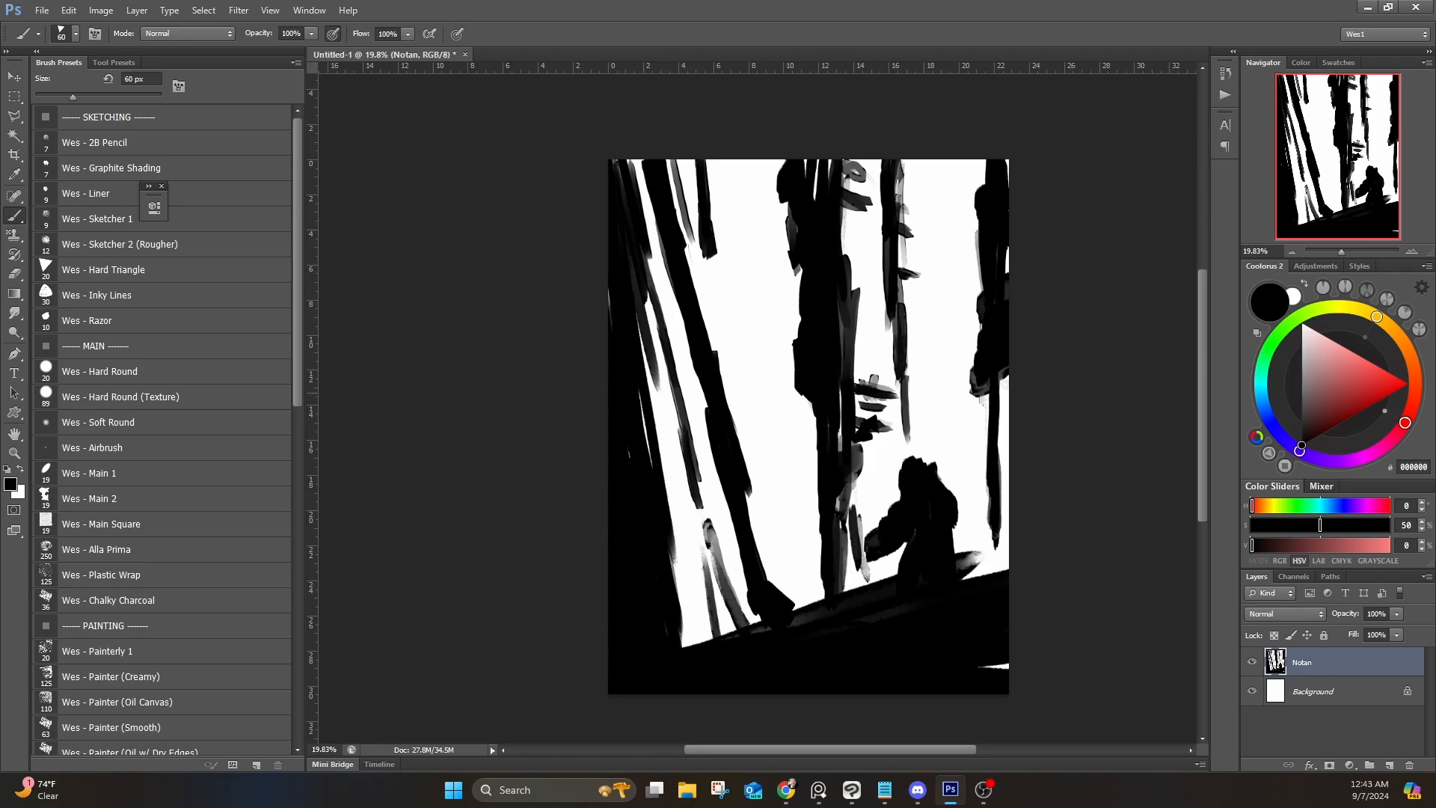
# Step: Paint black strokes along the slope's upper edge and add black branches and trunk strokes among the leaning trees on the left
pyautogui.moveTo(961, 561); pyautogui.dragTo(1006, 567)
pyautogui.moveTo(905, 610); pyautogui.dragTo(791, 622)
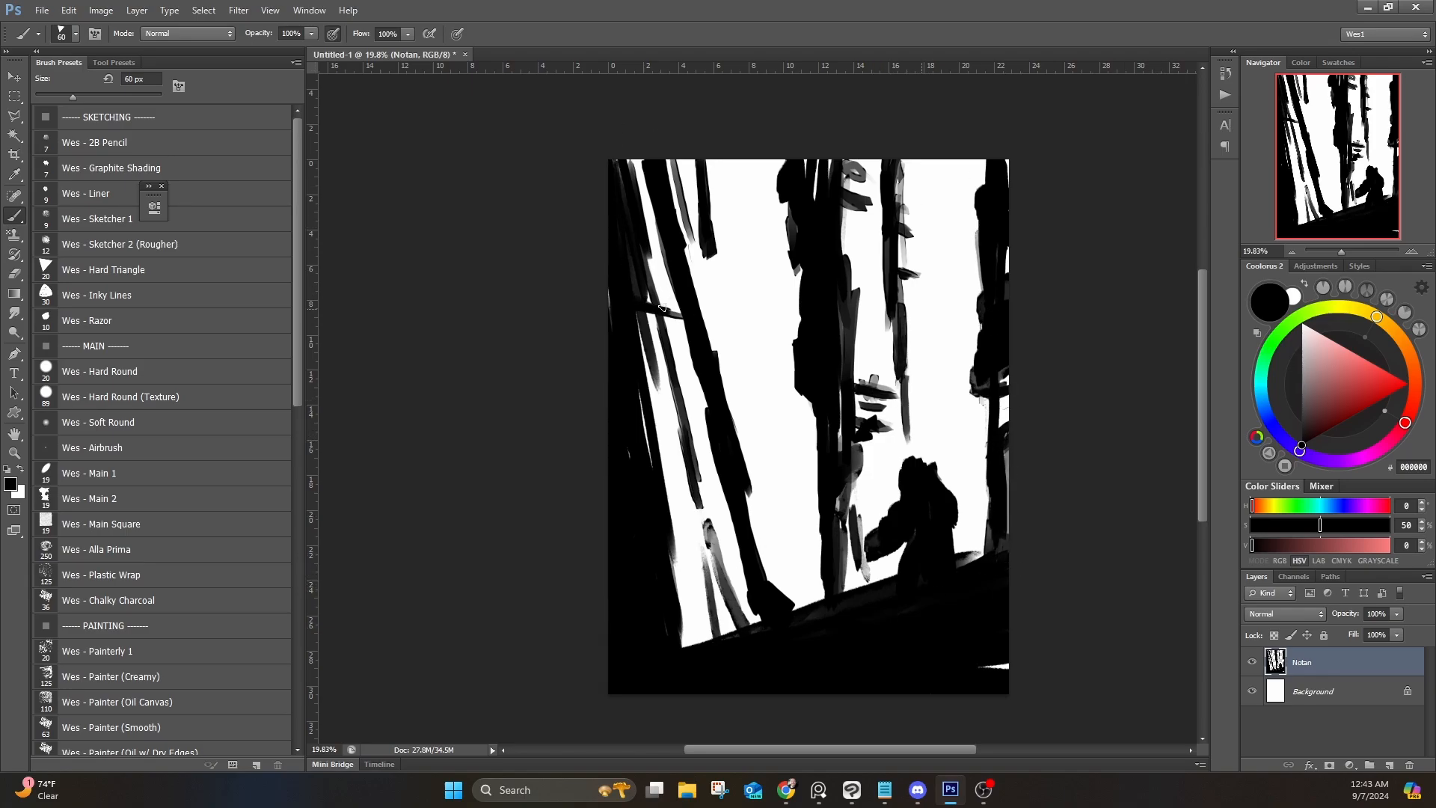
pyautogui.moveTo(636, 293); pyautogui.dragTo(681, 304)
pyautogui.moveTo(649, 196); pyautogui.dragTo(652, 238)
pyautogui.moveTo(679, 161); pyautogui.dragTo(699, 235)
pyautogui.moveTo(724, 183); pyautogui.dragTo(729, 299)
pyautogui.moveTo(717, 309); pyautogui.dragTo(758, 447)
pyautogui.moveTo(759, 557); pyautogui.dragTo(779, 552)
pyautogui.moveTo(774, 536)
pyautogui.mouseDown()
pyautogui.moveTo(801, 600)
pyautogui.moveTo(763, 513)
pyautogui.mouseUp()
pyautogui.moveTo(716, 365); pyautogui.dragTo(686, 424)
pyautogui.moveTo(637, 320)
pyautogui.mouseDown()
pyautogui.moveTo(694, 333)
pyautogui.moveTo(651, 401)
pyautogui.mouseUp()
# Step: Add a white gap near the lower-left trunk and thicken the tops of the left and central trunks with black
pyautogui.press('x')
pyautogui.moveTo(667, 546); pyautogui.dragTo(665, 642)
pyautogui.press('x')
pyautogui.moveTo(731, 283)
pyautogui.mouseDown()
pyautogui.moveTo(720, 145)
pyautogui.moveTo(723, 202)
pyautogui.mouseUp()
pyautogui.moveTo(679, 157)
pyautogui.mouseDown()
pyautogui.moveTo(718, 341)
pyautogui.moveTo(798, 258)
pyautogui.mouseUp()
pyautogui.moveTo(785, 225); pyautogui.dragTo(778, 172)
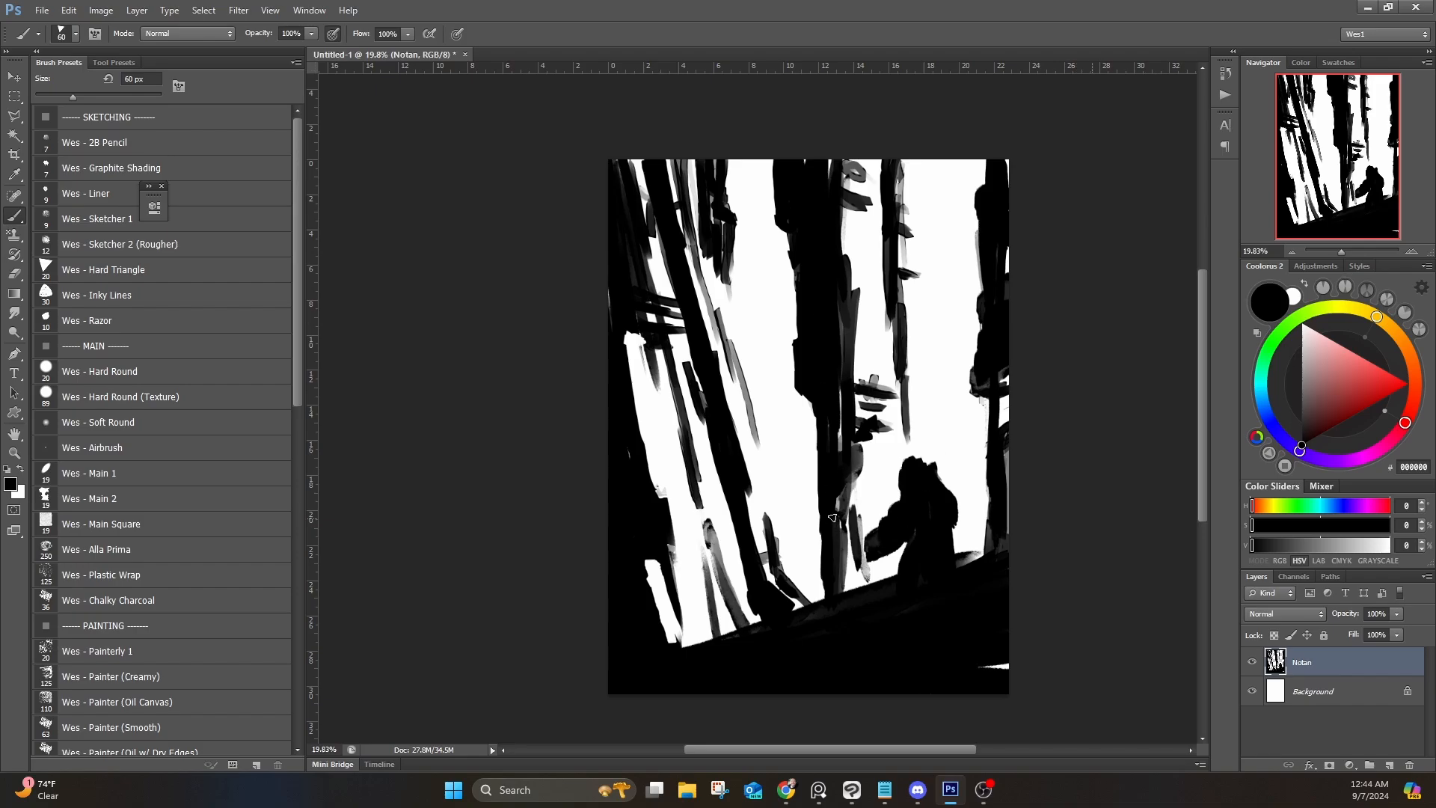
# Step: Paint black strokes on the lower central trunk, the branches above the figure and the thin trunk right of centre
pyautogui.moveTo(813, 487); pyautogui.dragTo(815, 598)
pyautogui.moveTo(819, 486); pyautogui.dragTo(819, 538)
pyautogui.moveTo(860, 448); pyautogui.dragTo(878, 447)
pyautogui.moveTo(860, 470); pyautogui.dragTo(875, 457)
pyautogui.moveTo(892, 397); pyautogui.dragTo(890, 429)
pyautogui.moveTo(906, 317)
pyautogui.mouseDown()
pyautogui.moveTo(908, 428)
pyautogui.moveTo(906, 166)
pyautogui.mouseUp()
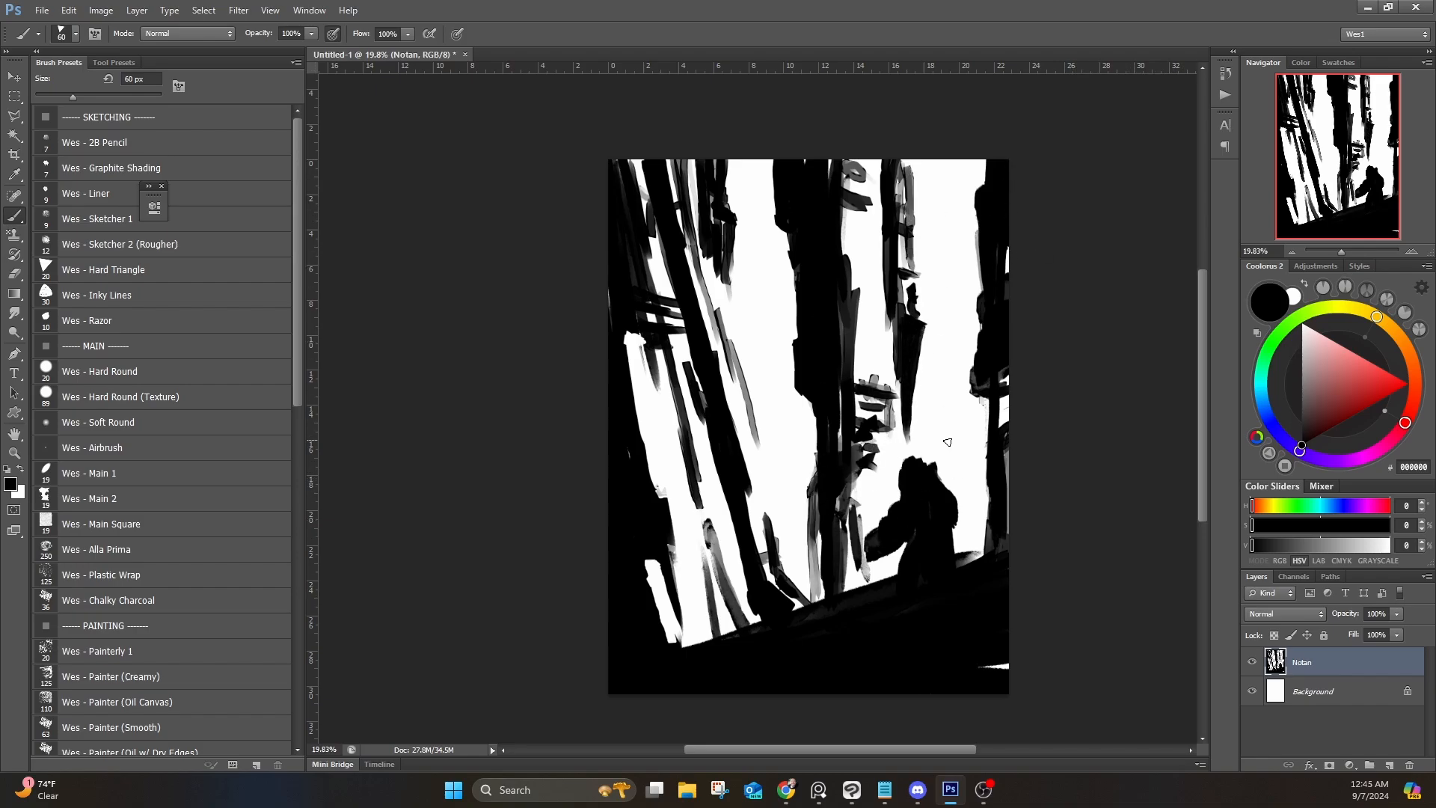
# Step: Carve the figure's arm, head and body out of the black silhouette with white strokes
pyautogui.press('x')
pyautogui.press('x')
pyautogui.moveTo(906, 466)
pyautogui.mouseDown()
pyautogui.moveTo(900, 505)
pyautogui.moveTo(886, 557)
pyautogui.mouseUp()
pyautogui.press('x')
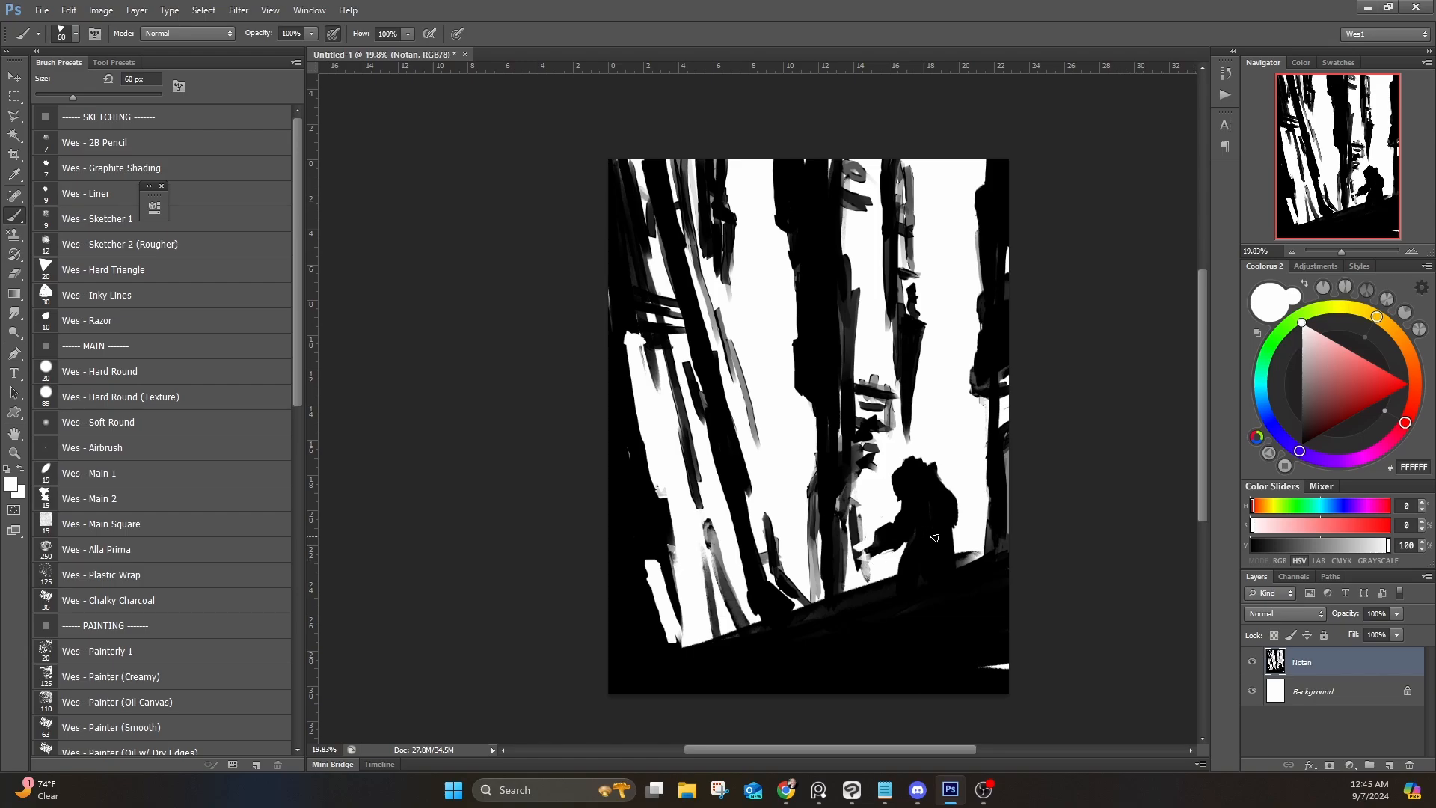
pyautogui.press('x')
pyautogui.press('x')
pyautogui.press('x')
pyautogui.press('x')
pyautogui.moveTo(949, 522); pyautogui.dragTo(927, 489)
# Step: Paint a white band of light along the slope's upper edge and define the figure's legs with black and white strokes
pyautogui.moveTo(890, 617)
pyautogui.mouseDown()
pyautogui.moveTo(718, 651)
pyautogui.moveTo(800, 624)
pyautogui.moveTo(920, 554)
pyautogui.moveTo(938, 599)
pyautogui.moveTo(946, 569)
pyautogui.moveTo(919, 620)
pyautogui.moveTo(832, 617)
pyautogui.mouseUp()
pyautogui.press('x')
pyautogui.press('x')
pyautogui.press('x')
pyautogui.press('x')
pyautogui.keyDown('alt'); pyautogui.click(934, 588); pyautogui.keyUp('alt')
pyautogui.keyDown('alt'); pyautogui.click(891, 576); pyautogui.keyUp('alt')
pyautogui.keyDown('alt'); pyautogui.click(833, 585); pyautogui.keyUp('alt')
pyautogui.moveTo(862, 580); pyautogui.dragTo(870, 588)
pyautogui.keyDown('alt'); pyautogui.click(892, 548); pyautogui.keyUp('alt')
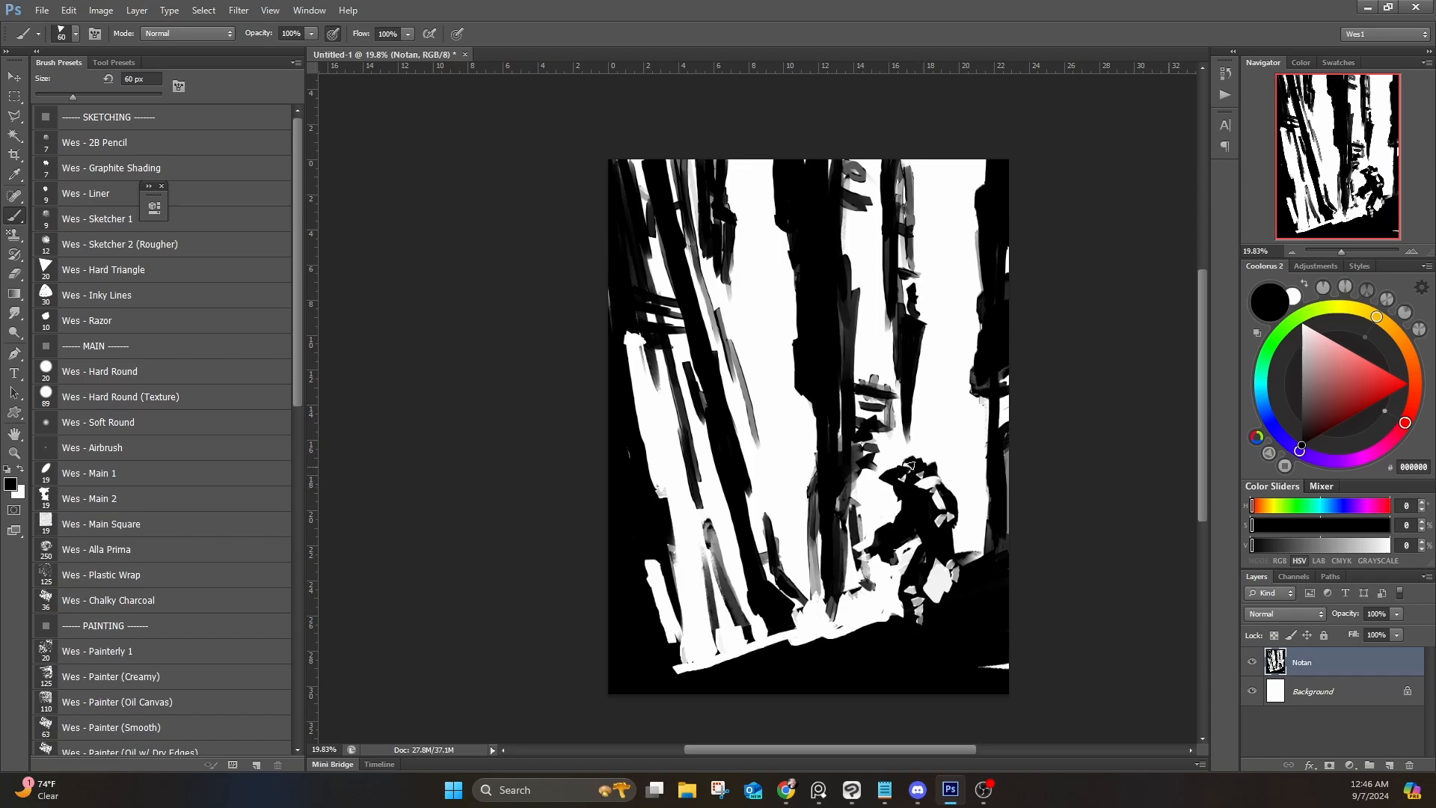
# Step: Refine the figure's rear leg and tighten the slope's upper edge with black and white strokes, extending the white line toward the lower-left corner
pyautogui.press('x')
pyautogui.keyDown('alt'); pyautogui.click(948, 552); pyautogui.keyUp('alt')
pyautogui.keyDown('alt'); pyautogui.click(970, 540); pyautogui.keyUp('alt')
pyautogui.moveTo(953, 567)
pyautogui.mouseDown()
pyautogui.moveTo(948, 586)
pyautogui.moveTo(967, 578)
pyautogui.mouseUp()
pyautogui.keyDown('alt'); pyautogui.click(927, 622); pyautogui.keyUp('alt')
pyautogui.moveTo(901, 616); pyautogui.dragTo(763, 656)
pyautogui.moveTo(842, 630); pyautogui.dragTo(803, 640)
pyautogui.press('x')
pyautogui.moveTo(689, 664); pyautogui.dragTo(648, 679)
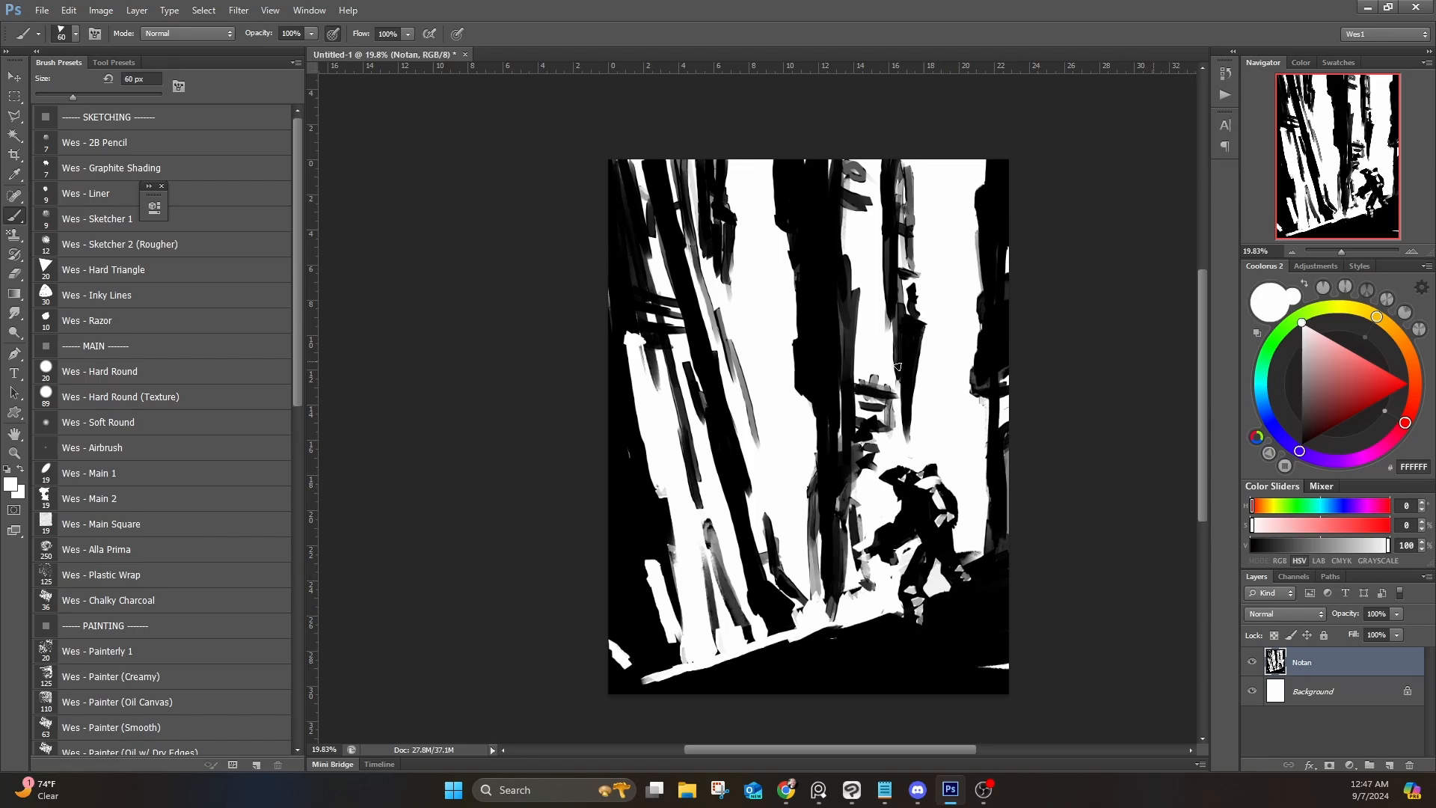
# Step: Darken the thin trunk right of centre and the central trunk's right edge with black strokes
pyautogui.keyDown('alt'); pyautogui.click(910, 361); pyautogui.keyUp('alt')
pyautogui.moveTo(911, 389); pyautogui.dragTo(909, 442)
pyautogui.keyDown('alt'); pyautogui.click(838, 299); pyautogui.keyUp('alt')
pyautogui.moveTo(844, 284); pyautogui.dragTo(849, 346)
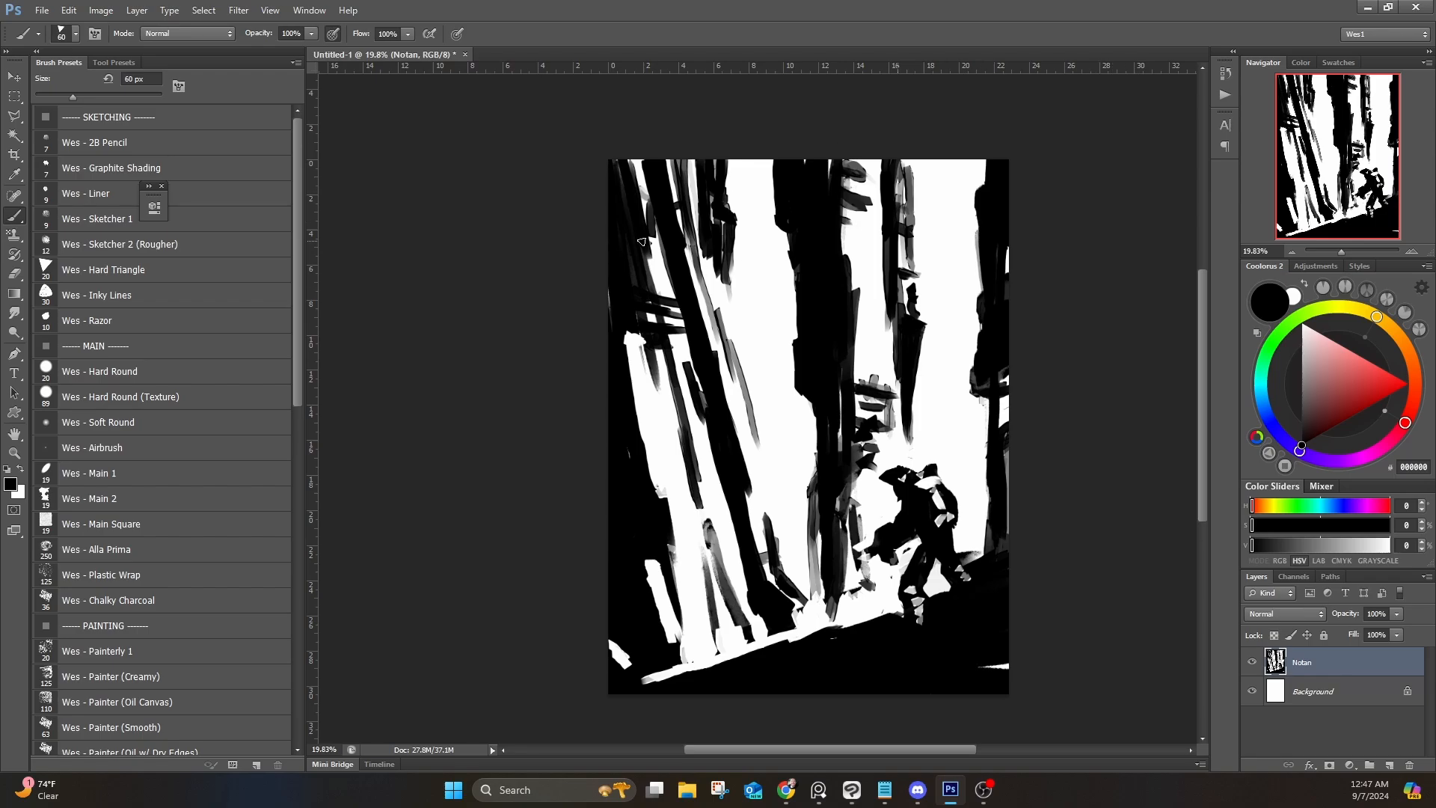
# Step: Rework the strokes between the upper-left trunks and reshape the figure's head and shoulder
pyautogui.keyDown('alt'); pyautogui.click(658, 256); pyautogui.keyUp('alt')
pyautogui.moveTo(638, 211); pyautogui.dragTo(650, 260)
pyautogui.moveTo(625, 163); pyautogui.dragTo(646, 214)
pyautogui.moveTo(644, 205); pyautogui.dragTo(656, 256)
pyautogui.keyDown('alt'); pyautogui.click(941, 460); pyautogui.keyUp('alt')
pyautogui.moveTo(929, 462); pyautogui.dragTo(939, 472)
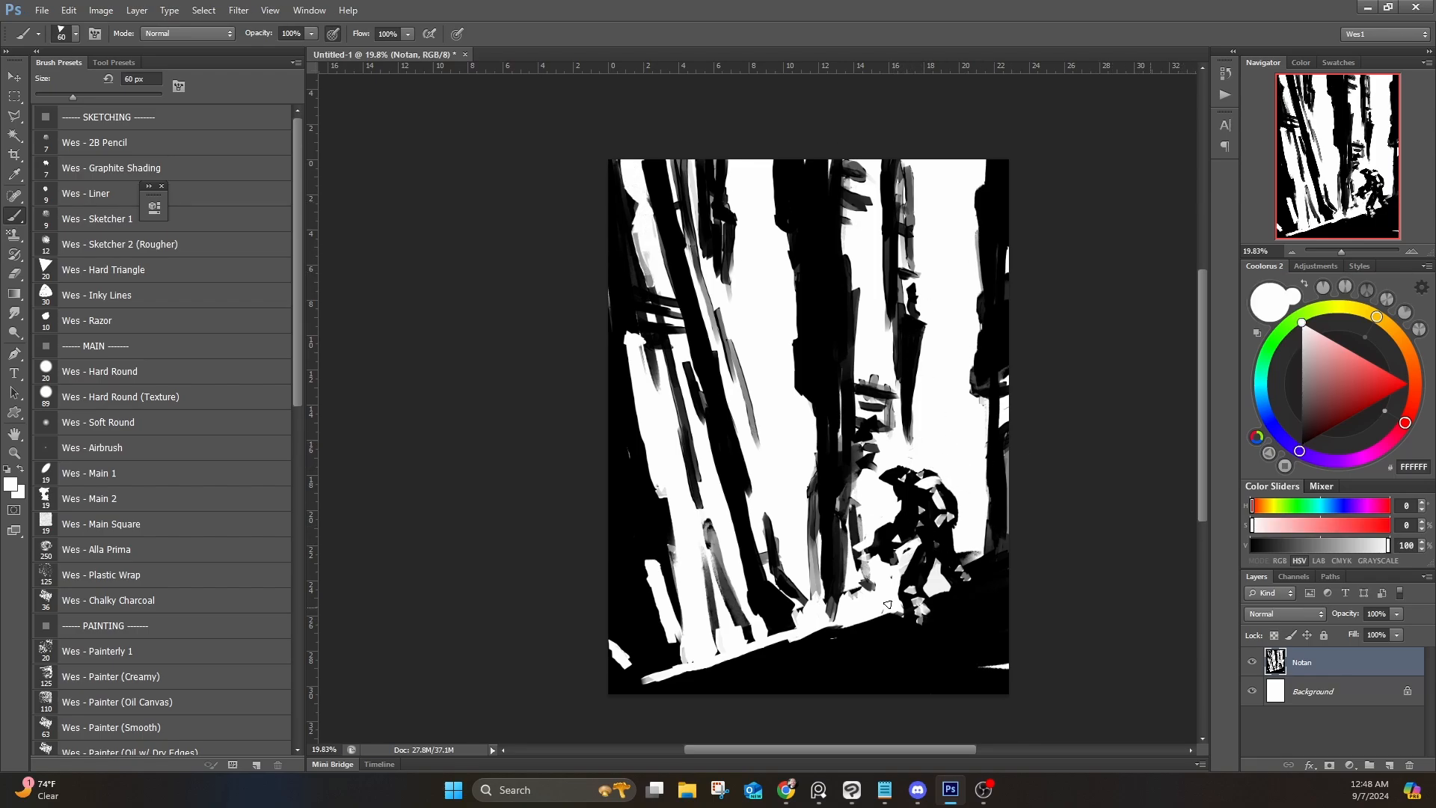
# Step: Paint white highlight patches across the dark foreground slope
pyautogui.moveTo(1007, 612); pyautogui.dragTo(994, 627)
pyautogui.moveTo(996, 641); pyautogui.dragTo(1008, 640)
pyautogui.moveTo(877, 688); pyautogui.dragTo(948, 662)
pyautogui.moveTo(721, 682); pyautogui.dragTo(732, 682)
# Step: Switch to the Wes - Inky Lines brush at 60 px and paint thin strokes between the left trunks
pyautogui.click(178, 376)
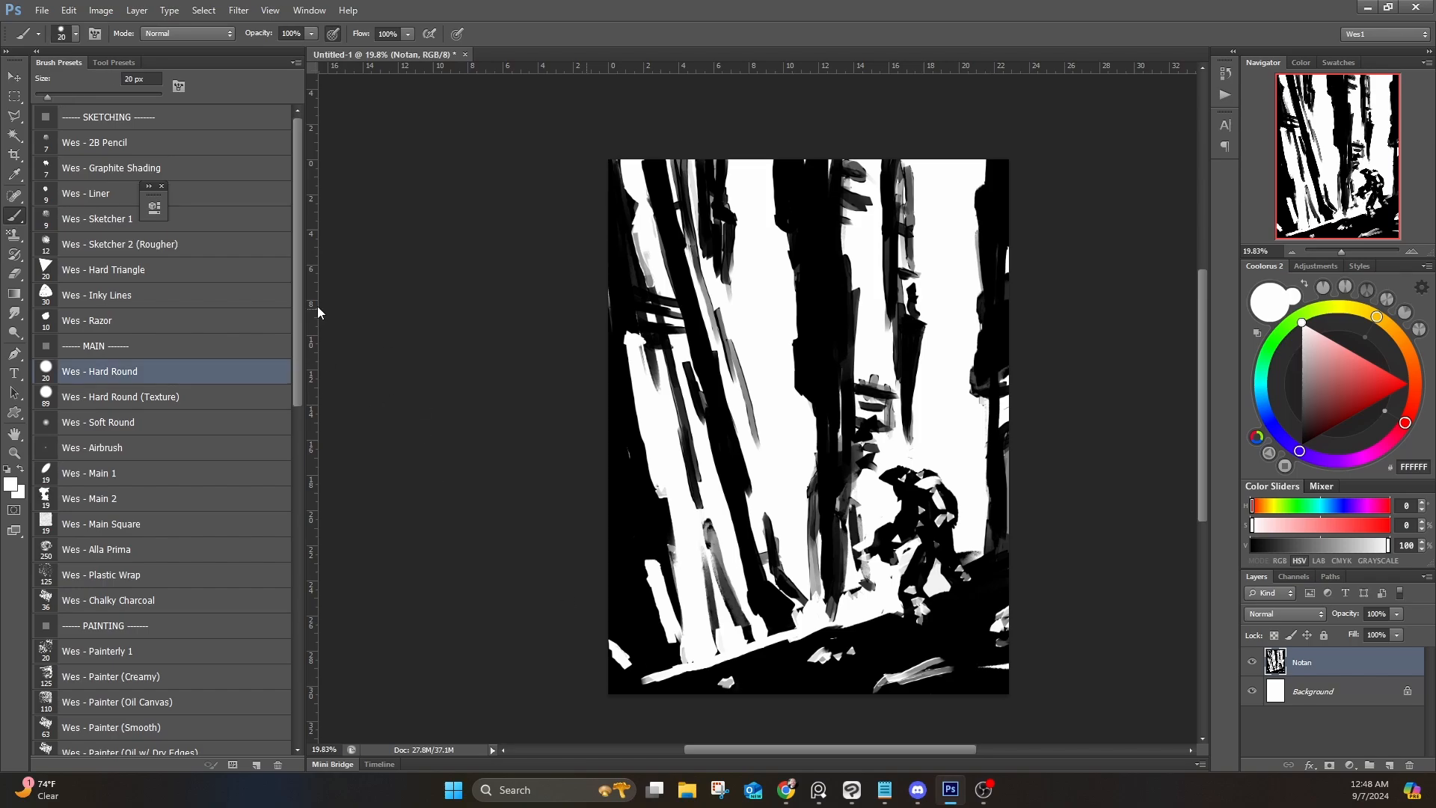
pyautogui.click(172, 296)
pyautogui.press(']')
pyautogui.keyDown('alt'); pyautogui.click(632, 663); pyautogui.keyUp('alt')
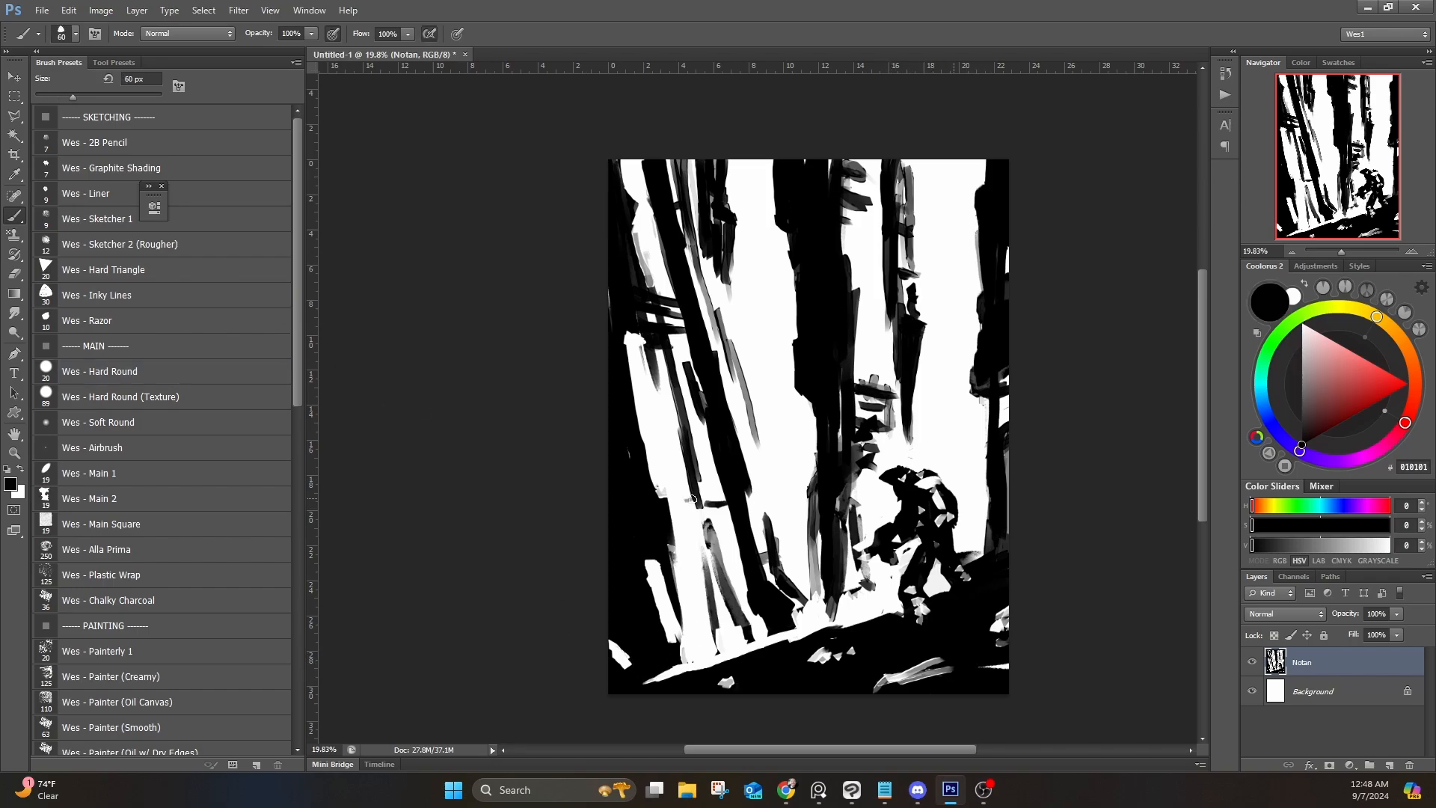
pyautogui.moveTo(683, 478); pyautogui.dragTo(688, 503)
pyautogui.moveTo(660, 419); pyautogui.dragTo(679, 472)
pyautogui.moveTo(657, 409); pyautogui.dragTo(669, 473)
pyautogui.moveTo(638, 202); pyautogui.dragTo(651, 259)
pyautogui.moveTo(642, 192)
pyautogui.mouseDown()
pyautogui.moveTo(652, 258)
pyautogui.moveTo(628, 288)
pyautogui.mouseUp()
pyautogui.keyDown('alt'); pyautogui.click(645, 258); pyautogui.keyUp('alt')
pyautogui.keyDown('alt'); pyautogui.click(650, 182); pyautogui.keyUp('alt')
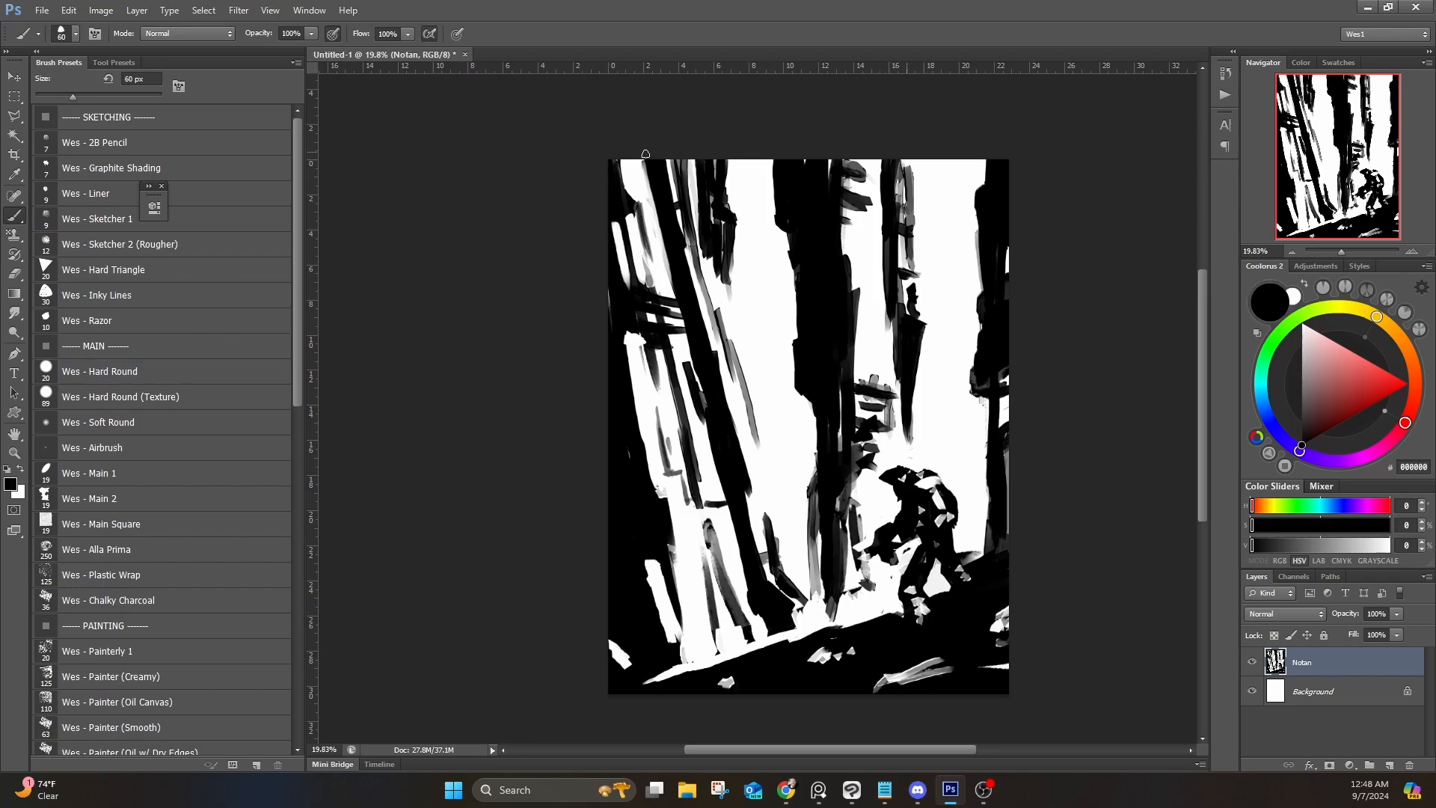
# Step: Strengthen the large leaning trunk with black and add slanted white highlights along its middle
pyautogui.moveTo(648, 160); pyautogui.dragTo(688, 361)
pyautogui.moveTo(678, 302); pyautogui.dragTo(734, 476)
pyautogui.keyDown('alt'); pyautogui.click(671, 293); pyautogui.keyUp('alt')
pyautogui.moveTo(714, 392); pyautogui.dragTo(737, 476)
pyautogui.moveTo(712, 392)
pyautogui.mouseDown()
pyautogui.moveTo(739, 481)
pyautogui.moveTo(721, 462)
pyautogui.mouseUp()
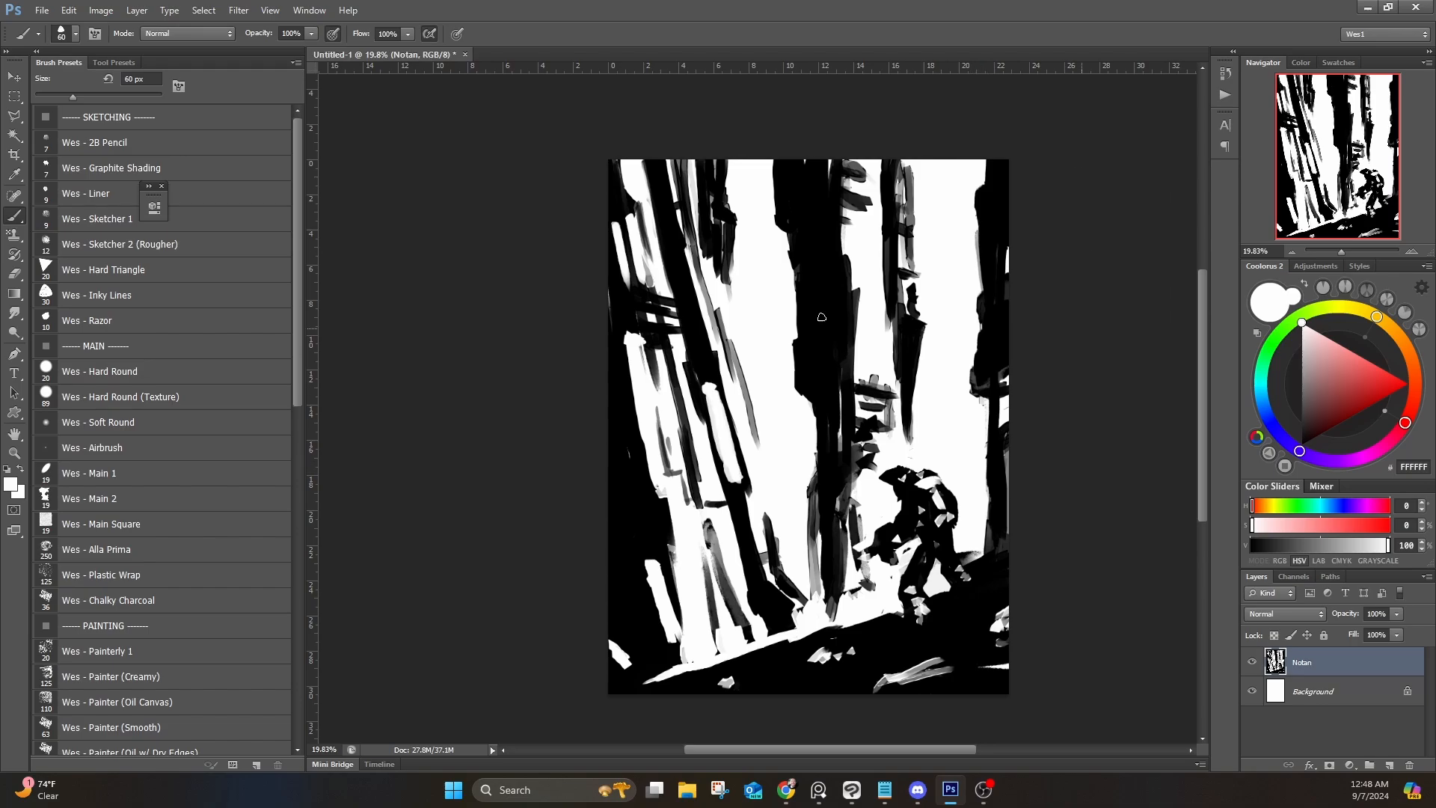
# Step: Paint white highlights on the central trunk's middle, top and base and beside the branches near the figure
pyautogui.moveTo(812, 263)
pyautogui.mouseDown()
pyautogui.moveTo(815, 343)
pyautogui.moveTo(832, 271)
pyautogui.moveTo(827, 361)
pyautogui.mouseUp()
pyautogui.moveTo(837, 269); pyautogui.dragTo(834, 322)
pyautogui.moveTo(818, 223); pyautogui.dragTo(820, 230)
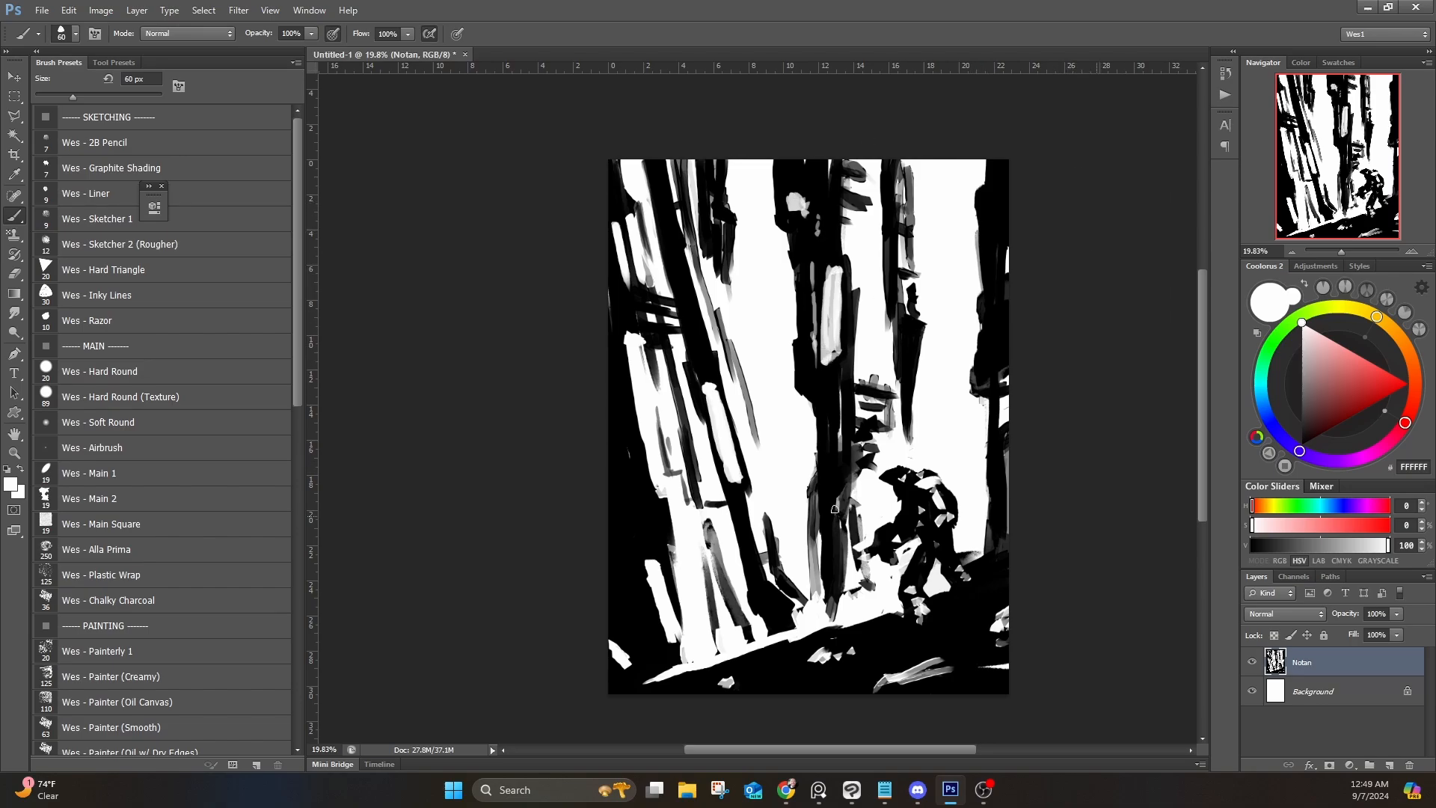
pyautogui.moveTo(824, 512); pyautogui.dragTo(820, 555)
pyautogui.moveTo(828, 554); pyautogui.dragTo(845, 591)
pyautogui.moveTo(842, 472); pyautogui.dragTo(889, 468)
# Step: Paint black strokes along the left side of the thin trunk right of centre
pyautogui.keyDown('alt'); pyautogui.click(865, 435); pyautogui.keyUp('alt')
pyautogui.moveTo(896, 381); pyautogui.dragTo(889, 450)
pyautogui.moveTo(897, 299); pyautogui.dragTo(896, 350)
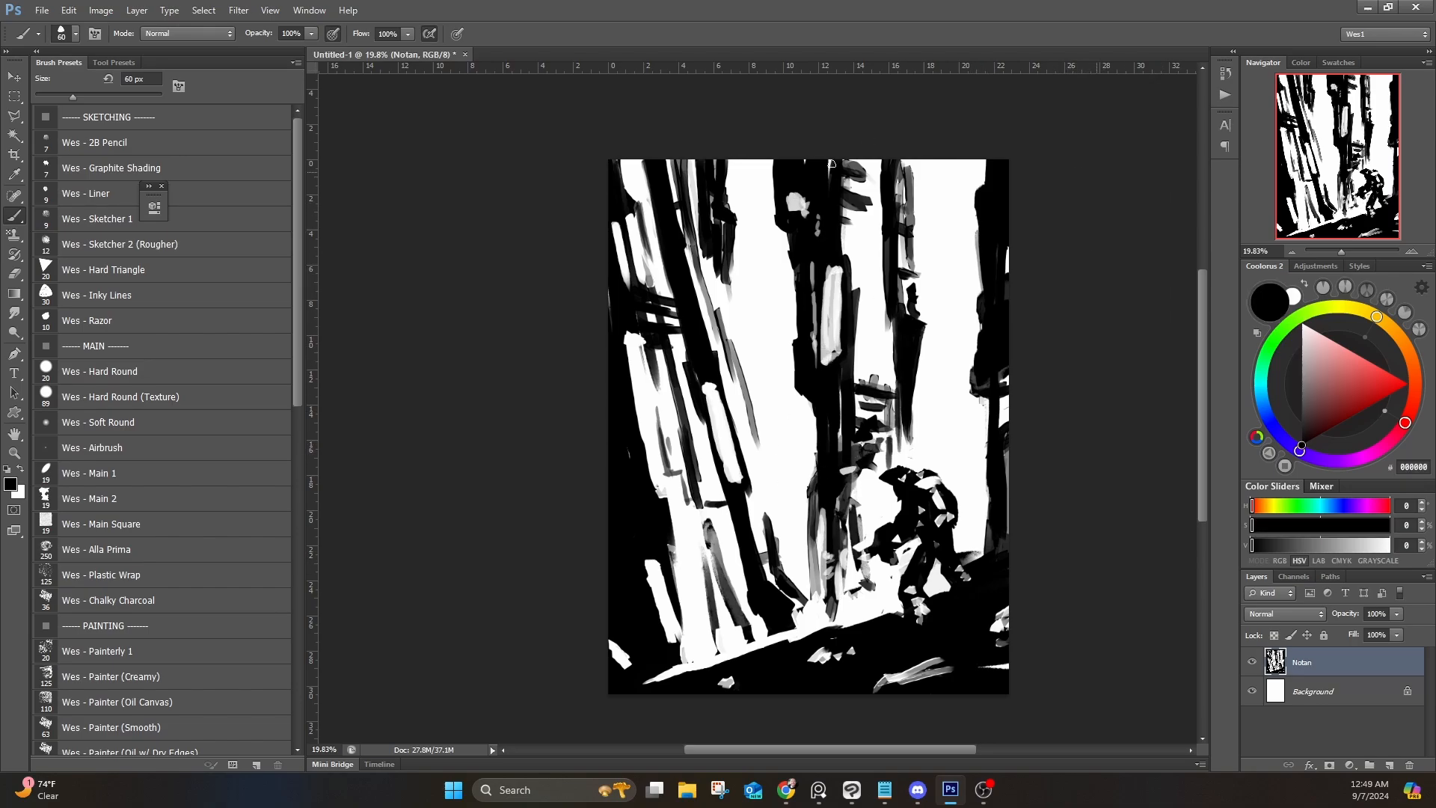
# Step: Rework the trunk at the canvas's right edge with sampled black, dark grey and white strokes
pyautogui.keyDown('alt'); pyautogui.click(992, 227); pyautogui.keyUp('alt')
pyautogui.moveTo(1002, 229); pyautogui.dragTo(1004, 245)
pyautogui.moveTo(1008, 322); pyautogui.dragTo(1006, 346)
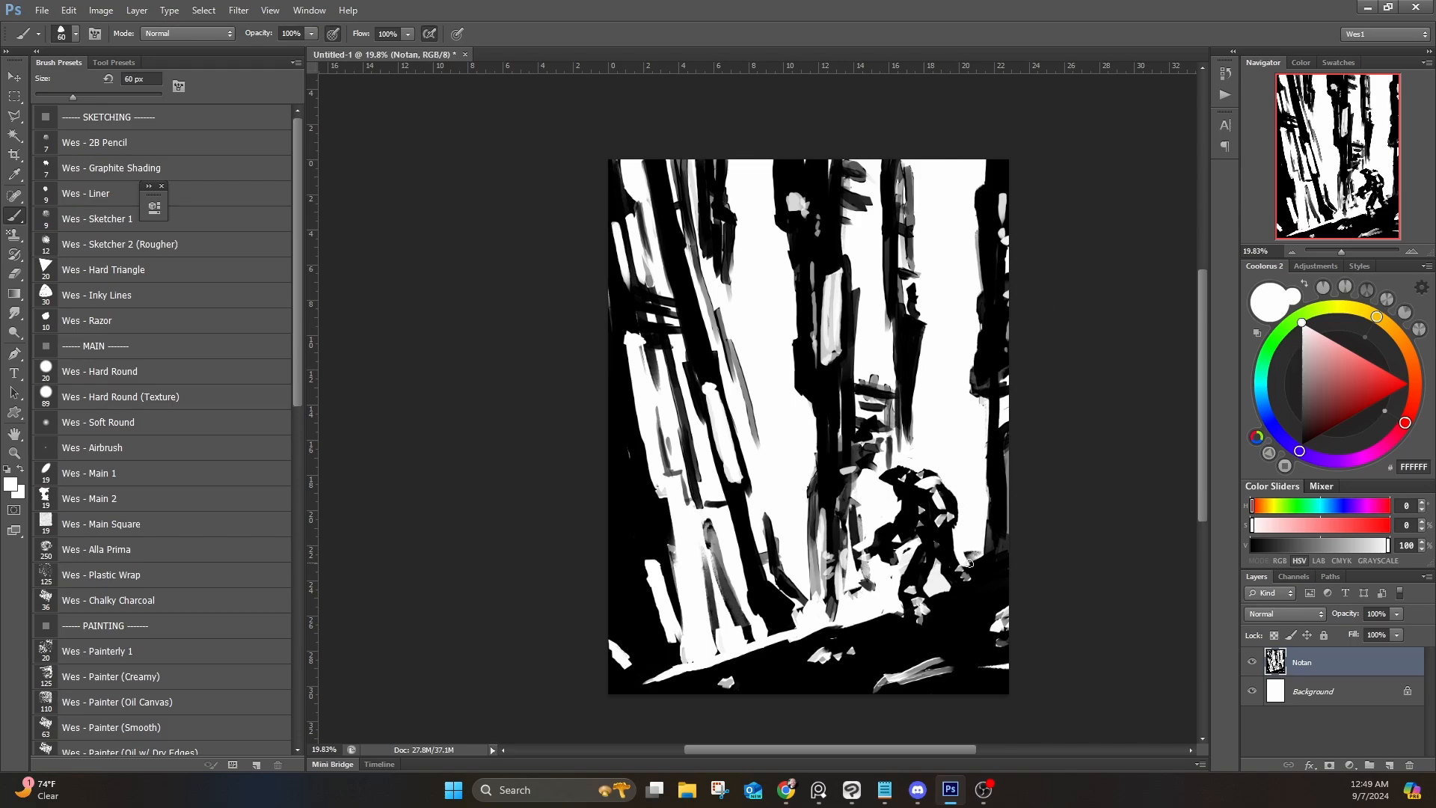
pyautogui.moveTo(981, 569); pyautogui.dragTo(990, 518)
pyautogui.keyDown('alt'); pyautogui.click(994, 531); pyautogui.keyUp('alt')
pyautogui.keyDown('alt'); pyautogui.click(1000, 419); pyautogui.keyUp('alt')
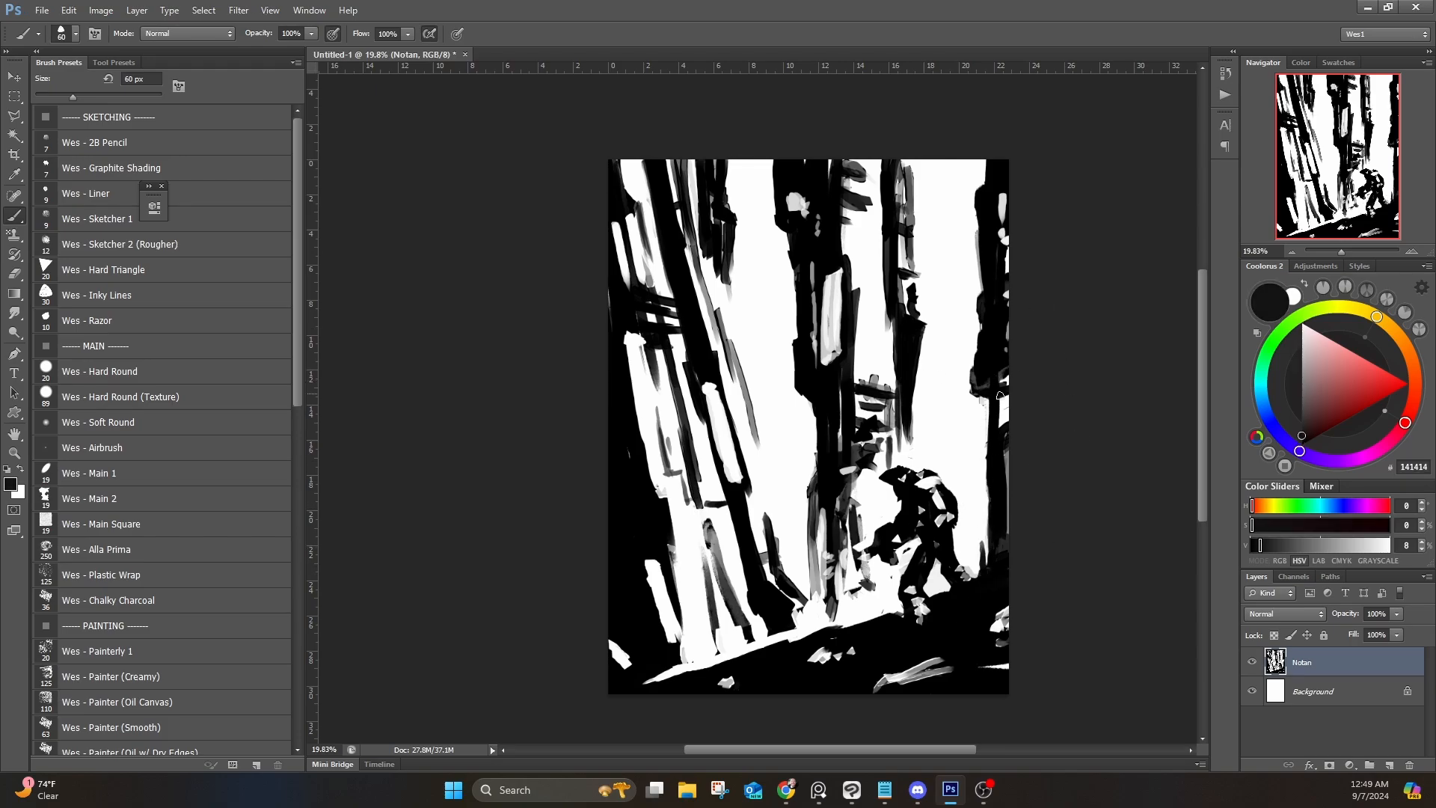
pyautogui.moveTo(1003, 424); pyautogui.dragTo(1005, 378)
pyautogui.moveTo(1007, 279); pyautogui.dragTo(999, 193)
# Step: Refine the leaning trunk's base and branches with white and black strokes, and trim the right-hand trunk's left edge with white
pyautogui.keyDown('alt'); pyautogui.click(769, 489); pyautogui.keyUp('alt')
pyautogui.moveTo(769, 518); pyautogui.dragTo(807, 599)
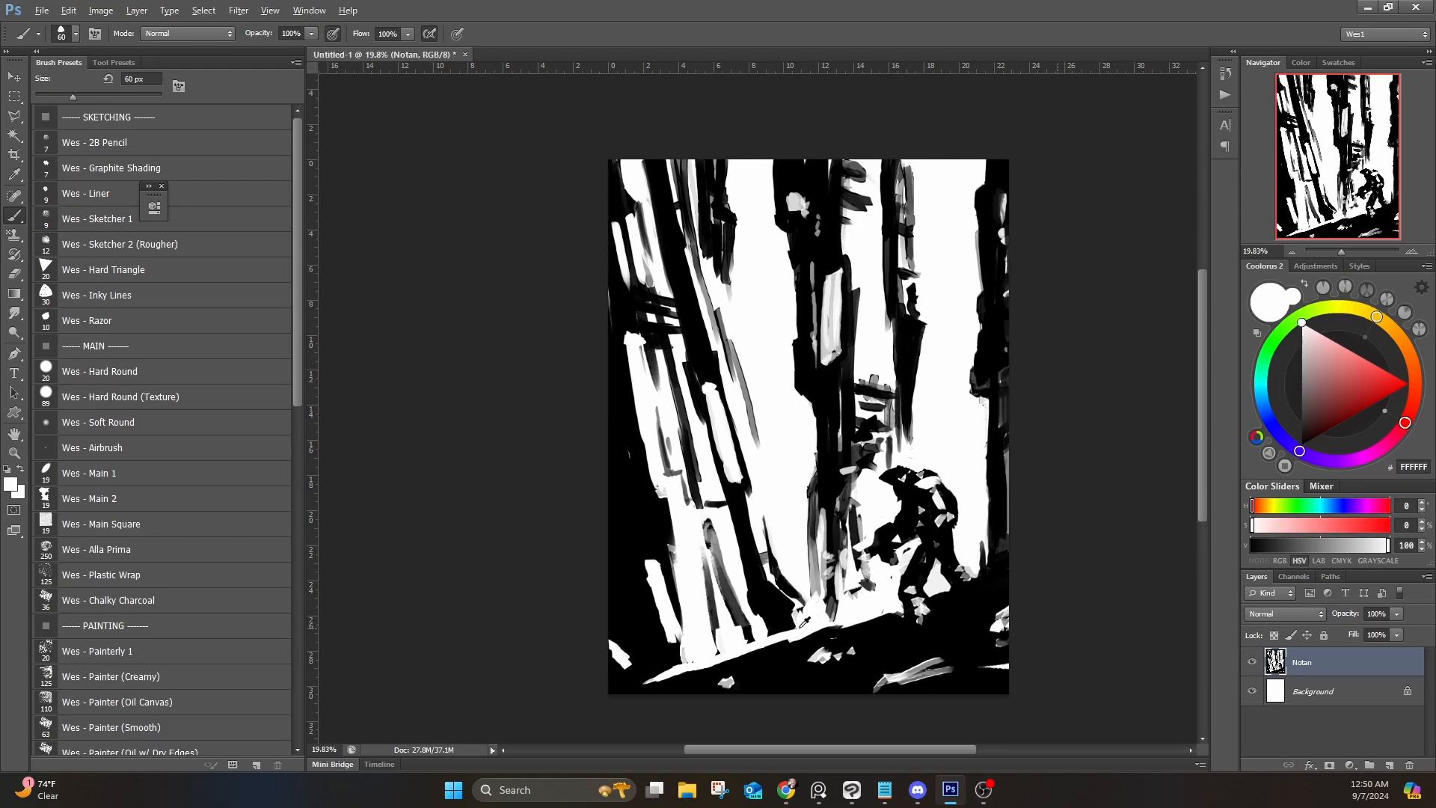
pyautogui.moveTo(676, 268)
pyautogui.mouseDown()
pyautogui.moveTo(698, 336)
pyautogui.moveTo(709, 331)
pyautogui.mouseUp()
pyautogui.keyDown('alt'); pyautogui.click(702, 357); pyautogui.keyUp('alt')
pyautogui.moveTo(679, 274); pyautogui.dragTo(706, 324)
pyautogui.keyDown('alt'); pyautogui.click(721, 314); pyautogui.keyUp('alt')
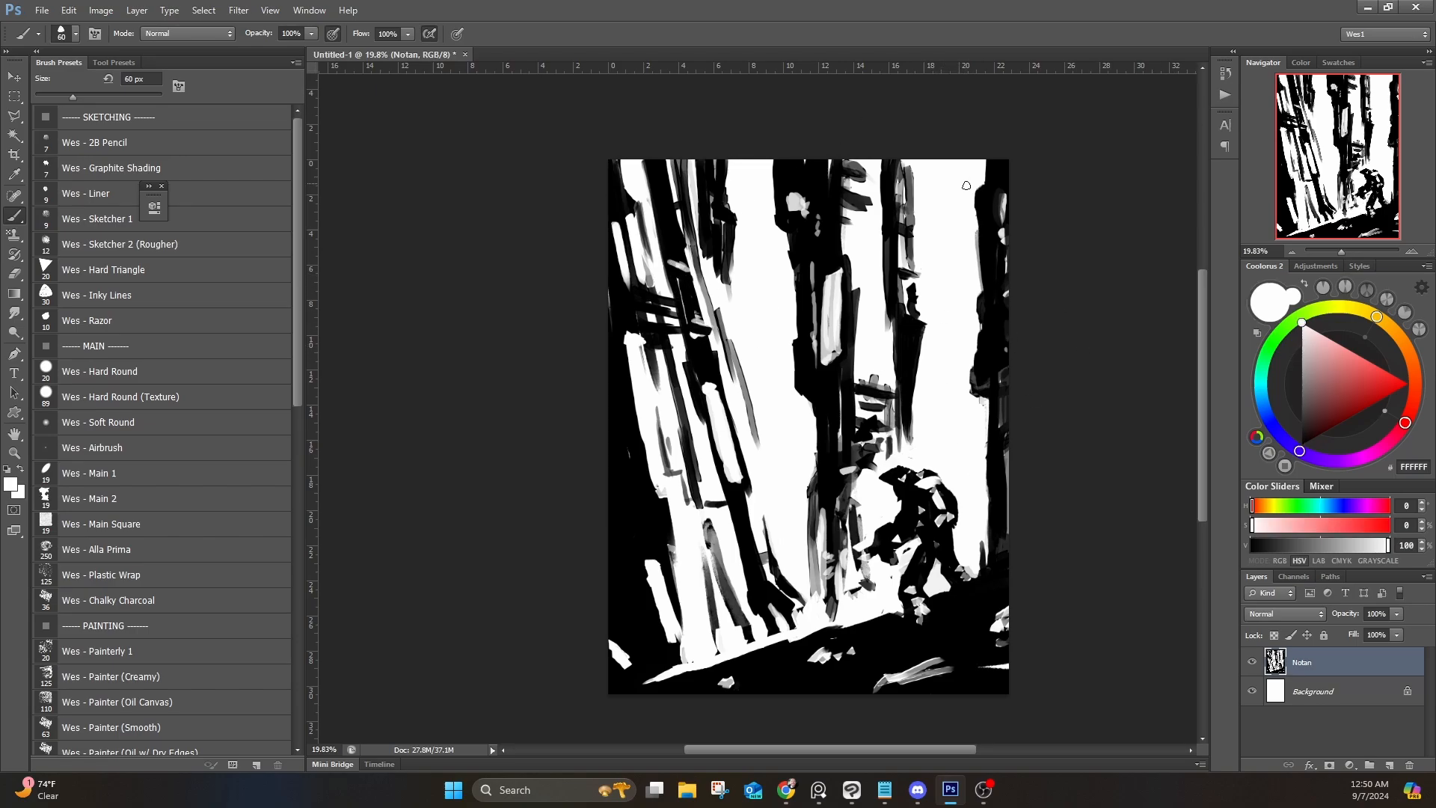
pyautogui.moveTo(966, 185); pyautogui.dragTo(977, 326)
pyautogui.keyDown('alt'); pyautogui.click(618, 644); pyautogui.keyUp('alt')
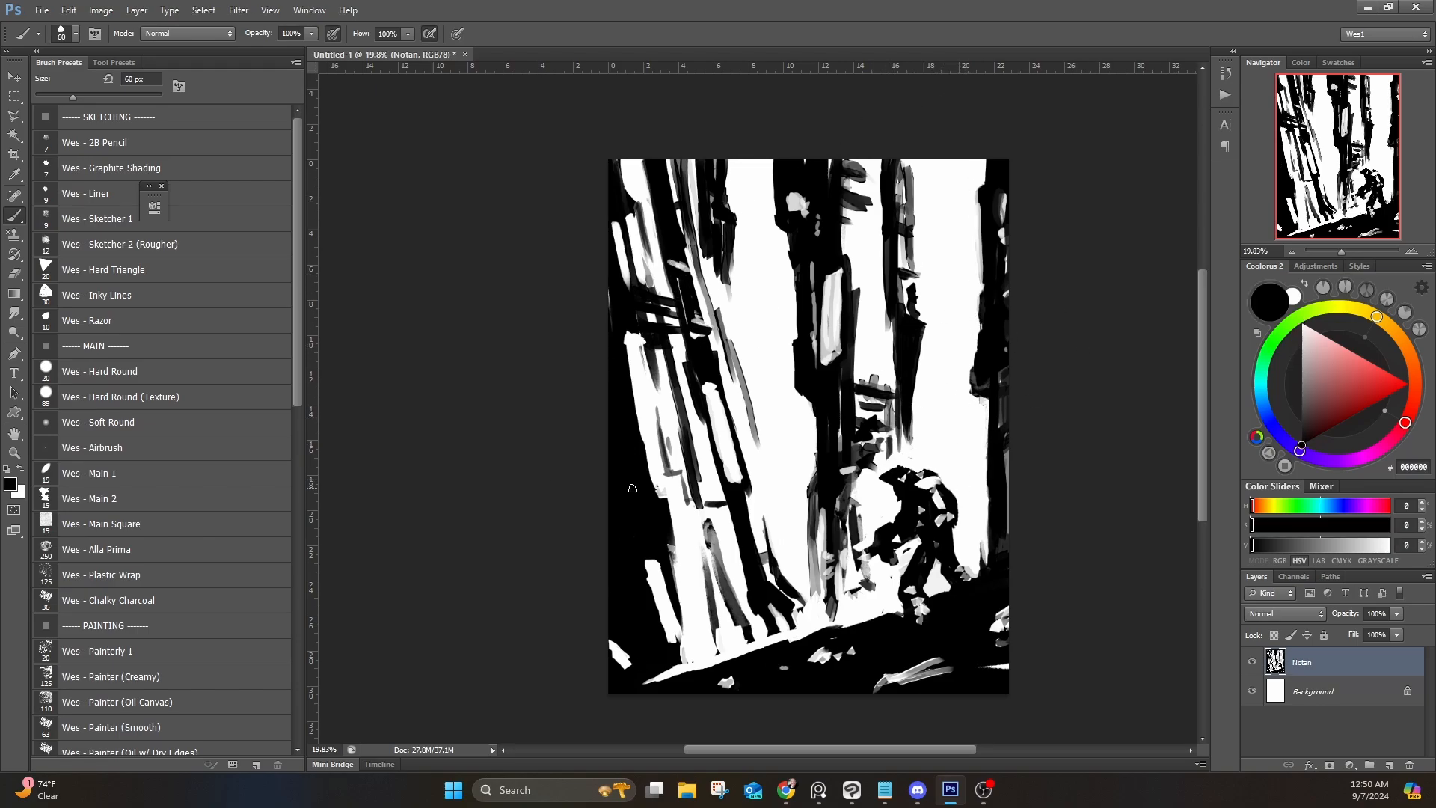
pyautogui.rightClick(1304, 664)
pyautogui.click(1326, 183)
pyautogui.press('Return')
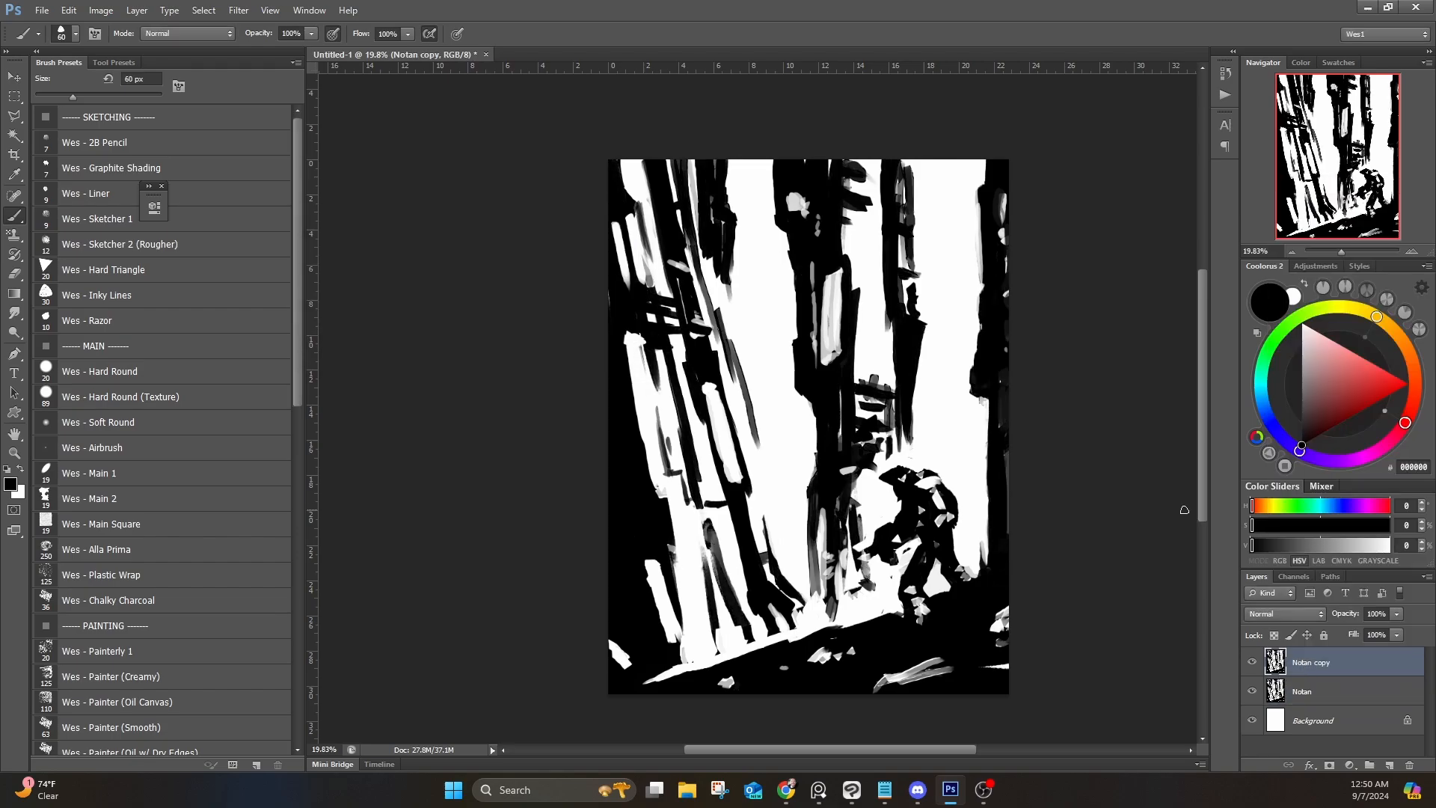
pyautogui.hotkey('ctrl', 'z')
# Step: Add a new layer above Notan and name it "Notan 2"
pyautogui.click(1390, 763)
pyautogui.doubleClick(1306, 662)
pyautogui.write('Notan 2')
pyautogui.press('Return')
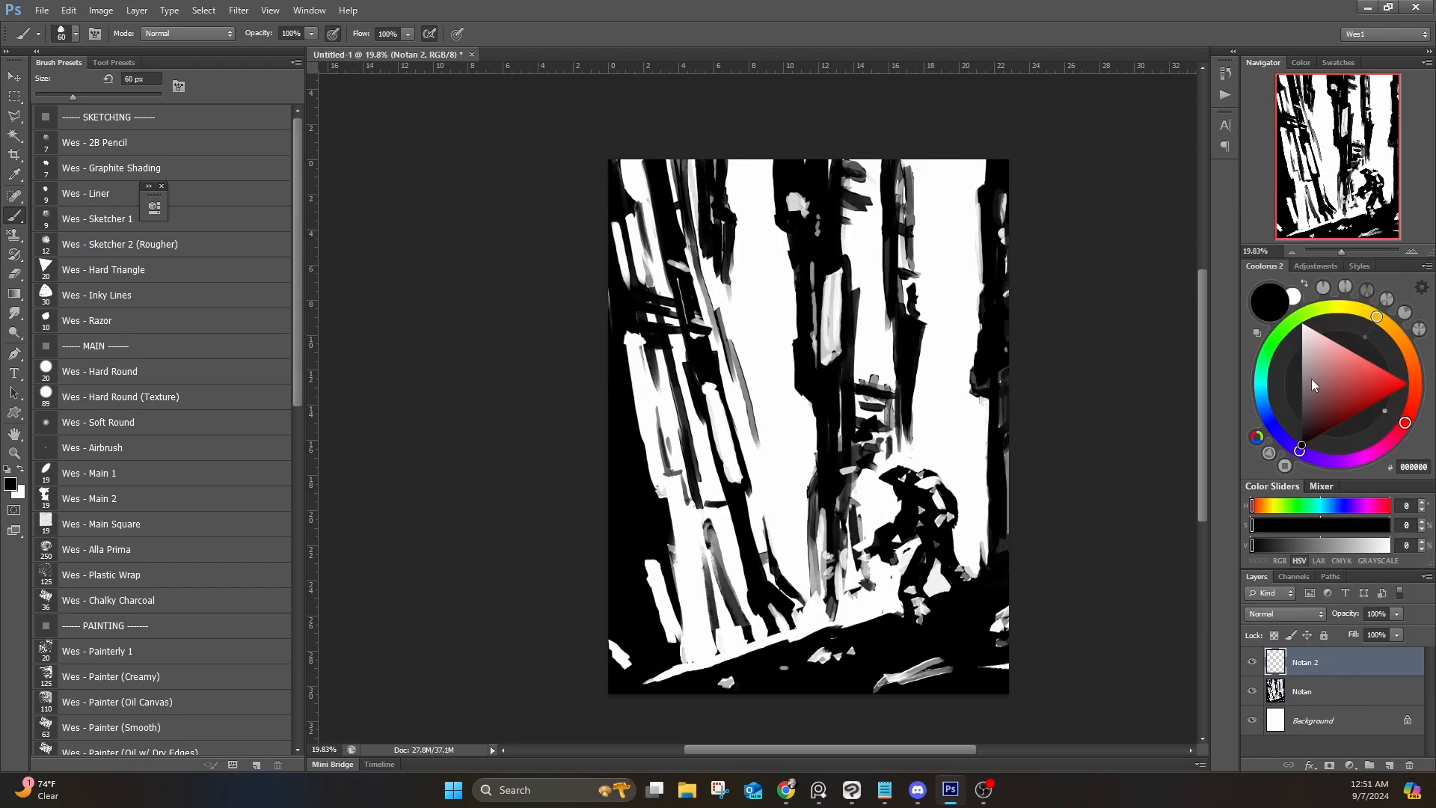
# Step: Paint mid-grey (757575) strokes on the central trunk's light areas and trim the short branches near its top with white
pyautogui.click(1302, 389)
pyautogui.press('[')
pyautogui.press('[')
pyautogui.press('[')
pyautogui.moveTo(852, 321); pyautogui.dragTo(798, 155)
pyautogui.moveTo(819, 423); pyautogui.dragTo(836, 520)
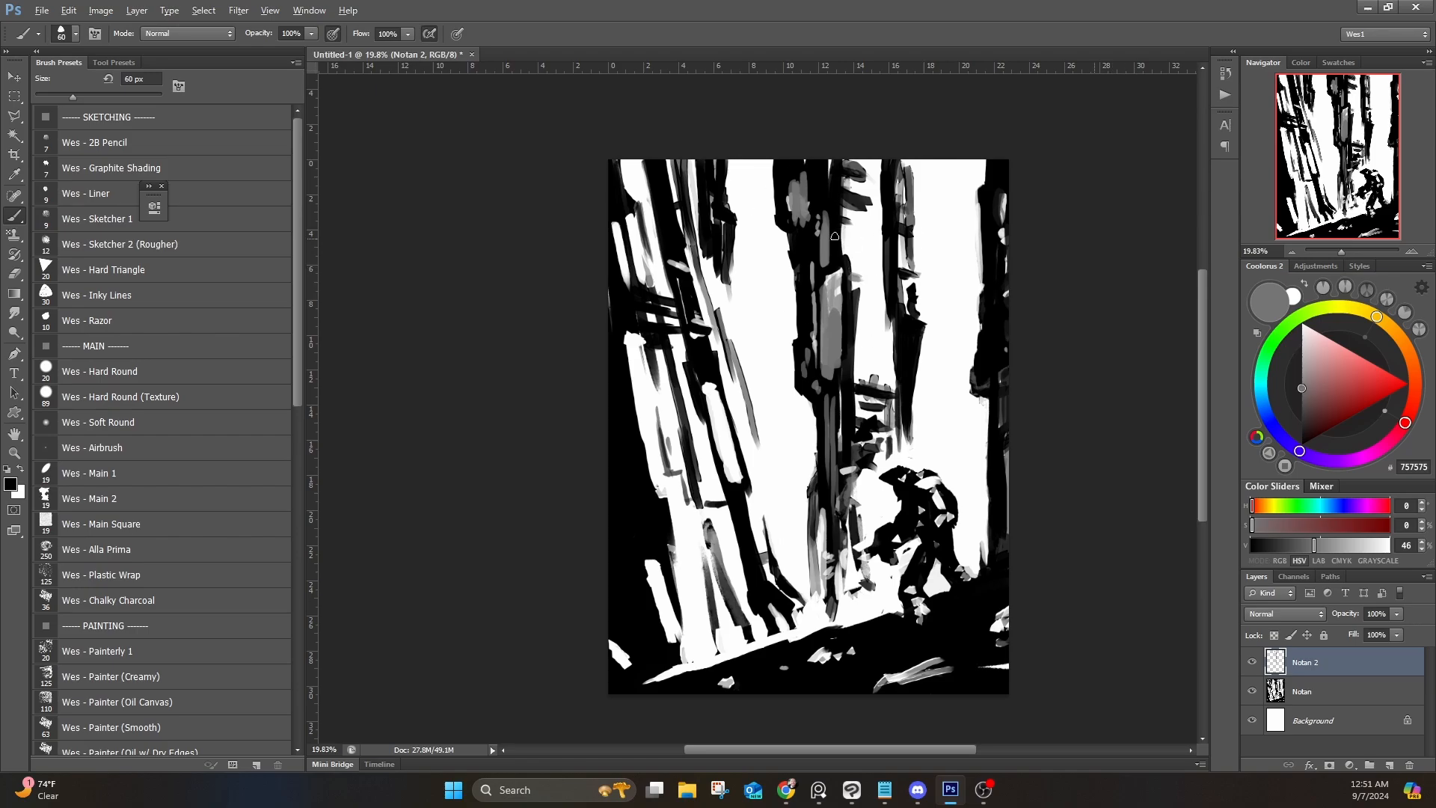
pyautogui.press('x')
pyautogui.press('x')
pyautogui.press('x')
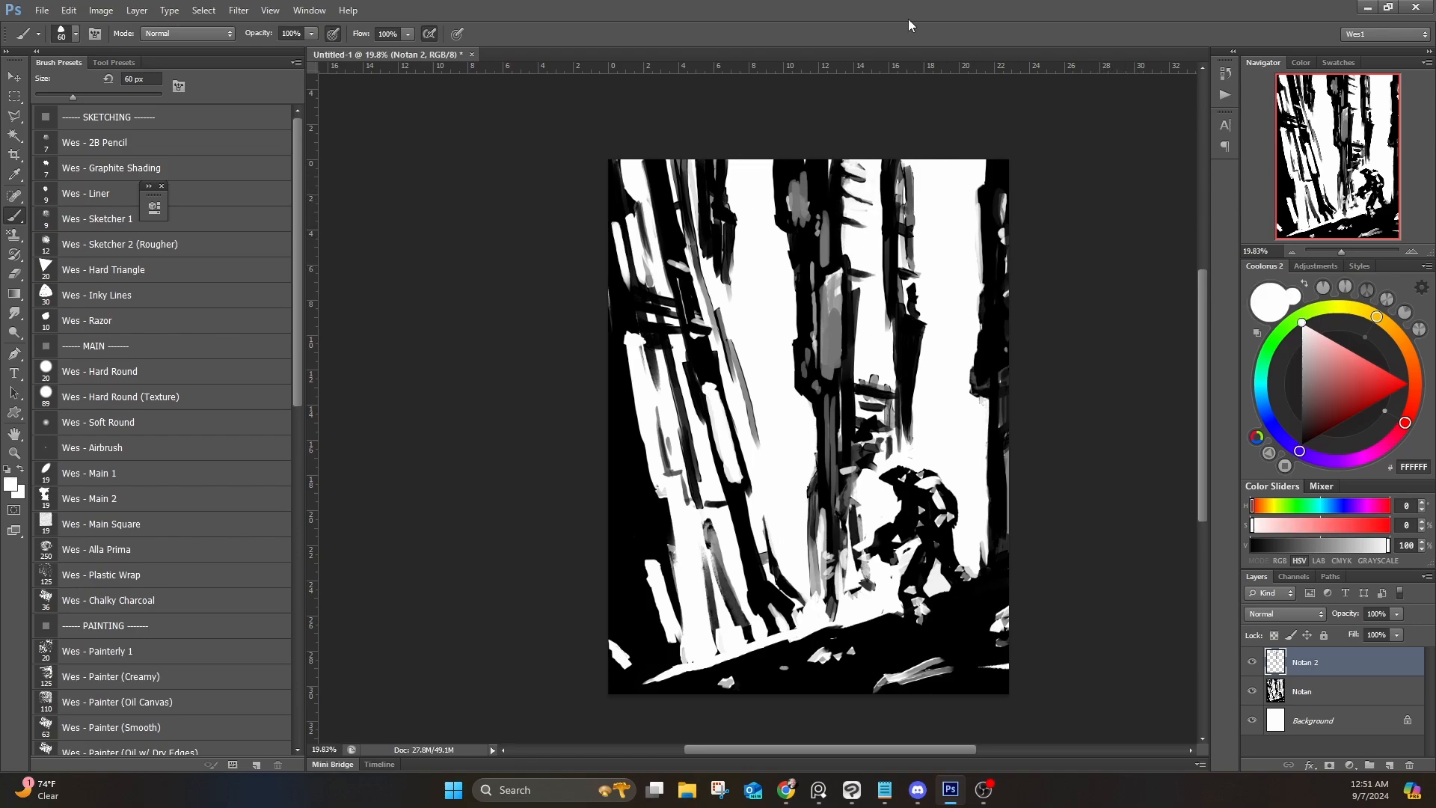
# Step: Paint mid-grey over the canvas's left edge and the leaning trunks with the brush at 125 px
pyautogui.press('x')
pyautogui.press(']')
pyautogui.moveTo(657, 548)
pyautogui.mouseDown()
pyautogui.moveTo(620, 419)
pyautogui.moveTo(628, 658)
pyautogui.moveTo(639, 546)
pyautogui.moveTo(617, 418)
pyautogui.mouseUp()
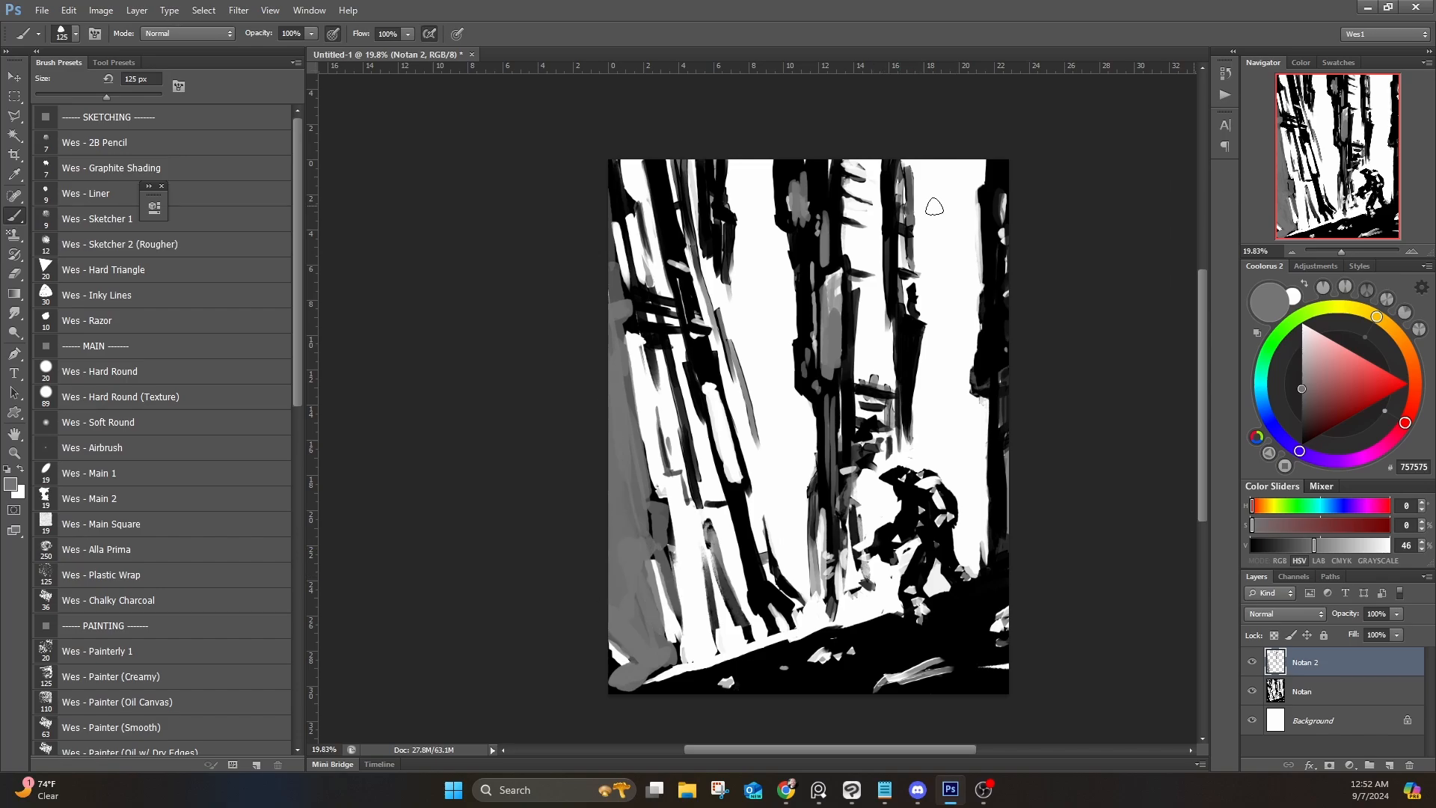
pyautogui.moveTo(702, 361)
pyautogui.mouseDown()
pyautogui.moveTo(665, 178)
pyautogui.moveTo(737, 337)
pyautogui.moveTo(759, 438)
pyautogui.moveTo(747, 550)
pyautogui.moveTo(703, 170)
pyautogui.mouseUp()
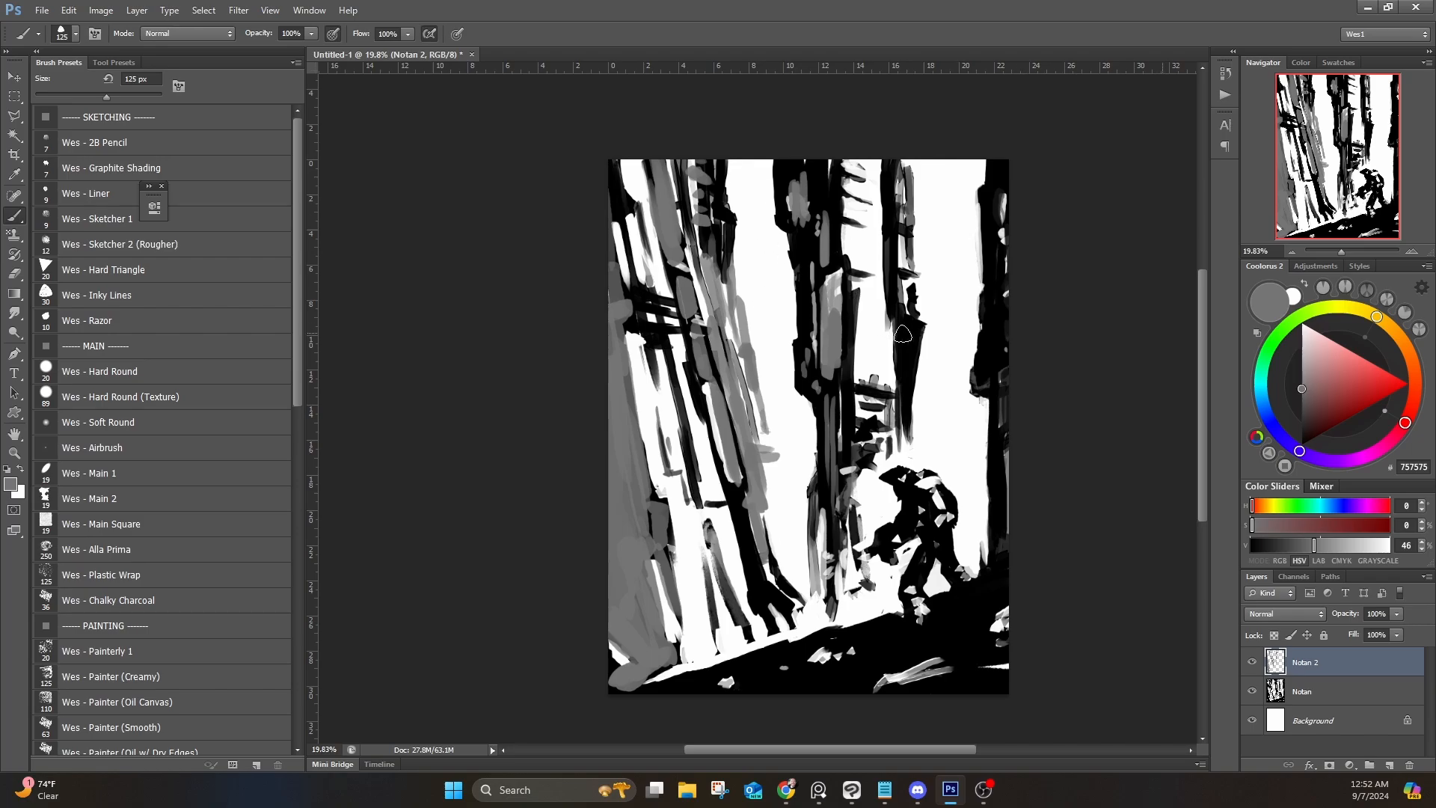
# Step: Paint mid-grey with a 90 px brush on the thin trunk's foliage, the branches above the figure and the right-hand trunk
pyautogui.press('[')
pyautogui.press('[')
pyautogui.moveTo(902, 334)
pyautogui.mouseDown()
pyautogui.moveTo(916, 299)
pyautogui.moveTo(916, 362)
pyautogui.mouseUp()
pyautogui.moveTo(849, 396)
pyautogui.mouseDown()
pyautogui.moveTo(878, 416)
pyautogui.moveTo(876, 434)
pyautogui.mouseUp()
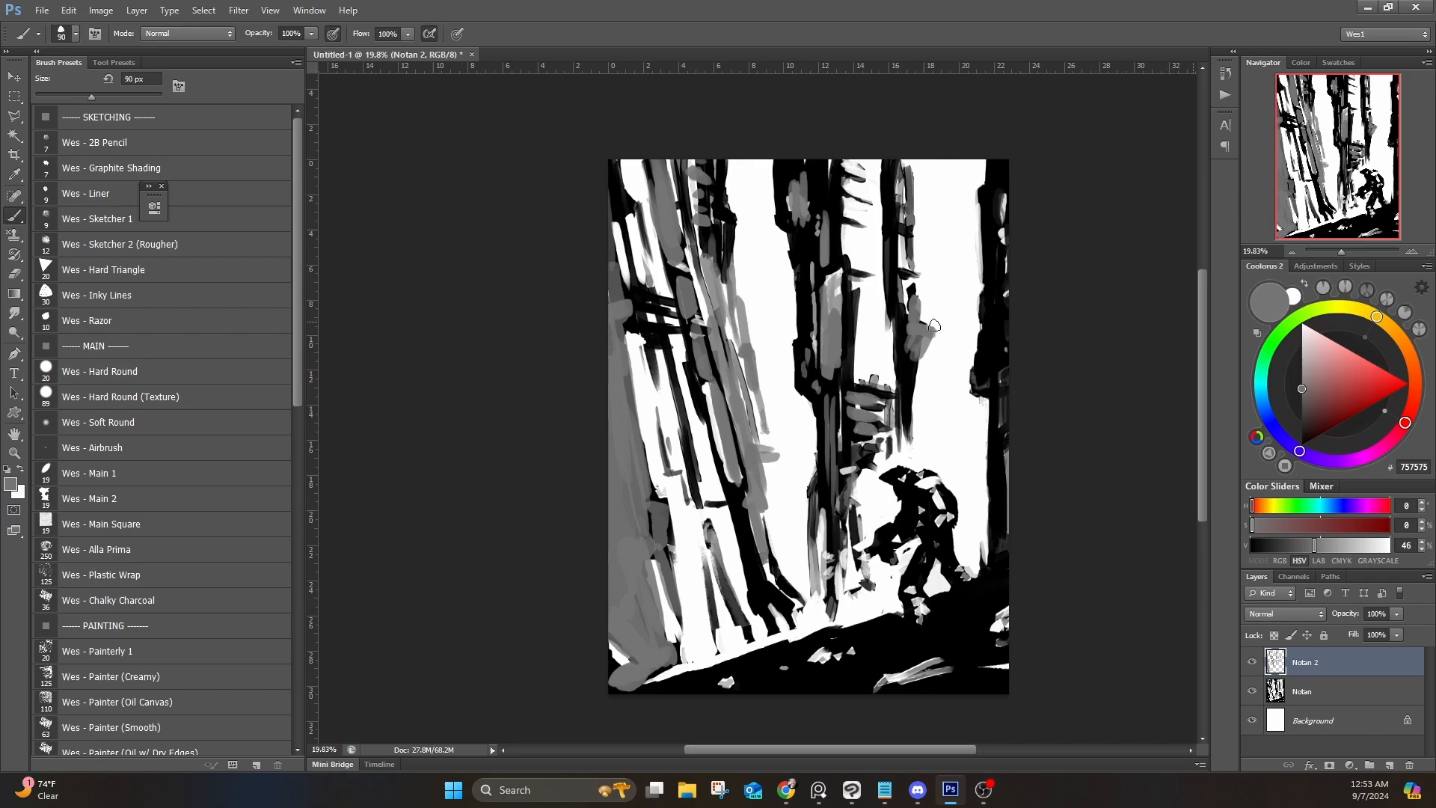
pyautogui.moveTo(934, 326)
pyautogui.mouseDown()
pyautogui.moveTo(883, 324)
pyautogui.moveTo(940, 341)
pyautogui.mouseUp()
pyautogui.moveTo(937, 295); pyautogui.dragTo(957, 284)
pyautogui.moveTo(944, 225); pyautogui.dragTo(946, 176)
pyautogui.moveTo(938, 179); pyautogui.dragTo(954, 160)
pyautogui.moveTo(944, 432); pyautogui.dragTo(944, 540)
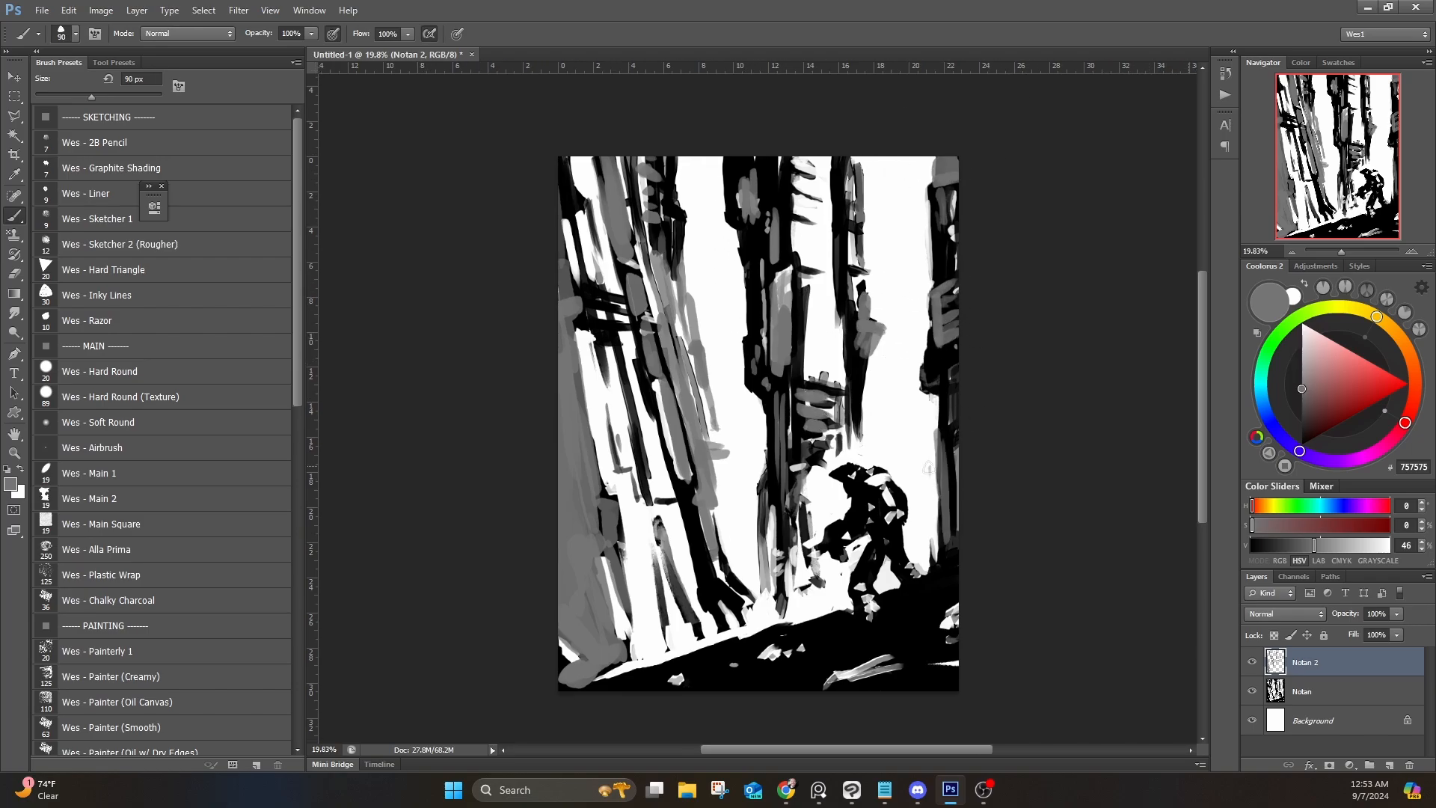
pyautogui.moveTo(928, 469); pyautogui.dragTo(935, 401)
pyautogui.moveTo(791, 474); pyautogui.dragTo(854, 409)
# Step: Paint mid-grey diagonal strokes across the foreground slope, from its lower-left part to the right edge
pyautogui.moveTo(682, 619); pyautogui.dragTo(859, 567)
pyautogui.moveTo(770, 622)
pyautogui.mouseDown()
pyautogui.moveTo(878, 586)
pyautogui.moveTo(914, 555)
pyautogui.mouseUp()
pyautogui.moveTo(945, 542); pyautogui.dragTo(1020, 498)
pyautogui.moveTo(996, 556)
pyautogui.mouseDown()
pyautogui.moveTo(854, 600)
pyautogui.moveTo(967, 576)
pyautogui.mouseUp()
pyautogui.moveTo(1005, 564)
pyautogui.mouseDown()
pyautogui.moveTo(890, 619)
pyautogui.moveTo(1006, 598)
pyautogui.mouseUp()
pyautogui.moveTo(983, 621); pyautogui.dragTo(1019, 603)
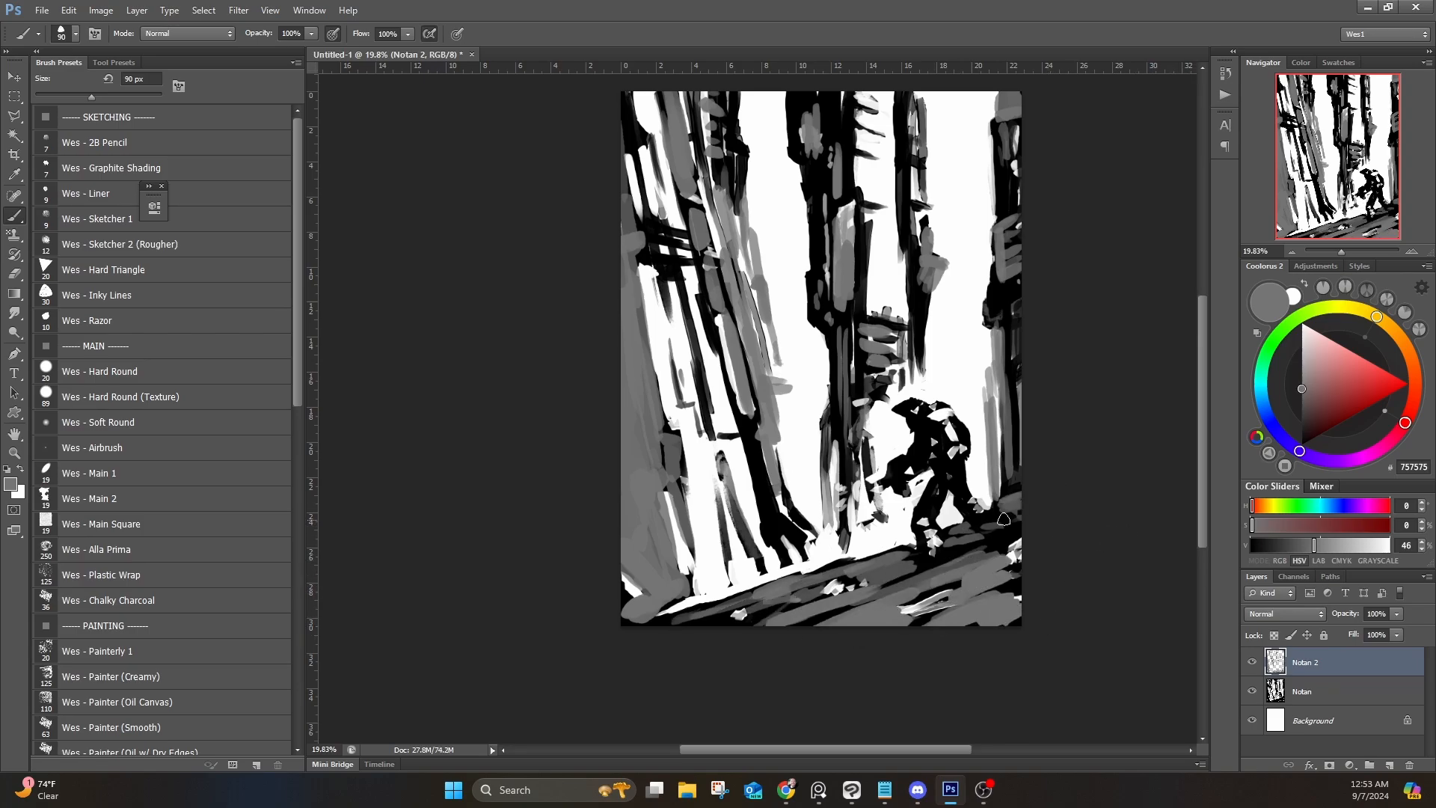
# Step: Paint light grey into the background gap left of the central trunk's top and mid-grey over the trunk's upper part
pyautogui.moveTo(850, 104); pyautogui.dragTo(762, 179)
pyautogui.keyDown('alt'); pyautogui.click(785, 272); pyautogui.keyUp('alt')
pyautogui.moveTo(776, 252); pyautogui.dragTo(775, 335)
pyautogui.keyDown('alt'); pyautogui.click(751, 249); pyautogui.keyUp('alt')
pyautogui.moveTo(744, 174); pyautogui.dragTo(736, 247)
pyautogui.moveTo(709, 175); pyautogui.dragTo(727, 287)
pyautogui.moveTo(727, 256); pyautogui.dragTo(729, 371)
pyautogui.keyDown('alt'); pyautogui.click(663, 318); pyautogui.keyUp('alt')
pyautogui.moveTo(697, 238)
pyautogui.mouseDown()
pyautogui.moveTo(656, 206)
pyautogui.moveTo(691, 174)
pyautogui.moveTo(666, 258)
pyautogui.mouseUp()
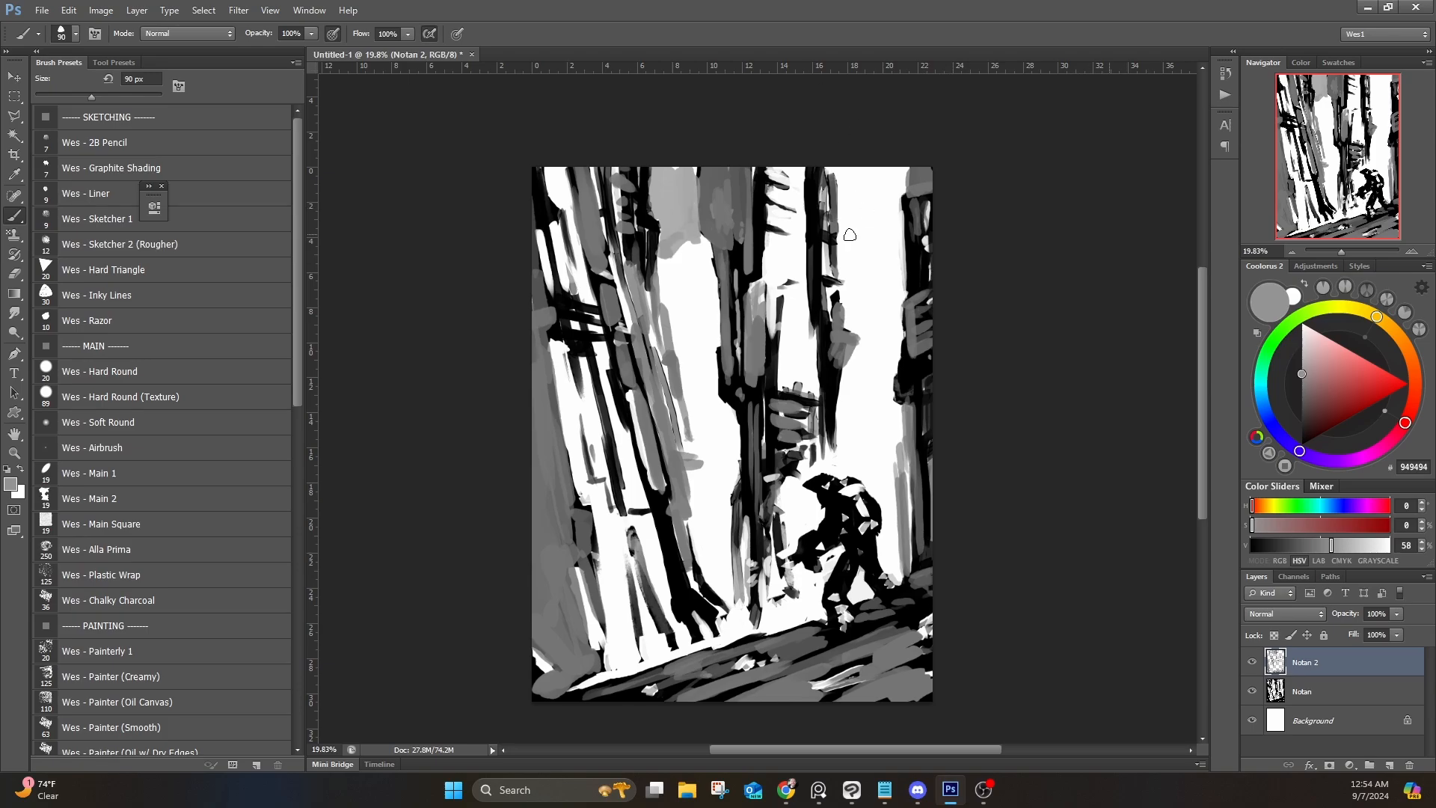
# Step: Paint light grey (949494) across the upper background gap right of the thin trunk and darker grey on the trunk's top
pyautogui.moveTo(850, 232)
pyautogui.mouseDown()
pyautogui.moveTo(906, 178)
pyautogui.moveTo(871, 200)
pyautogui.moveTo(833, 318)
pyautogui.mouseUp()
pyautogui.keyDown('alt'); pyautogui.click(828, 267); pyautogui.keyUp('alt')
pyautogui.keyDown('alt'); pyautogui.click(829, 196); pyautogui.keyUp('alt')
pyautogui.moveTo(840, 174); pyautogui.dragTo(831, 239)
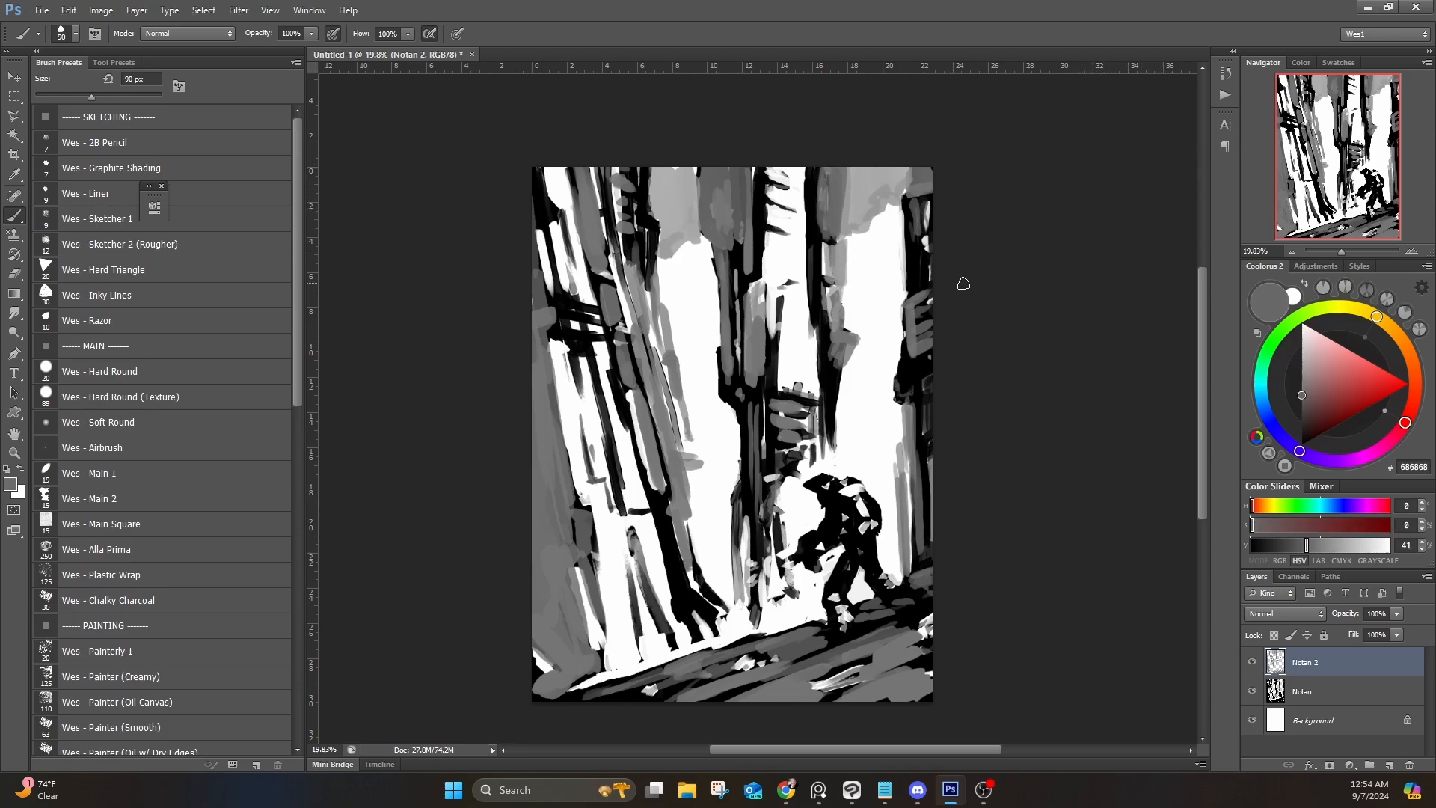
# Step: Sample near-black (141414) and paint it over the grey at the top of the central trunk
pyautogui.keyDown('alt'); pyautogui.click(740, 264); pyautogui.keyUp('alt')
pyautogui.keyDown('alt'); pyautogui.click(742, 261); pyautogui.keyUp('alt')
pyautogui.moveTo(746, 268)
pyautogui.mouseDown()
pyautogui.moveTo(748, 186)
pyautogui.moveTo(721, 177)
pyautogui.moveTo(739, 227)
pyautogui.mouseUp()
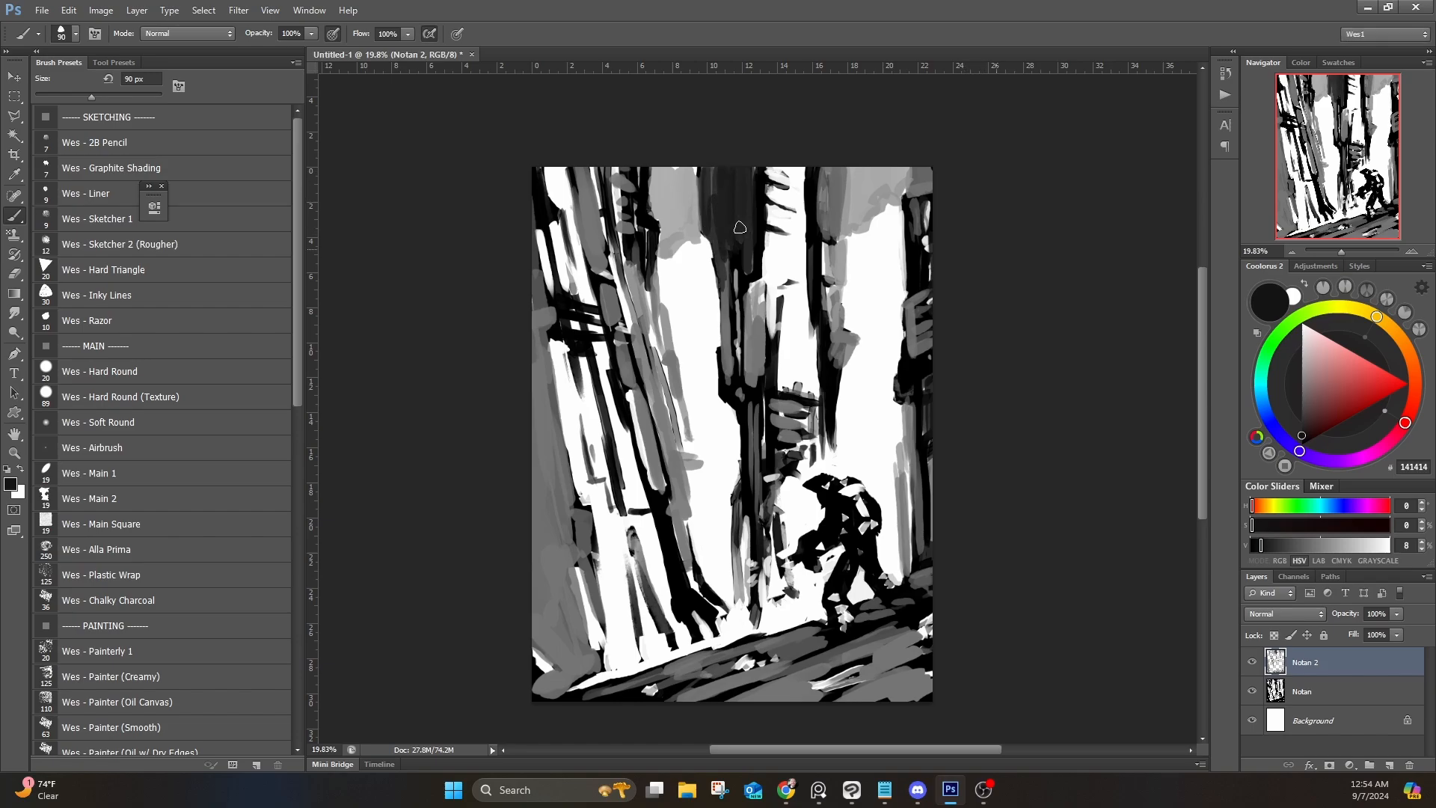
# Step: Paint near-black (141414) down the full length of the central trunk, from its top to its base
pyautogui.moveTo(747, 177); pyautogui.dragTo(749, 269)
pyautogui.moveTo(705, 226); pyautogui.dragTo(720, 275)
pyautogui.moveTo(721, 258); pyautogui.dragTo(745, 522)
pyautogui.moveTo(741, 435); pyautogui.dragTo(738, 628)
pyautogui.moveTo(747, 516); pyautogui.dragTo(748, 622)
# Step: Sample mid-grey (787878) and paint short vertical strokes in the gap between the central trunk's base and the figure
pyautogui.keyDown('alt'); pyautogui.click(812, 427); pyautogui.keyUp('alt')
pyautogui.moveTo(806, 450); pyautogui.dragTo(803, 481)
pyautogui.moveTo(790, 479); pyautogui.dragTo(787, 541)
pyautogui.moveTo(800, 484); pyautogui.dragTo(800, 525)
pyautogui.moveTo(803, 576); pyautogui.dragTo(803, 609)
pyautogui.moveTo(777, 585); pyautogui.dragTo(774, 611)
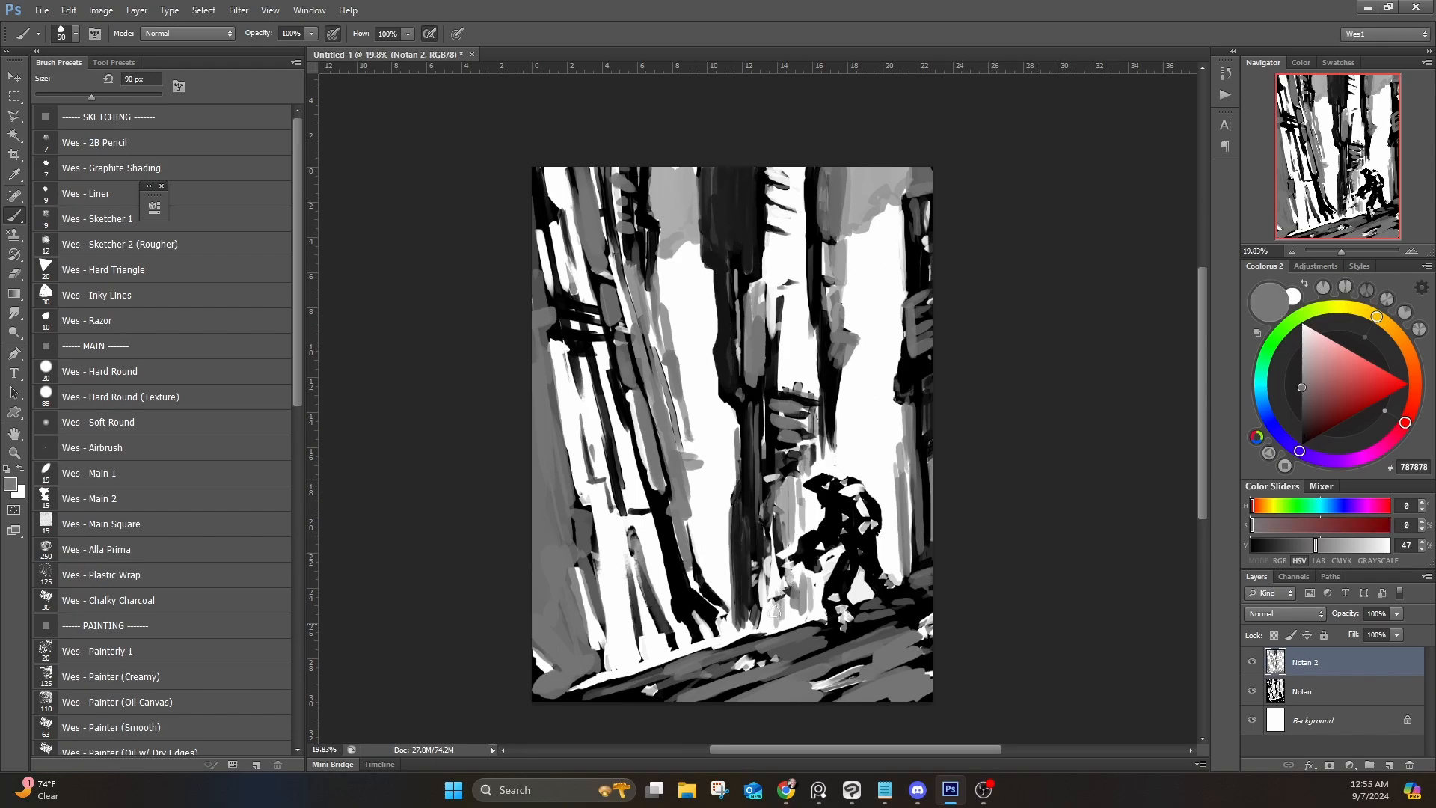
# Step: Paint mid-grey (787878) strokes on the left trunks' flared base, their middle section and their upper edge
pyautogui.moveTo(698, 587); pyautogui.dragTo(735, 628)
pyautogui.moveTo(687, 552); pyautogui.dragTo(721, 610)
pyautogui.moveTo(634, 396); pyautogui.dragTo(649, 480)
pyautogui.moveTo(597, 173); pyautogui.dragTo(632, 324)
pyautogui.moveTo(611, 187); pyautogui.dragTo(630, 293)
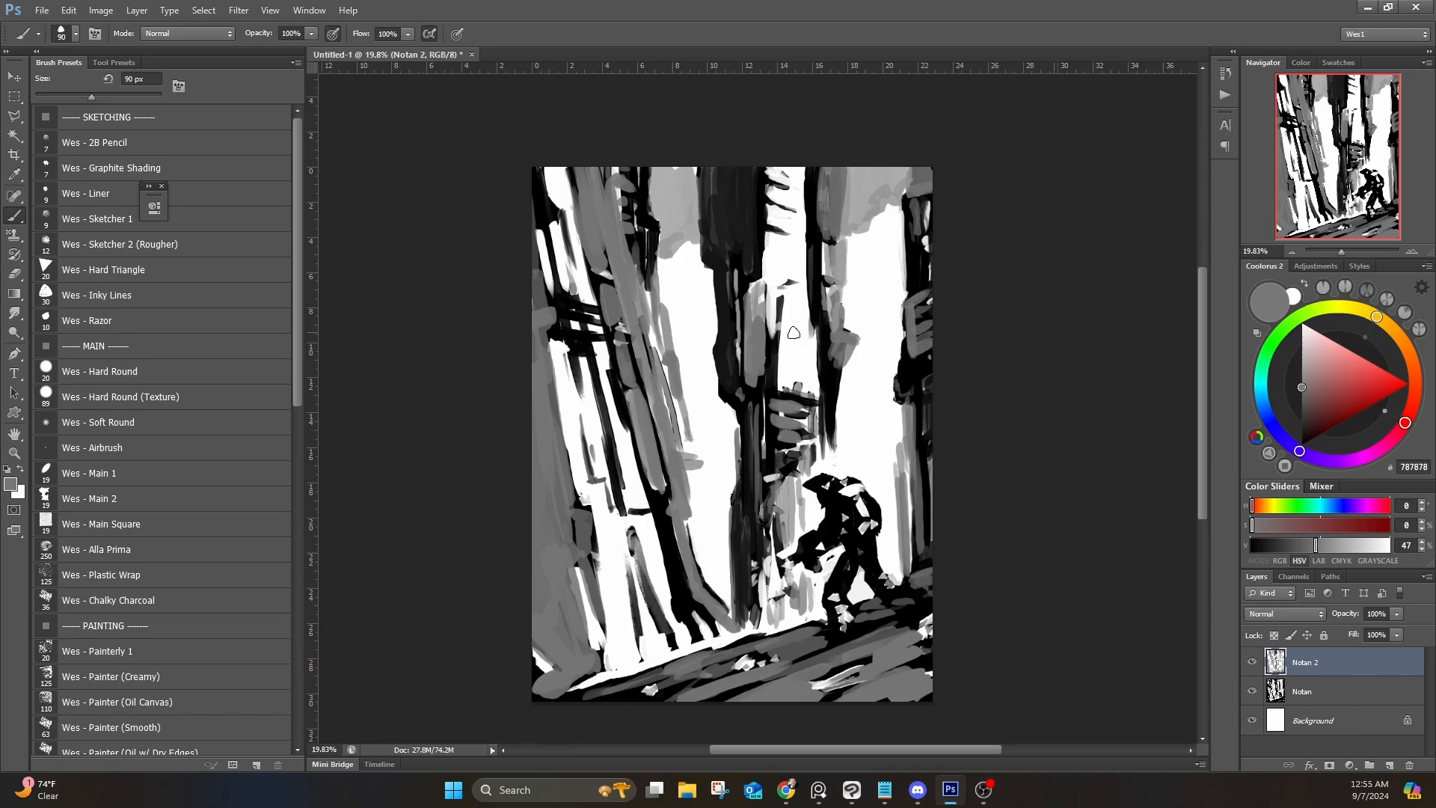
# Step: Fill the white strip right of the central trunk with mid-grey, including the middle panel and the gaps between the upper rungs
pyautogui.moveTo(787, 329); pyautogui.dragTo(814, 392)
pyautogui.moveTo(783, 332)
pyautogui.mouseDown()
pyautogui.moveTo(782, 391)
pyautogui.moveTo(797, 393)
pyautogui.mouseUp()
pyautogui.moveTo(770, 238); pyautogui.dragTo(812, 280)
pyautogui.moveTo(774, 239)
pyautogui.mouseDown()
pyautogui.moveTo(797, 271)
pyautogui.moveTo(800, 228)
pyautogui.mouseUp()
pyautogui.moveTo(771, 207); pyautogui.dragTo(801, 217)
pyautogui.moveTo(772, 190)
pyautogui.mouseDown()
pyautogui.moveTo(800, 200)
pyautogui.moveTo(801, 181)
pyautogui.mouseUp()
pyautogui.moveTo(797, 180)
pyautogui.mouseDown()
pyautogui.moveTo(813, 321)
pyautogui.moveTo(803, 221)
pyautogui.mouseUp()
pyautogui.keyDown('alt'); pyautogui.click(825, 308); pyautogui.keyUp('alt')
pyautogui.keyDown('alt'); pyautogui.click(836, 218); pyautogui.keyUp('alt')
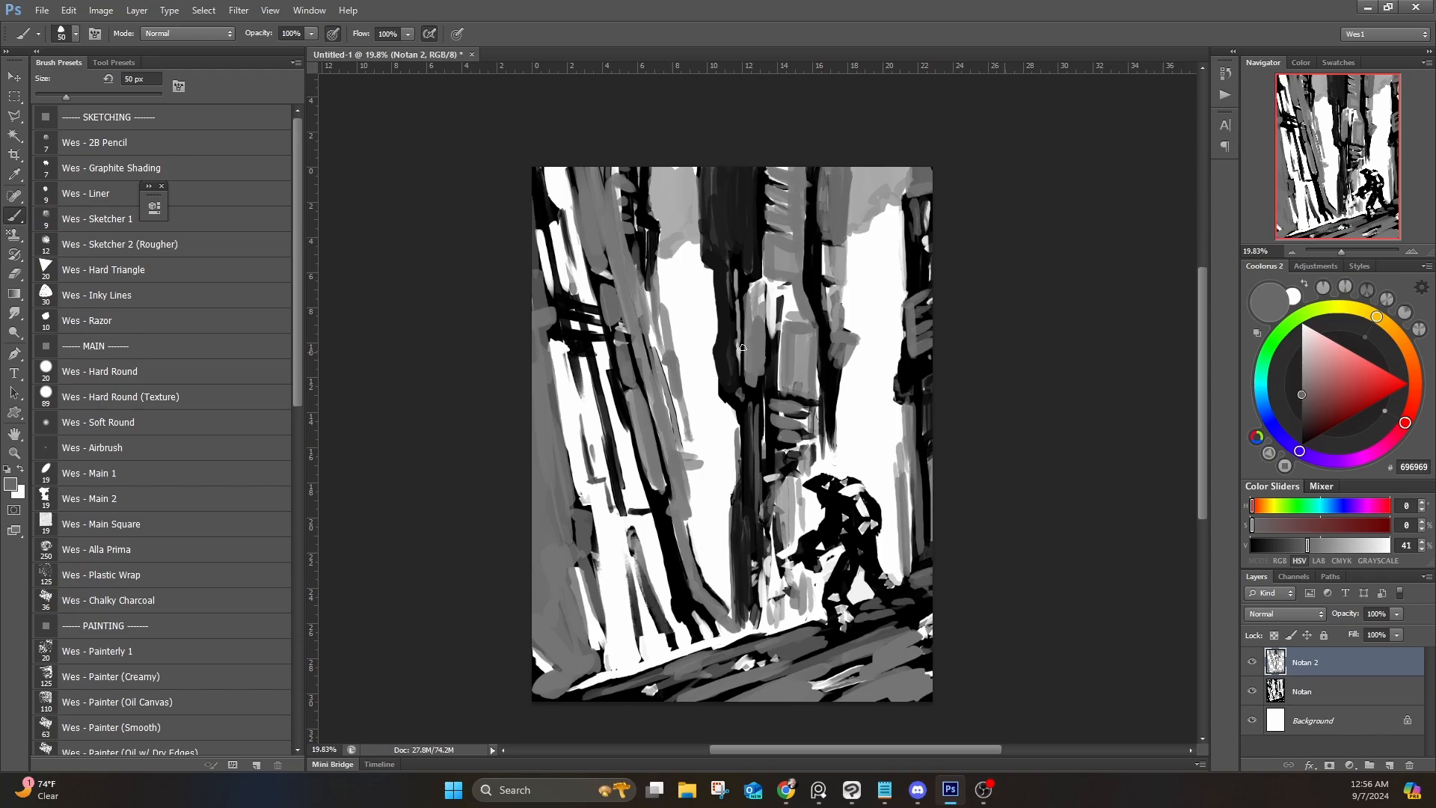
# Step: With an 80 px brush, paint a light grey (BABABA) leaning background trunk with side branches left of the central trunk
pyautogui.keyDown('alt'); pyautogui.click(677, 223); pyautogui.keyUp('alt')
pyautogui.moveTo(661, 260); pyautogui.dragTo(676, 348)
pyautogui.keyDown('alt'); pyautogui.click(696, 405); pyautogui.keyUp('alt')
pyautogui.press(']')
pyautogui.press(']')
pyautogui.press(']')
pyautogui.moveTo(671, 266); pyautogui.dragTo(729, 552)
pyautogui.moveTo(722, 549); pyautogui.dragTo(702, 552)
pyautogui.moveTo(714, 519); pyautogui.dragTo(691, 516)
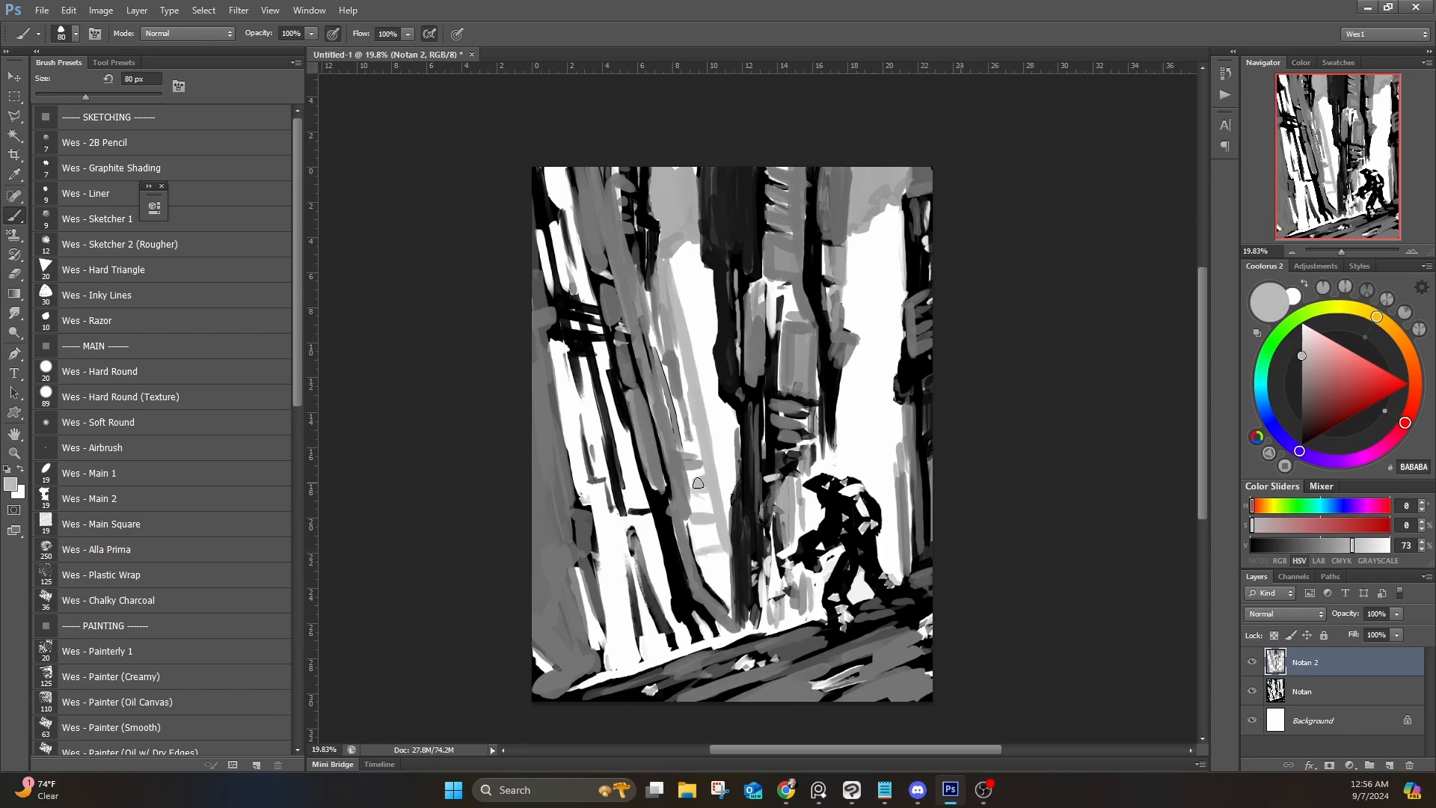
pyautogui.moveTo(678, 447); pyautogui.dragTo(696, 442)
pyautogui.moveTo(649, 333); pyautogui.dragTo(665, 328)
pyautogui.moveTo(651, 310); pyautogui.dragTo(652, 296)
# Step: Paint grey (6E6E6E) at the top of the left trunk group and a white highlight on the upper thin trunk
pyautogui.keyDown('alt'); pyautogui.click(643, 248); pyautogui.keyUp('alt')
pyautogui.keyDown('alt'); pyautogui.click(633, 269); pyautogui.keyUp('alt')
pyautogui.moveTo(626, 175)
pyautogui.mouseDown()
pyautogui.moveTo(632, 236)
pyautogui.moveTo(626, 221)
pyautogui.mouseUp()
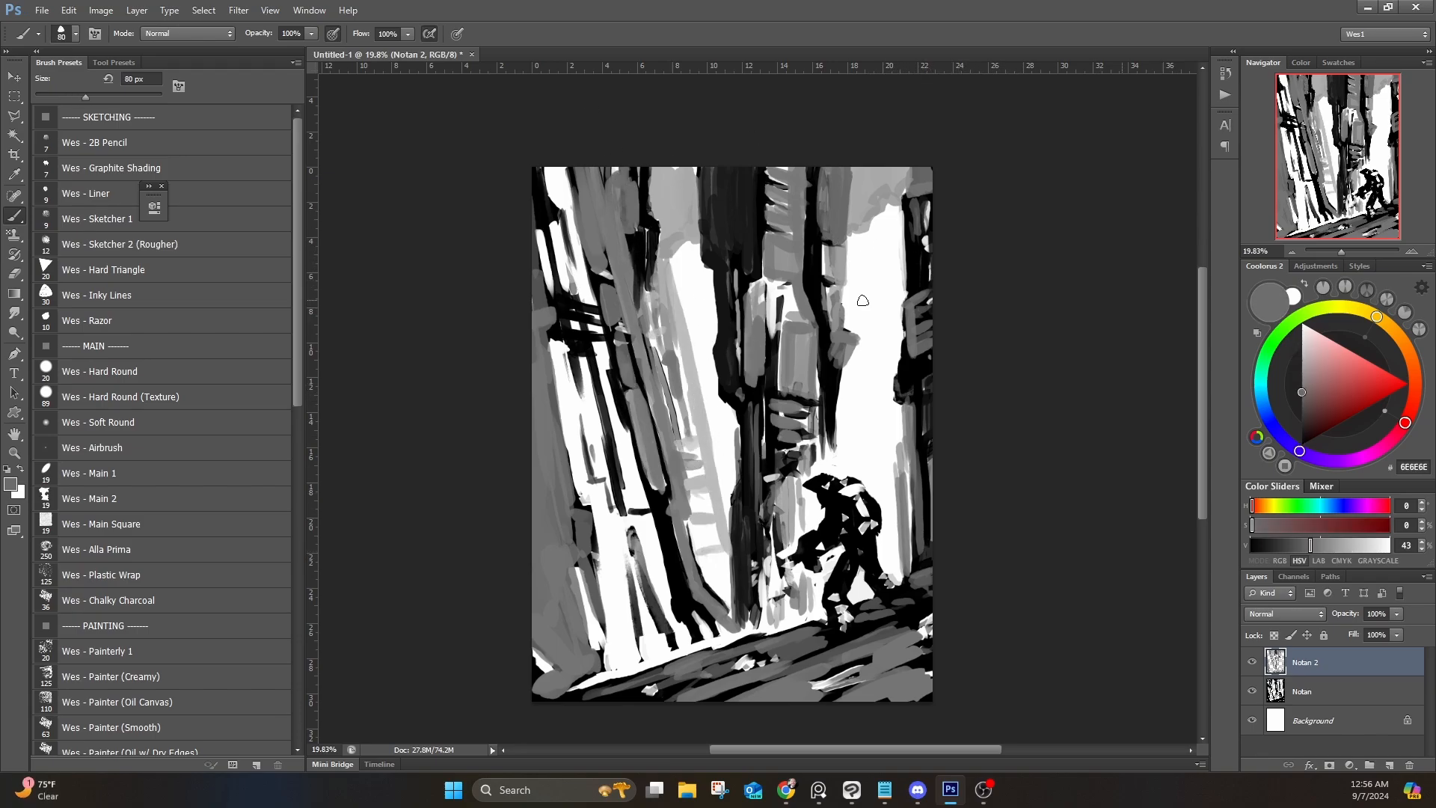
pyautogui.keyDown('alt'); pyautogui.click(790, 299); pyautogui.keyUp('alt')
pyautogui.moveTo(839, 170); pyautogui.dragTo(837, 233)
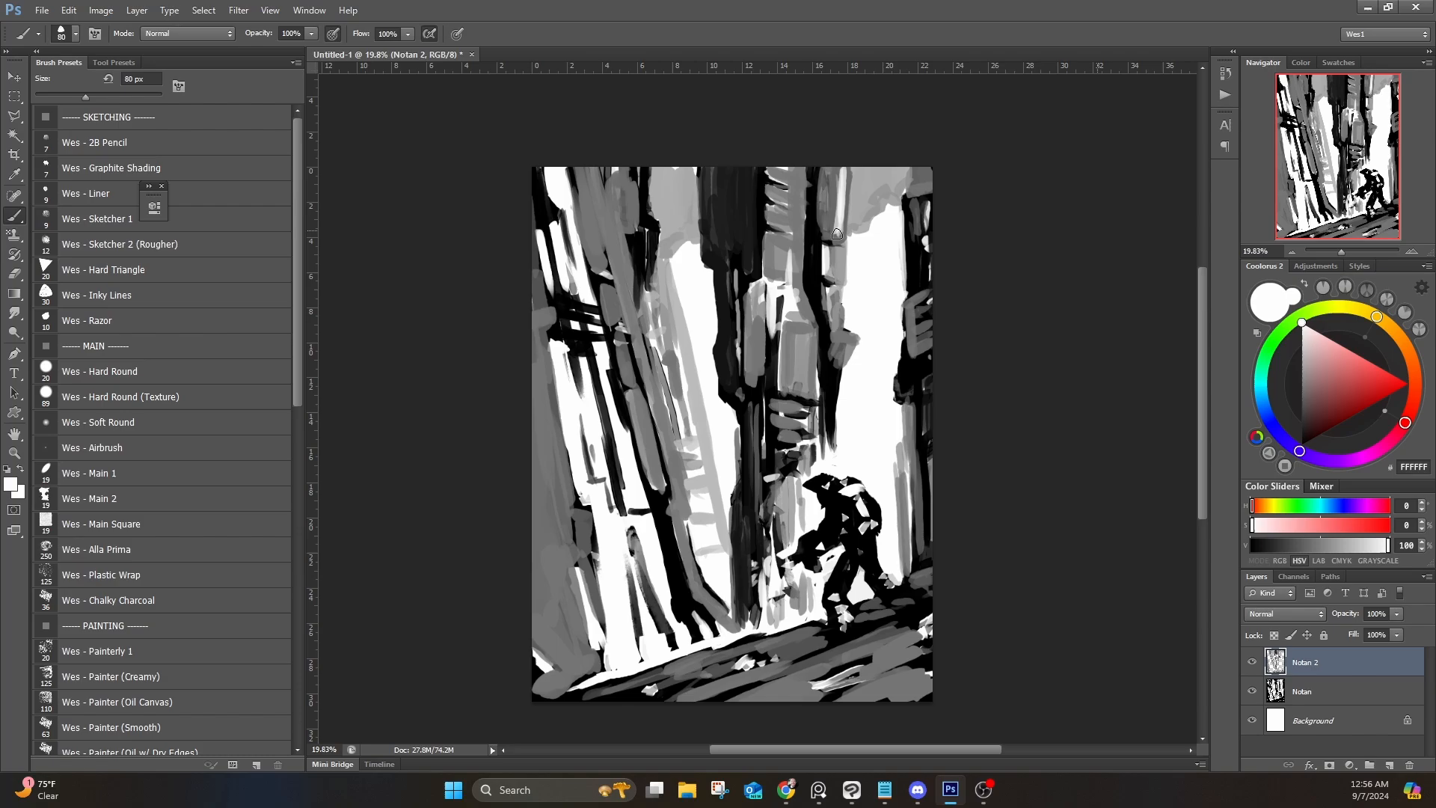
# Step: Sample near-black (080808) and paint dark accents around the grey panel and lower rungs right of the central trunk, plus a small touch on the upper thin trunk
pyautogui.keyDown('alt'); pyautogui.click(775, 340); pyautogui.keyUp('alt')
pyautogui.moveTo(774, 320); pyautogui.dragTo(823, 318)
pyautogui.moveTo(780, 287); pyautogui.dragTo(804, 290)
pyautogui.moveTo(774, 429); pyautogui.dragTo(814, 408)
pyautogui.moveTo(825, 447); pyautogui.dragTo(830, 369)
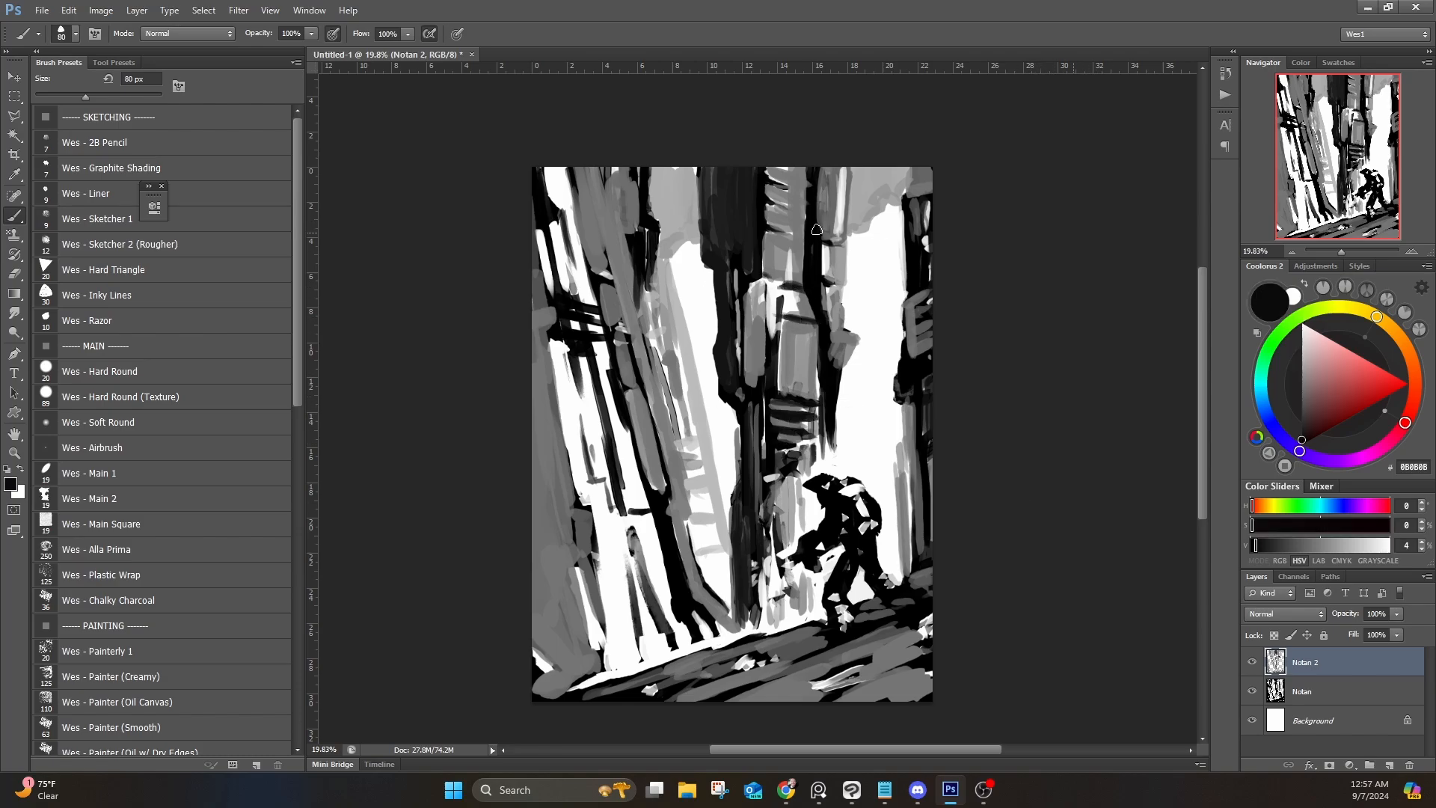
pyautogui.keyDown('alt'); pyautogui.click(828, 251); pyautogui.keyUp('alt')
pyautogui.click(813, 277)
# Step: Sample black (000000) and paint long strokes over the upper part of the left trunks
pyautogui.keyDown('alt'); pyautogui.click(637, 265); pyautogui.keyUp('alt')
pyautogui.moveTo(594, 210); pyautogui.dragTo(609, 276)
pyautogui.moveTo(579, 210); pyautogui.dragTo(601, 271)
pyautogui.moveTo(566, 173); pyautogui.dragTo(588, 252)
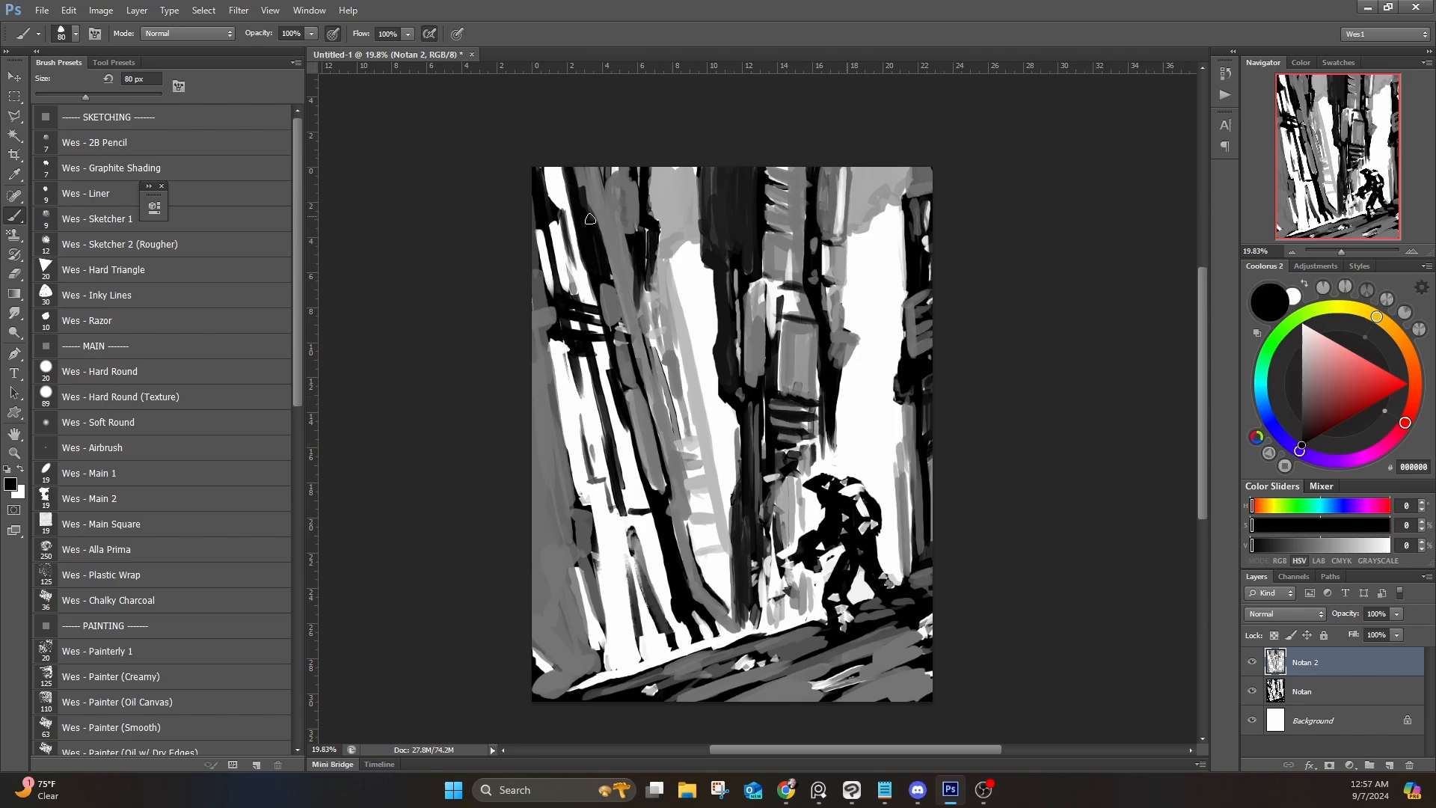
pyautogui.moveTo(587, 196); pyautogui.dragTo(607, 267)
# Step: Paint short black accents and crack lines on the far-left trunks, from their tops down to the lower edge
pyautogui.keyDown('alt'); pyautogui.click(639, 423); pyautogui.keyUp('alt')
pyautogui.moveTo(572, 362); pyautogui.dragTo(579, 413)
pyautogui.moveTo(578, 420); pyautogui.dragTo(589, 419)
pyautogui.moveTo(569, 264); pyautogui.dragTo(579, 263)
pyautogui.keyDown('alt'); pyautogui.click(572, 187); pyautogui.keyUp('alt')
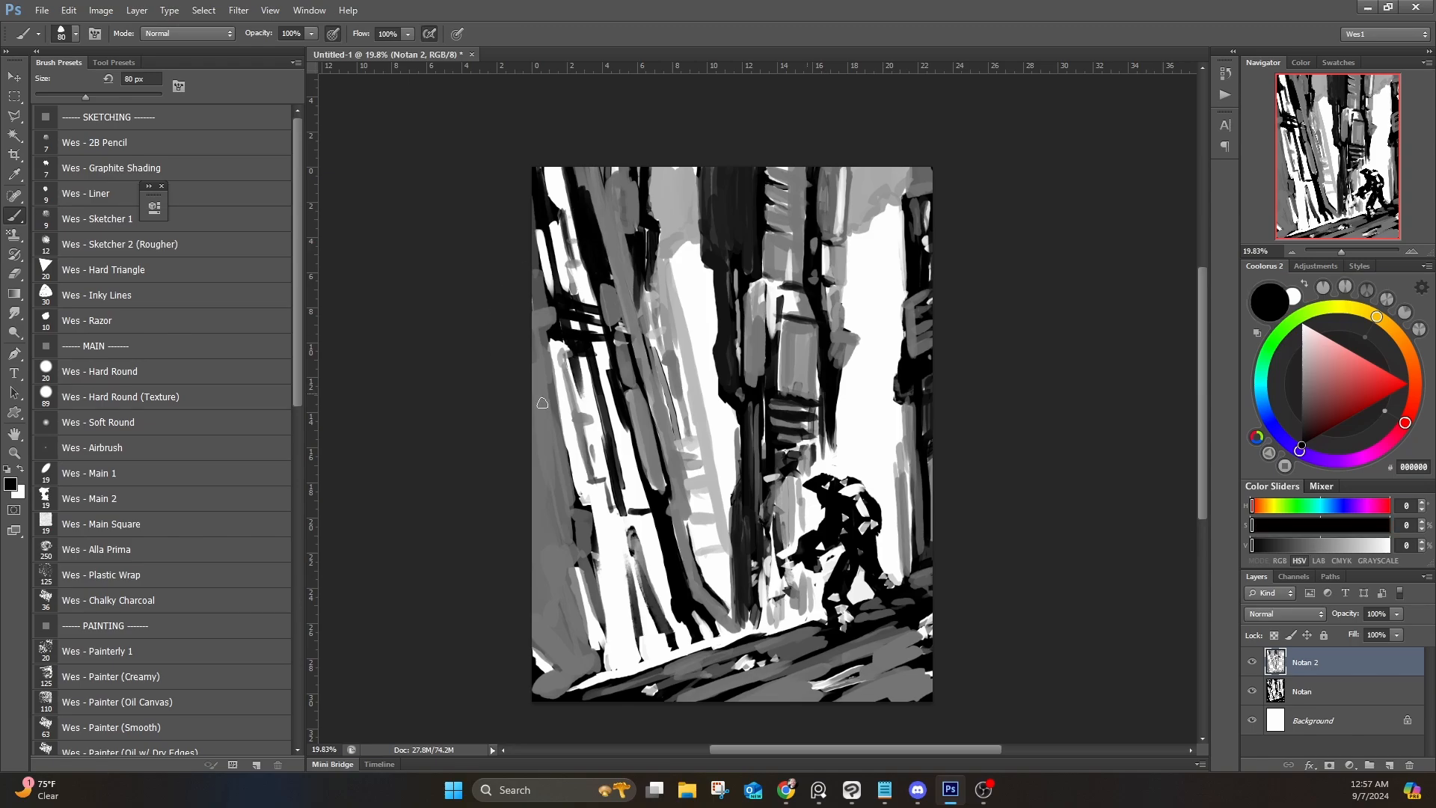
pyautogui.moveTo(554, 567); pyautogui.dragTo(536, 649)
pyautogui.moveTo(546, 588); pyautogui.dragTo(542, 655)
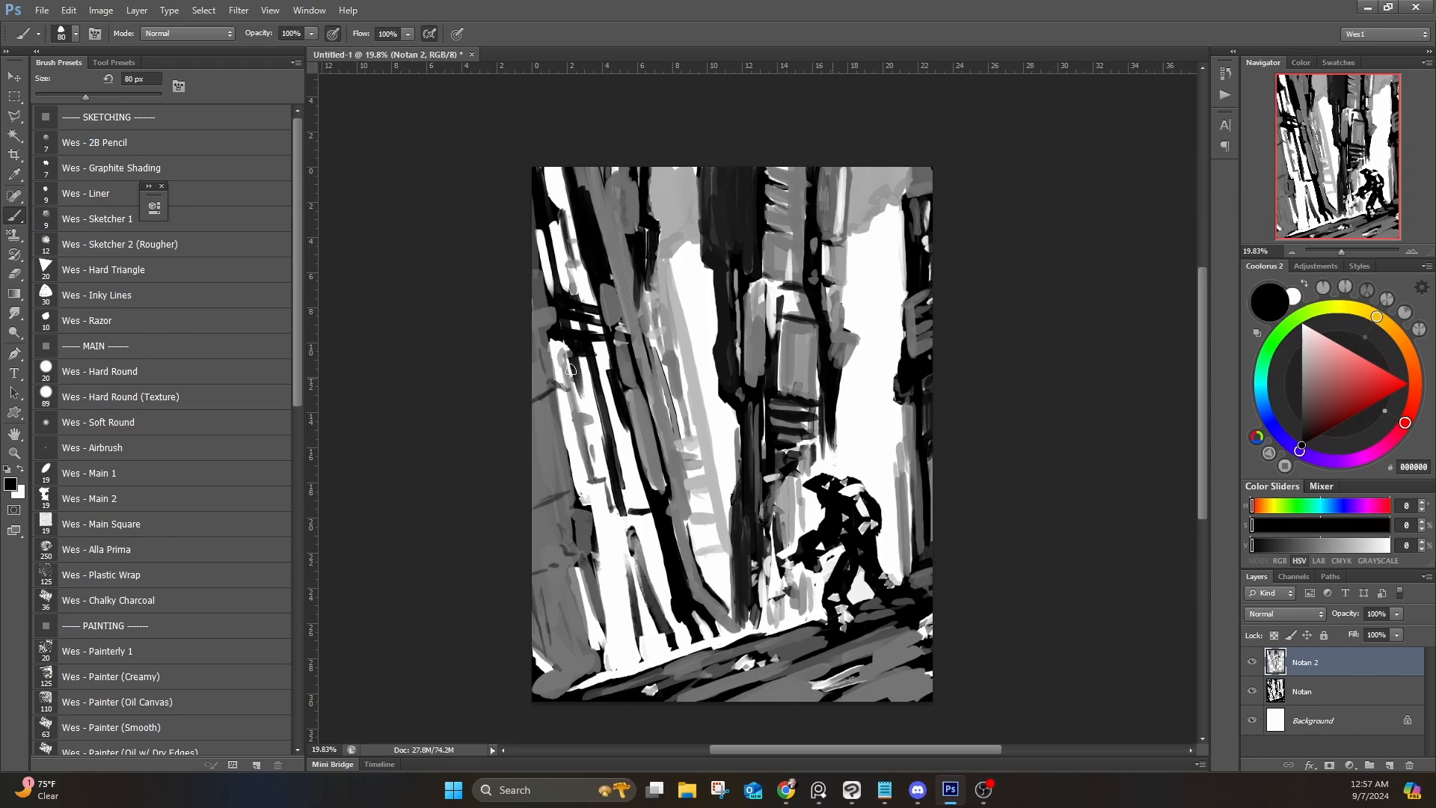
pyautogui.moveTo(568, 347); pyautogui.dragTo(573, 381)
pyautogui.moveTo(556, 170); pyautogui.dragTo(573, 280)
# Step: Switch to the Wes - Sketcher 1 brush, enlarge it, and draw fine black strokes at the top of the left trunk group
pyautogui.click(123, 193)
pyautogui.moveTo(609, 197)
pyautogui.mouseDown()
pyautogui.moveTo(622, 250)
pyautogui.moveTo(622, 236)
pyautogui.mouseUp()
pyautogui.click(210, 218)
pyautogui.press(']')
pyautogui.press(']')
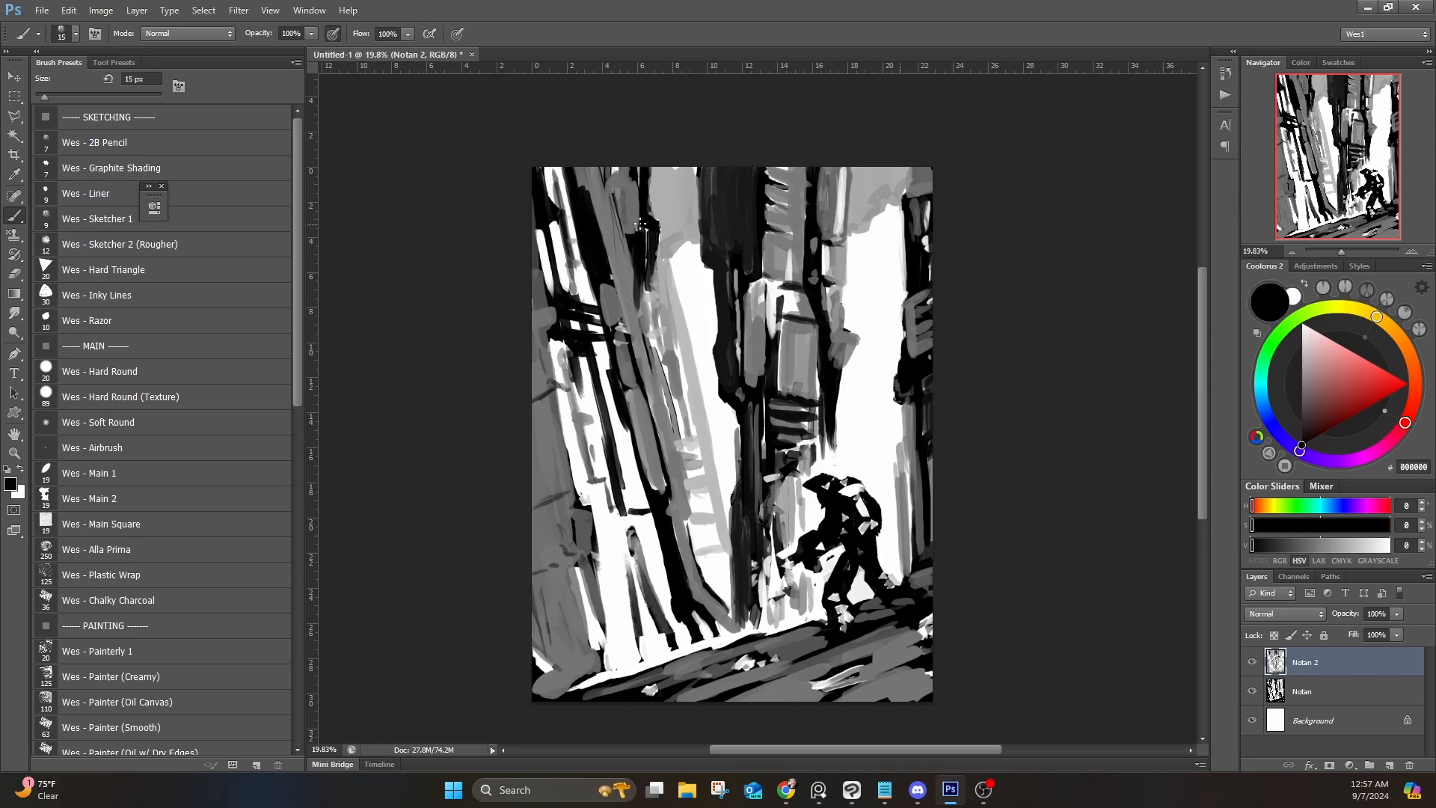
pyautogui.moveTo(637, 173); pyautogui.dragTo(639, 209)
# Step: Sample greys and refine the right edge of the left trunk group with thin strokes around its middle
pyautogui.keyDown('alt'); pyautogui.click(634, 296); pyautogui.keyUp('alt')
pyautogui.moveTo(645, 302); pyautogui.dragTo(667, 393)
pyautogui.moveTo(664, 365); pyautogui.dragTo(684, 438)
pyautogui.moveTo(656, 332); pyautogui.dragTo(671, 427)
pyautogui.keyDown('alt'); pyautogui.click(642, 254); pyautogui.keyUp('alt')
pyautogui.keyDown('alt'); pyautogui.click(686, 350); pyautogui.keyUp('alt')
pyautogui.moveTo(661, 359); pyautogui.dragTo(667, 408)
pyautogui.moveTo(657, 353); pyautogui.dragTo(663, 368)
pyautogui.keyDown('alt'); pyautogui.click(663, 341); pyautogui.keyUp('alt')
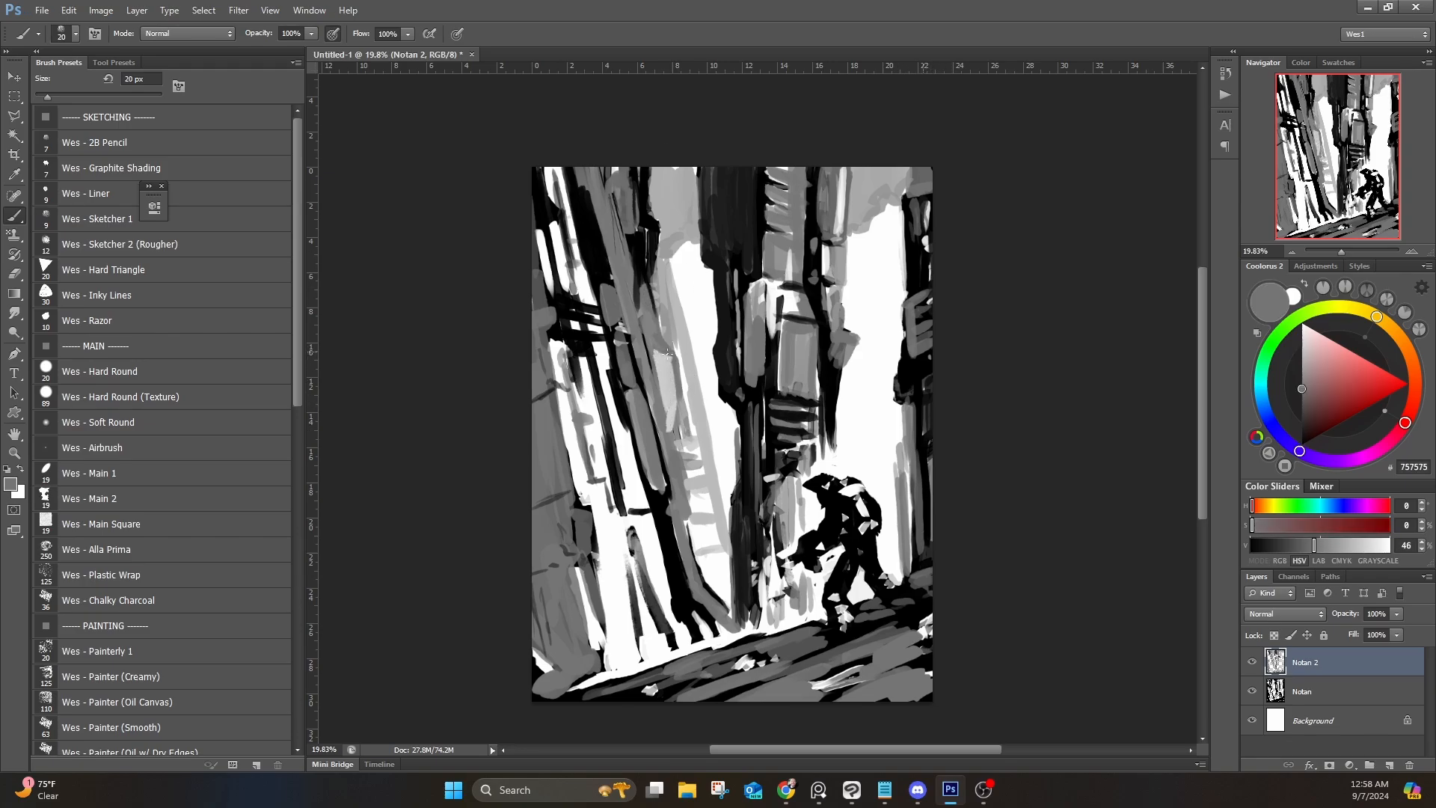
# Step: With the Wes - Hard Round brush at 70 px, paint grey (787878) bands along the left trunks' middle and flared base
pyautogui.click(202, 372)
pyautogui.press(']')
pyautogui.press(']')
pyautogui.press(']')
pyautogui.press(']')
pyautogui.press(']')
pyautogui.moveTo(651, 523)
pyautogui.mouseDown()
pyautogui.moveTo(691, 635)
pyautogui.moveTo(733, 634)
pyautogui.mouseUp()
pyautogui.moveTo(655, 427)
pyautogui.mouseDown()
pyautogui.moveTo(631, 482)
pyautogui.moveTo(622, 353)
pyautogui.mouseUp()
pyautogui.moveTo(607, 438); pyautogui.dragTo(598, 341)
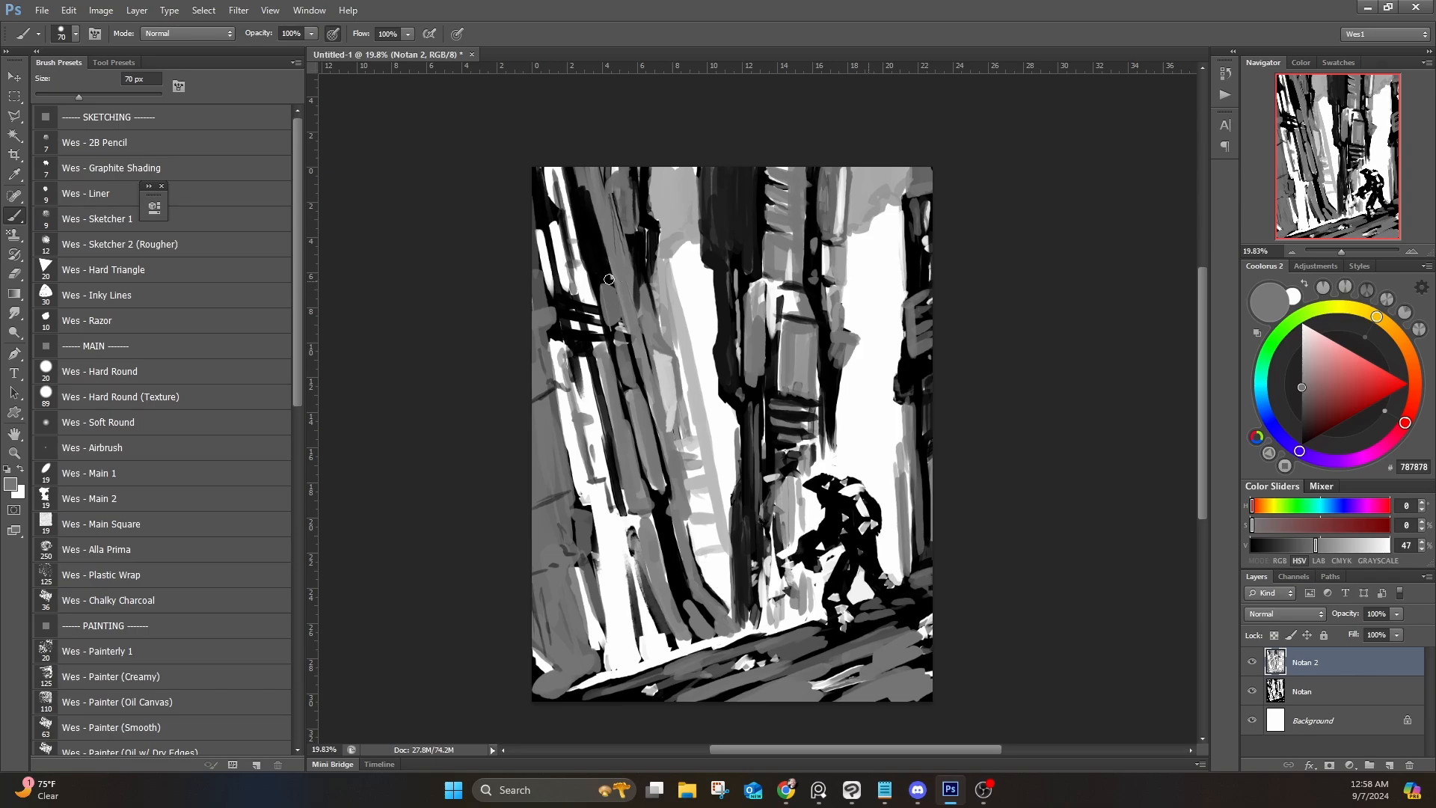
# Step: Paint mid-grey over the white gaps of the far-left trunks, in their upper, middle and lower sections
pyautogui.moveTo(568, 230); pyautogui.dragTo(586, 295)
pyautogui.moveTo(573, 226)
pyautogui.mouseDown()
pyautogui.moveTo(591, 298)
pyautogui.moveTo(562, 277)
pyautogui.mouseUp()
pyautogui.moveTo(584, 364); pyautogui.dragTo(606, 479)
pyautogui.moveTo(563, 403)
pyautogui.mouseDown()
pyautogui.moveTo(588, 502)
pyautogui.moveTo(546, 498)
pyautogui.moveTo(575, 557)
pyautogui.moveTo(585, 669)
pyautogui.mouseUp()
# Step: Paint darker grey on the far-left trunk's lower part and black along the slope's upper edge
pyautogui.keyDown('alt'); pyautogui.click(557, 387); pyautogui.keyUp('alt')
pyautogui.keyDown('alt'); pyautogui.click(554, 479); pyautogui.keyUp('alt')
pyautogui.moveTo(545, 579)
pyautogui.mouseDown()
pyautogui.moveTo(557, 673)
pyautogui.moveTo(601, 662)
pyautogui.mouseUp()
pyautogui.keyDown('alt'); pyautogui.click(587, 689); pyautogui.keyUp('alt')
pyautogui.moveTo(542, 694); pyautogui.dragTo(827, 624)
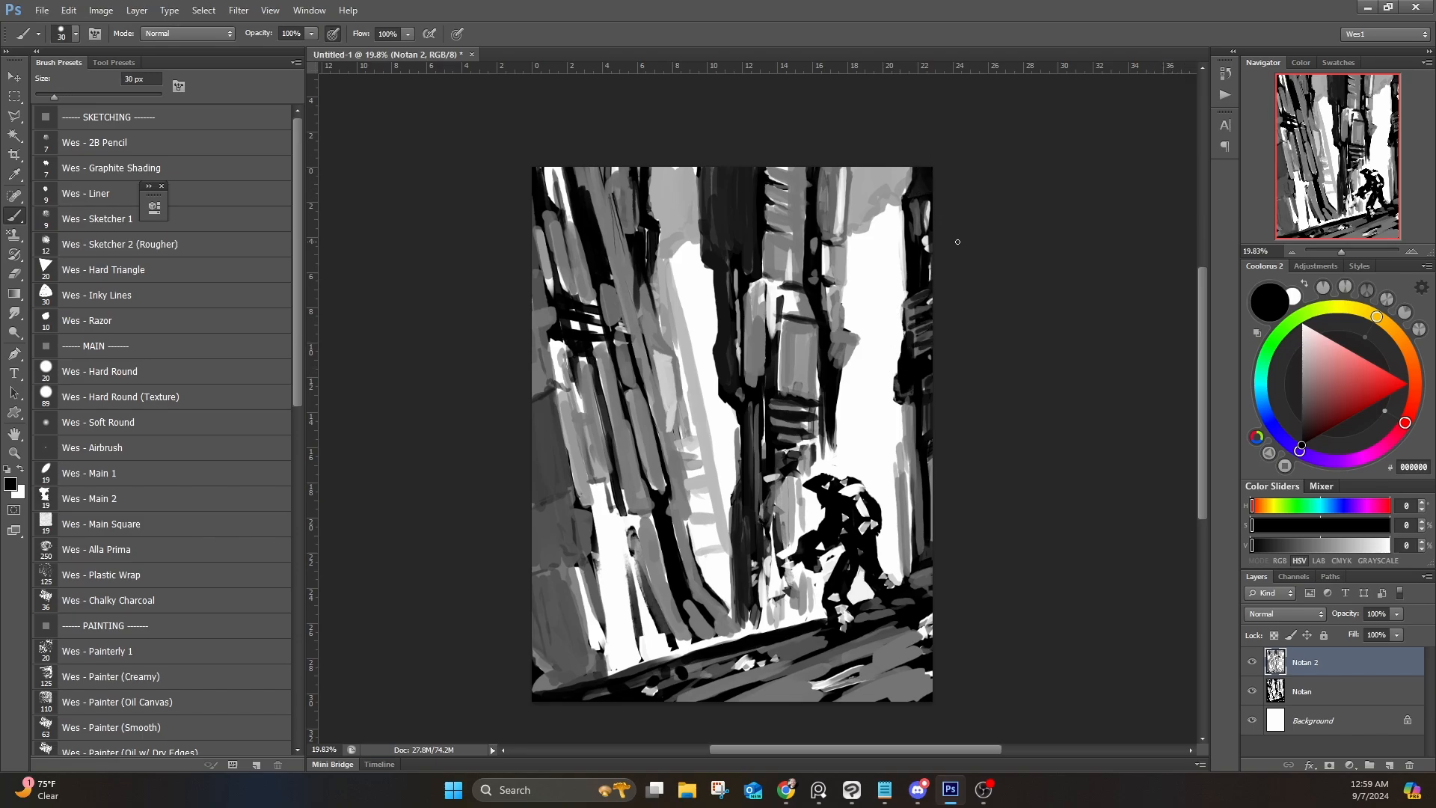
# Step: Sample grey (7C7C7C) and paint 30 px strokes over the middle panel right of the central trunk
pyautogui.keyDown('alt'); pyautogui.click(810, 376); pyautogui.keyUp('alt')
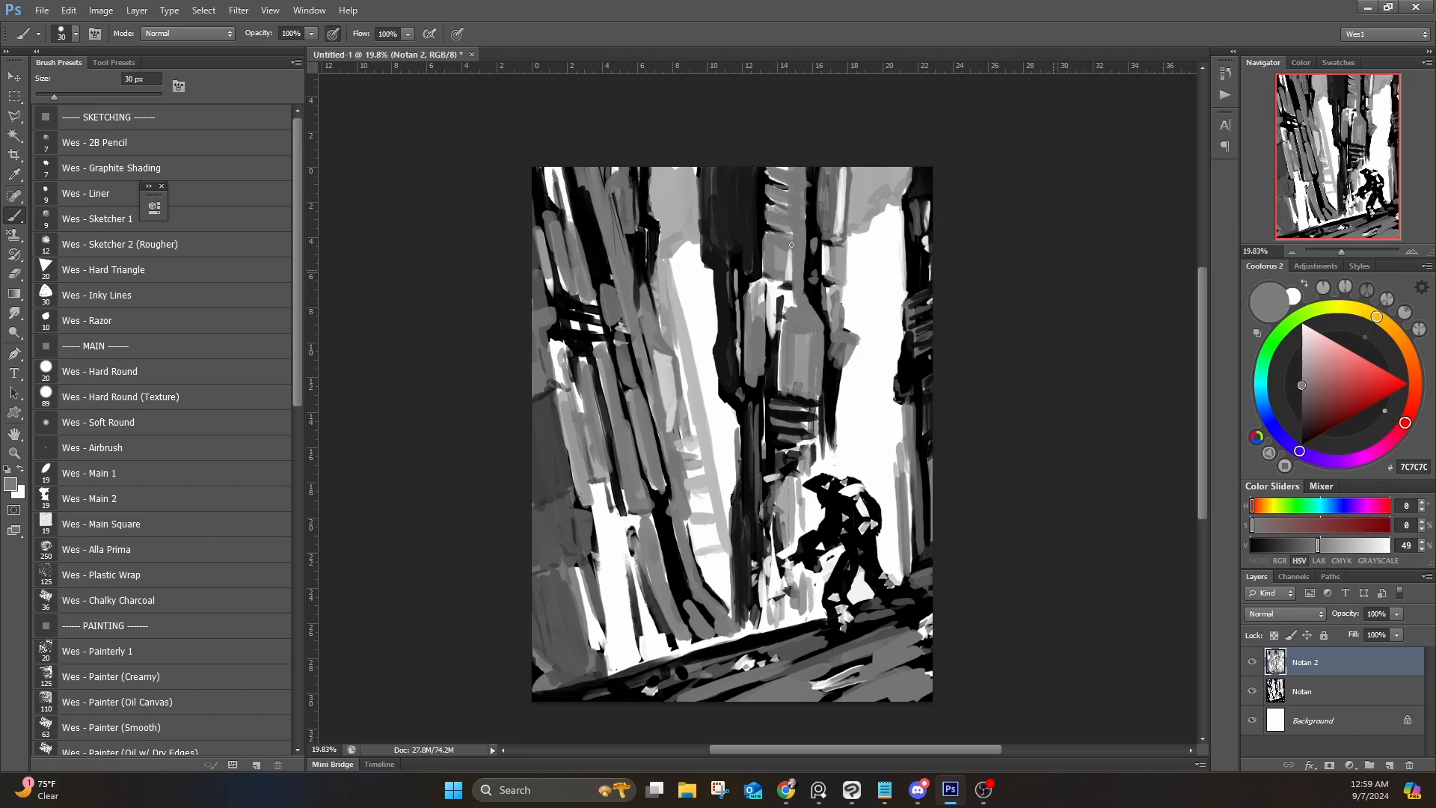
pyautogui.moveTo(790, 246); pyautogui.dragTo(773, 391)
pyautogui.keyDown('alt'); pyautogui.click(790, 329); pyautogui.keyUp('alt')
pyautogui.keyDown('alt'); pyautogui.click(777, 326); pyautogui.keyUp('alt')
pyautogui.moveTo(778, 301); pyautogui.dragTo(769, 394)
# Step: Sample lighter grey (909090) and cover the remaining white at the top of the middle panel
pyautogui.keyDown('alt'); pyautogui.click(791, 329); pyautogui.keyUp('alt')
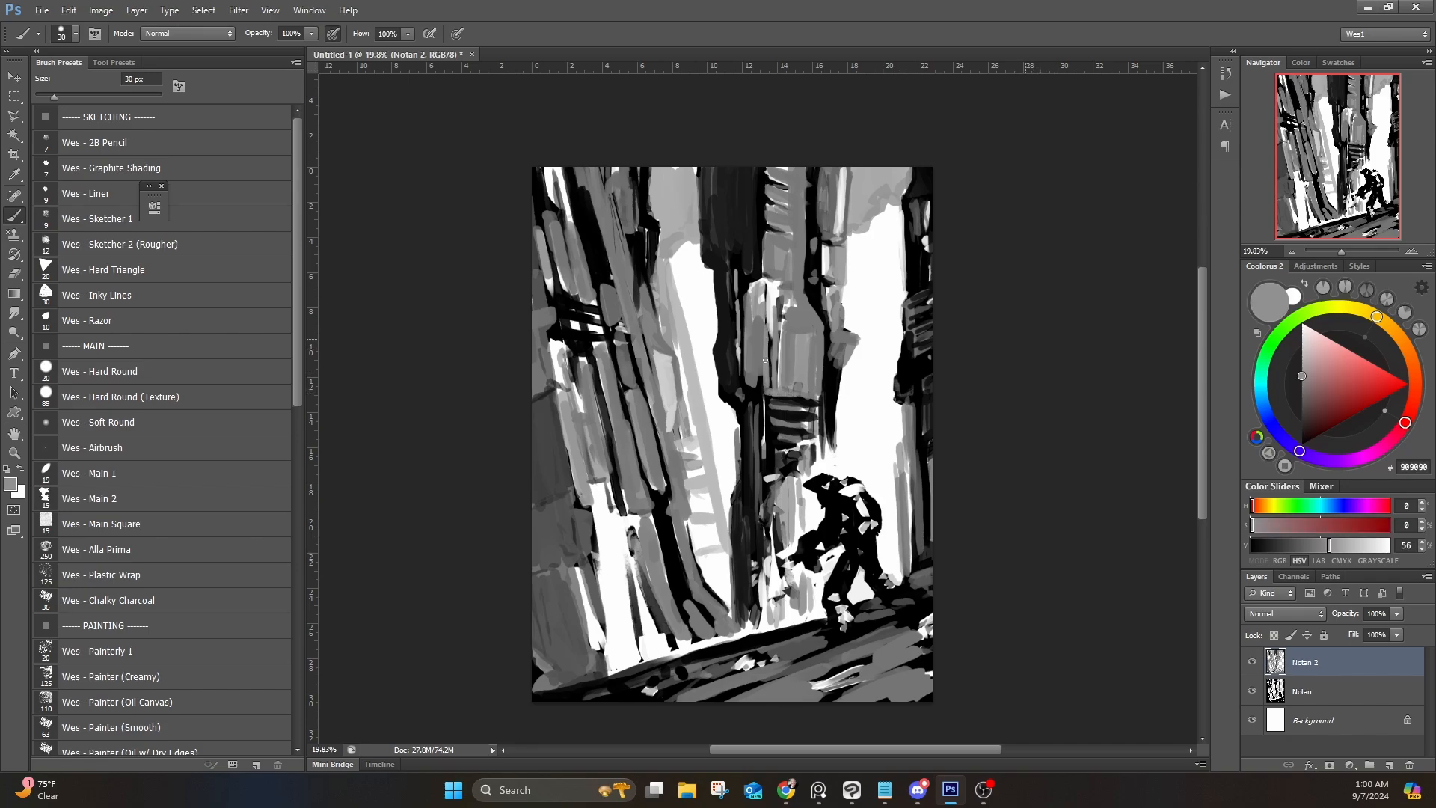
pyautogui.keyDown('alt'); pyautogui.click(768, 352); pyautogui.keyUp('alt')
pyautogui.keyDown('alt'); pyautogui.click(785, 329); pyautogui.keyUp('alt')
pyautogui.moveTo(770, 279); pyautogui.dragTo(782, 327)
pyautogui.moveTo(790, 295); pyautogui.dragTo(789, 328)
# Step: Paint black details on the central trunk and widen its lower part with near-black strokes
pyautogui.keyDown('alt'); pyautogui.click(736, 261); pyautogui.keyUp('alt')
pyautogui.keyDown('alt'); pyautogui.click(730, 251); pyautogui.keyUp('alt')
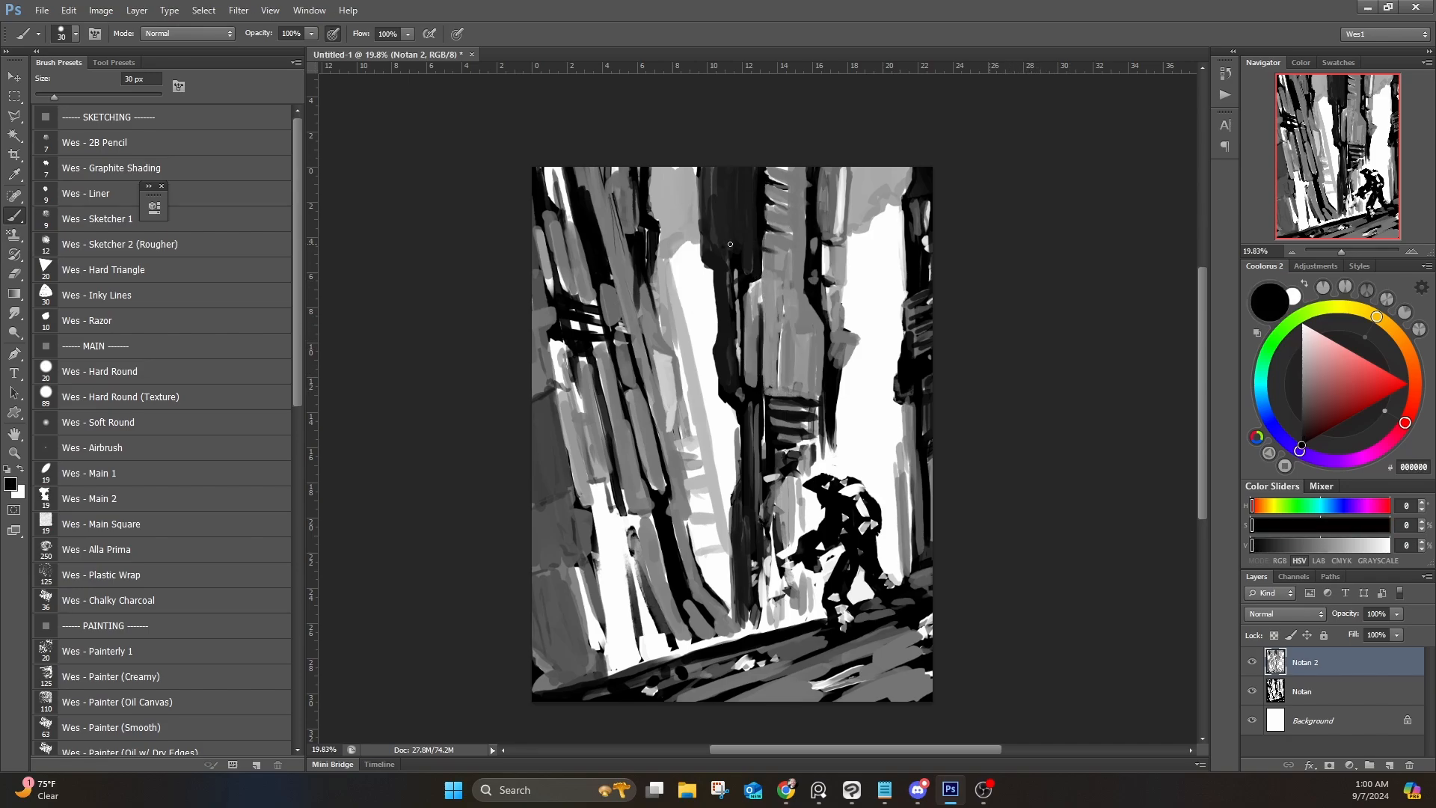
pyautogui.keyDown('alt'); pyautogui.click(746, 463); pyautogui.keyUp('alt')
pyautogui.moveTo(740, 470)
pyautogui.mouseDown()
pyautogui.moveTo(733, 583)
pyautogui.moveTo(739, 474)
pyautogui.moveTo(729, 562)
pyautogui.mouseUp()
pyautogui.keyDown('alt'); pyautogui.click(724, 516); pyautogui.keyUp('alt')
pyautogui.keyDown('alt'); pyautogui.click(740, 516); pyautogui.keyUp('alt')
pyautogui.keyDown('alt'); pyautogui.click(732, 449); pyautogui.keyUp('alt')
pyautogui.keyDown('alt'); pyautogui.click(743, 430); pyautogui.keyUp('alt')
pyautogui.moveTo(739, 425); pyautogui.dragTo(740, 465)
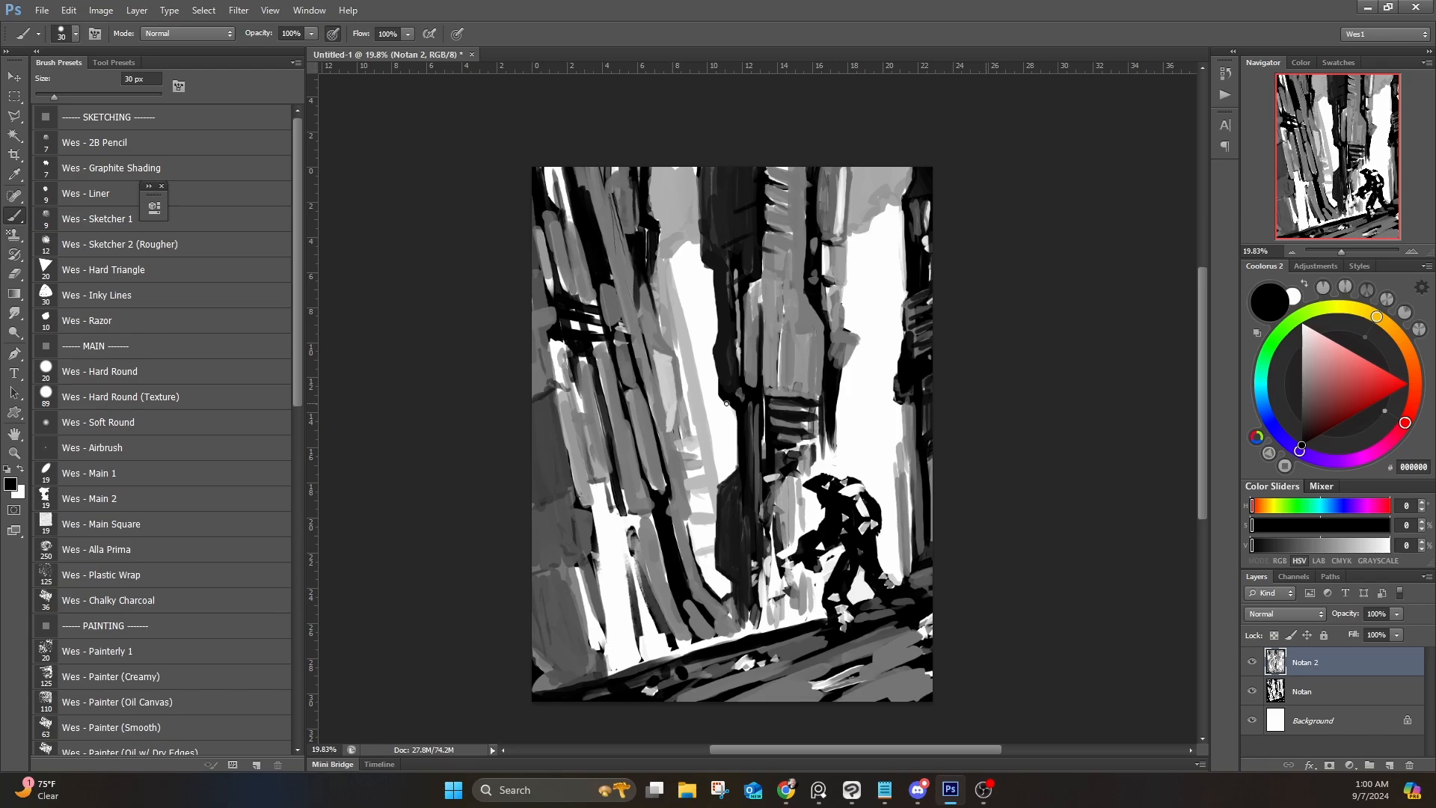
# Step: Reshape the central trunk's left edge with white (FFFFFF) and dark touches, from its middle up to its top
pyautogui.keyDown('alt'); pyautogui.click(714, 370); pyautogui.keyUp('alt')
pyautogui.moveTo(716, 347); pyautogui.dragTo(697, 202)
pyautogui.keyDown('alt'); pyautogui.click(722, 308); pyautogui.keyUp('alt')
pyautogui.keyDown('alt'); pyautogui.click(697, 278); pyautogui.keyUp('alt')
pyautogui.moveTo(694, 267); pyautogui.dragTo(707, 267)
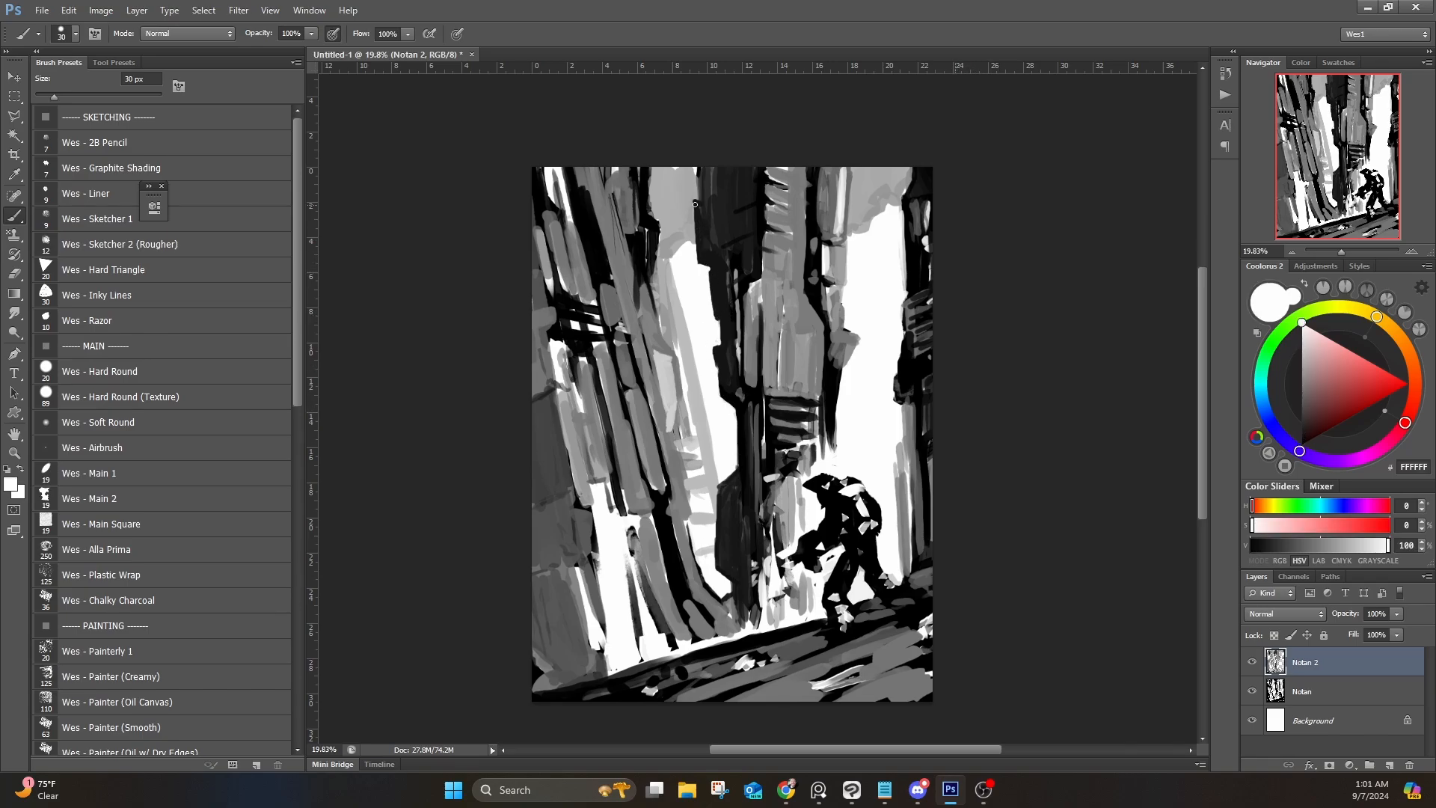
pyautogui.keyDown('alt'); pyautogui.click(700, 196); pyautogui.keyUp('alt')
pyautogui.moveTo(697, 180); pyautogui.dragTo(691, 169)
# Step: Sample black (000000) and paint short cross strokes on the upper thin trunk right of the central trunk
pyautogui.keyDown('alt'); pyautogui.click(857, 284); pyautogui.keyUp('alt')
pyautogui.keyDown('alt'); pyautogui.click(817, 295); pyautogui.keyUp('alt')
pyautogui.moveTo(823, 298); pyautogui.dragTo(836, 302)
pyautogui.moveTo(830, 243); pyautogui.dragTo(845, 247)
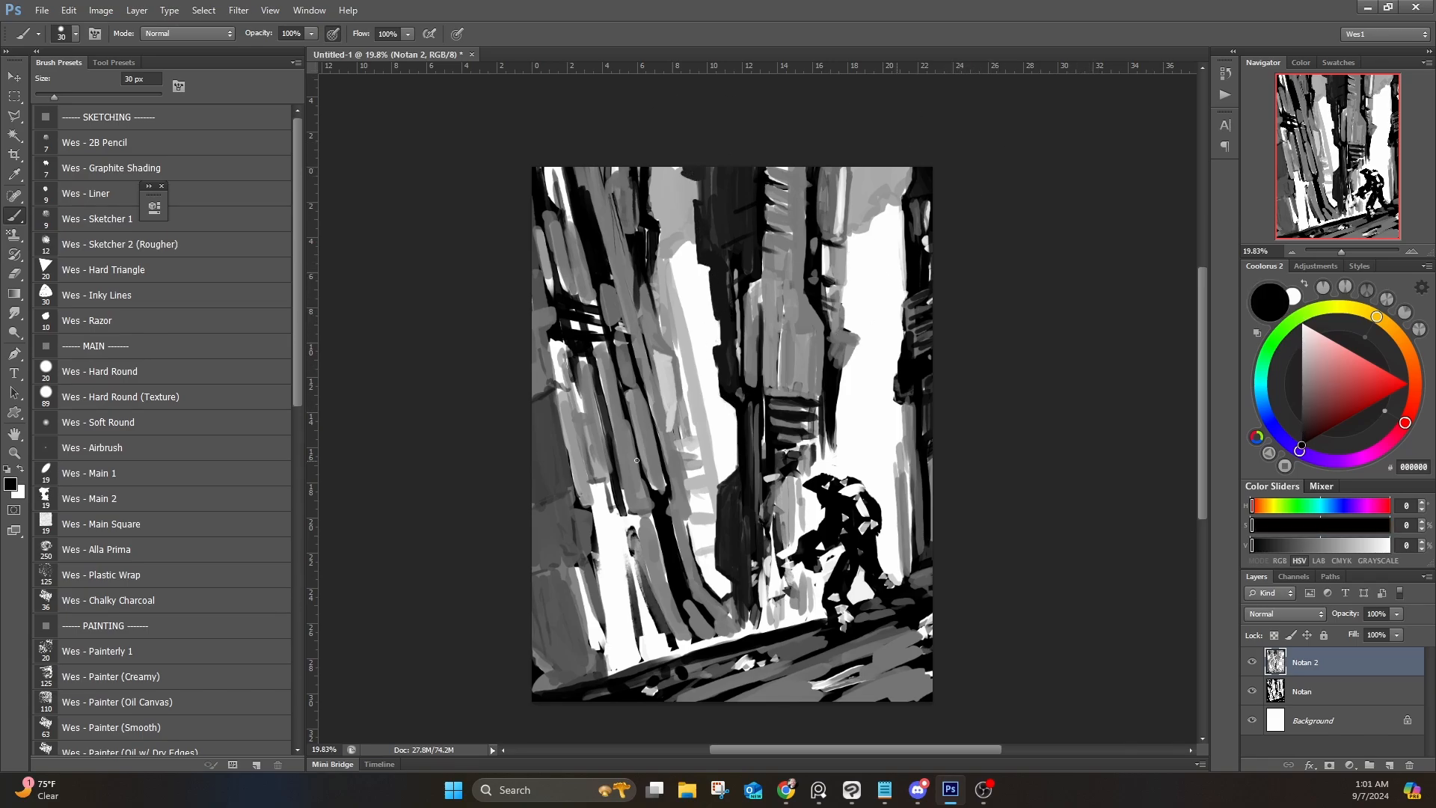
# Step: Paint grey (757575) along the right edge of the left trunk group, from its middle up to its top
pyautogui.keyDown('alt'); pyautogui.click(656, 350); pyautogui.keyUp('alt')
pyautogui.moveTo(667, 356); pyautogui.dragTo(676, 394)
pyautogui.moveTo(661, 355); pyautogui.dragTo(678, 432)
pyautogui.moveTo(679, 423); pyautogui.dragTo(686, 453)
pyautogui.keyDown('alt'); pyautogui.click(661, 324); pyautogui.keyUp('alt')
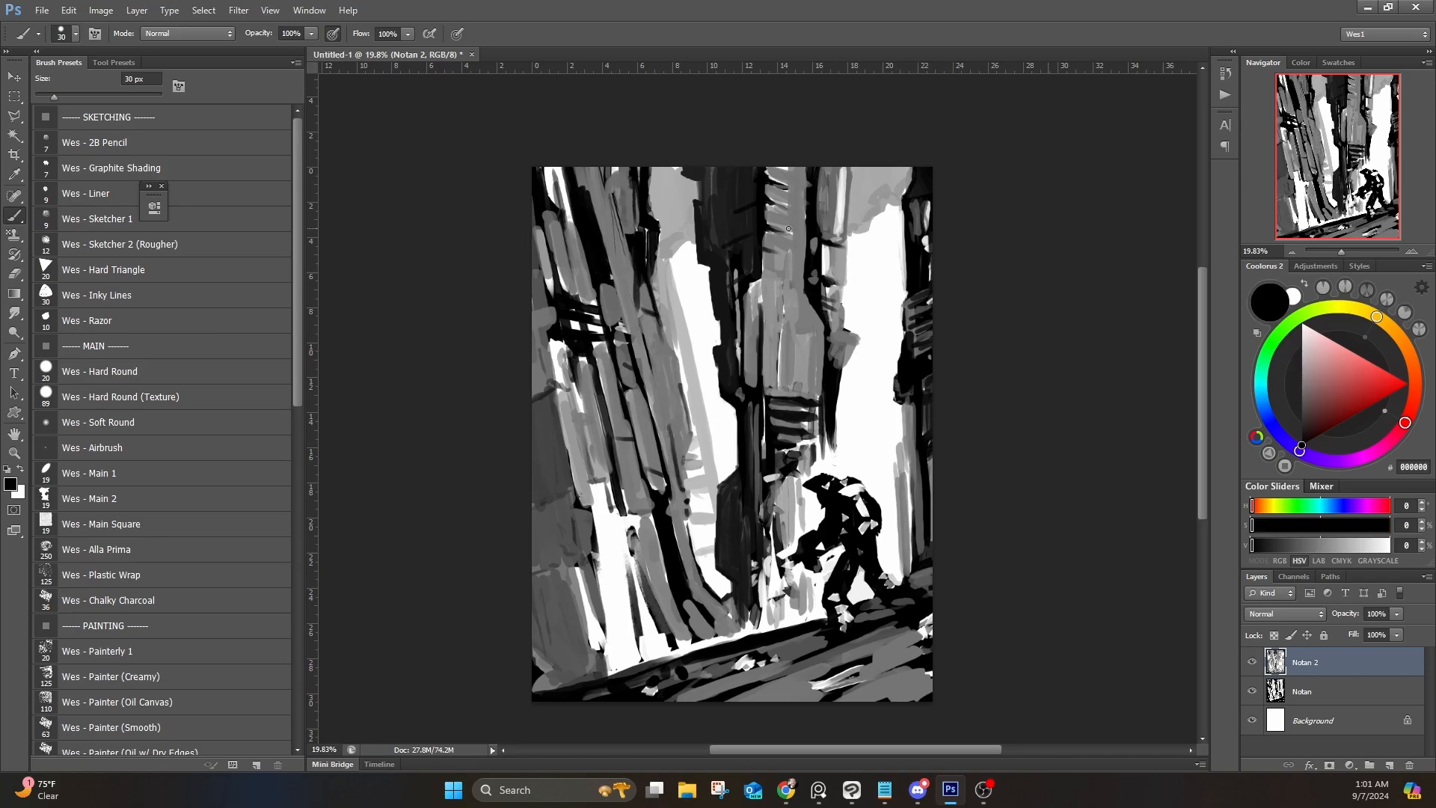
pyautogui.keyDown('alt'); pyautogui.click(672, 346); pyautogui.keyUp('alt')
pyautogui.moveTo(649, 310); pyautogui.dragTo(653, 212)
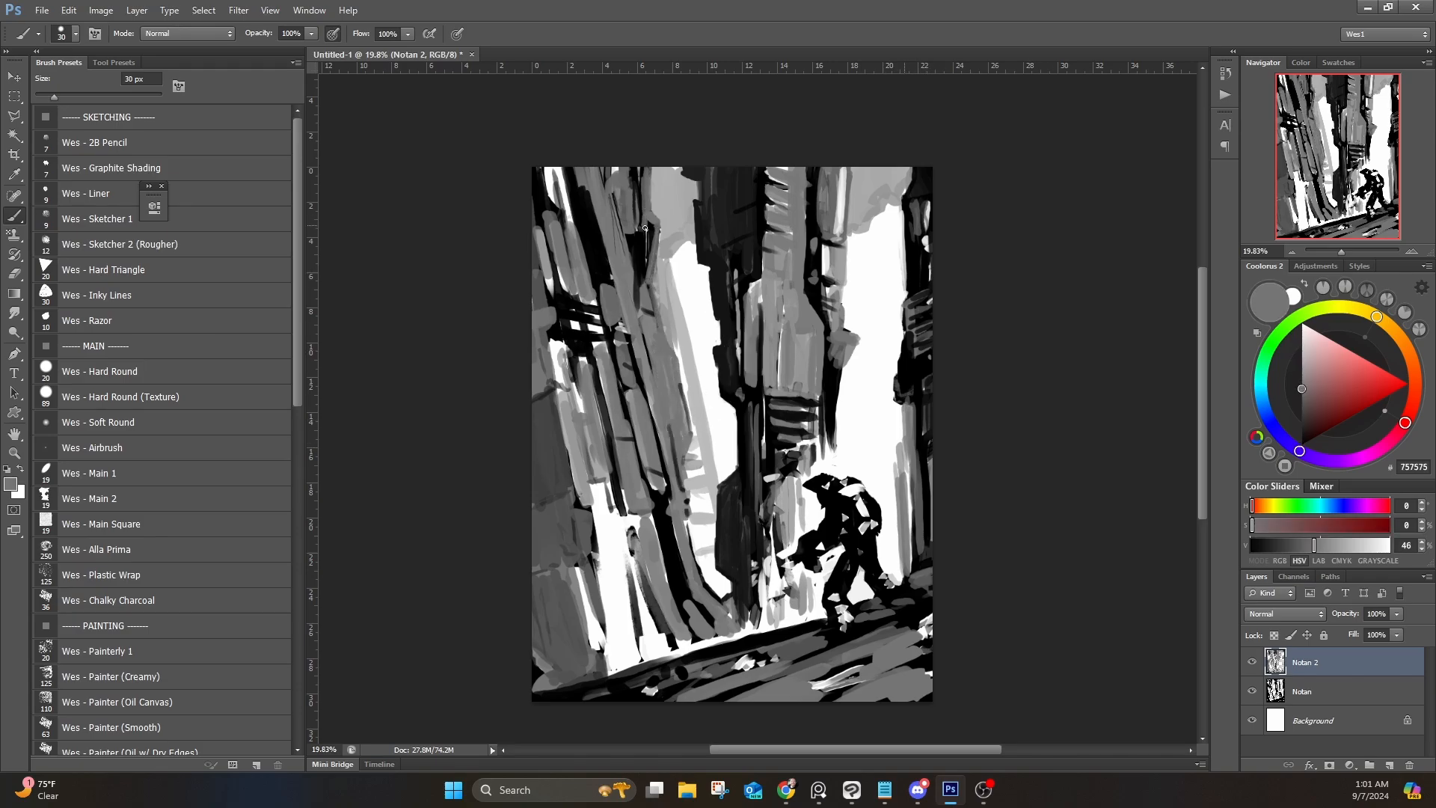
pyautogui.moveTo(646, 286); pyautogui.dragTo(656, 238)
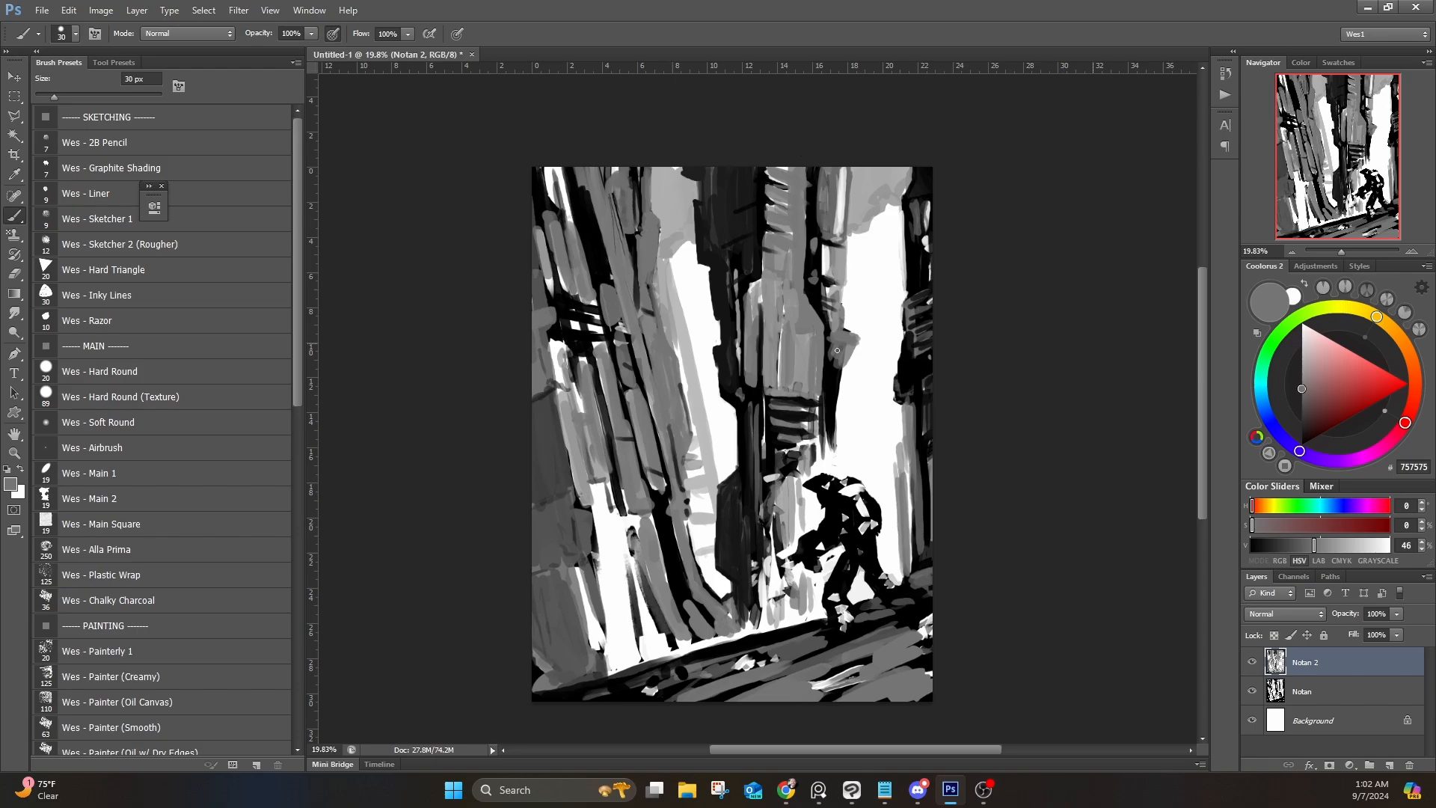
# Step: Sample light grey (BABABA) and paint a soft strip along the thin trunk's right side above the figure
pyautogui.keyDown('alt'); pyautogui.click(836, 440); pyautogui.keyUp('alt')
pyautogui.moveTo(856, 272); pyautogui.dragTo(846, 307)
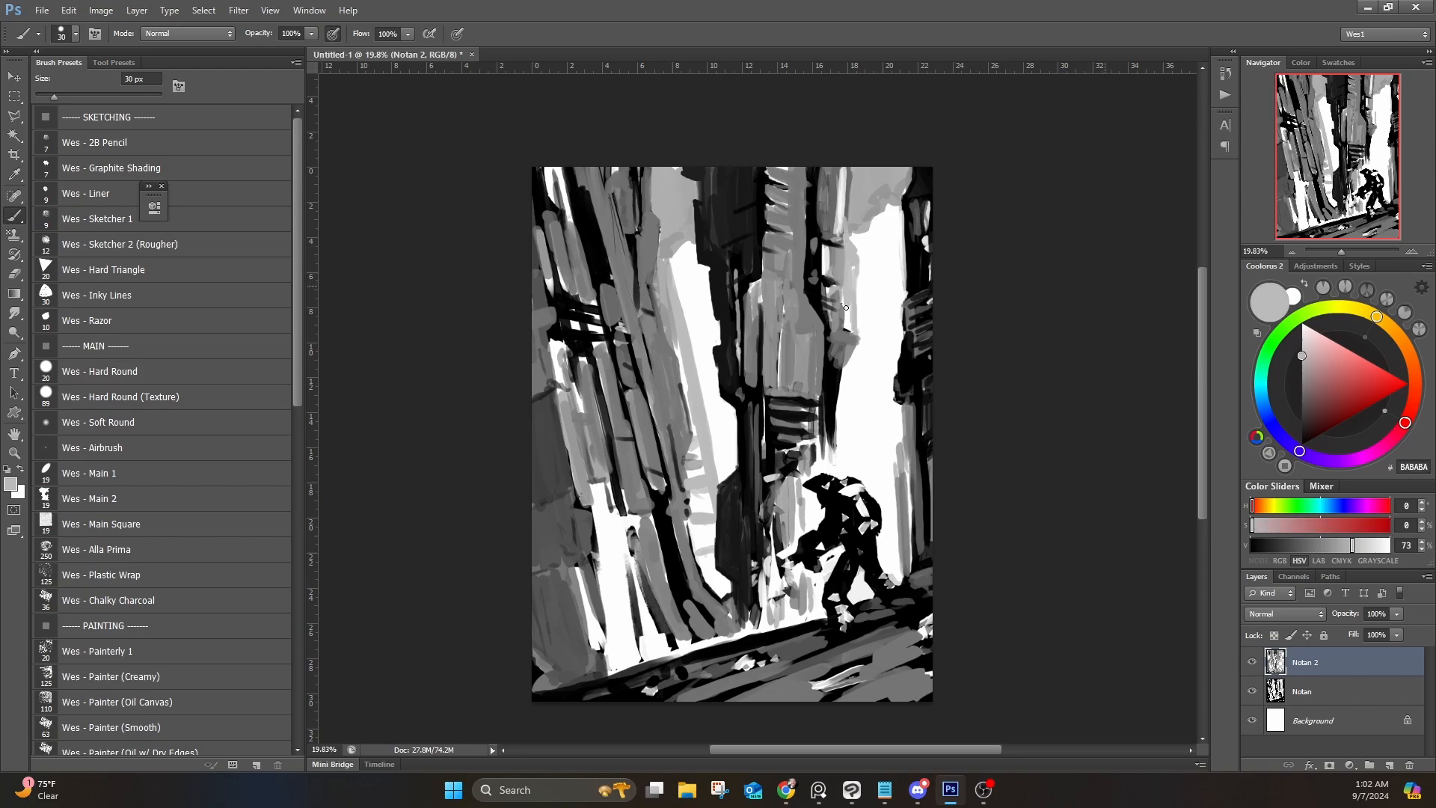
pyautogui.moveTo(847, 392)
pyautogui.mouseDown()
pyautogui.moveTo(836, 471)
pyautogui.moveTo(830, 384)
pyautogui.mouseUp()
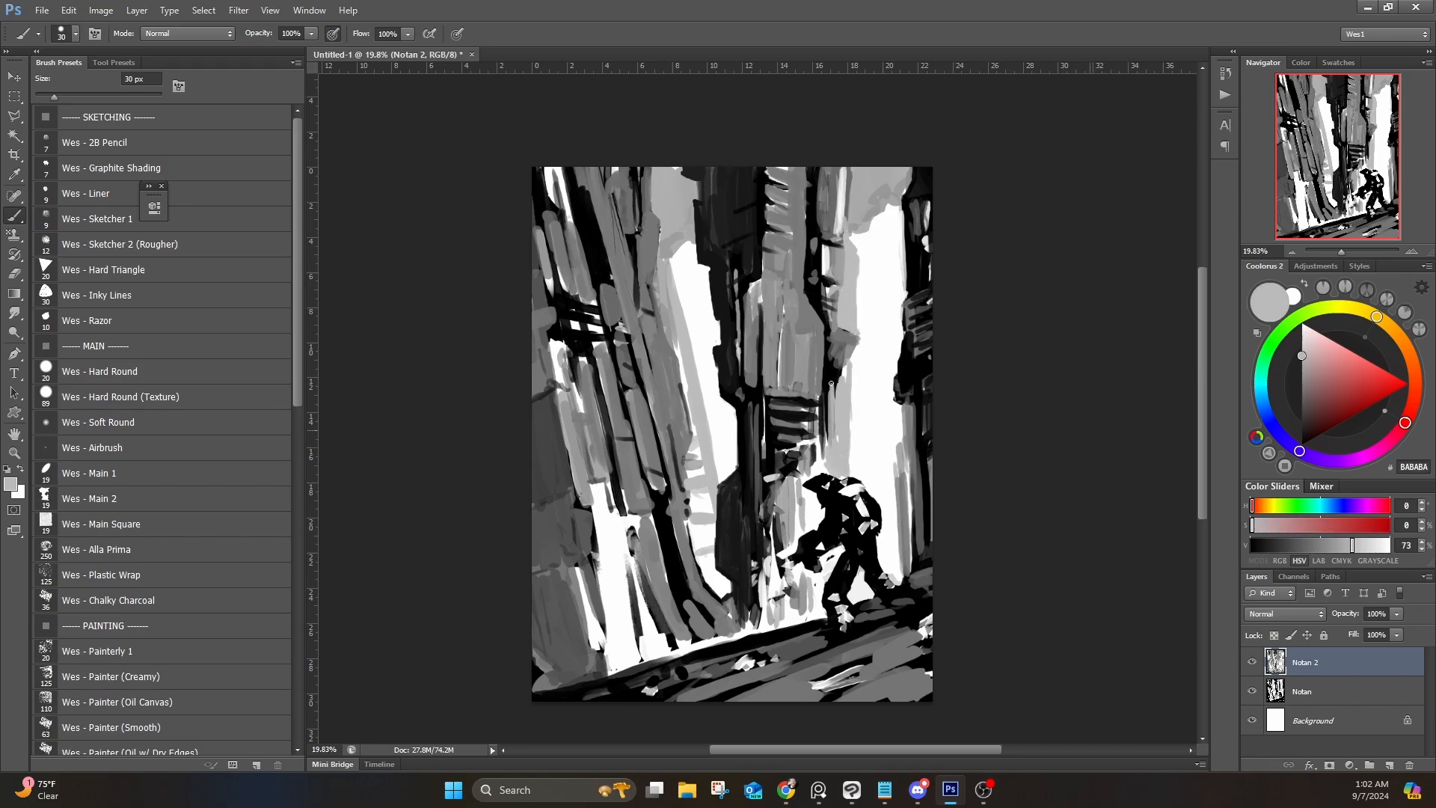
pyautogui.keyDown('alt'); pyautogui.click(839, 309); pyautogui.keyUp('alt')
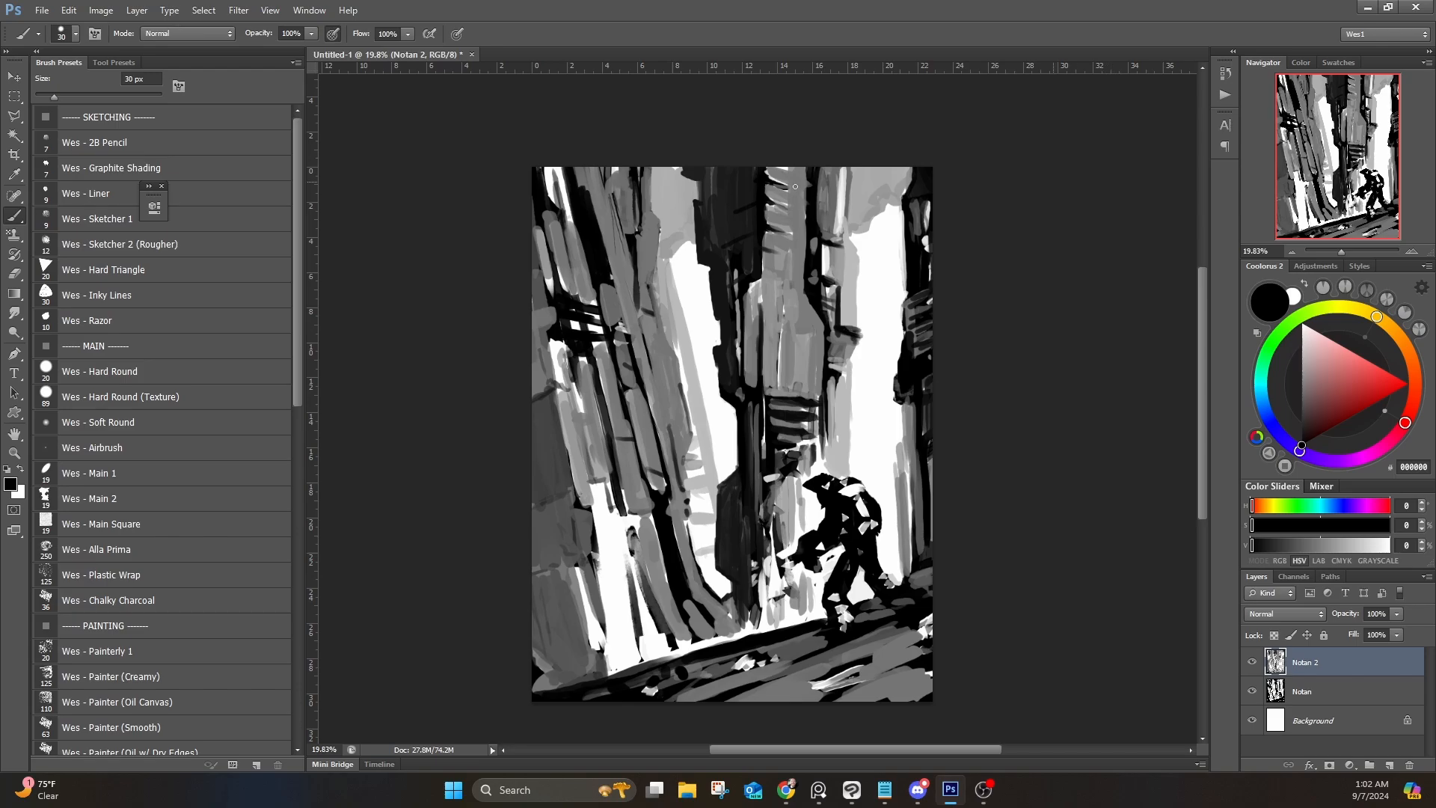
# Step: Add small grey spots to the black strip at the thin trunk's top and cover its white highlight with grey
pyautogui.keyDown('alt'); pyautogui.click(825, 217); pyautogui.keyUp('alt')
pyautogui.keyDown('alt'); pyautogui.click(813, 224); pyautogui.keyUp('alt')
pyautogui.keyDown('alt'); pyautogui.click(824, 201); pyautogui.keyUp('alt')
pyautogui.keyDown('alt'); pyautogui.click(813, 213); pyautogui.keyUp('alt')
pyautogui.moveTo(812, 170); pyautogui.dragTo(805, 251)
pyautogui.keyDown('alt'); pyautogui.click(832, 201); pyautogui.keyUp('alt')
pyautogui.moveTo(840, 171)
pyautogui.mouseDown()
pyautogui.moveTo(837, 237)
pyautogui.moveTo(848, 176)
pyautogui.mouseUp()
pyautogui.keyDown('alt'); pyautogui.click(833, 247); pyautogui.keyUp('alt')
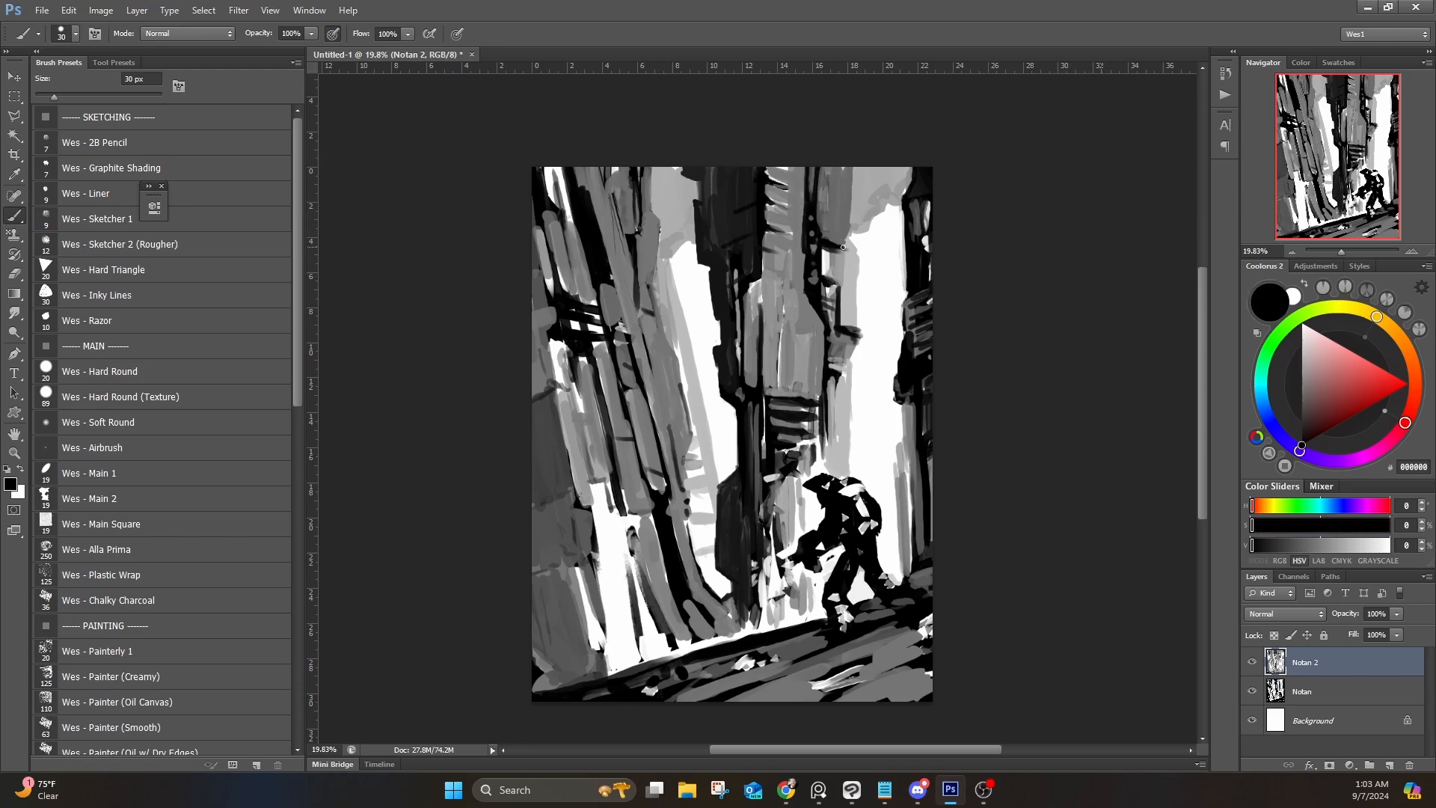
# Step: Sample greys, including 888888, and paint strokes down the right edge of the thin trunk to soften its bulge
pyautogui.keyDown('alt'); pyautogui.click(867, 251); pyautogui.keyUp('alt')
pyautogui.moveTo(852, 246); pyautogui.dragTo(849, 325)
pyautogui.keyDown('alt'); pyautogui.click(845, 348); pyautogui.keyUp('alt')
pyautogui.moveTo(845, 332)
pyautogui.mouseDown()
pyautogui.moveTo(862, 333)
pyautogui.moveTo(839, 374)
pyautogui.mouseUp()
pyautogui.keyDown('alt'); pyautogui.click(869, 299); pyautogui.keyUp('alt')
pyautogui.moveTo(852, 262); pyautogui.dragTo(852, 320)
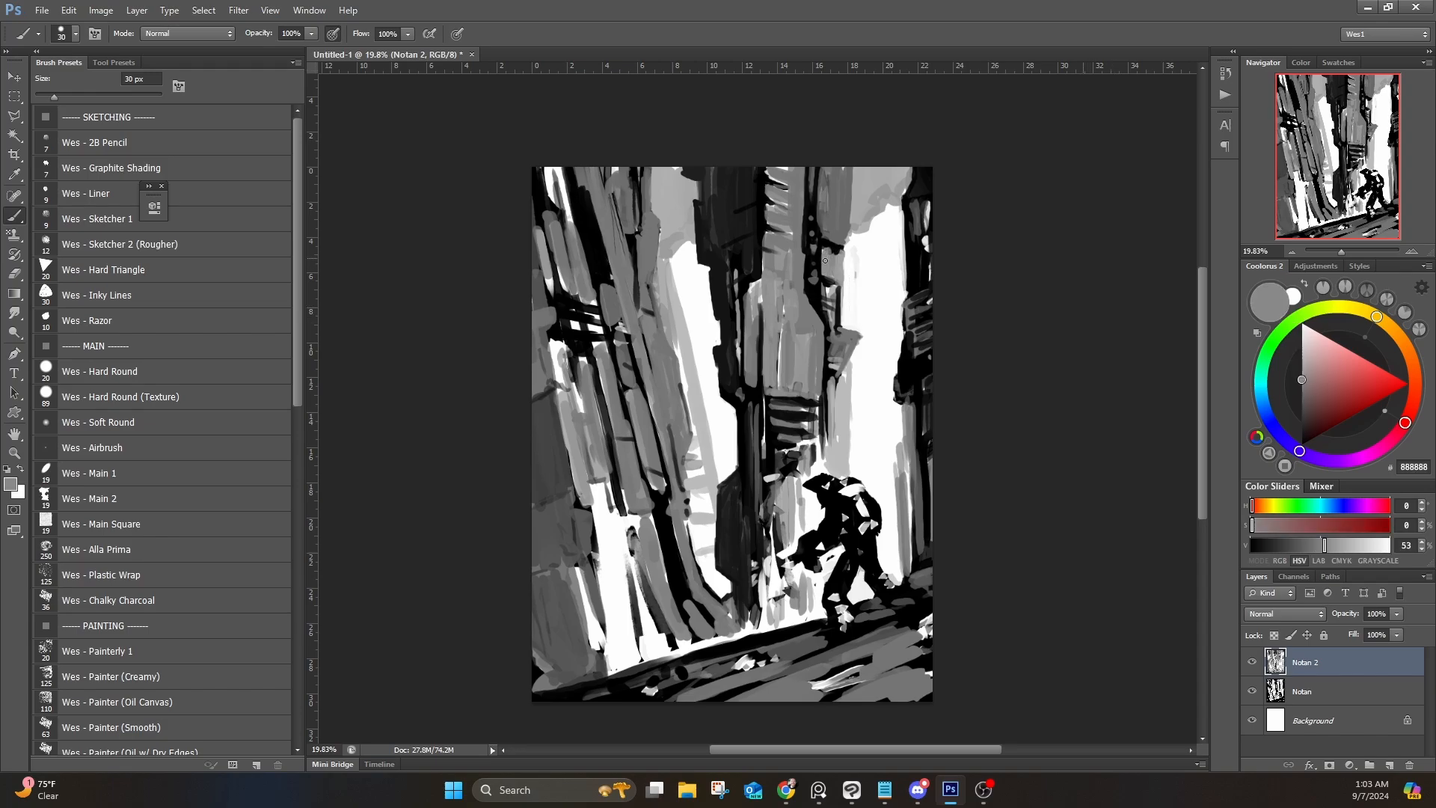
# Step: Sample dark grey (4E4E4E) and add short crack lines across the white planks at the left trunk group's base
pyautogui.keyDown('alt'); pyautogui.click(915, 249); pyautogui.keyUp('alt')
pyautogui.keyDown('alt'); pyautogui.click(610, 565); pyautogui.keyUp('alt')
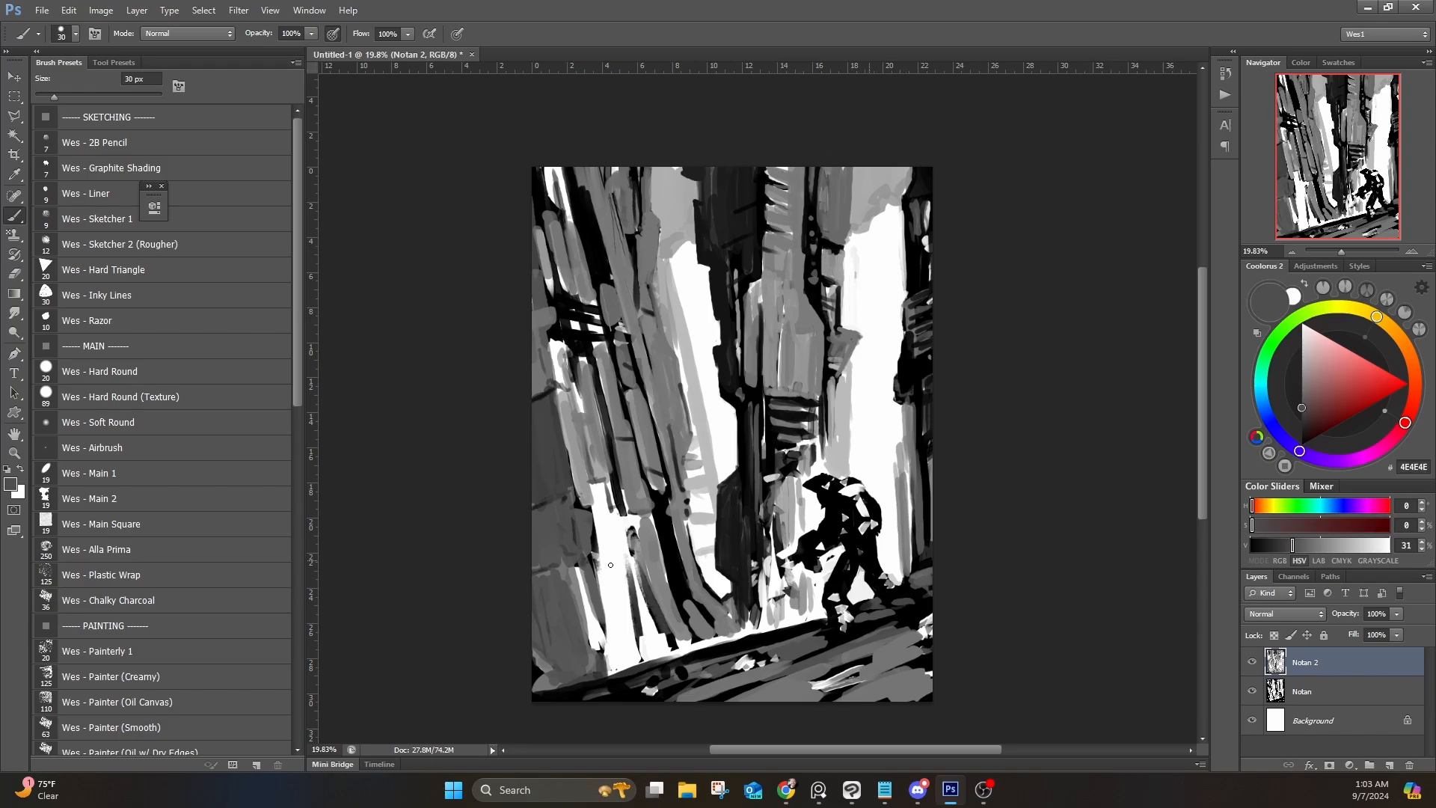
pyautogui.moveTo(621, 651); pyautogui.dragTo(607, 574)
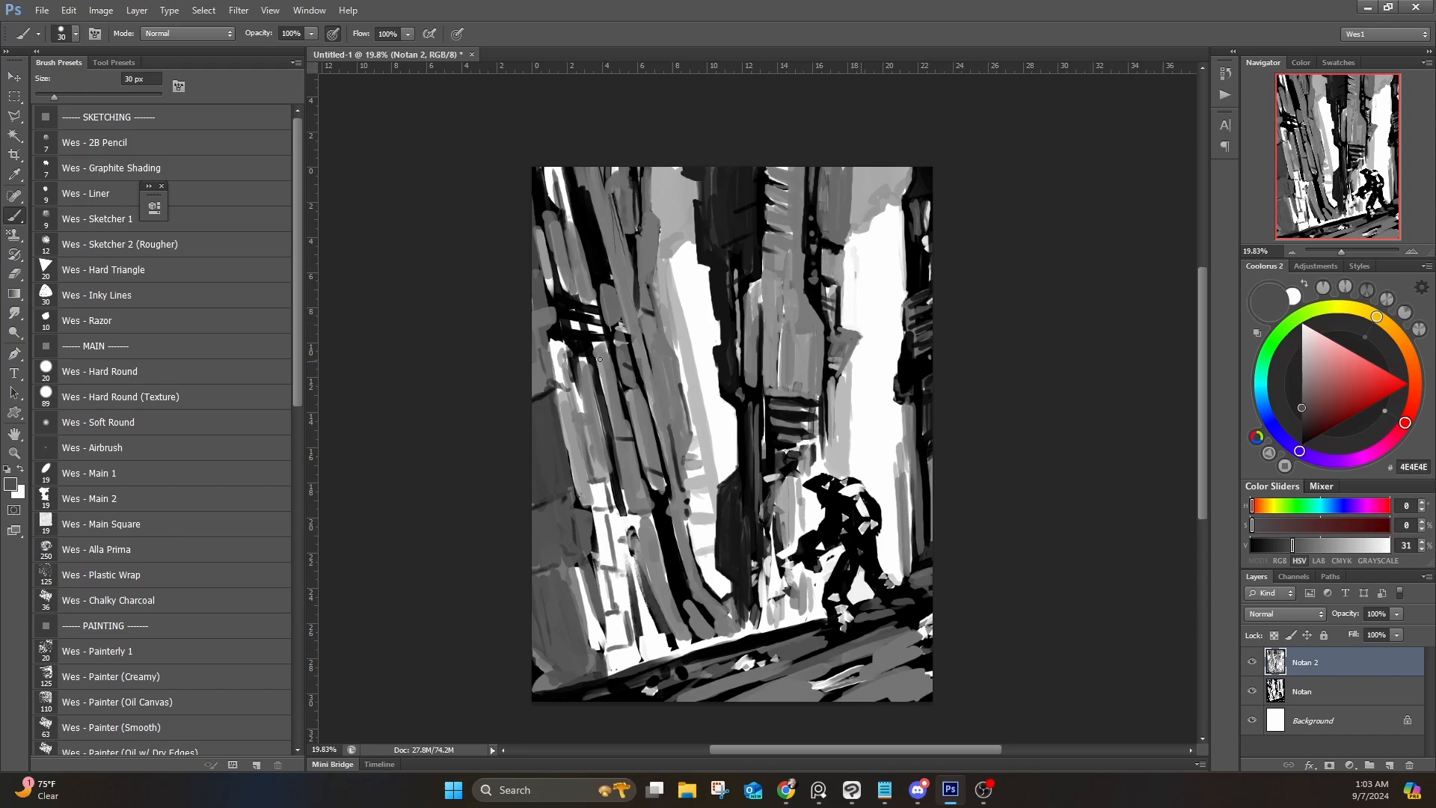
# Step: Sample greys, including 696969, and paint strokes on the thin trunk's lower section and across its horizontal bands
pyautogui.keyDown('alt'); pyautogui.click(589, 189); pyautogui.keyUp('alt')
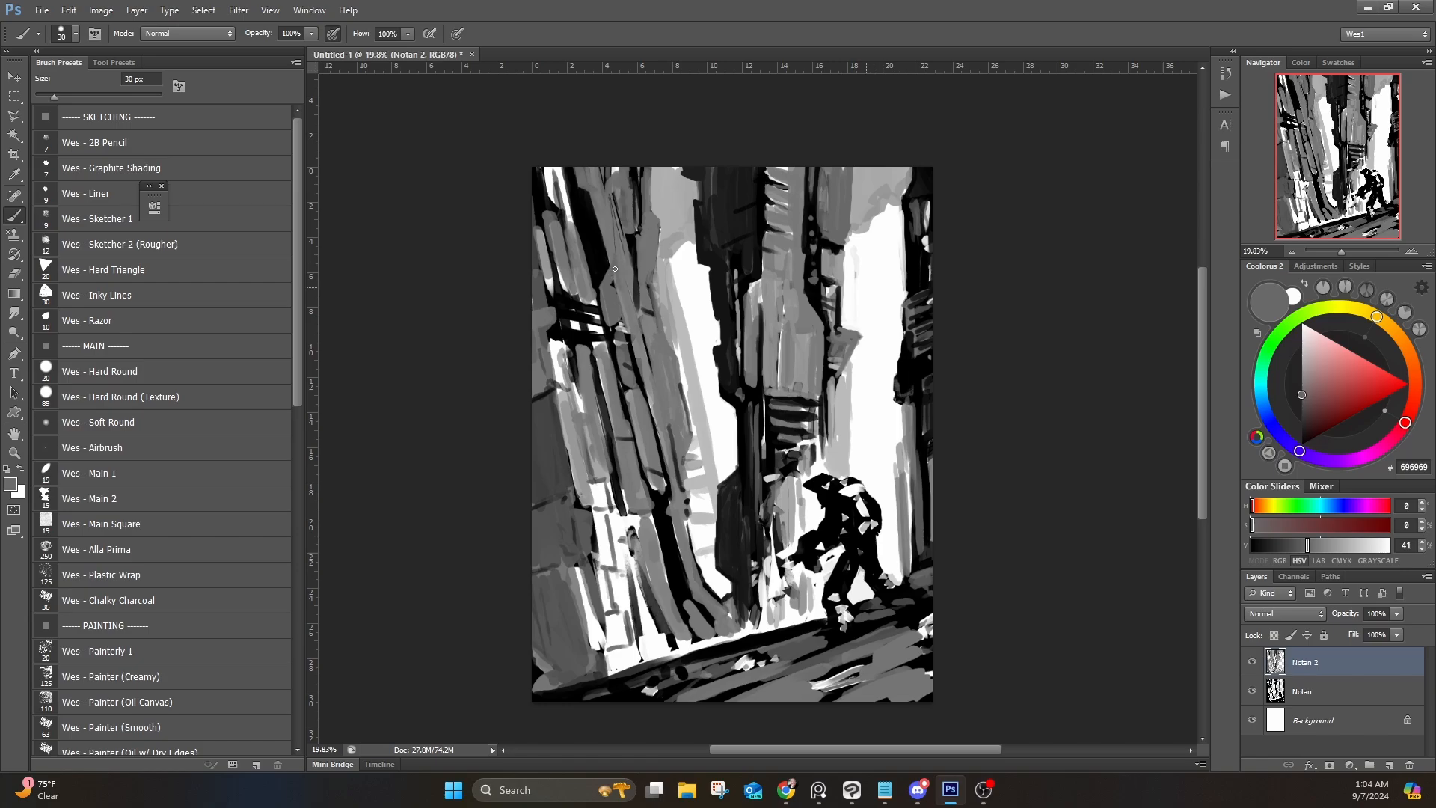
pyautogui.moveTo(733, 302)
pyautogui.mouseDown()
pyautogui.moveTo(750, 453)
pyautogui.moveTo(799, 432)
pyautogui.moveTo(801, 450)
pyautogui.mouseUp()
pyautogui.keyDown('alt'); pyautogui.click(770, 589); pyautogui.keyUp('alt')
pyautogui.keyDown('alt'); pyautogui.click(770, 440); pyautogui.keyUp('alt')
pyautogui.moveTo(754, 458); pyautogui.dragTo(799, 468)
pyautogui.moveTo(753, 473); pyautogui.dragTo(797, 481)
# Step: Sample the surrounding greys and paint over the grey patch in the sky at the painting's upper right
pyautogui.keyDown('alt'); pyautogui.click(860, 228); pyautogui.keyUp('alt')
pyautogui.keyDown('alt'); pyautogui.click(880, 231); pyautogui.keyUp('alt')
pyautogui.moveTo(899, 202); pyautogui.dragTo(870, 225)
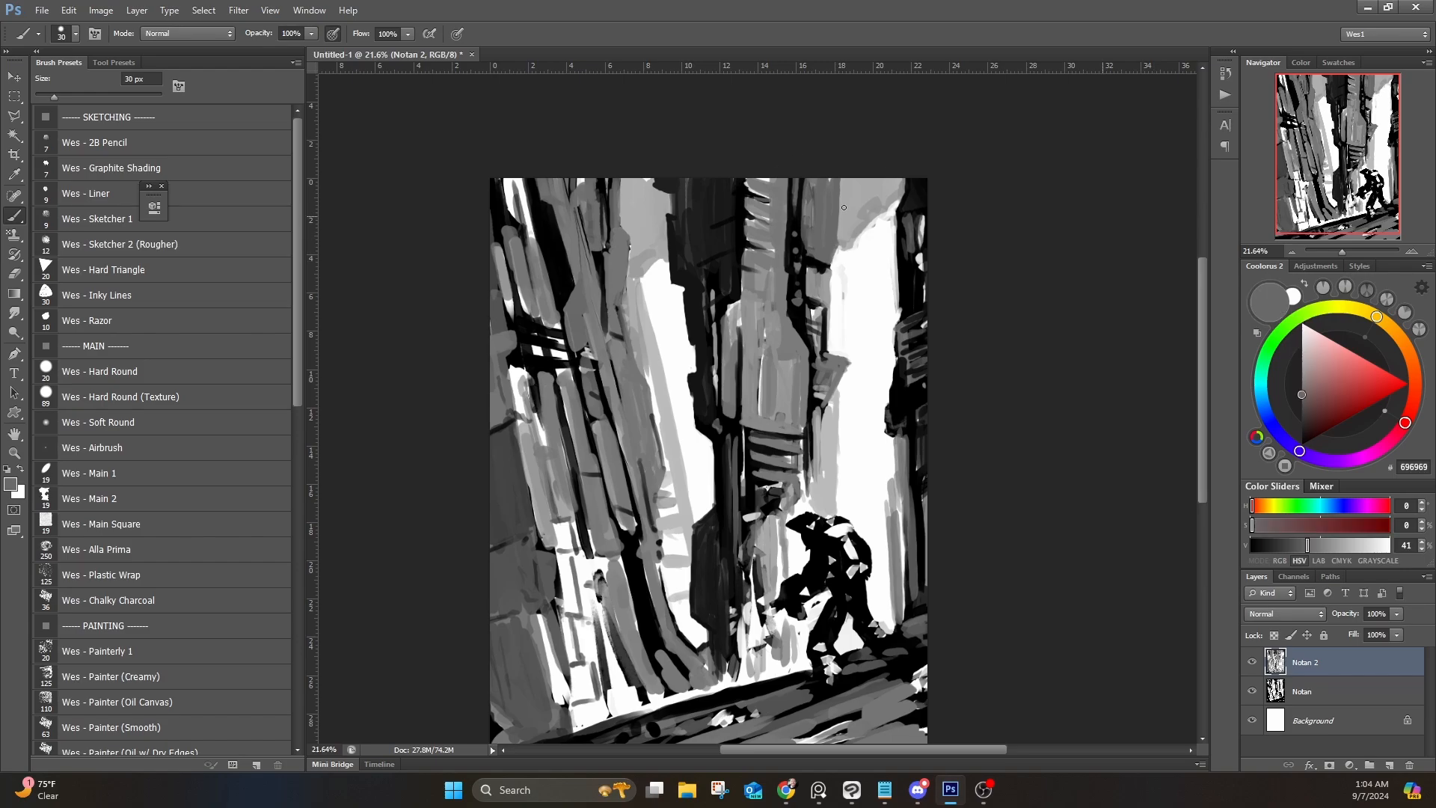
# Step: Sample dark tones, including 020202, and fill the dark central trunk's right side, adding thin marks near its top and middle
pyautogui.keyDown('alt'); pyautogui.click(760, 194); pyautogui.keyUp('alt')
pyautogui.keyDown('alt'); pyautogui.click(725, 308); pyautogui.keyUp('alt')
pyautogui.moveTo(737, 288)
pyautogui.mouseDown()
pyautogui.moveTo(727, 420)
pyautogui.moveTo(714, 296)
pyautogui.mouseUp()
pyautogui.keyDown('alt'); pyautogui.click(712, 183); pyautogui.keyUp('alt')
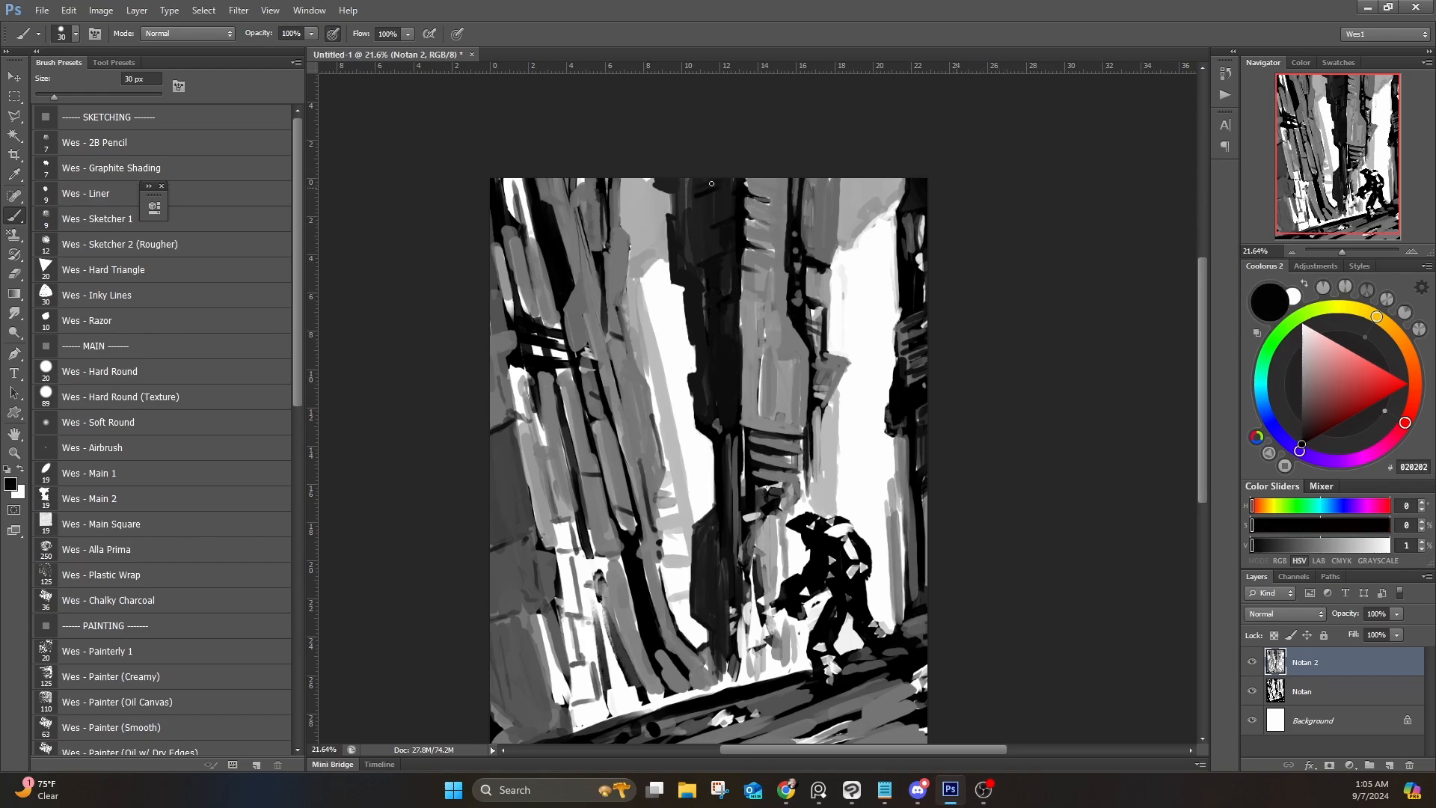
pyautogui.moveTo(706, 414)
pyautogui.mouseDown()
pyautogui.moveTo(708, 516)
pyautogui.moveTo(715, 449)
pyautogui.mouseUp()
# Step: Sample 181818 and 797979 and paint strokes on the left trunk group's base and small cracks on its middle planks
pyautogui.keyDown('alt'); pyautogui.click(686, 611); pyautogui.keyUp('alt')
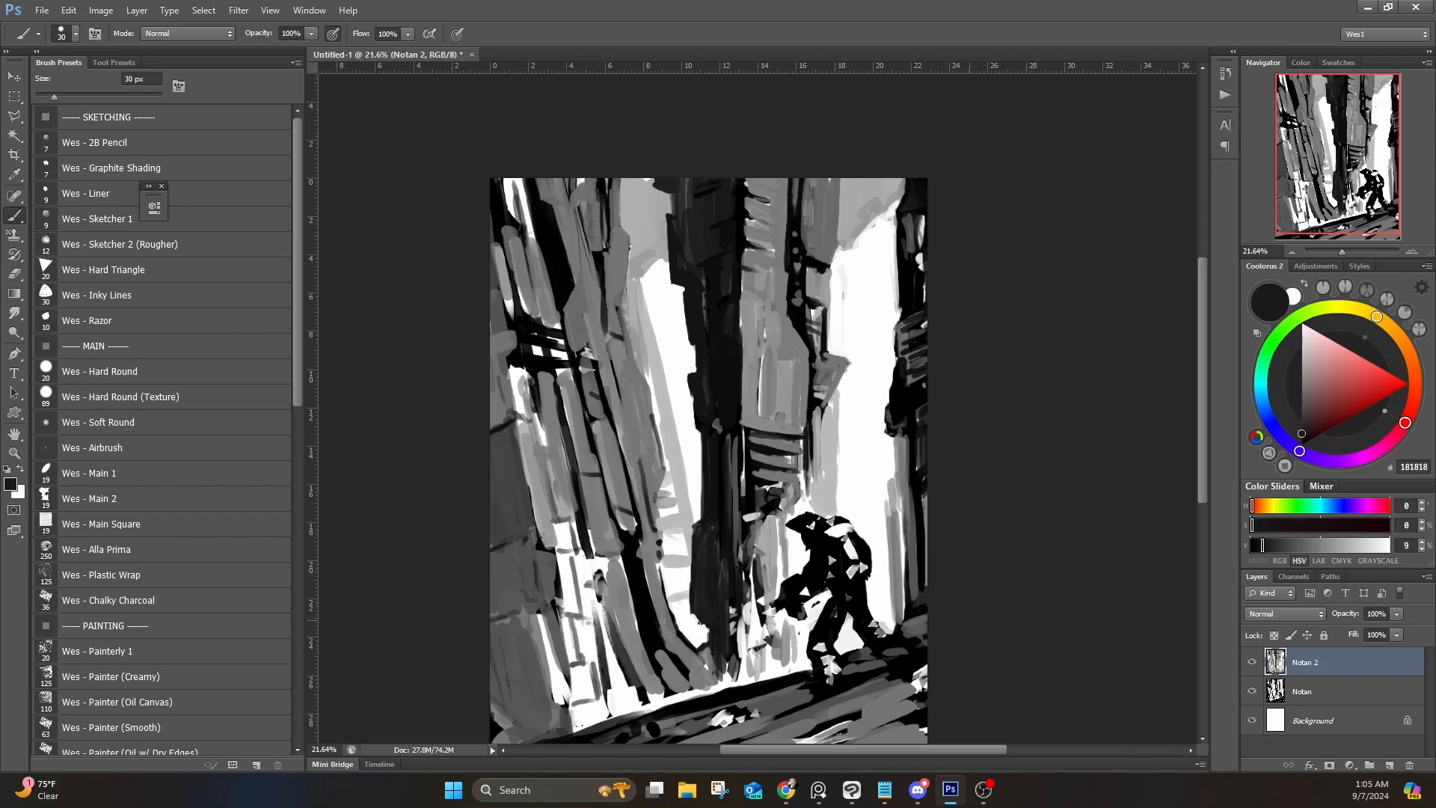
pyautogui.moveTo(694, 669); pyautogui.dragTo(662, 616)
pyautogui.keyDown('alt'); pyautogui.click(652, 598); pyautogui.keyUp('alt')
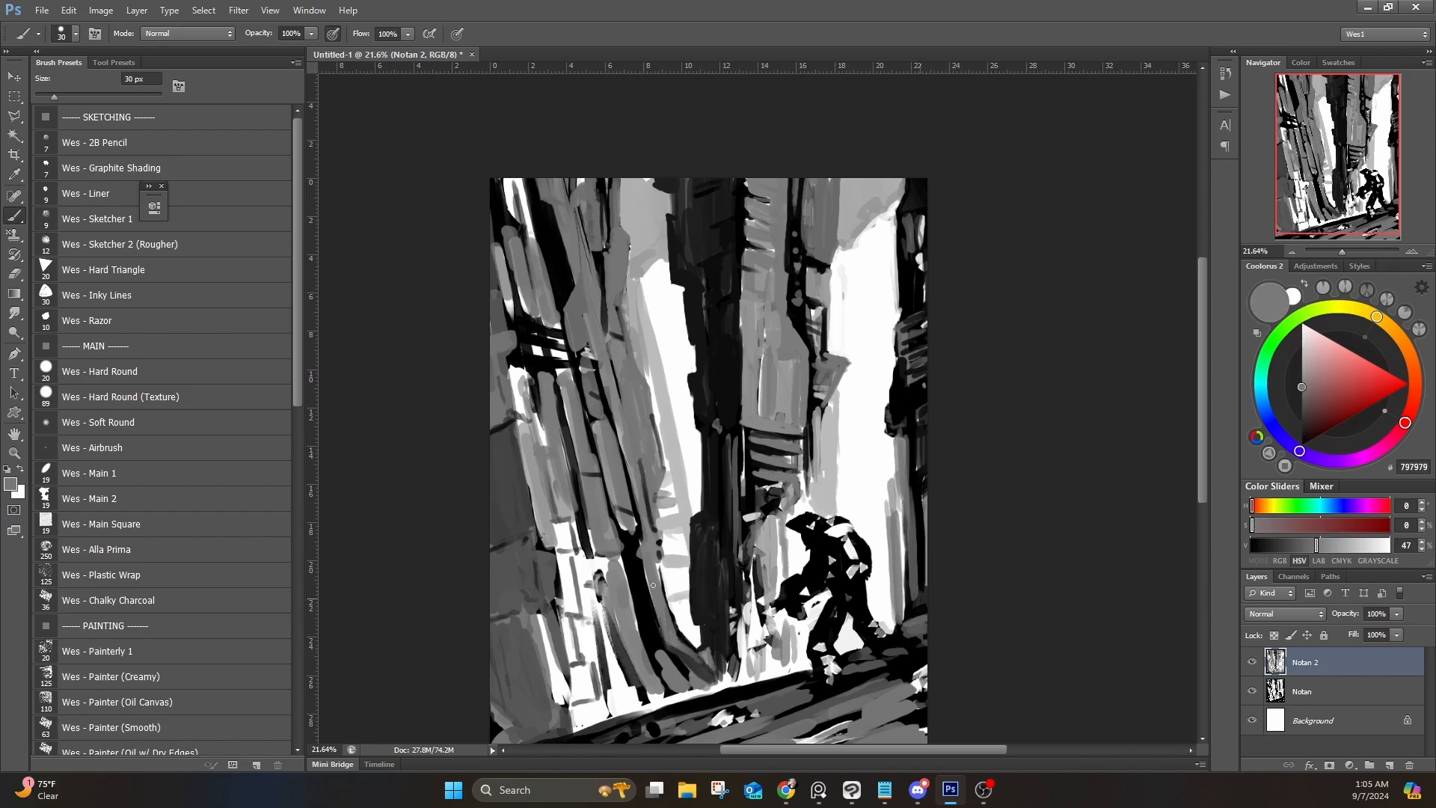
pyautogui.keyDown('alt'); pyautogui.click(566, 479); pyautogui.keyUp('alt')
pyautogui.keyDown('alt'); pyautogui.click(558, 452); pyautogui.keyUp('alt')
pyautogui.moveTo(557, 458); pyautogui.dragTo(565, 464)
# Step: Sample tones from the left trunk group and paint a dark recessed shape with grey edges near its top
pyautogui.keyDown('alt'); pyautogui.click(587, 299); pyautogui.keyUp('alt')
pyautogui.moveTo(586, 288); pyautogui.dragTo(601, 346)
pyautogui.keyDown('alt'); pyautogui.click(602, 261); pyautogui.keyUp('alt')
pyautogui.keyDown('alt'); pyautogui.click(618, 245); pyautogui.keyUp('alt')
pyautogui.moveTo(621, 189); pyautogui.dragTo(612, 238)
pyautogui.moveTo(598, 181); pyautogui.dragTo(600, 238)
pyautogui.keyDown('alt'); pyautogui.click(611, 252); pyautogui.keyUp('alt')
pyautogui.moveTo(606, 187); pyautogui.dragTo(607, 228)
pyautogui.moveTo(584, 200)
pyautogui.mouseDown()
pyautogui.moveTo(605, 254)
pyautogui.moveTo(587, 250)
pyautogui.moveTo(573, 214)
pyautogui.mouseUp()
# Step: Paint grey (7E7E7E) rungs across the black strips in the left trunk group's middle and base
pyautogui.keyDown('alt'); pyautogui.click(591, 277); pyautogui.keyUp('alt')
pyautogui.moveTo(623, 521)
pyautogui.mouseDown()
pyautogui.moveTo(655, 599)
pyautogui.moveTo(637, 626)
pyautogui.mouseUp()
pyautogui.keyDown('alt'); pyautogui.click(640, 558); pyautogui.keyUp('alt')
pyautogui.keyDown('alt'); pyautogui.click(603, 414); pyautogui.keyUp('alt')
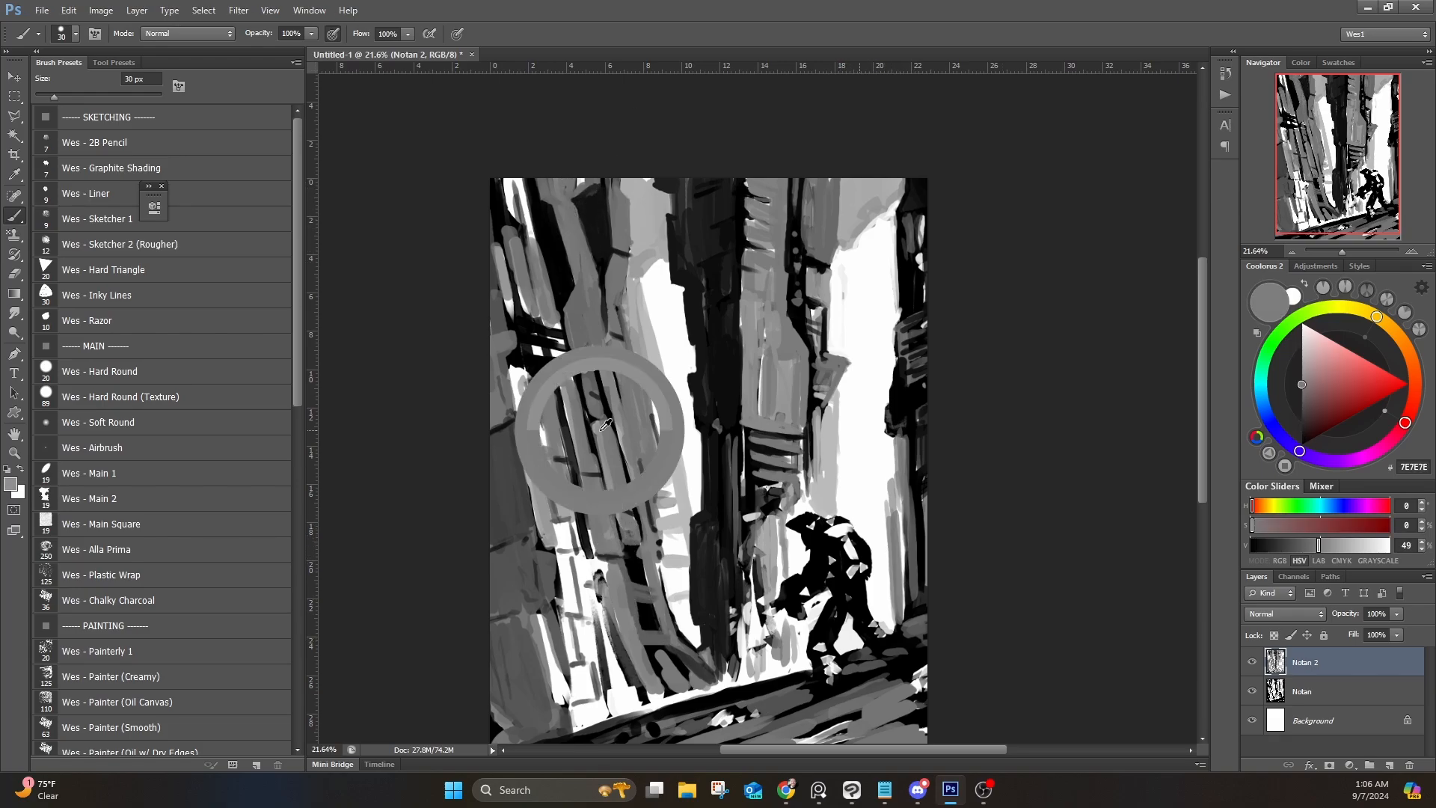
pyautogui.moveTo(587, 388); pyautogui.dragTo(607, 423)
# Step: Paint a small dark block below the left trunk's recess and darken the painting's upper-left corner with 181818
pyautogui.keyDown('alt'); pyautogui.click(647, 391); pyautogui.keyUp('alt')
pyautogui.keyDown('alt'); pyautogui.click(603, 224); pyautogui.keyUp('alt')
pyautogui.moveTo(626, 258); pyautogui.dragTo(614, 290)
pyautogui.moveTo(614, 250)
pyautogui.mouseDown()
pyautogui.moveTo(607, 284)
pyautogui.moveTo(622, 289)
pyautogui.mouseUp()
pyautogui.moveTo(630, 258); pyautogui.dragTo(620, 288)
pyautogui.keyDown('alt'); pyautogui.click(621, 233); pyautogui.keyUp('alt')
pyautogui.keyDown('alt'); pyautogui.click(532, 254); pyautogui.keyUp('alt')
pyautogui.moveTo(504, 228); pyautogui.dragTo(517, 277)
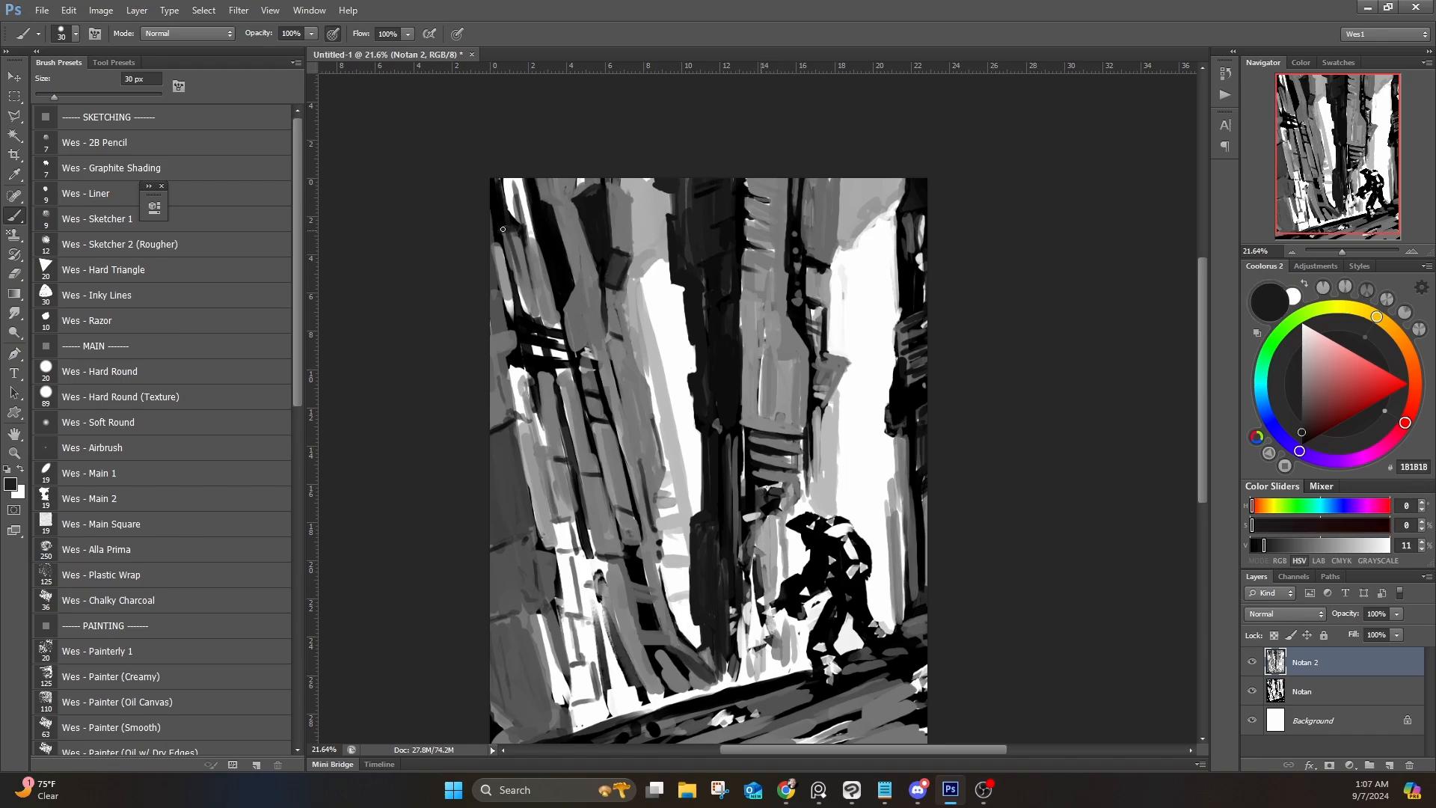
# Step: Enlarge the brush to 80 px, sample near-black (0D0D0D) and cover the grey mass along the painting's left edge
pyautogui.keyDown('alt'); pyautogui.click(538, 303); pyautogui.keyUp('alt')
pyautogui.moveTo(552, 691); pyautogui.dragTo(583, 614)
pyautogui.press(']')
pyautogui.press(']')
pyautogui.press(']')
pyautogui.press(']')
pyautogui.press(']')
pyautogui.moveTo(559, 551); pyautogui.dragTo(575, 641)
pyautogui.moveTo(540, 554)
pyautogui.mouseDown()
pyautogui.moveTo(555, 640)
pyautogui.moveTo(577, 648)
pyautogui.mouseUp()
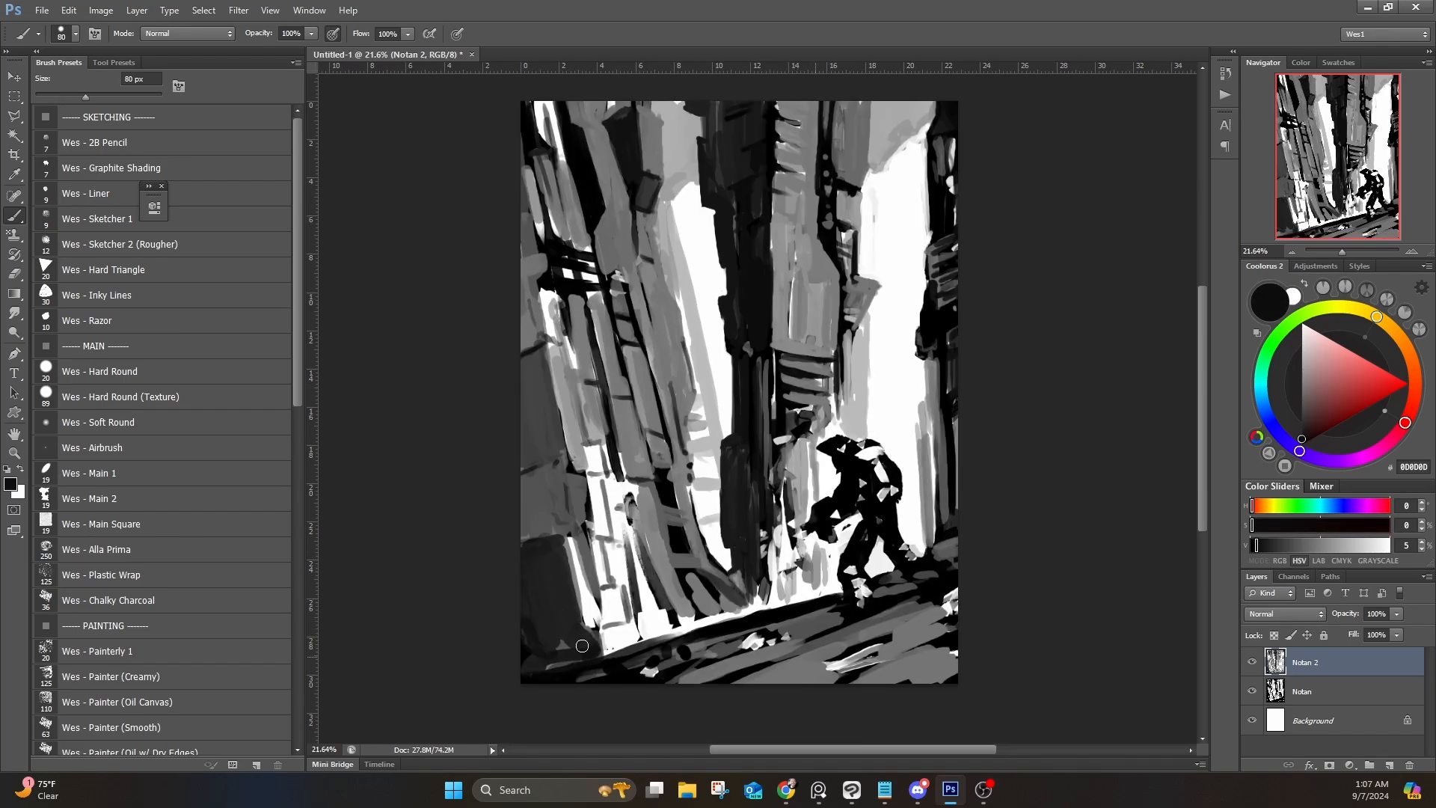
pyautogui.moveTo(560, 478)
pyautogui.mouseDown()
pyautogui.moveTo(517, 513)
pyautogui.moveTo(561, 522)
pyautogui.mouseUp()
pyautogui.moveTo(548, 360)
pyautogui.mouseDown()
pyautogui.moveTo(553, 447)
pyautogui.moveTo(521, 399)
pyautogui.mouseUp()
pyautogui.moveTo(537, 237); pyautogui.dragTo(522, 344)
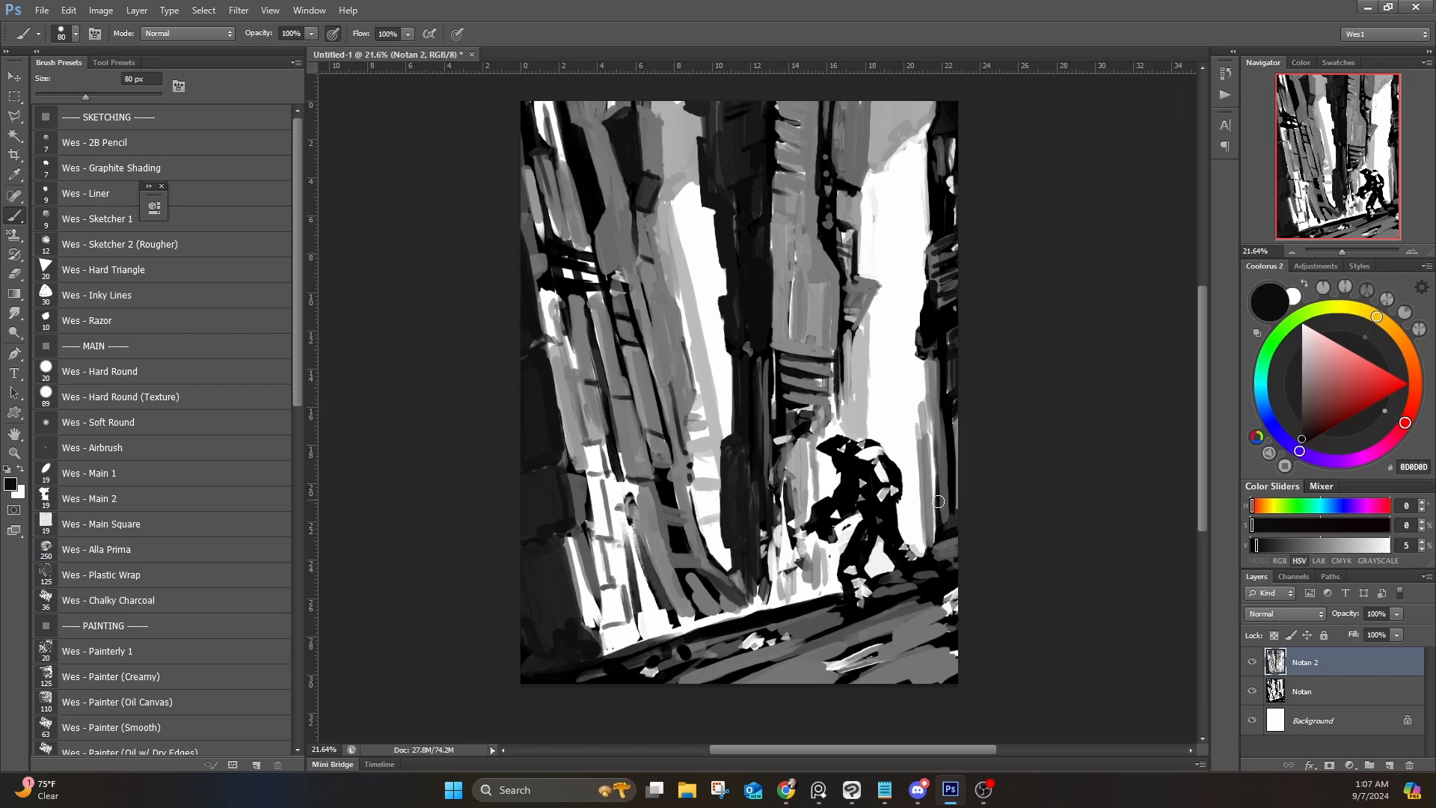
# Step: Sample mid grey and paint broad strokes over the dark recess and lines on the left trunk group's upper part
pyautogui.keyDown('alt'); pyautogui.click(659, 299); pyautogui.keyUp('alt')
pyautogui.moveTo(656, 177)
pyautogui.mouseDown()
pyautogui.moveTo(649, 311)
pyautogui.moveTo(626, 328)
pyautogui.moveTo(616, 254)
pyautogui.mouseUp()
pyautogui.keyDown('alt'); pyautogui.click(635, 293); pyautogui.keyUp('alt')
pyautogui.keyDown('alt'); pyautogui.click(626, 352); pyautogui.keyUp('alt')
pyautogui.moveTo(636, 299)
pyautogui.mouseDown()
pyautogui.moveTo(609, 247)
pyautogui.moveTo(635, 330)
pyautogui.moveTo(569, 261)
pyautogui.mouseUp()
# Step: Sample near-black (111111) and paint strokes down the dark strip in the left trunk group and near its top
pyautogui.keyDown('alt'); pyautogui.click(523, 439); pyautogui.keyUp('alt')
pyautogui.moveTo(592, 336); pyautogui.dragTo(607, 393)
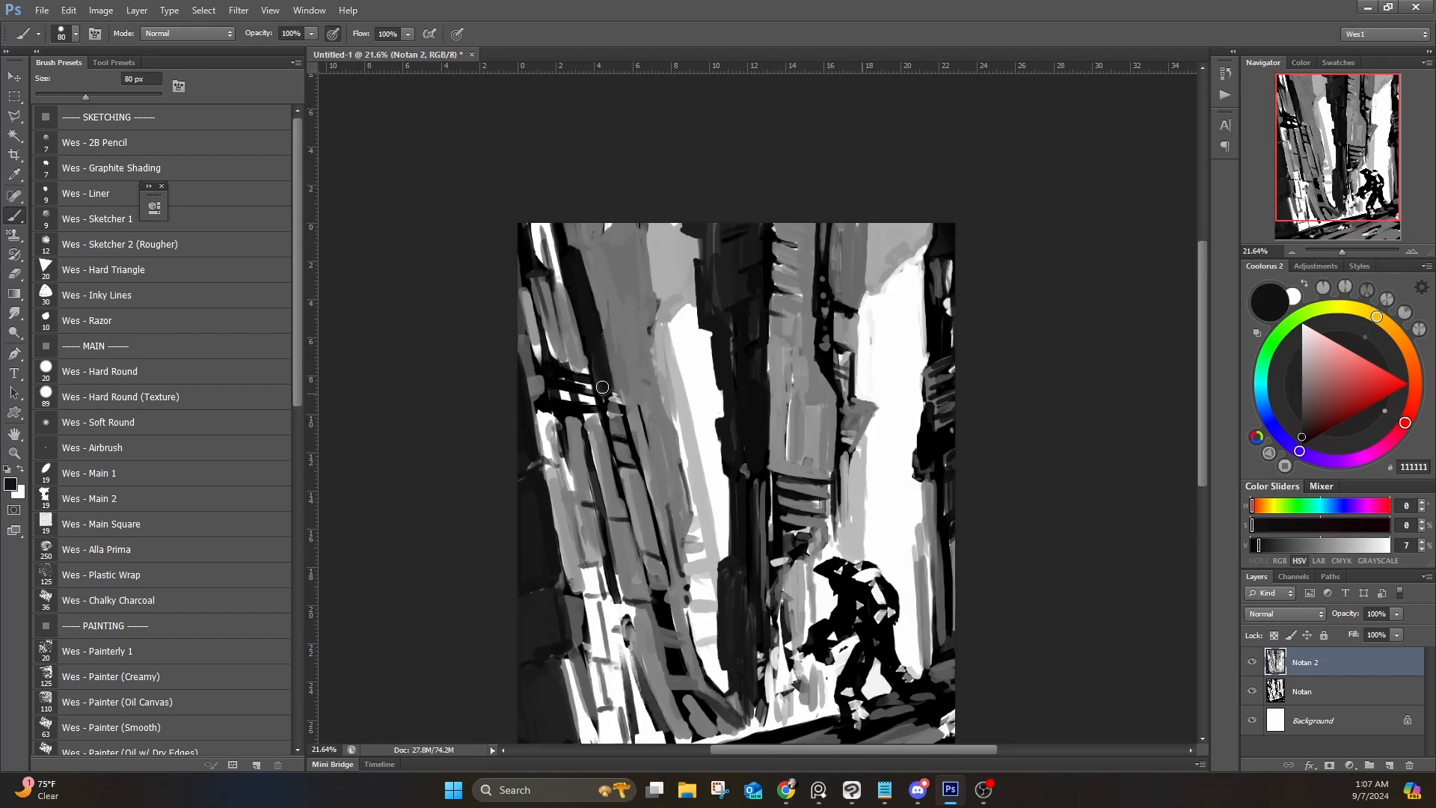
pyautogui.moveTo(696, 445); pyautogui.dragTo(684, 368)
pyautogui.moveTo(626, 230); pyautogui.dragTo(608, 148)
# Step: Sample greys, including 777777, and touch up the upper right edge of the left trunk group
pyautogui.keyDown('alt'); pyautogui.click(636, 217); pyautogui.keyUp('alt')
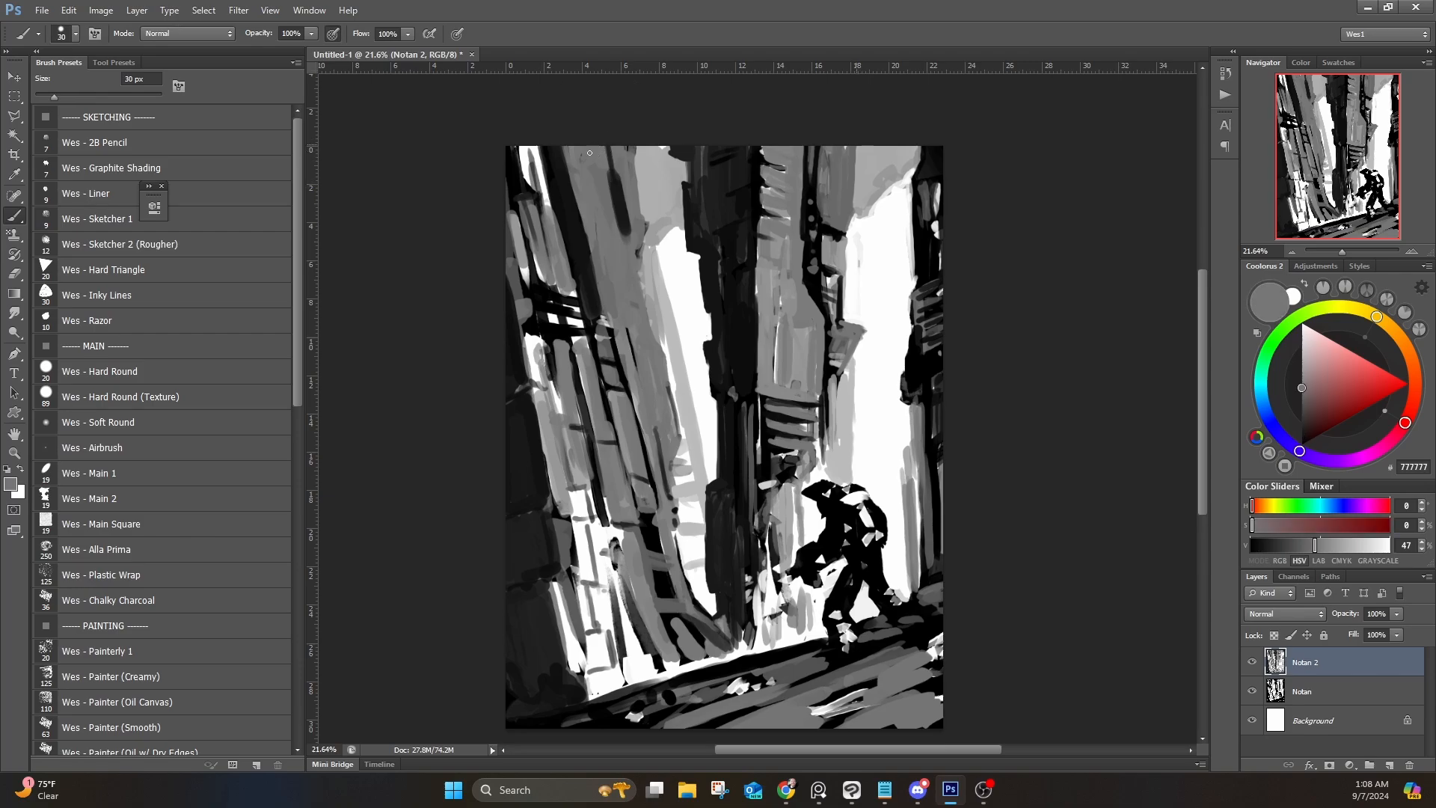
pyautogui.keyDown('alt'); pyautogui.click(658, 216); pyautogui.keyUp('alt')
pyautogui.moveTo(653, 230); pyautogui.dragTo(645, 245)
# Step: Reduce the brush to 30 px and fill the distant shape behind the left trunk group with light grey
pyautogui.keyDown('alt'); pyautogui.click(673, 250); pyautogui.keyUp('alt')
pyautogui.press('[')
pyautogui.press('[')
pyautogui.press('[')
pyautogui.press('[')
pyautogui.press('[')
pyautogui.moveTo(664, 248)
pyautogui.mouseDown()
pyautogui.moveTo(645, 265)
pyautogui.moveTo(664, 341)
pyautogui.moveTo(668, 268)
pyautogui.moveTo(679, 311)
pyautogui.mouseUp()
pyautogui.keyDown('alt'); pyautogui.click(672, 317); pyautogui.keyUp('alt')
pyautogui.moveTo(676, 287); pyautogui.dragTo(691, 482)
# Step: Sample 838383 and 393939 and refine the ladder-like rungs at the base of the left trunk group
pyautogui.keyDown('alt'); pyautogui.click(677, 507); pyautogui.keyUp('alt')
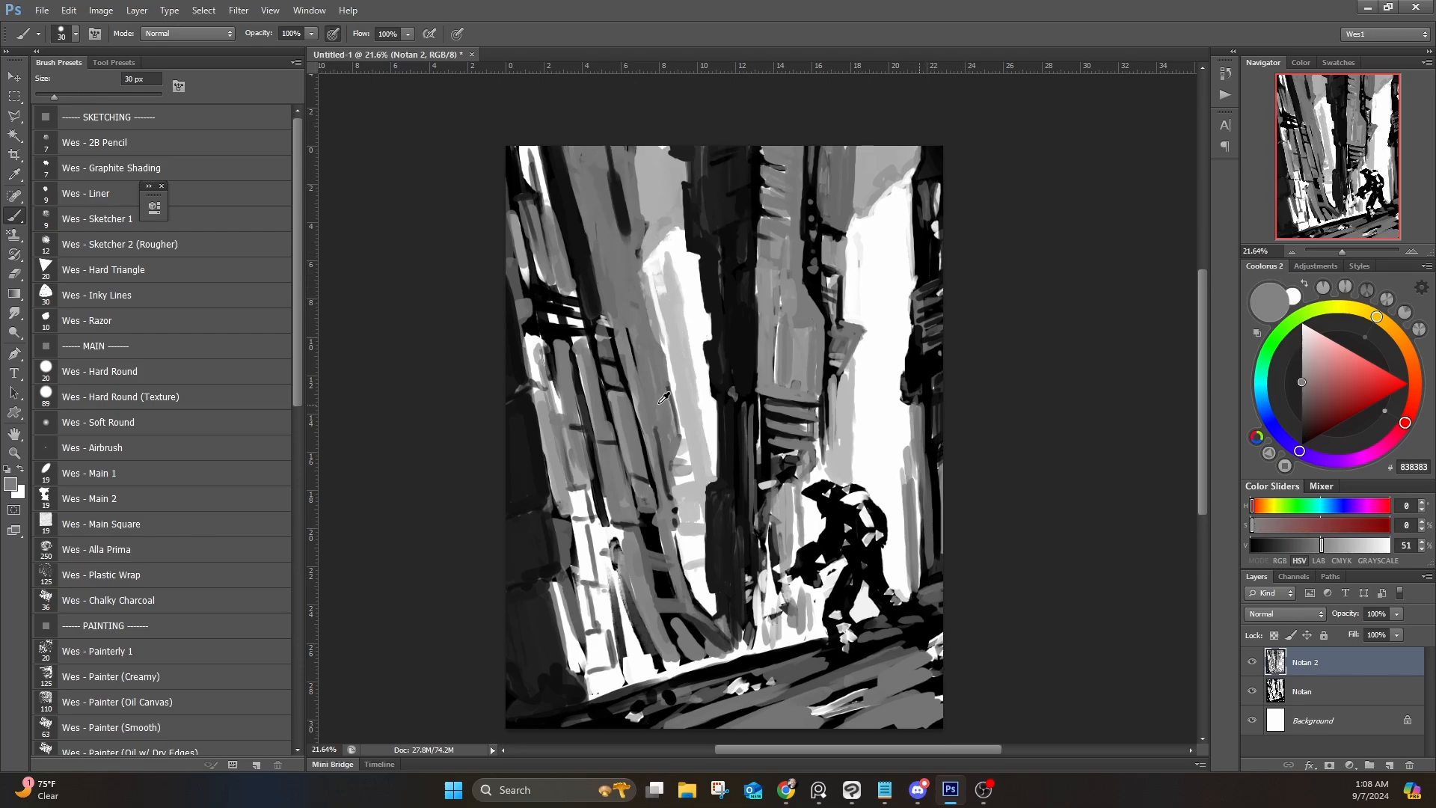
pyautogui.keyDown('alt'); pyautogui.click(667, 620); pyautogui.keyUp('alt')
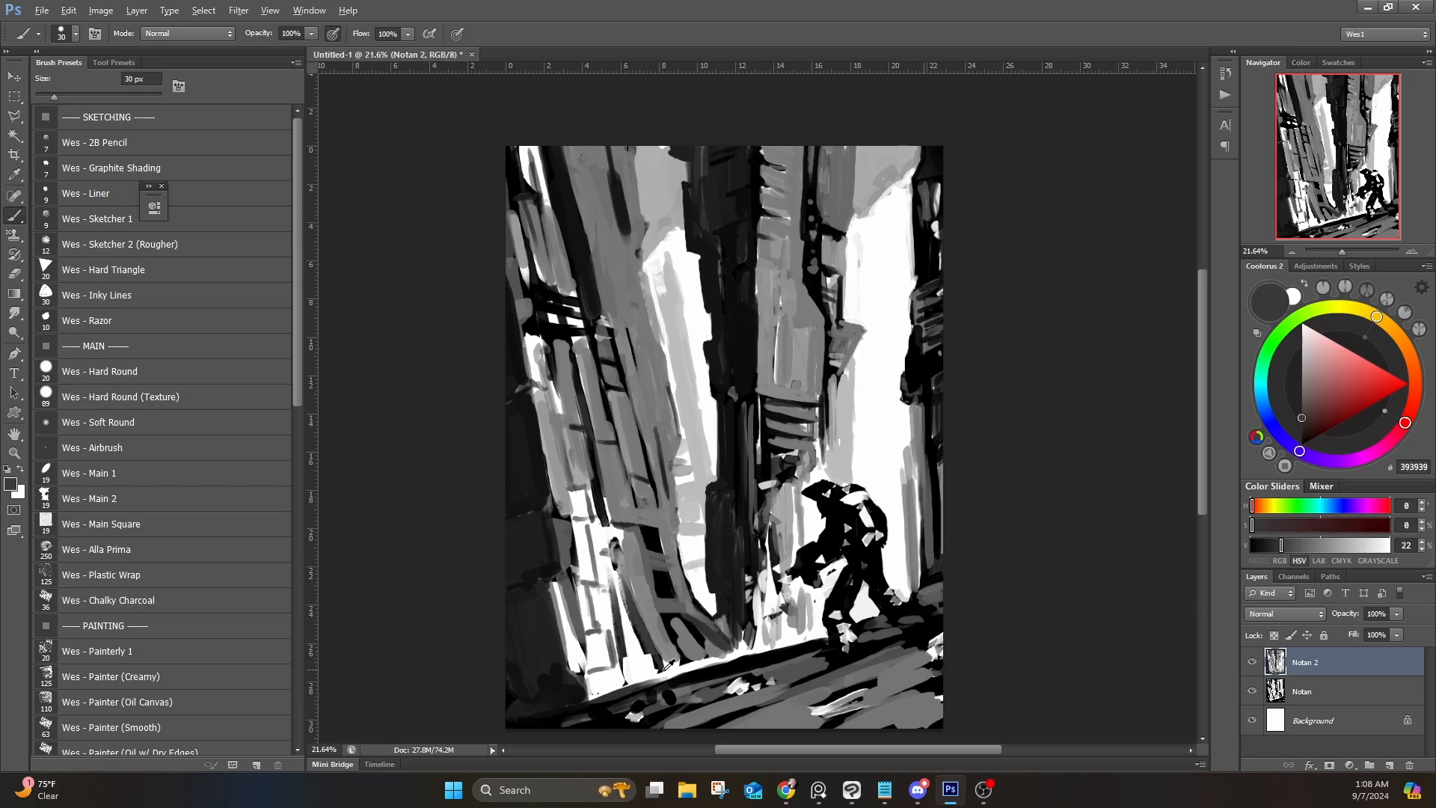
pyautogui.moveTo(687, 671); pyautogui.dragTo(663, 677)
pyautogui.moveTo(772, 546); pyautogui.dragTo(849, 404)
pyautogui.keyDown('alt'); pyautogui.click(718, 396); pyautogui.keyUp('alt')
pyautogui.moveTo(719, 393); pyautogui.dragTo(745, 402)
pyautogui.moveTo(732, 443)
pyautogui.mouseDown()
pyautogui.moveTo(760, 441)
pyautogui.moveTo(736, 551)
pyautogui.mouseUp()
# Step: Sample light and mid greys and paint long strokes down the left trunk group's right edge
pyautogui.keyDown('alt'); pyautogui.click(736, 291); pyautogui.keyUp('alt')
pyautogui.moveTo(727, 276); pyautogui.dragTo(746, 438)
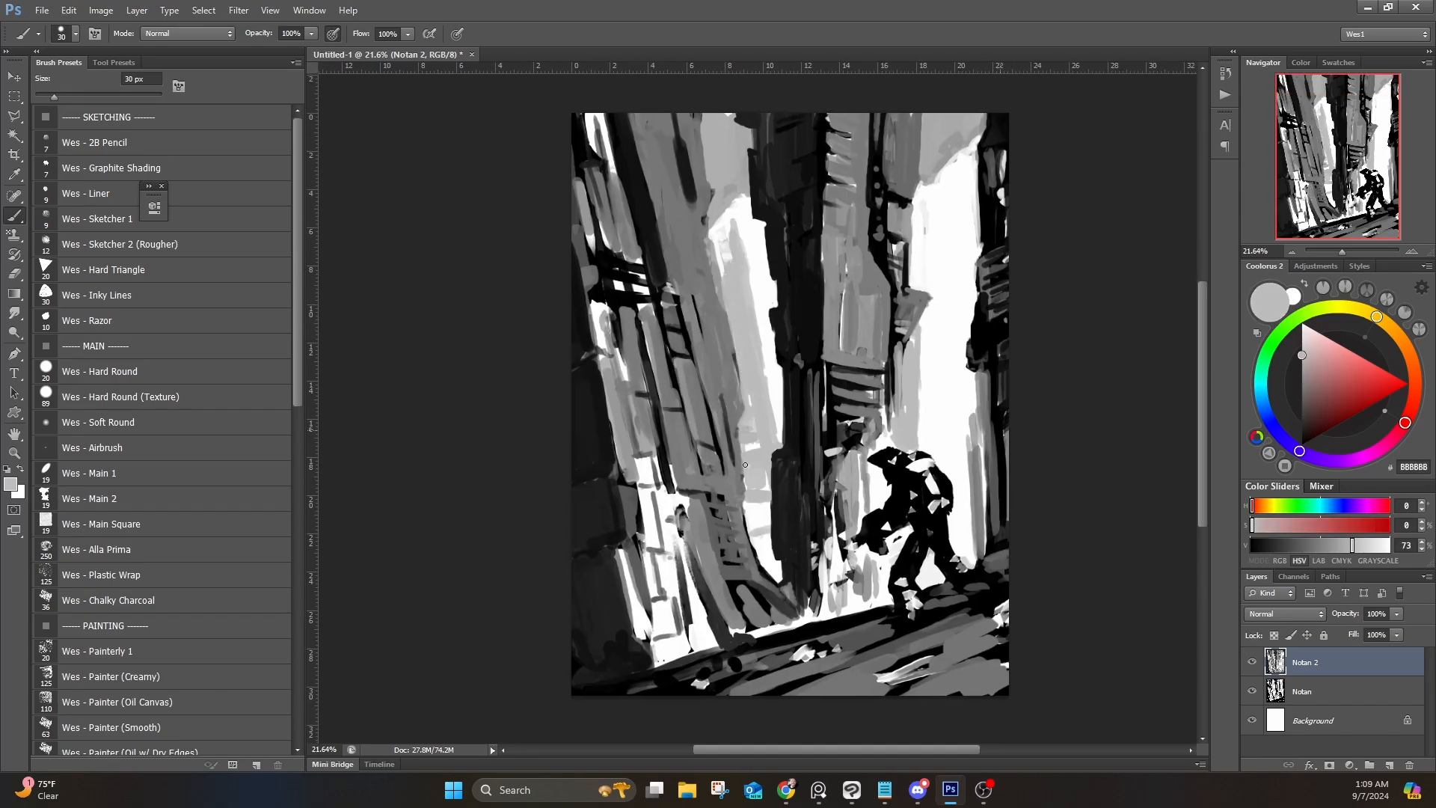
pyautogui.moveTo(721, 299); pyautogui.dragTo(717, 416)
pyautogui.keyDown('alt'); pyautogui.click(716, 416); pyautogui.keyUp('alt')
pyautogui.moveTo(714, 405); pyautogui.dragTo(706, 347)
# Step: Sample dark tones and black (000000) and add short panel lines to the left trunk's upper part and dark strip
pyautogui.keyDown('alt'); pyautogui.click(670, 317); pyautogui.keyUp('alt')
pyautogui.moveTo(673, 250)
pyautogui.mouseDown()
pyautogui.moveTo(683, 321)
pyautogui.moveTo(697, 283)
pyautogui.mouseUp()
pyautogui.keyDown('alt'); pyautogui.click(646, 302); pyautogui.keyUp('alt')
pyautogui.moveTo(649, 231); pyautogui.dragTo(667, 292)
pyautogui.keyDown('alt'); pyautogui.click(640, 330); pyautogui.keyUp('alt')
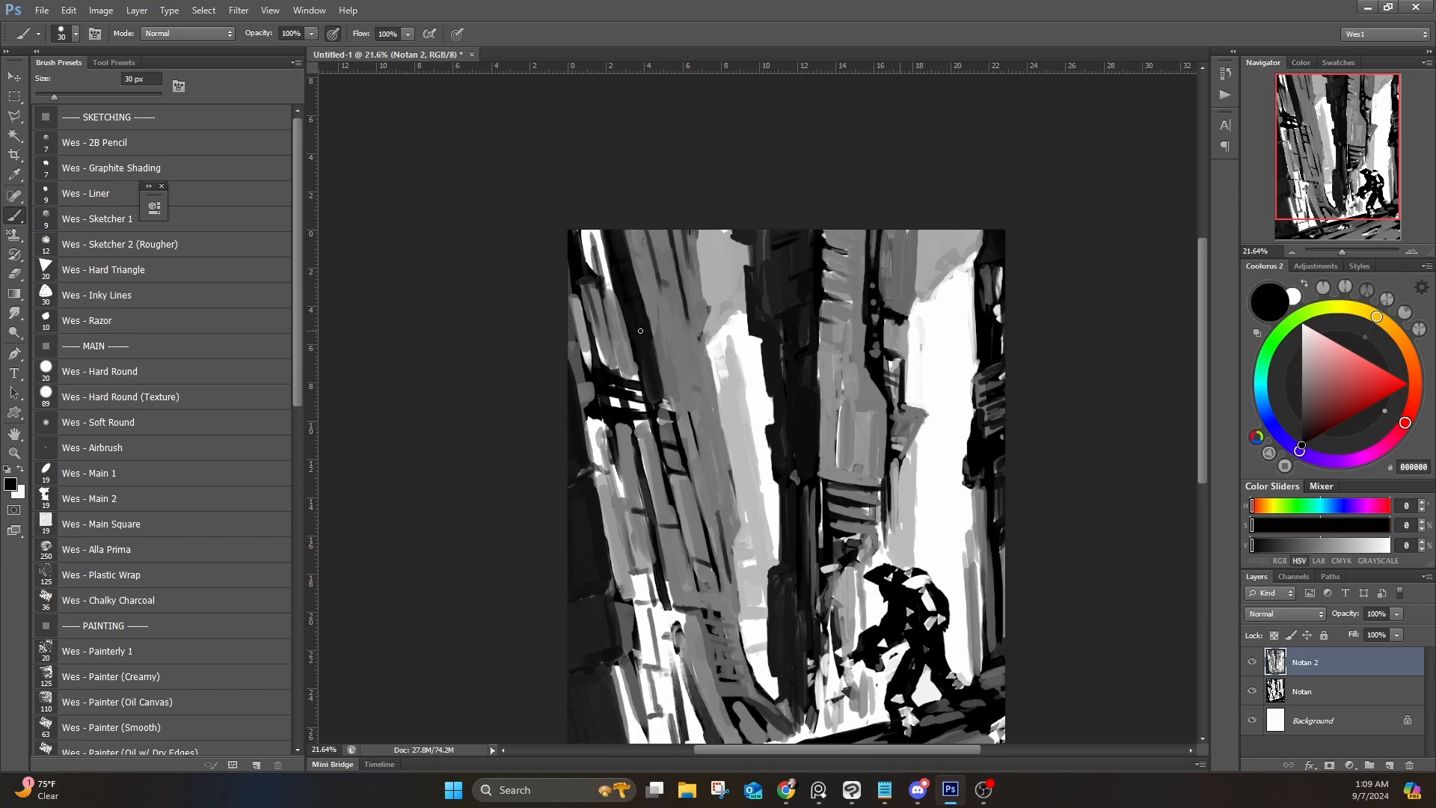
pyautogui.moveTo(765, 368); pyautogui.dragTo(652, 311)
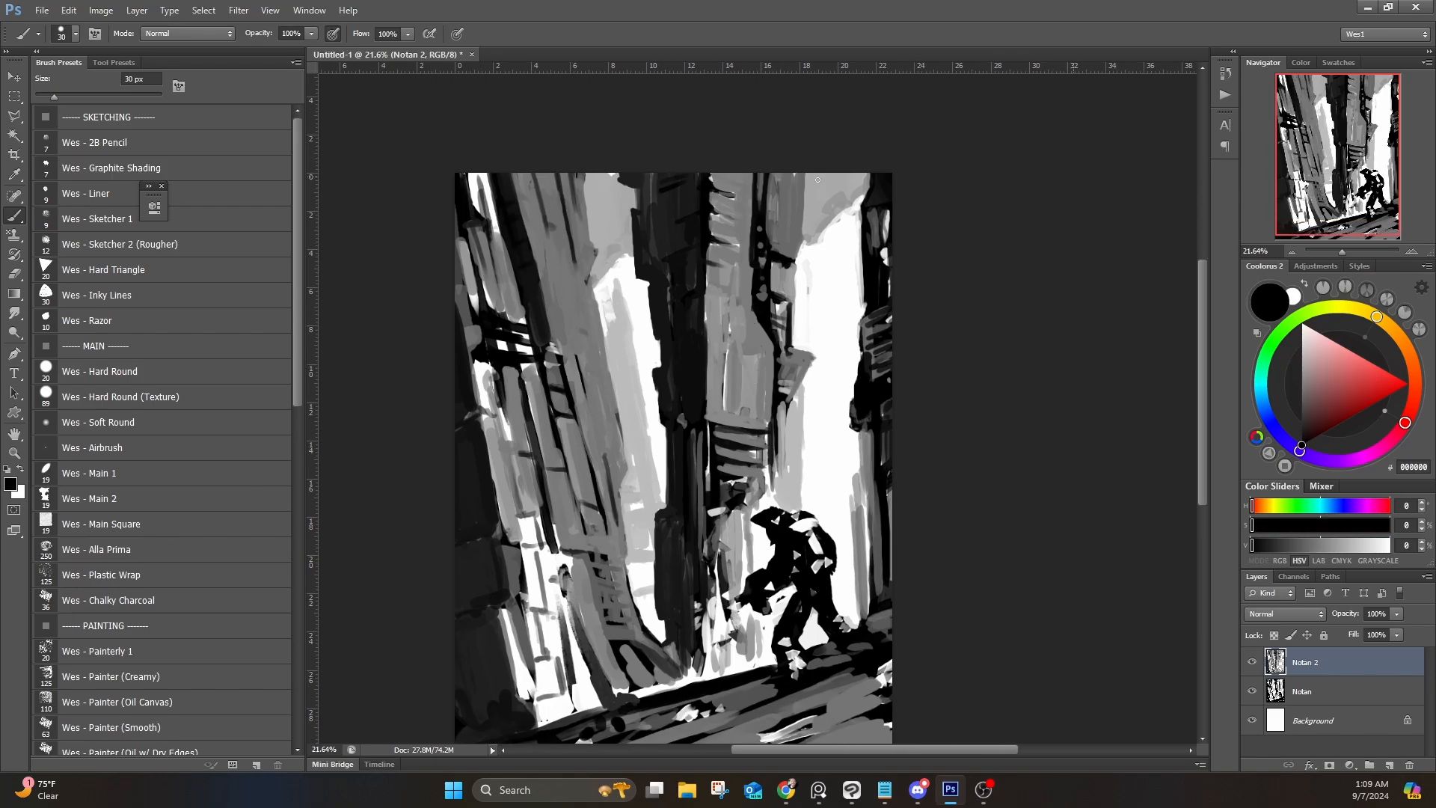
# Step: Sample grey (696969) and paint a darker strip in the sky beside the thin trunk's top
pyautogui.keyDown('alt'); pyautogui.click(826, 187); pyautogui.keyUp('alt')
pyautogui.keyDown('alt'); pyautogui.click(793, 233); pyautogui.keyUp('alt')
pyautogui.moveTo(808, 175); pyautogui.dragTo(806, 241)
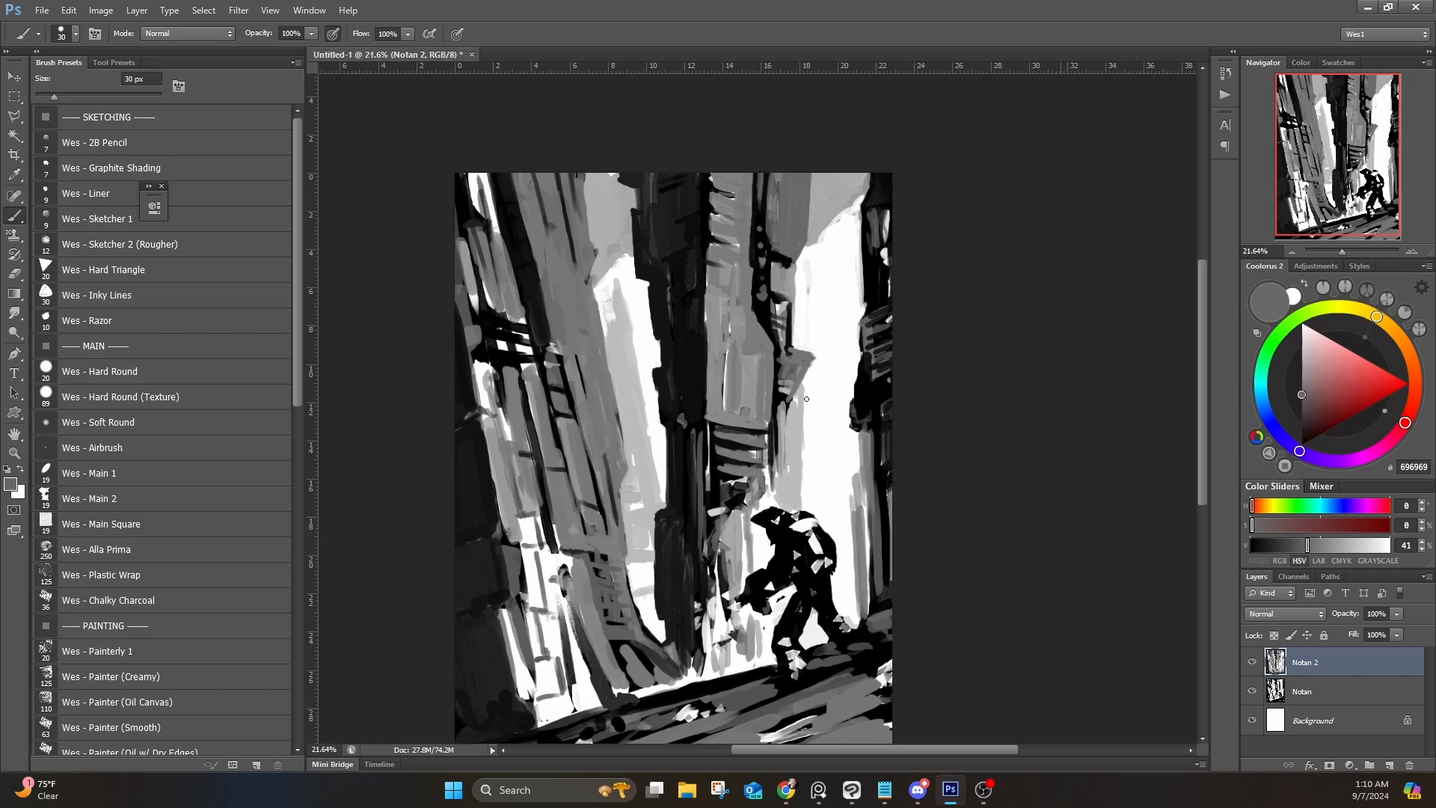
# Step: Sample a dark tone and paint a short stroke at the central trunk's base beside the figure
pyautogui.moveTo(806, 399); pyautogui.dragTo(830, 329)
pyautogui.keyDown('alt'); pyautogui.click(720, 516); pyautogui.keyUp('alt')
pyautogui.moveTo(739, 517)
pyautogui.mouseDown()
pyautogui.moveTo(724, 582)
pyautogui.moveTo(721, 564)
pyautogui.mouseUp()
pyautogui.keyDown('alt'); pyautogui.click(720, 525); pyautogui.keyUp('alt')
# Step: Sample black (000000) and paint strokes along the right trunk's left edge and down its lower section
pyautogui.keyDown('alt'); pyautogui.click(883, 429); pyautogui.keyUp('alt')
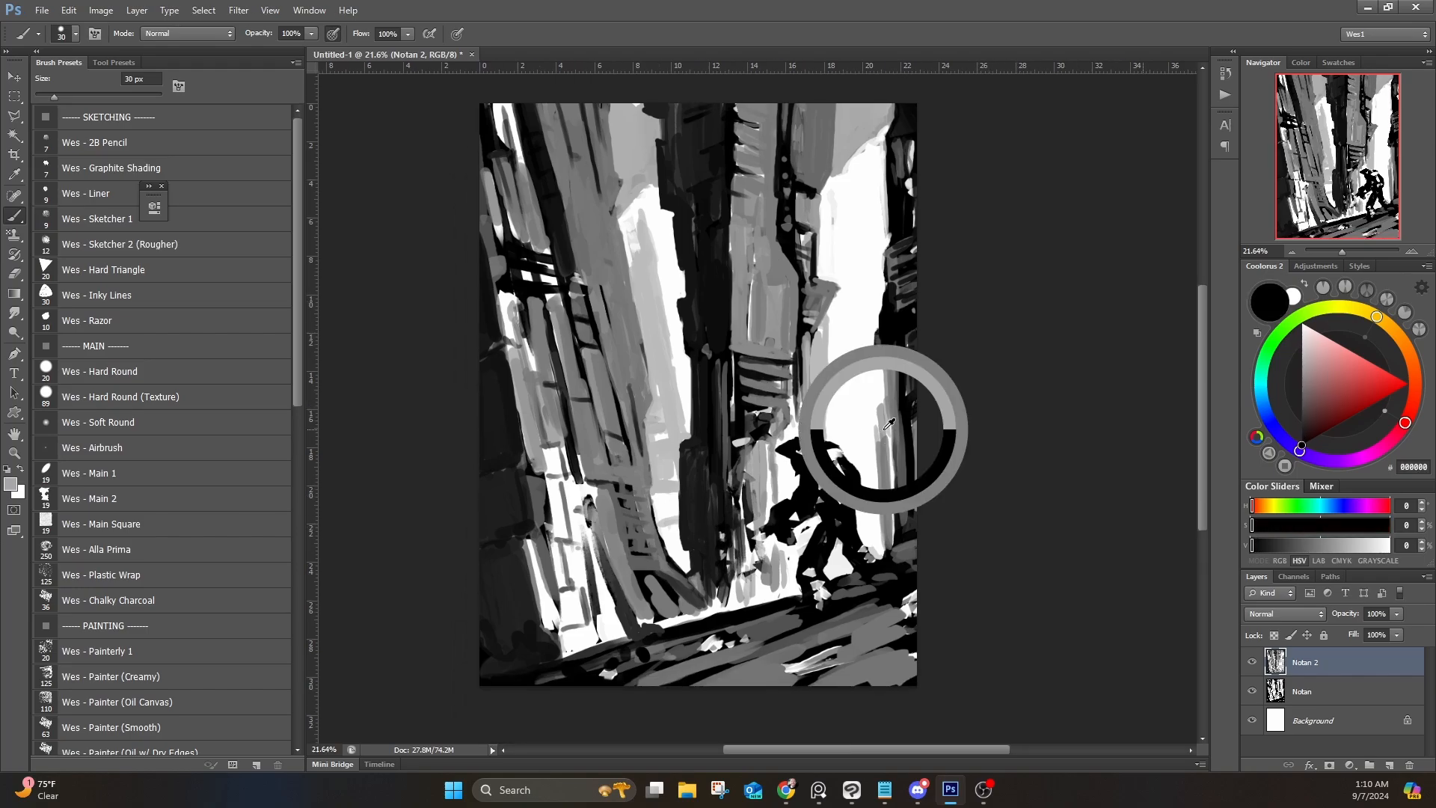
pyautogui.moveTo(886, 367)
pyautogui.mouseDown()
pyautogui.moveTo(891, 508)
pyautogui.moveTo(898, 365)
pyautogui.mouseUp()
pyautogui.keyDown('alt'); pyautogui.click(893, 350); pyautogui.keyUp('alt')
pyautogui.moveTo(902, 418); pyautogui.dragTo(905, 531)
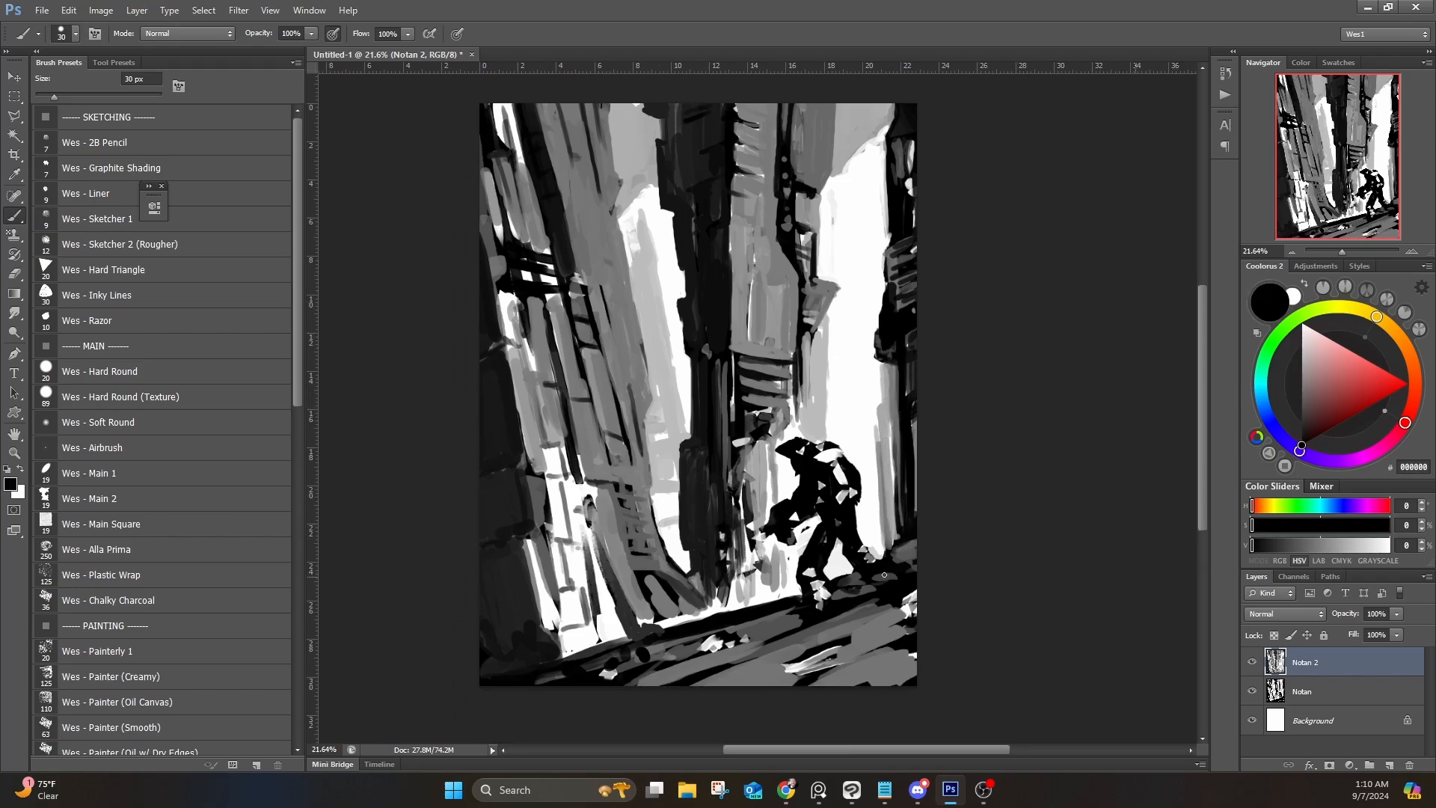
# Step: Sample light tones, including D0D0D0 and FFFFFF, and dab highlights on the figure's head and the ground by its feet
pyautogui.keyDown('alt'); pyautogui.click(777, 446); pyautogui.keyUp('alt')
pyautogui.moveTo(794, 454); pyautogui.dragTo(803, 448)
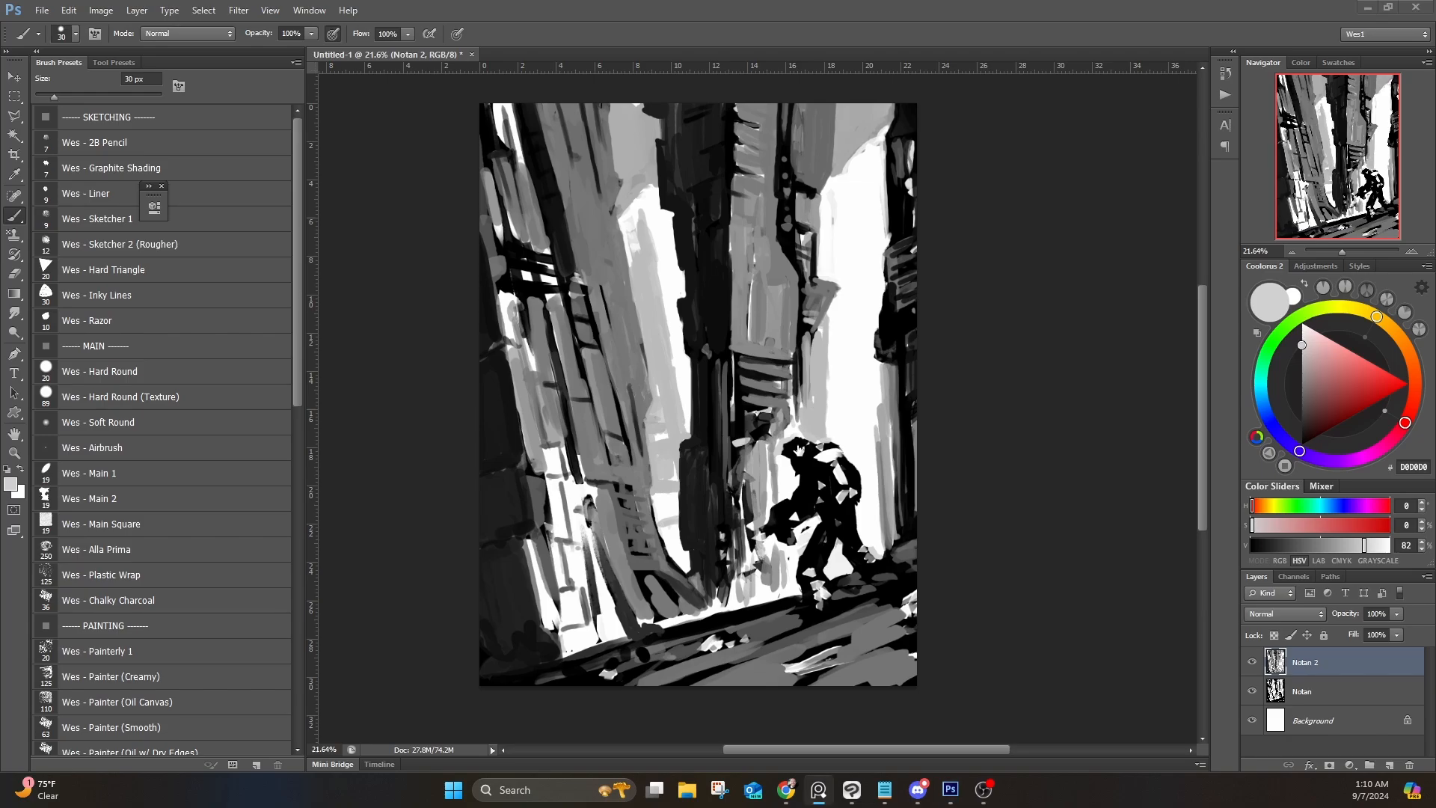
pyautogui.moveTo(775, 314)
pyautogui.mouseDown()
pyautogui.moveTo(711, 318)
pyautogui.moveTo(748, 321)
pyautogui.mouseUp()
pyautogui.keyDown('alt'); pyautogui.click(717, 493); pyautogui.keyUp('alt')
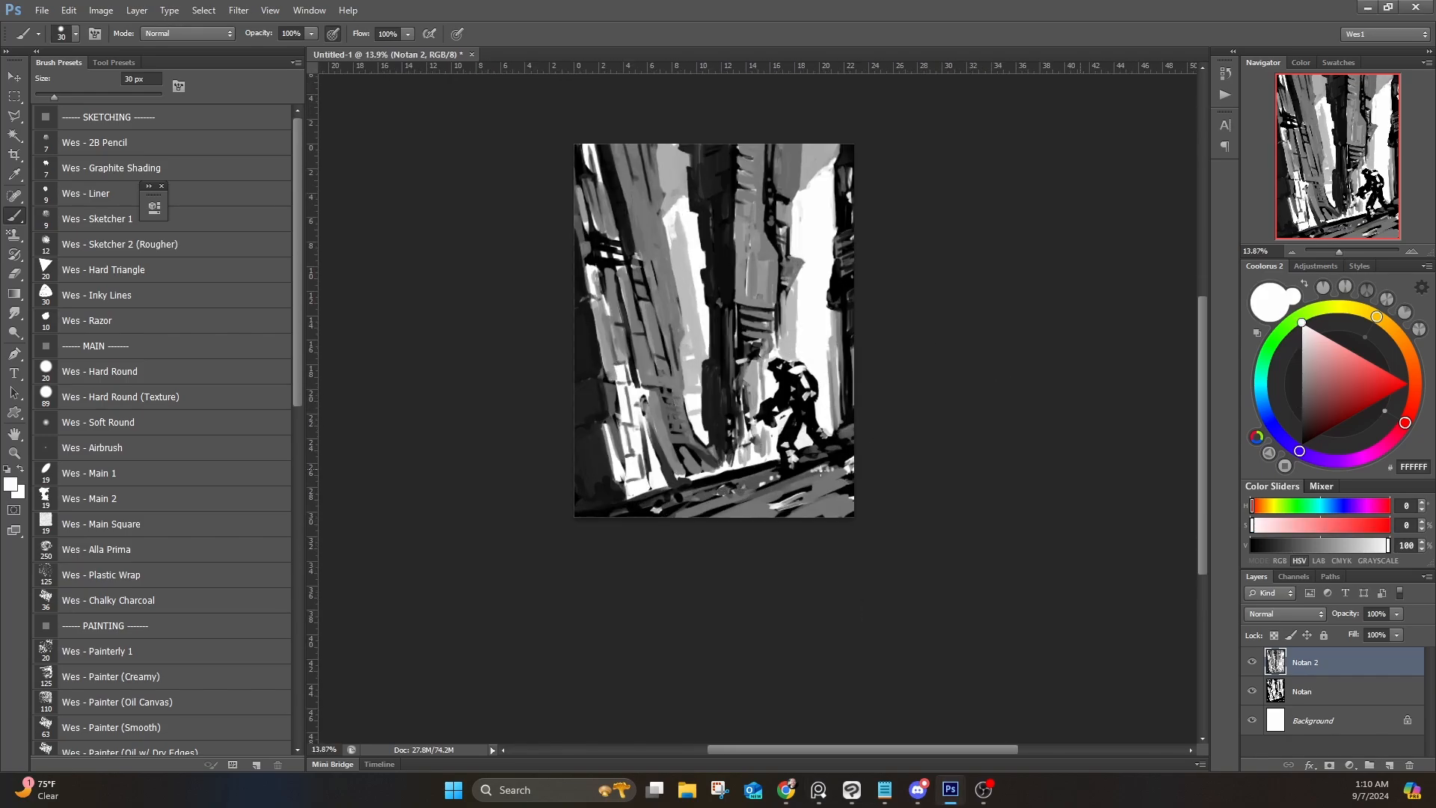
pyautogui.keyDown('alt'); pyautogui.click(778, 327); pyautogui.keyUp('alt')
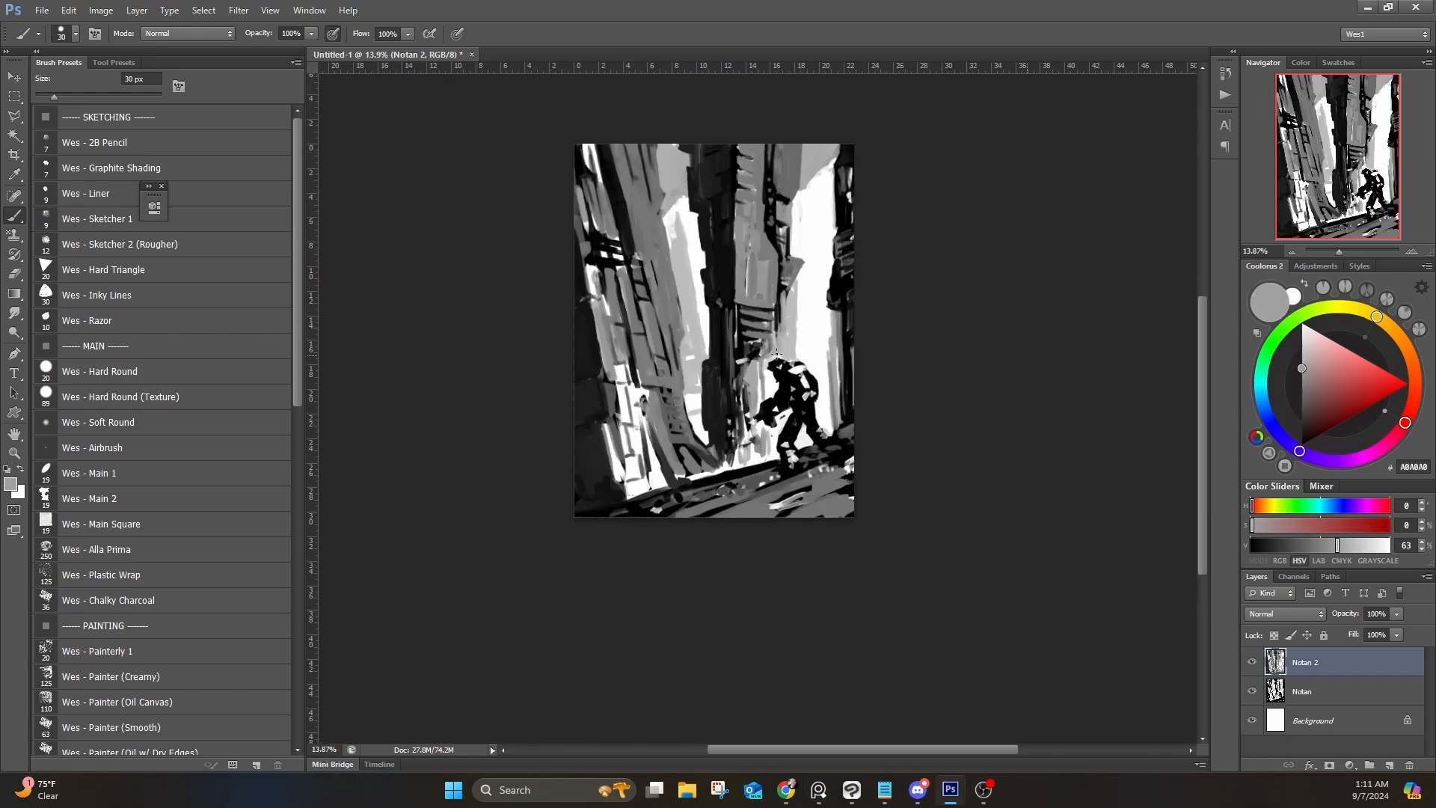
# Step: Save the painting as the Photoshop file MobeiusStyle1.psd
pyautogui.click(43, 11)
pyautogui.click(82, 190)
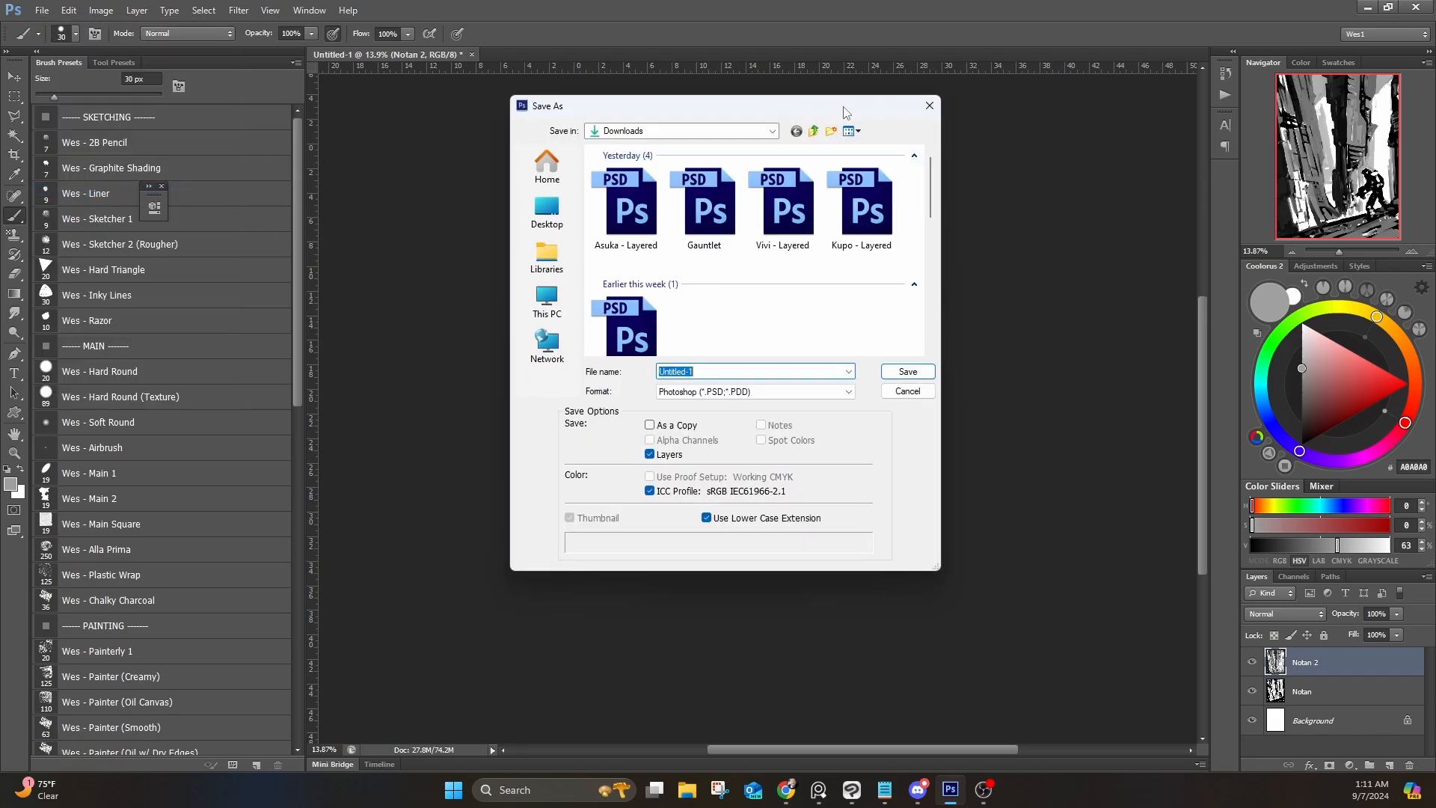
pyautogui.press('Escape')
pyautogui.moveTo(846, 110); pyautogui.dragTo(916, 343)
pyautogui.press('Return')
# Step: With a 15 px brush, sample near-black and reshape the figure's head, shoulder and the pack behind it
pyautogui.click(798, 410)
pyautogui.keyDown('alt'); pyautogui.click(804, 400); pyautogui.keyUp('alt')
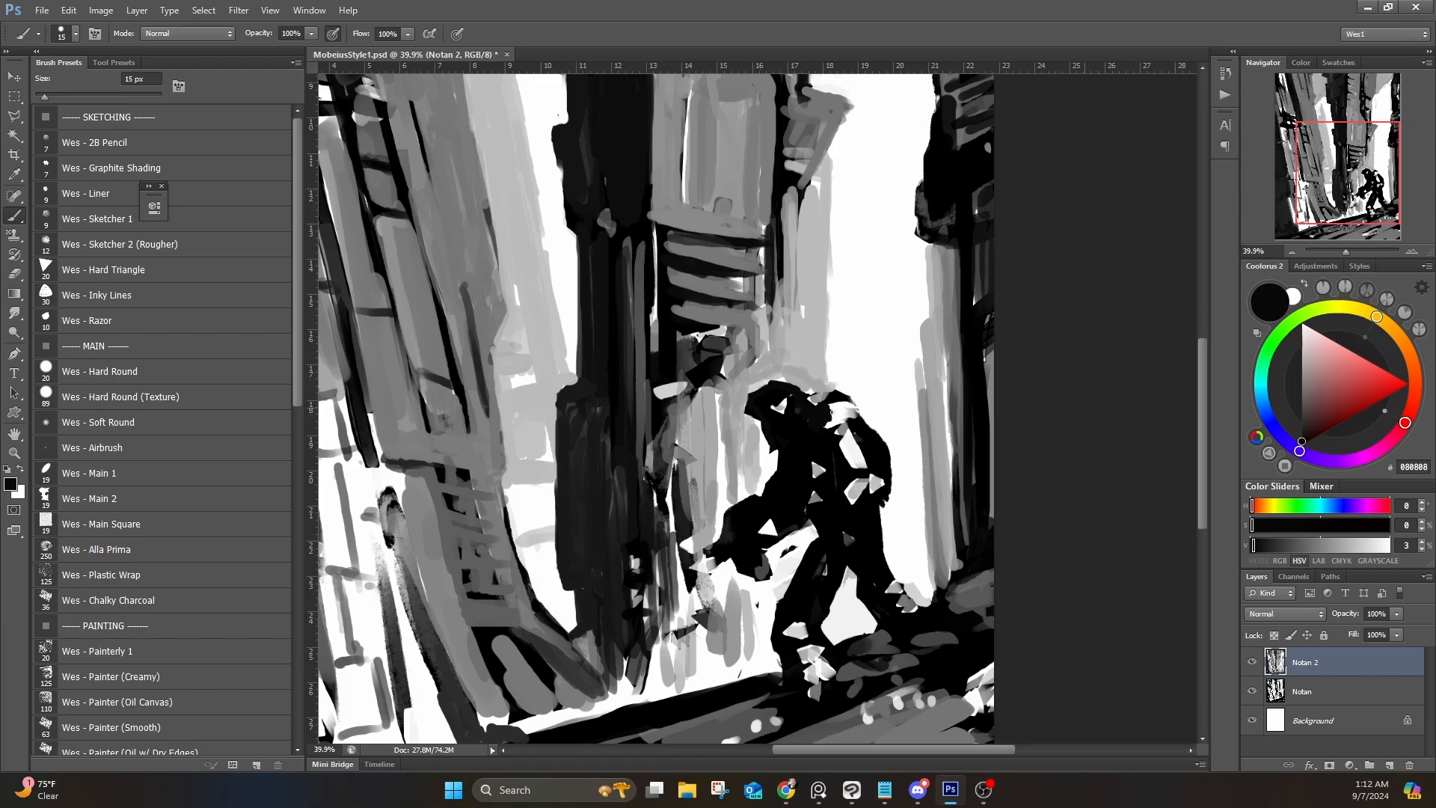
pyautogui.moveTo(831, 412)
pyautogui.mouseDown()
pyautogui.moveTo(882, 430)
pyautogui.moveTo(893, 455)
pyautogui.moveTo(845, 386)
pyautogui.moveTo(820, 397)
pyautogui.mouseUp()
pyautogui.keyDown('alt'); pyautogui.click(809, 377); pyautogui.keyUp('alt')
pyautogui.keyDown('alt'); pyautogui.click(794, 384); pyautogui.keyUp('alt')
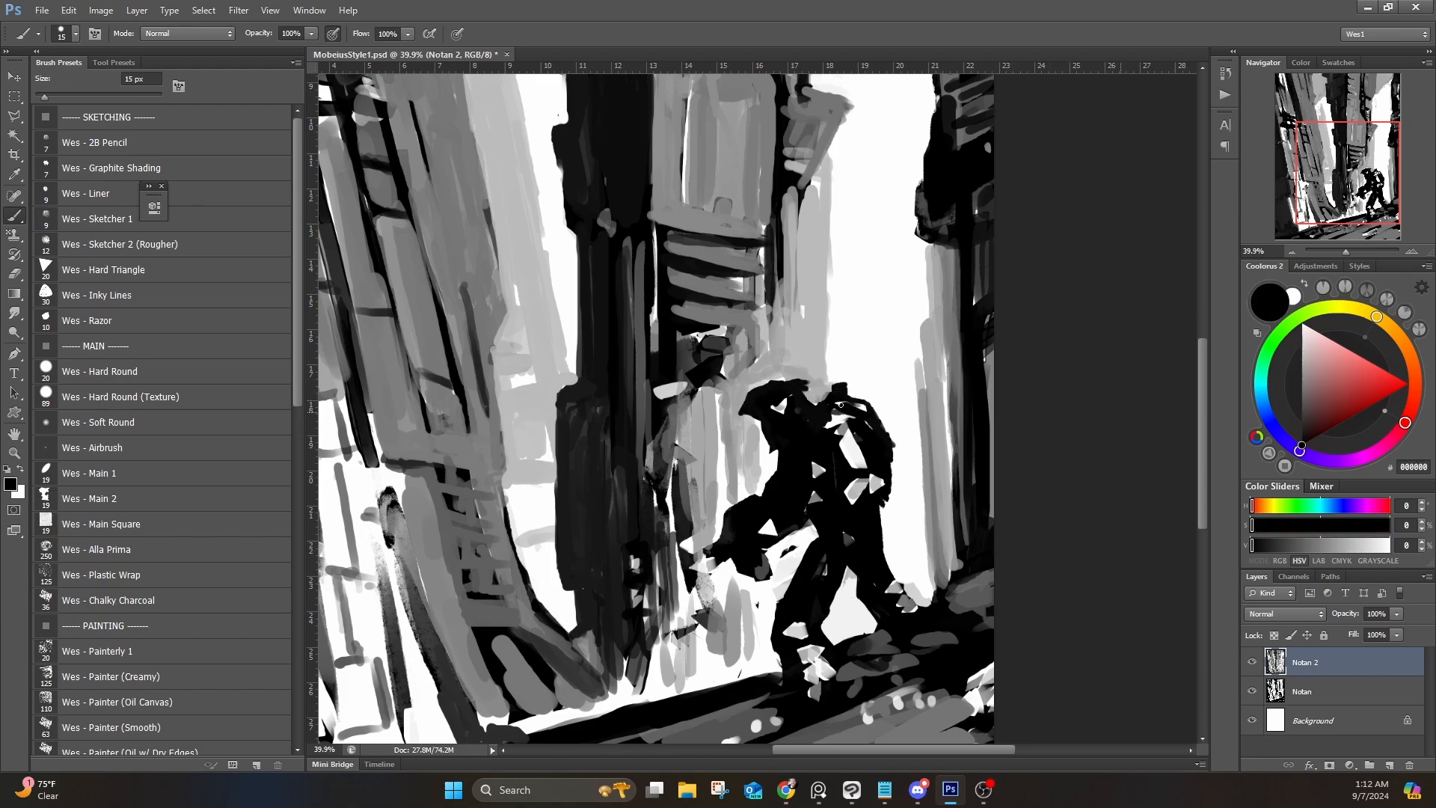
# Step: Sample white (FFFFFF) and dark tones to carve the gap at the figure's shoulder and build the pack's top knob
pyautogui.keyDown('alt'); pyautogui.click(798, 227); pyautogui.keyUp('alt')
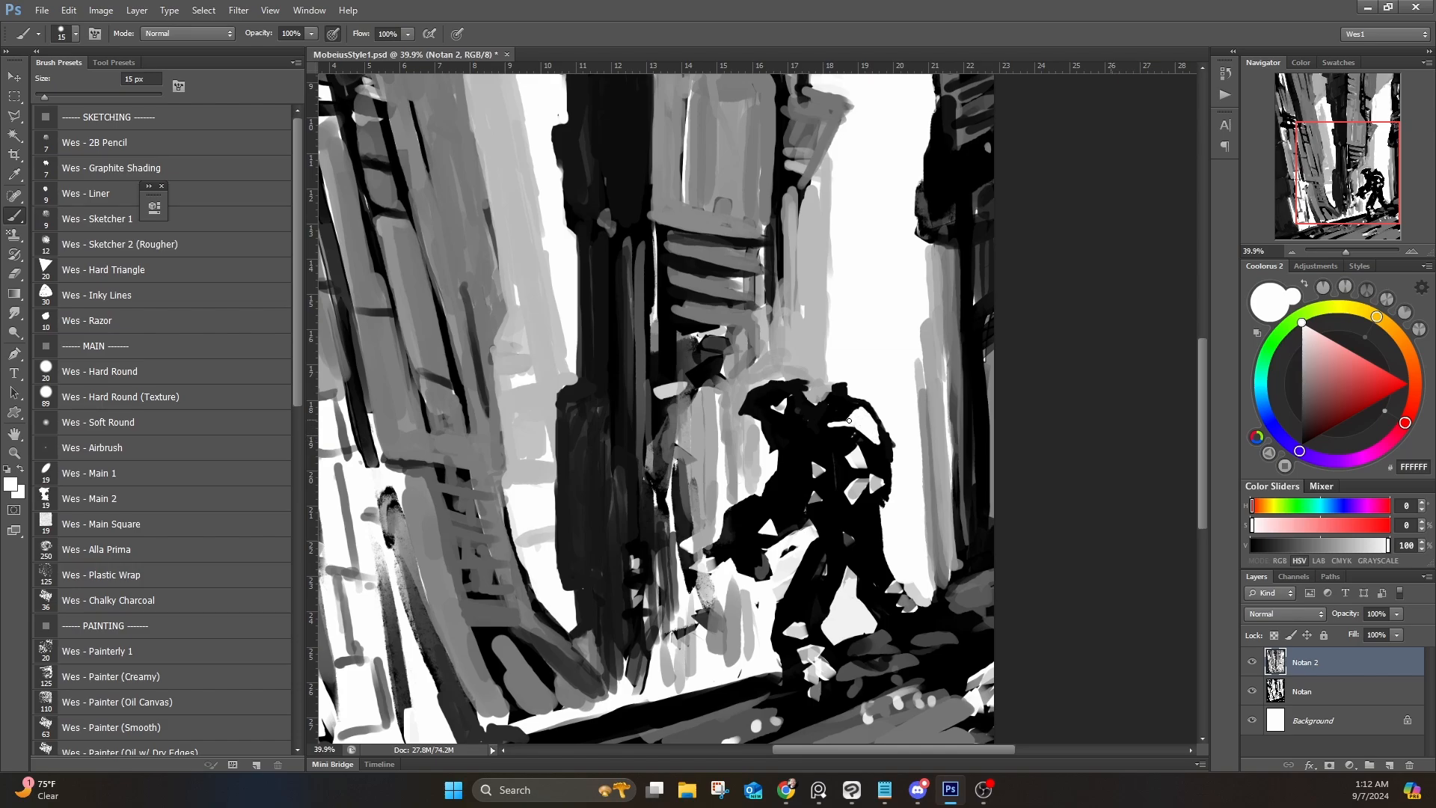
pyautogui.keyDown('alt'); pyautogui.click(845, 385); pyautogui.keyUp('alt')
pyautogui.moveTo(841, 381)
pyautogui.mouseDown()
pyautogui.moveTo(760, 392)
pyautogui.moveTo(833, 427)
pyautogui.mouseUp()
pyautogui.keyDown('alt'); pyautogui.click(819, 419); pyautogui.keyUp('alt')
pyautogui.keyDown('alt'); pyautogui.click(839, 404); pyautogui.keyUp('alt')
# Step: Sample the background and the figure's black and refine the contour of its head, face and chest
pyautogui.keyDown('alt'); pyautogui.click(781, 370); pyautogui.keyUp('alt')
pyautogui.moveTo(773, 392); pyautogui.dragTo(787, 411)
pyautogui.keyDown('alt'); pyautogui.click(793, 416); pyautogui.keyUp('alt')
pyautogui.moveTo(817, 479); pyautogui.dragTo(784, 423)
pyautogui.keyDown('alt'); pyautogui.click(793, 418); pyautogui.keyUp('alt')
# Step: Sample black to make the figure's forward arm blockier, and trim its front end with white (FFFFFF)
pyautogui.keyDown('alt'); pyautogui.click(723, 465); pyautogui.keyUp('alt')
pyautogui.moveTo(696, 464); pyautogui.dragTo(667, 528)
pyautogui.keyDown('alt'); pyautogui.click(654, 523); pyautogui.keyUp('alt')
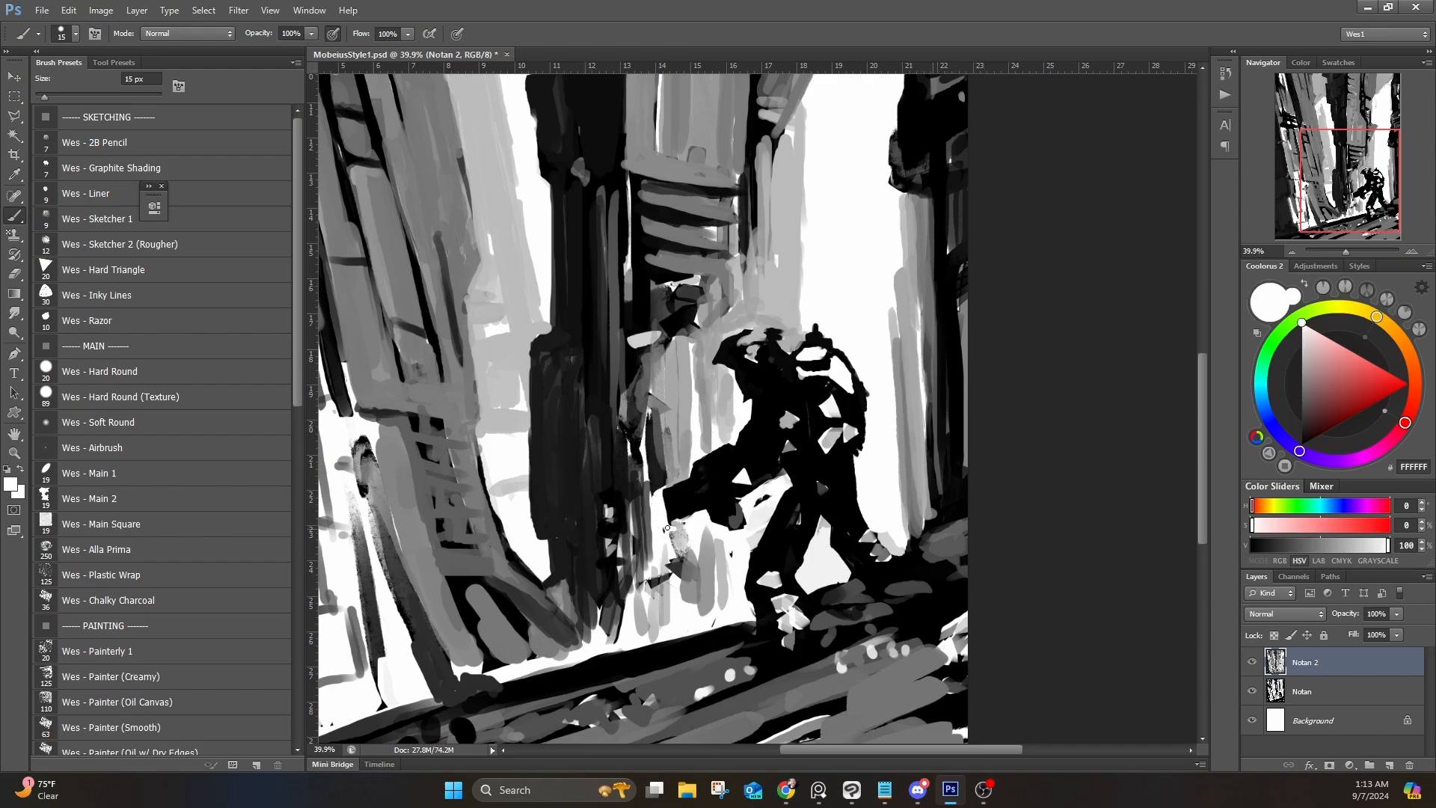
# Step: Clean the underside of the figure's arm with white (FFFFFF) and fill the light facet on its hand with black
pyautogui.keyDown('alt'); pyautogui.click(722, 506); pyautogui.keyUp('alt')
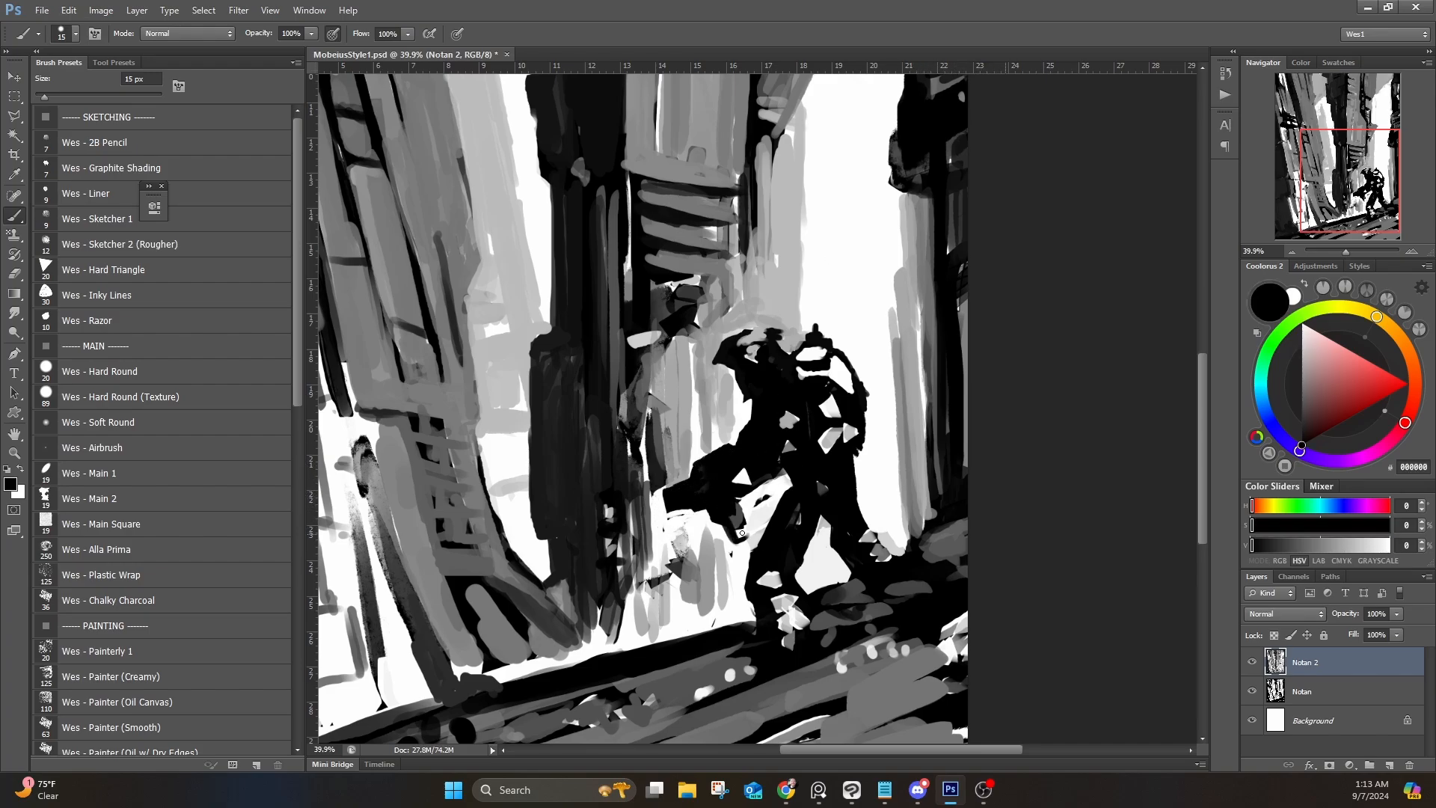
pyautogui.keyDown('alt'); pyautogui.click(702, 516); pyautogui.keyUp('alt')
pyautogui.keyDown('alt'); pyautogui.click(754, 544); pyautogui.keyUp('alt')
pyautogui.moveTo(751, 525); pyautogui.dragTo(734, 542)
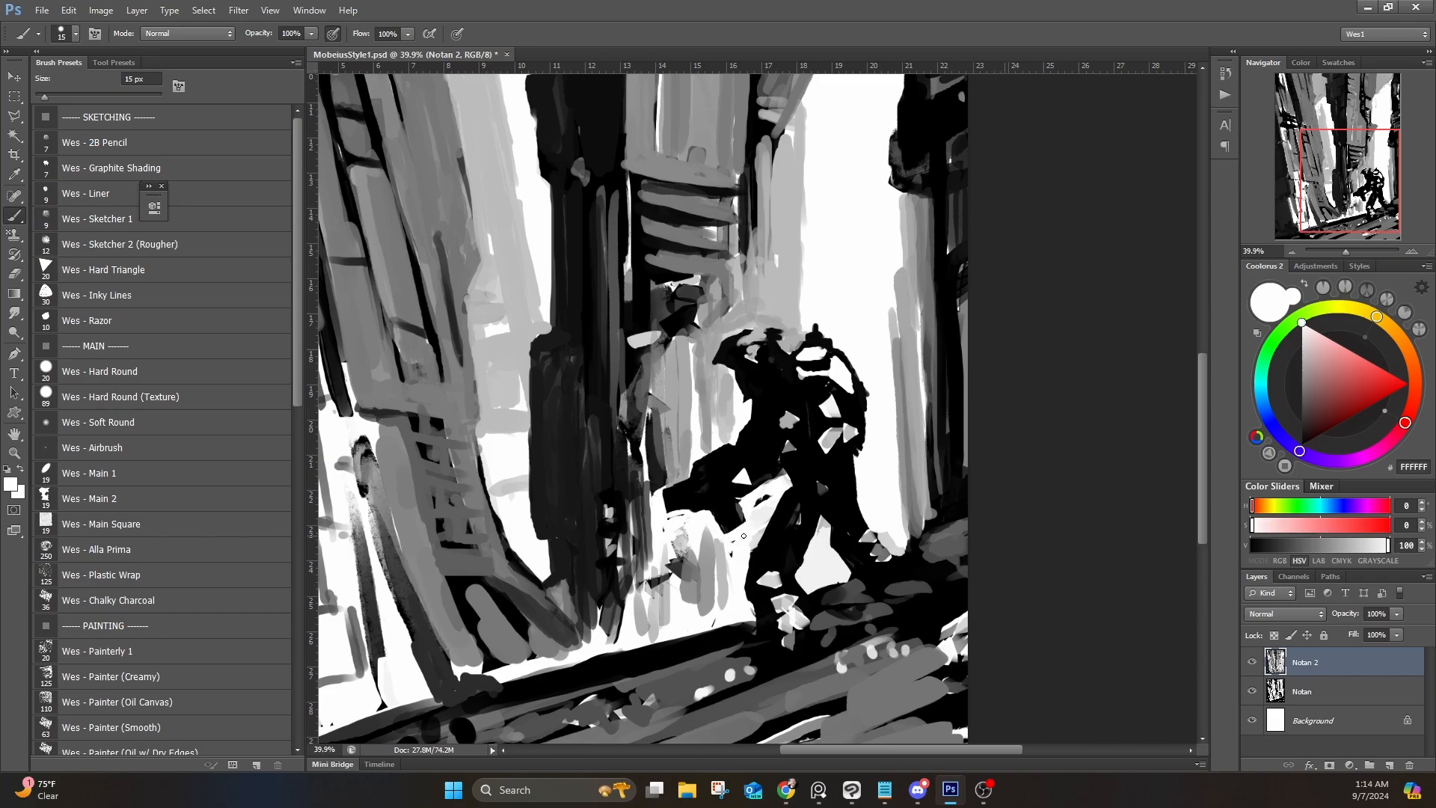
pyautogui.keyDown('alt'); pyautogui.click(736, 500); pyautogui.keyUp('alt')
pyautogui.moveTo(735, 482); pyautogui.dragTo(748, 473)
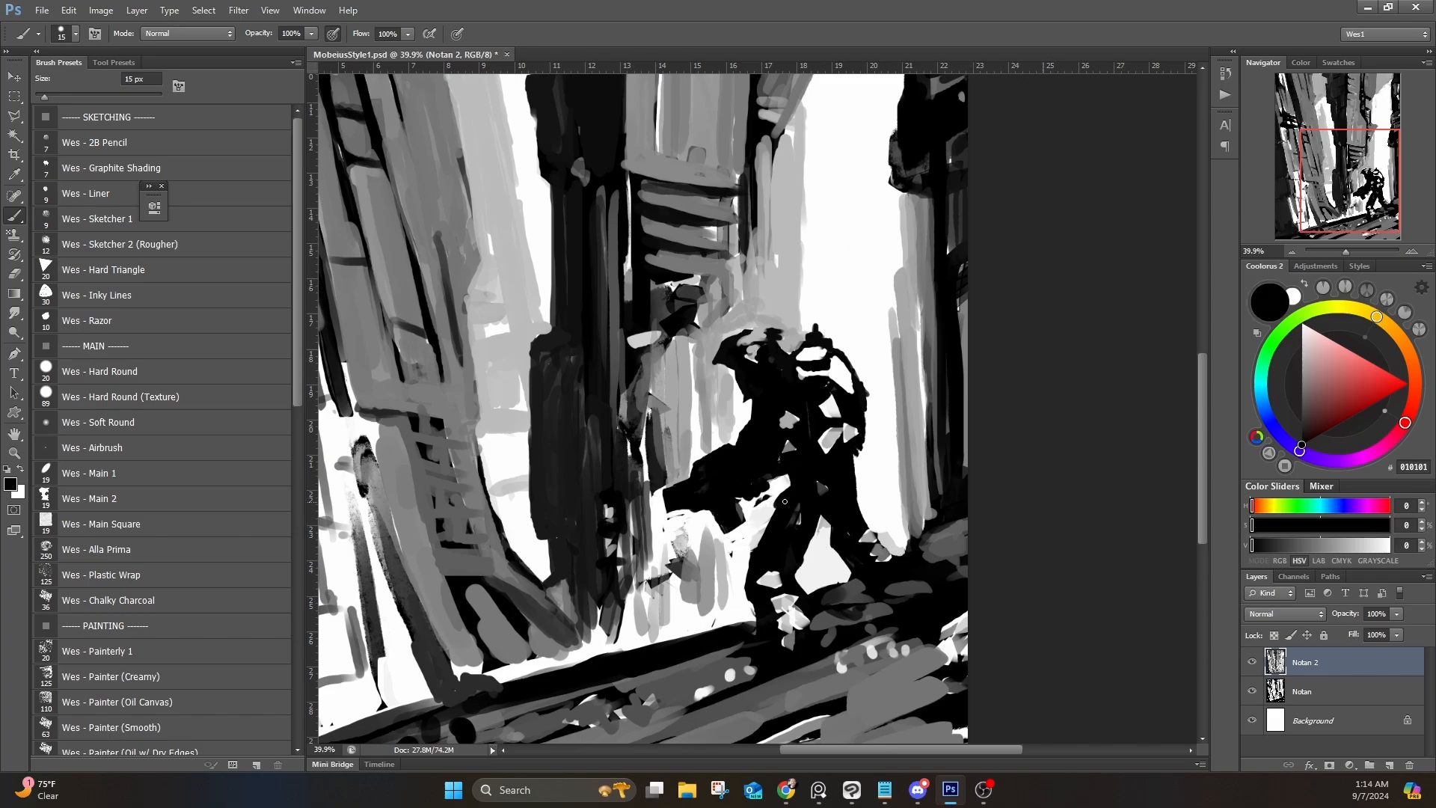
# Step: Extend the light facets on the figure's front foot and fill the light spots around its hips and thighs with black
pyautogui.keyDown('alt'); pyautogui.click(793, 604); pyautogui.keyUp('alt')
pyautogui.keyDown('alt'); pyautogui.click(757, 550); pyautogui.keyUp('alt')
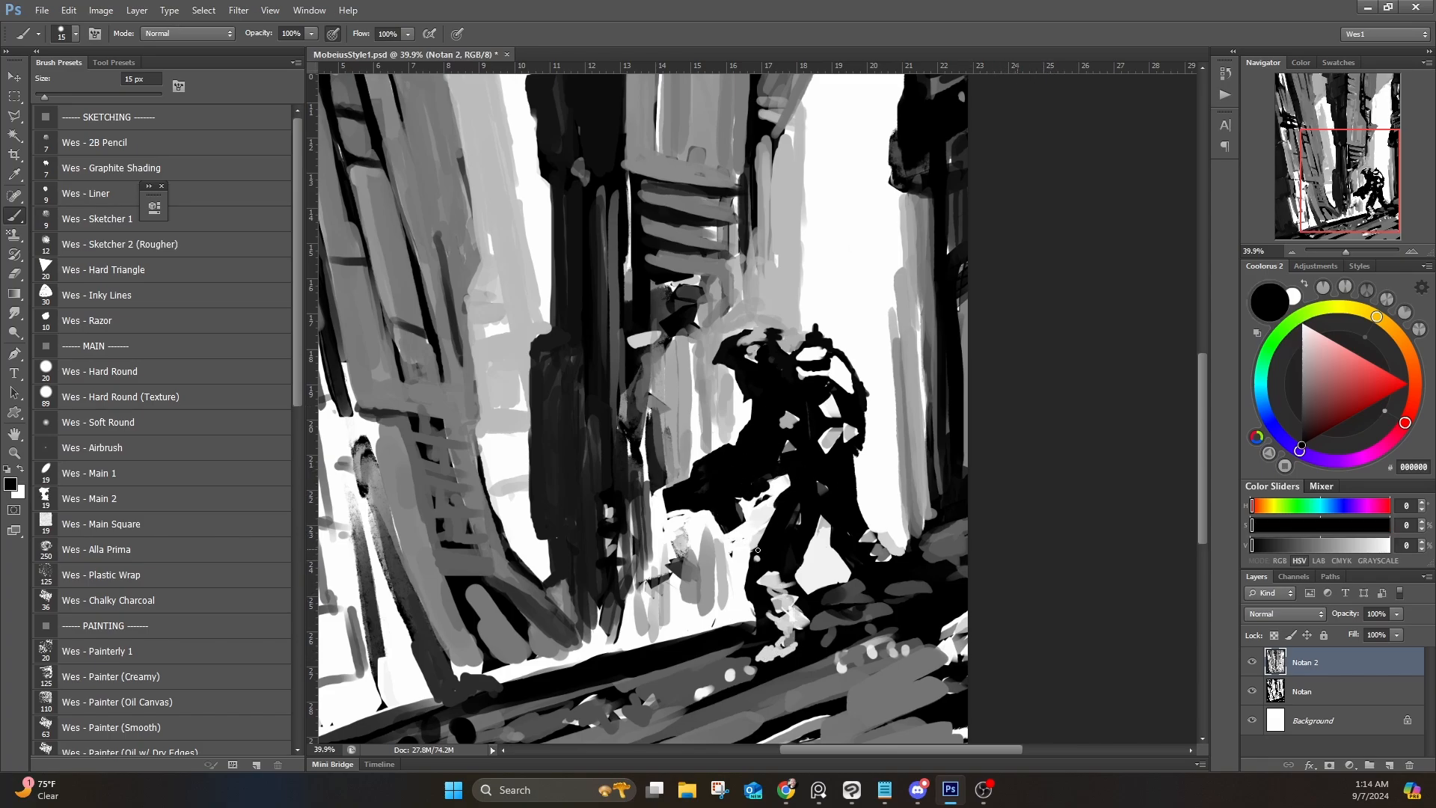
pyautogui.keyDown('alt'); pyautogui.click(777, 497); pyautogui.keyUp('alt')
pyautogui.moveTo(784, 485)
pyautogui.mouseDown()
pyautogui.moveTo(714, 498)
pyautogui.moveTo(709, 533)
pyautogui.mouseUp()
pyautogui.keyDown('alt'); pyautogui.click(789, 497); pyautogui.keyUp('alt')
pyautogui.keyDown('alt'); pyautogui.click(715, 497); pyautogui.keyUp('alt')
pyautogui.moveTo(729, 546); pyautogui.dragTo(741, 523)
pyautogui.moveTo(741, 494); pyautogui.dragTo(740, 502)
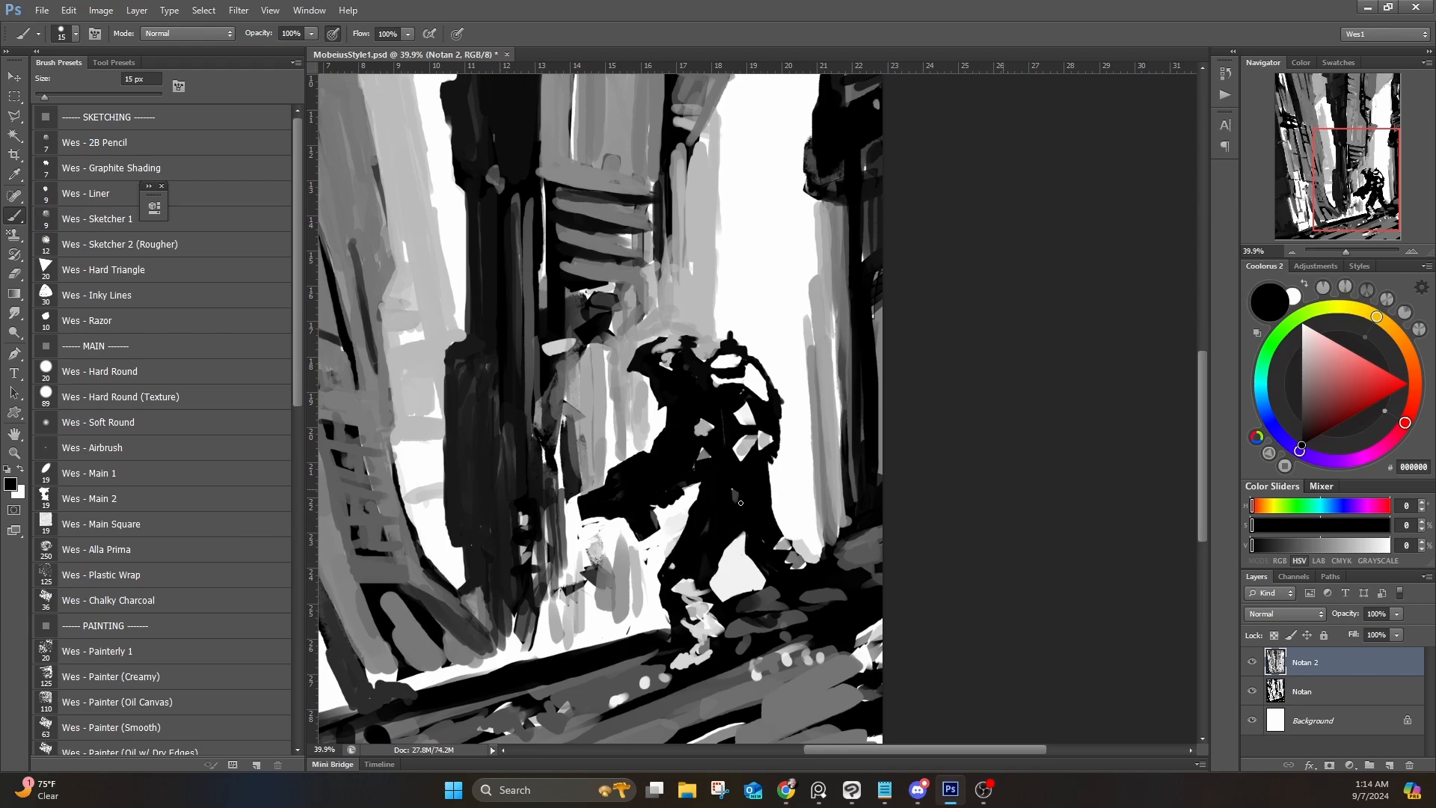
# Step: Paint a light facet on the figure's helmet and detail the backpack's frame with white and black (000000) strokes
pyautogui.keyDown('alt'); pyautogui.click(683, 329); pyautogui.keyUp('alt')
pyautogui.moveTo(670, 340); pyautogui.dragTo(682, 339)
pyautogui.moveTo(733, 418)
pyautogui.mouseDown()
pyautogui.moveTo(706, 381)
pyautogui.moveTo(722, 404)
pyautogui.moveTo(712, 417)
pyautogui.mouseUp()
pyautogui.keyDown('alt'); pyautogui.click(707, 389); pyautogui.keyUp('alt')
pyautogui.moveTo(729, 396)
pyautogui.mouseDown()
pyautogui.moveTo(740, 407)
pyautogui.moveTo(723, 372)
pyautogui.moveTo(721, 385)
pyautogui.mouseUp()
pyautogui.keyDown('alt'); pyautogui.click(730, 350); pyautogui.keyUp('alt')
pyautogui.moveTo(709, 391); pyautogui.dragTo(721, 397)
pyautogui.moveTo(717, 404)
pyautogui.mouseDown()
pyautogui.moveTo(720, 422)
pyautogui.moveTo(744, 406)
pyautogui.mouseUp()
pyautogui.keyDown('alt'); pyautogui.click(737, 413); pyautogui.keyUp('alt')
pyautogui.moveTo(751, 423); pyautogui.dragTo(740, 416)
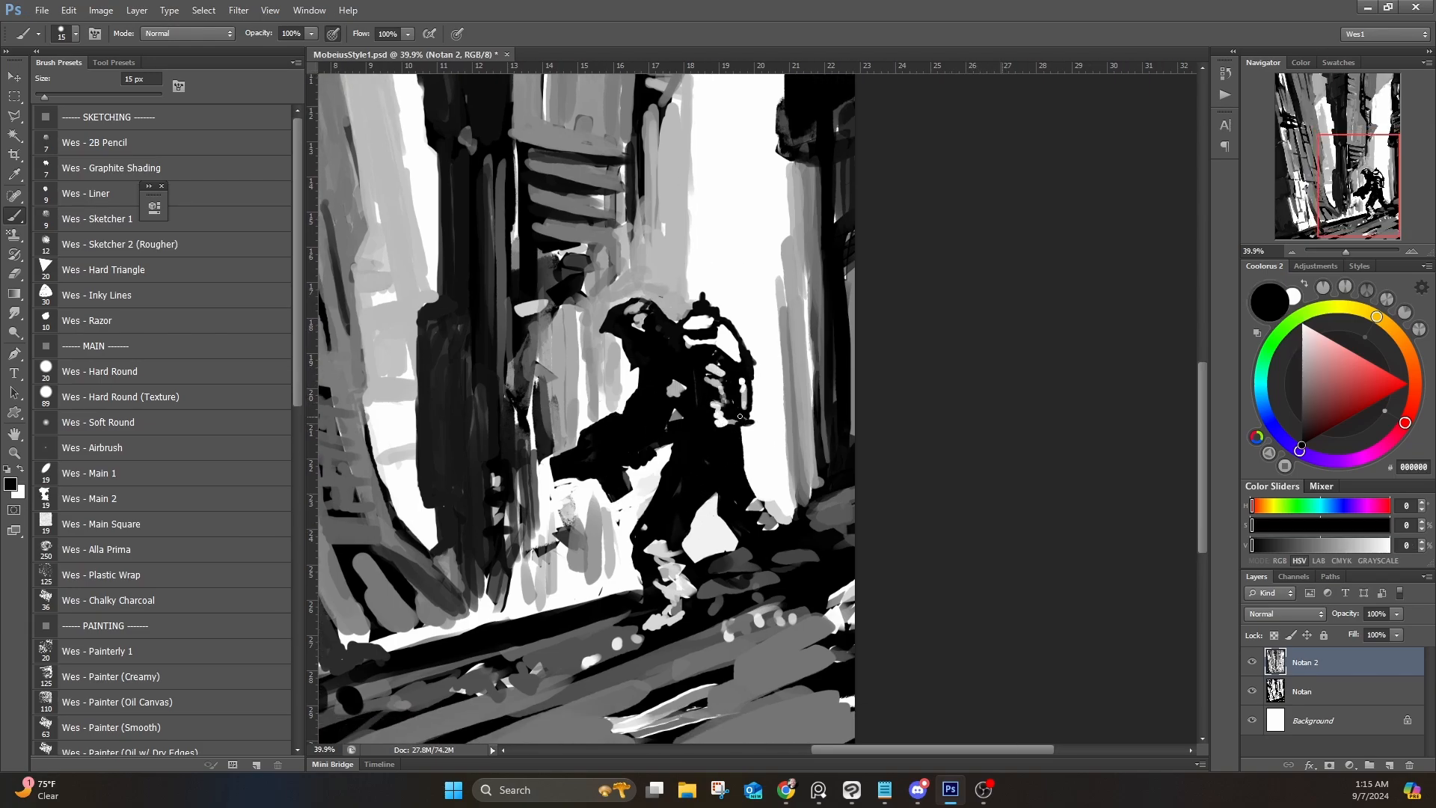
# Step: Paint light facets on the figure's rear foot and lower leg
pyautogui.moveTo(754, 480)
pyautogui.mouseDown()
pyautogui.moveTo(786, 518)
pyautogui.moveTo(770, 515)
pyautogui.moveTo(776, 532)
pyautogui.mouseUp()
pyautogui.keyDown('alt'); pyautogui.click(775, 492); pyautogui.keyUp('alt')
pyautogui.moveTo(776, 532); pyautogui.dragTo(771, 541)
pyautogui.keyDown('alt'); pyautogui.click(752, 498); pyautogui.keyUp('alt')
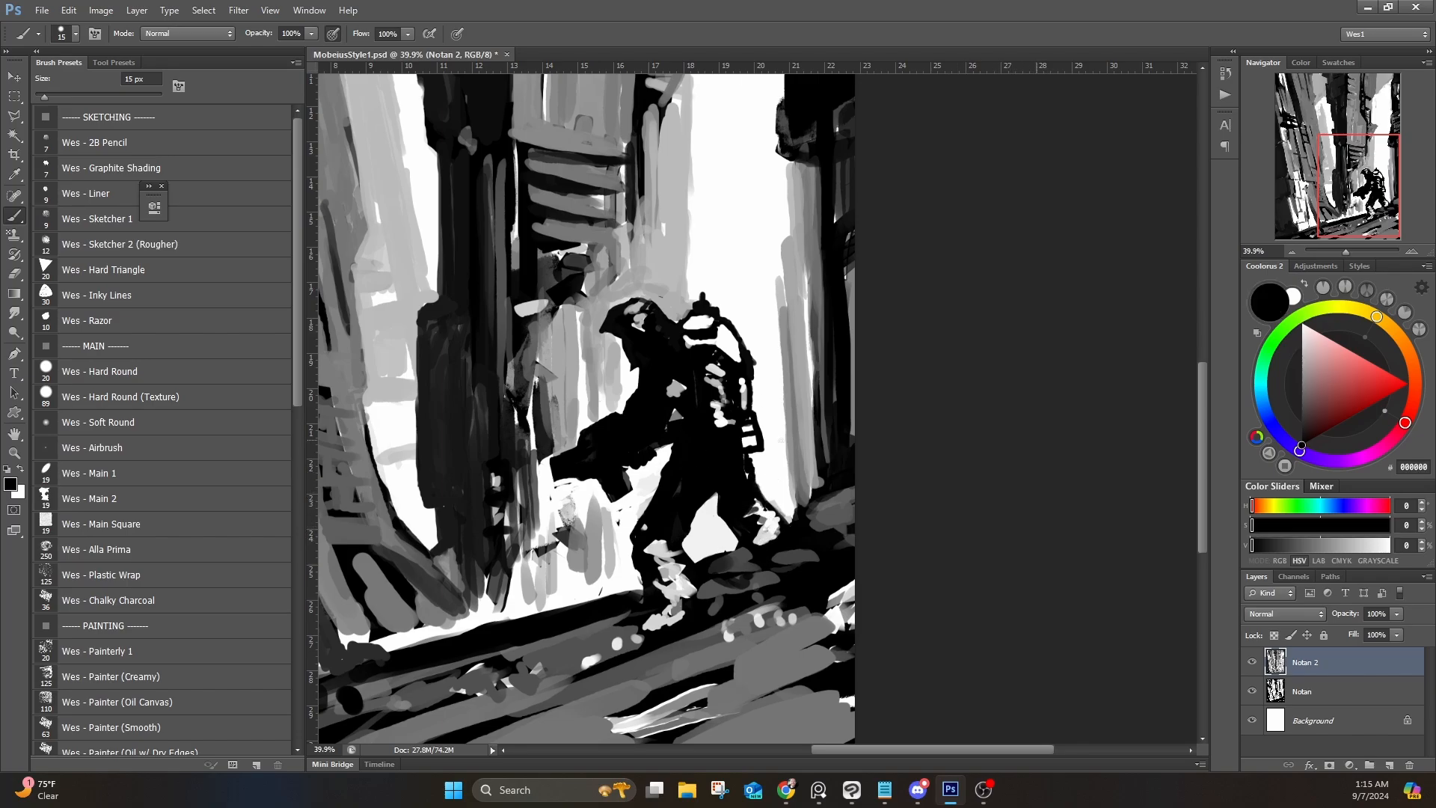
# Step: Lengthen the front end of the figure's forward arm and paint a light stroke along its upper edge
pyautogui.keyDown('alt'); pyautogui.click(727, 348); pyautogui.keyUp('alt')
pyautogui.keyDown('alt'); pyautogui.click(560, 456); pyautogui.keyUp('alt')
pyautogui.keyDown('alt'); pyautogui.click(608, 402); pyautogui.keyUp('alt')
pyautogui.moveTo(589, 434); pyautogui.dragTo(614, 420)
pyautogui.keyDown('alt'); pyautogui.click(718, 327); pyautogui.keyUp('alt')
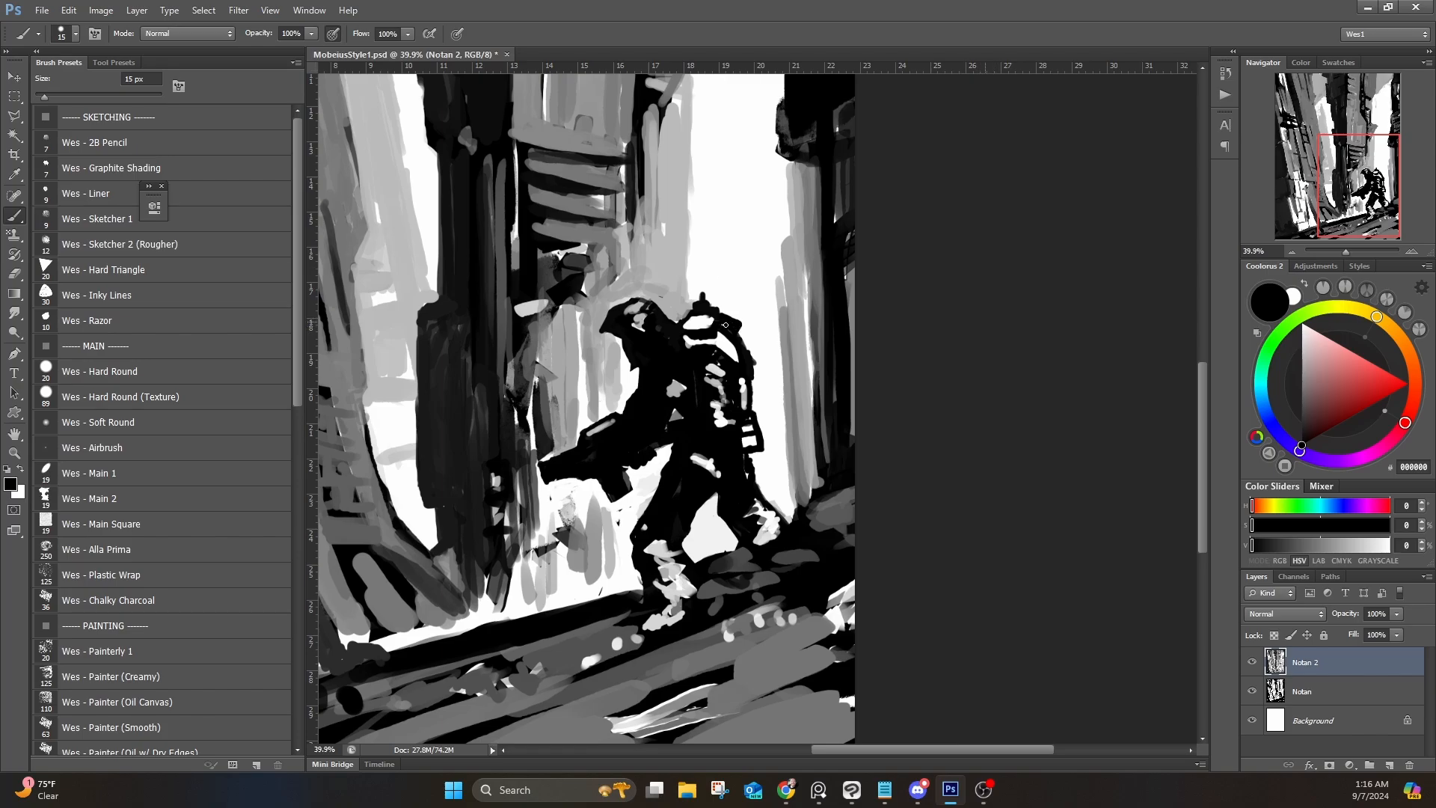
# Step: Reshape the top of the backpack and the helmet outline, and touch up the light facet on the upper arm
pyautogui.keyDown('alt'); pyautogui.click(683, 315); pyautogui.keyUp('alt')
pyautogui.keyDown('alt'); pyautogui.click(712, 289); pyautogui.keyUp('alt')
pyautogui.moveTo(700, 293); pyautogui.dragTo(601, 330)
pyautogui.keyDown('alt'); pyautogui.click(614, 290); pyautogui.keyUp('alt')
pyautogui.moveTo(629, 296); pyautogui.dragTo(648, 295)
pyautogui.keyDown('alt'); pyautogui.click(642, 355); pyautogui.keyUp('alt')
pyautogui.keyDown('alt'); pyautogui.click(659, 381); pyautogui.keyUp('alt')
pyautogui.moveTo(666, 384); pyautogui.dragTo(677, 398)
# Step: Refine the grey background strokes between the dark trunk and the figure's forward arm
pyautogui.keyDown('alt'); pyautogui.click(559, 421); pyautogui.keyUp('alt')
pyautogui.moveTo(552, 440); pyautogui.dragTo(538, 542)
pyautogui.moveTo(531, 423); pyautogui.dragTo(536, 450)
pyautogui.moveTo(537, 378)
pyautogui.mouseDown()
pyautogui.moveTo(549, 444)
pyautogui.moveTo(561, 350)
pyautogui.mouseUp()
# Step: Extend the vertical grey and dark strokes of the distant column above the figure's head
pyautogui.moveTo(643, 246); pyautogui.dragTo(643, 322)
pyautogui.keyDown('alt'); pyautogui.click(658, 177); pyautogui.keyUp('alt')
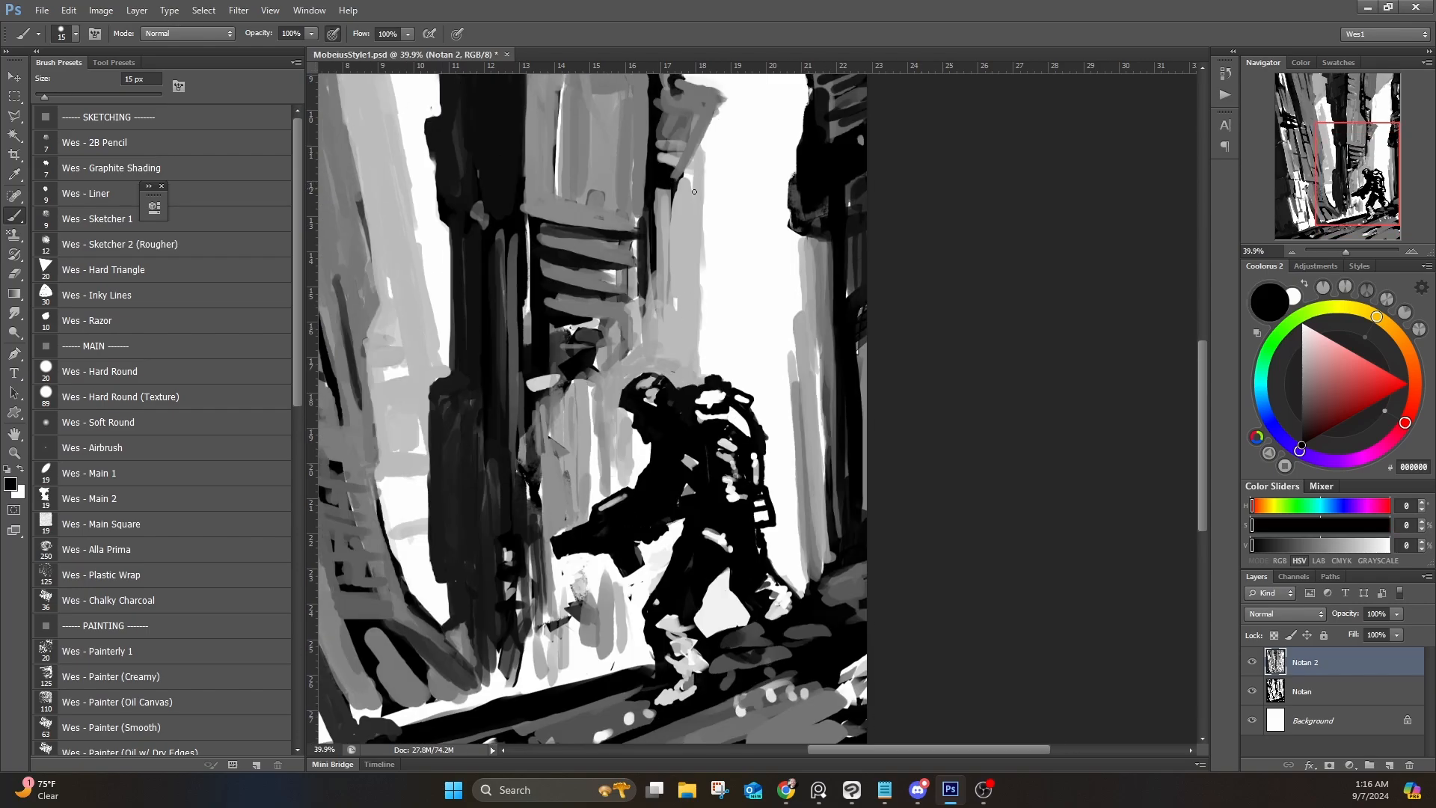
pyautogui.keyDown('alt'); pyautogui.click(676, 196); pyautogui.keyUp('alt')
pyautogui.moveTo(672, 169); pyautogui.dragTo(653, 353)
pyautogui.keyDown('alt'); pyautogui.click(643, 275); pyautogui.keyUp('alt')
pyautogui.moveTo(633, 262)
pyautogui.mouseDown()
pyautogui.moveTo(630, 335)
pyautogui.moveTo(654, 274)
pyautogui.moveTo(696, 281)
pyautogui.moveTo(662, 346)
pyautogui.moveTo(643, 514)
pyautogui.mouseUp()
pyautogui.keyDown('alt'); pyautogui.click(701, 265); pyautogui.keyUp('alt')
pyautogui.keyDown('alt'); pyautogui.click(673, 276); pyautogui.keyUp('alt')
pyautogui.keyDown('alt'); pyautogui.click(647, 365); pyautogui.keyUp('alt')
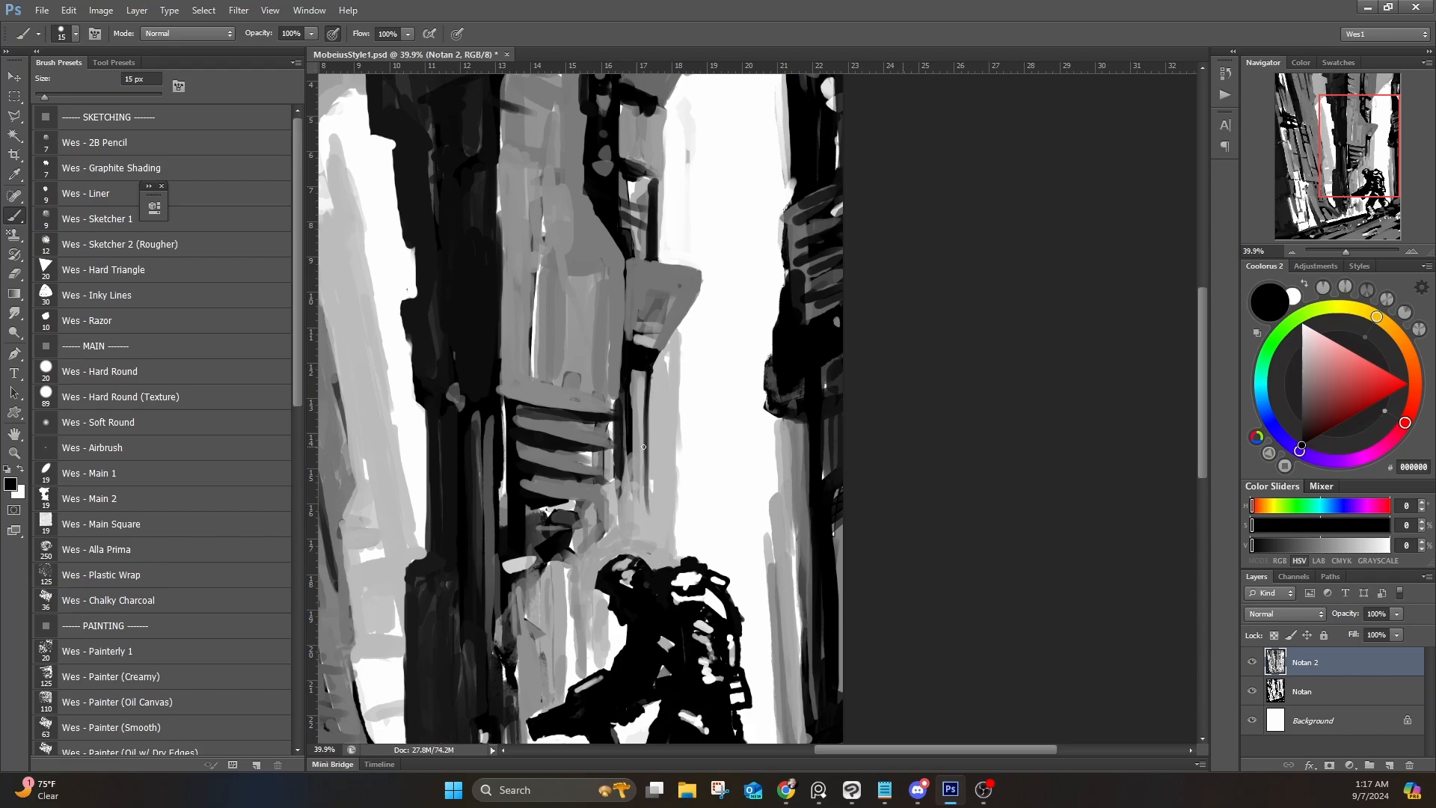
pyautogui.keyDown('alt'); pyautogui.click(629, 400); pyautogui.keyUp('alt')
pyautogui.moveTo(673, 178); pyautogui.dragTo(629, 548)
pyautogui.keyDown('alt'); pyautogui.click(630, 420); pyautogui.keyUp('alt')
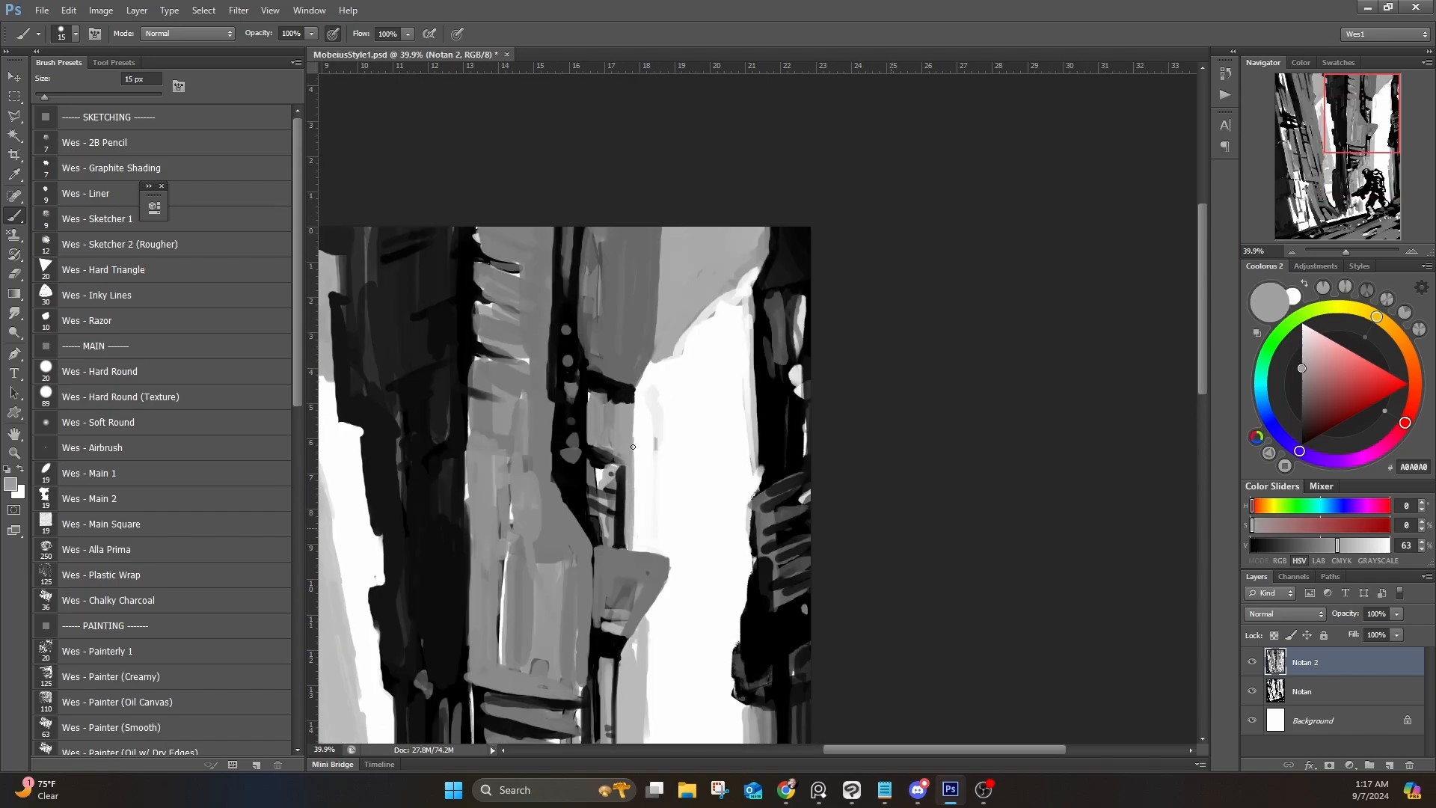
# Step: Touch up the upper part of the distant column with grey (A0A0A0) and black (000000) strokes
pyautogui.moveTo(635, 371); pyautogui.dragTo(639, 356)
pyautogui.keyDown('alt'); pyautogui.click(584, 299); pyautogui.keyUp('alt')
pyautogui.keyDown('alt'); pyautogui.click(570, 261); pyautogui.keyUp('alt')
pyautogui.moveTo(570, 231); pyautogui.dragTo(566, 321)
pyautogui.keyDown('alt'); pyautogui.click(572, 311); pyautogui.keyUp('alt')
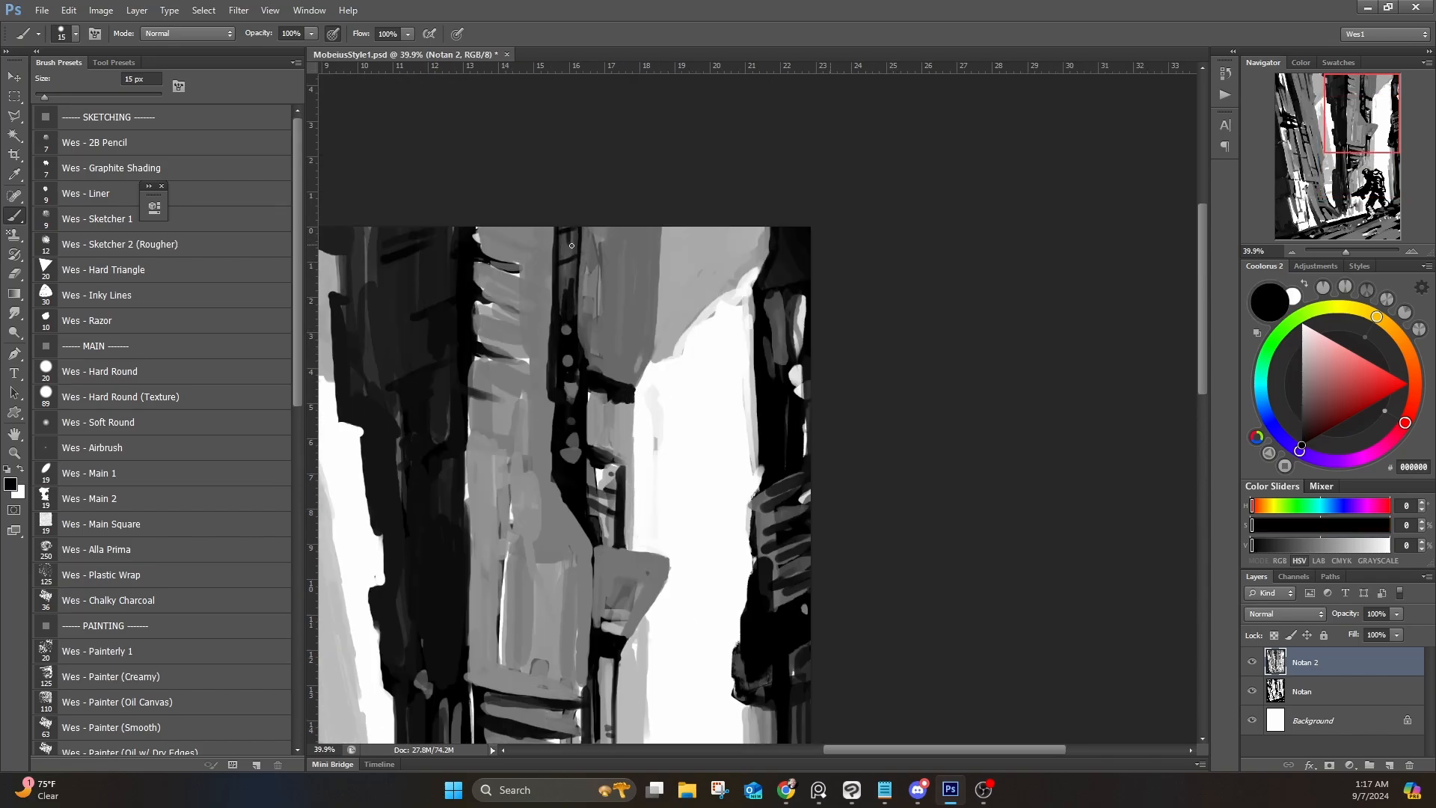
pyautogui.keyDown('alt'); pyautogui.click(541, 383); pyautogui.keyUp('alt')
pyautogui.keyDown('alt'); pyautogui.click(536, 382); pyautogui.keyUp('alt')
pyautogui.moveTo(527, 375); pyautogui.dragTo(527, 396)
# Step: Break up the figure's backpack and front leg with small sampled black (000000) and light strokes
pyautogui.moveTo(779, 408); pyautogui.dragTo(710, 410)
pyautogui.moveTo(673, 569); pyautogui.dragTo(697, 435)
pyautogui.moveTo(783, 484); pyautogui.dragTo(815, 486)
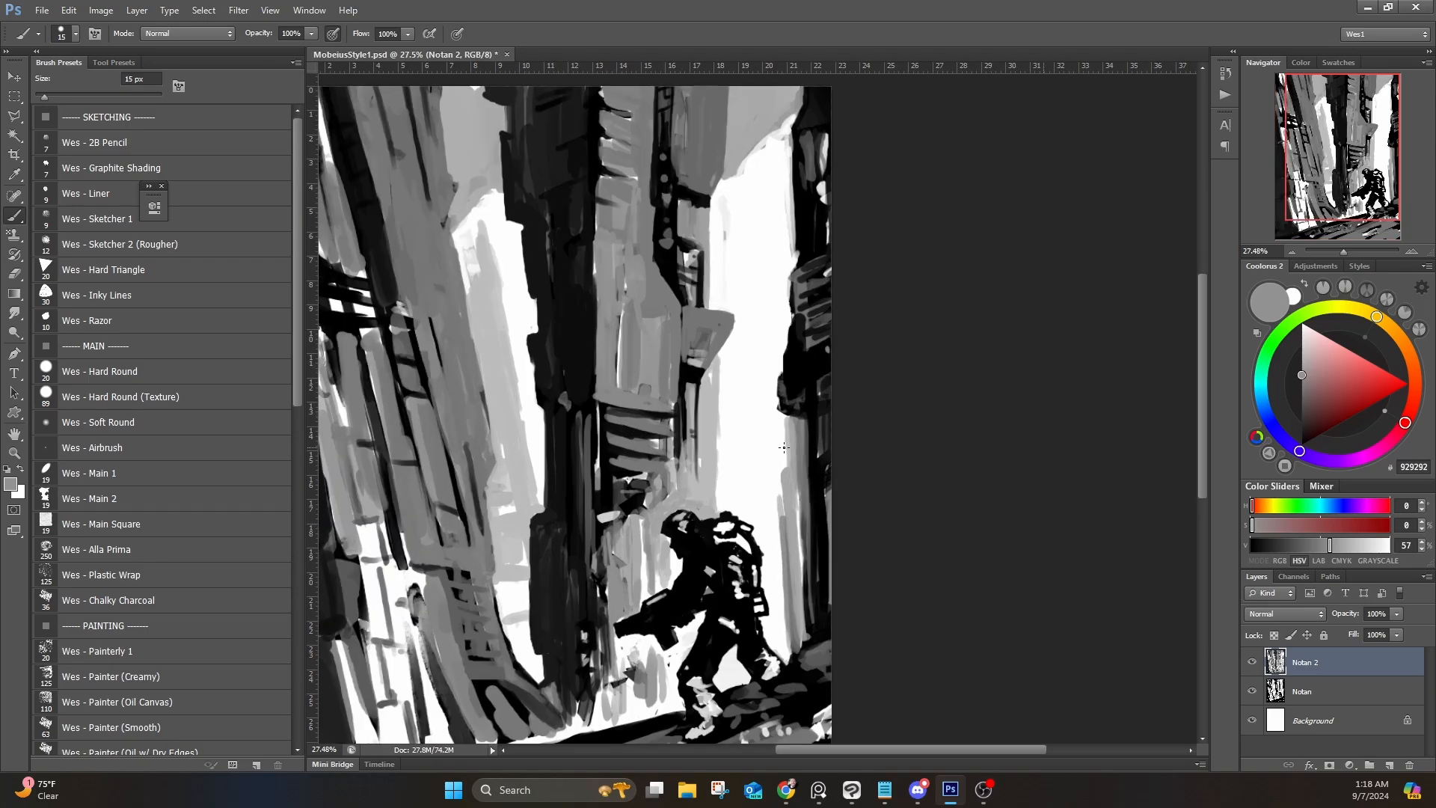
pyautogui.keyDown('alt'); pyautogui.click(732, 540); pyautogui.keyUp('alt')
pyautogui.moveTo(745, 548); pyautogui.dragTo(726, 528)
pyautogui.moveTo(703, 700); pyautogui.dragTo(697, 660)
pyautogui.moveTo(696, 672); pyautogui.dragTo(706, 674)
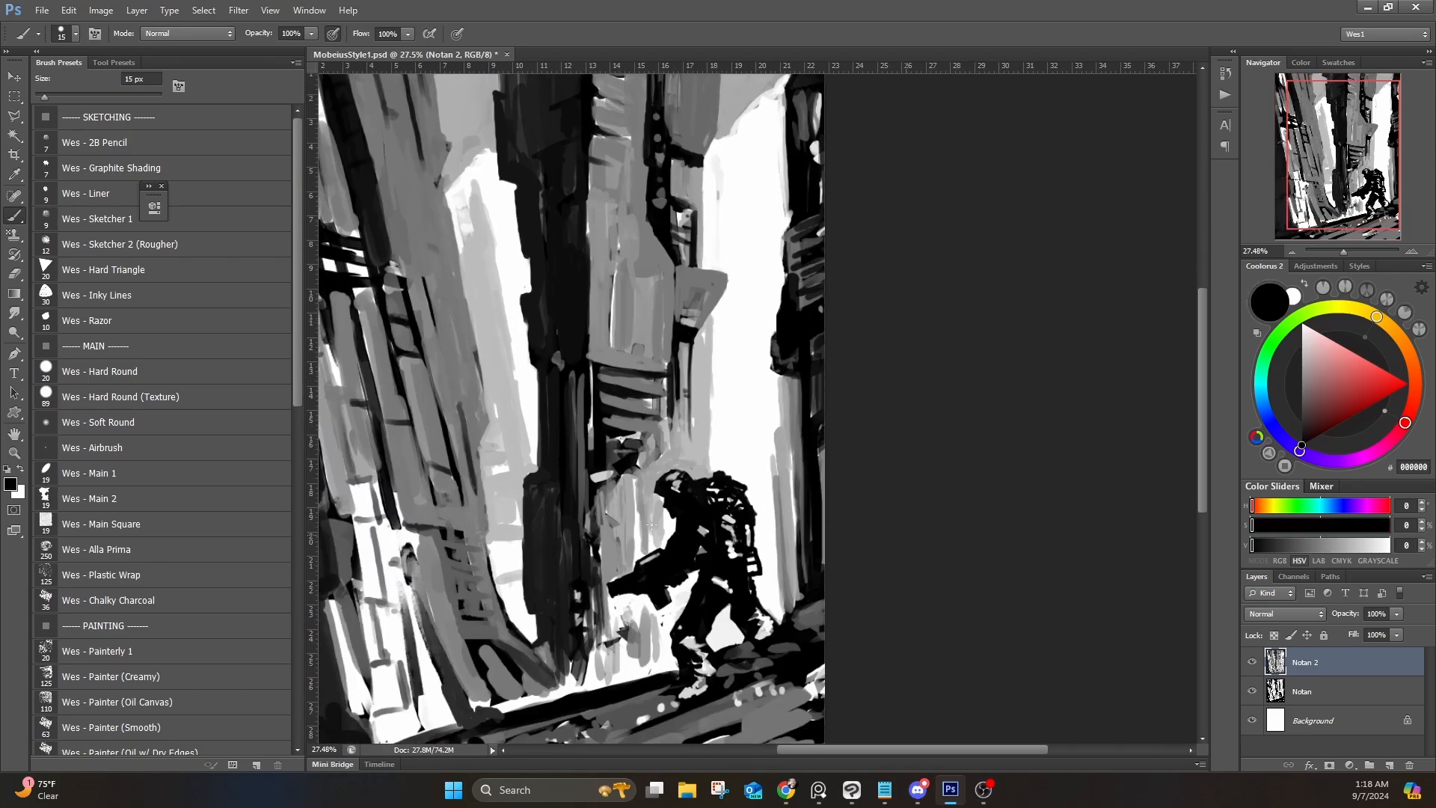
pyautogui.moveTo(623, 596); pyautogui.dragTo(630, 602)
pyautogui.keyDown('alt'); pyautogui.click(748, 480); pyautogui.keyUp('alt')
pyautogui.keyDown('alt'); pyautogui.click(740, 510); pyautogui.keyUp('alt')
pyautogui.moveTo(733, 486); pyautogui.dragTo(759, 506)
# Step: Examine the whole composition, comparing it with the Notan 2 layer hidden and shown
pyautogui.moveTo(641, 488); pyautogui.dragTo(729, 406)
pyautogui.moveTo(740, 340); pyautogui.dragTo(687, 401)
pyautogui.moveTo(739, 423); pyautogui.dragTo(695, 452)
pyautogui.moveTo(674, 449); pyautogui.dragTo(710, 481)
pyautogui.hotkey('alt', 'Tab')
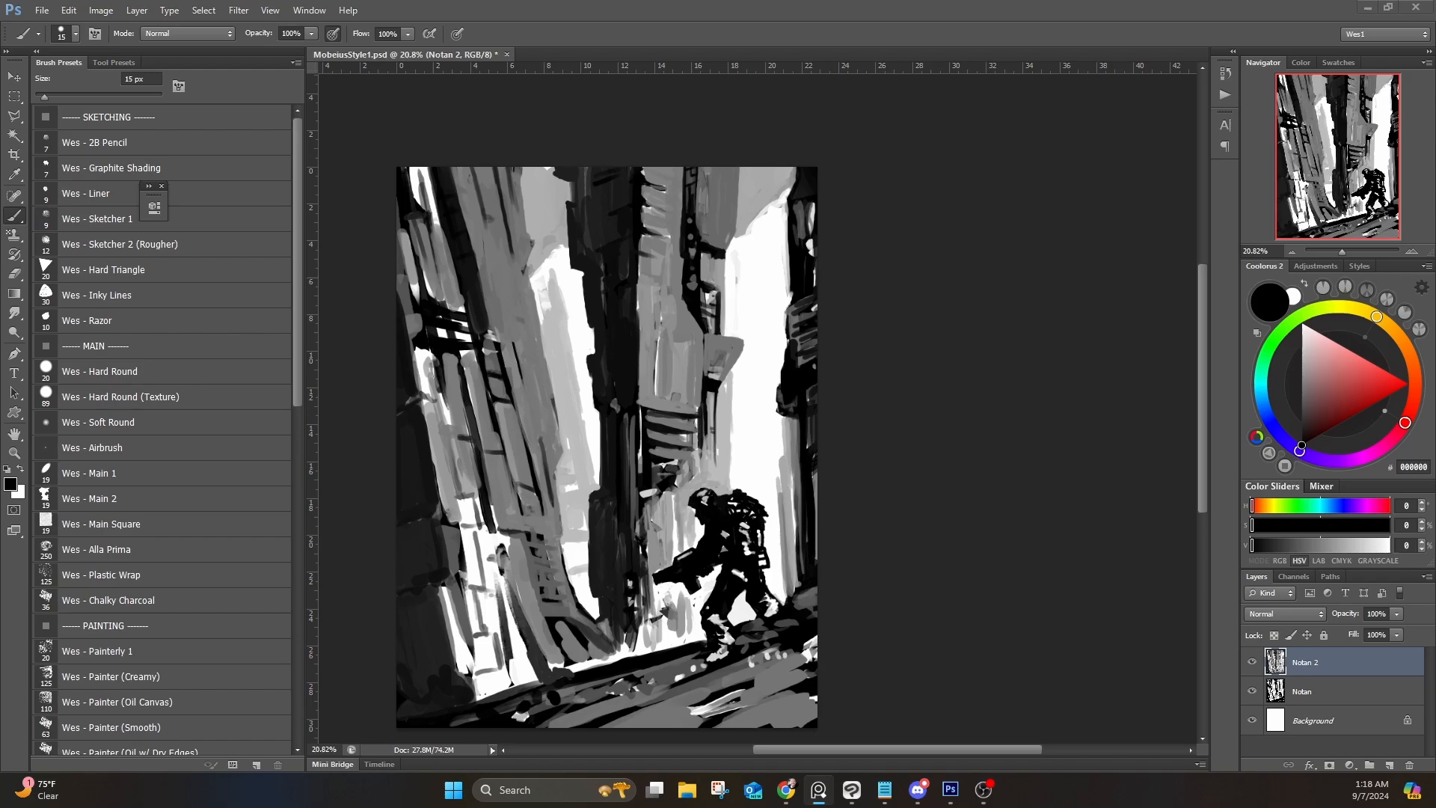
pyautogui.moveTo(587, 397); pyautogui.dragTo(550, 384)
pyautogui.moveTo(582, 370); pyautogui.dragTo(703, 339)
pyautogui.click(1253, 664)
pyautogui.click(1252, 664)
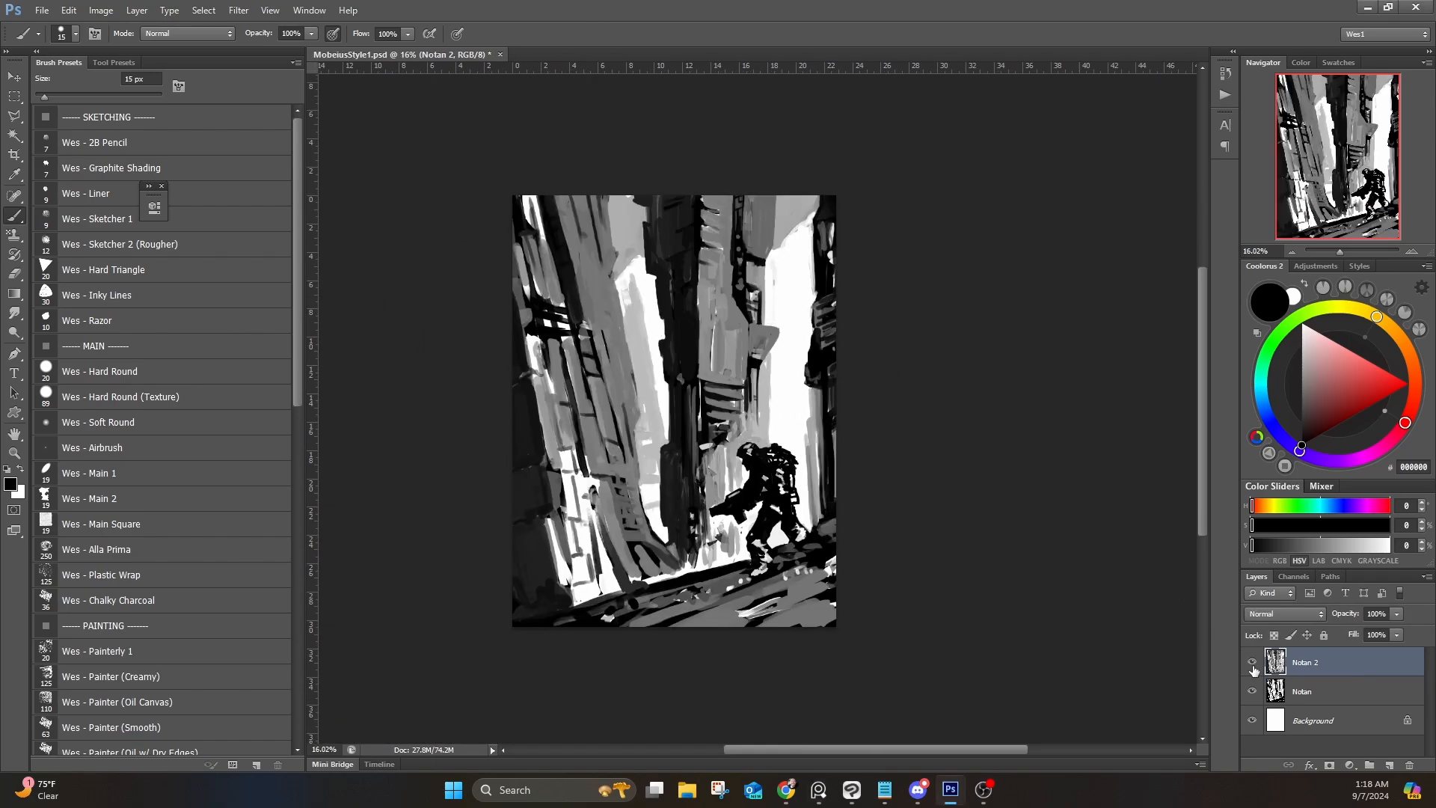
# Step: Create a layer group named Thumbnail
pyautogui.click(1369, 764)
pyautogui.doubleClick(1307, 655)
pyautogui.write('Thumbnail')
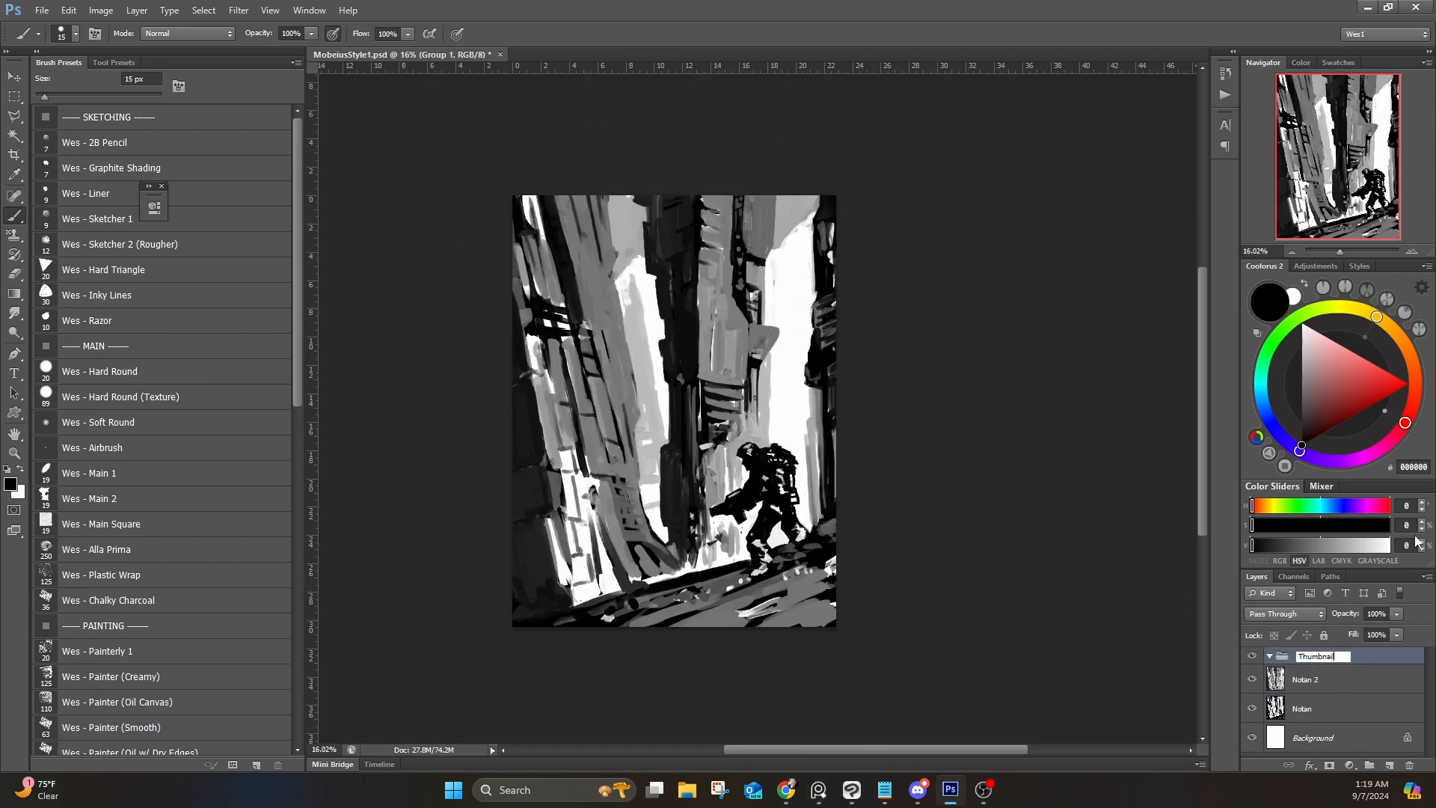
pyautogui.press('Return')
# Step: Move the Notan 2 and Notan layers into the Thumbnail group, collapse the group and save the file
pyautogui.click(1339, 680)
pyautogui.keyDown('shift'); pyautogui.click(1331, 707); pyautogui.keyUp('shift')
pyautogui.moveTo(1332, 706); pyautogui.dragTo(1298, 657)
pyautogui.click(1269, 656)
pyautogui.click(42, 10)
pyautogui.click(65, 182)
pyautogui.moveTo(734, 427); pyautogui.dragTo(774, 438)
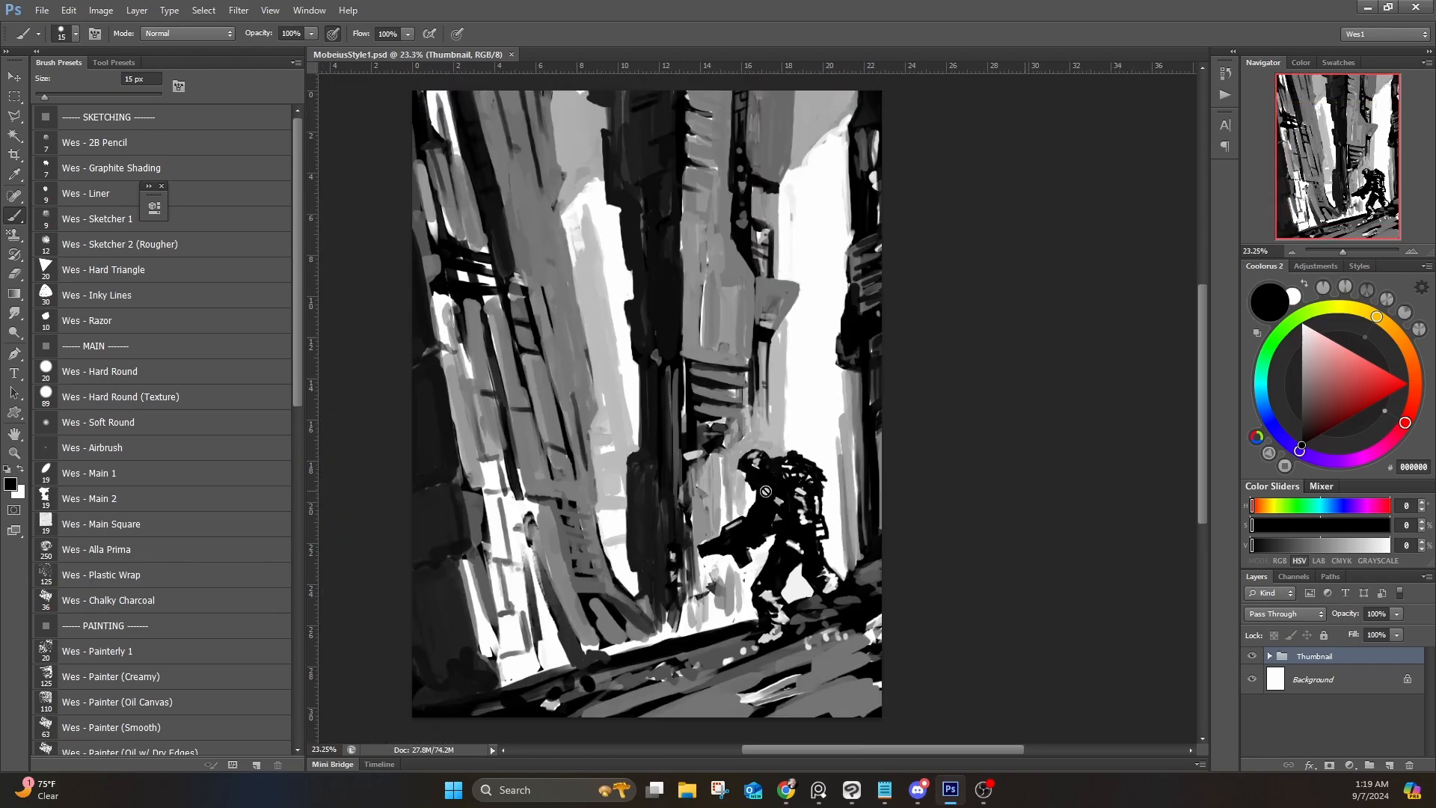
# Step: Add a new layer named Soldier above the Thumbnail group
pyautogui.moveTo(1200, 346)
pyautogui.mouseDown()
pyautogui.moveTo(1199, 329)
pyautogui.moveTo(1197, 371)
pyautogui.mouseUp()
pyautogui.moveTo(734, 397); pyautogui.dragTo(841, 382)
pyautogui.click(1389, 765)
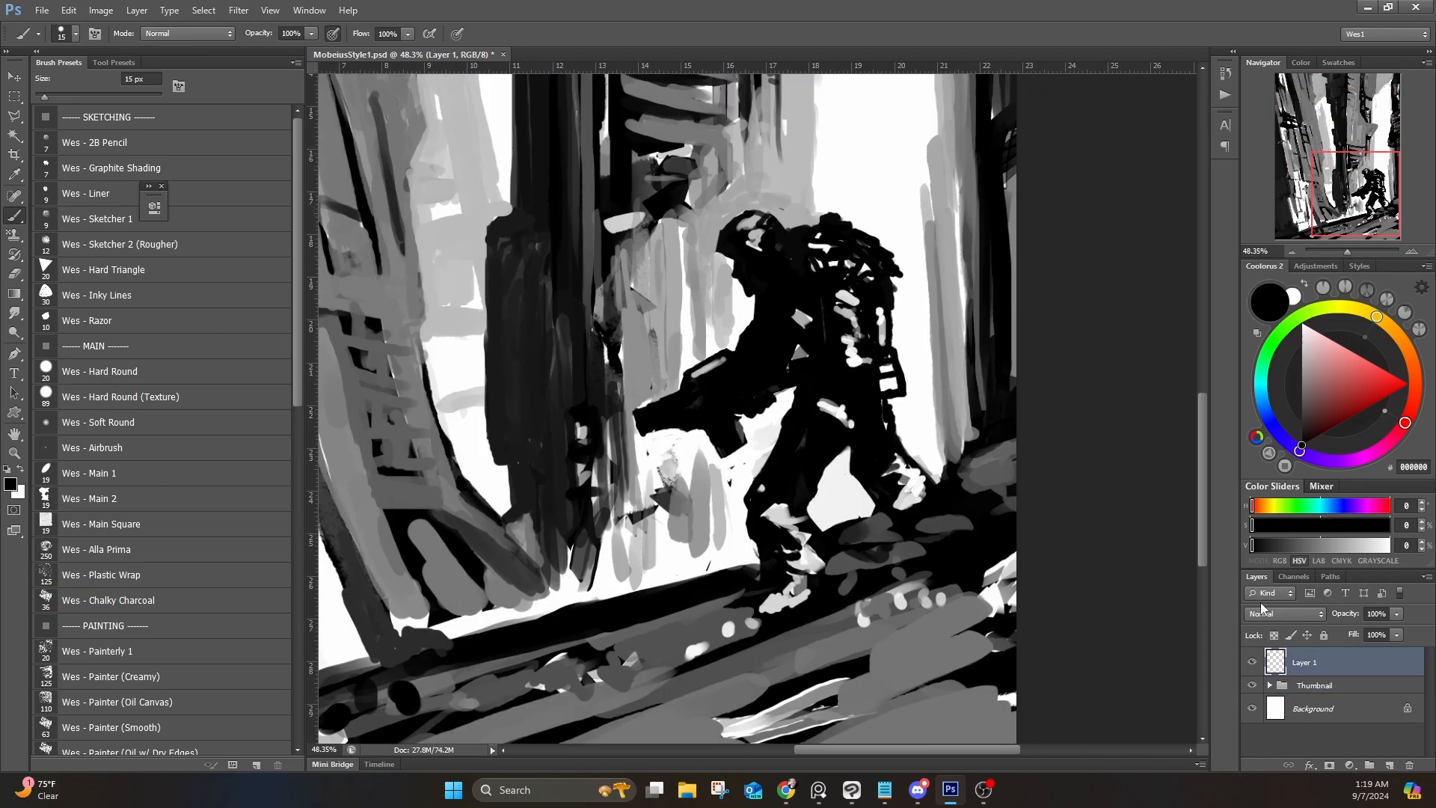
pyautogui.doubleClick(1308, 662)
pyautogui.write('Soldier')
pyautogui.press('Return')
# Step: Block in the soldier's face with light grey and the helmet with dark grey (383838), reducing the brush to 8 px
pyautogui.moveTo(830, 312); pyautogui.dragTo(861, 314)
pyautogui.keyDown('alt'); pyautogui.click(638, 267); pyautogui.keyUp('alt')
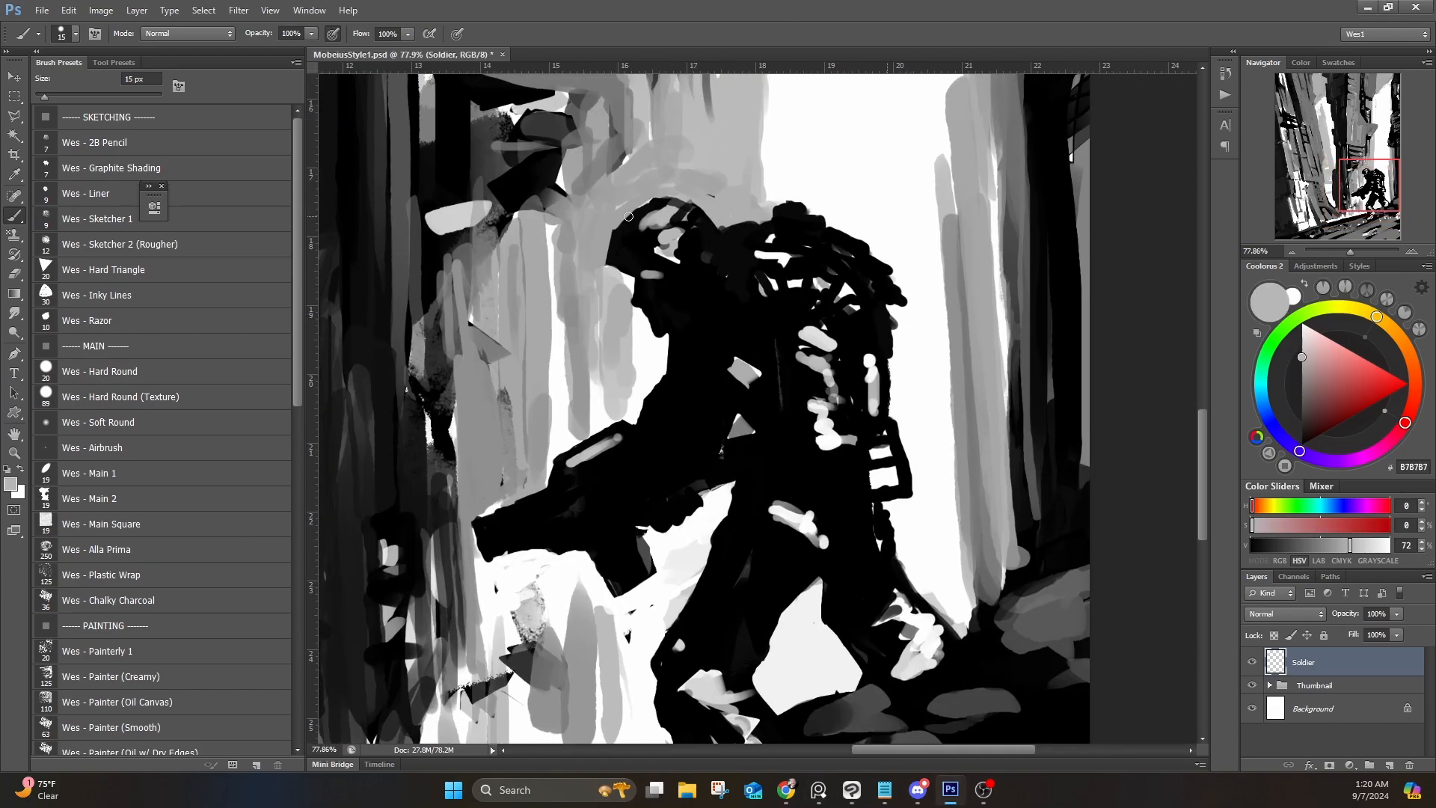
pyautogui.moveTo(665, 288)
pyautogui.mouseDown()
pyautogui.moveTo(655, 322)
pyautogui.moveTo(620, 247)
pyautogui.moveTo(659, 222)
pyautogui.moveTo(648, 250)
pyautogui.moveTo(672, 255)
pyautogui.mouseUp()
pyautogui.keyDown('alt'); pyautogui.click(647, 281); pyautogui.keyUp('alt')
pyautogui.keyDown('alt'); pyautogui.click(622, 251); pyautogui.keyUp('alt')
pyautogui.keyDown('alt'); pyautogui.click(775, 196); pyautogui.keyUp('alt')
pyautogui.moveTo(684, 204)
pyautogui.mouseDown()
pyautogui.moveTo(762, 220)
pyautogui.moveTo(696, 273)
pyautogui.moveTo(708, 267)
pyautogui.mouseUp()
pyautogui.keyDown('alt'); pyautogui.click(700, 221); pyautogui.keyUp('alt')
pyautogui.keyDown('alt'); pyautogui.click(656, 224); pyautogui.keyUp('alt')
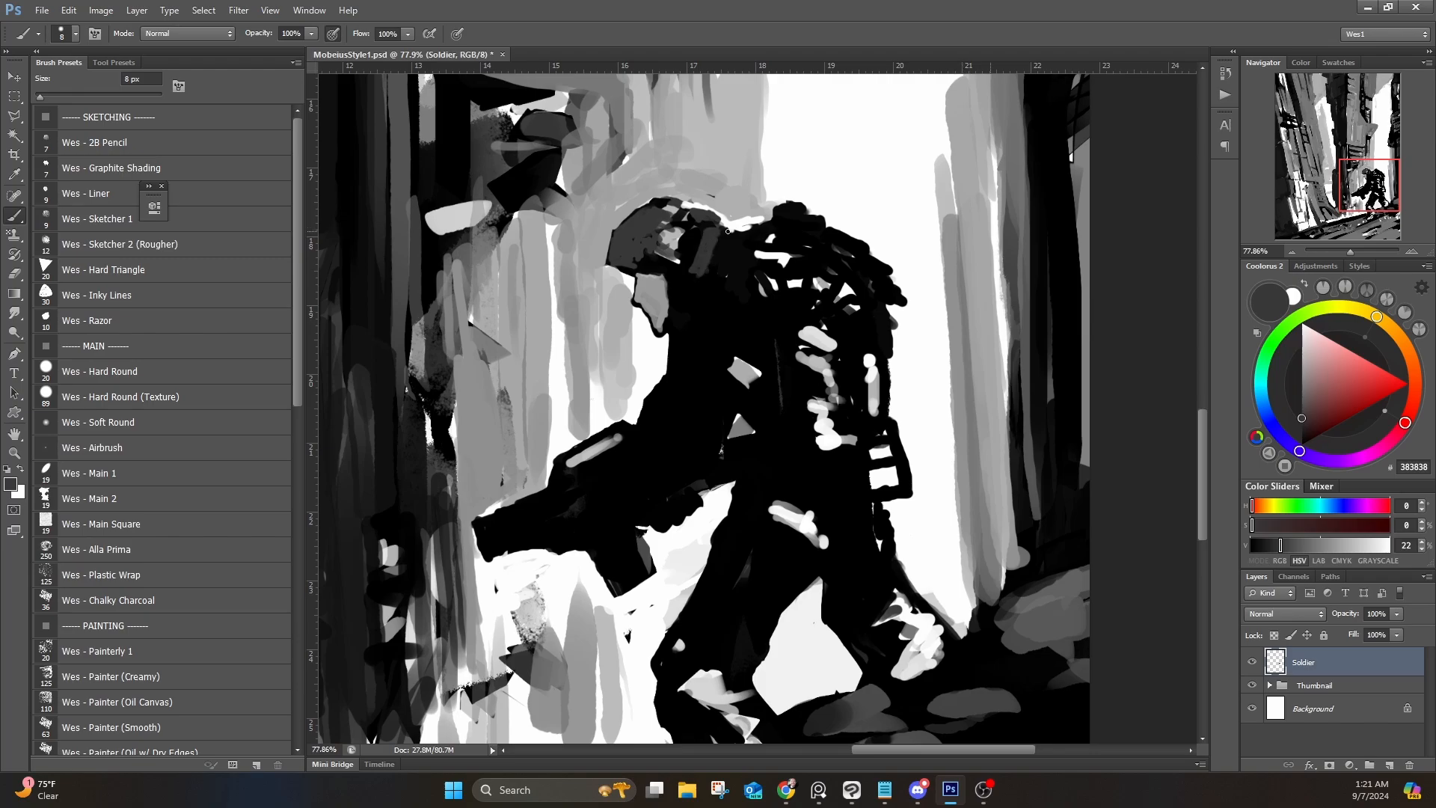
# Step: Detail the soldier's facial features, helmet spots and earpiece with a 6 px brush, using black (050505) and sampled greys
pyautogui.keyDown('alt'); pyautogui.click(749, 369); pyautogui.keyUp('alt')
pyautogui.keyDown('alt'); pyautogui.click(662, 322); pyautogui.keyUp('alt')
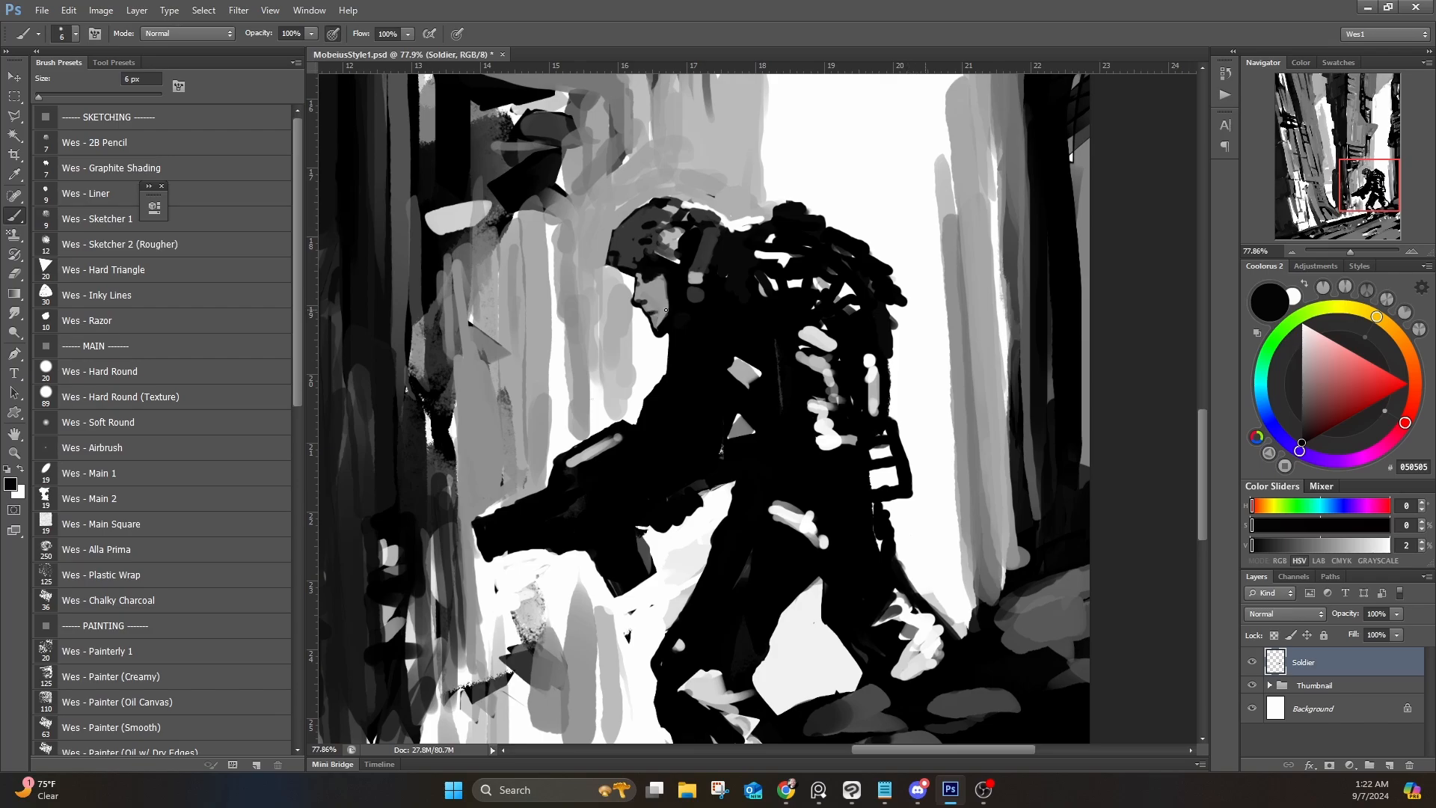
pyautogui.moveTo(690, 288); pyautogui.dragTo(693, 298)
pyautogui.keyDown('alt'); pyautogui.click(683, 295); pyautogui.keyUp('alt')
pyautogui.moveTo(699, 289); pyautogui.dragTo(699, 298)
pyautogui.keyDown('alt'); pyautogui.click(705, 248); pyautogui.keyUp('alt')
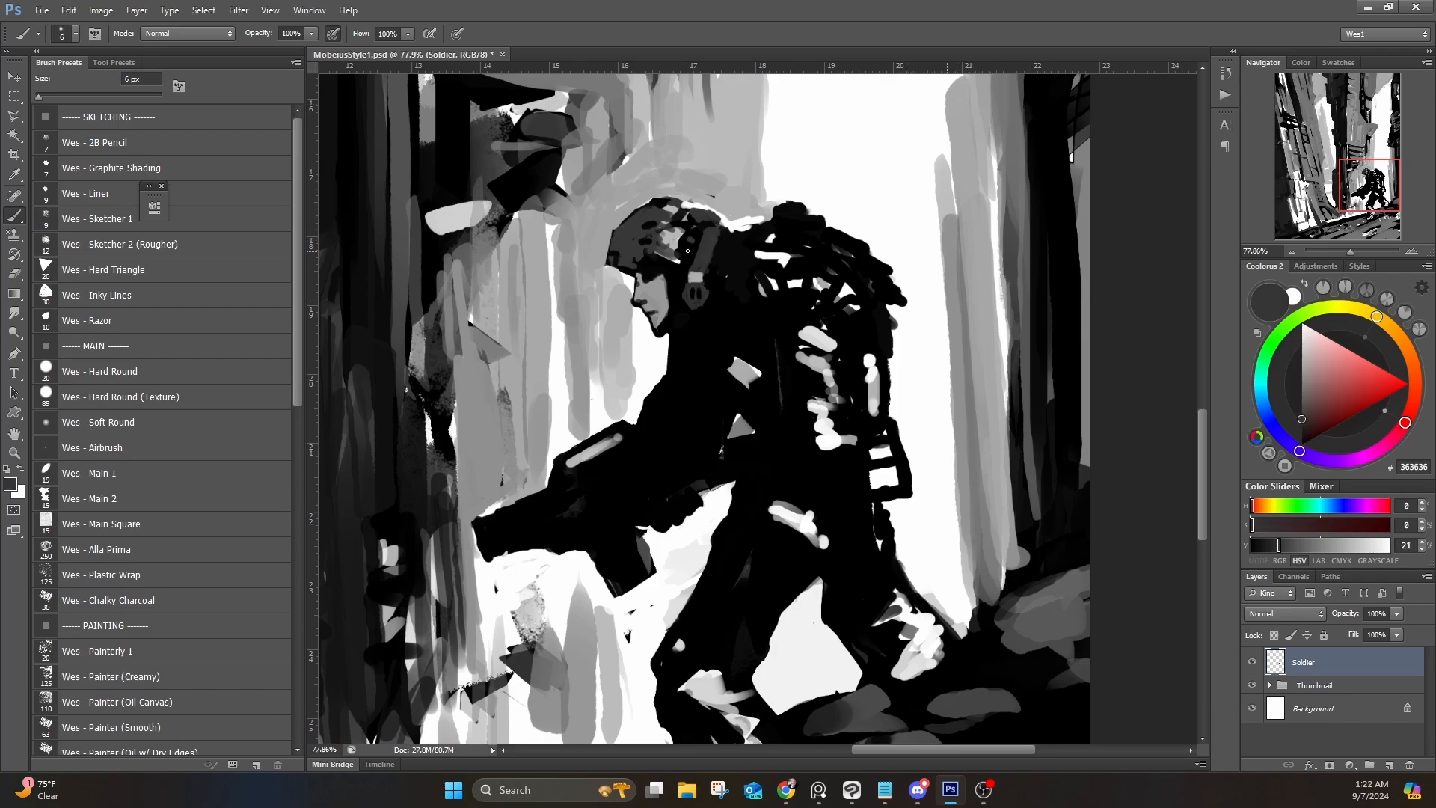
# Step: Clean up the outline of the soldier's helmet with sampled background and dark tones
pyautogui.keyDown('alt'); pyautogui.click(688, 206); pyautogui.keyUp('alt')
pyautogui.keyDown('alt'); pyautogui.click(636, 211); pyautogui.keyUp('alt')
pyautogui.keyDown('alt'); pyautogui.click(602, 248); pyautogui.keyUp('alt')
pyautogui.moveTo(733, 172)
pyautogui.mouseDown()
pyautogui.moveTo(664, 222)
pyautogui.moveTo(735, 264)
pyautogui.mouseUp()
pyautogui.keyDown('alt'); pyautogui.click(637, 288); pyautogui.keyUp('alt')
# Step: Sketch dark grey lines on the soldier's shoulder and paint a white (FFFFFF) arc across the backpack above it
pyautogui.moveTo(692, 285)
pyautogui.mouseDown()
pyautogui.moveTo(729, 274)
pyautogui.moveTo(673, 318)
pyautogui.moveTo(723, 296)
pyautogui.moveTo(707, 340)
pyautogui.moveTo(673, 359)
pyautogui.moveTo(696, 374)
pyautogui.moveTo(741, 320)
pyautogui.moveTo(734, 306)
pyautogui.moveTo(779, 321)
pyautogui.mouseUp()
pyautogui.keyDown('alt'); pyautogui.click(720, 259); pyautogui.keyUp('alt')
pyautogui.keyDown('alt'); pyautogui.click(699, 332); pyautogui.keyUp('alt')
pyautogui.keyDown('alt'); pyautogui.click(719, 302); pyautogui.keyUp('alt')
pyautogui.keyDown('alt'); pyautogui.click(737, 314); pyautogui.keyUp('alt')
pyautogui.keyDown('alt'); pyautogui.click(718, 300); pyautogui.keyUp('alt')
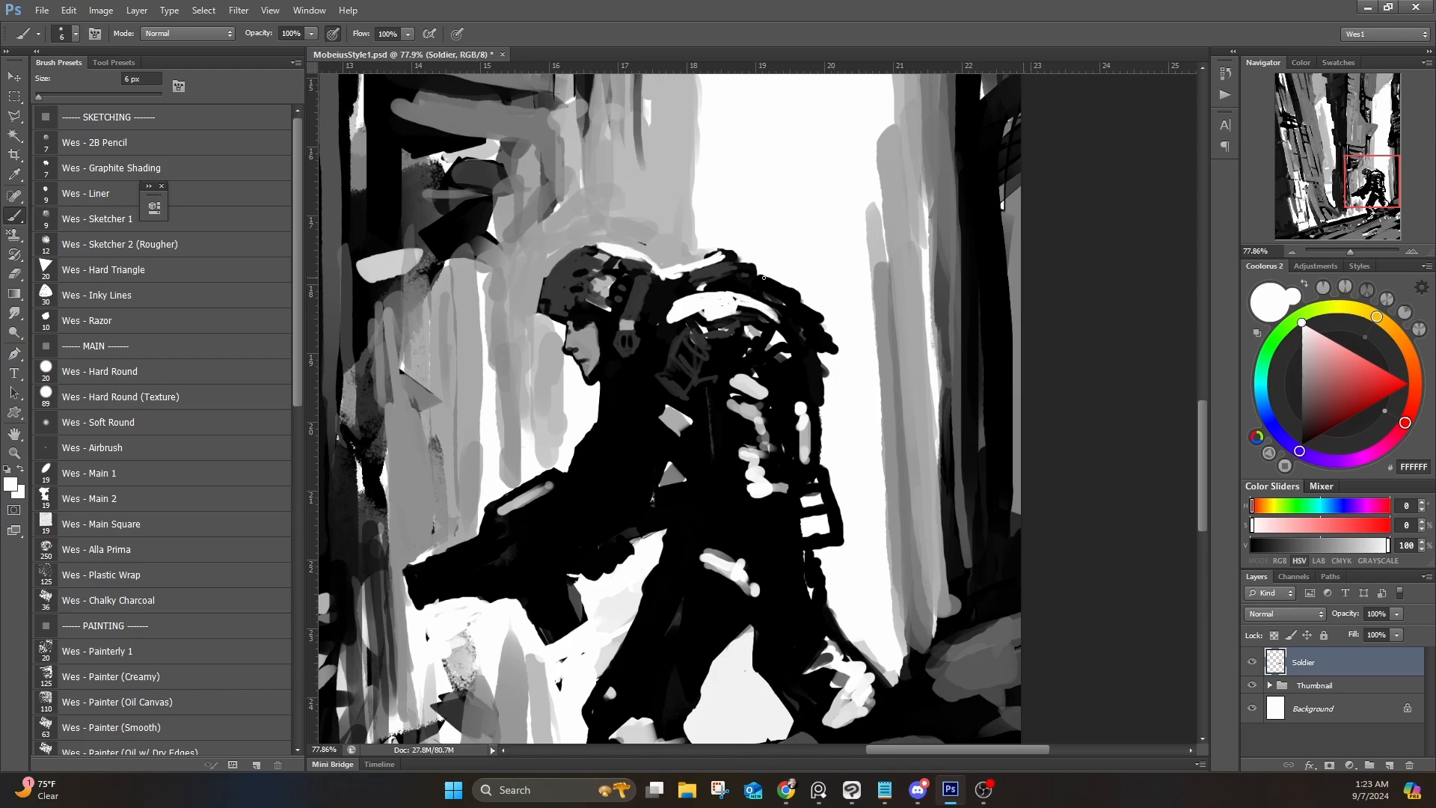
# Step: Define the backpack's curved upper frame with black (040404) lines and white (FFFFFF) gaps
pyautogui.keyDown('alt'); pyautogui.click(764, 277); pyautogui.keyUp('alt')
pyautogui.moveTo(742, 254)
pyautogui.mouseDown()
pyautogui.moveTo(770, 266)
pyautogui.moveTo(837, 348)
pyautogui.moveTo(792, 294)
pyautogui.mouseUp()
pyautogui.keyDown('alt'); pyautogui.click(841, 351); pyautogui.keyUp('alt')
pyautogui.keyDown('alt'); pyautogui.click(773, 281); pyautogui.keyUp('alt')
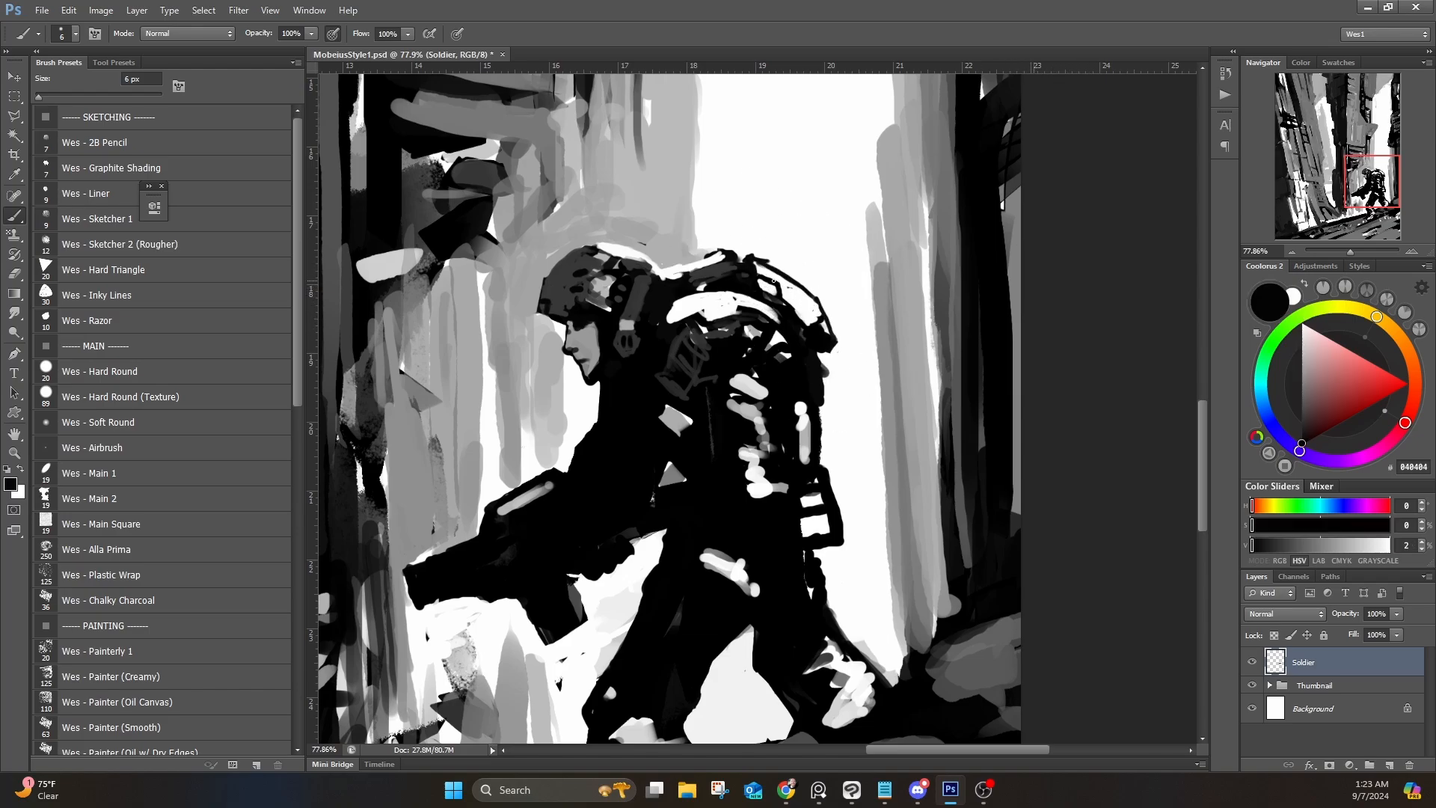
pyautogui.keyDown('alt'); pyautogui.click(796, 282); pyautogui.keyUp('alt')
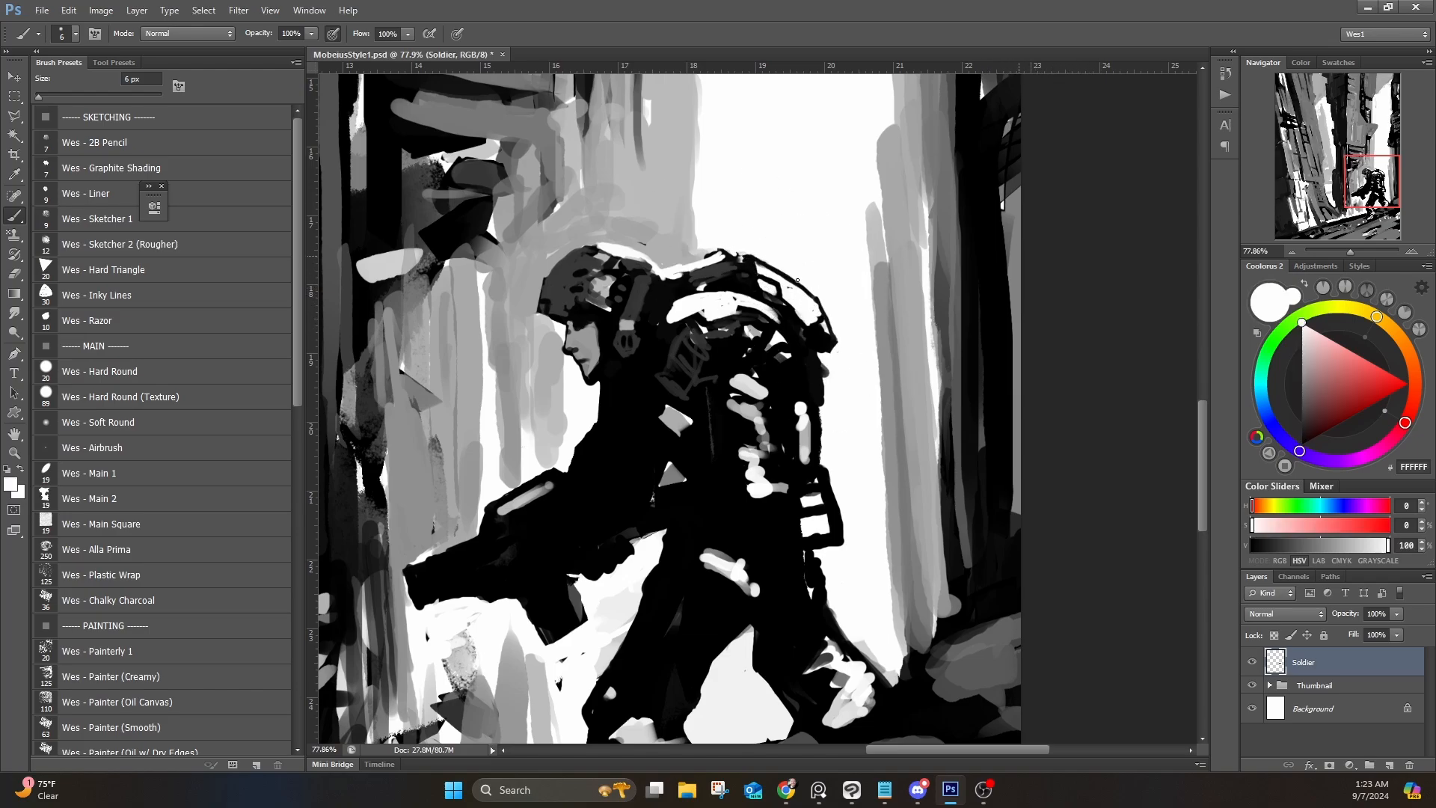
# Step: Fill the soldier's shoulder with dark grey (1A1A1A) using a 10 px brush and mark the white strip above it
pyautogui.keyDown('alt'); pyautogui.click(705, 346); pyautogui.keyUp('alt')
pyautogui.press(']')
pyautogui.press(']')
pyautogui.press(']')
pyautogui.press(']')
pyautogui.moveTo(714, 385)
pyautogui.mouseDown()
pyautogui.moveTo(778, 359)
pyautogui.moveTo(666, 372)
pyautogui.mouseUp()
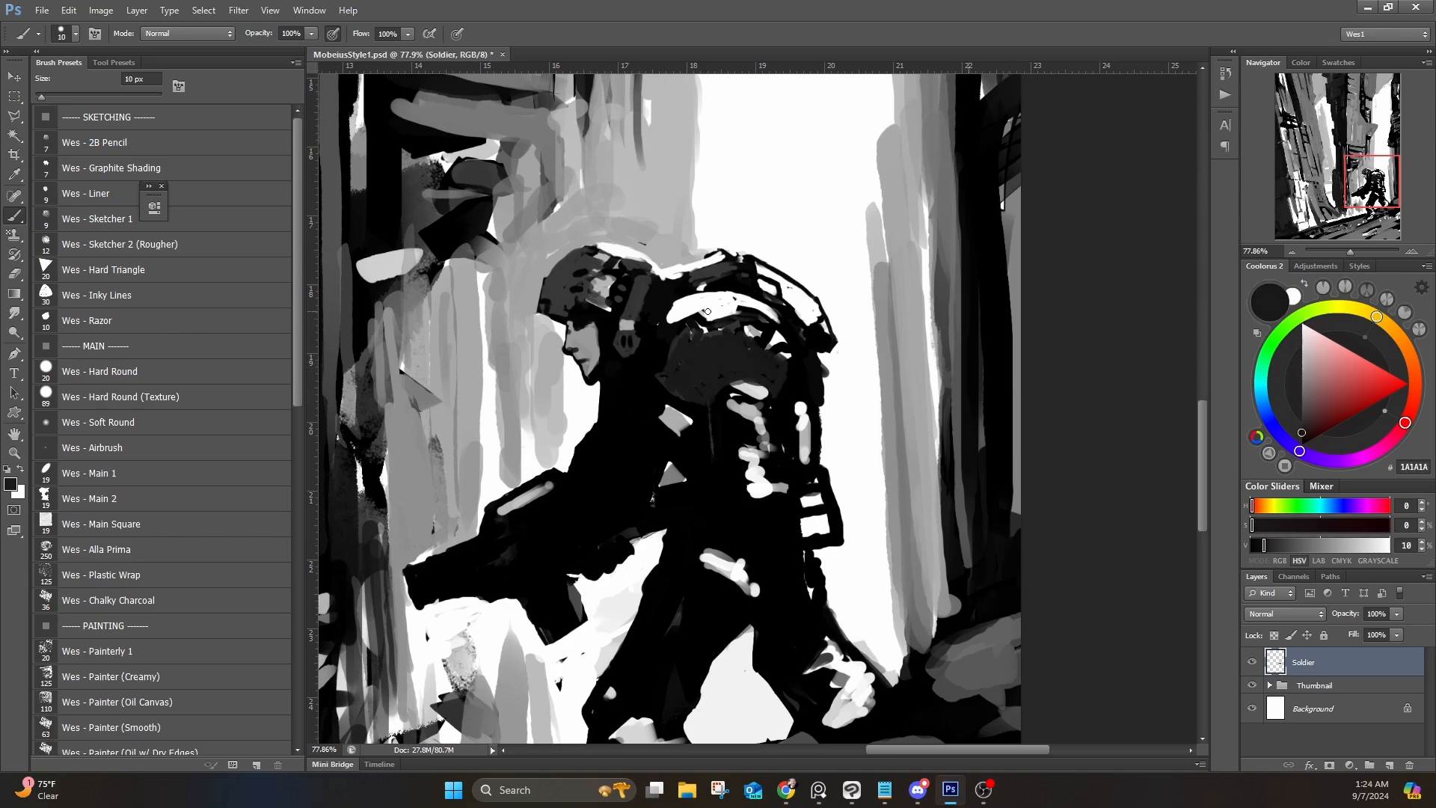
pyautogui.keyDown('alt'); pyautogui.click(701, 324); pyautogui.keyUp('alt')
pyautogui.click(743, 299)
# Step: Paint a curved grey (A5A5A5) collar rim behind the helmet and under the soldier's chin
pyautogui.keyDown('alt'); pyautogui.click(637, 293); pyautogui.keyUp('alt')
pyautogui.keyDown('alt'); pyautogui.click(626, 325); pyautogui.keyUp('alt')
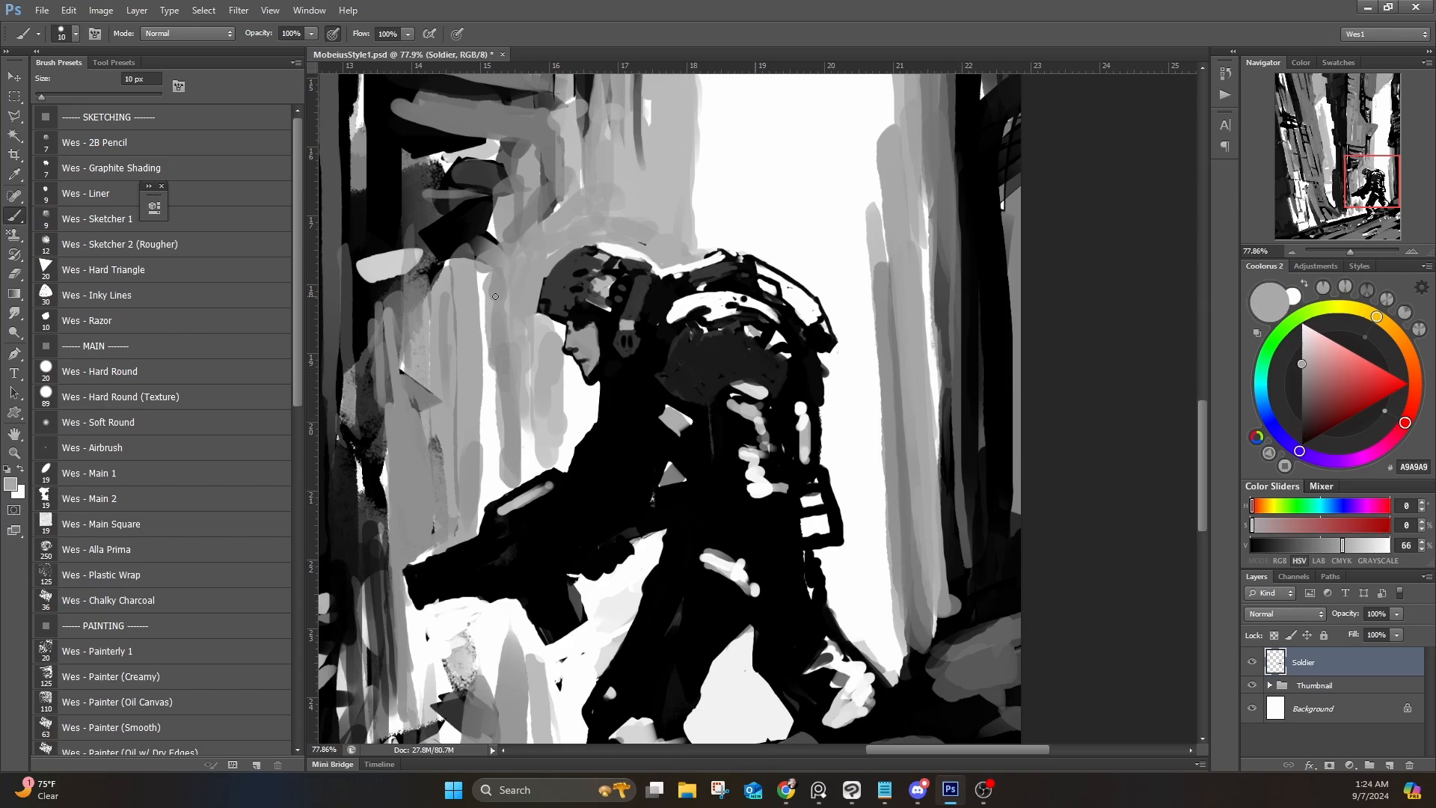
pyautogui.moveTo(662, 291)
pyautogui.mouseDown()
pyautogui.moveTo(638, 394)
pyautogui.moveTo(607, 386)
pyautogui.moveTo(654, 372)
pyautogui.moveTo(669, 306)
pyautogui.mouseUp()
pyautogui.keyDown('alt'); pyautogui.click(616, 375); pyautogui.keyUp('alt')
pyautogui.keyDown('alt'); pyautogui.click(661, 334); pyautogui.keyUp('alt')
pyautogui.keyDown('alt'); pyautogui.click(599, 243); pyautogui.keyUp('alt')
pyautogui.click(620, 288)
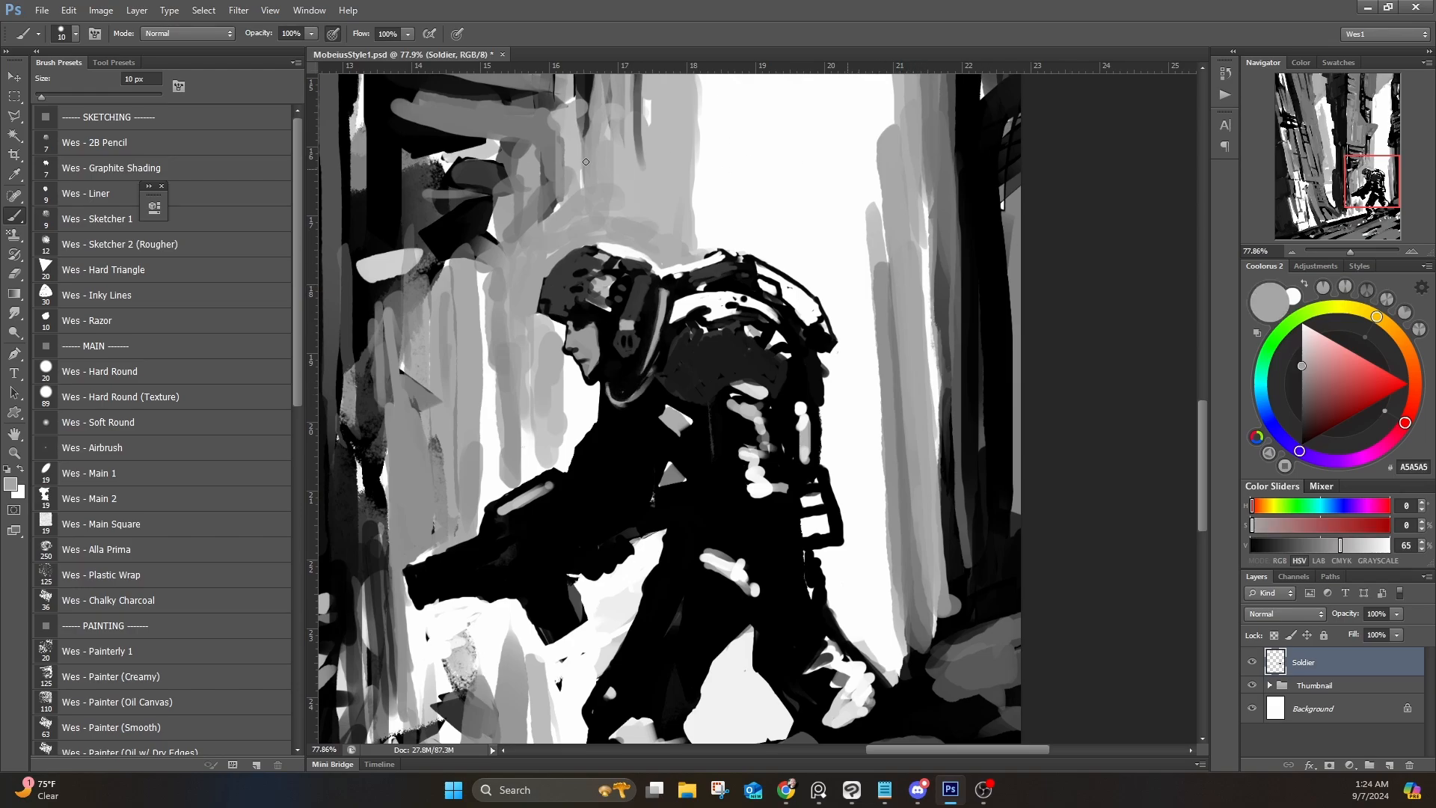
pyautogui.keyDown('alt'); pyautogui.click(624, 253); pyautogui.keyUp('alt')
pyautogui.click(619, 296)
pyautogui.scroll(-5, 755, 326)
pyautogui.scroll(5, 708, 359)
# Step: Cover the light facets on the upper arm with black (000000) and reshape the shoulder's front edge with dark grey (1A1A1A)
pyautogui.keyDown('alt'); pyautogui.click(708, 368); pyautogui.keyUp('alt')
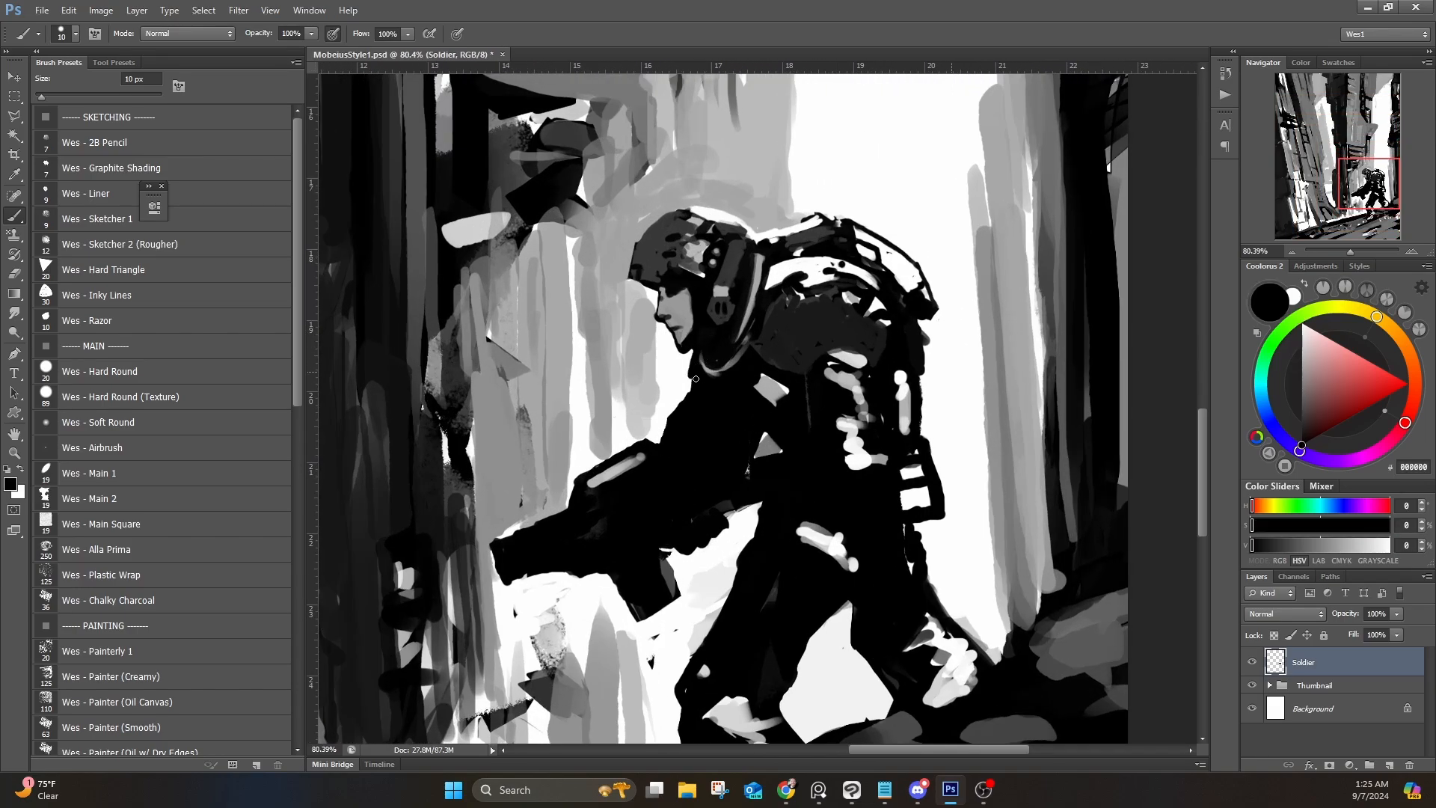
pyautogui.moveTo(771, 314)
pyautogui.mouseDown()
pyautogui.moveTo(798, 369)
pyautogui.moveTo(775, 367)
pyautogui.moveTo(775, 448)
pyautogui.mouseUp()
pyautogui.keyDown('alt'); pyautogui.click(808, 355); pyautogui.keyUp('alt')
pyautogui.moveTo(774, 335); pyautogui.dragTo(768, 308)
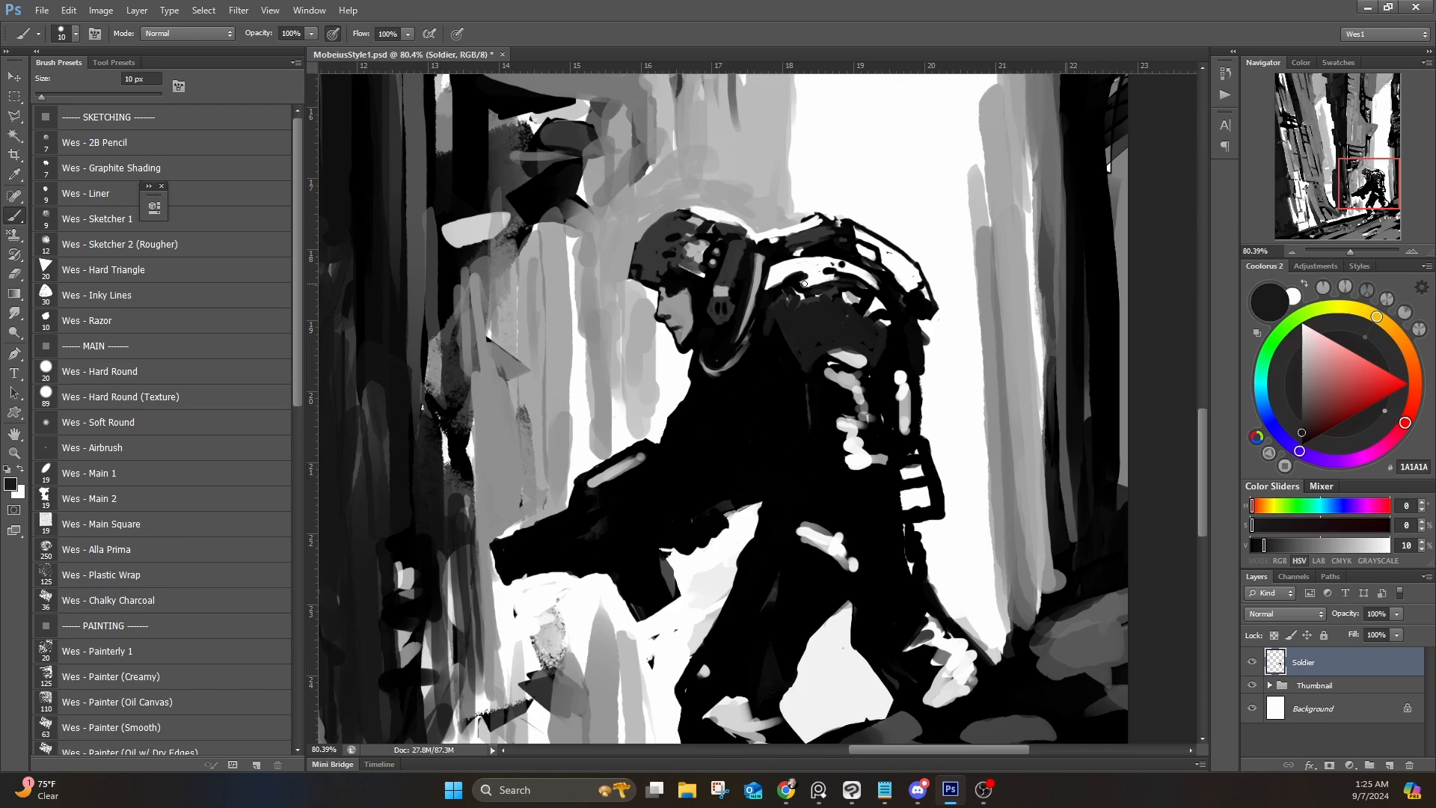
# Step: Reshape the white strip on top of the shoulder pad with dark tones and white (FFFFFF), leaving a dark slot inside it
pyautogui.keyDown('alt'); pyautogui.click(806, 282); pyautogui.keyUp('alt')
pyautogui.moveTo(840, 259); pyautogui.dragTo(847, 270)
pyautogui.moveTo(847, 267); pyautogui.dragTo(878, 289)
pyautogui.keyDown('alt'); pyautogui.click(808, 266); pyautogui.keyUp('alt')
pyautogui.moveTo(773, 285)
pyautogui.mouseDown()
pyautogui.moveTo(746, 345)
pyautogui.moveTo(840, 257)
pyautogui.mouseUp()
pyautogui.keyDown('alt'); pyautogui.click(769, 281); pyautogui.keyUp('alt')
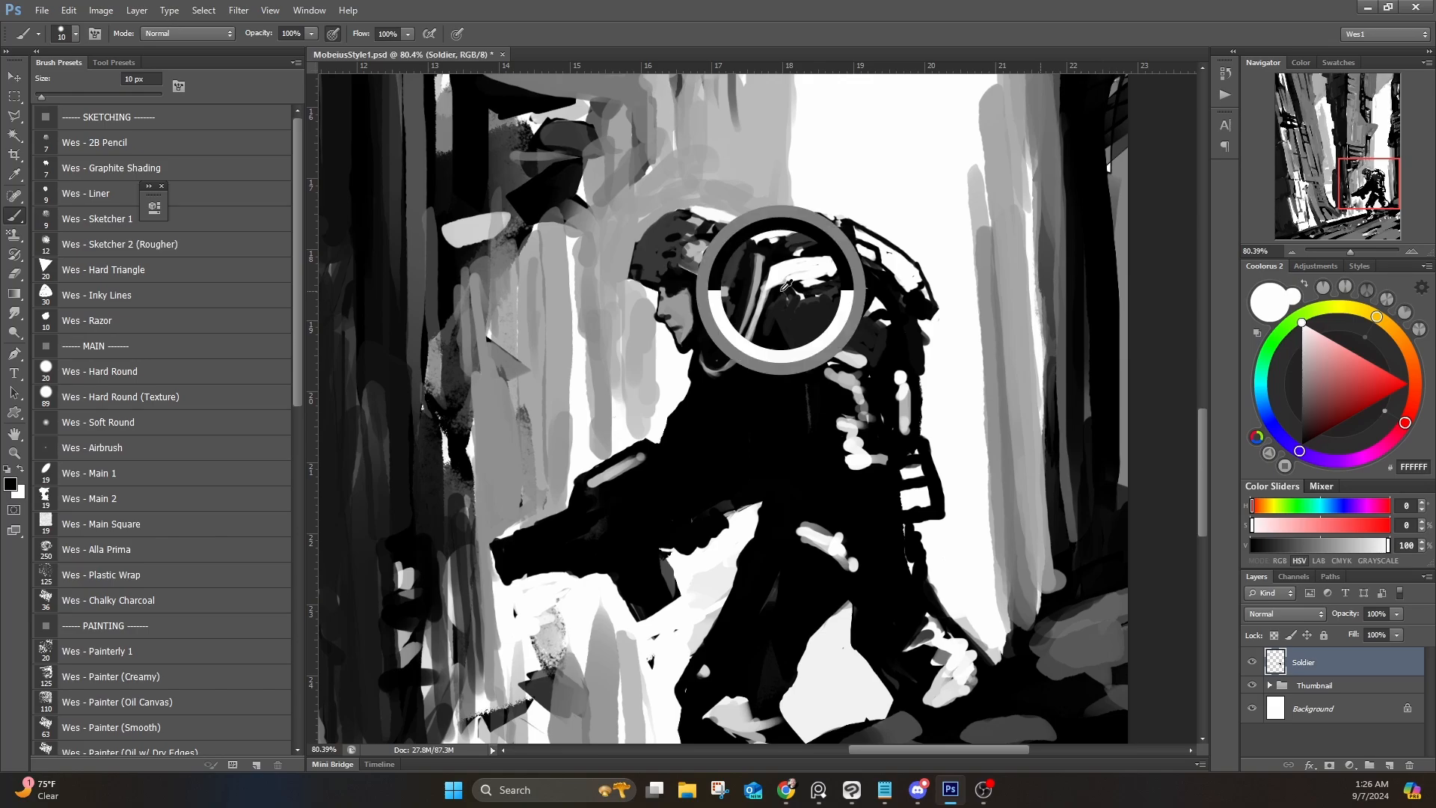
pyautogui.moveTo(847, 279)
pyautogui.mouseDown()
pyautogui.moveTo(852, 298)
pyautogui.moveTo(806, 262)
pyautogui.mouseUp()
pyautogui.keyDown('alt'); pyautogui.click(832, 268); pyautogui.keyUp('alt')
# Step: Paint a grey line on the shoulder pad's front edge and a light grey (C5C5C5) panel across its top
pyautogui.keyDown('alt'); pyautogui.click(788, 361); pyautogui.keyUp('alt')
pyautogui.moveTo(794, 331); pyautogui.dragTo(800, 366)
pyautogui.keyDown('alt'); pyautogui.click(851, 379); pyautogui.keyUp('alt')
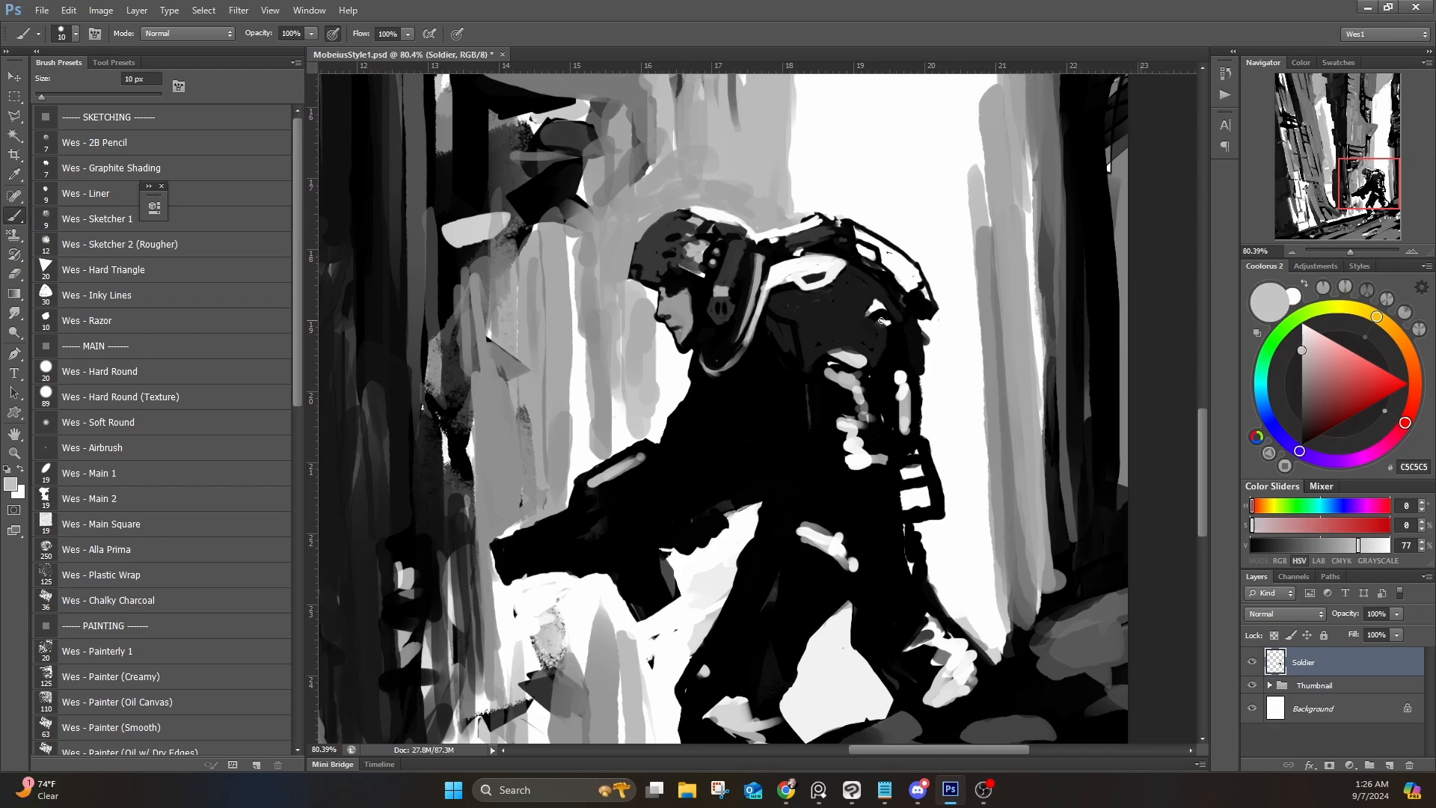
pyautogui.moveTo(886, 320); pyautogui.dragTo(864, 294)
pyautogui.moveTo(881, 301)
pyautogui.mouseDown()
pyautogui.moveTo(842, 274)
pyautogui.moveTo(881, 301)
pyautogui.moveTo(779, 305)
pyautogui.moveTo(860, 287)
pyautogui.moveTo(798, 366)
pyautogui.mouseUp()
# Step: Add a grey circular detail and edge strokes to the shoulder pad, plus a grey stroke on the backpack's frame
pyautogui.keyDown('alt'); pyautogui.click(839, 322); pyautogui.keyUp('alt')
pyautogui.keyDown('alt'); pyautogui.click(833, 319); pyautogui.keyUp('alt')
pyautogui.keyDown('alt'); pyautogui.click(801, 303); pyautogui.keyUp('alt')
pyautogui.moveTo(876, 312); pyautogui.dragTo(867, 361)
pyautogui.keyDown('alt'); pyautogui.click(821, 374); pyautogui.keyUp('alt')
pyautogui.moveTo(837, 358); pyautogui.dragTo(861, 362)
pyautogui.keyDown('alt'); pyautogui.click(733, 262); pyautogui.keyUp('alt')
pyautogui.moveTo(909, 286)
pyautogui.mouseDown()
pyautogui.moveTo(928, 302)
pyautogui.moveTo(863, 251)
pyautogui.moveTo(911, 281)
pyautogui.mouseUp()
pyautogui.keyDown('alt'); pyautogui.click(825, 333); pyautogui.keyUp('alt')
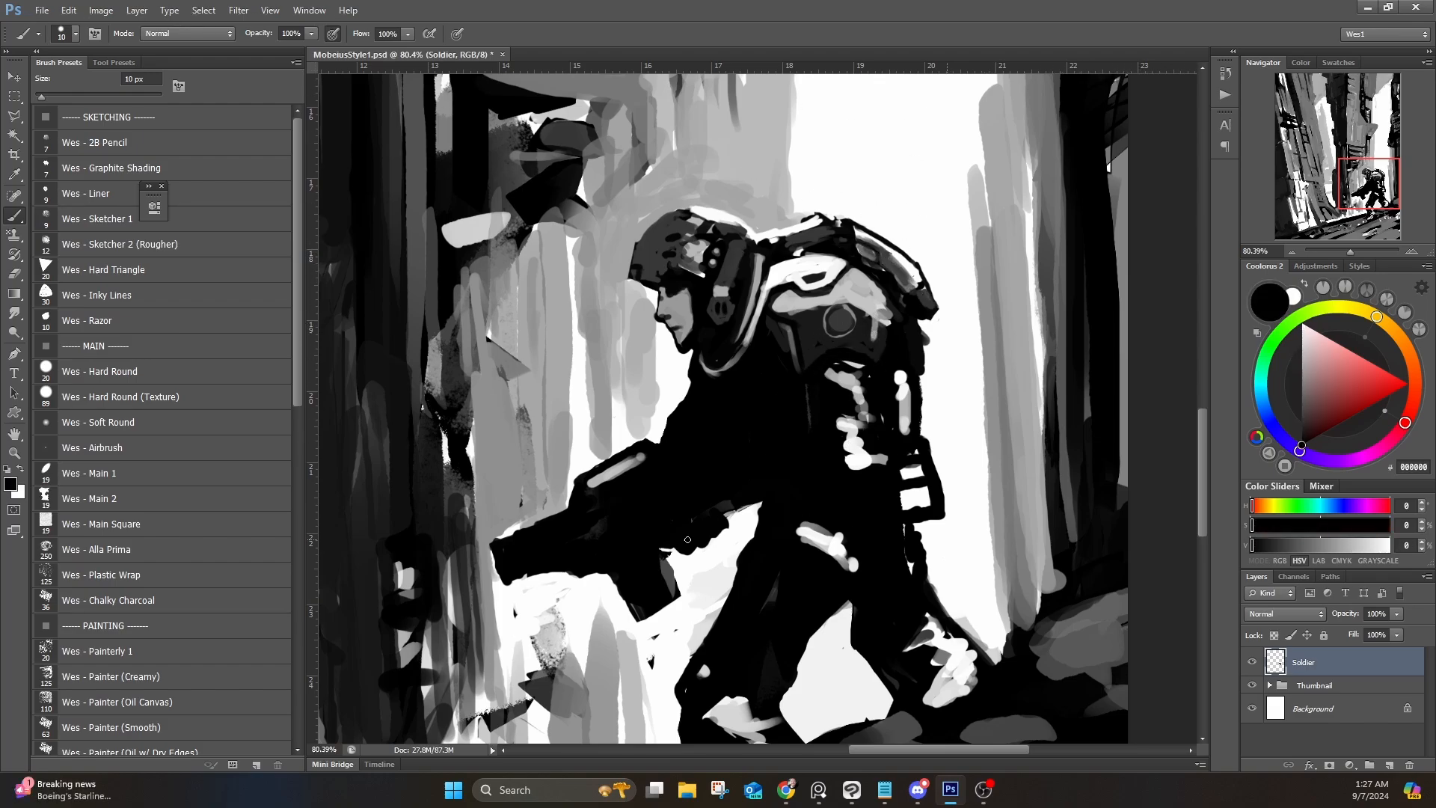
# Step: Block in the soldier's forearm with dark grey (363636) and paint a light elbow pad above it
pyautogui.keyDown('alt'); pyautogui.click(670, 574); pyautogui.keyUp('alt')
pyautogui.moveTo(679, 534)
pyautogui.mouseDown()
pyautogui.moveTo(695, 575)
pyautogui.moveTo(779, 459)
pyautogui.moveTo(817, 463)
pyautogui.mouseUp()
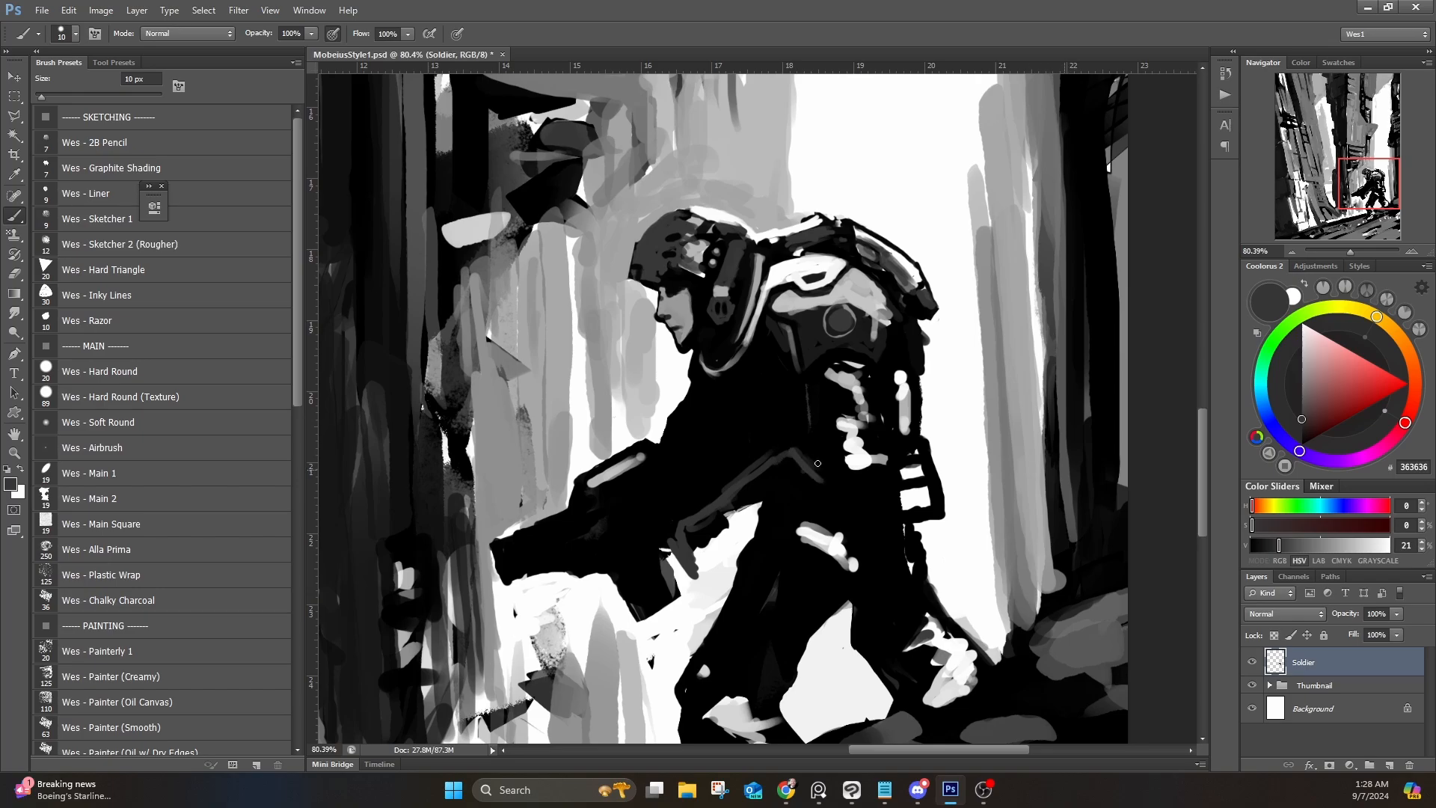
pyautogui.moveTo(837, 510)
pyautogui.mouseDown()
pyautogui.moveTo(727, 558)
pyautogui.moveTo(700, 543)
pyautogui.moveTo(735, 501)
pyautogui.moveTo(797, 515)
pyautogui.moveTo(794, 481)
pyautogui.mouseUp()
pyautogui.keyDown('alt'); pyautogui.click(854, 441); pyautogui.keyUp('alt')
pyautogui.moveTo(834, 425)
pyautogui.mouseDown()
pyautogui.moveTo(853, 463)
pyautogui.moveTo(881, 452)
pyautogui.moveTo(831, 437)
pyautogui.mouseUp()
pyautogui.keyDown('alt'); pyautogui.click(824, 455); pyautogui.keyUp('alt')
pyautogui.keyDown('alt'); pyautogui.click(814, 476); pyautogui.keyUp('alt')
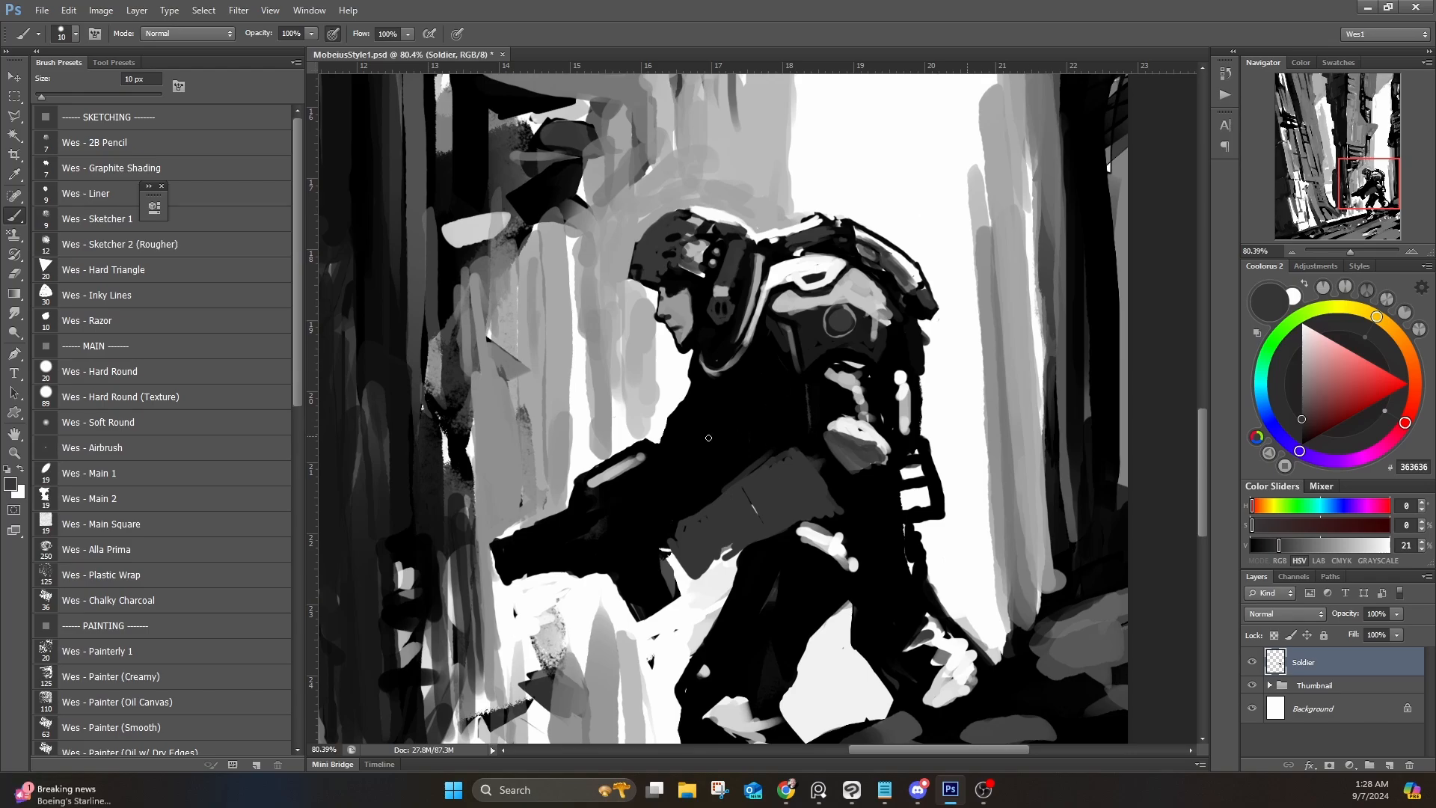
# Step: Add dark seams and bands across the forearm near the wrist and extend the dark grey tone past the elbow
pyautogui.keyDown('alt'); pyautogui.click(667, 518); pyautogui.keyUp('alt')
pyautogui.moveTo(712, 516); pyautogui.dragTo(719, 545)
pyautogui.keyDown('alt'); pyautogui.click(752, 545); pyautogui.keyUp('alt')
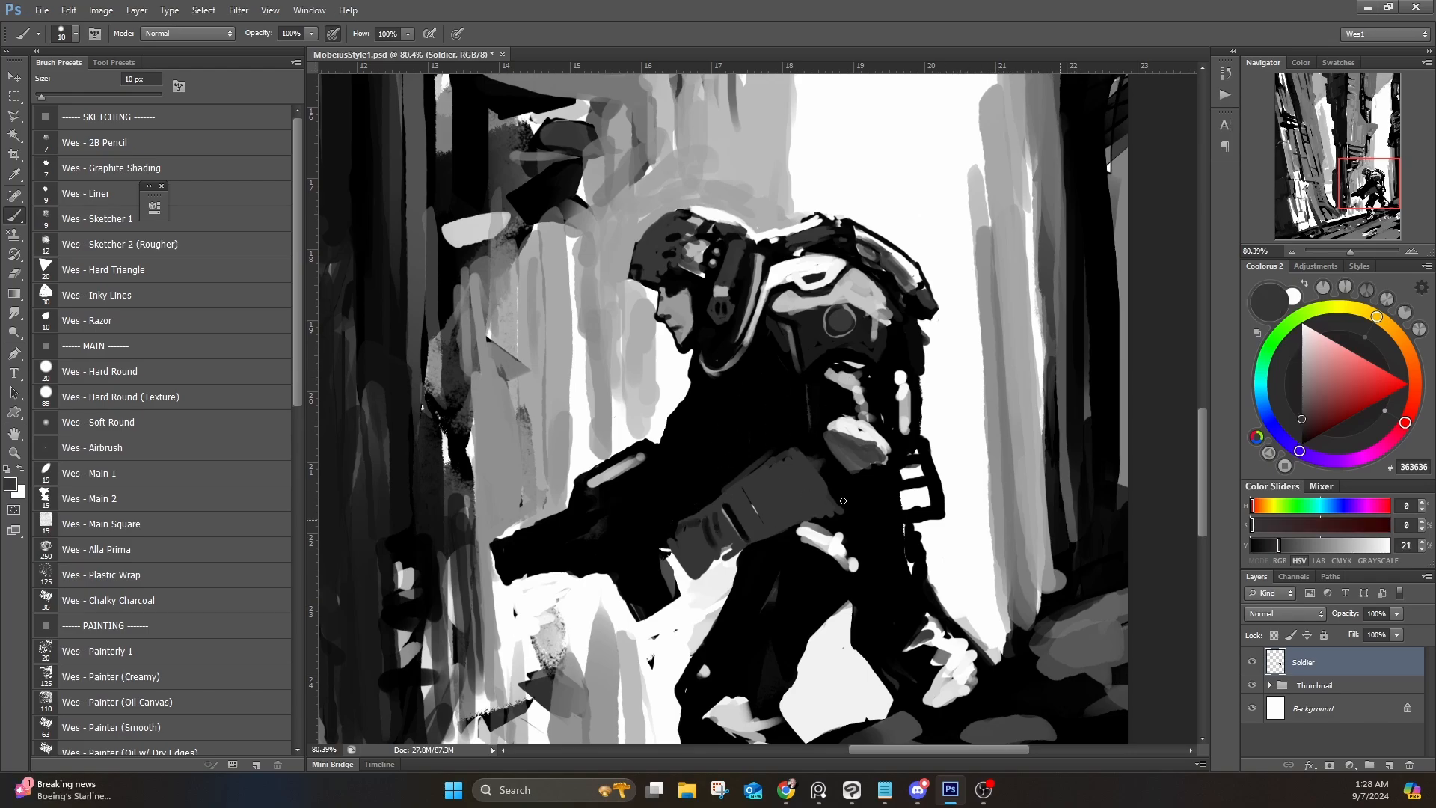
pyautogui.moveTo(843, 502); pyautogui.dragTo(863, 493)
pyautogui.moveTo(816, 432); pyautogui.dragTo(810, 389)
# Step: Trim the rifle barrel's upper edge with light grey (ABABAB) and paint grey (959595) fingers beneath the barrel
pyautogui.keyDown('alt'); pyautogui.click(575, 481); pyautogui.keyUp('alt')
pyautogui.keyDown('alt'); pyautogui.click(557, 497); pyautogui.keyUp('alt')
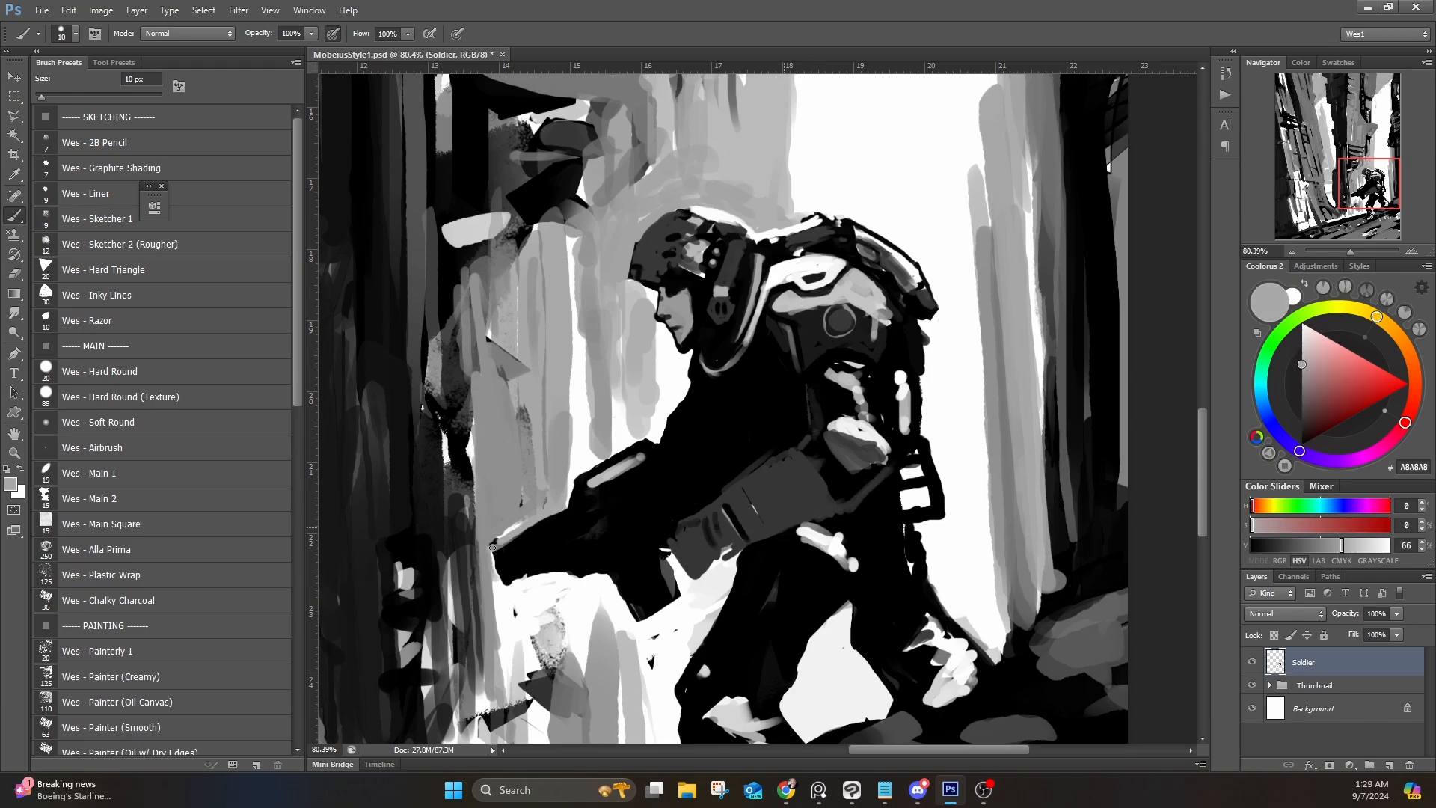
pyautogui.moveTo(562, 512); pyautogui.dragTo(494, 549)
pyautogui.keyDown('alt'); pyautogui.click(531, 514); pyautogui.keyUp('alt')
pyautogui.moveTo(543, 505)
pyautogui.mouseDown()
pyautogui.moveTo(561, 567)
pyautogui.moveTo(523, 576)
pyautogui.moveTo(591, 525)
pyautogui.moveTo(633, 590)
pyautogui.moveTo(581, 593)
pyautogui.moveTo(573, 572)
pyautogui.moveTo(643, 567)
pyautogui.moveTo(555, 562)
pyautogui.mouseUp()
pyautogui.keyDown('alt'); pyautogui.click(561, 567); pyautogui.keyUp('alt')
pyautogui.keyDown('alt'); pyautogui.click(548, 586); pyautogui.keyUp('alt')
pyautogui.keyDown('alt'); pyautogui.click(817, 335); pyautogui.keyUp('alt')
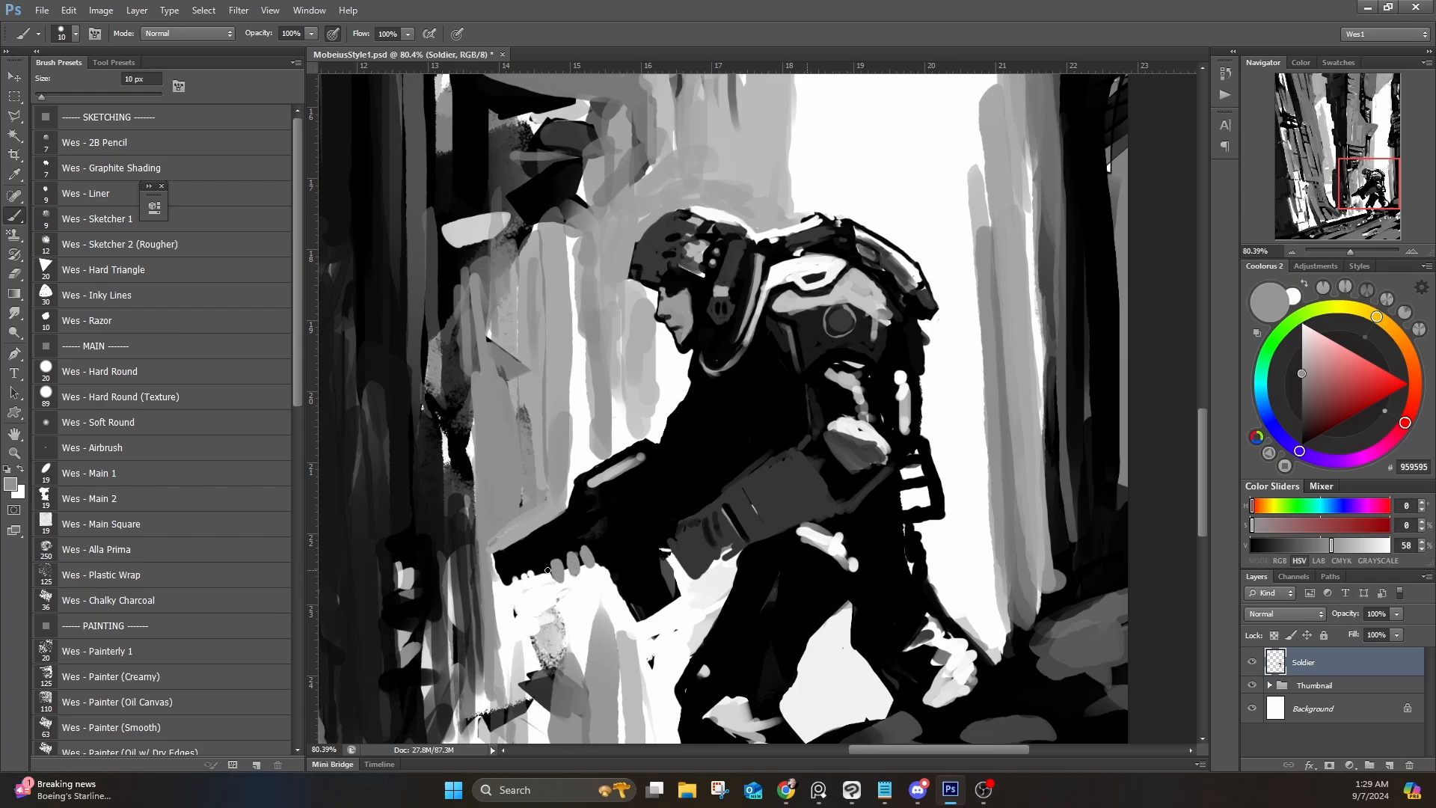
# Step: Paint a white end piece and lengthwise highlights on the rear half of the rifle
pyautogui.keyDown('alt'); pyautogui.click(674, 377); pyautogui.keyUp('alt')
pyautogui.moveTo(777, 426); pyautogui.dragTo(791, 392)
pyautogui.moveTo(672, 451); pyautogui.dragTo(768, 402)
pyautogui.moveTo(704, 473); pyautogui.dragTo(788, 428)
pyautogui.moveTo(797, 430); pyautogui.dragTo(699, 490)
# Step: Outline the underside of the rifle's front half and add lengthwise strokes along its body and barrel
pyautogui.moveTo(596, 543); pyautogui.dragTo(626, 562)
pyautogui.moveTo(624, 562); pyautogui.dragTo(689, 514)
pyautogui.moveTo(662, 467)
pyautogui.mouseDown()
pyautogui.moveTo(590, 500)
pyautogui.moveTo(750, 419)
pyautogui.mouseUp()
pyautogui.moveTo(666, 473)
pyautogui.mouseDown()
pyautogui.moveTo(562, 470)
pyautogui.moveTo(496, 559)
pyautogui.mouseUp()
pyautogui.moveTo(568, 515); pyautogui.dragTo(495, 569)
pyautogui.keyDown('alt'); pyautogui.click(516, 564); pyautogui.keyUp('alt')
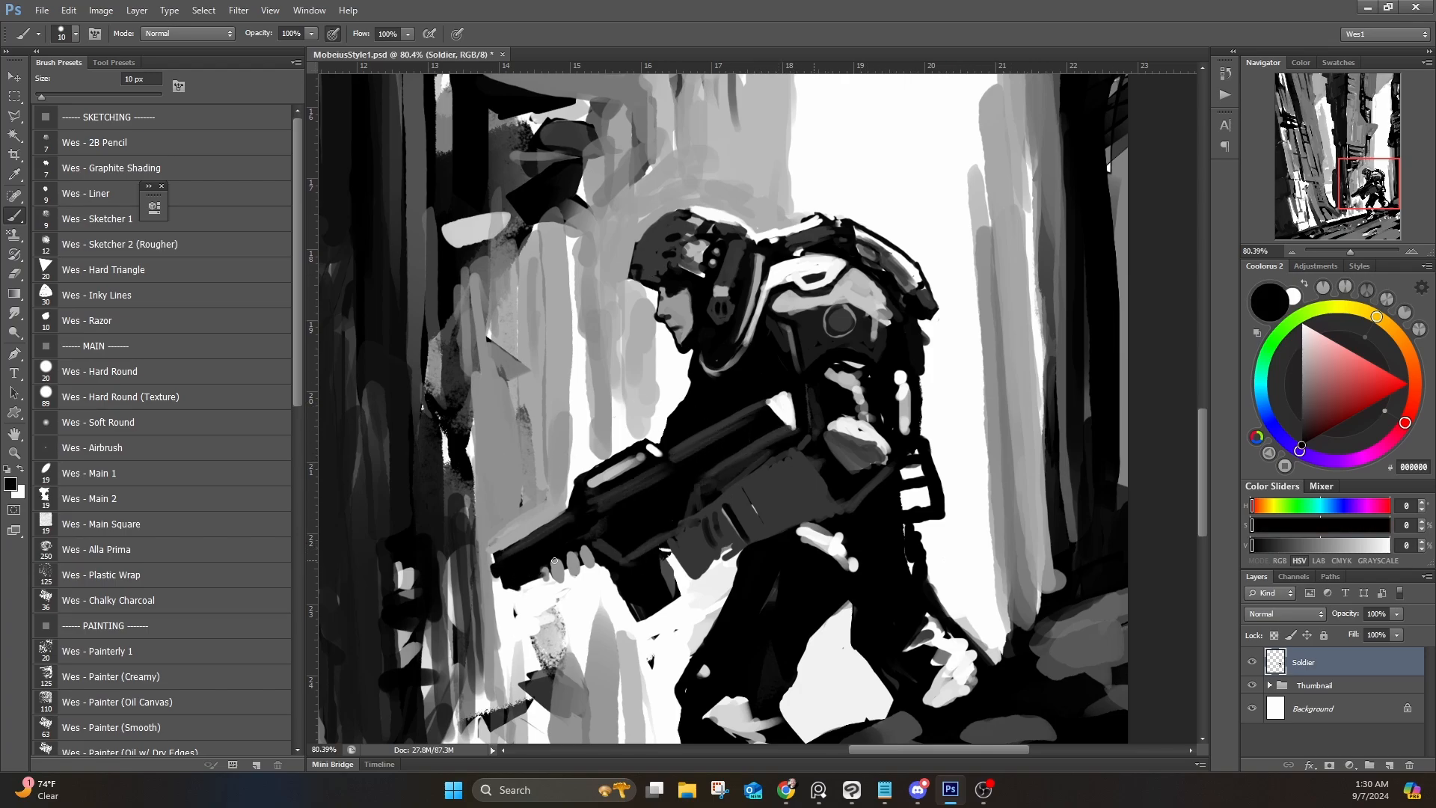
# Step: Cut white gaps beneath the rifle and paint the magazine in dark grey (363636)
pyautogui.press('x')
pyautogui.moveTo(593, 542)
pyautogui.mouseDown()
pyautogui.moveTo(618, 506)
pyautogui.moveTo(661, 540)
pyautogui.mouseUp()
pyautogui.moveTo(658, 535)
pyautogui.mouseDown()
pyautogui.moveTo(678, 580)
pyautogui.moveTo(707, 575)
pyautogui.moveTo(698, 545)
pyautogui.moveTo(696, 573)
pyautogui.mouseUp()
pyautogui.keyDown('alt'); pyautogui.click(676, 546); pyautogui.keyUp('alt')
pyautogui.keyDown('alt'); pyautogui.click(712, 520); pyautogui.keyUp('alt')
pyautogui.moveTo(662, 502); pyautogui.dragTo(648, 522)
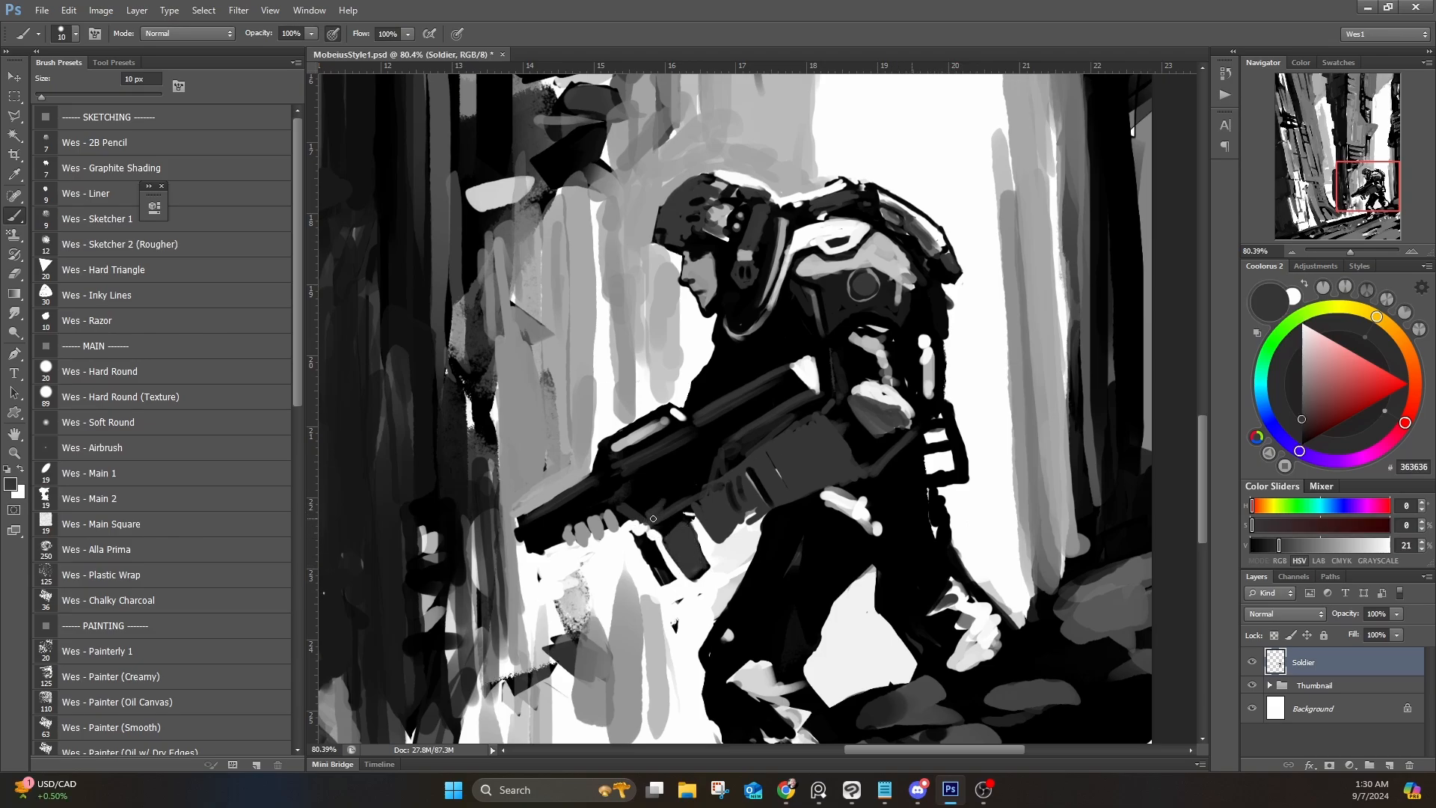
# Step: Separate the fingers under the barrel with black (000000) and add subtle dark strokes to the chest
pyautogui.keyDown('alt'); pyautogui.click(598, 516); pyautogui.keyUp('alt')
pyautogui.click(601, 520)
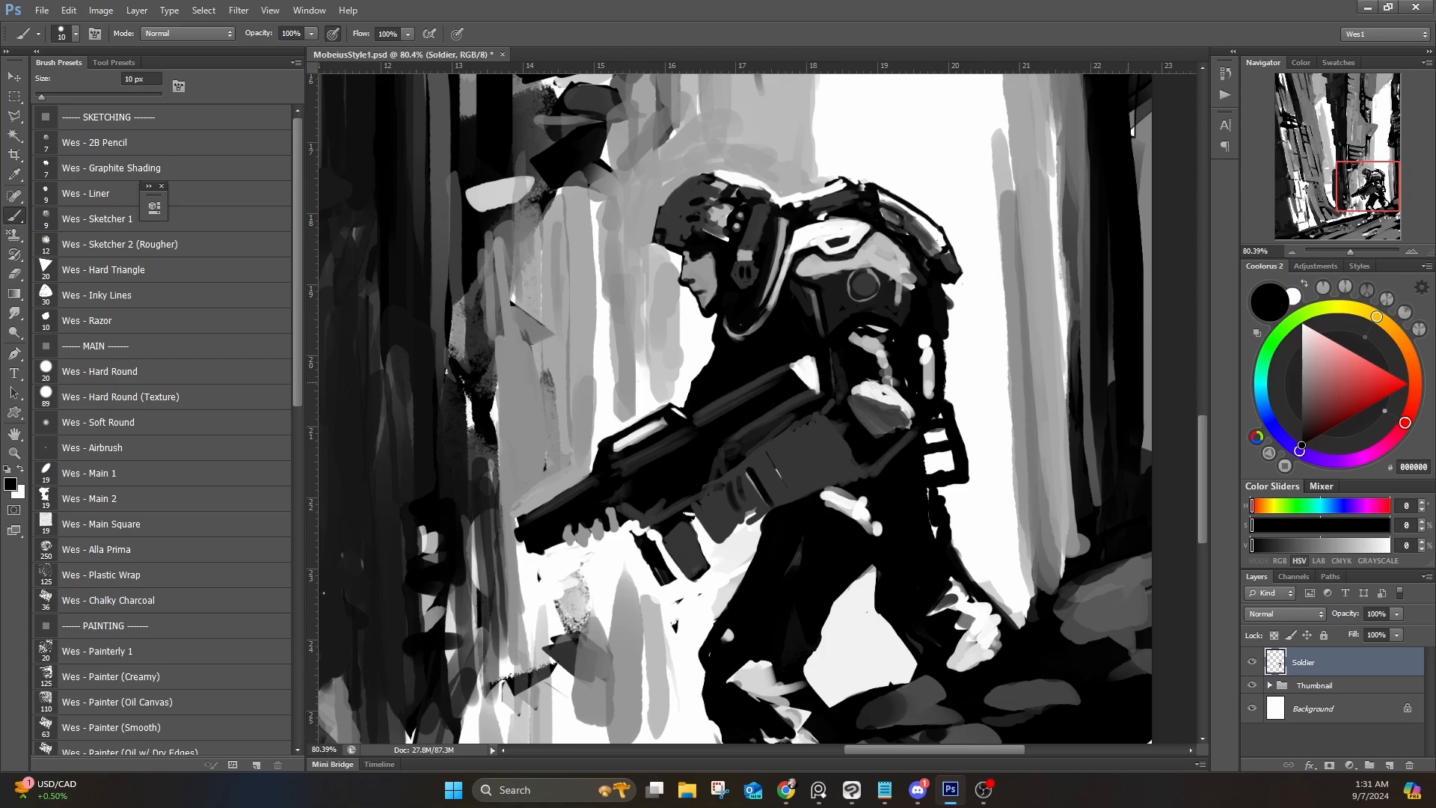
pyautogui.keyDown('alt'); pyautogui.click(799, 292); pyautogui.keyUp('alt')
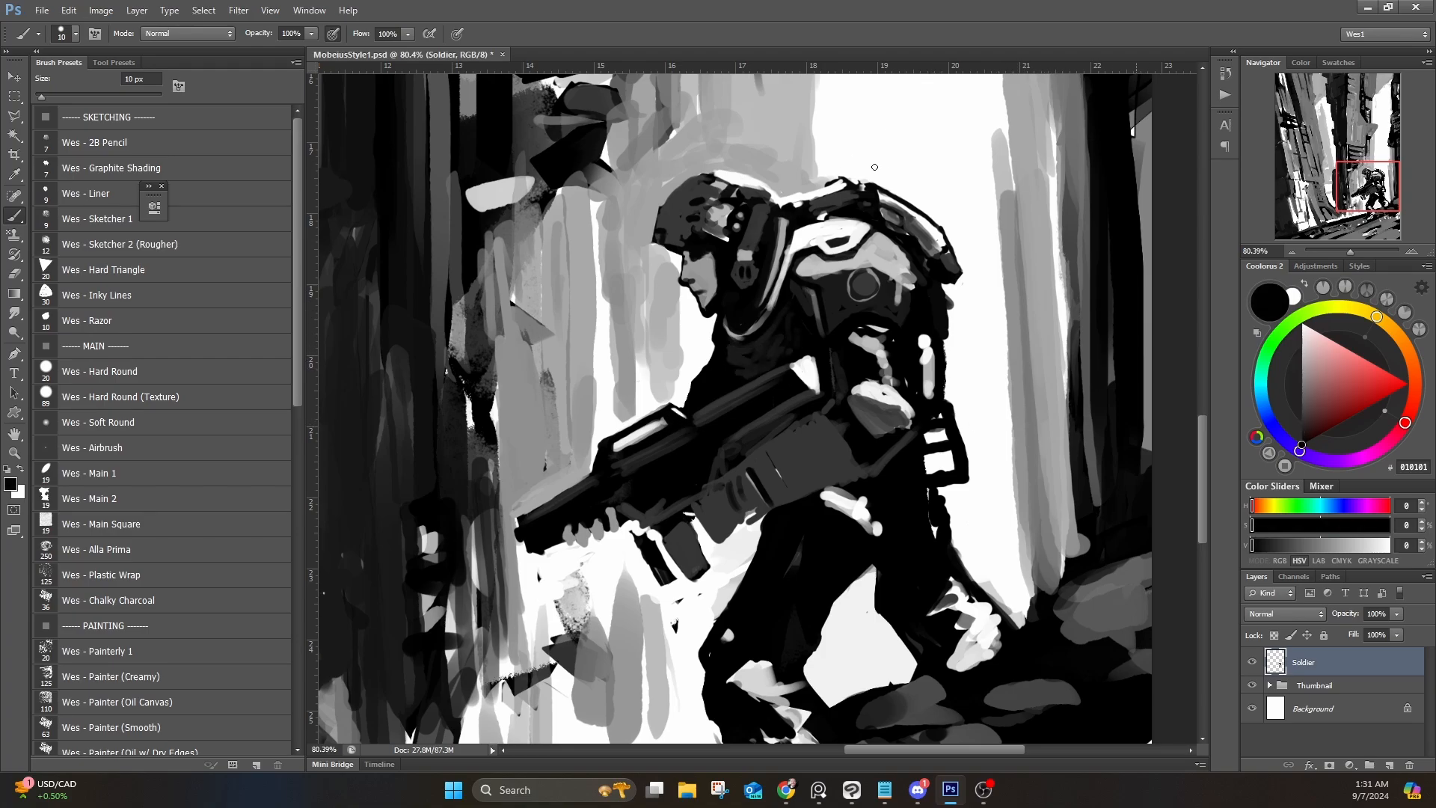
# Step: Refine the light panel on the shoulder pad and clean up the dark area around the circular detail
pyautogui.keyDown('alt'); pyautogui.click(905, 259); pyautogui.keyUp('alt')
pyautogui.keyDown('alt'); pyautogui.click(883, 296); pyautogui.keyUp('alt')
pyautogui.moveTo(853, 294)
pyautogui.mouseDown()
pyautogui.moveTo(901, 286)
pyautogui.moveTo(821, 384)
pyautogui.mouseUp()
pyautogui.keyDown('alt'); pyautogui.click(888, 293); pyautogui.keyUp('alt')
pyautogui.keyDown('alt'); pyautogui.click(901, 269); pyautogui.keyUp('alt')
pyautogui.keyDown('alt'); pyautogui.click(821, 384); pyautogui.keyUp('alt')
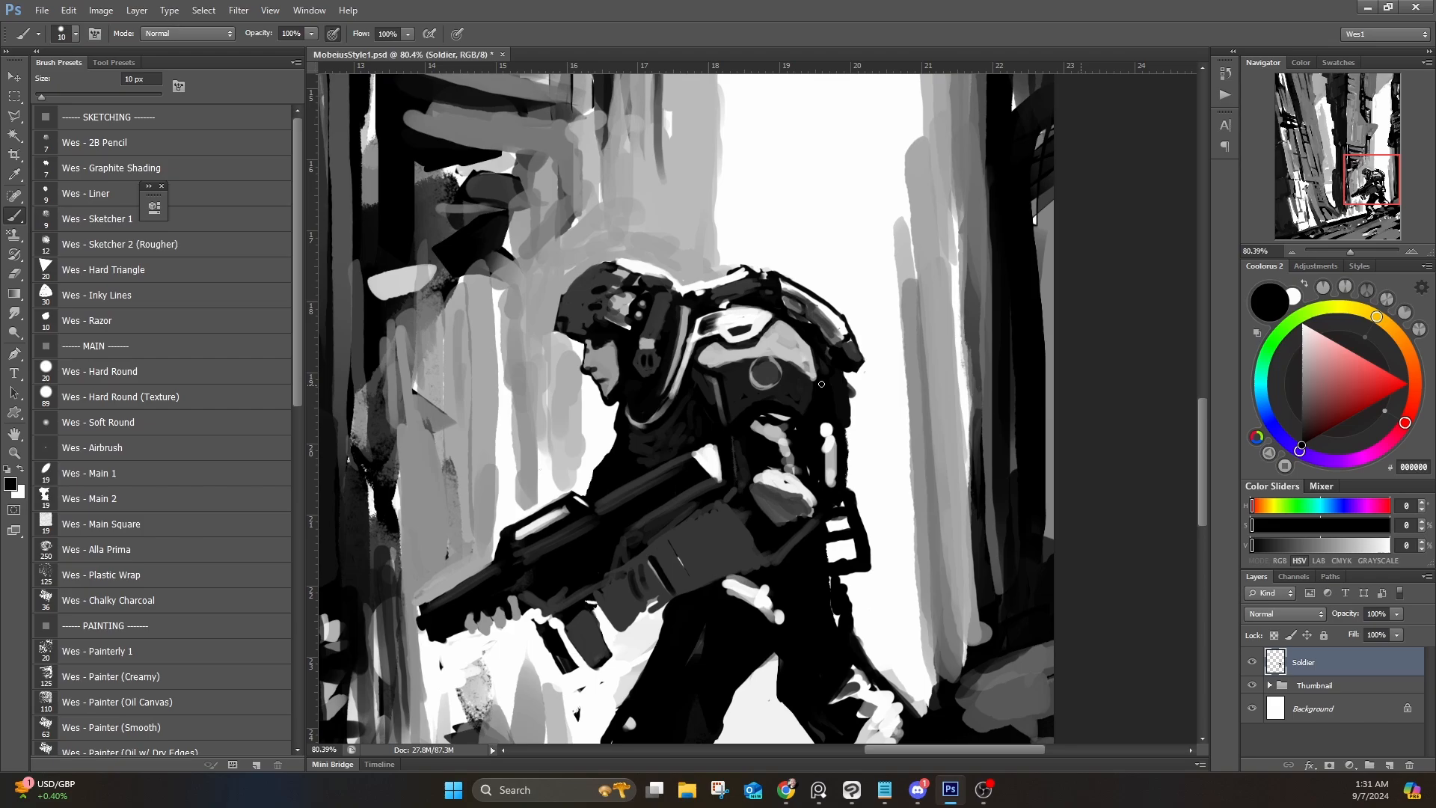
pyautogui.keyDown('alt'); pyautogui.click(733, 296); pyautogui.keyUp('alt')
# Step: Block in the soldier's legs with dark grey (1A1A1A), using a 30 px brush
pyautogui.scroll(-5, 722, 389)
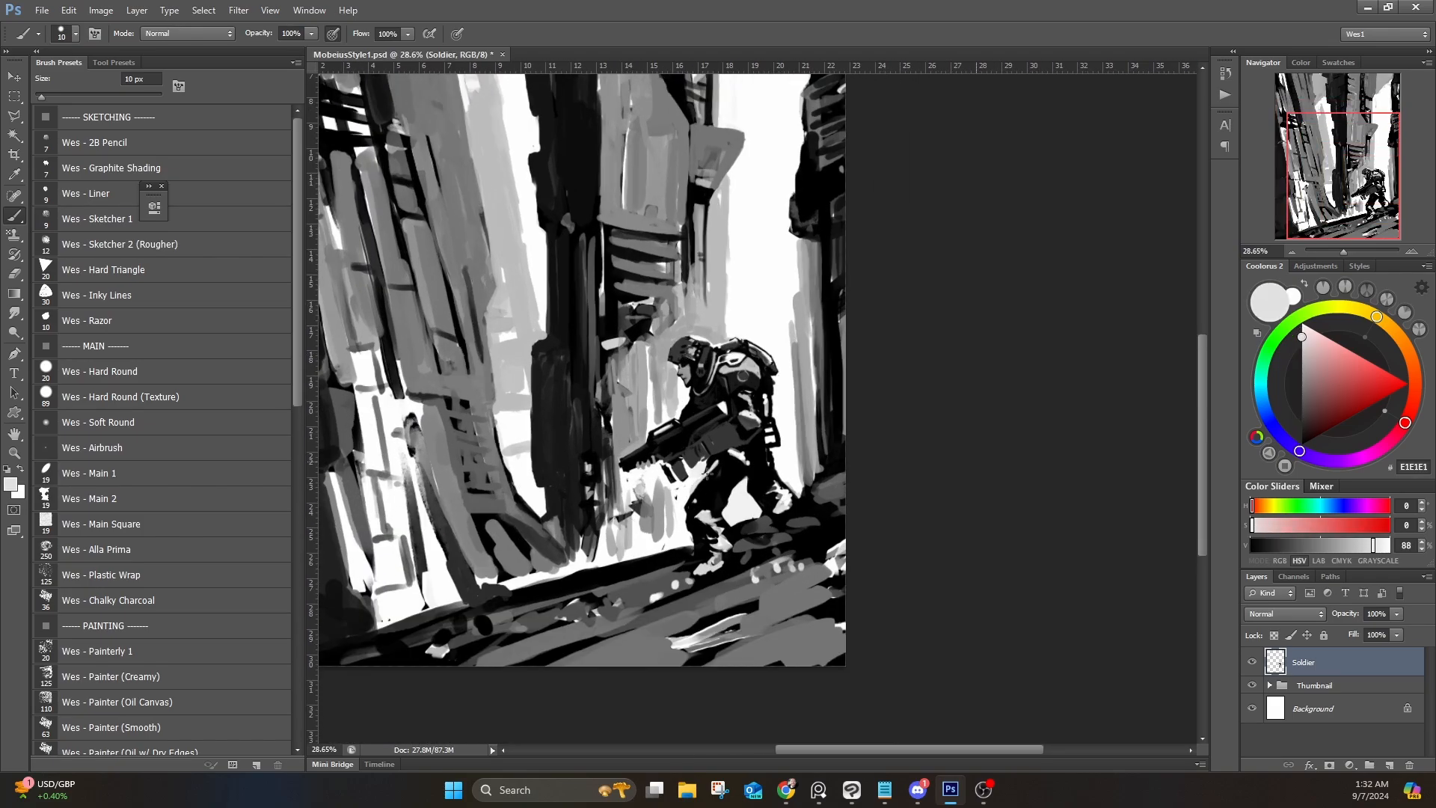
pyautogui.keyDown('alt'); pyautogui.click(733, 483); pyautogui.keyUp('alt')
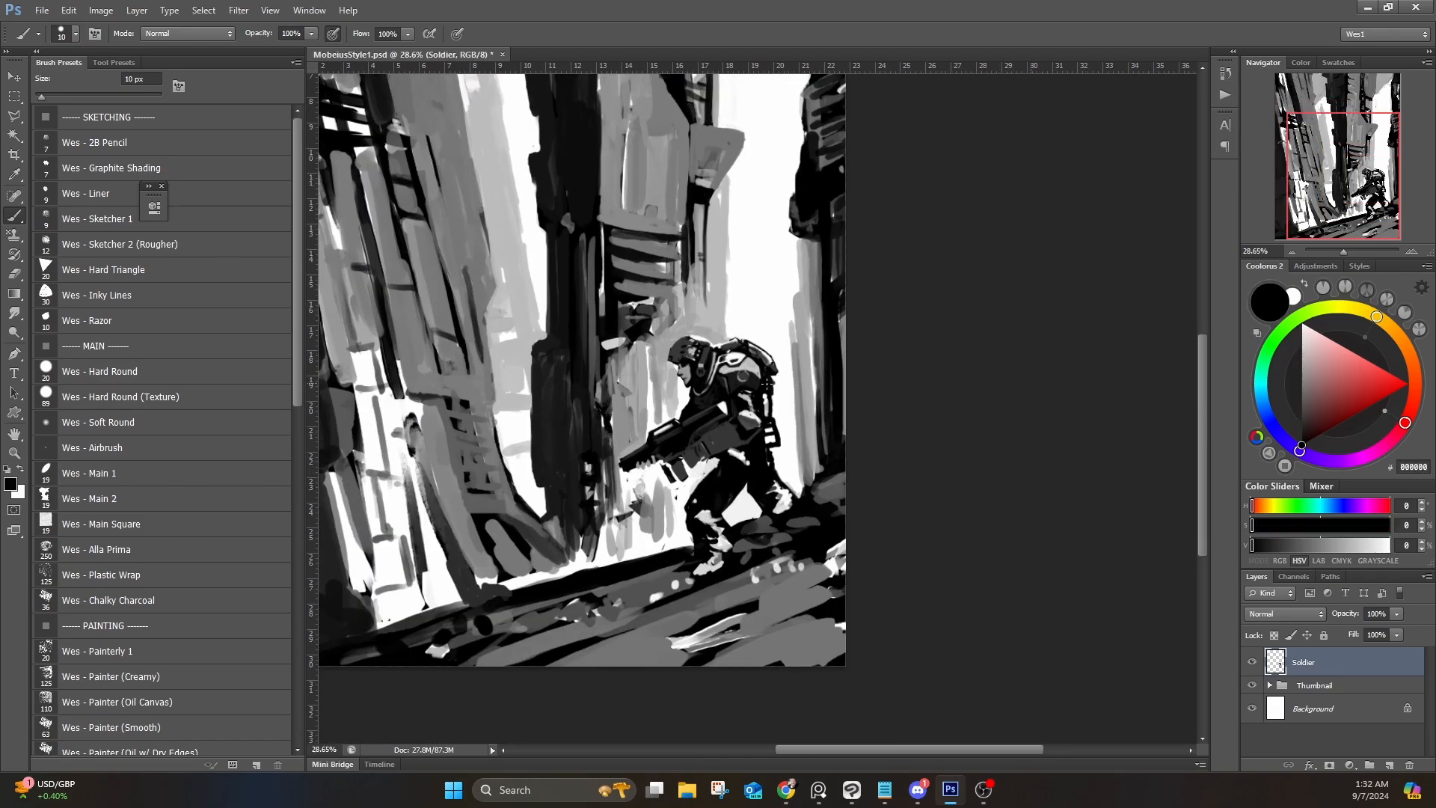
pyautogui.keyDown('alt'); pyautogui.click(766, 383); pyautogui.keyUp('alt')
pyautogui.press(']')
pyautogui.press(']')
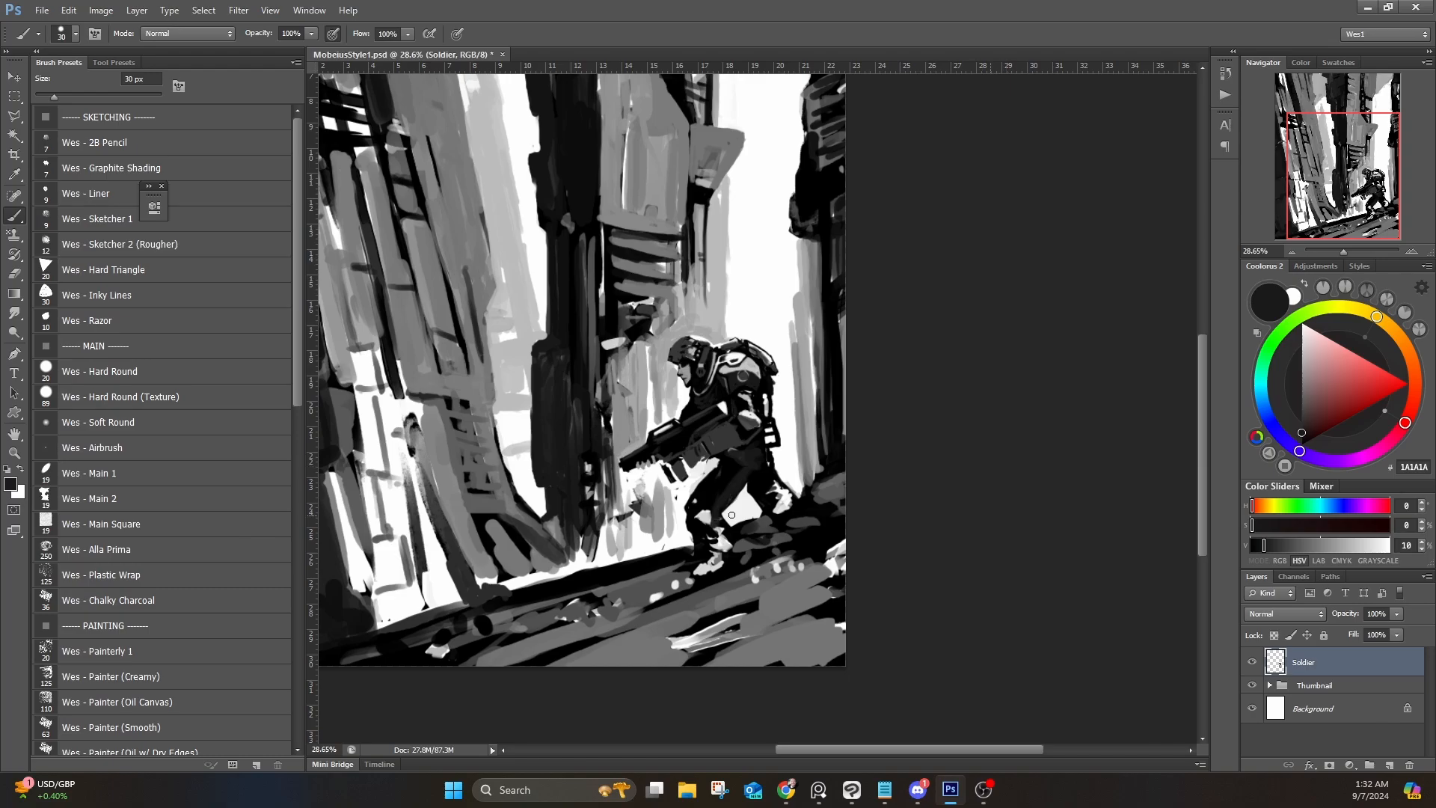
pyautogui.keyDown('alt'); pyautogui.click(790, 471); pyautogui.keyUp('alt')
pyautogui.keyDown('alt'); pyautogui.click(752, 495); pyautogui.keyUp('alt')
pyautogui.keyDown('alt'); pyautogui.click(753, 494); pyautogui.keyUp('alt')
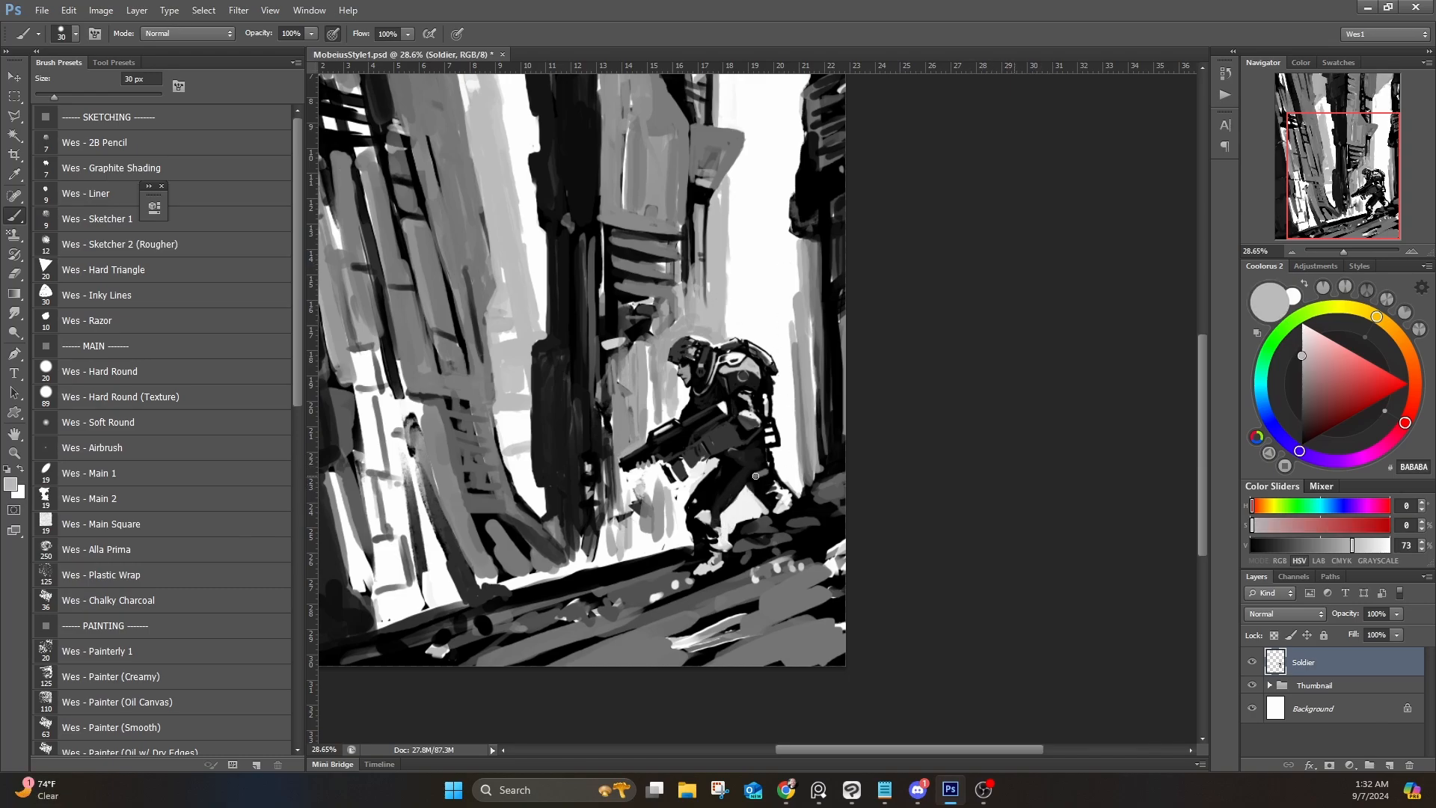
# Step: Shape the thighs and rear leg with dark strokes, covering the light patches on the legs
pyautogui.keyDown('alt'); pyautogui.click(587, 384); pyautogui.keyUp('alt')
pyautogui.moveTo(776, 497); pyautogui.dragTo(748, 482)
pyautogui.keyDown('alt'); pyautogui.click(743, 480); pyautogui.keyUp('alt')
pyautogui.moveTo(736, 463)
pyautogui.mouseDown()
pyautogui.moveTo(695, 510)
pyautogui.moveTo(708, 483)
pyautogui.moveTo(750, 482)
pyautogui.moveTo(769, 447)
pyautogui.moveTo(773, 502)
pyautogui.mouseUp()
pyautogui.keyDown('alt'); pyautogui.click(762, 483); pyautogui.keyUp('alt')
pyautogui.keyDown('alt'); pyautogui.click(763, 453); pyautogui.keyUp('alt')
pyautogui.keyDown('alt'); pyautogui.click(765, 427); pyautogui.keyUp('alt')
pyautogui.press('d')
pyautogui.moveTo(770, 460)
pyautogui.mouseDown()
pyautogui.moveTo(706, 519)
pyautogui.moveTo(692, 503)
pyautogui.moveTo(723, 551)
pyautogui.mouseUp()
# Step: Refine the knees and rear leg with sampled grey tones, reducing the brush to 20 px
pyautogui.keyDown('alt'); pyautogui.click(743, 480); pyautogui.keyUp('alt')
pyautogui.keyDown('alt'); pyautogui.click(705, 518); pyautogui.keyUp('alt')
pyautogui.keyDown('alt'); pyautogui.click(704, 500); pyautogui.keyUp('alt')
pyautogui.keyDown('alt'); pyautogui.click(736, 533); pyautogui.keyUp('alt')
pyautogui.keyDown('alt'); pyautogui.click(775, 490); pyautogui.keyUp('alt')
pyautogui.moveTo(774, 505)
pyautogui.mouseDown()
pyautogui.moveTo(735, 509)
pyautogui.moveTo(672, 425)
pyautogui.moveTo(730, 478)
pyautogui.moveTo(773, 457)
pyautogui.mouseUp()
pyautogui.keyDown('alt'); pyautogui.click(734, 509); pyautogui.keyUp('alt')
pyautogui.press('[')
pyautogui.keyDown('alt'); pyautogui.click(756, 457); pyautogui.keyUp('alt')
pyautogui.keyDown('alt'); pyautogui.click(695, 516); pyautogui.keyUp('alt')
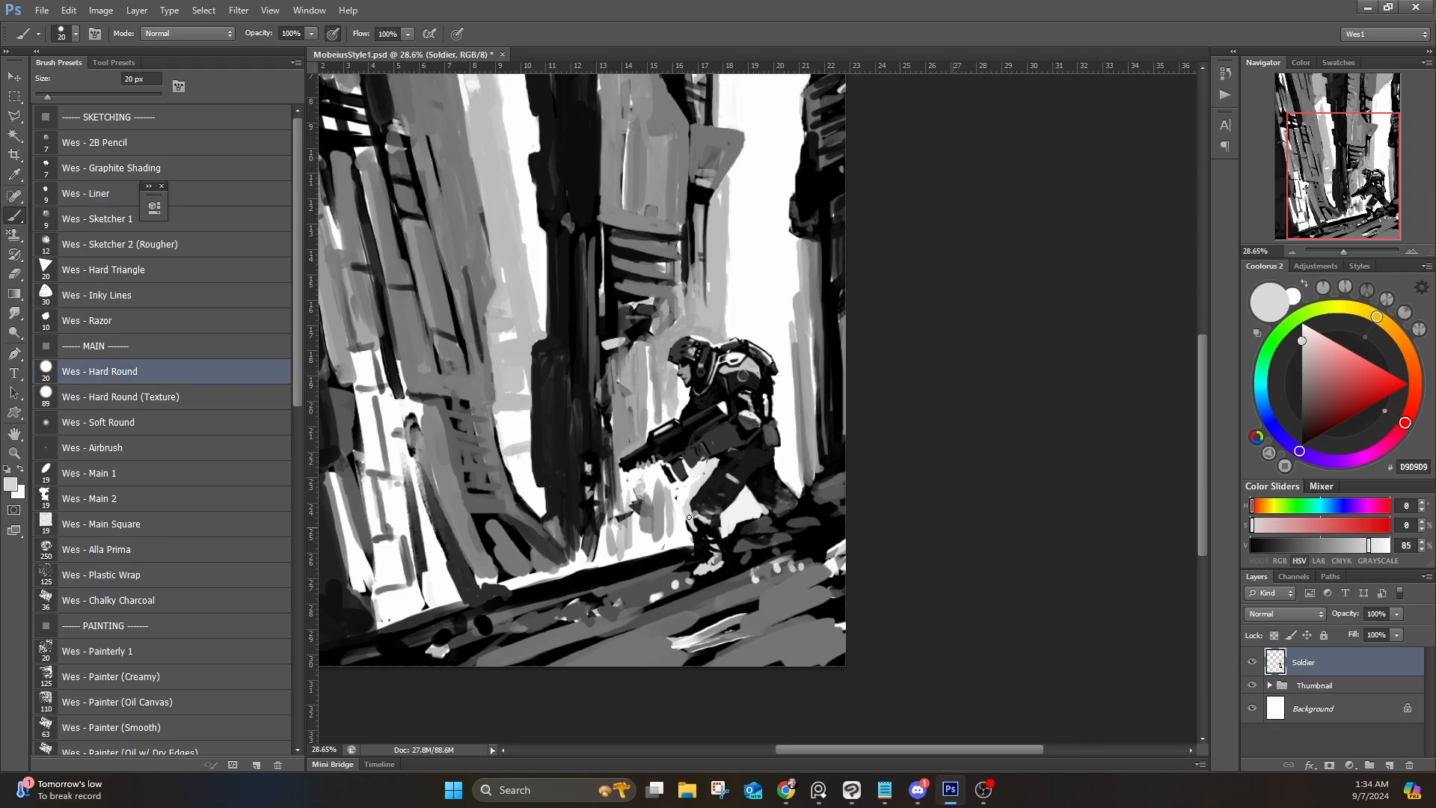
# Step: Trim the front shin's edge and touch up the background near the rifle muzzle with white (FFFFFF)
pyautogui.keyDown('alt'); pyautogui.click(703, 522); pyautogui.keyUp('alt')
pyautogui.moveTo(697, 507); pyautogui.dragTo(694, 531)
pyautogui.keyDown('alt'); pyautogui.click(691, 500); pyautogui.keyUp('alt')
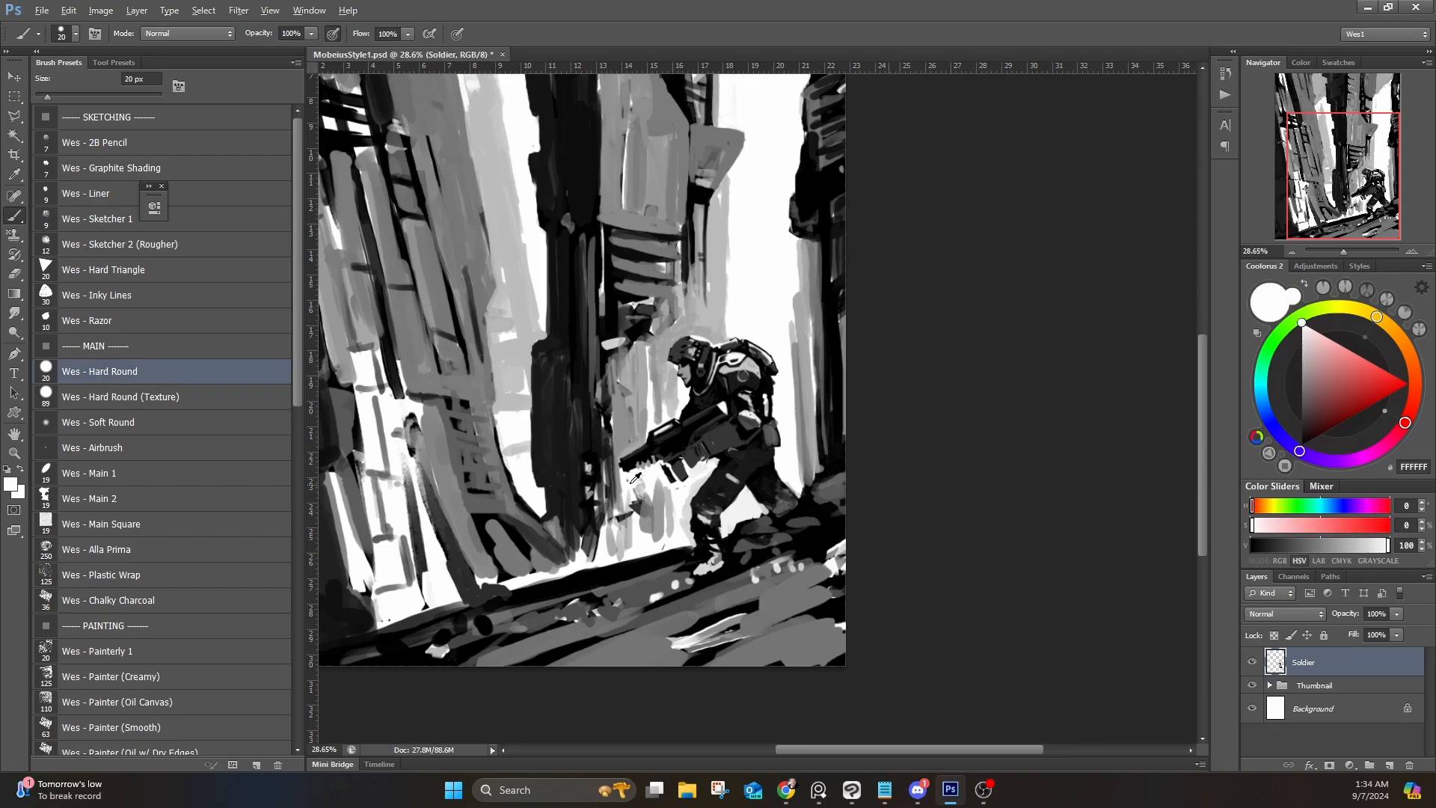
pyautogui.moveTo(616, 450); pyautogui.dragTo(615, 508)
pyautogui.moveTo(617, 415)
pyautogui.mouseDown()
pyautogui.moveTo(616, 500)
pyautogui.moveTo(640, 444)
pyautogui.mouseUp()
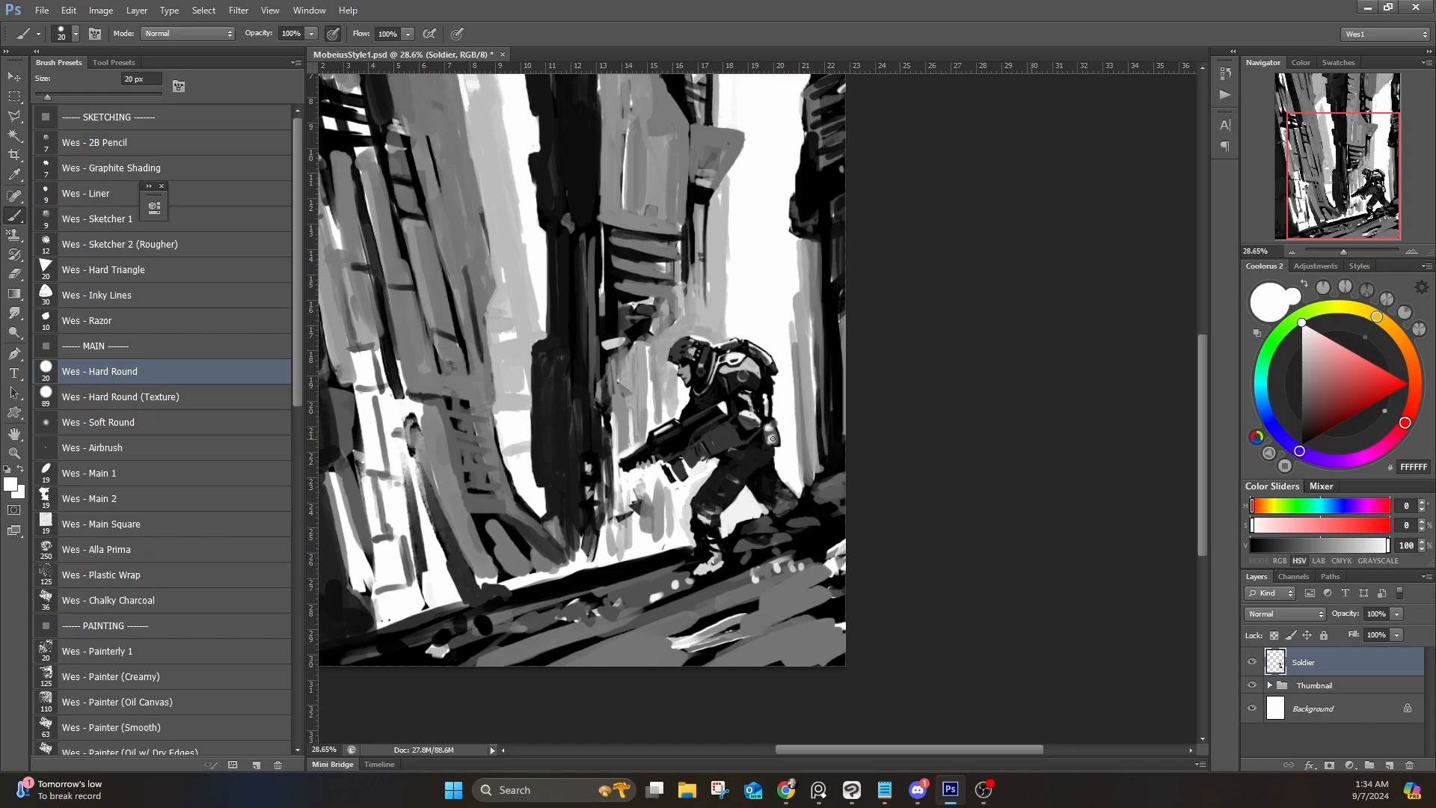
# Step: Paint vertical strokes down the narrow tower that stands above the soldier
pyautogui.keyDown('alt'); pyautogui.click(716, 225); pyautogui.keyUp('alt')
pyautogui.moveTo(704, 206); pyautogui.dragTo(705, 293)
pyautogui.moveTo(703, 176); pyautogui.dragTo(713, 168)
pyautogui.keyDown('alt'); pyautogui.click(718, 156); pyautogui.keyUp('alt')
pyautogui.moveTo(708, 261); pyautogui.dragTo(708, 343)
pyautogui.moveTo(753, 215); pyautogui.dragTo(738, 350)
pyautogui.keyDown('alt'); pyautogui.click(710, 347); pyautogui.keyUp('alt')
# Step: Add small light and grey details to the narrow tower's dark column and windows
pyautogui.moveTo(711, 210)
pyautogui.mouseDown()
pyautogui.moveTo(707, 263)
pyautogui.moveTo(727, 273)
pyautogui.moveTo(688, 243)
pyautogui.moveTo(694, 204)
pyautogui.mouseUp()
pyautogui.keyDown('alt'); pyautogui.click(703, 311); pyautogui.keyUp('alt')
pyautogui.keyDown('alt'); pyautogui.click(687, 258); pyautogui.keyUp('alt')
pyautogui.keyDown('alt'); pyautogui.click(738, 261); pyautogui.keyUp('alt')
pyautogui.keyDown('alt'); pyautogui.click(684, 250); pyautogui.keyUp('alt')
pyautogui.keyDown('alt'); pyautogui.click(686, 273); pyautogui.keyUp('alt')
pyautogui.keyDown('alt'); pyautogui.click(722, 209); pyautogui.keyUp('alt')
pyautogui.keyDown('alt'); pyautogui.click(696, 191); pyautogui.keyUp('alt')
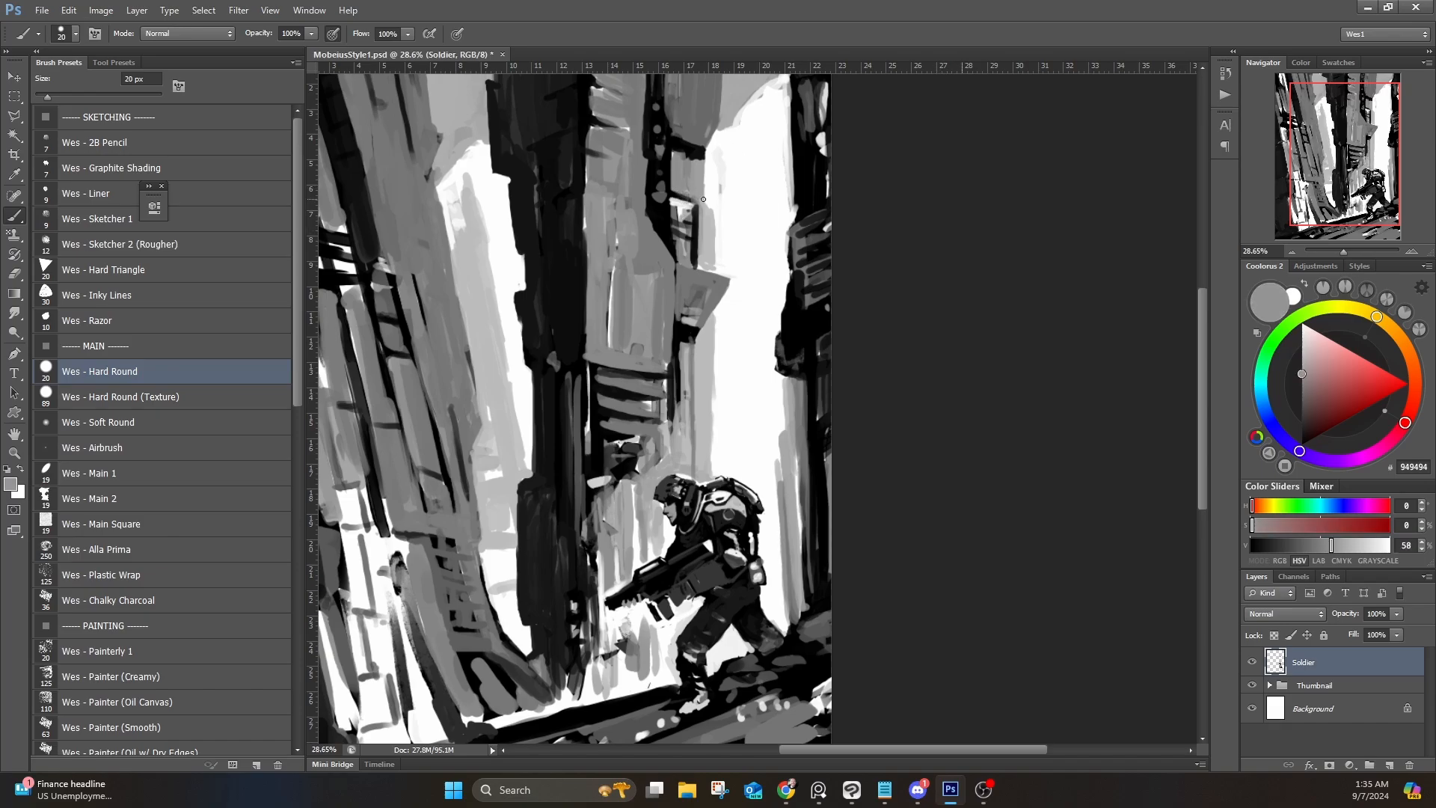
# Step: Paint mid-grey (6F6F6F) and near-black (080808) strokes on the leaning tower at the left of the painting
pyautogui.scroll(-6, 703, 199)
pyautogui.scroll(4, 658, 243)
pyautogui.keyDown('alt'); pyautogui.click(511, 296); pyautogui.keyUp('alt')
pyautogui.keyDown('alt'); pyautogui.click(521, 307); pyautogui.keyUp('alt')
pyautogui.moveTo(507, 291); pyautogui.dragTo(513, 336)
pyautogui.moveTo(506, 289); pyautogui.dragTo(513, 332)
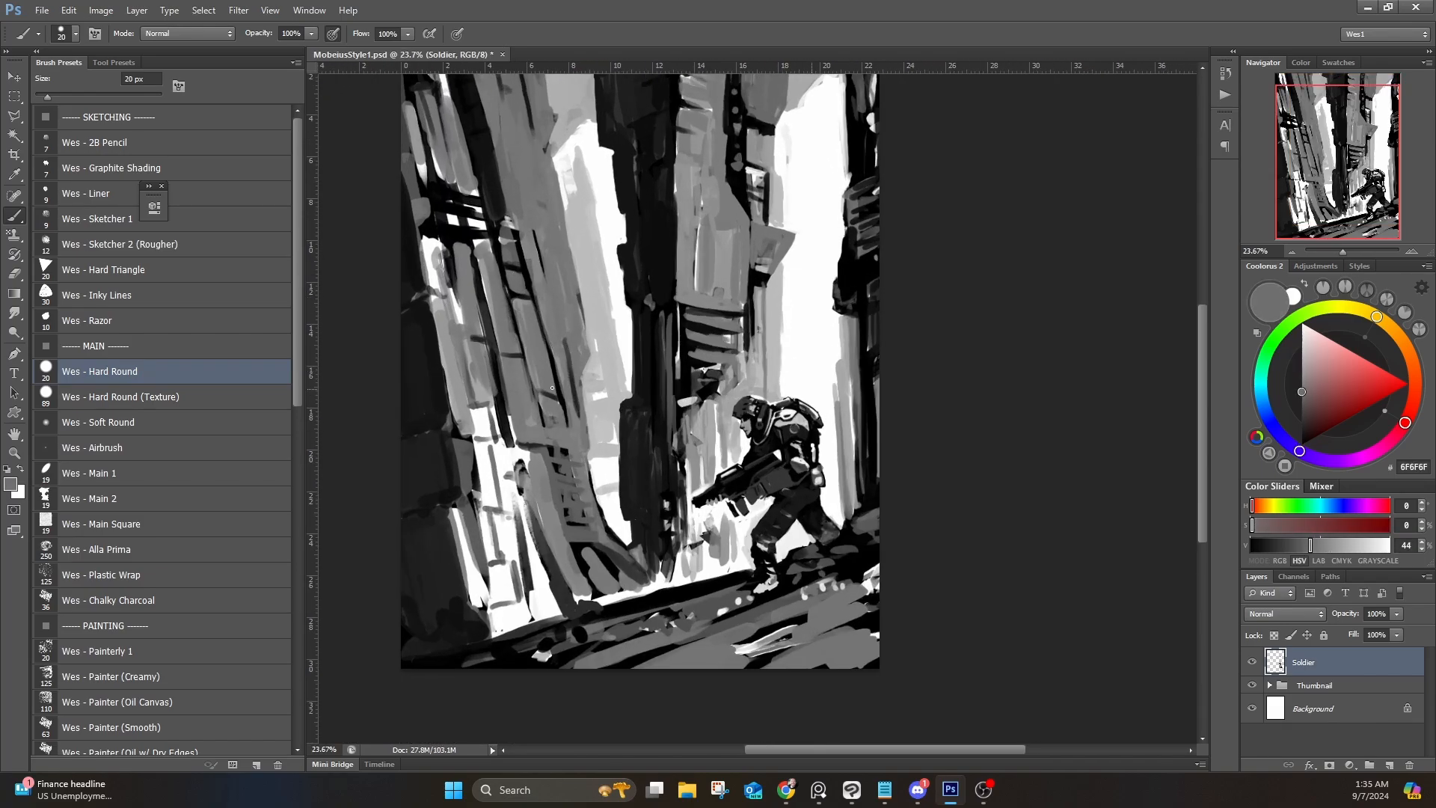
pyautogui.keyDown('alt'); pyautogui.click(554, 370); pyautogui.keyUp('alt')
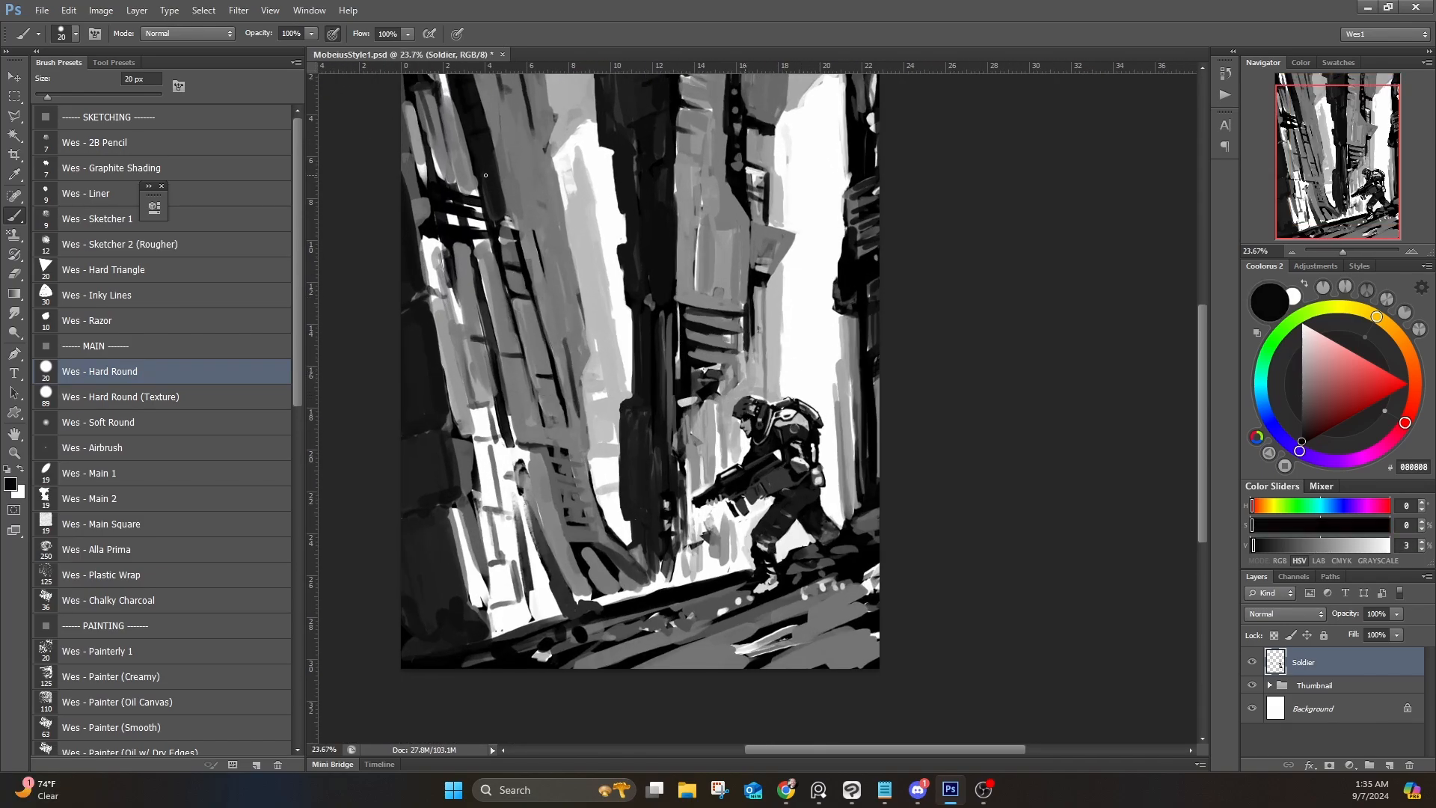
pyautogui.moveTo(489, 583); pyautogui.dragTo(479, 509)
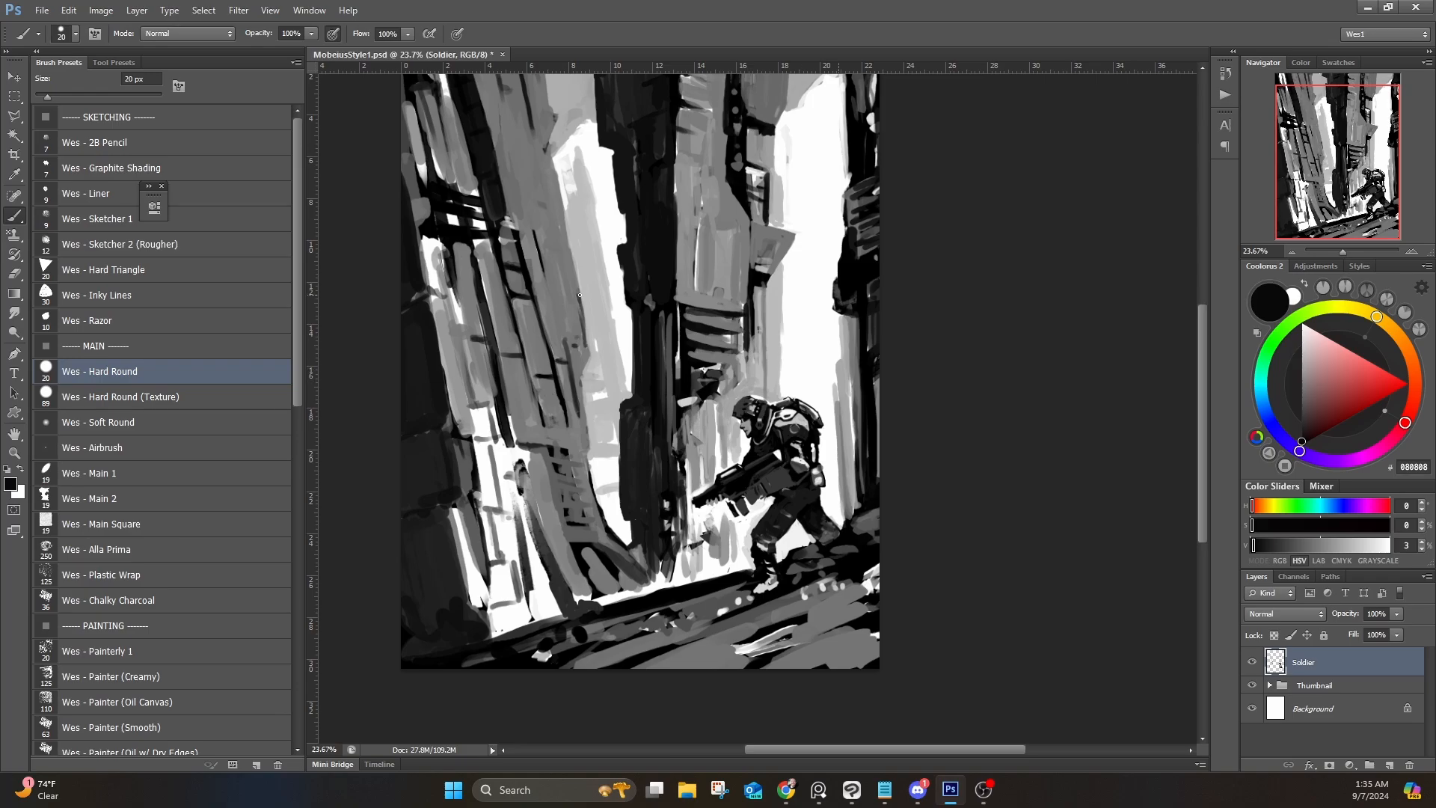
# Step: Rework the leaning tower's right edge and upper part with dark and grey strokes
pyautogui.moveTo(580, 295); pyautogui.dragTo(569, 240)
pyautogui.keyDown('alt'); pyautogui.click(549, 149); pyautogui.keyUp('alt')
pyautogui.moveTo(552, 161)
pyautogui.mouseDown()
pyautogui.moveTo(555, 271)
pyautogui.moveTo(551, 250)
pyautogui.moveTo(592, 243)
pyautogui.mouseUp()
pyautogui.keyDown('alt'); pyautogui.click(626, 158); pyautogui.keyUp('alt')
pyautogui.keyDown('alt'); pyautogui.click(594, 261); pyautogui.keyUp('alt')
# Step: Reshape the grey upper edge of the bright sky gap above the soldier with light grey (A9A9A9)
pyautogui.keyDown('alt'); pyautogui.click(827, 166); pyautogui.keyUp('alt')
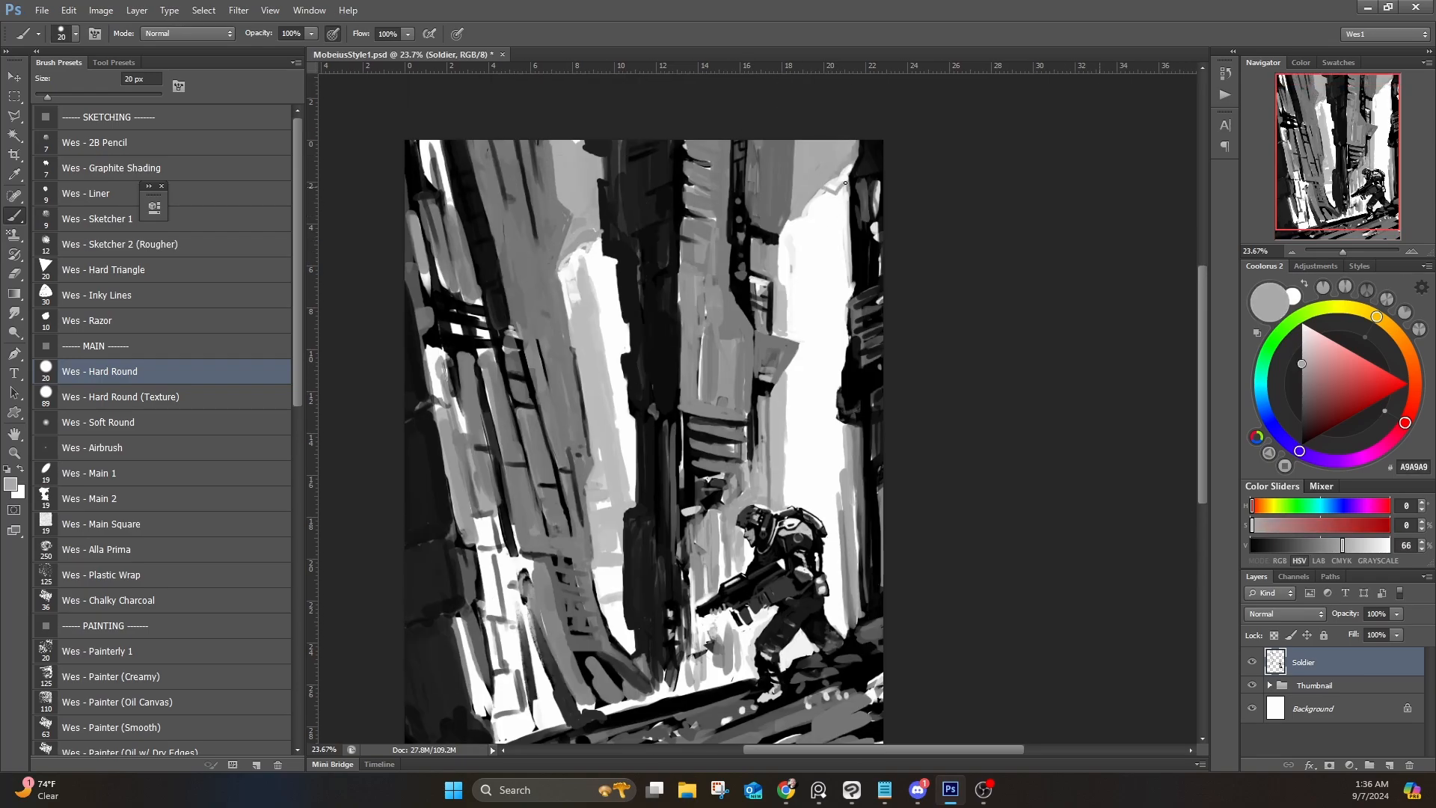
pyautogui.keyDown('alt'); pyautogui.click(833, 209); pyautogui.keyUp('alt')
pyautogui.moveTo(847, 168)
pyautogui.mouseDown()
pyautogui.moveTo(802, 205)
pyautogui.moveTo(839, 178)
pyautogui.mouseUp()
pyautogui.keyDown('alt'); pyautogui.click(831, 171); pyautogui.keyUp('alt')
pyautogui.scroll(-4, 658, 460)
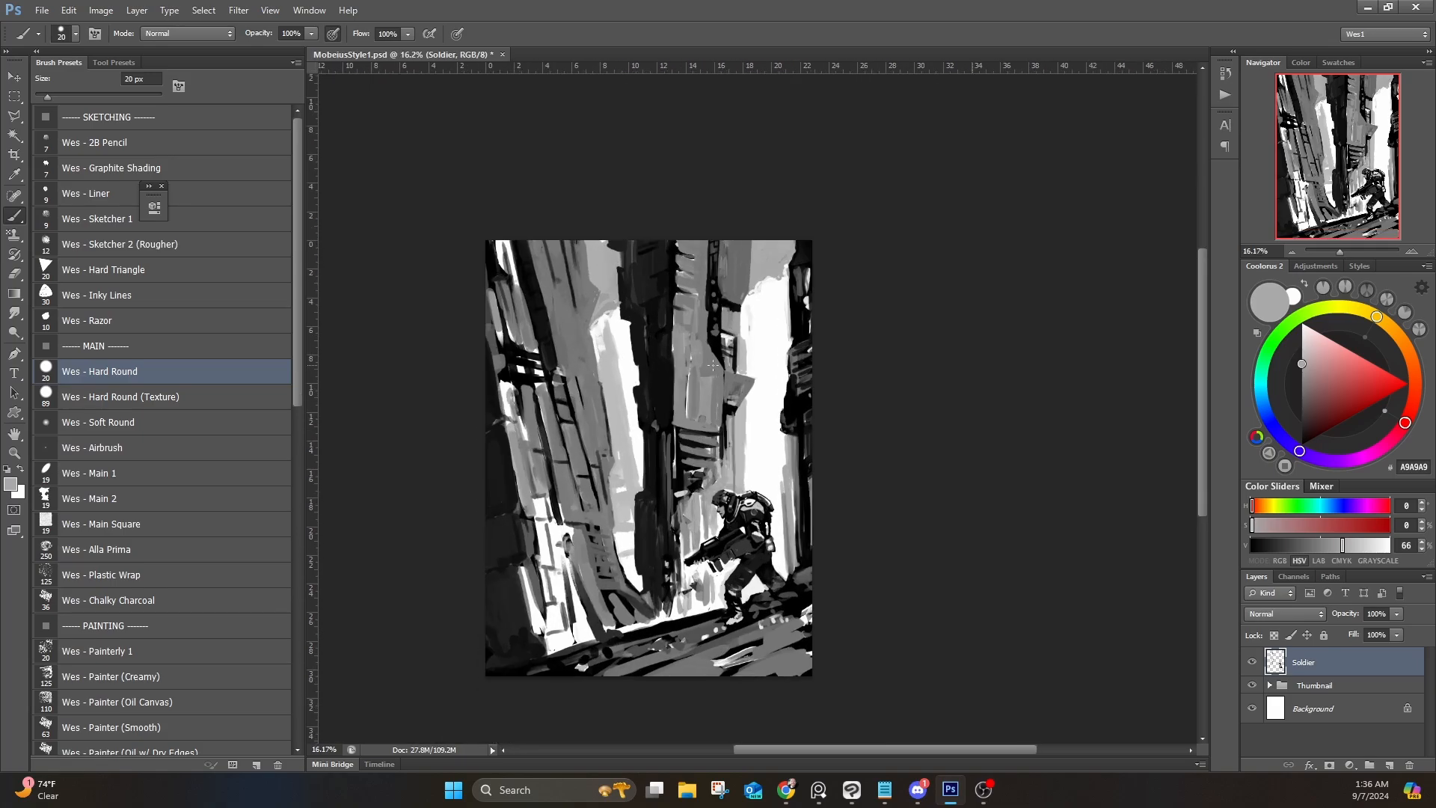
# Step: Touch up the slope's upper edge beneath the soldier with tones sampled from the ground and background
pyautogui.scroll(5, 703, 497)
pyautogui.keyDown('alt'); pyautogui.click(710, 608); pyautogui.keyUp('alt')
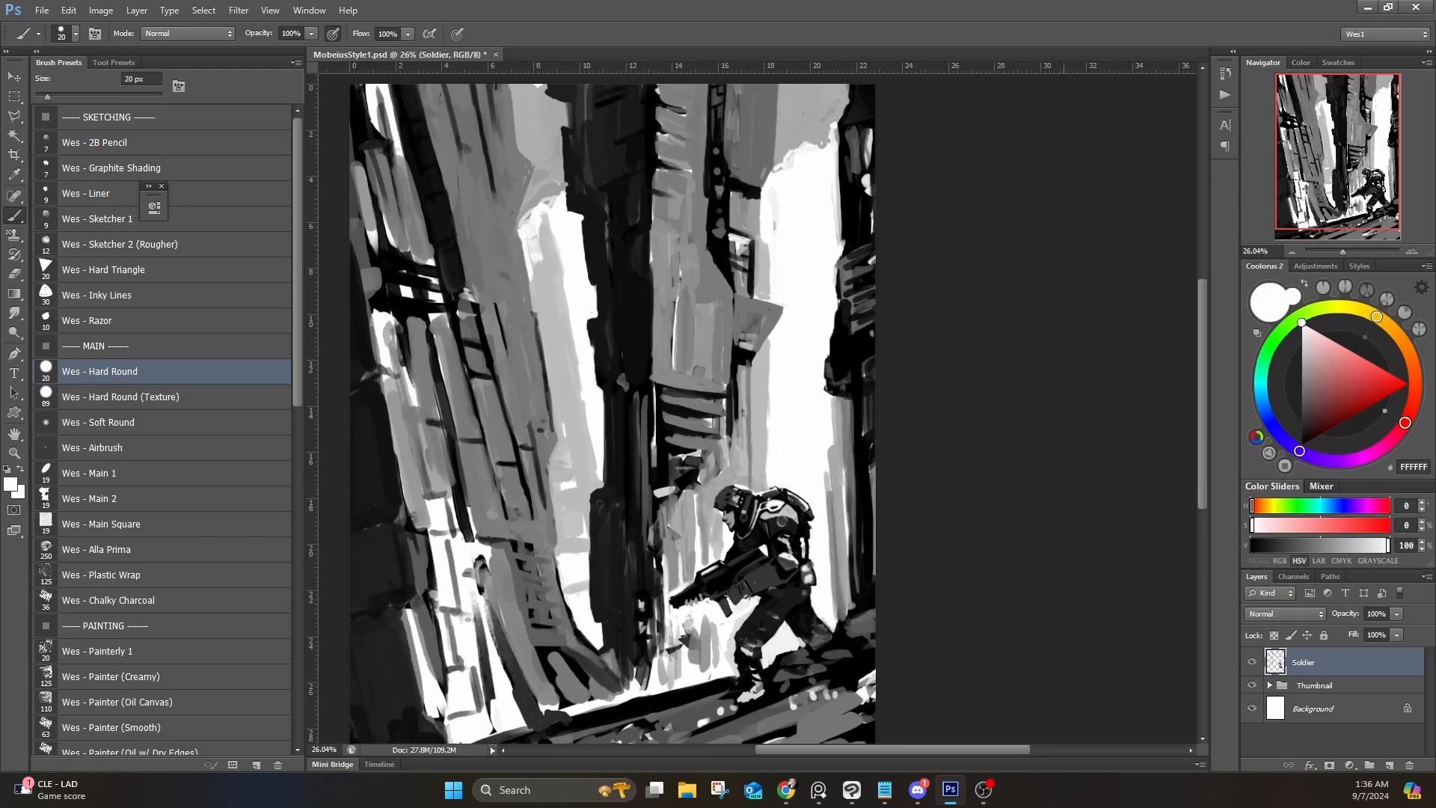
pyautogui.keyDown('alt'); pyautogui.click(745, 686); pyautogui.keyUp('alt')
pyautogui.keyDown('alt'); pyautogui.click(718, 699); pyautogui.keyUp('alt')
pyautogui.moveTo(609, 690)
pyautogui.mouseDown()
pyautogui.moveTo(715, 553)
pyautogui.moveTo(765, 570)
pyautogui.moveTo(850, 535)
pyautogui.moveTo(970, 536)
pyautogui.mouseUp()
# Step: Darken the ground and tower at the painting's right edge with black (000000), using a 40 px brush
pyautogui.keyDown('alt'); pyautogui.click(714, 572); pyautogui.keyUp('alt')
pyautogui.press(']')
pyautogui.press(']')
pyautogui.keyDown('alt'); pyautogui.click(953, 569); pyautogui.keyUp('alt')
pyautogui.moveTo(928, 621); pyautogui.dragTo(963, 608)
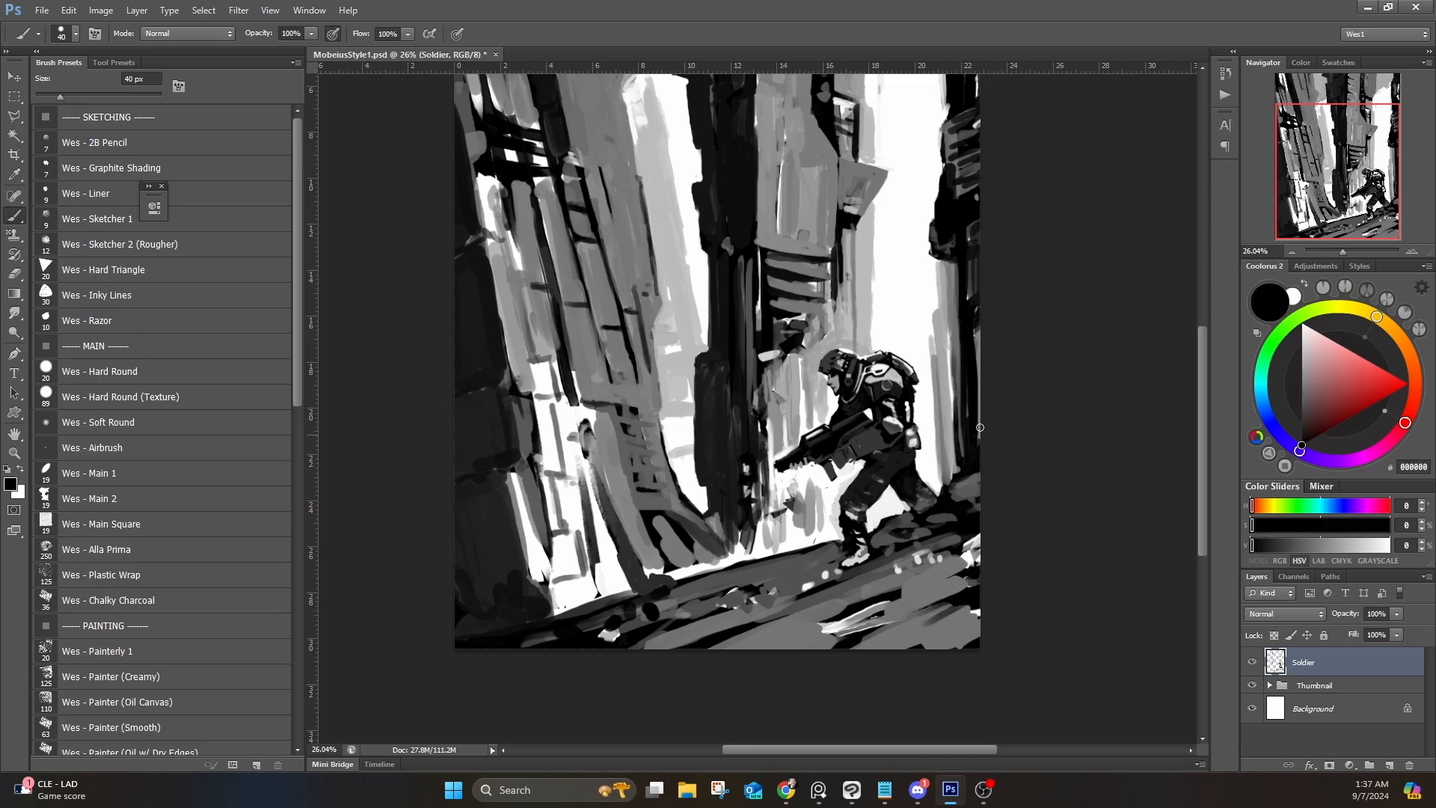
pyautogui.moveTo(929, 285); pyautogui.dragTo(880, 429)
# Step: Break up the pale distant tower with small white and light grey window marks
pyautogui.keyDown('alt'); pyautogui.click(626, 492); pyautogui.keyUp('alt')
pyautogui.moveTo(627, 396)
pyautogui.mouseDown()
pyautogui.moveTo(606, 273)
pyautogui.moveTo(588, 268)
pyautogui.mouseUp()
pyautogui.keyDown('alt'); pyautogui.click(599, 280); pyautogui.keyUp('alt')
pyautogui.moveTo(580, 235)
pyautogui.mouseDown()
pyautogui.moveTo(591, 292)
pyautogui.moveTo(580, 231)
pyautogui.moveTo(620, 250)
pyautogui.moveTo(630, 349)
pyautogui.mouseUp()
pyautogui.keyDown('alt'); pyautogui.click(604, 254); pyautogui.keyUp('alt')
pyautogui.keyDown('alt'); pyautogui.click(623, 378); pyautogui.keyUp('alt')
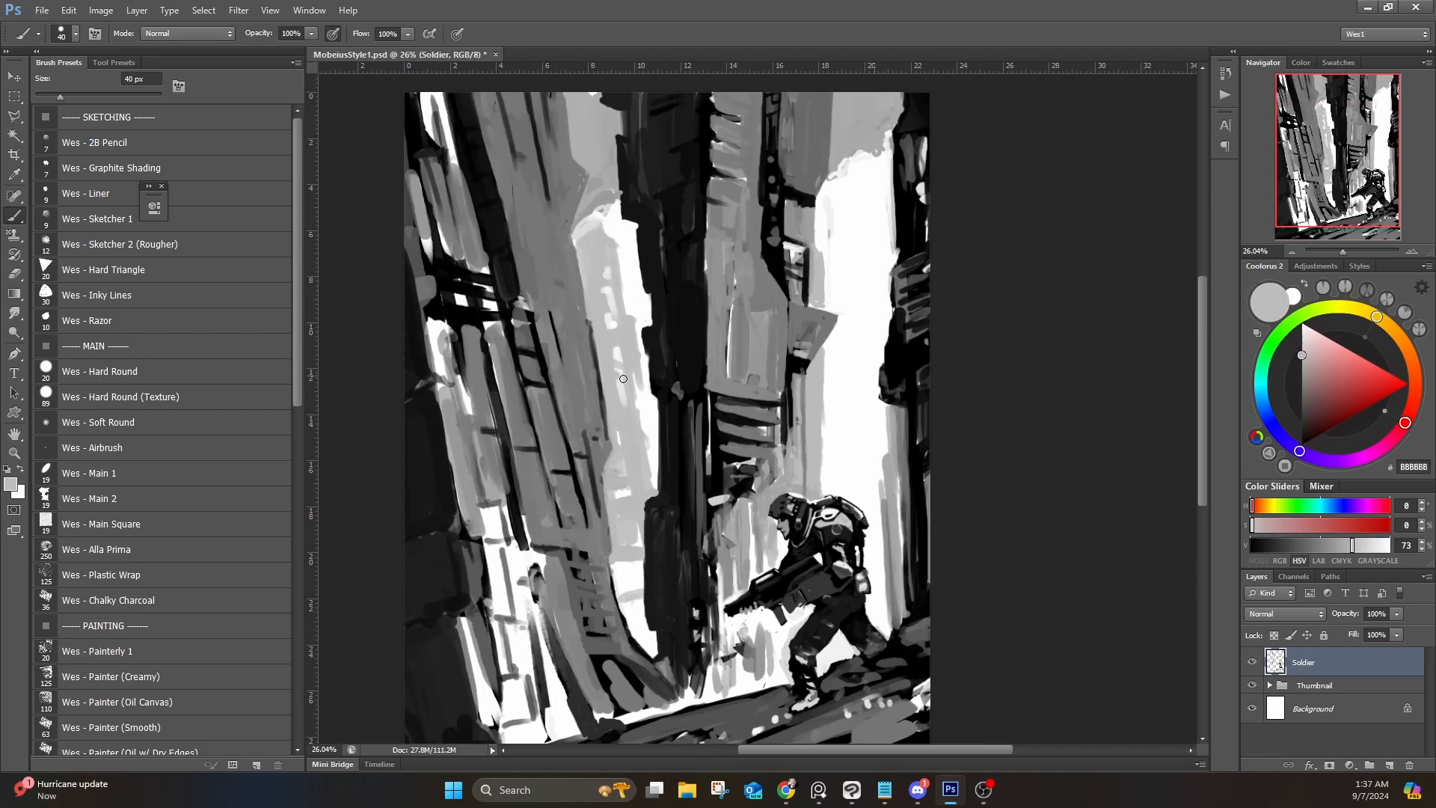
# Step: Add dark grey (282828) strokes to the upper part and left edge of the dark central tower
pyautogui.keyDown('alt'); pyautogui.click(675, 252); pyautogui.keyUp('alt')
pyautogui.scroll(3, 675, 252)
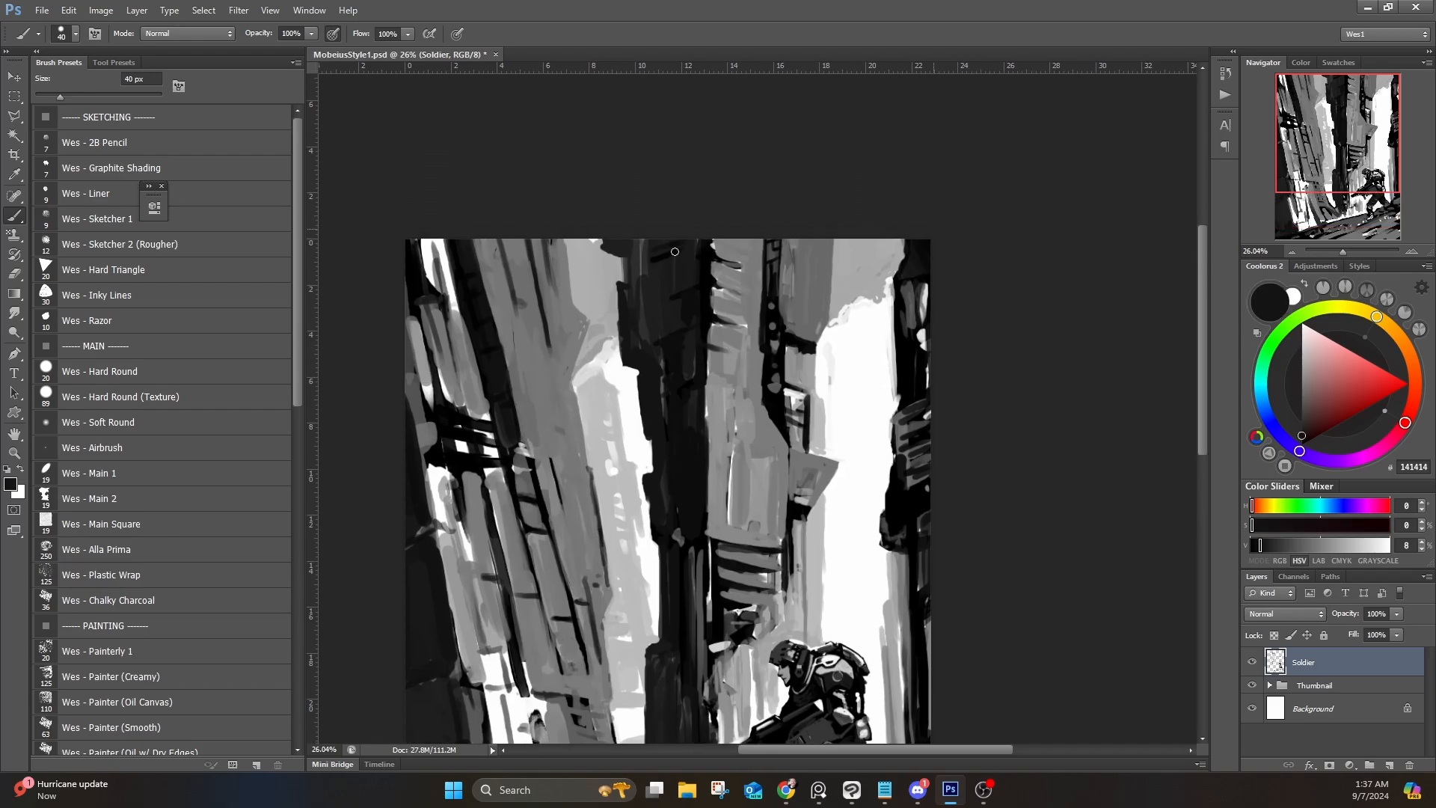
pyautogui.keyDown('alt'); pyautogui.click(649, 258); pyautogui.keyUp('alt')
pyautogui.moveTo(625, 255)
pyautogui.mouseDown()
pyautogui.moveTo(604, 253)
pyautogui.moveTo(636, 255)
pyautogui.mouseUp()
pyautogui.moveTo(653, 414)
pyautogui.mouseDown()
pyautogui.moveTo(646, 324)
pyautogui.moveTo(637, 352)
pyautogui.mouseUp()
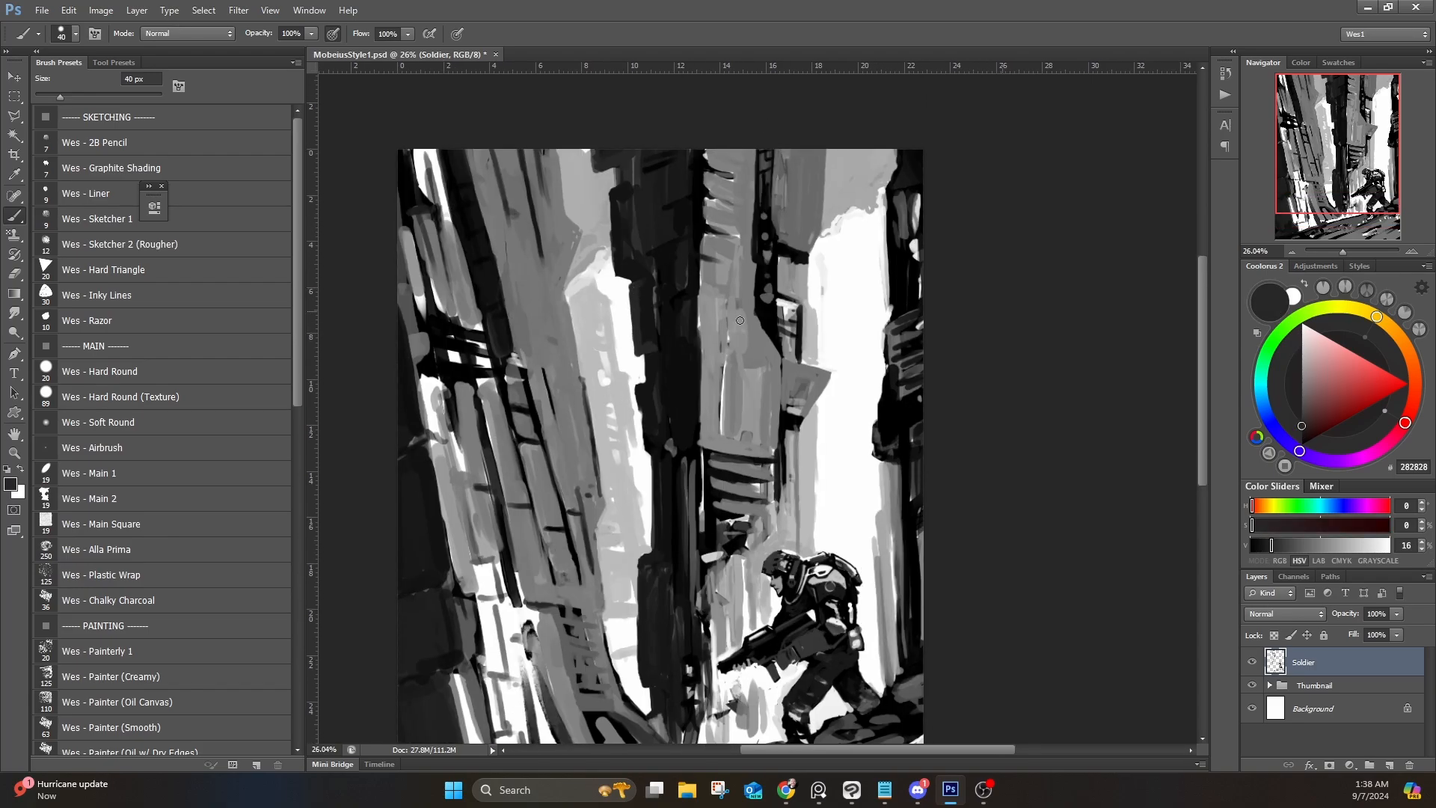
# Step: Paint vertical strokes along the lower left side of the dark central tower
pyautogui.keyDown('alt'); pyautogui.click(656, 396); pyautogui.keyUp('alt')
pyautogui.keyDown('alt'); pyautogui.click(631, 645); pyautogui.keyUp('alt')
pyautogui.moveTo(643, 686); pyautogui.dragTo(640, 555)
pyautogui.moveTo(649, 677)
pyautogui.mouseDown()
pyautogui.moveTo(646, 485)
pyautogui.moveTo(657, 495)
pyautogui.mouseUp()
pyautogui.keyDown('alt'); pyautogui.click(660, 482); pyautogui.keyUp('alt')
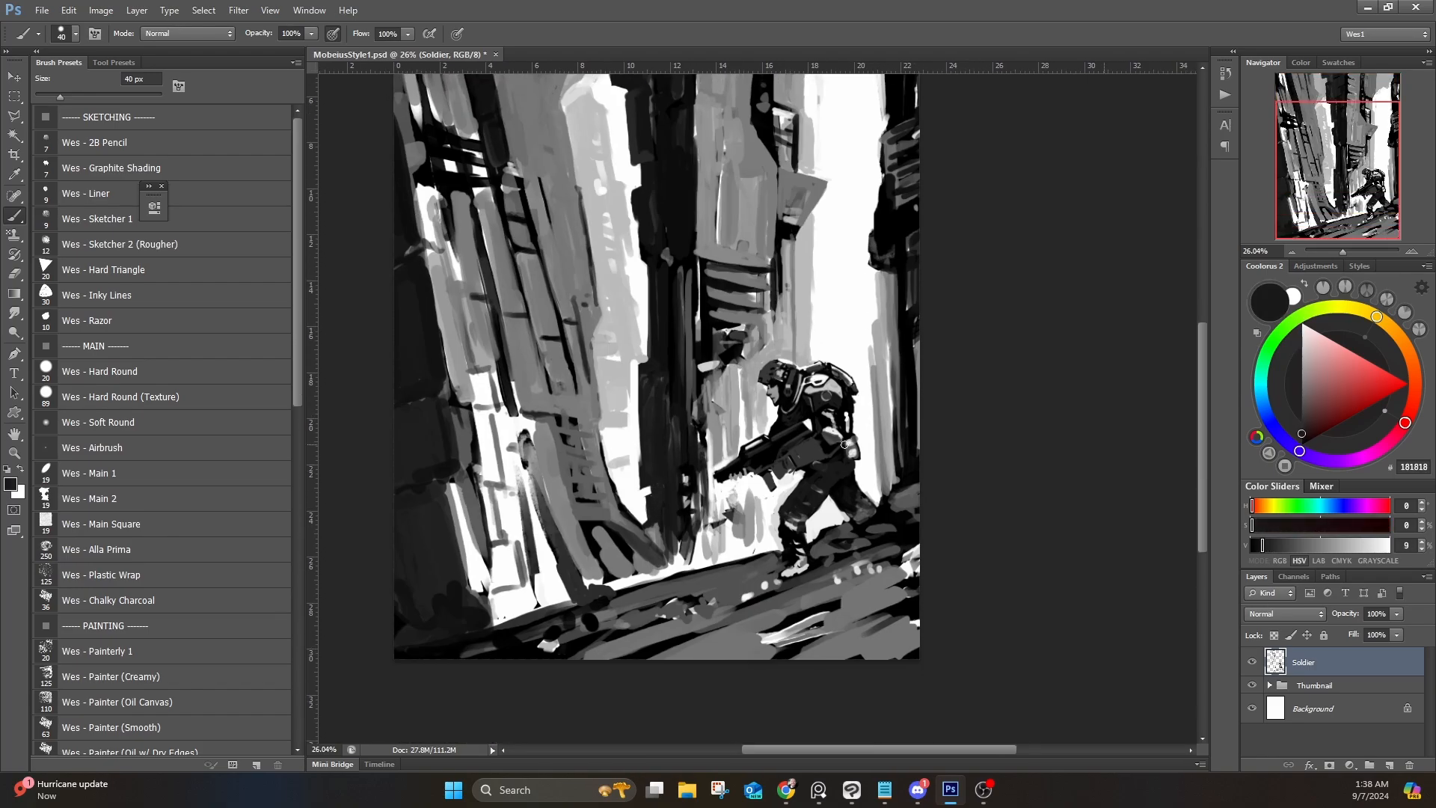
# Step: Cover the bright patches around the rifle and in front of the soldier with sampled grey
pyautogui.keyDown('alt'); pyautogui.click(745, 381); pyautogui.keyUp('alt')
pyautogui.moveTo(747, 376)
pyautogui.mouseDown()
pyautogui.moveTo(751, 430)
pyautogui.moveTo(767, 396)
pyautogui.mouseUp()
pyautogui.moveTo(760, 482); pyautogui.dragTo(761, 504)
pyautogui.moveTo(749, 478); pyautogui.dragTo(715, 518)
pyautogui.moveTo(726, 433); pyautogui.dragTo(712, 465)
pyautogui.moveTo(748, 439); pyautogui.dragTo(768, 400)
pyautogui.moveTo(766, 533); pyautogui.dragTo(777, 498)
# Step: Clean up the bright gap behind the soldier's back with white (FFFFFF) strokes
pyautogui.moveTo(845, 298); pyautogui.dragTo(780, 402)
pyautogui.keyDown('alt'); pyautogui.click(799, 358); pyautogui.keyUp('alt')
pyautogui.keyDown('alt'); pyautogui.click(828, 347); pyautogui.keyUp('alt')
pyautogui.moveTo(821, 359); pyautogui.dragTo(818, 376)
pyautogui.keyDown('alt'); pyautogui.click(801, 318); pyautogui.keyUp('alt')
pyautogui.moveTo(817, 287)
pyautogui.mouseDown()
pyautogui.moveTo(818, 312)
pyautogui.moveTo(814, 294)
pyautogui.mouseUp()
pyautogui.moveTo(811, 294); pyautogui.dragTo(810, 396)
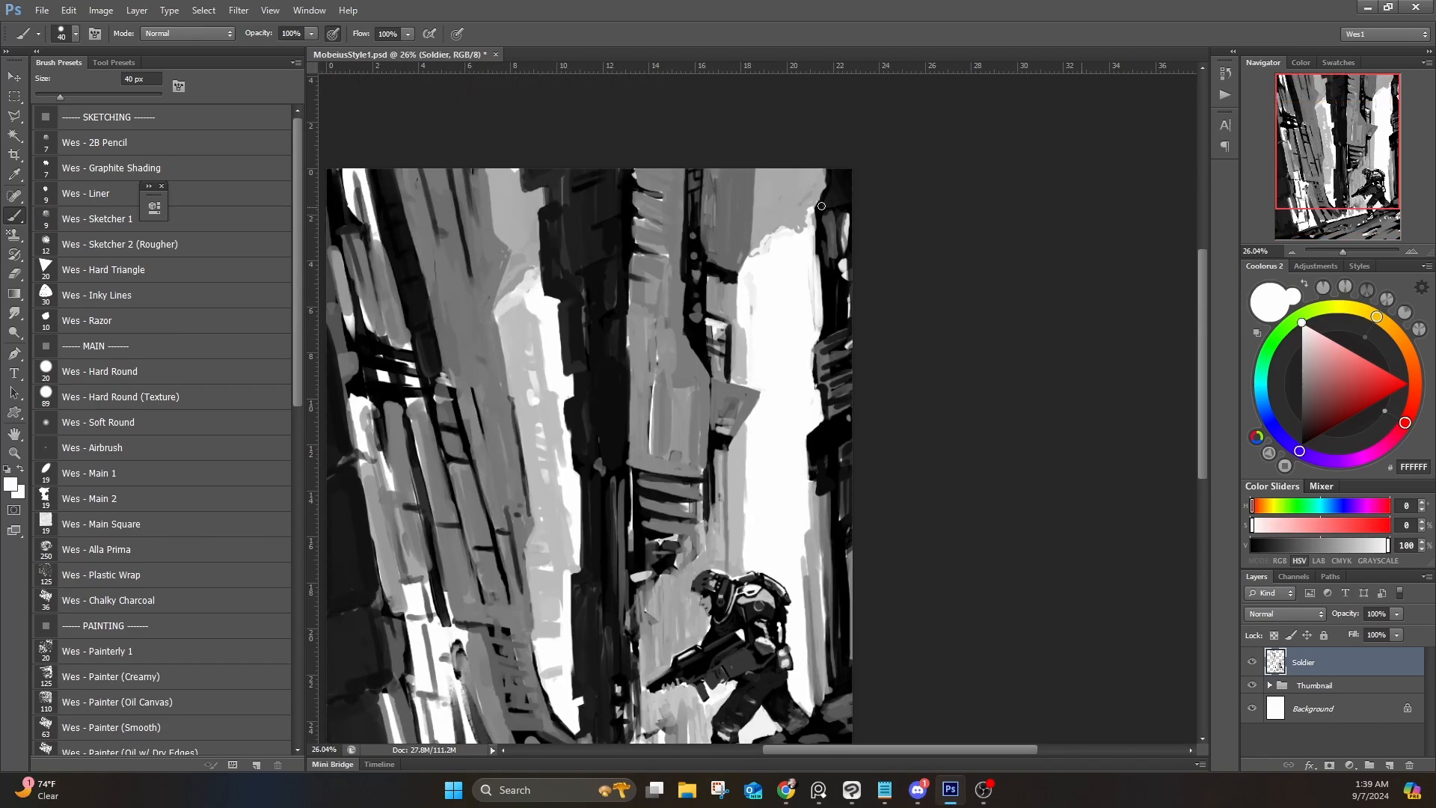
# Step: Soften the top of the bright sky gap with light grey (A9A9A9) and save the document
pyautogui.keyDown('alt'); pyautogui.click(808, 192); pyautogui.keyUp('alt')
pyautogui.moveTo(827, 169)
pyautogui.mouseDown()
pyautogui.moveTo(829, 194)
pyautogui.moveTo(744, 224)
pyautogui.mouseUp()
pyautogui.moveTo(711, 440)
pyautogui.mouseDown()
pyautogui.moveTo(775, 448)
pyautogui.moveTo(688, 450)
pyautogui.mouseUp()
pyautogui.click(42, 11)
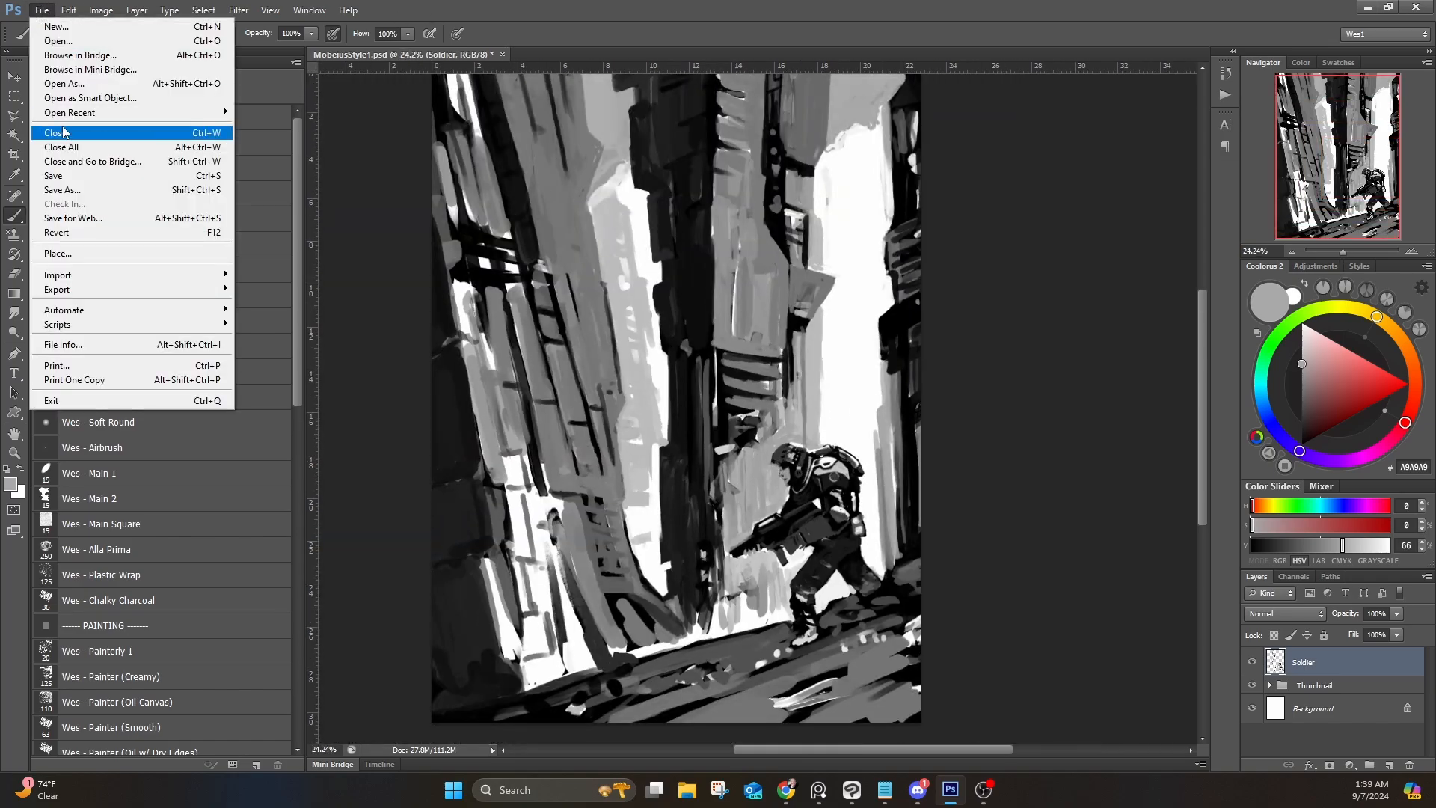
pyautogui.click(81, 177)
# Step: Brighten the ground's upper edge between the left tower and the soldier with white (FFFFFF) strokes
pyautogui.moveTo(664, 538); pyautogui.dragTo(729, 568)
pyautogui.keyDown('alt'); pyautogui.click(709, 579); pyautogui.keyUp('alt')
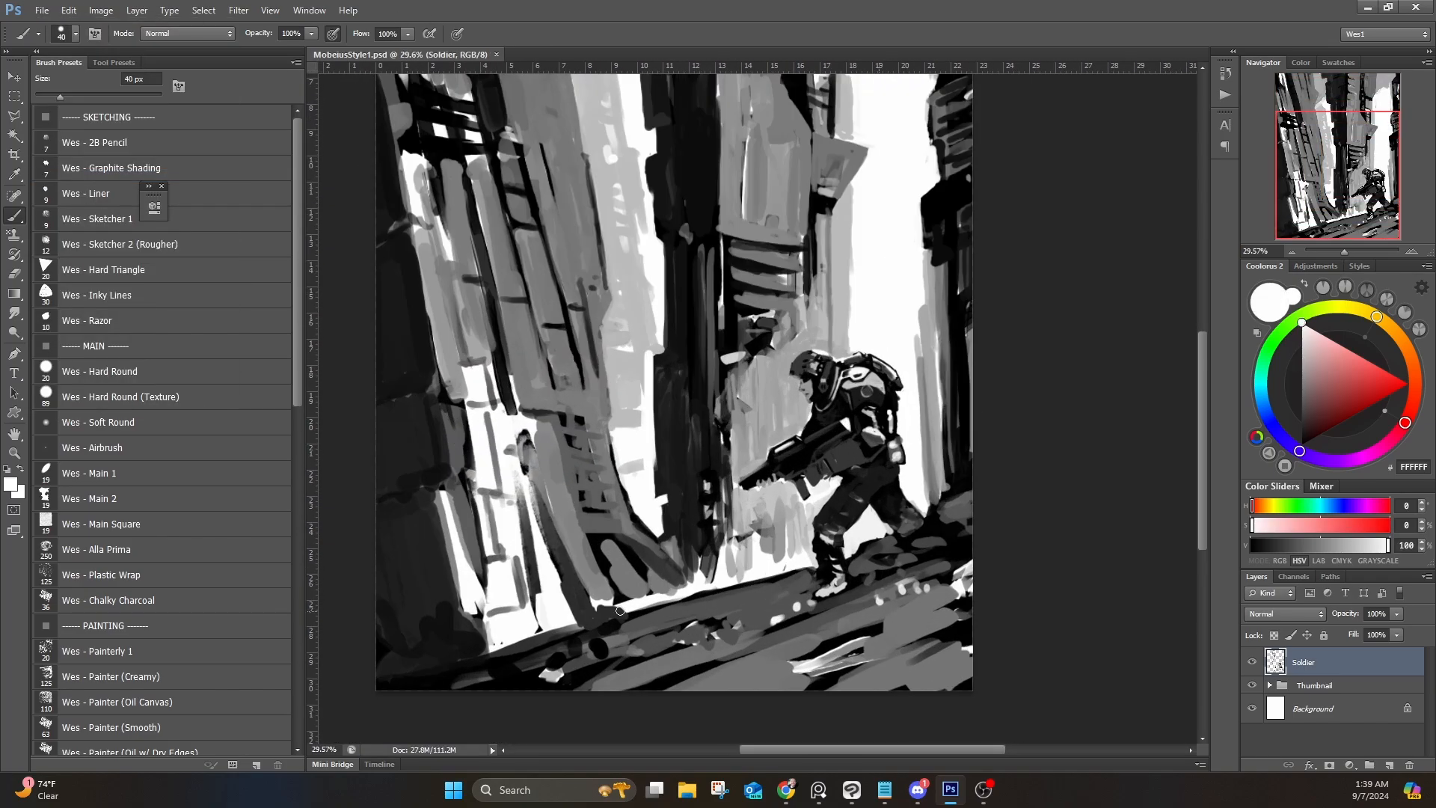
pyautogui.moveTo(621, 609); pyautogui.dragTo(795, 534)
pyautogui.moveTo(778, 557); pyautogui.dragTo(814, 524)
pyautogui.moveTo(585, 620)
pyautogui.mouseDown()
pyautogui.moveTo(406, 681)
pyautogui.moveTo(707, 571)
pyautogui.moveTo(676, 599)
pyautogui.mouseUp()
# Step: Refine the slope's edge with sampled tones, including black (000000), using a 25 px brush
pyautogui.press('[')
pyautogui.press('[')
pyautogui.press('[')
pyautogui.keyDown('alt'); pyautogui.click(464, 661); pyautogui.keyUp('alt')
pyautogui.keyDown('alt'); pyautogui.click(482, 657); pyautogui.keyUp('alt')
pyautogui.keyDown('alt'); pyautogui.click(408, 682); pyautogui.keyUp('alt')
pyautogui.keyDown('alt'); pyautogui.click(570, 627); pyautogui.keyUp('alt')
pyautogui.keyDown('alt'); pyautogui.click(750, 584); pyautogui.keyUp('alt')
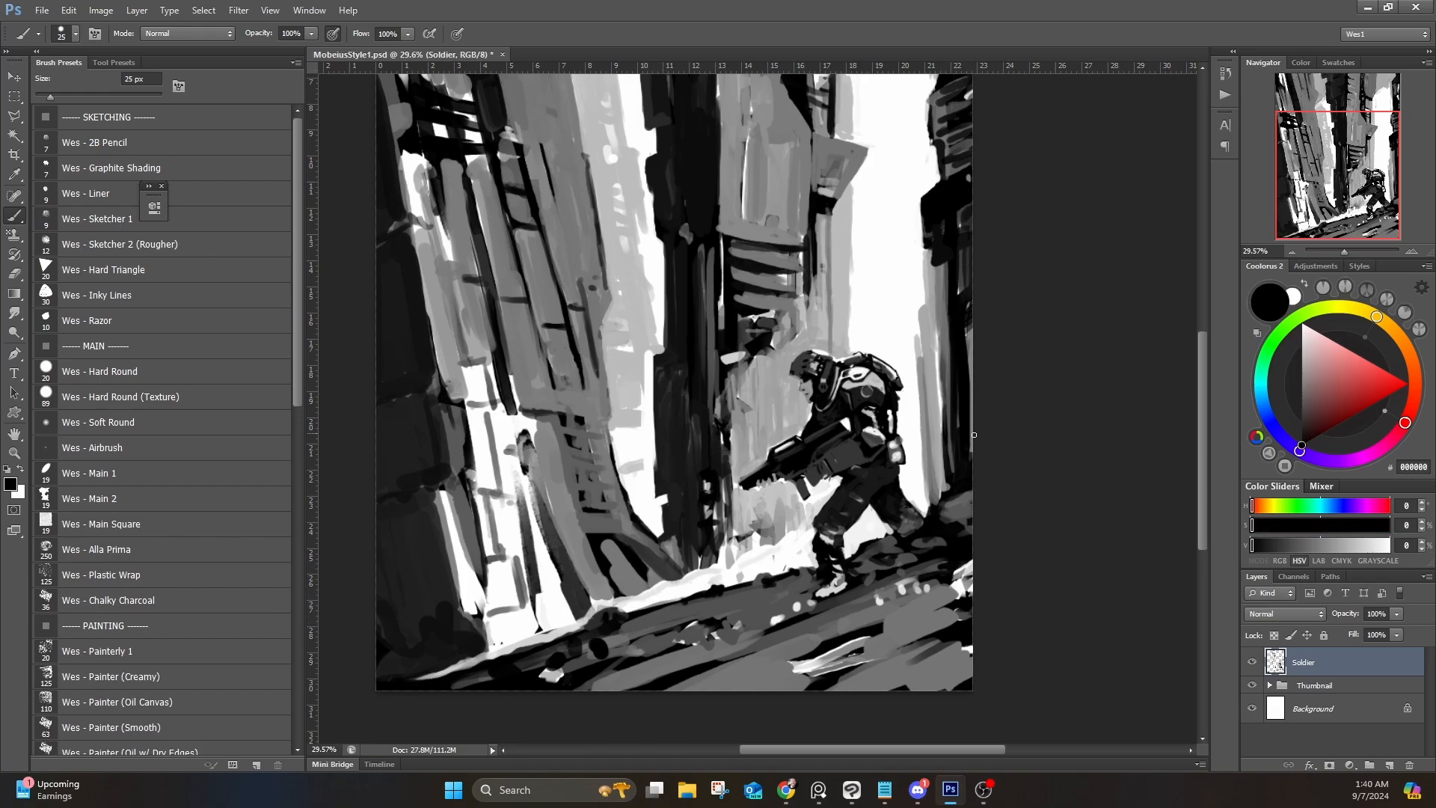
pyautogui.keyDown('alt'); pyautogui.click(966, 437); pyautogui.keyUp('alt')
pyautogui.keyDown('alt'); pyautogui.click(960, 441); pyautogui.keyUp('alt')
# Step: Touch up the upper outer edge of the left tower with sampled grey (999999) and white (FFFFFF)
pyautogui.moveTo(523, 225); pyautogui.dragTo(586, 456)
pyautogui.keyDown('alt'); pyautogui.click(478, 279); pyautogui.keyUp('alt')
pyautogui.keyDown('alt'); pyautogui.click(470, 281); pyautogui.keyUp('alt')
pyautogui.keyDown('alt'); pyautogui.click(464, 276); pyautogui.keyUp('alt')
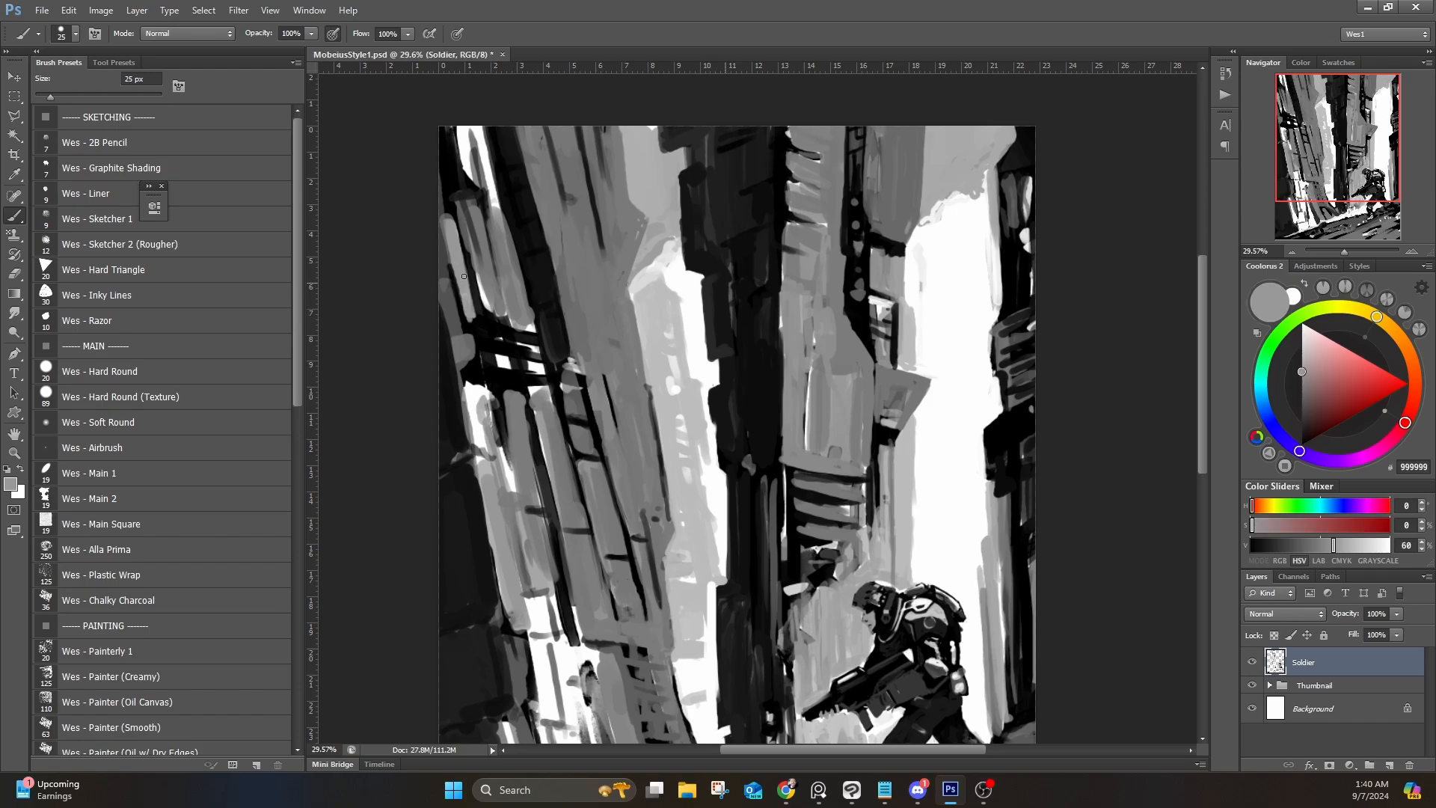
pyautogui.keyDown('alt'); pyautogui.click(462, 267); pyautogui.keyUp('alt')
pyautogui.keyDown('alt'); pyautogui.click(480, 191); pyautogui.keyUp('alt')
pyautogui.keyDown('alt'); pyautogui.click(456, 171); pyautogui.keyUp('alt')
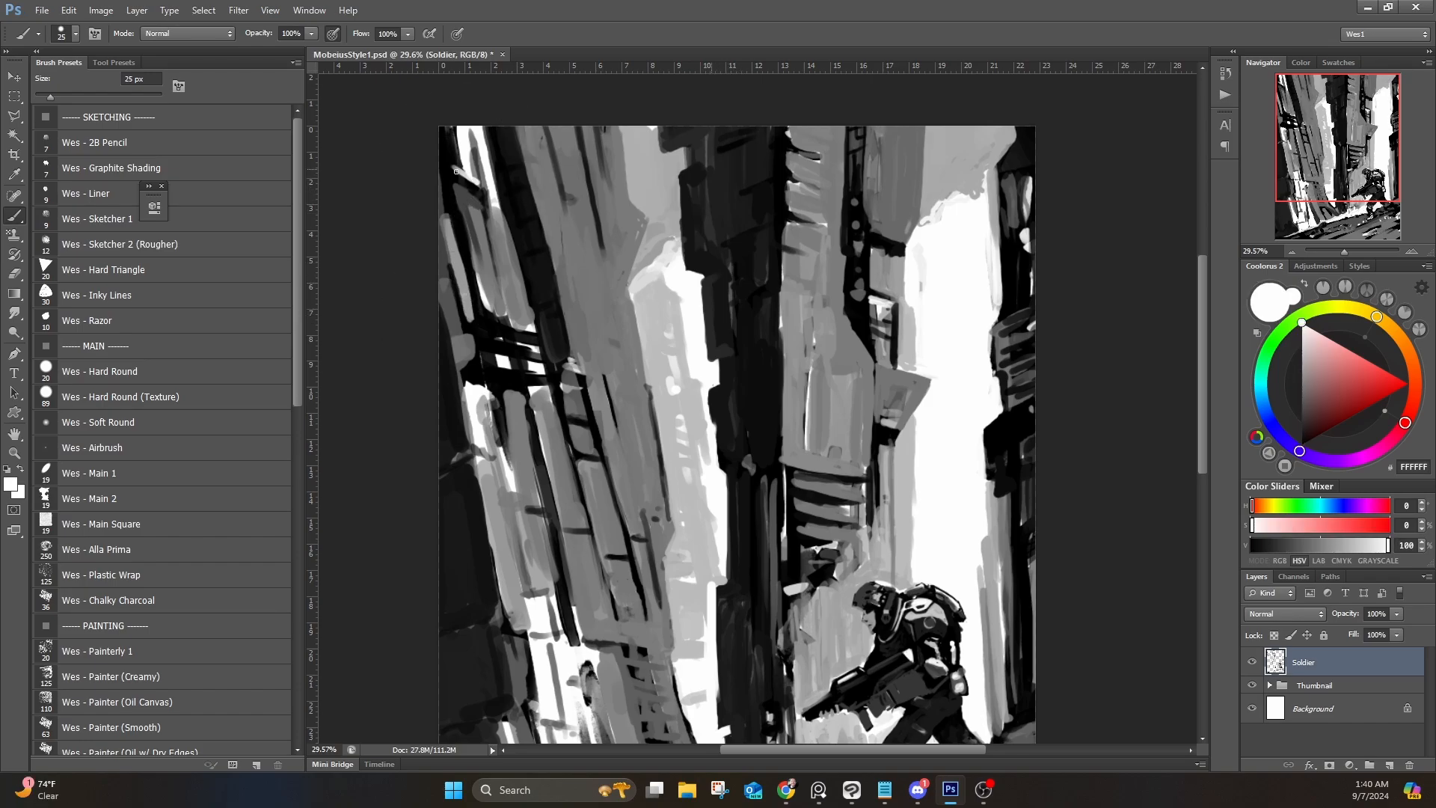
# Step: Add near-black (050505) panel lines to the middle section of the left leaning tower
pyautogui.moveTo(456, 171); pyautogui.dragTo(434, 44)
pyautogui.keyDown('alt'); pyautogui.click(538, 396); pyautogui.keyUp('alt')
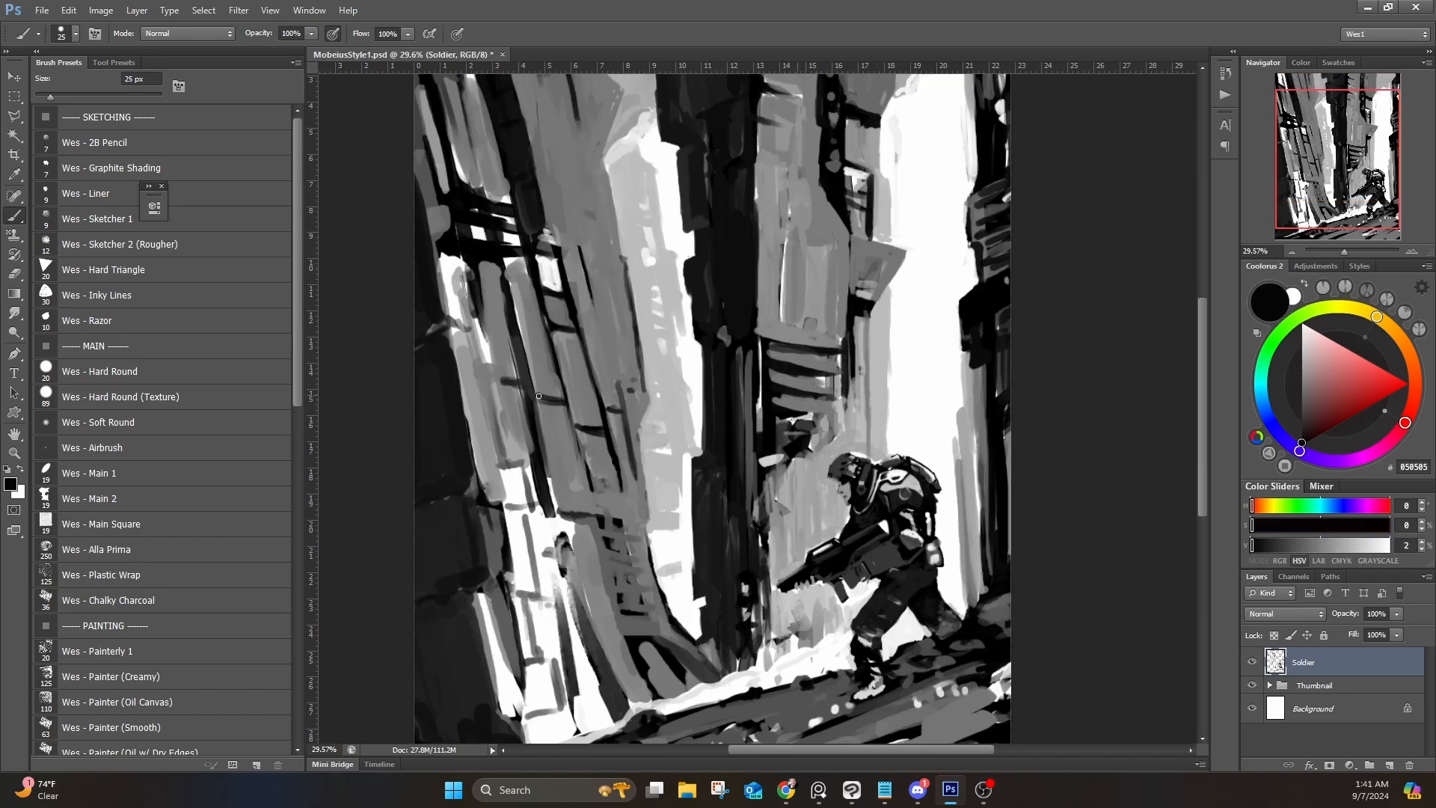
pyautogui.moveTo(538, 396); pyautogui.dragTo(557, 401)
pyautogui.moveTo(502, 381); pyautogui.dragTo(522, 383)
pyautogui.moveTo(469, 267); pyautogui.dragTo(484, 341)
# Step: Paint dark lines (050505 and 141414) down the upper part of the left tower
pyautogui.moveTo(660, 333); pyautogui.dragTo(664, 431)
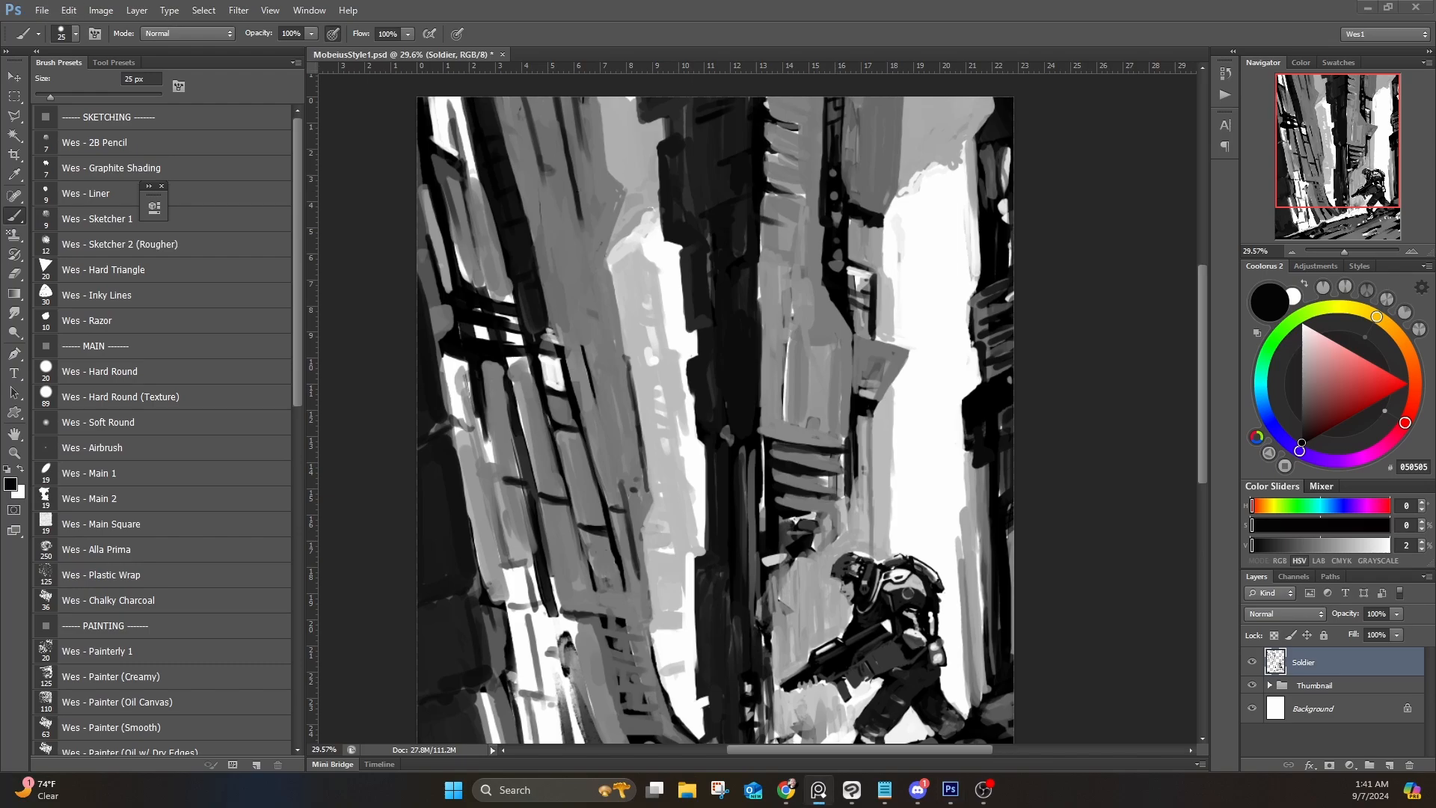
pyautogui.click(220, 147)
pyautogui.moveTo(516, 125); pyautogui.dragTo(537, 241)
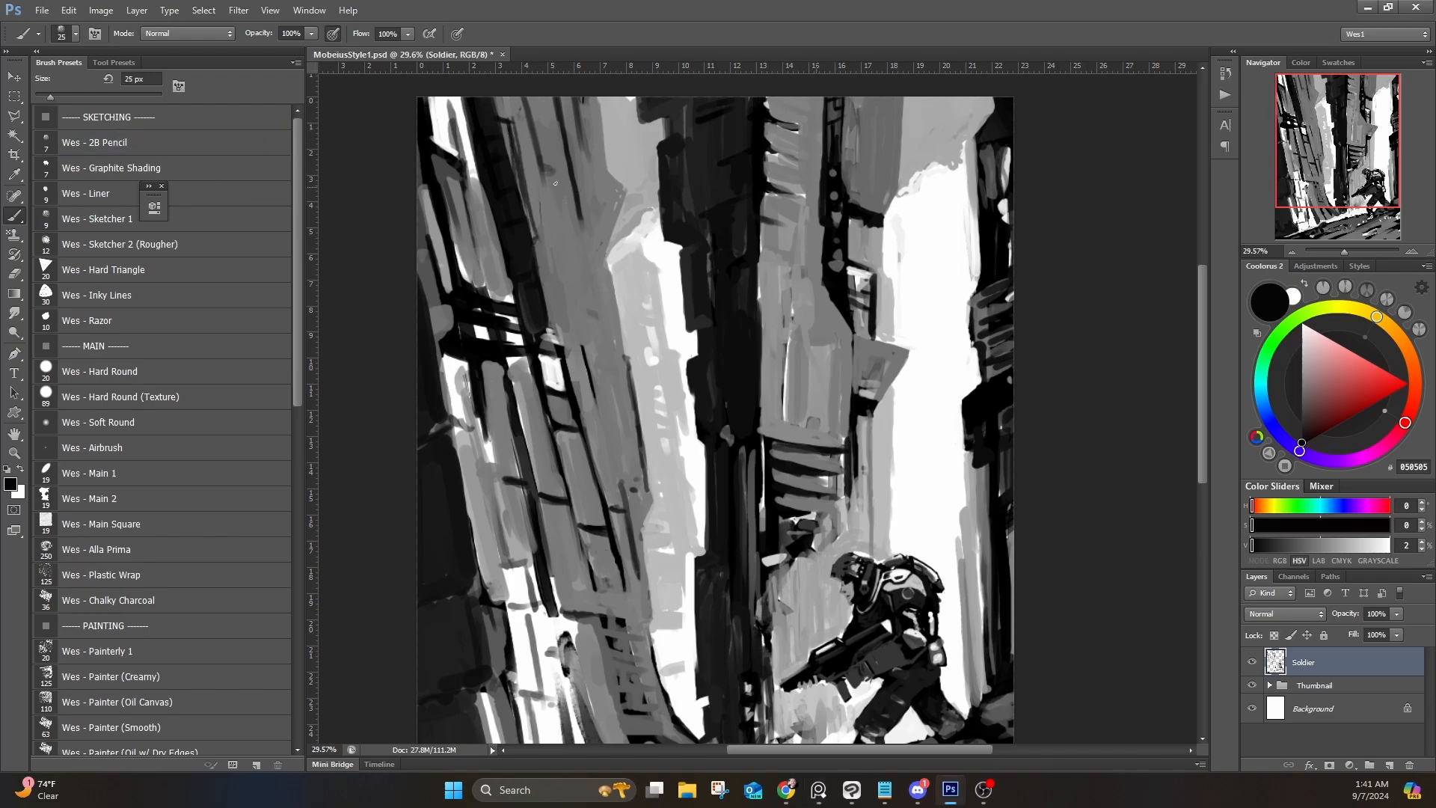
pyautogui.keyDown('alt'); pyautogui.click(442, 160); pyautogui.keyUp('alt')
pyautogui.moveTo(447, 166); pyautogui.dragTo(458, 224)
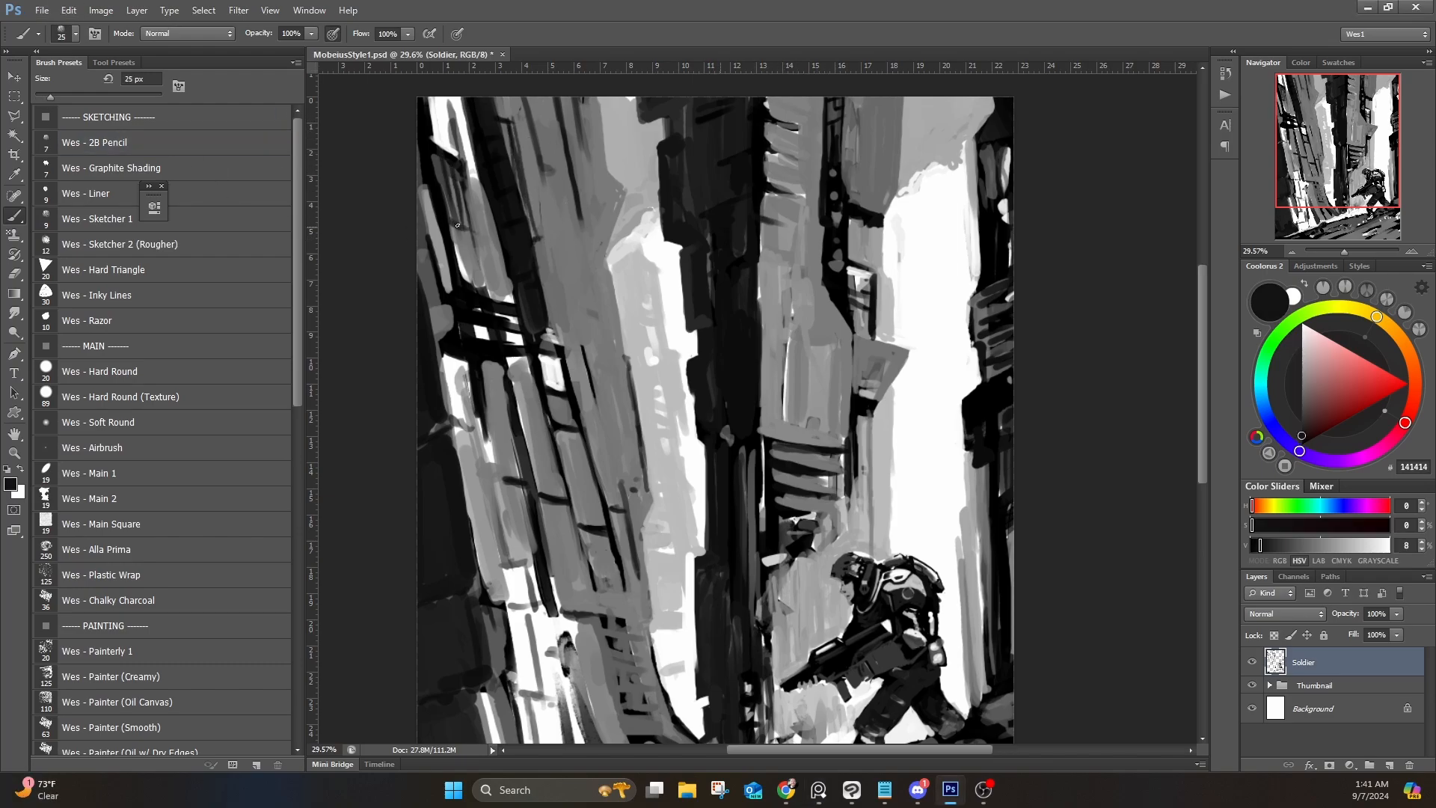
# Step: Add structural strokes to the dark central tower with sampled 040404 and 181818
pyautogui.moveTo(839, 247); pyautogui.dragTo(765, 281)
pyautogui.keyDown('alt'); pyautogui.click(607, 189); pyautogui.keyUp('alt')
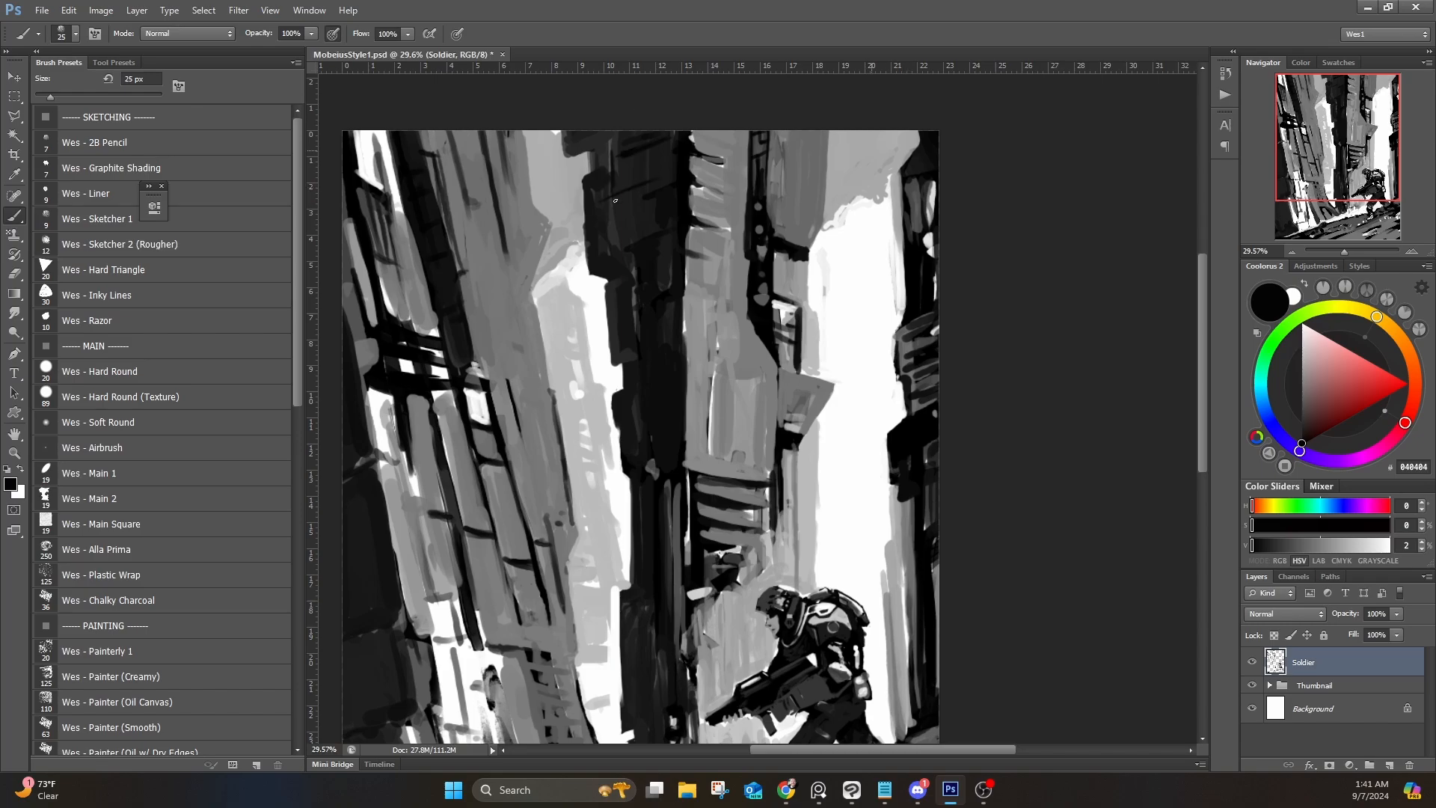
pyautogui.moveTo(615, 201)
pyautogui.mouseDown()
pyautogui.moveTo(592, 320)
pyautogui.moveTo(610, 215)
pyautogui.mouseUp()
pyautogui.keyDown('alt'); pyautogui.click(631, 390); pyautogui.keyUp('alt')
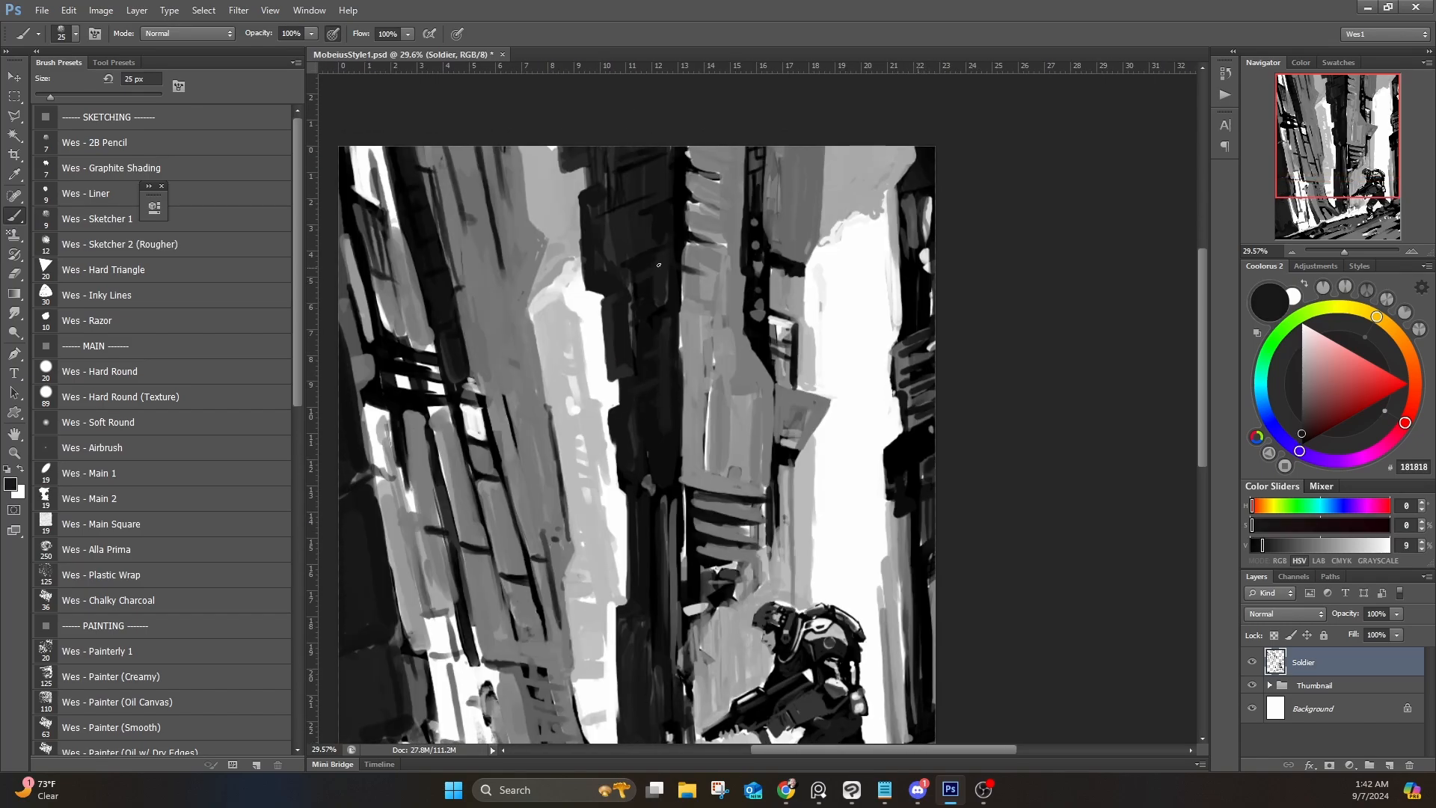
pyautogui.moveTo(647, 660); pyautogui.dragTo(666, 490)
# Step: Paint grey (7A7A7A) strokes over the lower inner side of the left tower
pyautogui.keyDown('alt'); pyautogui.click(566, 486); pyautogui.keyUp('alt')
pyautogui.moveTo(563, 497); pyautogui.dragTo(576, 566)
pyautogui.moveTo(582, 522); pyautogui.dragTo(595, 568)
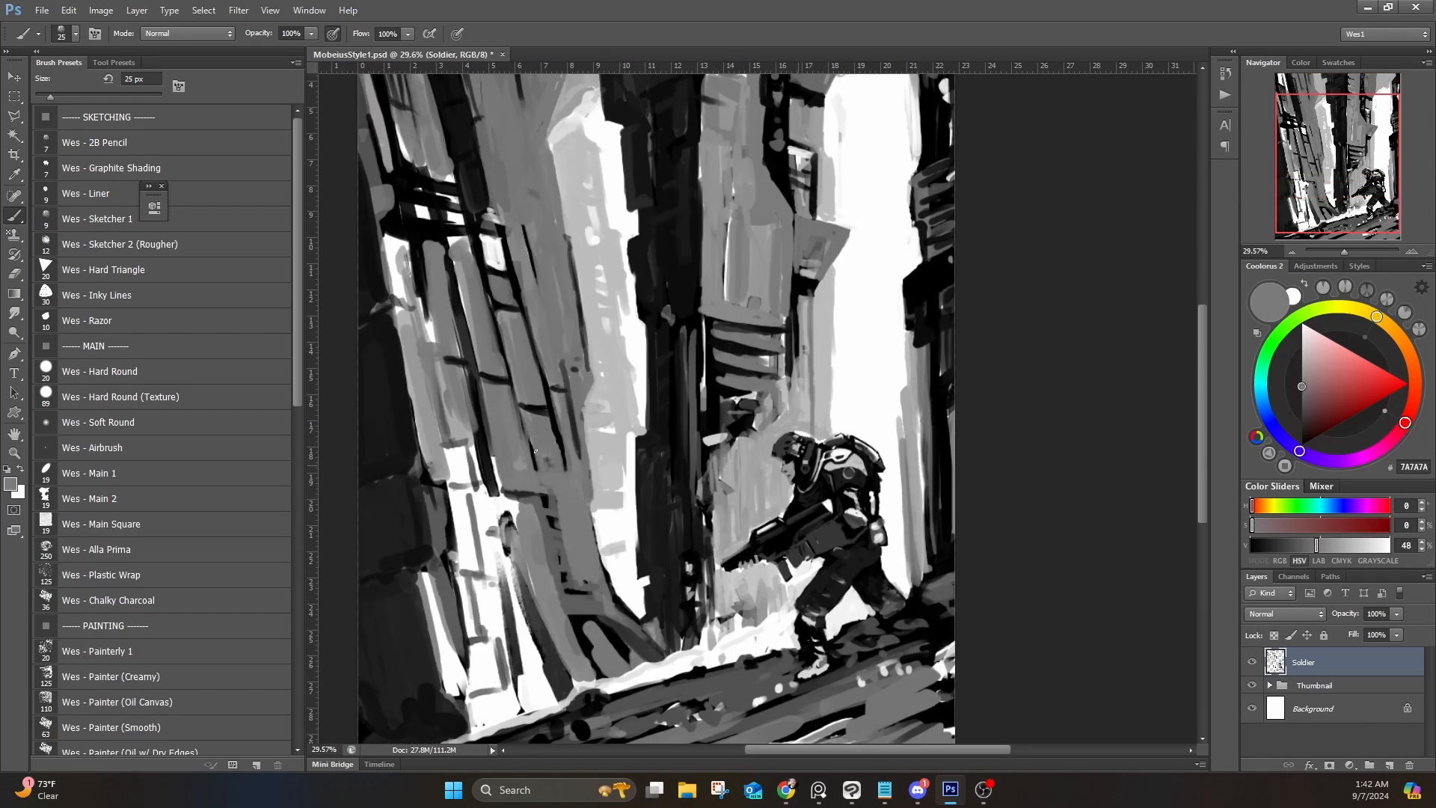
# Step: Detail the dark strip at the top of the left tower with sampled near-black (070707) and grey (6D6D6D)
pyautogui.moveTo(472, 114); pyautogui.dragTo(479, 264)
pyautogui.keyDown('alt'); pyautogui.click(479, 264); pyautogui.keyUp('alt')
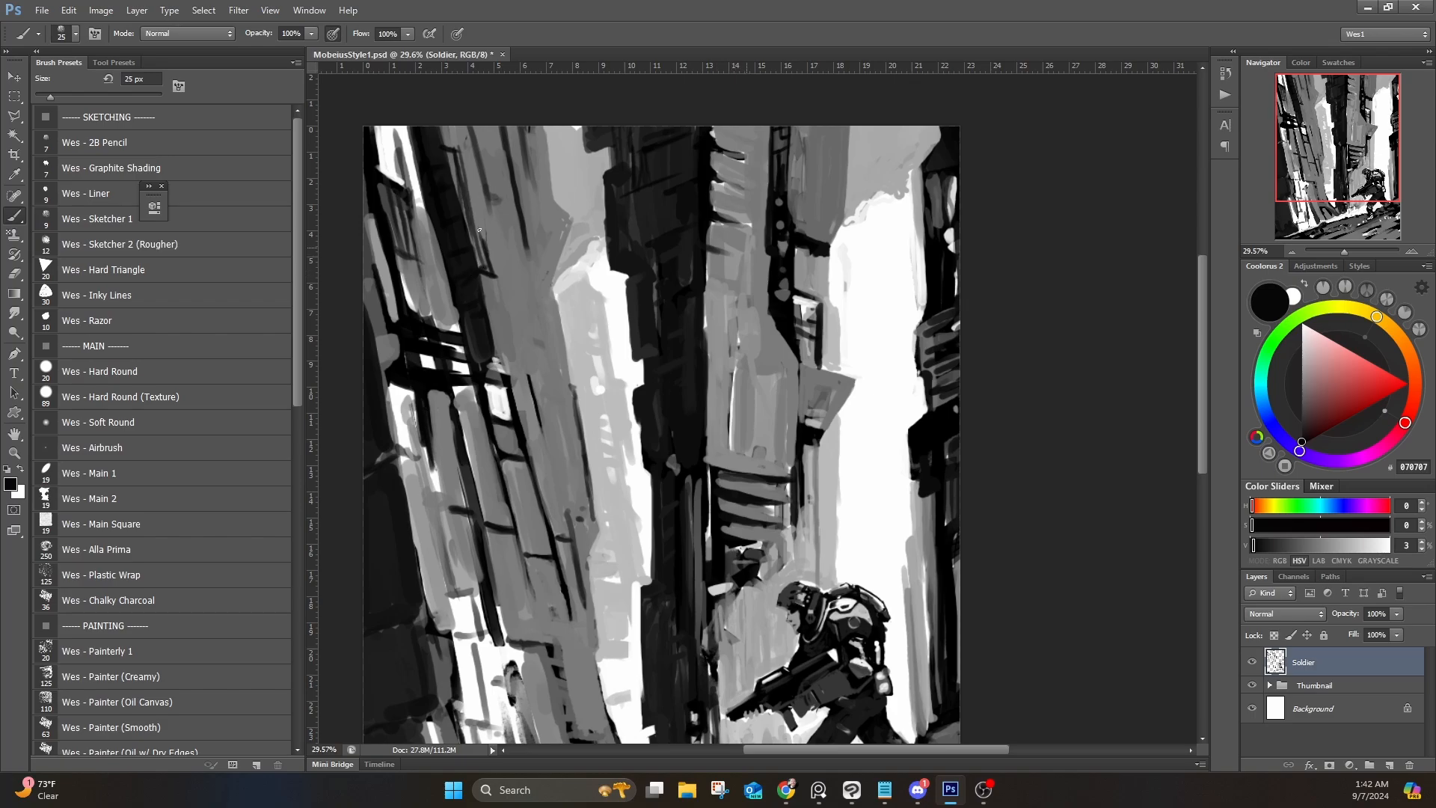
pyautogui.keyDown('alt'); pyautogui.click(459, 165); pyautogui.keyUp('alt')
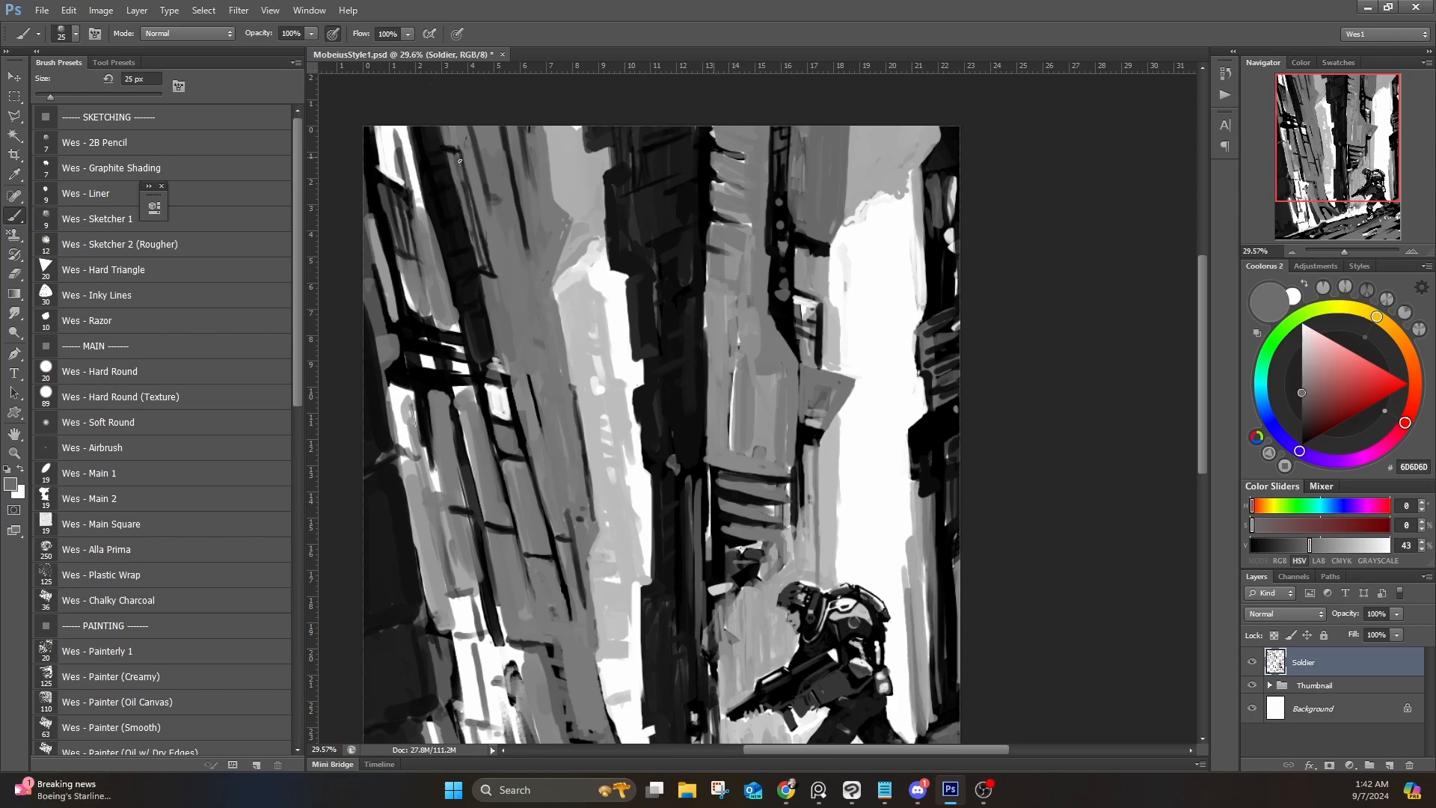
pyautogui.keyDown('alt'); pyautogui.click(528, 164); pyautogui.keyUp('alt')
# Step: Define the outer edge of the left tower with short dark (161616) strokes
pyautogui.scroll(-3, 551, 354)
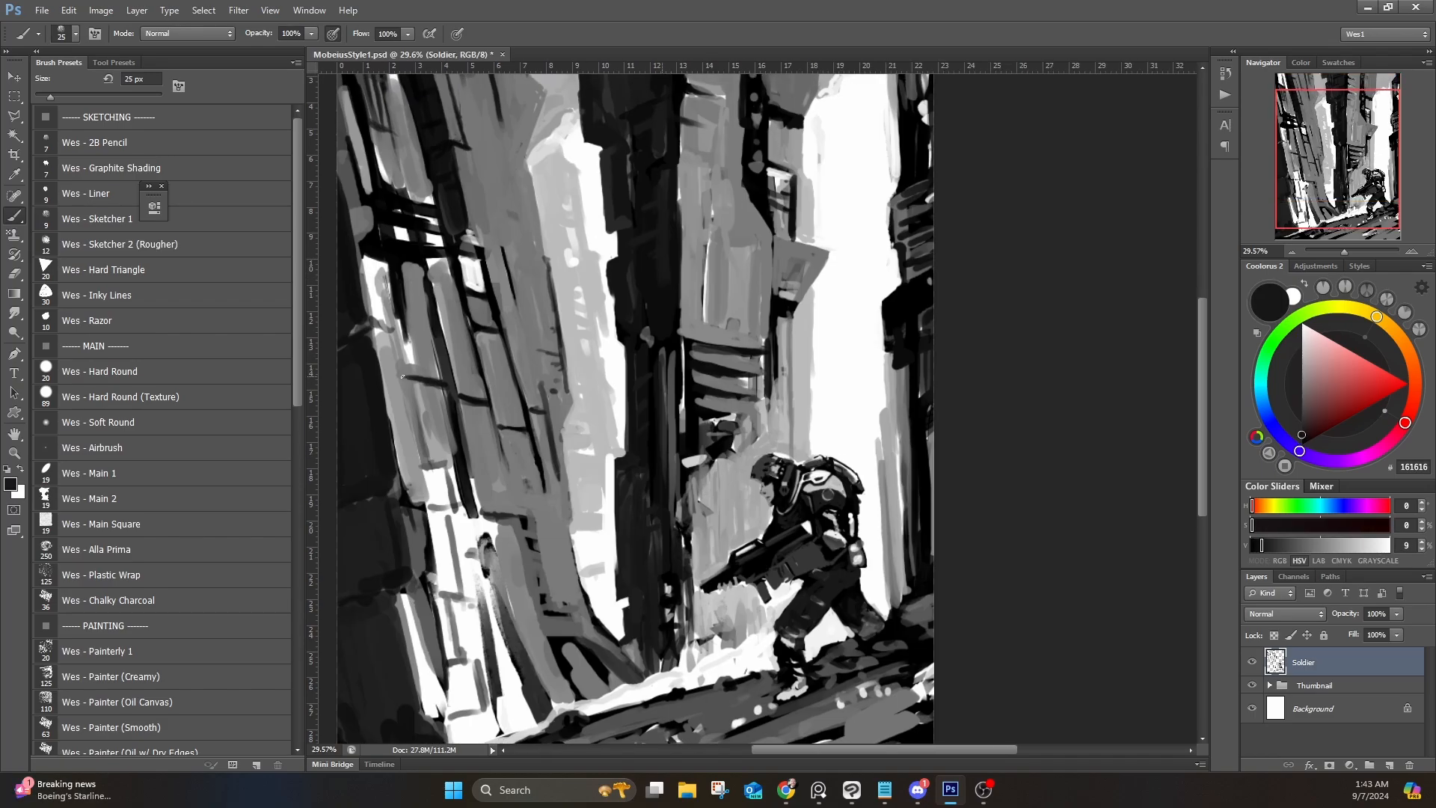
pyautogui.moveTo(432, 449); pyautogui.dragTo(450, 450)
pyautogui.moveTo(411, 392); pyautogui.dragTo(422, 458)
pyautogui.moveTo(393, 302); pyautogui.dragTo(402, 353)
pyautogui.moveTo(359, 225); pyautogui.dragTo(370, 277)
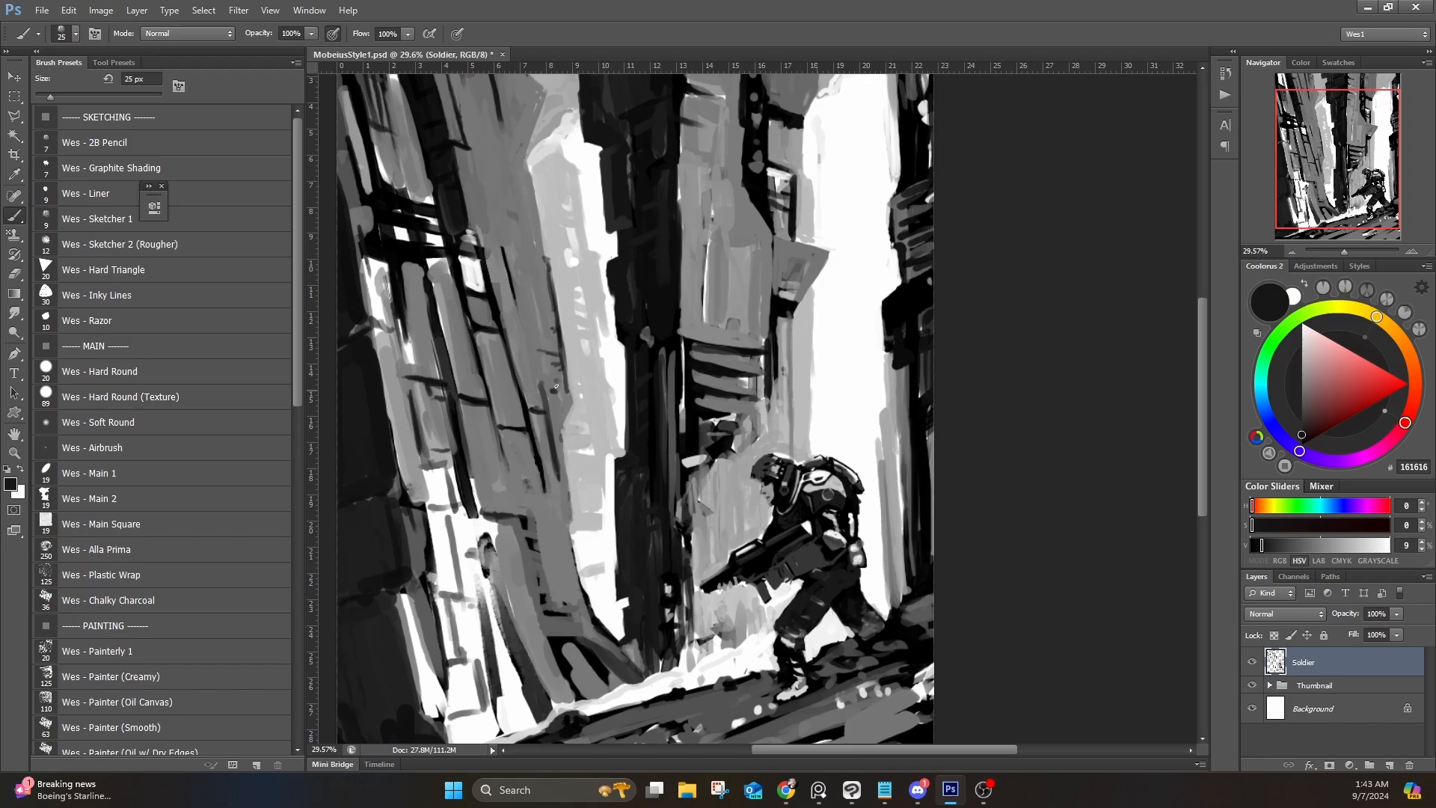
# Step: Sample tones from the left tower and draw long lines down its lower inner edge
pyautogui.keyDown('alt'); pyautogui.click(562, 499); pyautogui.keyUp('alt')
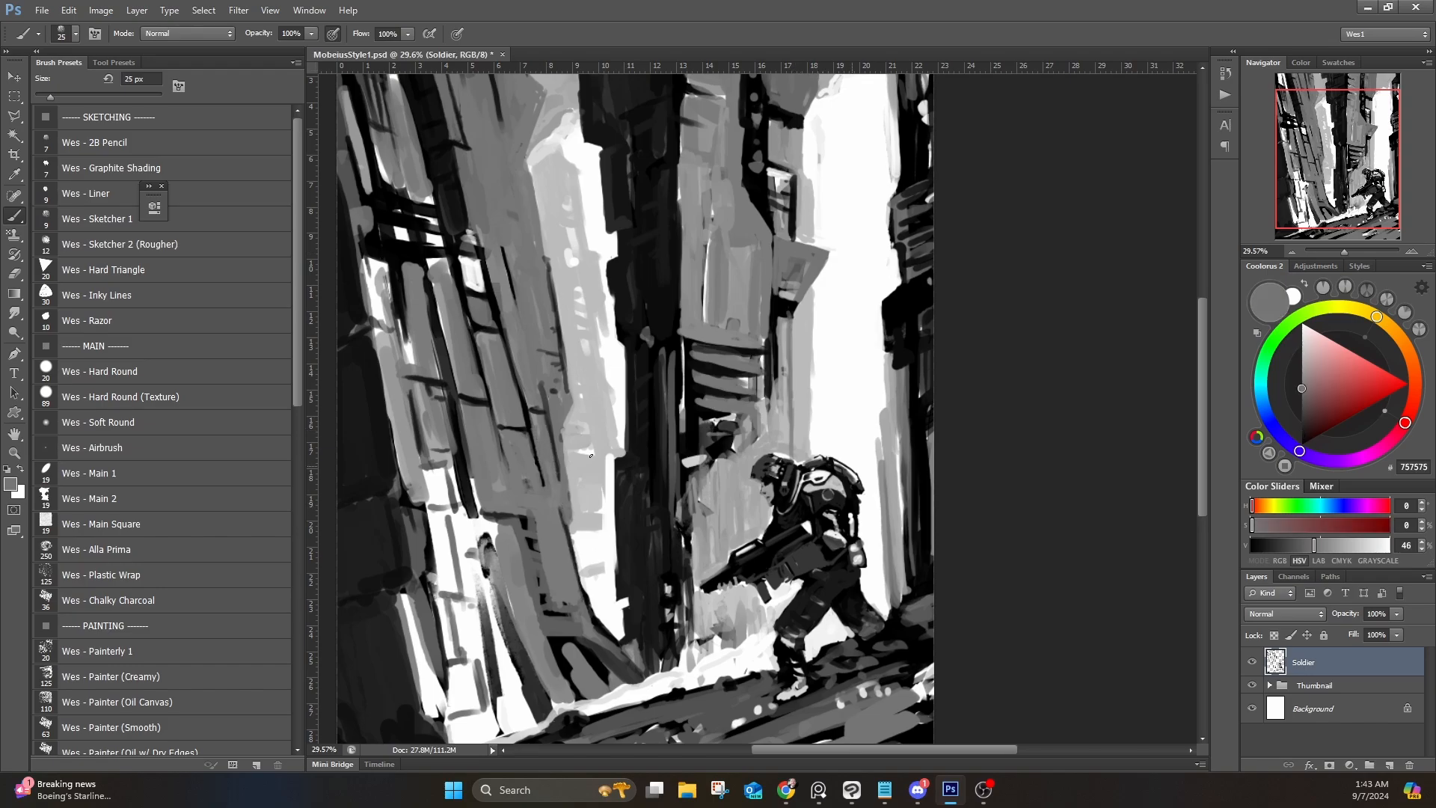
pyautogui.keyDown('alt'); pyautogui.click(535, 458); pyautogui.keyUp('alt')
pyautogui.moveTo(539, 453); pyautogui.dragTo(556, 549)
pyautogui.moveTo(548, 493); pyautogui.dragTo(568, 595)
pyautogui.moveTo(567, 601); pyautogui.dragTo(584, 606)
# Step: Draw black (000000) panel lines across the upper grey tower beside the dark central tower
pyautogui.moveTo(636, 329); pyautogui.dragTo(554, 405)
pyautogui.moveTo(601, 307); pyautogui.dragTo(627, 314)
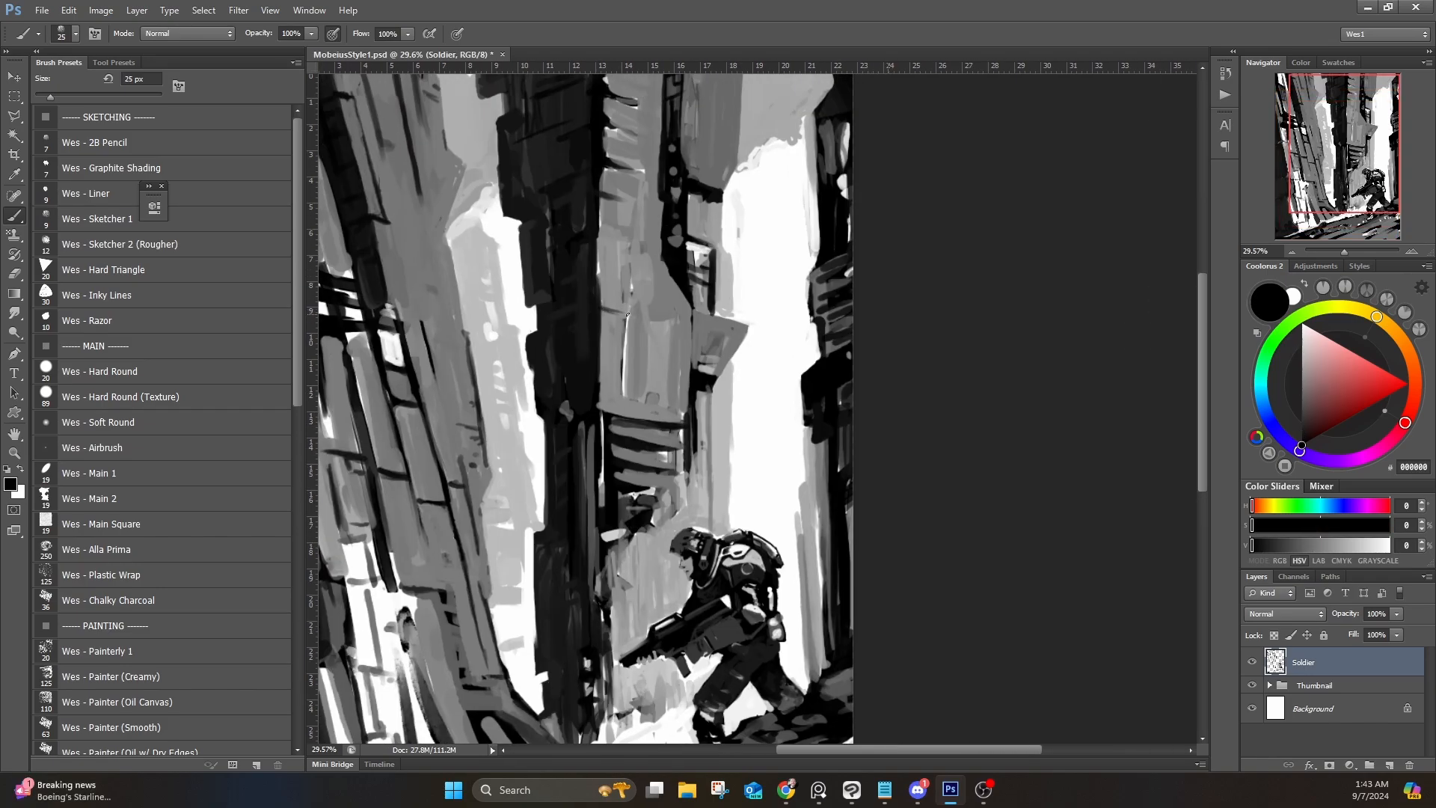
pyautogui.moveTo(662, 201); pyautogui.dragTo(602, 186)
pyautogui.keyDown('alt'); pyautogui.click(666, 241); pyautogui.keyUp('alt')
pyautogui.moveTo(662, 257); pyautogui.dragTo(598, 243)
pyautogui.moveTo(626, 101); pyautogui.dragTo(615, 194)
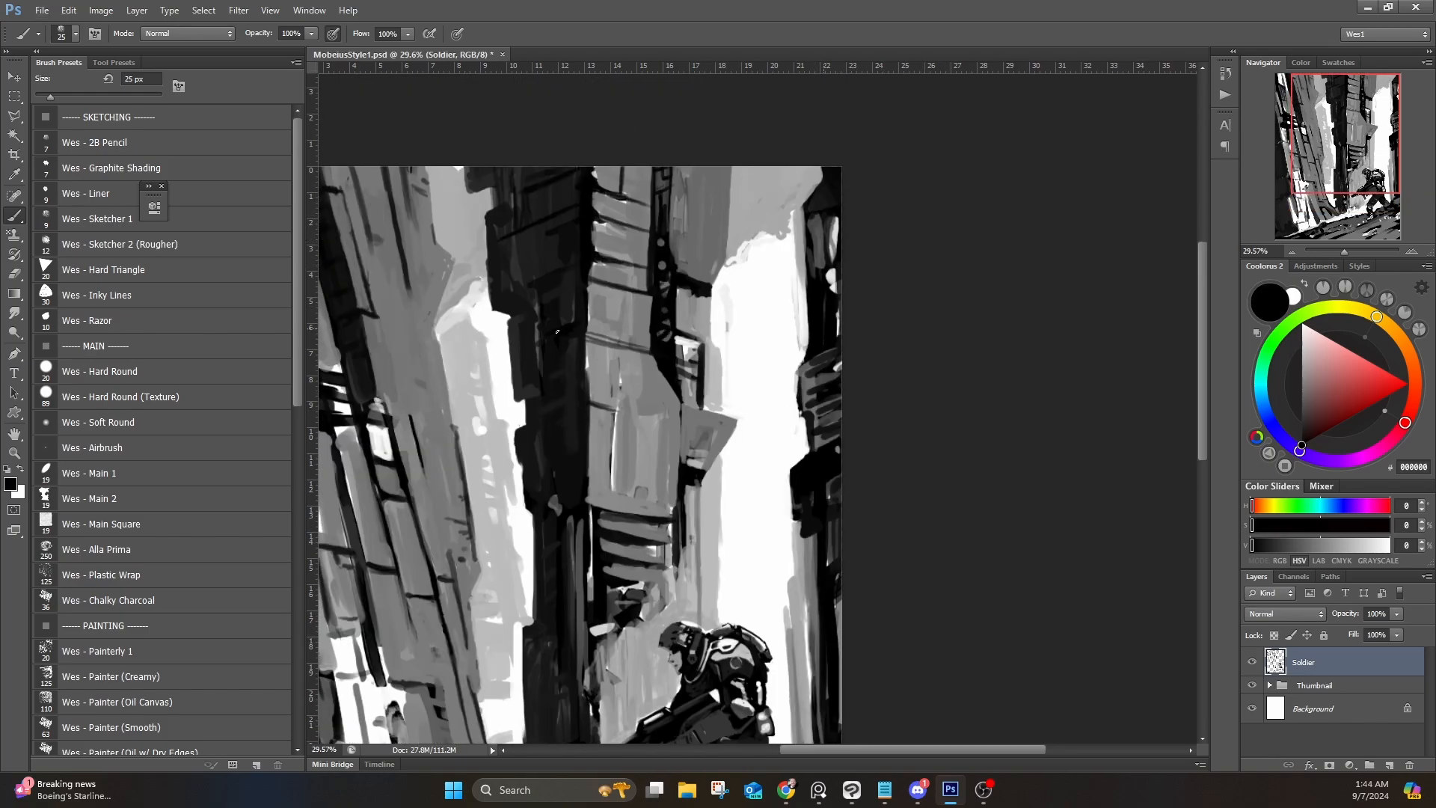
# Step: Clean up the grey tower's panels and its border with the dark central tower using sampled tones
pyautogui.keyDown('alt'); pyautogui.click(603, 479); pyautogui.keyUp('alt')
pyautogui.moveTo(591, 499)
pyautogui.mouseDown()
pyautogui.moveTo(580, 404)
pyautogui.moveTo(589, 456)
pyautogui.mouseUp()
pyautogui.keyDown('alt'); pyautogui.click(572, 419); pyautogui.keyUp('alt')
pyautogui.moveTo(580, 400); pyautogui.dragTo(614, 409)
pyautogui.moveTo(625, 414)
pyautogui.mouseDown()
pyautogui.moveTo(596, 281)
pyautogui.moveTo(584, 303)
pyautogui.mouseUp()
pyautogui.keyDown('alt'); pyautogui.click(597, 281); pyautogui.keyUp('alt')
pyautogui.moveTo(565, 209); pyautogui.dragTo(557, 252)
pyautogui.keyDown('alt'); pyautogui.click(587, 201); pyautogui.keyUp('alt')
pyautogui.keyDown('alt'); pyautogui.click(614, 183); pyautogui.keyUp('alt')
pyautogui.moveTo(624, 169); pyautogui.dragTo(621, 211)
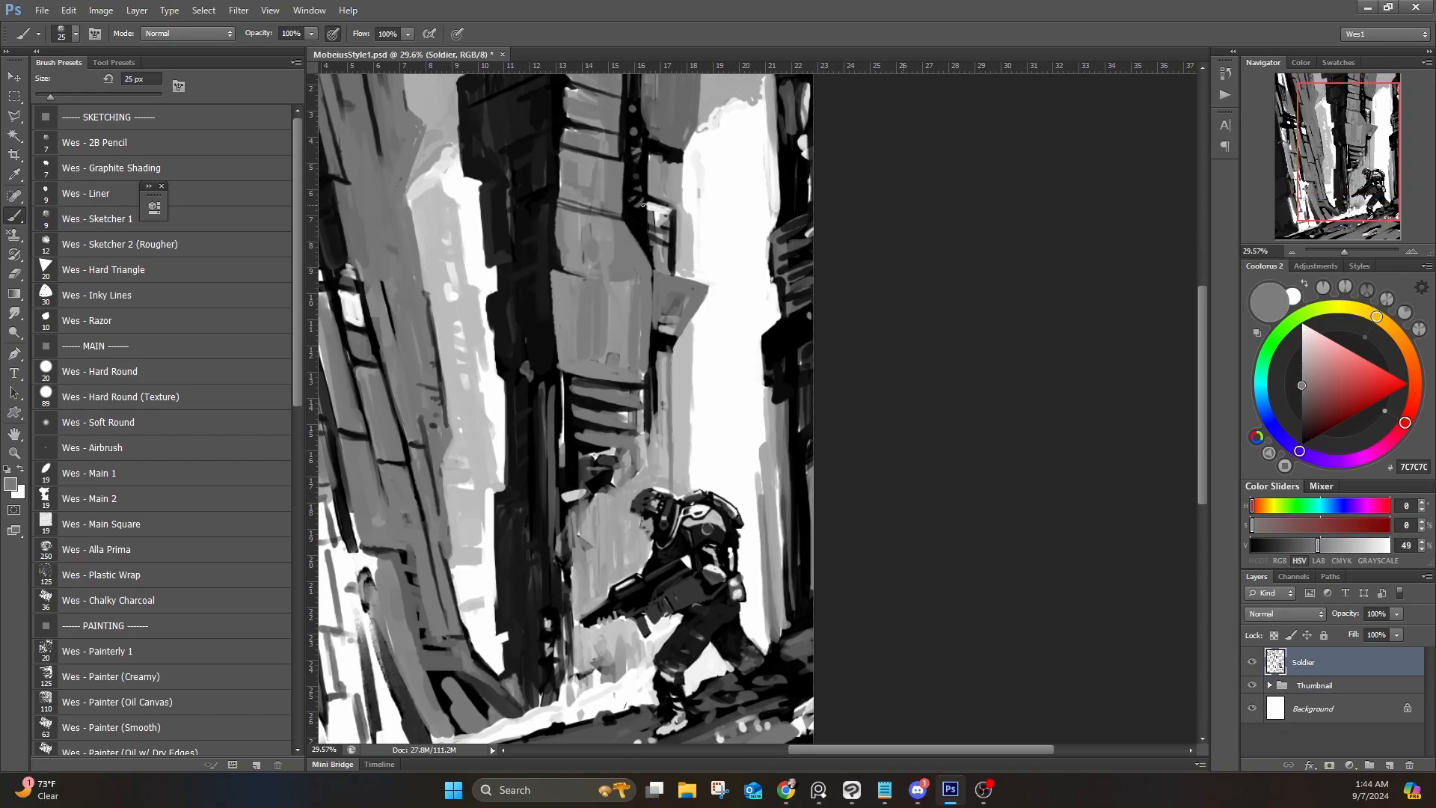
# Step: Paint vertical strokes on the lower part of the far-right building with sampled greys (4A4A4A and 6F6F6F)
pyautogui.scroll(-3, 643, 205)
pyautogui.scroll(2, 510, 162)
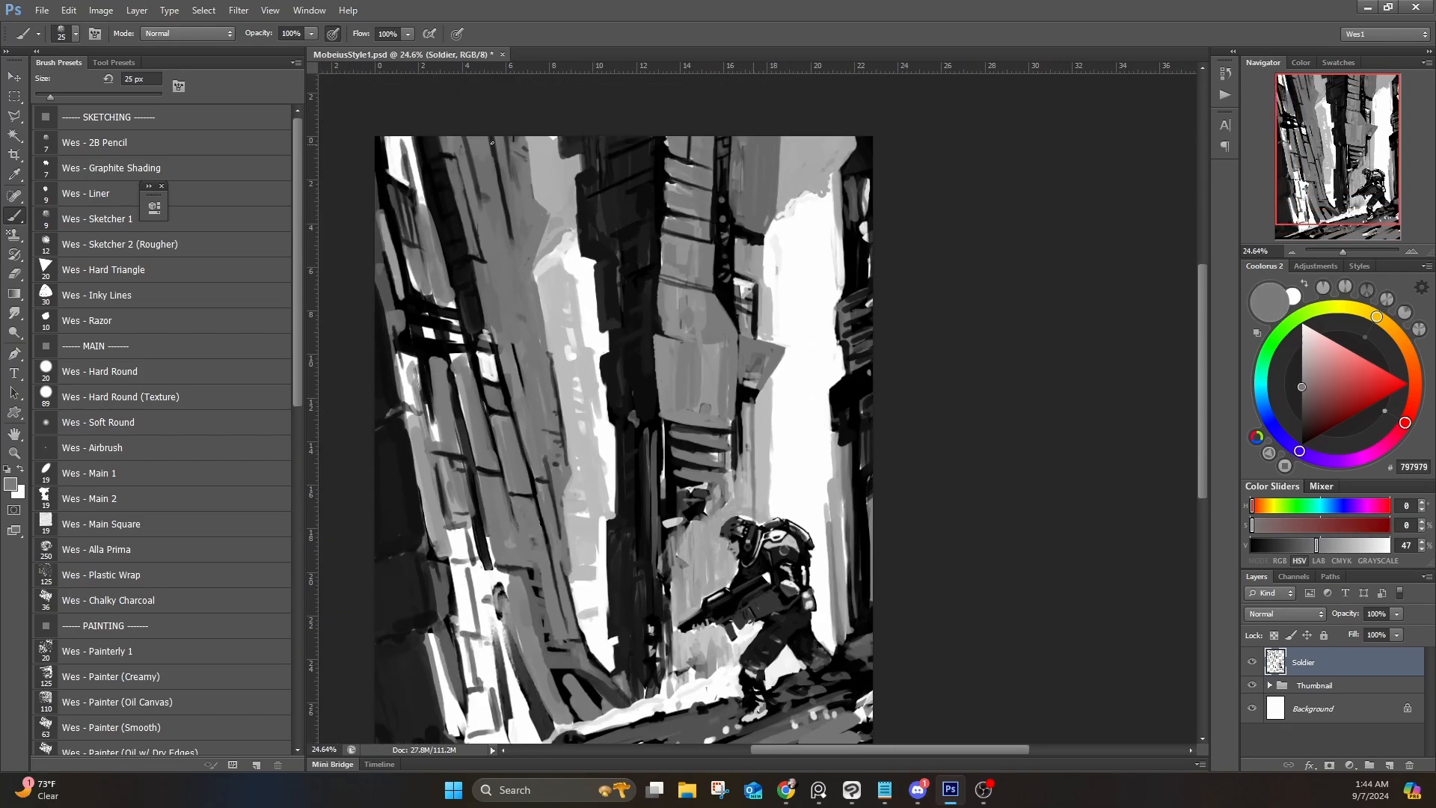
pyautogui.press('d')
pyautogui.moveTo(642, 618); pyautogui.dragTo(534, 614)
pyautogui.keyDown('alt'); pyautogui.click(746, 598); pyautogui.keyUp('alt')
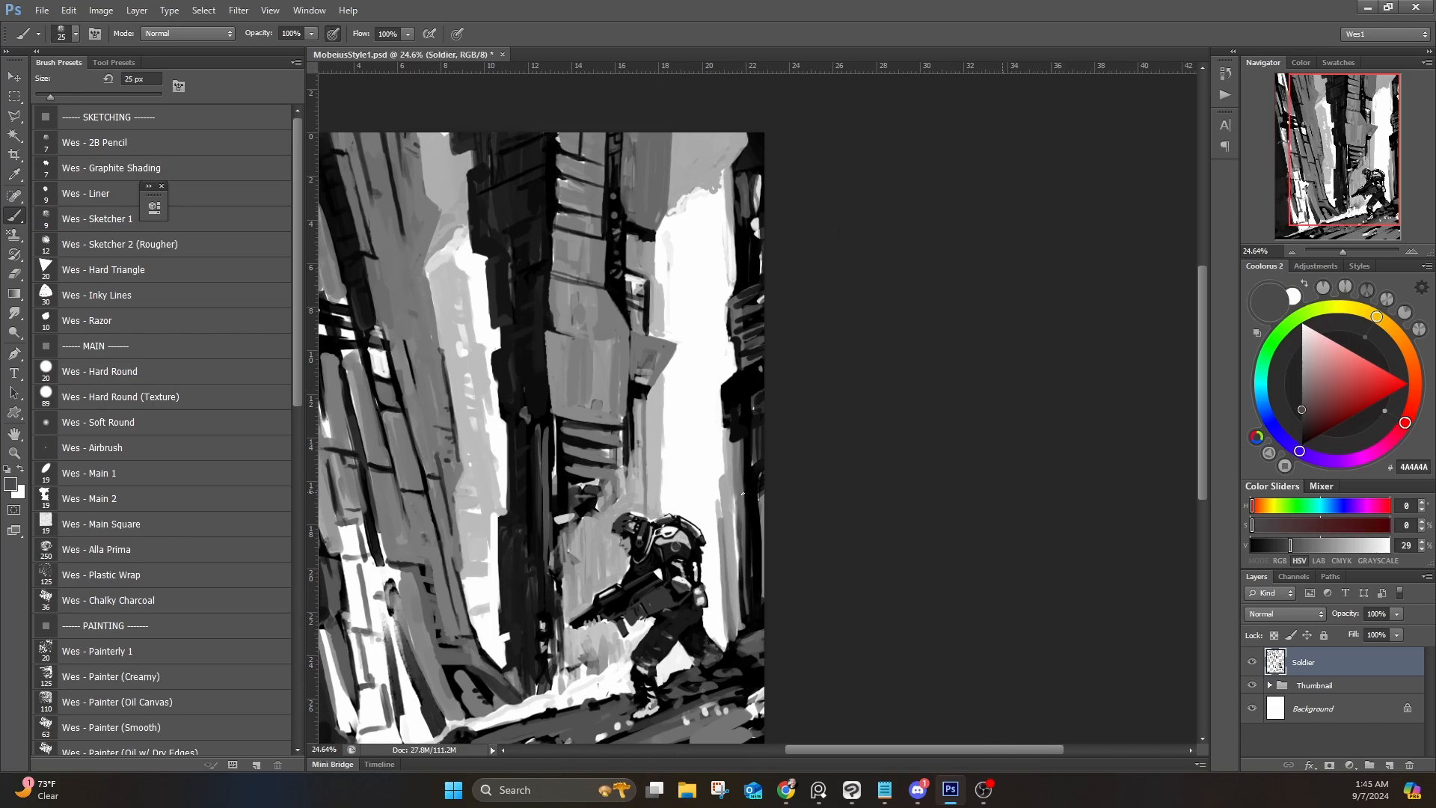
pyautogui.keyDown('alt'); pyautogui.click(742, 580); pyautogui.keyUp('alt')
pyautogui.moveTo(744, 584); pyautogui.dragTo(746, 628)
pyautogui.moveTo(736, 490); pyautogui.dragTo(739, 619)
pyautogui.moveTo(735, 506)
pyautogui.mouseDown()
pyautogui.moveTo(740, 639)
pyautogui.moveTo(736, 628)
pyautogui.mouseUp()
pyautogui.moveTo(724, 509); pyautogui.dragTo(734, 471)
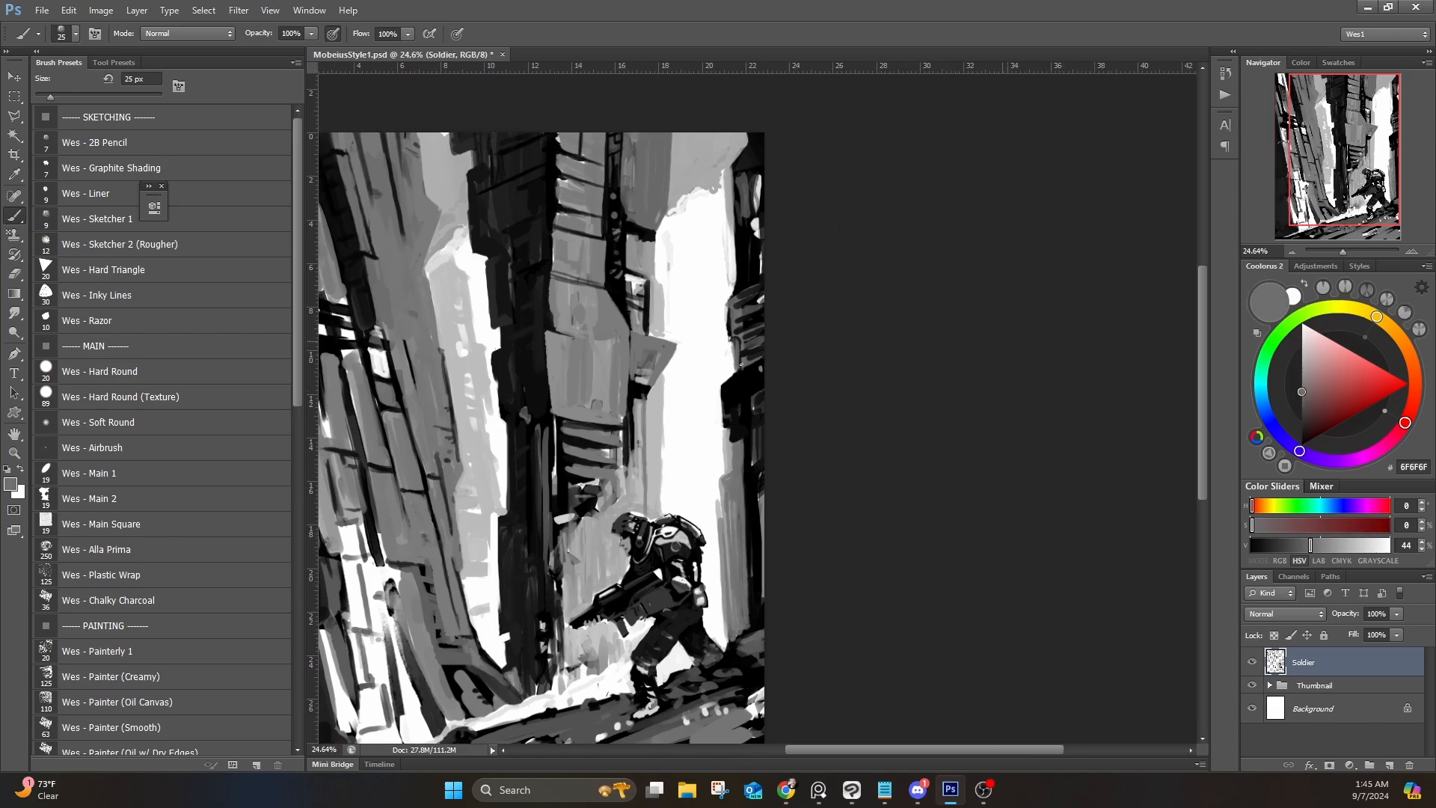
# Step: Darken the far-right building with black (000000) strokes using the Wes - Hard Round brush at 40 px
pyautogui.keyDown('alt'); pyautogui.click(745, 272); pyautogui.keyUp('alt')
pyautogui.click(84, 371)
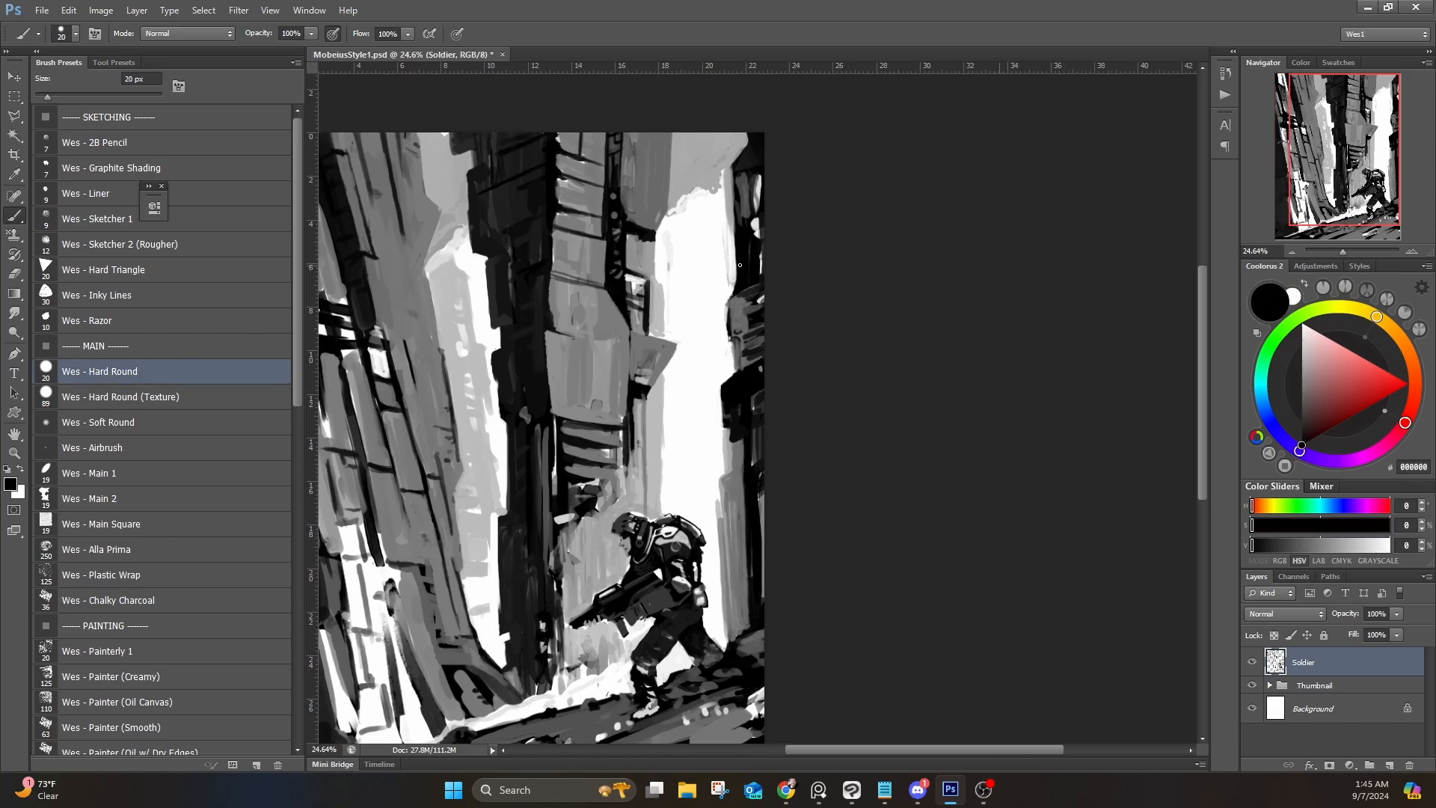
pyautogui.press(']')
pyautogui.press(']')
pyautogui.press(']')
pyautogui.press(']')
pyautogui.moveTo(757, 298); pyautogui.dragTo(743, 364)
pyautogui.moveTo(762, 569); pyautogui.dragTo(761, 524)
pyautogui.moveTo(757, 467); pyautogui.dragTo(757, 386)
pyautogui.moveTo(759, 305); pyautogui.dragTo(757, 177)
pyautogui.moveTo(736, 166)
pyautogui.mouseDown()
pyautogui.moveTo(746, 223)
pyautogui.moveTo(740, 169)
pyautogui.mouseUp()
pyautogui.moveTo(756, 183); pyautogui.dragTo(756, 235)
# Step: Paint pale grey silhouettes of distant buildings in the bright sky gap behind the soldier, using sampled tones including C4C4C4
pyautogui.moveTo(538, 575); pyautogui.dragTo(632, 433)
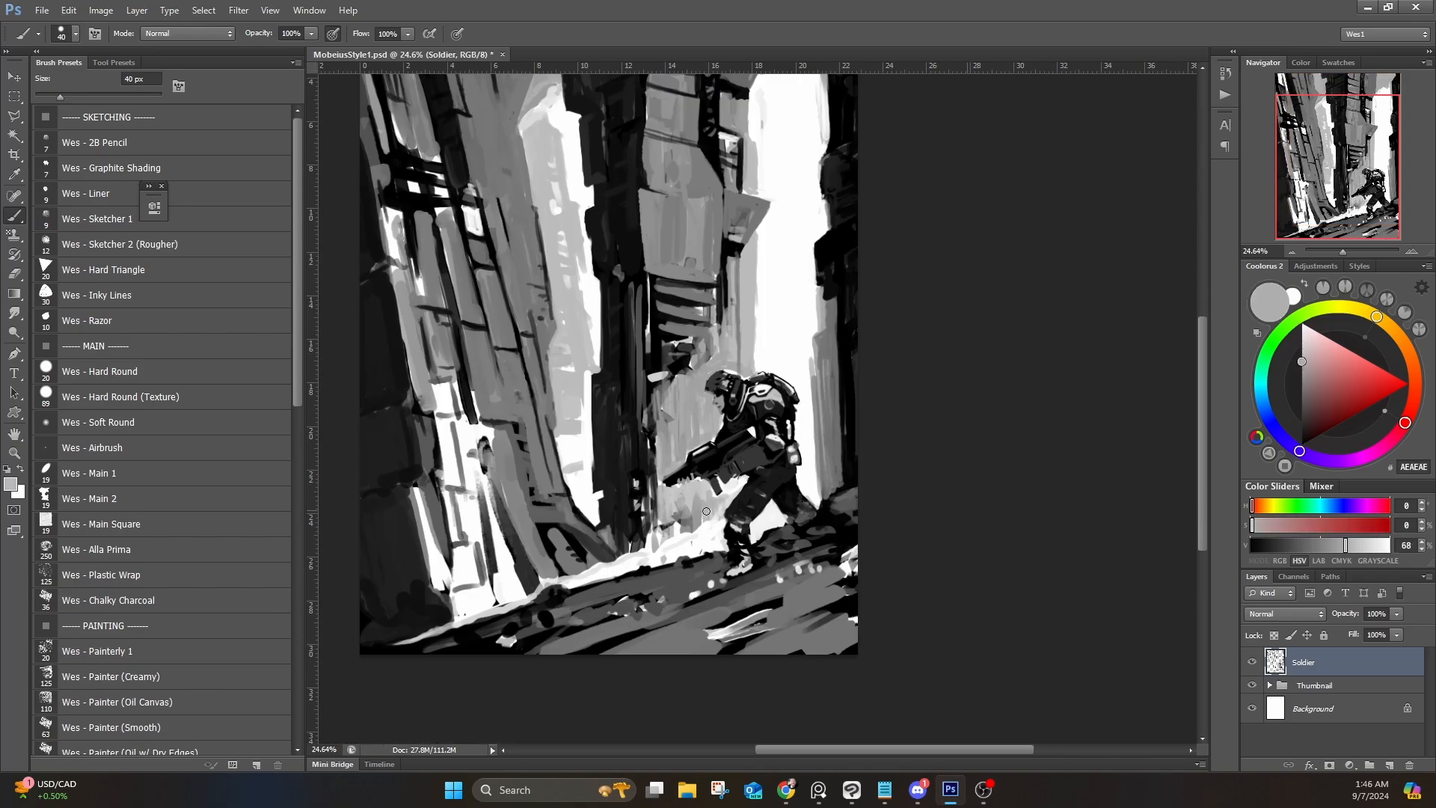
pyautogui.keyDown('alt'); pyautogui.click(795, 396); pyautogui.keyUp('alt')
pyautogui.moveTo(803, 439)
pyautogui.mouseDown()
pyautogui.moveTo(789, 276)
pyautogui.moveTo(772, 258)
pyautogui.moveTo(775, 354)
pyautogui.mouseUp()
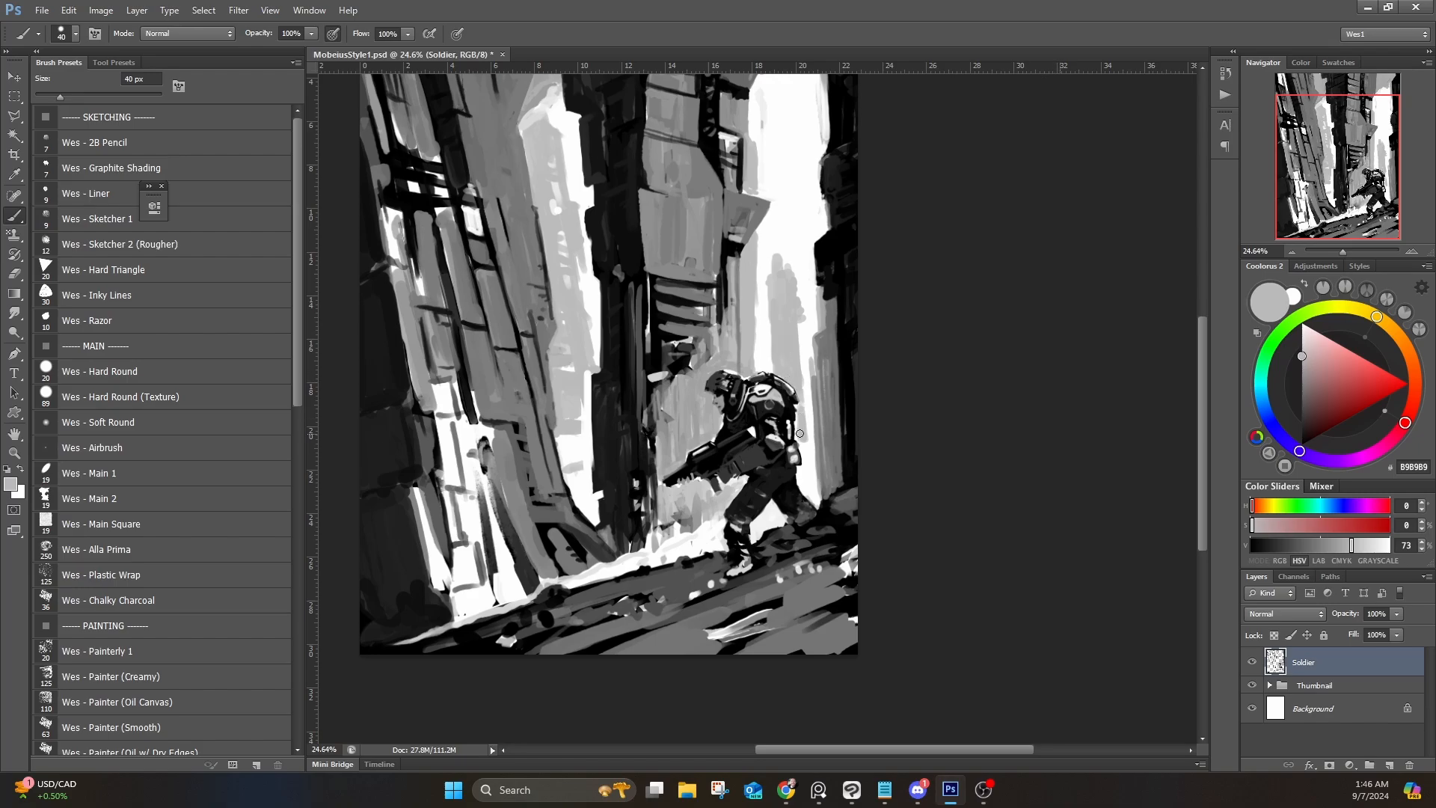
pyautogui.keyDown('alt'); pyautogui.click(791, 310); pyautogui.keyUp('alt')
pyautogui.keyDown('alt'); pyautogui.click(774, 287); pyautogui.keyUp('alt')
pyautogui.moveTo(768, 289); pyautogui.dragTo(771, 367)
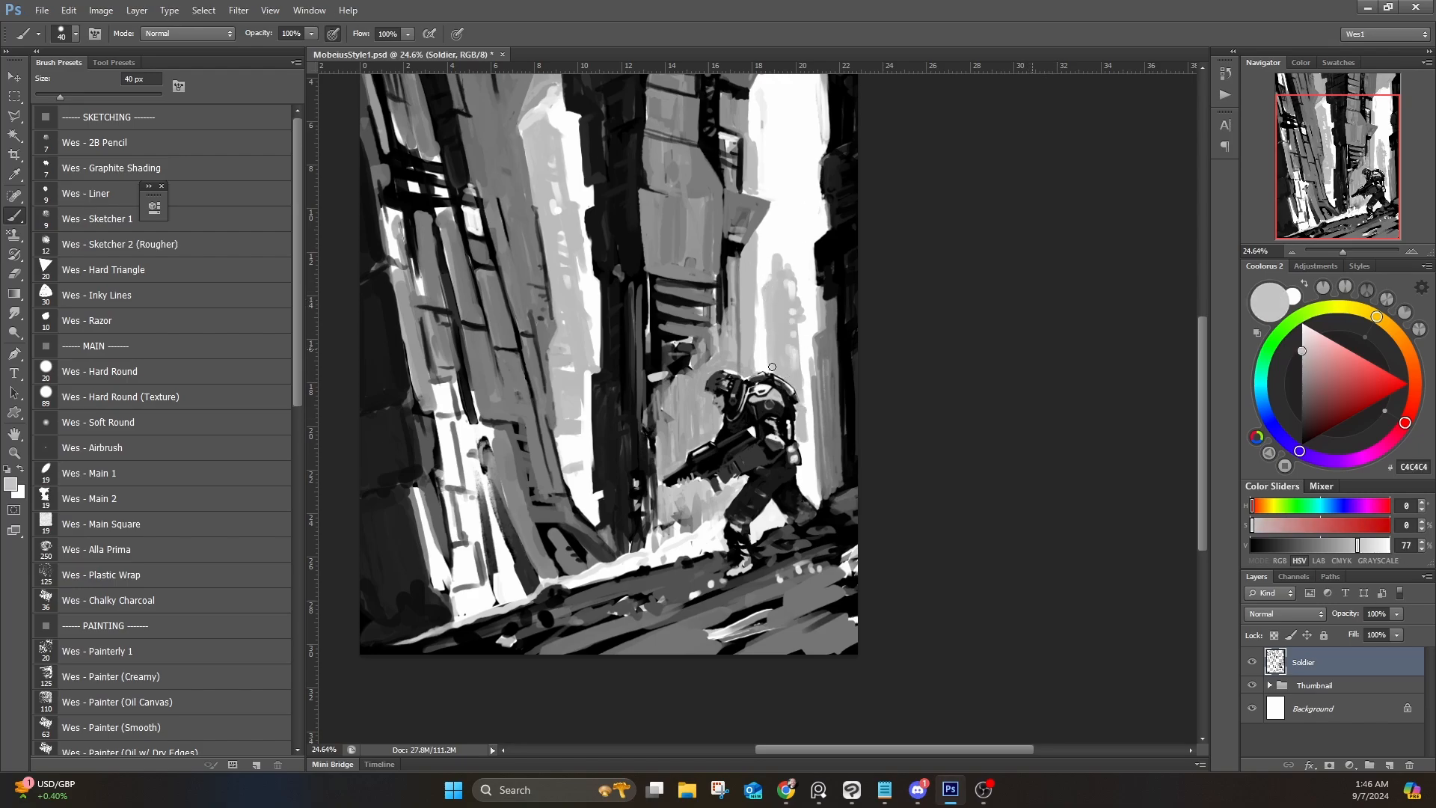
pyautogui.keyDown('alt'); pyautogui.click(802, 264); pyautogui.keyUp('alt')
pyautogui.keyDown('alt'); pyautogui.click(776, 260); pyautogui.keyUp('alt')
pyautogui.moveTo(795, 275)
pyautogui.mouseDown()
pyautogui.moveTo(785, 267)
pyautogui.moveTo(835, 347)
pyautogui.mouseUp()
# Step: Soften the top of the bright sky gap with E6E6E6 and the sky beside the left tower with AEAEAE
pyautogui.keyDown('alt'); pyautogui.click(830, 194); pyautogui.keyUp('alt')
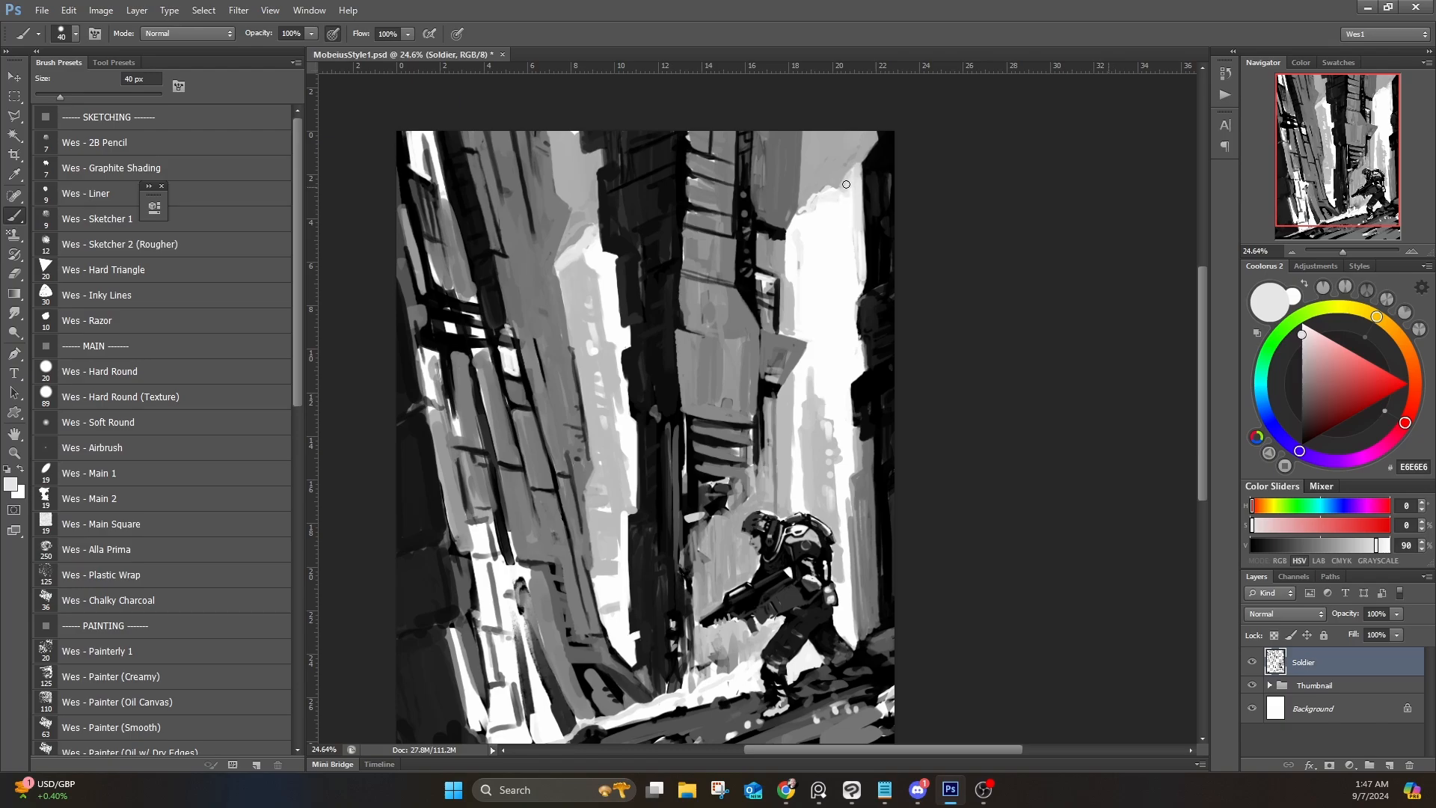
pyautogui.moveTo(855, 176); pyautogui.dragTo(868, 154)
pyautogui.keyDown('alt'); pyautogui.click(583, 201); pyautogui.keyUp('alt')
pyautogui.keyDown('alt'); pyautogui.click(563, 197); pyautogui.keyUp('alt')
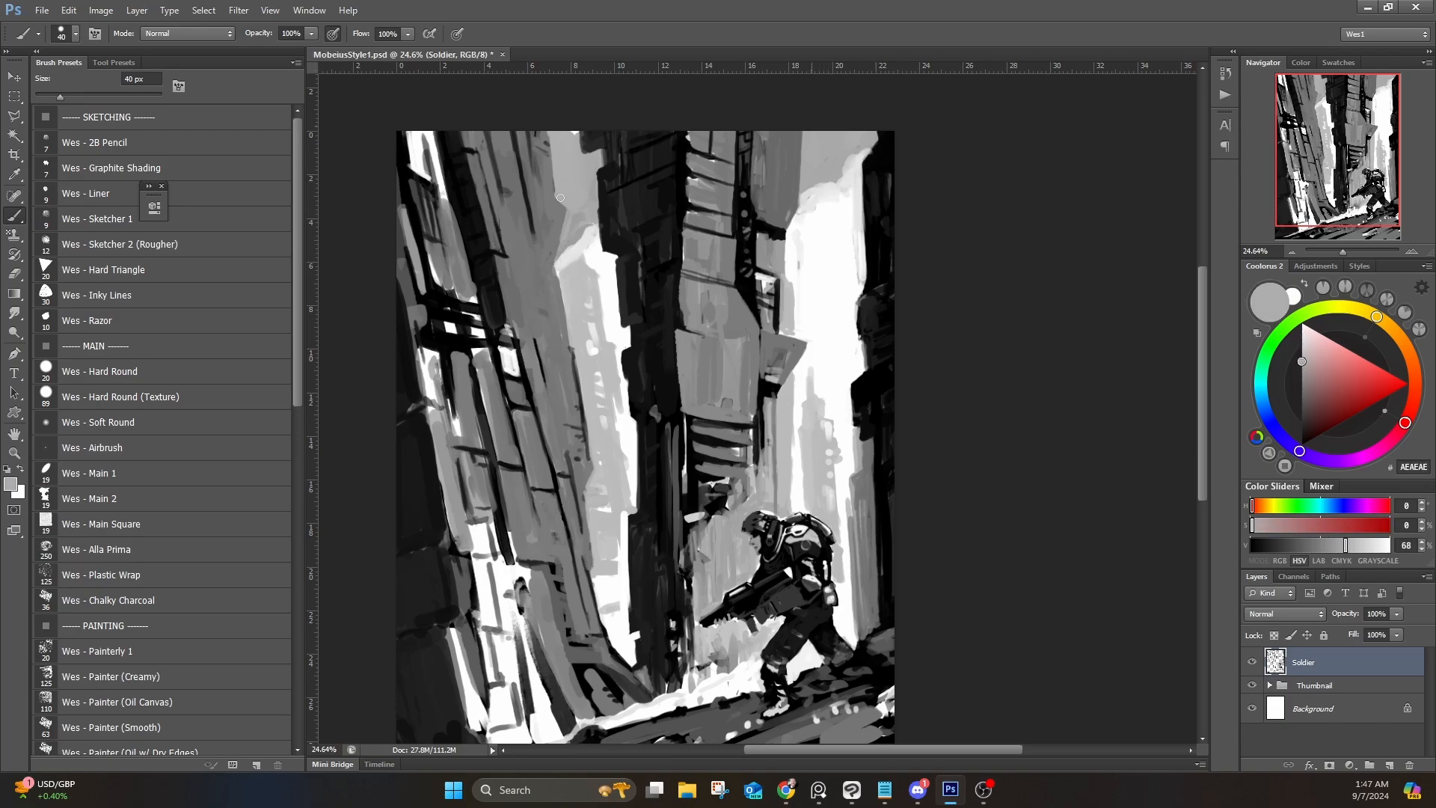
pyautogui.moveTo(585, 149); pyautogui.dragTo(584, 133)
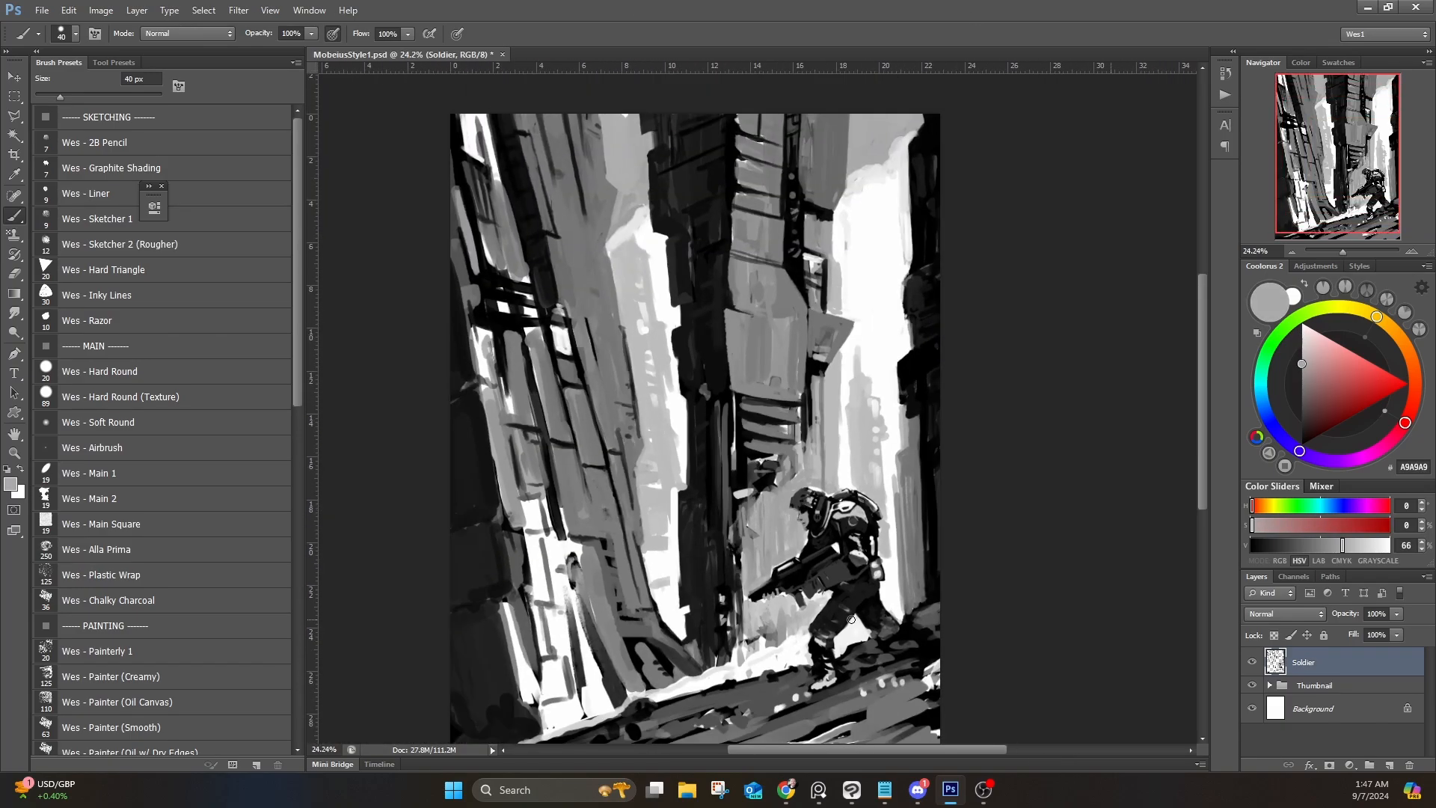
# Step: Add a Gradient Map adjustment layer above the Soldier layer and set its blend mode to Color
pyautogui.click(1350, 765)
pyautogui.click(1331, 756)
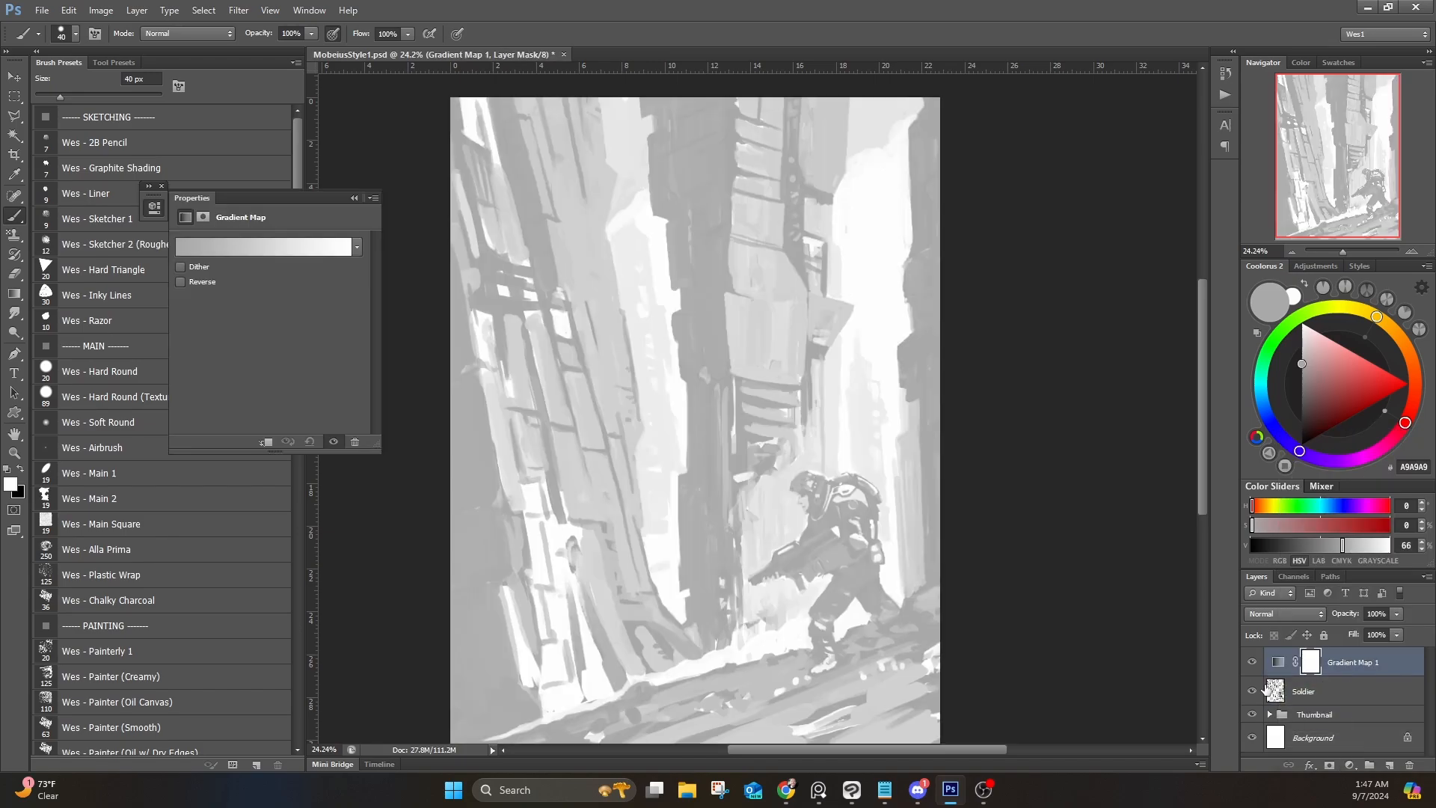
pyautogui.click(358, 247)
pyautogui.click(1285, 613)
pyautogui.click(1264, 588)
# Step: Try several gradient presets on the Gradient Map and apply the multi-stop blue, cream and brown one
pyautogui.click(357, 247)
pyautogui.click(218, 326)
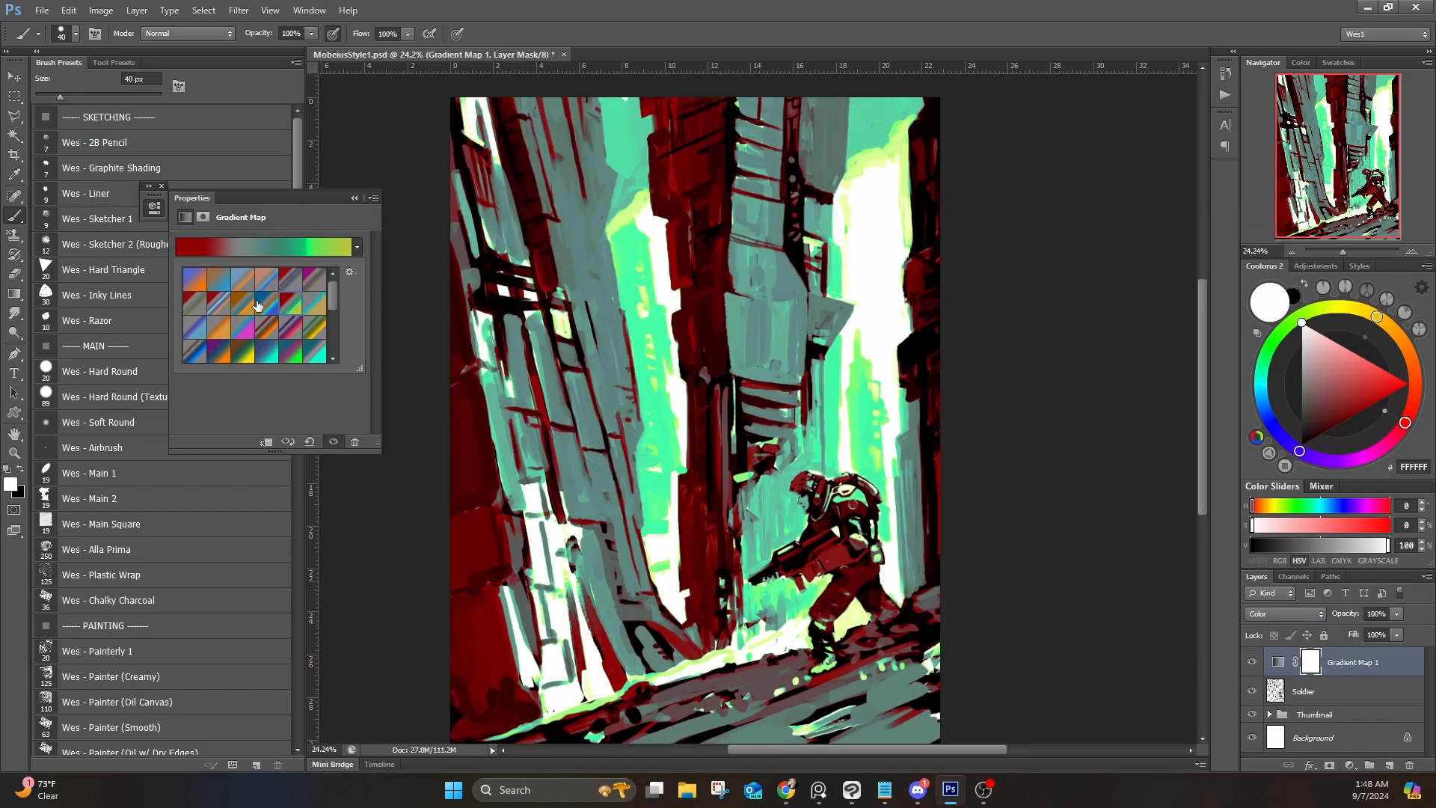
pyautogui.click(219, 279)
pyautogui.click(303, 323)
pyautogui.scroll(-1, 303, 323)
pyautogui.click(218, 314)
pyautogui.click(242, 338)
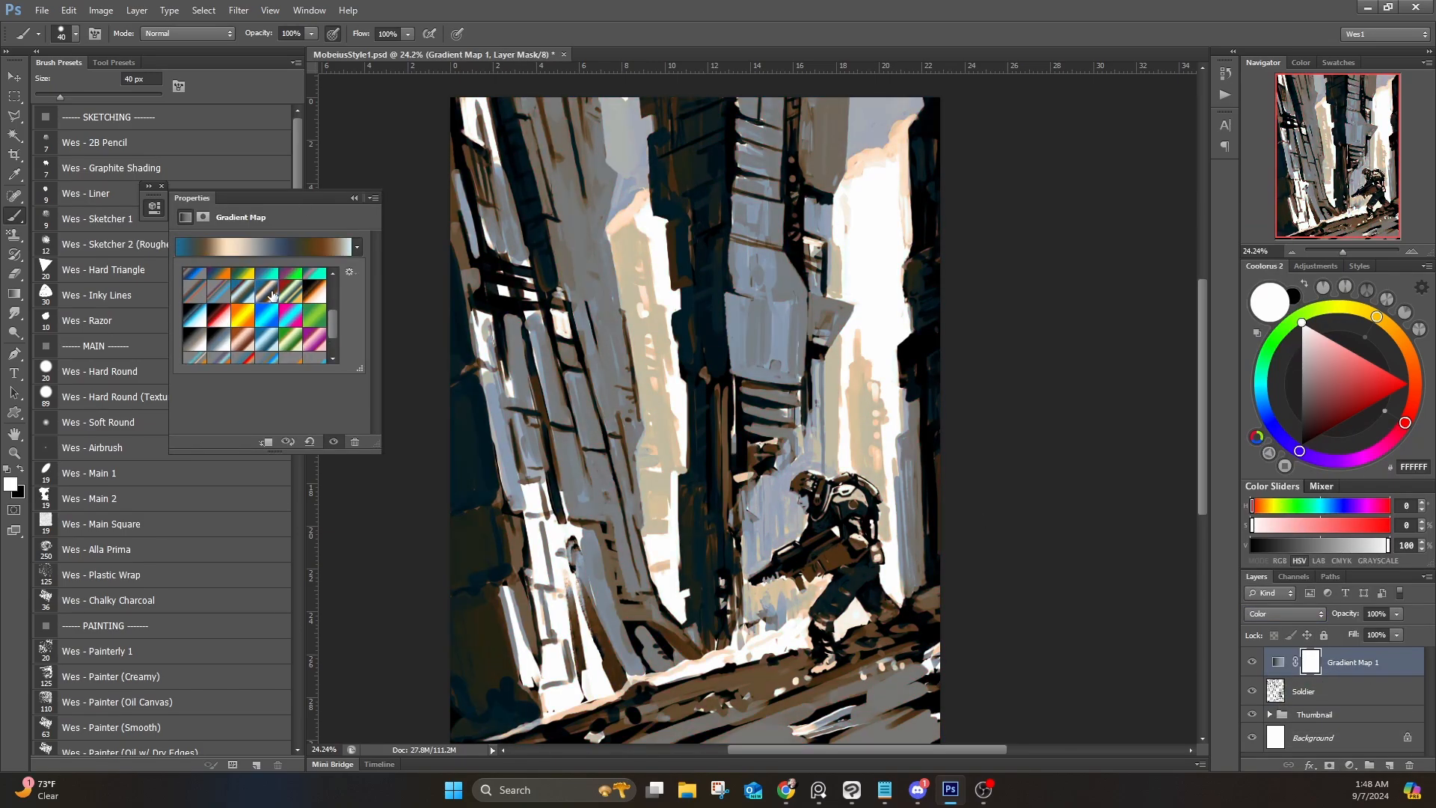
pyautogui.click(354, 197)
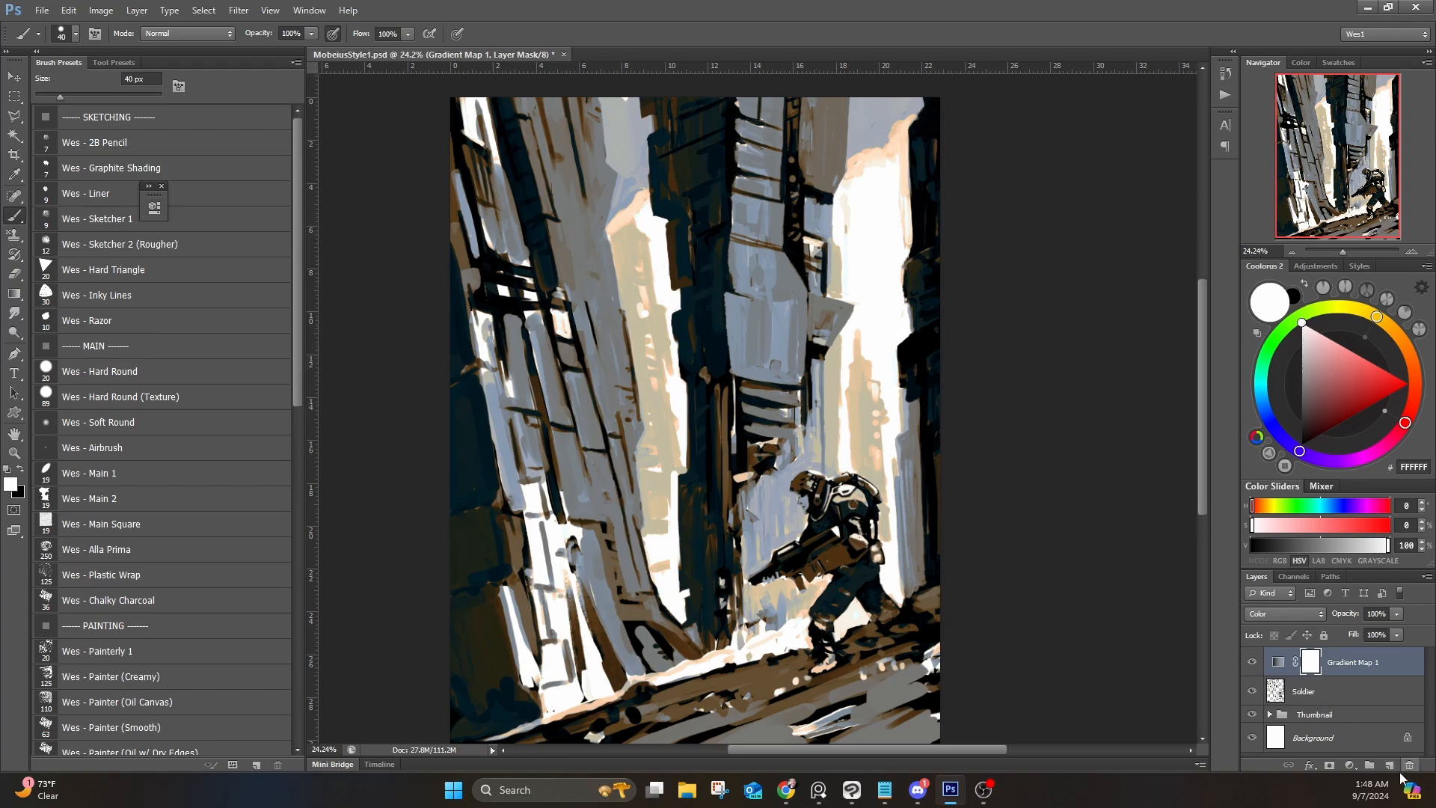
pyautogui.click(1389, 765)
pyautogui.click(1307, 616)
pyautogui.click(1330, 661)
pyautogui.press('Delete')
# Step: Add a second Gradient Map layer in Color blend mode and apply a preset giving dark red and orange tones
pyautogui.click(1349, 765)
pyautogui.click(1345, 738)
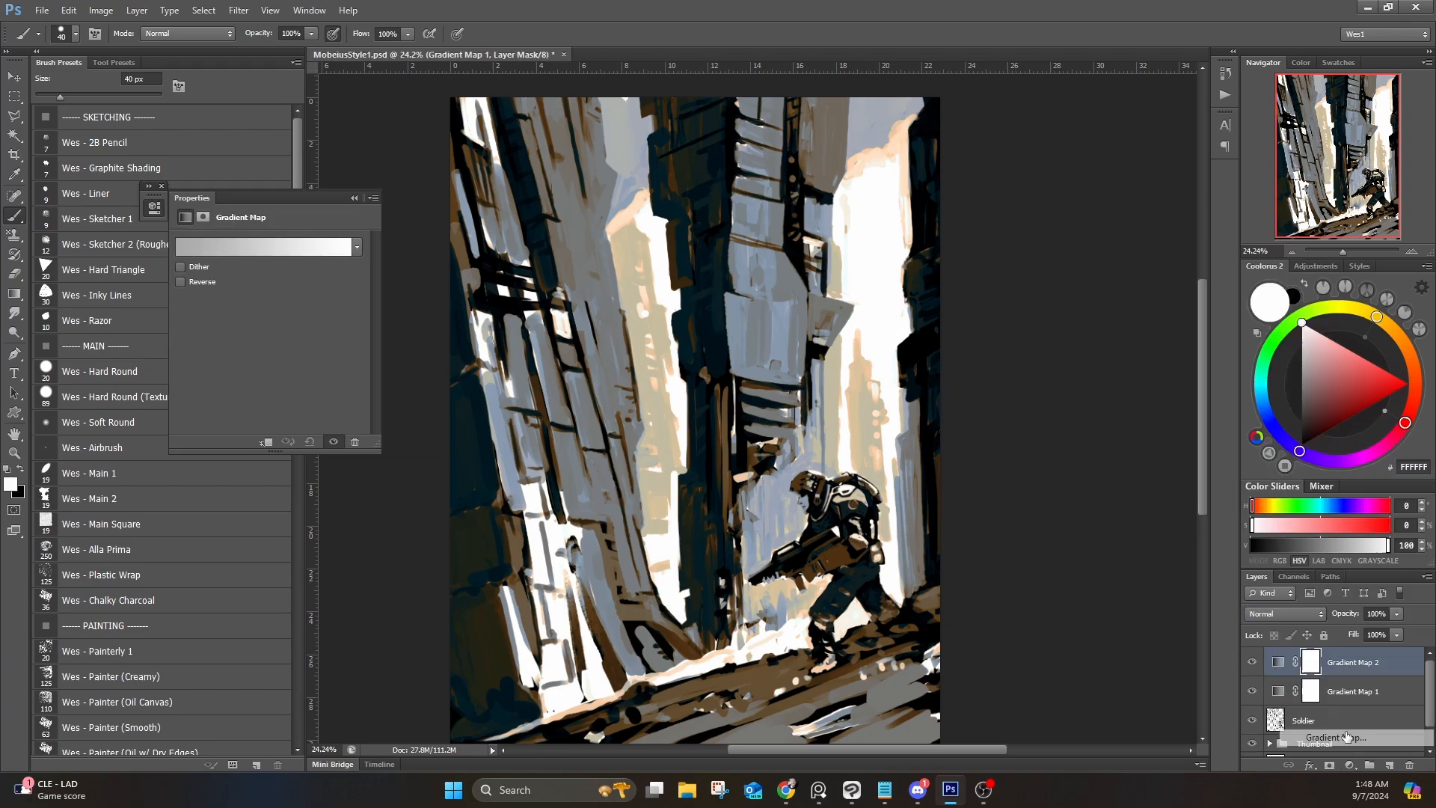
pyautogui.click(1301, 615)
pyautogui.click(1264, 588)
pyautogui.click(358, 247)
pyautogui.click(319, 308)
pyautogui.scroll(2, 321, 311)
pyautogui.click(272, 326)
pyautogui.click(354, 198)
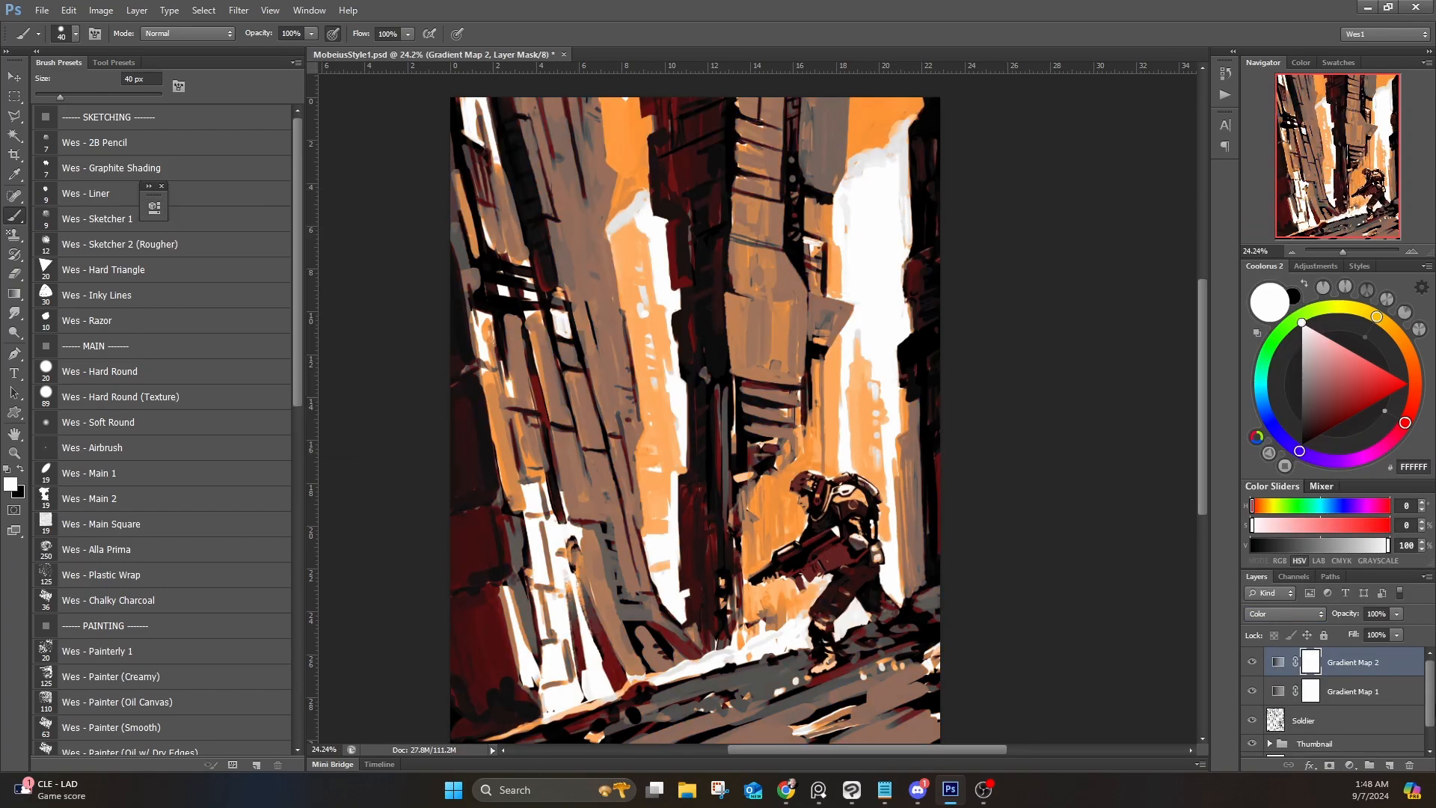
# Step: Fill the Gradient Map 2 mask with black and reveal the effect over the soldier in white with a 35 px brush
pyautogui.click(69, 10)
pyautogui.click(83, 224)
pyautogui.click(868, 326)
pyautogui.scroll(8, 890, 500)
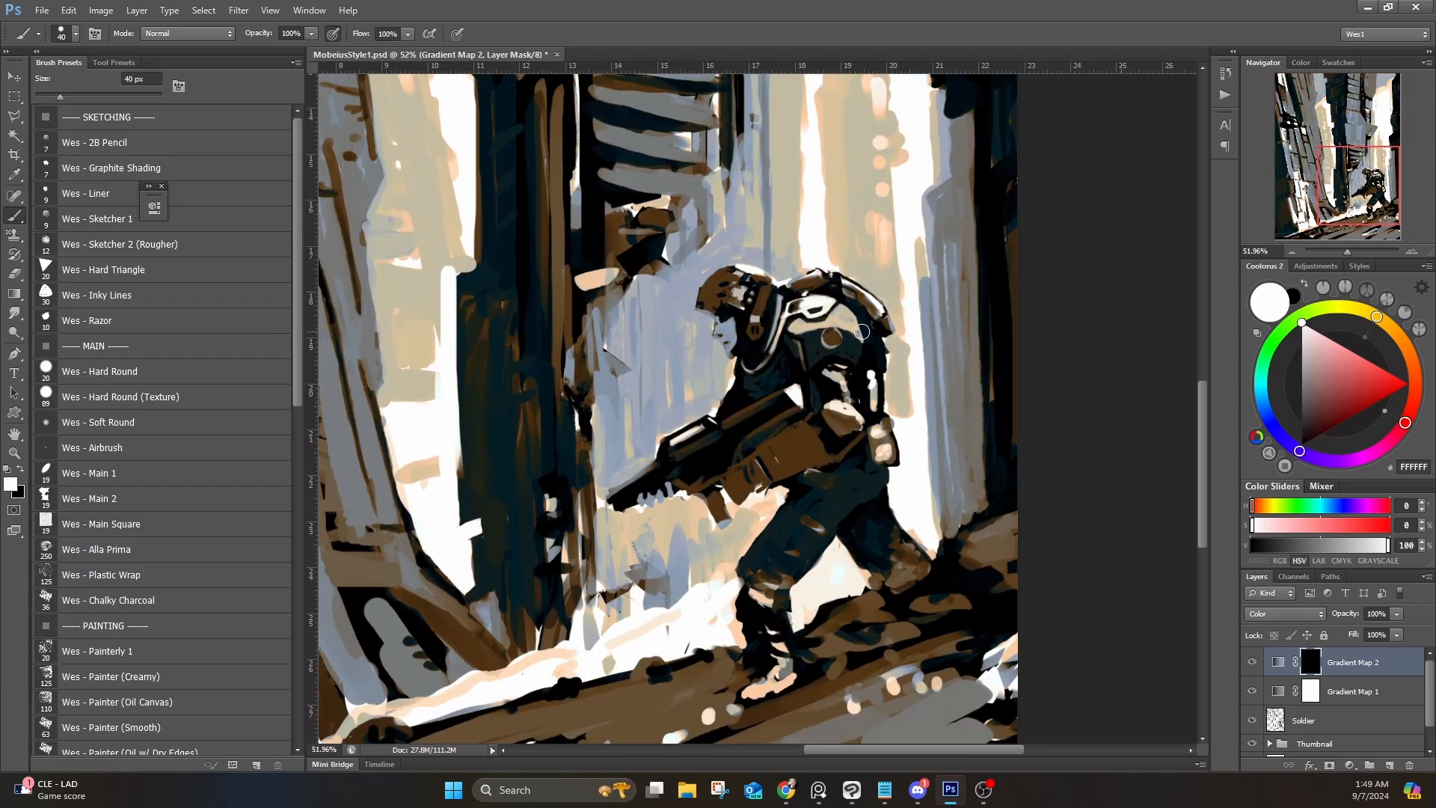
pyautogui.press(']')
pyautogui.press(']')
pyautogui.moveTo(744, 307)
pyautogui.mouseDown()
pyautogui.moveTo(714, 292)
pyautogui.moveTo(747, 334)
pyautogui.mouseUp()
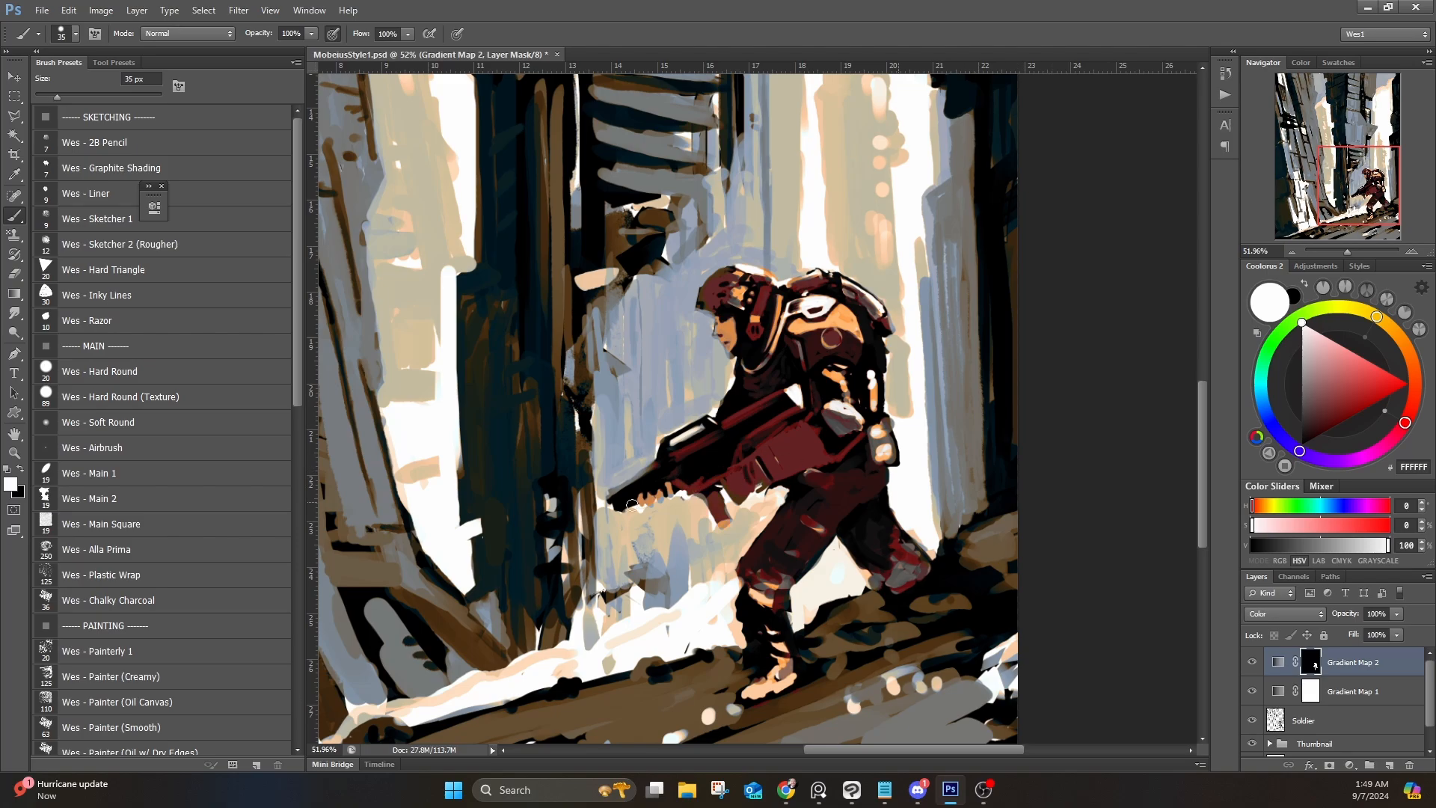
# Step: Paint white on the Gradient Map 2 mask across the foreground slope with a brush enlarged to 150 px
pyautogui.press('[')
pyautogui.moveTo(840, 504)
pyautogui.mouseDown()
pyautogui.moveTo(778, 504)
pyautogui.moveTo(830, 520)
pyautogui.moveTo(711, 537)
pyautogui.moveTo(617, 591)
pyautogui.mouseUp()
pyautogui.press(']')
pyautogui.press(']')
pyautogui.press(']')
pyautogui.press(']')
pyautogui.press(']')
pyautogui.press(']')
pyautogui.press(']')
pyautogui.press(']')
pyautogui.press(']')
pyautogui.press(']')
pyautogui.press(']')
pyautogui.press(']')
pyautogui.moveTo(618, 590); pyautogui.dragTo(917, 529)
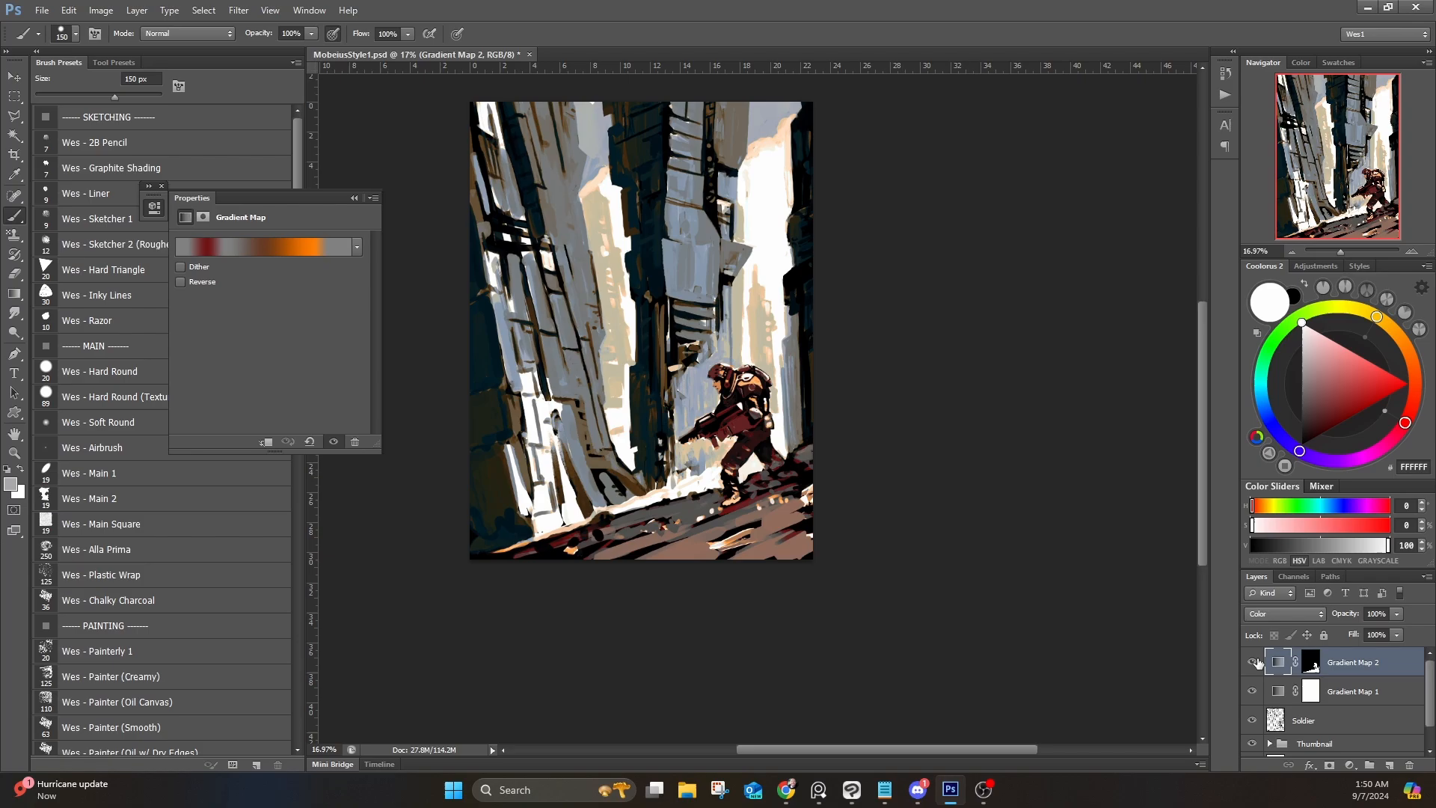
# Step: Try presets such as Whimsy, Heaven and Earth and Forest Clearing on Gradient Map 2
pyautogui.click(287, 237)
pyautogui.click(288, 227)
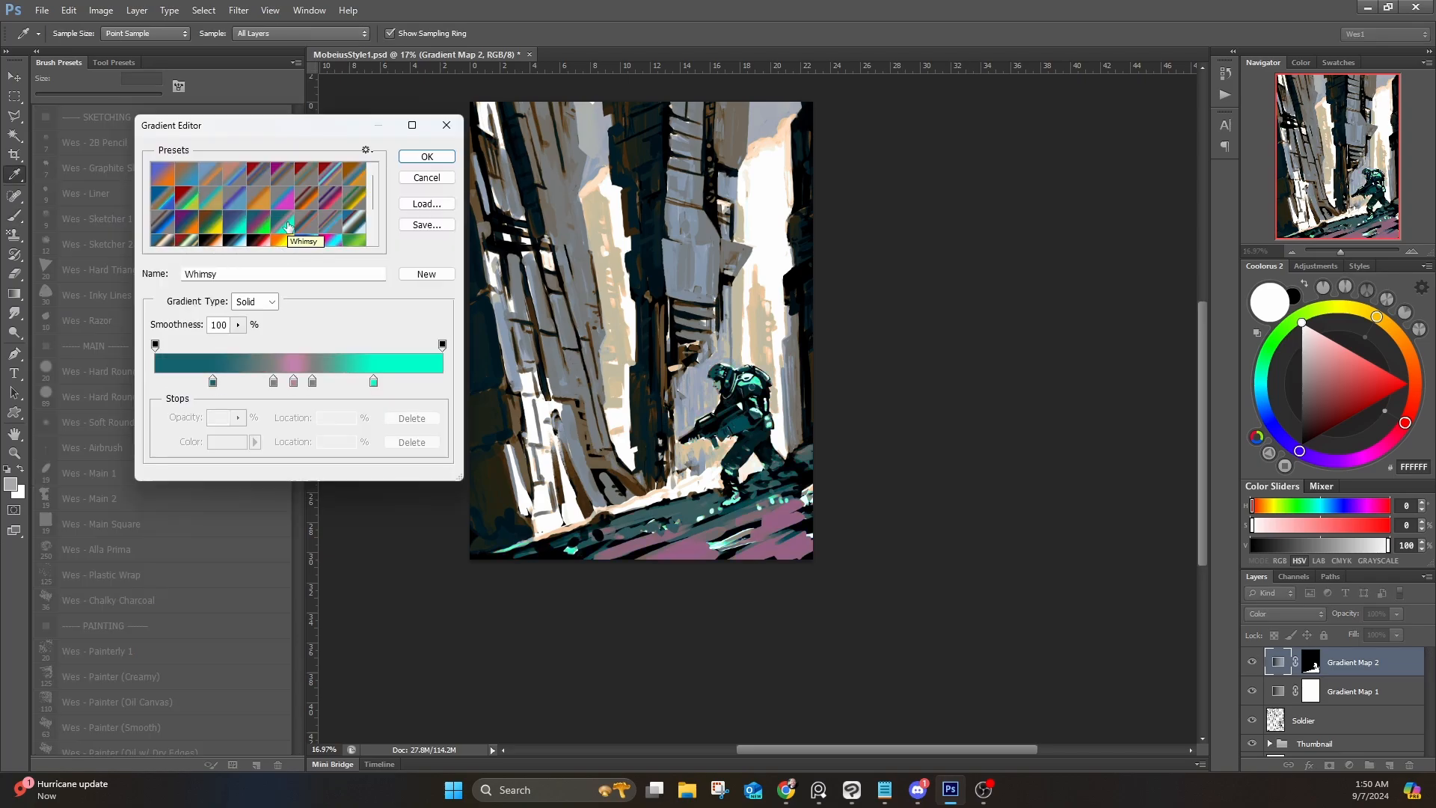
pyautogui.click(235, 225)
pyautogui.click(194, 205)
pyautogui.scroll(-2, 196, 204)
pyautogui.click(208, 202)
pyautogui.click(191, 202)
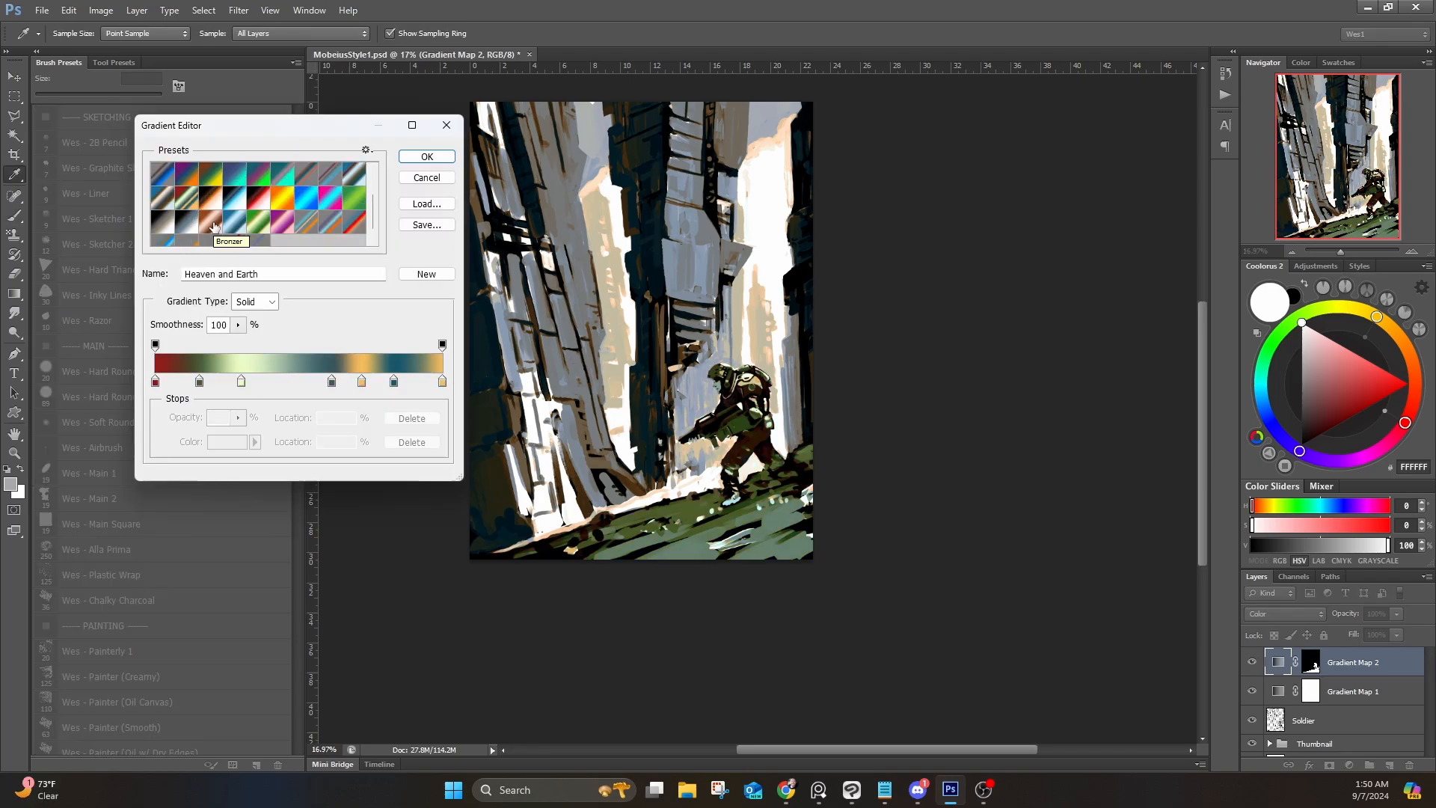
pyautogui.click(213, 223)
pyautogui.click(235, 223)
pyautogui.scroll(2, 240, 213)
pyautogui.click(268, 180)
pyautogui.click(214, 180)
pyautogui.click(209, 199)
pyautogui.click(212, 222)
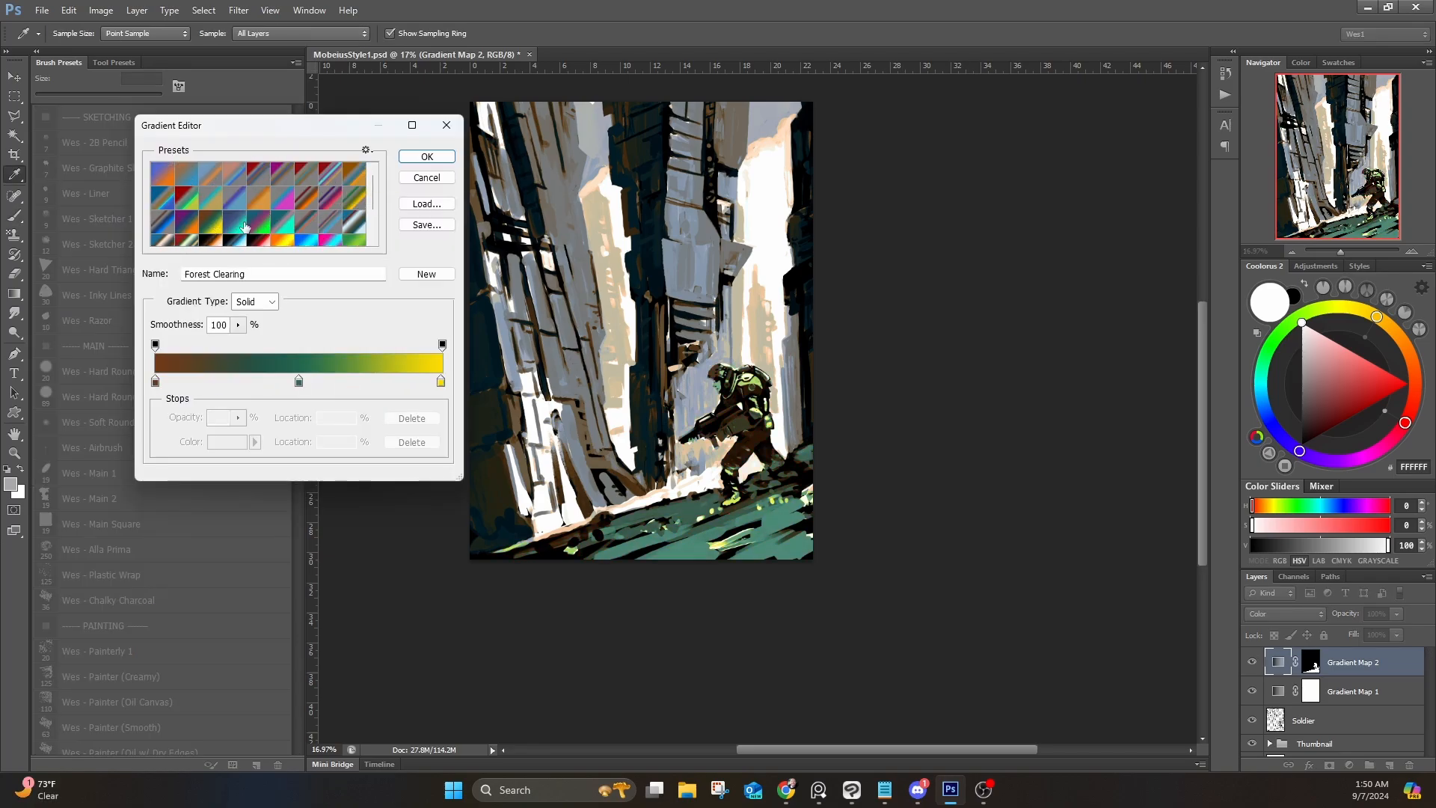
# Step: Compare further presets such as Cold Steel on Gradient Map 2 and apply the black, orange and white one
pyautogui.click(244, 226)
pyautogui.click(327, 201)
pyautogui.scroll(-1, 327, 209)
pyautogui.click(325, 221)
pyautogui.click(309, 222)
pyautogui.click(240, 223)
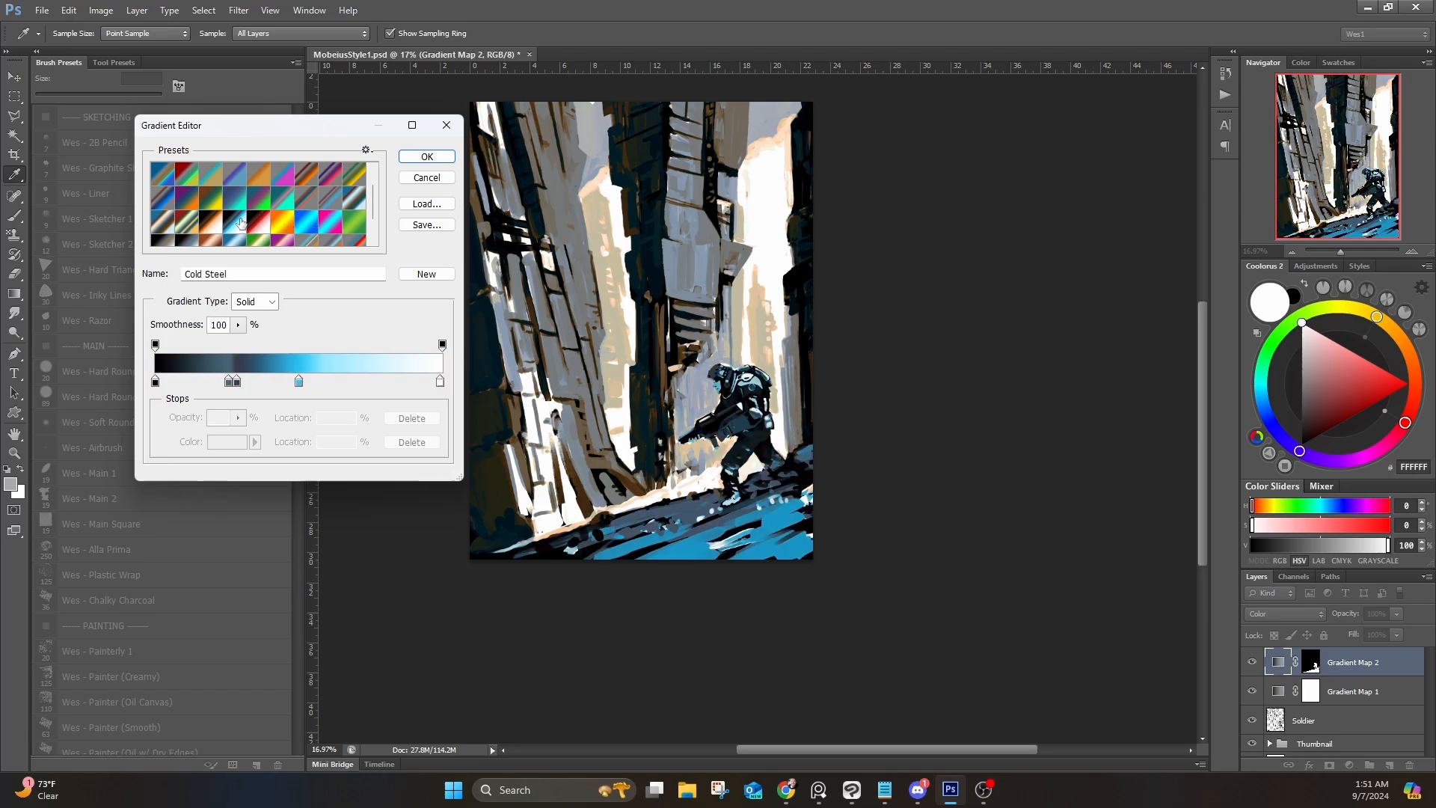
pyautogui.click(214, 221)
pyautogui.click(427, 157)
# Step: Load the Wes-Gardner-2023-Gradients-FULL set for Gradient Map 1 and try a black-to-cream gradient
pyautogui.click(1278, 694)
pyautogui.click(357, 248)
pyautogui.click(350, 273)
pyautogui.click(448, 759)
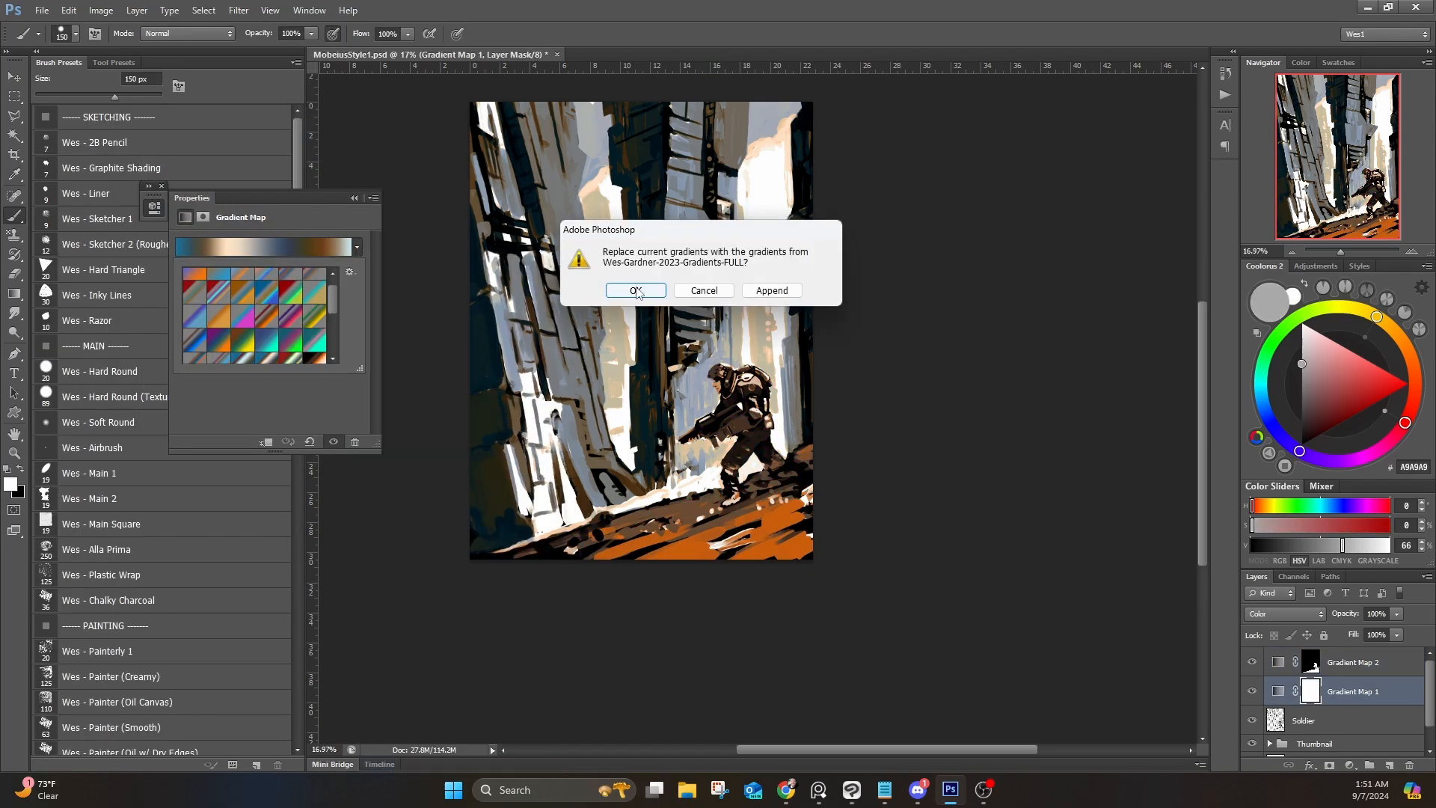
pyautogui.click(636, 291)
pyautogui.click(270, 315)
pyautogui.scroll(-1, 314, 316)
pyautogui.click(314, 303)
pyautogui.click(268, 303)
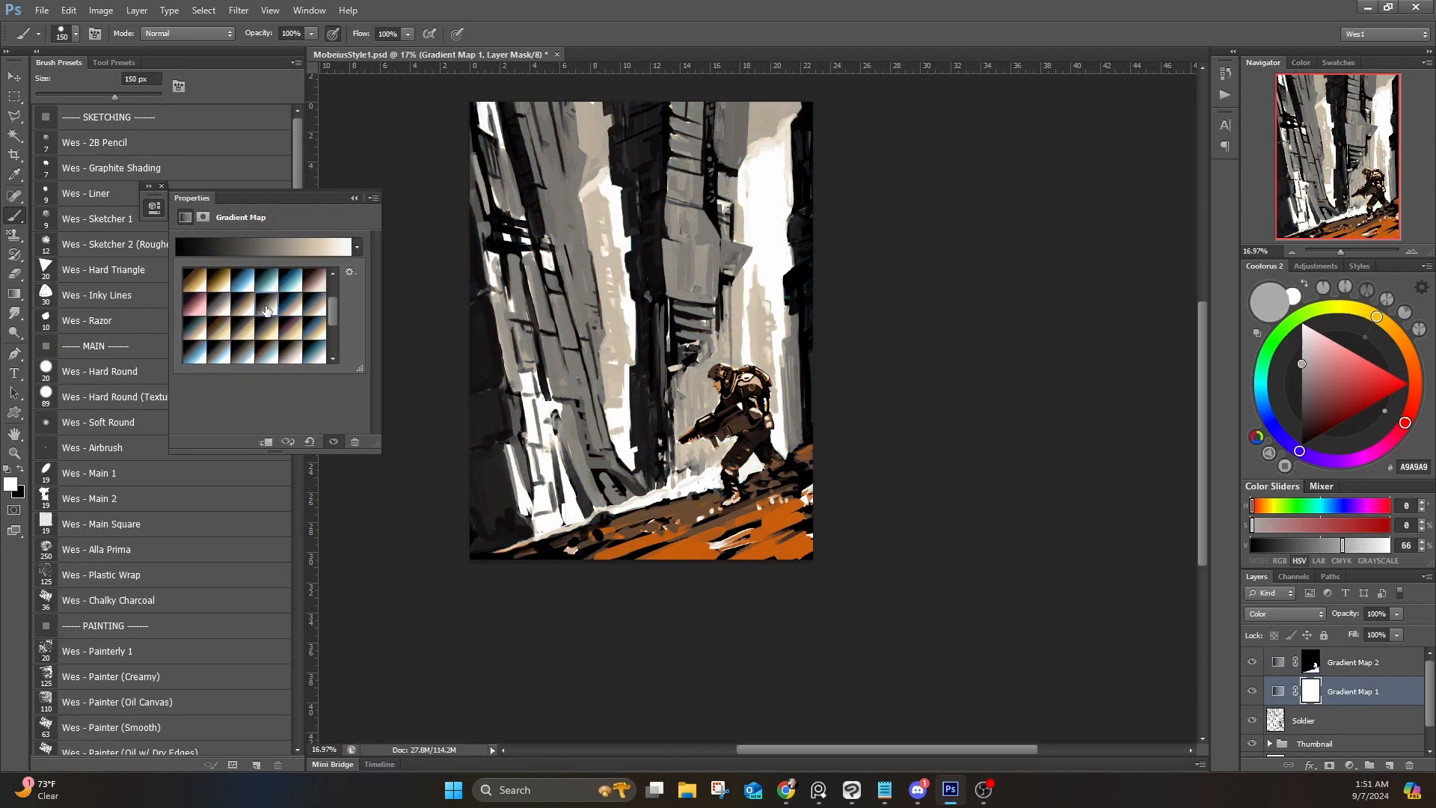
# Step: Try more gradients from the loaded set on Gradient Map 1, ending on dark teal to pale pink
pyautogui.click(239, 282)
pyautogui.scroll(-1, 236, 307)
pyautogui.click(196, 338)
pyautogui.scroll(-1, 254, 328)
pyautogui.click(264, 328)
pyautogui.scroll(-1, 267, 328)
pyautogui.click(267, 325)
pyautogui.click(219, 309)
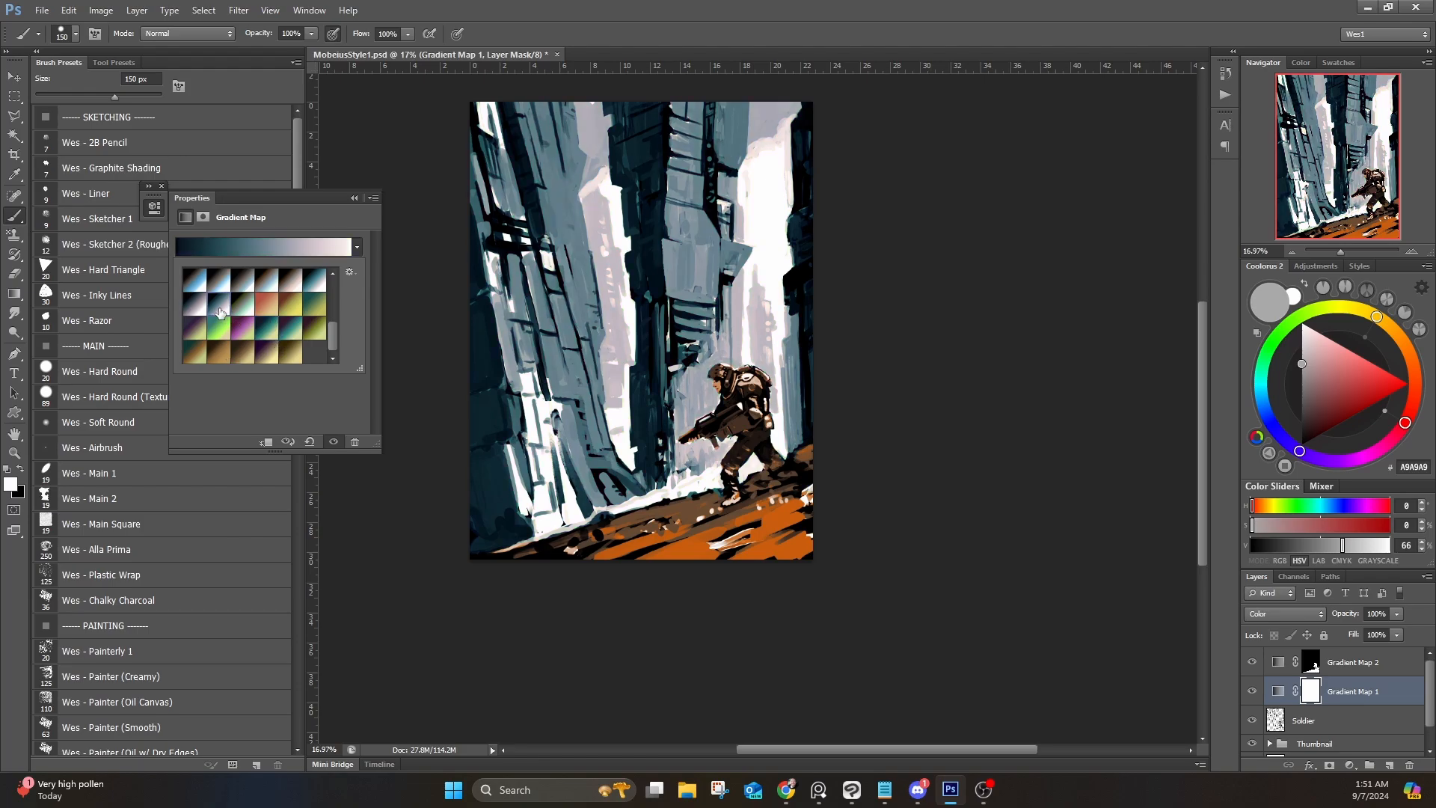
# Step: Try blue and then sepia-brown gradients from the loaded set on Gradient Map 1
pyautogui.click(196, 328)
pyautogui.scroll(3, 256, 326)
pyautogui.click(293, 305)
pyautogui.click(314, 284)
pyautogui.click(314, 306)
pyautogui.scroll(1, 230, 309)
pyautogui.click(239, 308)
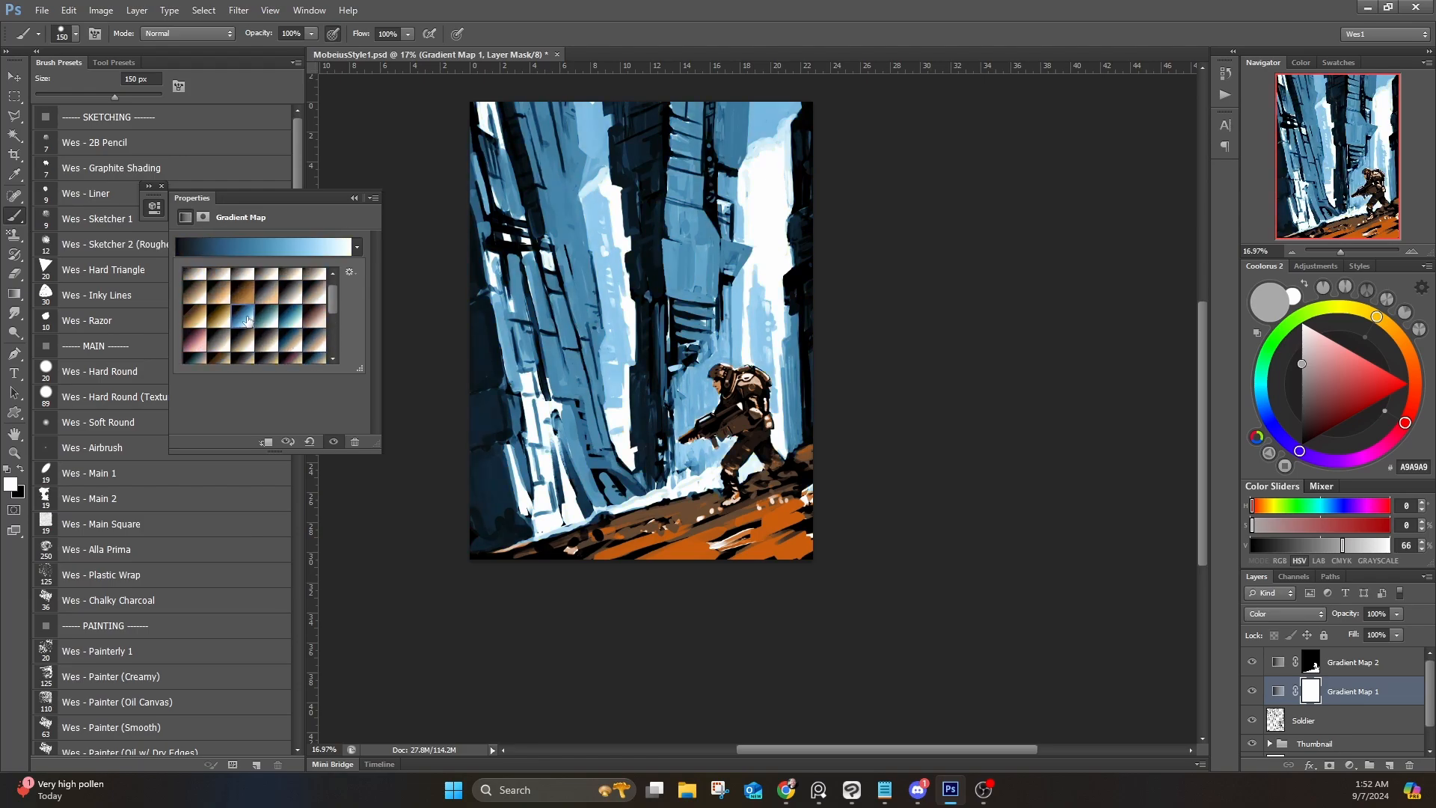
pyautogui.scroll(1, 242, 308)
pyautogui.click(265, 306)
pyautogui.click(220, 306)
pyautogui.click(196, 305)
# Step: Load the Baphiste Gradients for Coloring - V1 SKIN set and try a dark red to salmon gradient on Gradient Map 1
pyautogui.click(349, 271)
pyautogui.click(419, 734)
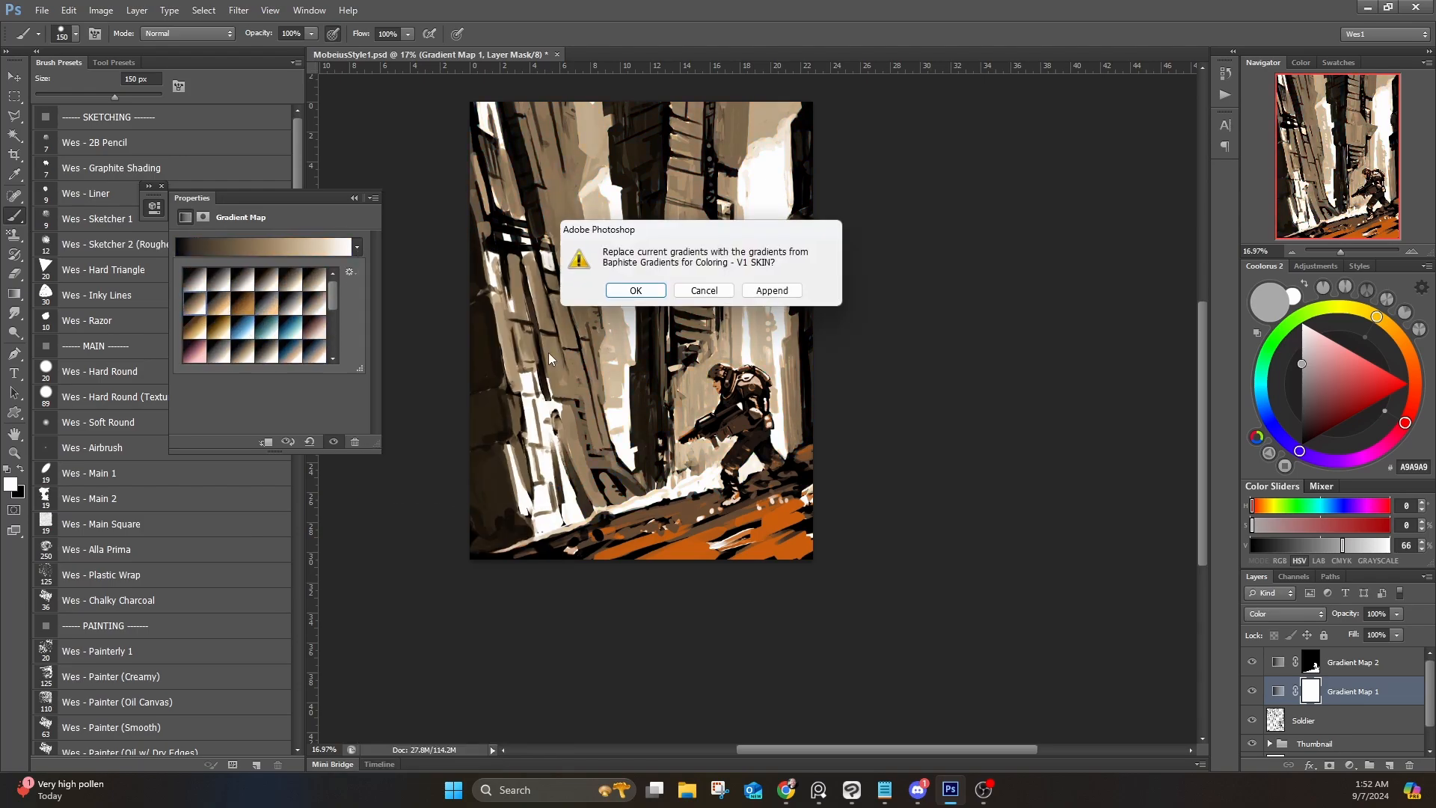
pyautogui.click(638, 289)
pyautogui.click(268, 341)
pyautogui.scroll(-5, 268, 341)
pyautogui.click(267, 341)
pyautogui.click(249, 340)
pyautogui.scroll(-2, 252, 342)
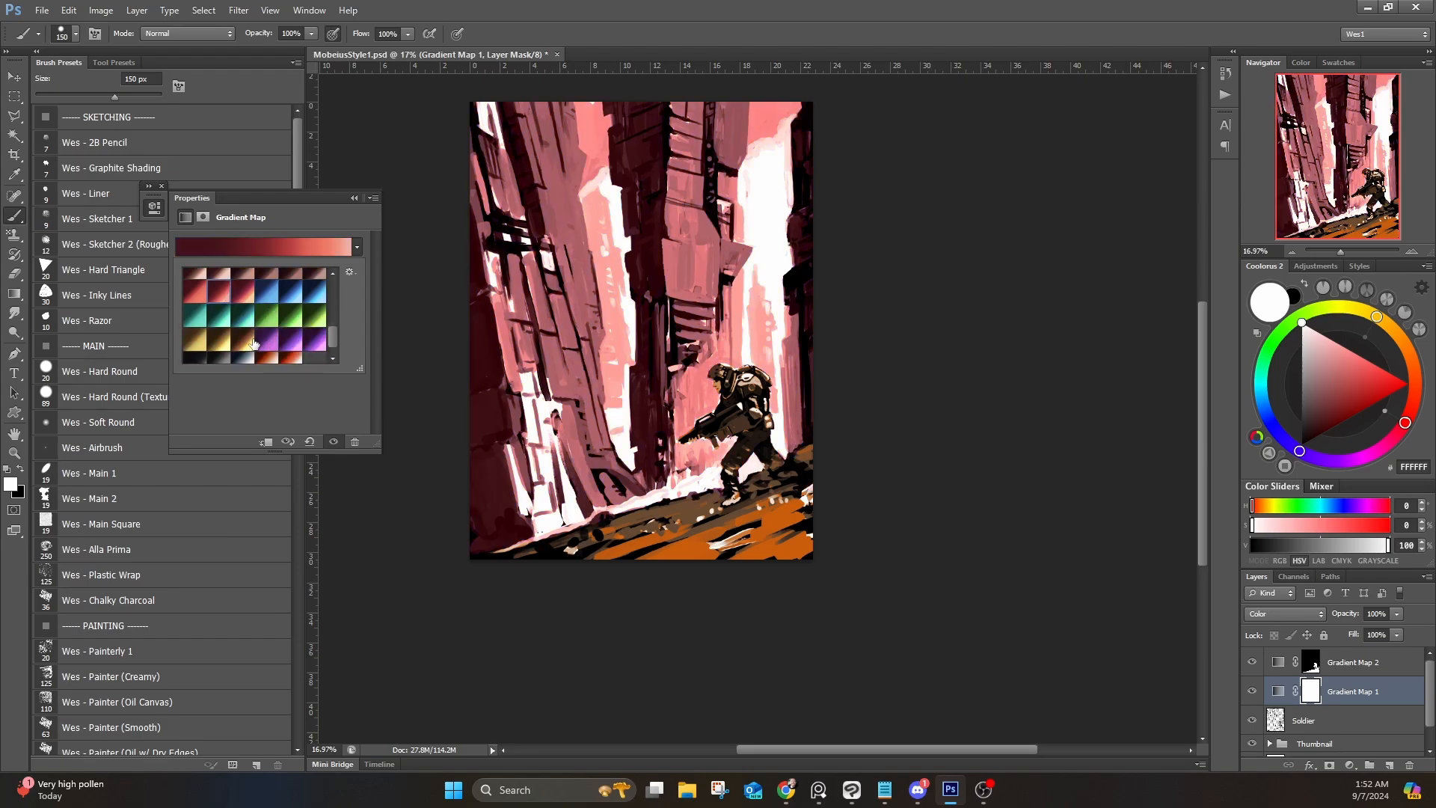
# Step: Try the last presets of the skin set on Gradient Map 1, ending on slate blue to off-white
pyautogui.click(274, 322)
pyautogui.scroll(-2, 227, 340)
pyautogui.click(267, 350)
pyautogui.click(248, 351)
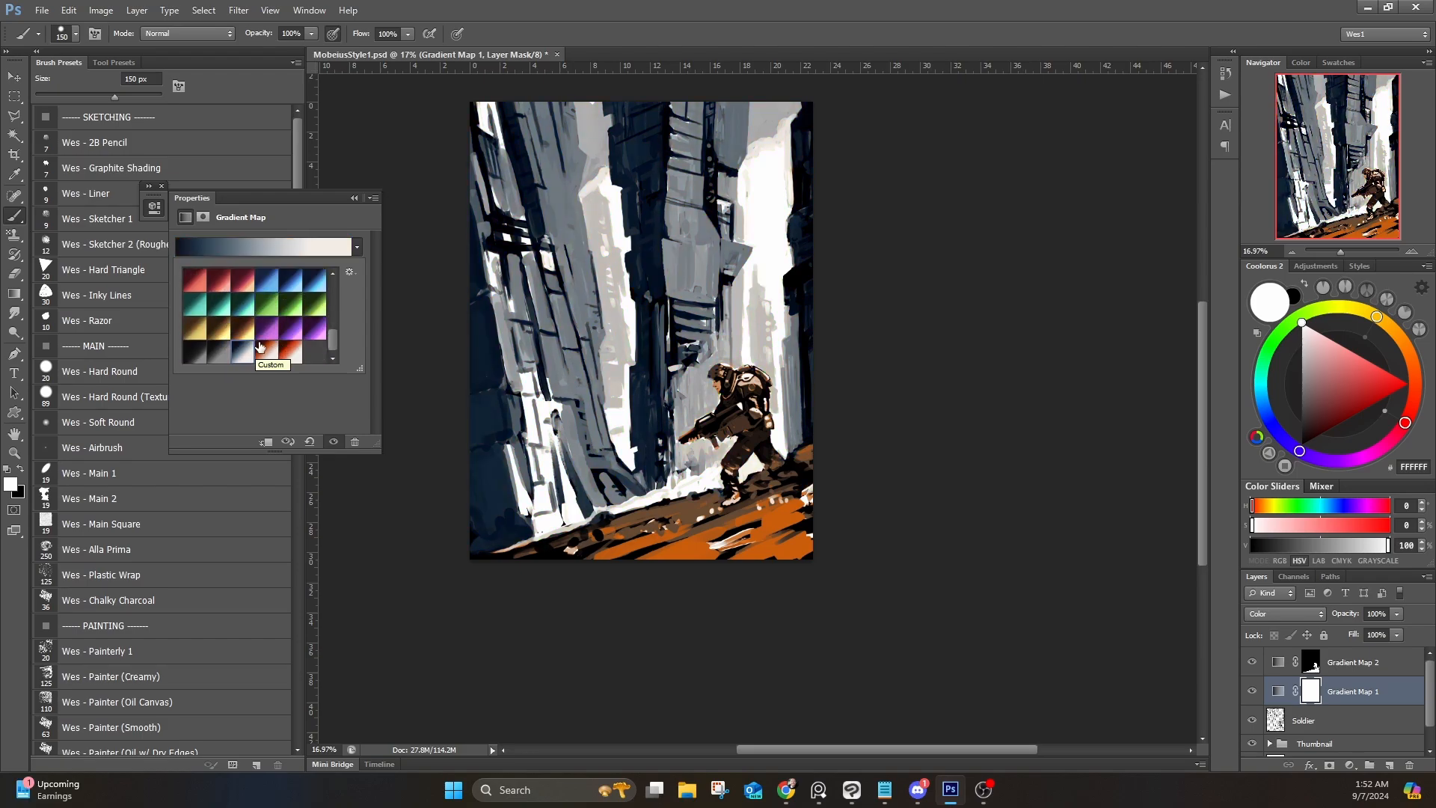
# Step: Load another gradient set and apply its purple, light blue and orange gradient to Gradient Map 1
pyautogui.click(349, 271)
pyautogui.click(430, 494)
pyautogui.click(645, 289)
pyautogui.click(266, 332)
pyautogui.click(244, 331)
pyautogui.click(223, 330)
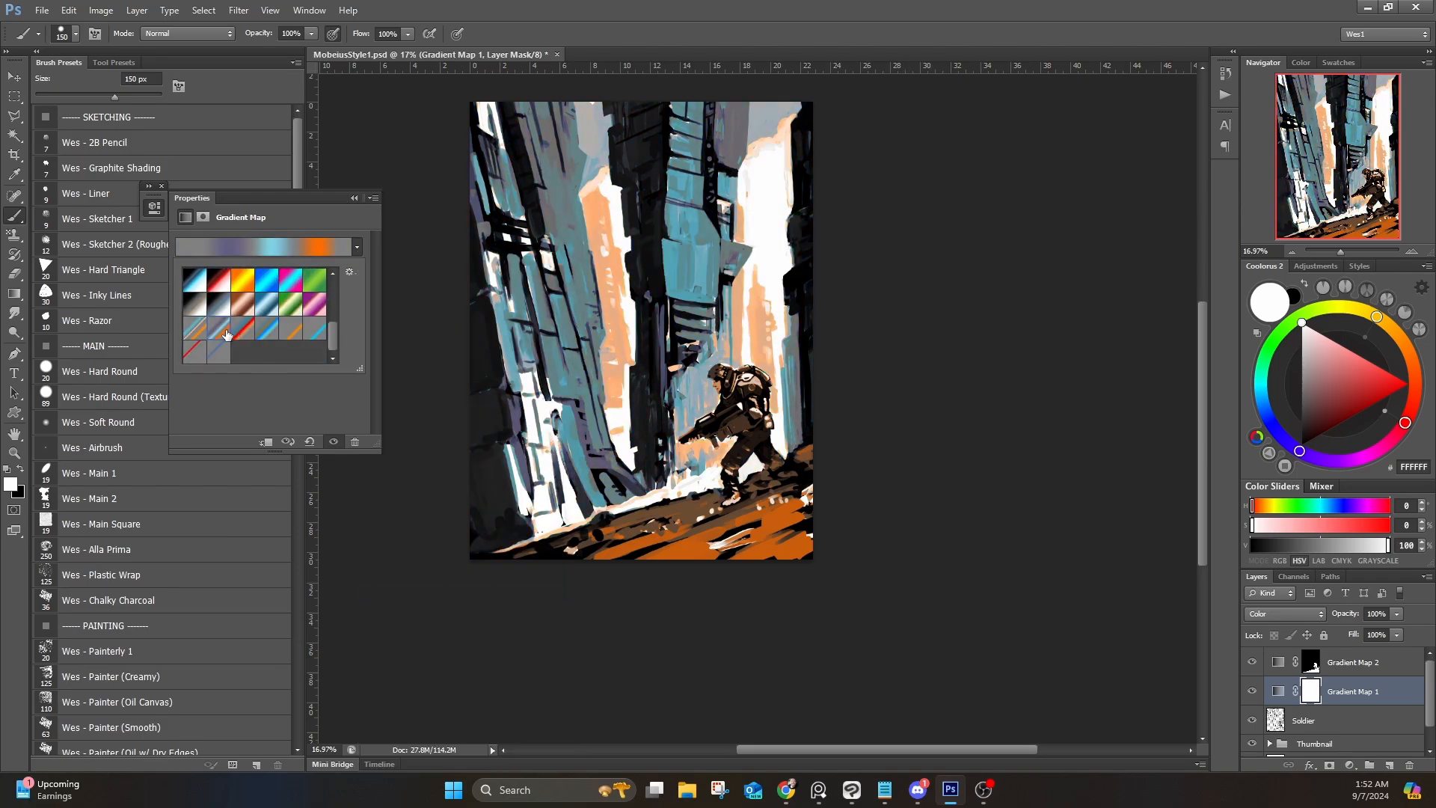
pyautogui.click(354, 199)
# Step: Try several presets on Gradient Map 2, including teal, cream and orange, and salmon to blue
pyautogui.doubleClick(1278, 663)
pyautogui.click(356, 247)
pyautogui.click(219, 329)
pyautogui.click(197, 328)
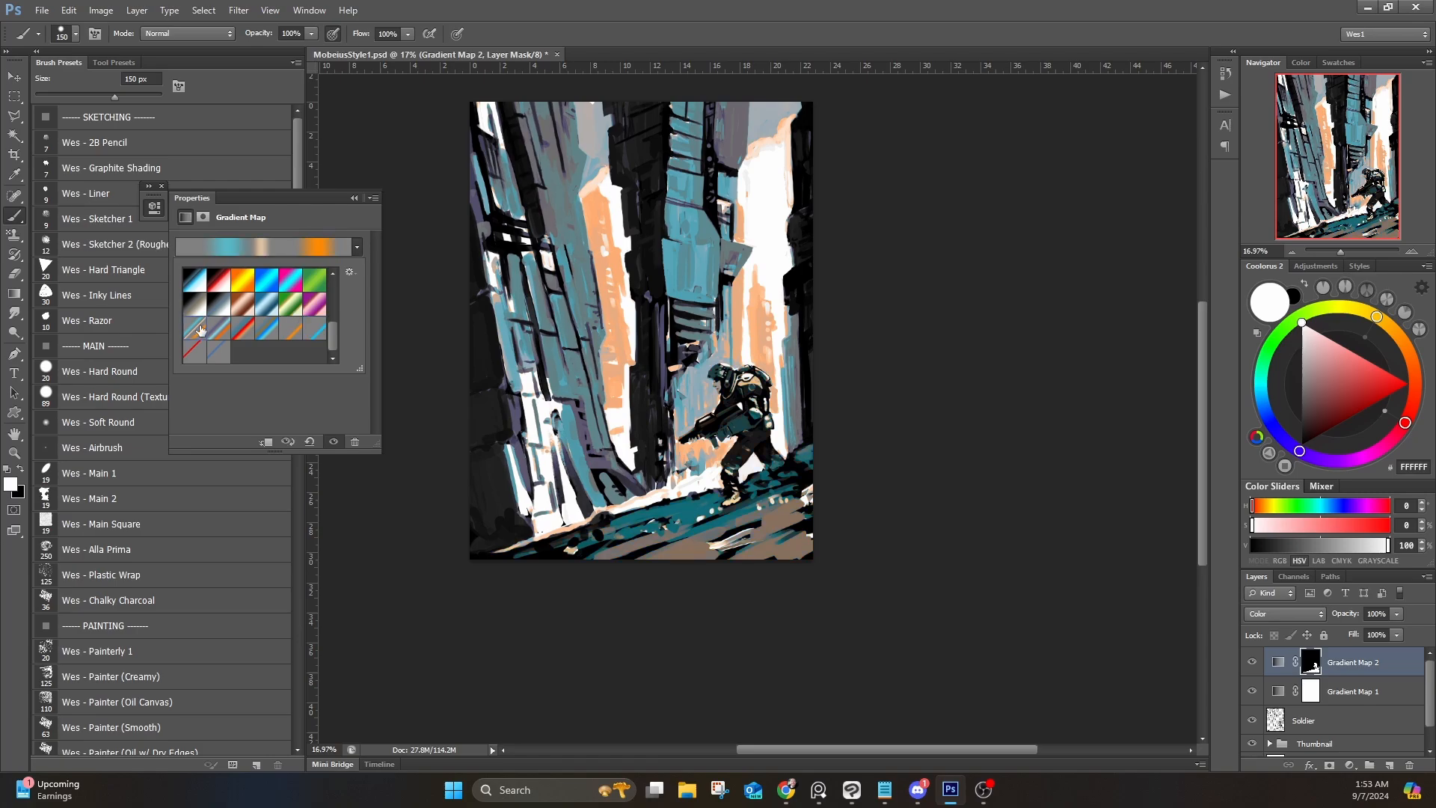
pyautogui.click(219, 328)
pyautogui.click(245, 326)
pyautogui.scroll(-2, 262, 323)
pyautogui.click(291, 318)
pyautogui.click(243, 320)
pyautogui.scroll(2, 241, 317)
pyautogui.click(196, 306)
pyautogui.click(265, 289)
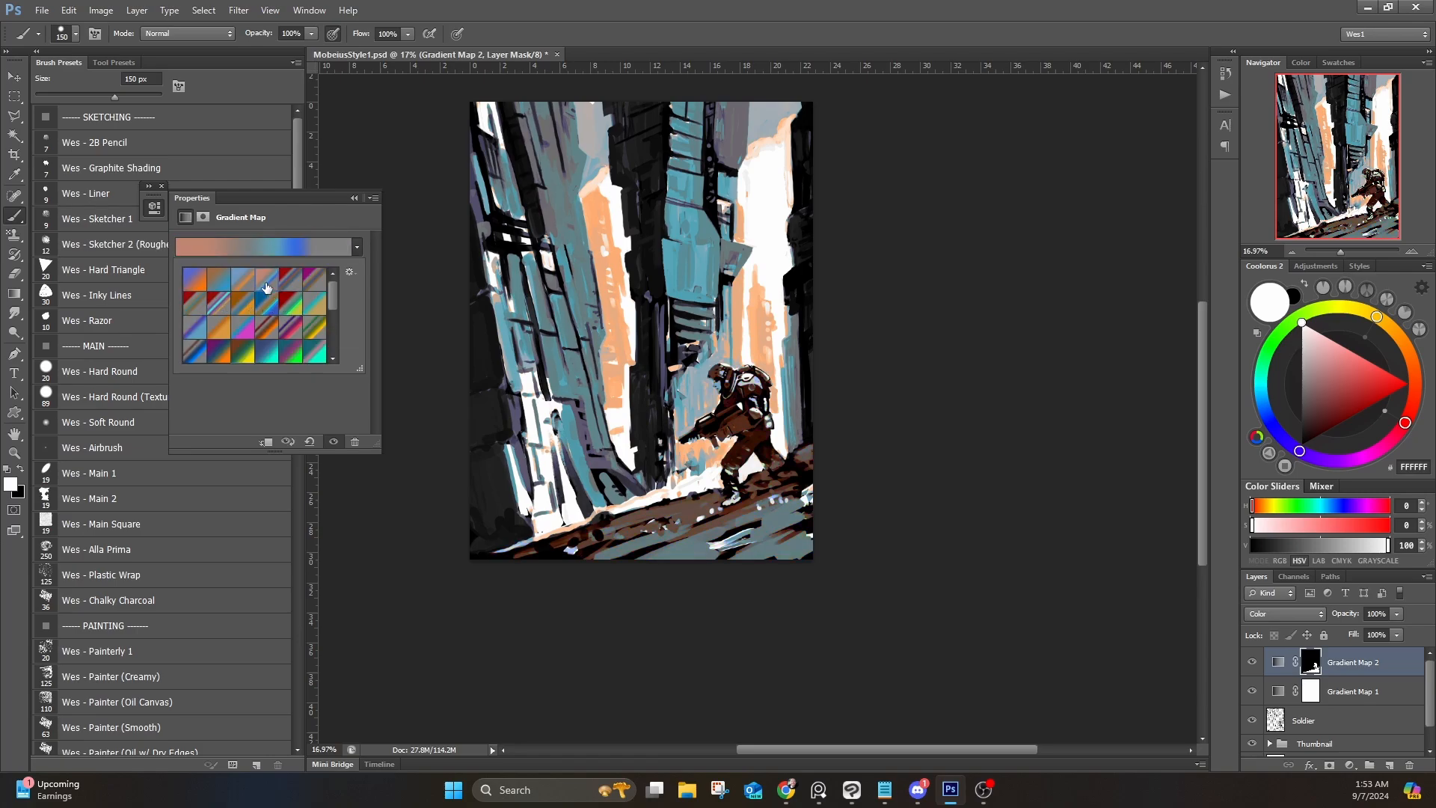
# Step: Compare more presets on Gradient Map 2 and keep the teal, purple and green Sweet Suffering gradient
pyautogui.click(242, 284)
pyautogui.scroll(-1, 254, 308)
pyautogui.click(268, 327)
pyautogui.click(246, 330)
pyautogui.click(219, 329)
pyautogui.click(291, 330)
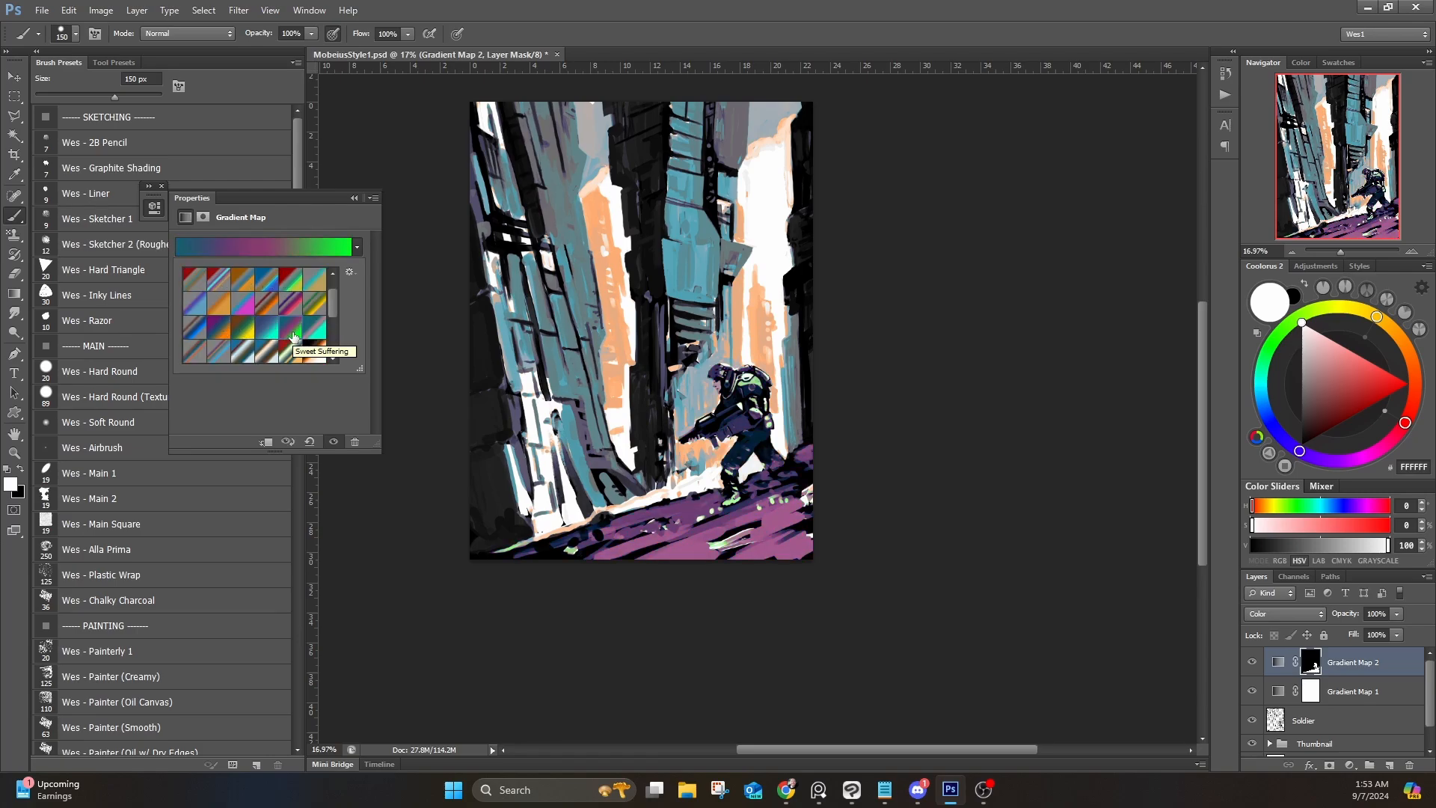
pyautogui.click(314, 329)
pyautogui.hotkey('ctrl', 'z')
pyautogui.click(353, 198)
pyautogui.moveTo(598, 256); pyautogui.dragTo(658, 258)
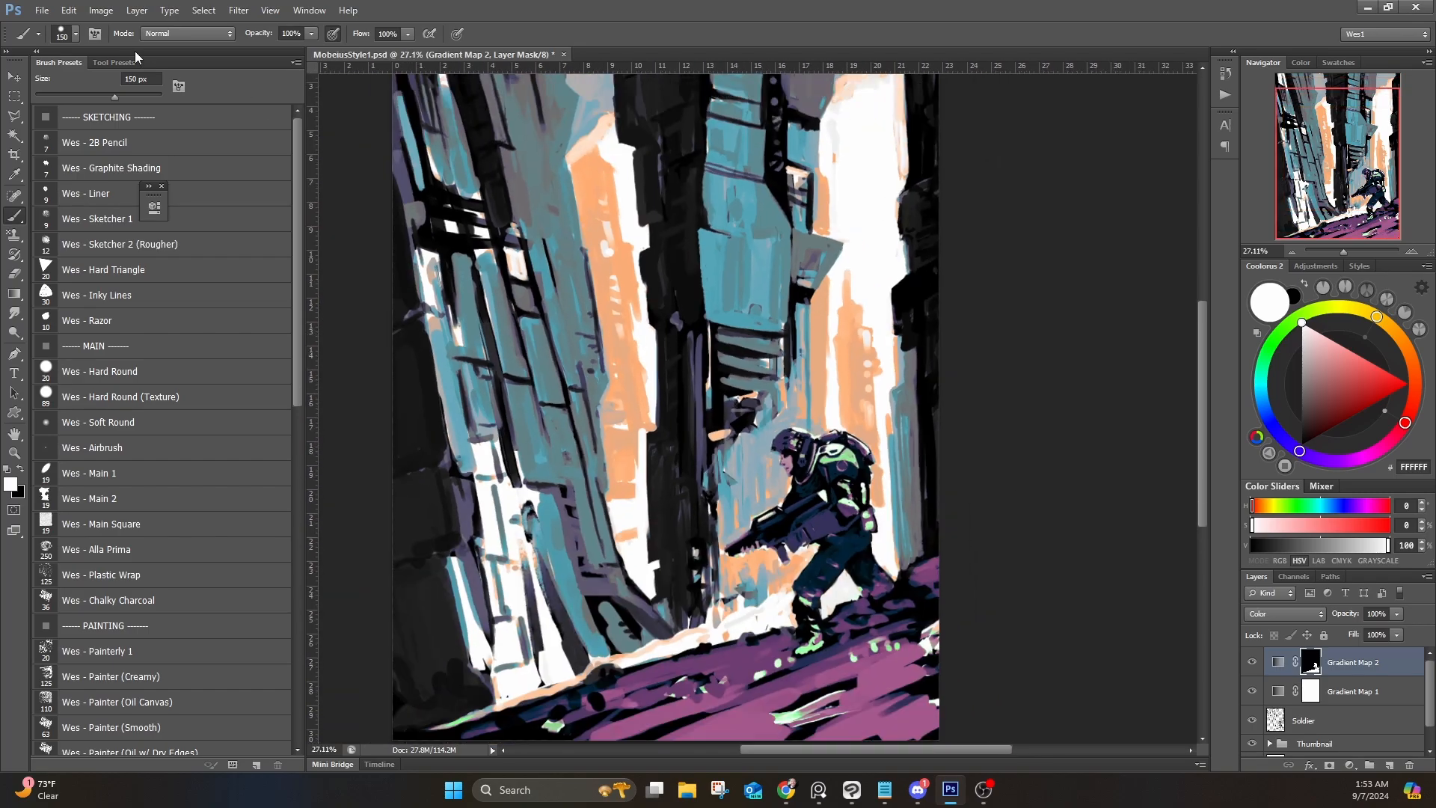
# Step: Save the document and put the two Gradient Map layers into a hidden group
pyautogui.click(42, 11)
pyautogui.click(64, 180)
pyautogui.click(1364, 693)
pyautogui.keyDown('shift'); pyautogui.click(1358, 662); pyautogui.keyUp('shift')
pyautogui.hotkey('ctrl', 'g')
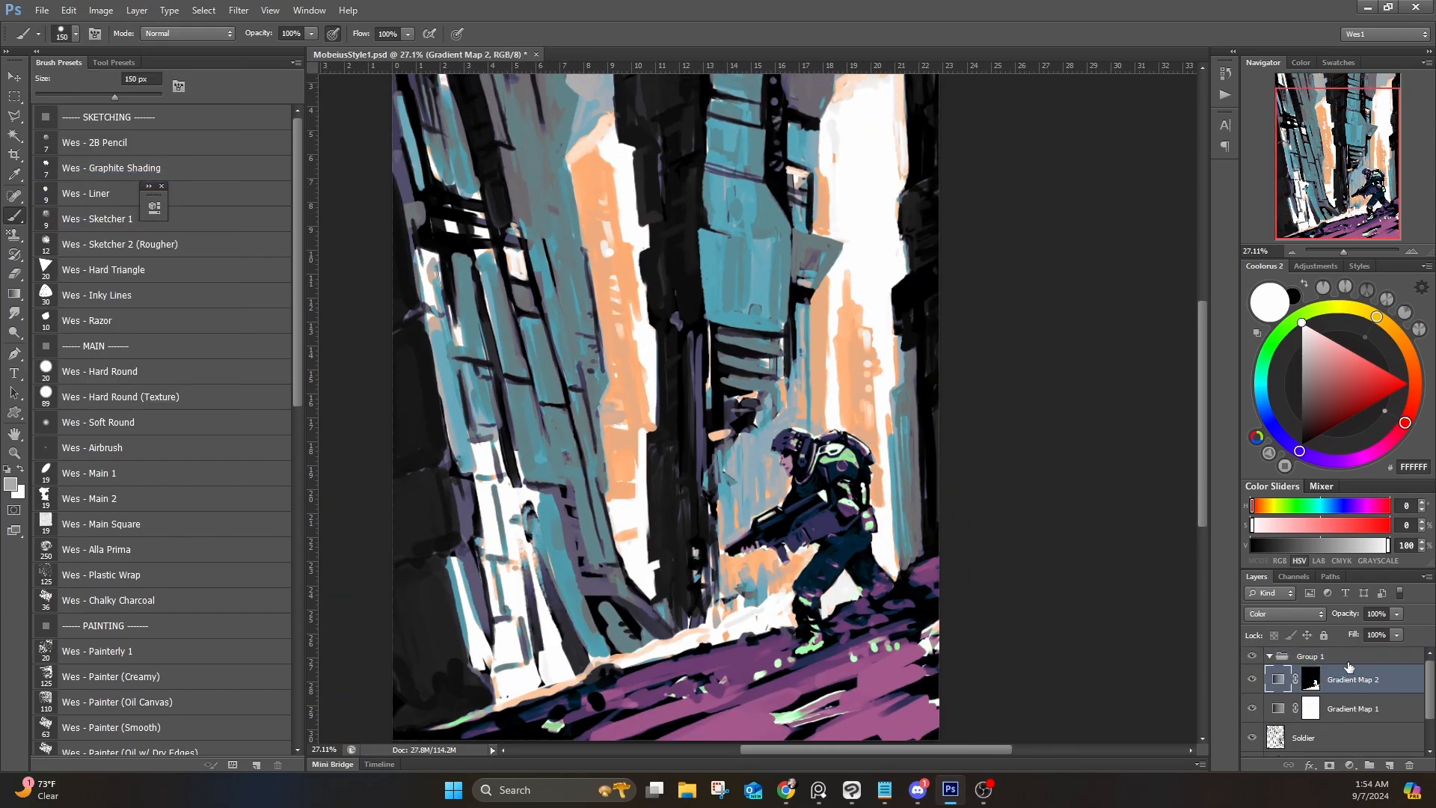
pyautogui.click(1251, 656)
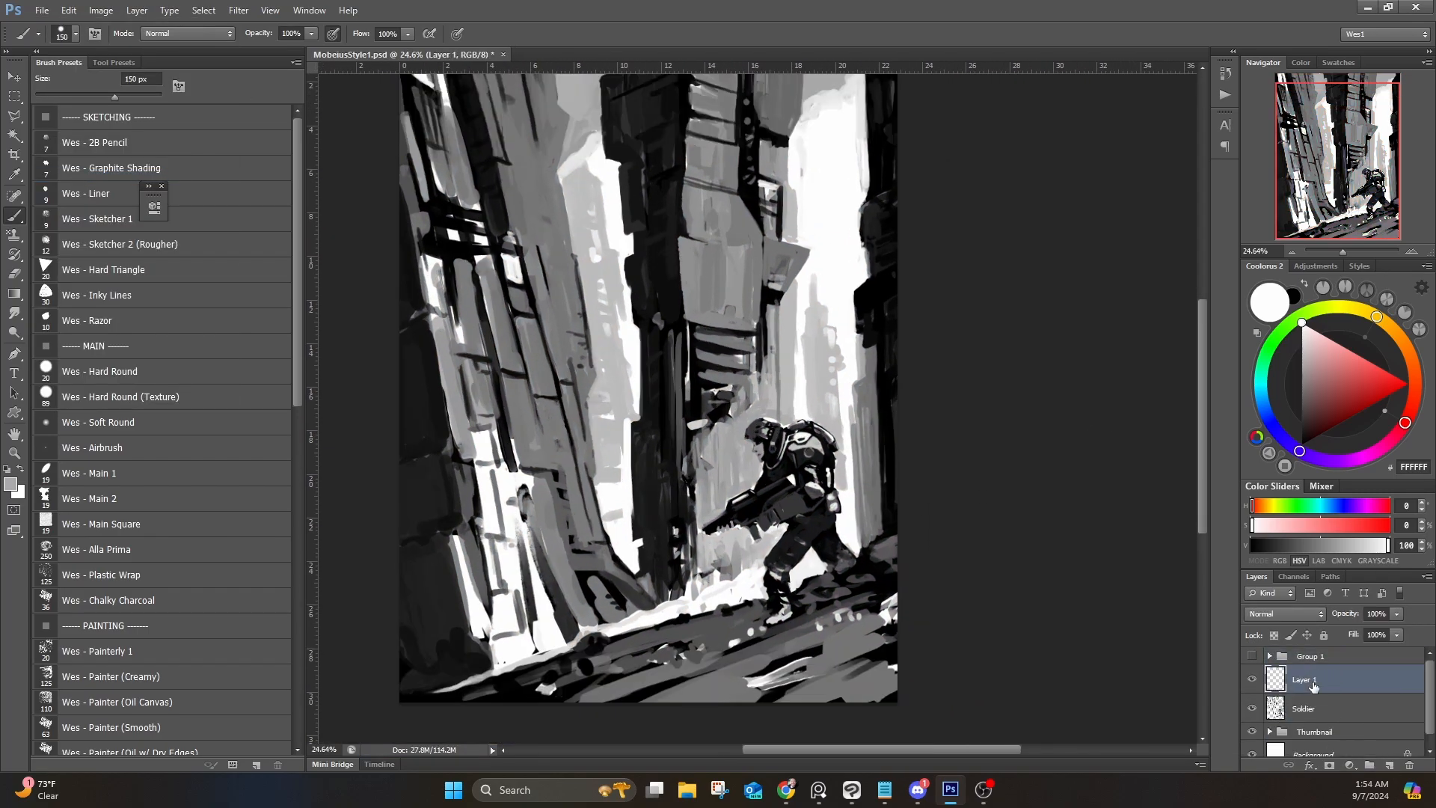
# Step: Name the new layer Full Render and add a black-filled layer above it in Color blend mode
pyautogui.click(1390, 766)
pyautogui.click(69, 10)
pyautogui.click(86, 224)
pyautogui.click(849, 340)
pyautogui.click(1287, 613)
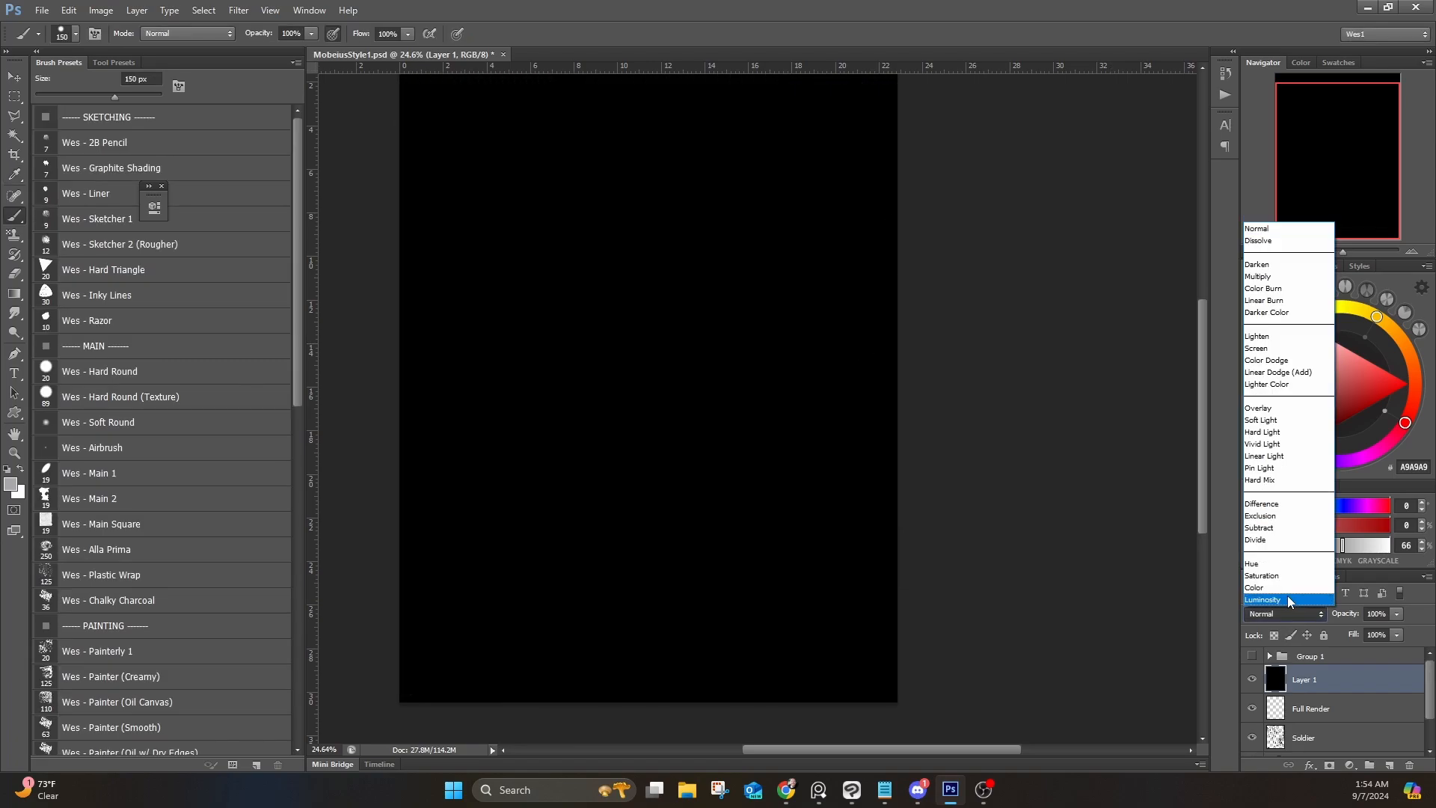
pyautogui.click(1285, 589)
# Step: On the Full Render layer, paint small dark windows on the building behind the rifle with the 35 px Wes - Main 1 brush
pyautogui.click(1312, 708)
pyautogui.scroll(3, 1167, 607)
pyautogui.scroll(-3, 888, 611)
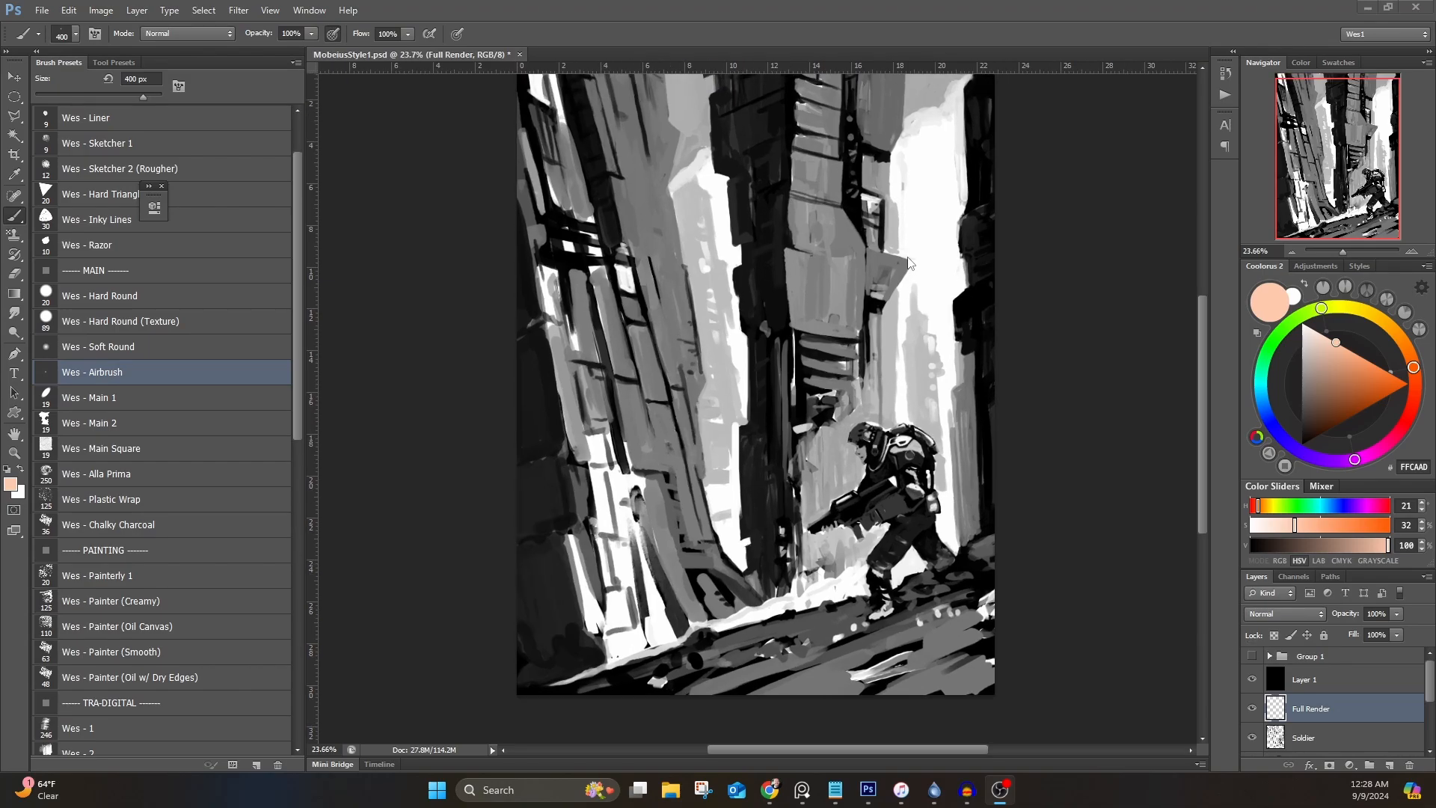
pyautogui.click(112, 295)
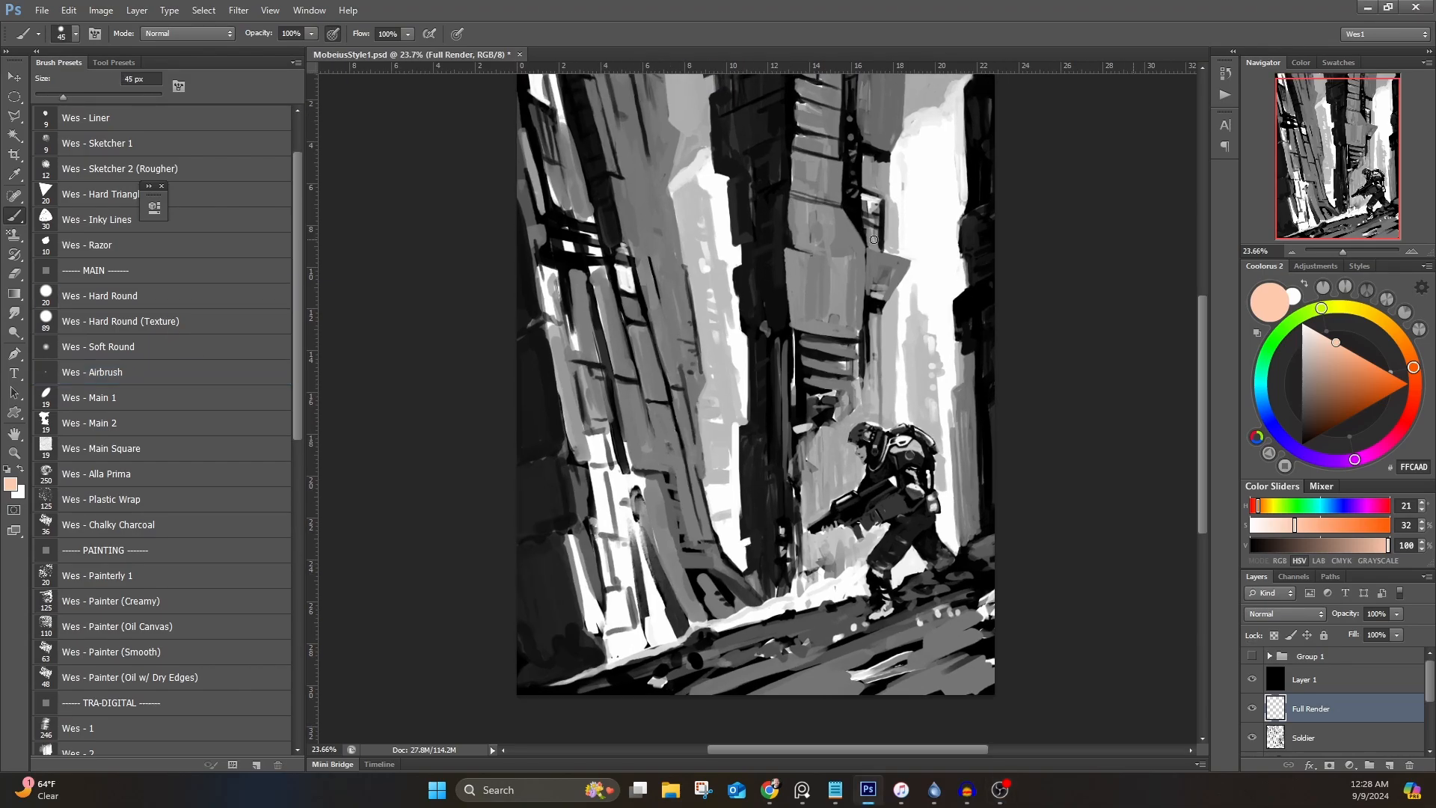
pyautogui.click(113, 397)
pyautogui.press(']')
pyautogui.press(']')
pyautogui.press(']')
pyautogui.press(']')
pyautogui.press('d')
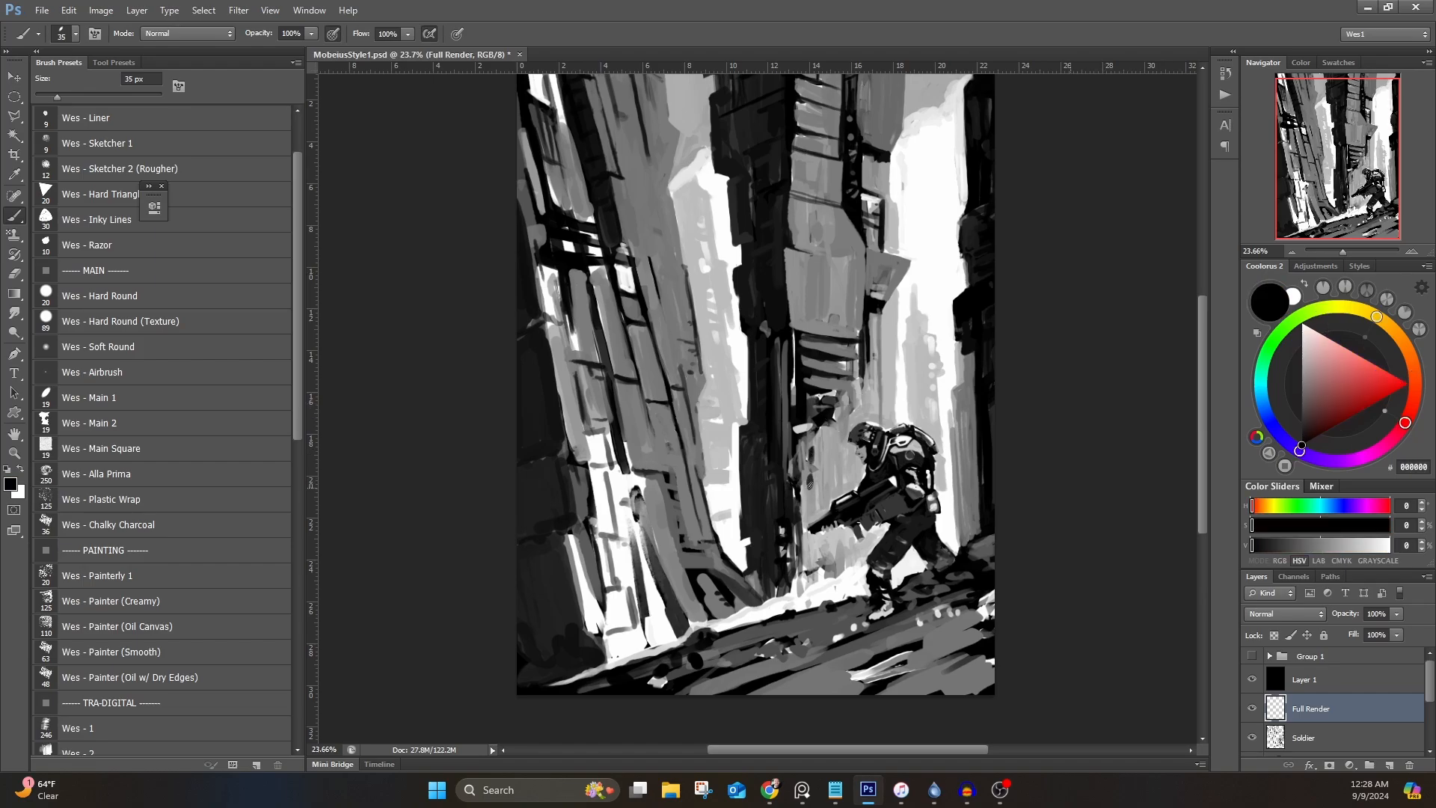
pyautogui.keyDown('alt'); pyautogui.click(797, 430); pyautogui.keyUp('alt')
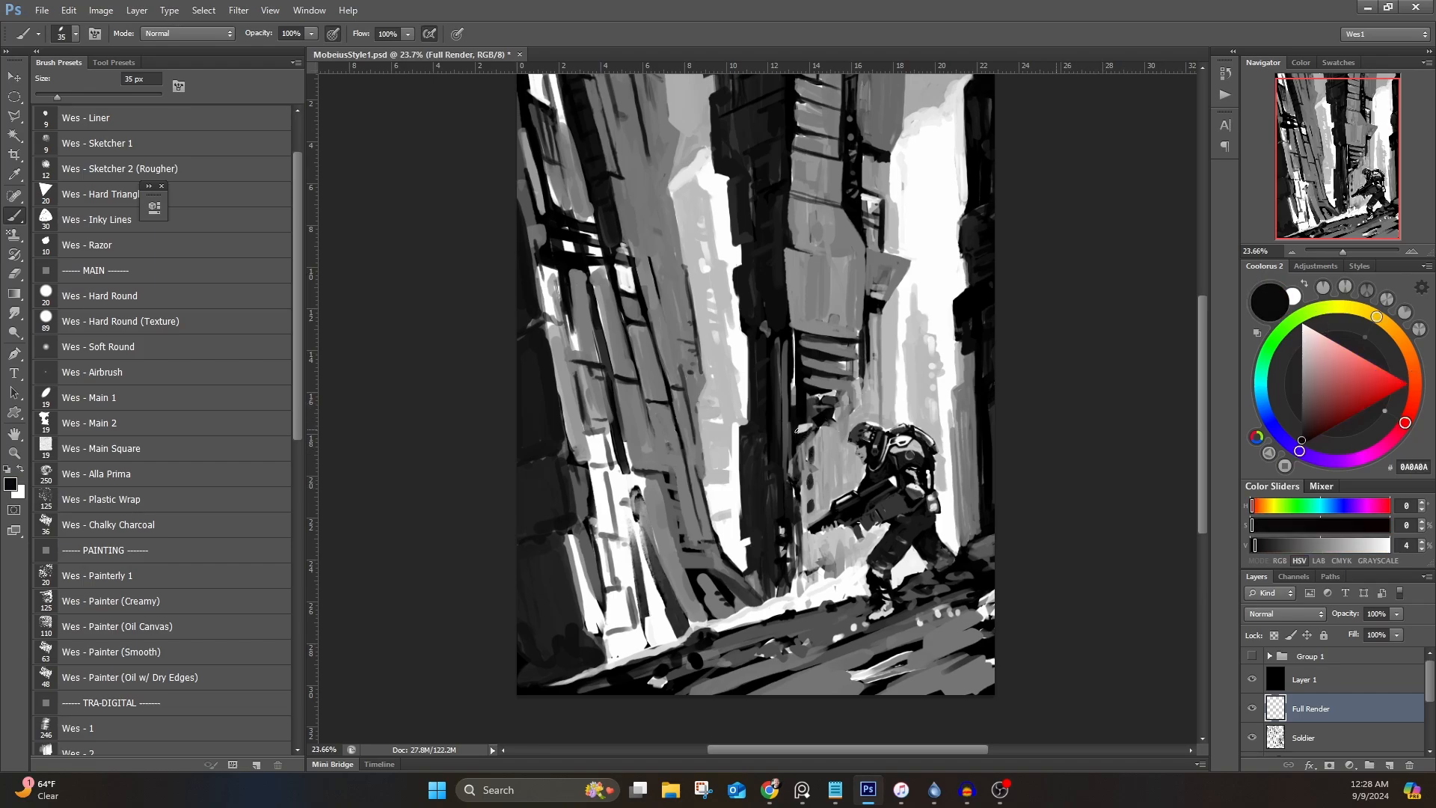
# Step: Refine the horizontal slats under the central tower block with sampled dark and mid greys
pyautogui.moveTo(808, 346)
pyautogui.mouseDown()
pyautogui.moveTo(854, 364)
pyautogui.moveTo(802, 380)
pyautogui.moveTo(837, 381)
pyautogui.mouseUp()
pyautogui.keyDown('alt'); pyautogui.click(815, 361); pyautogui.keyUp('alt')
pyautogui.keyDown('alt'); pyautogui.click(824, 371); pyautogui.keyUp('alt')
pyautogui.keyDown('alt'); pyautogui.click(828, 387); pyautogui.keyUp('alt')
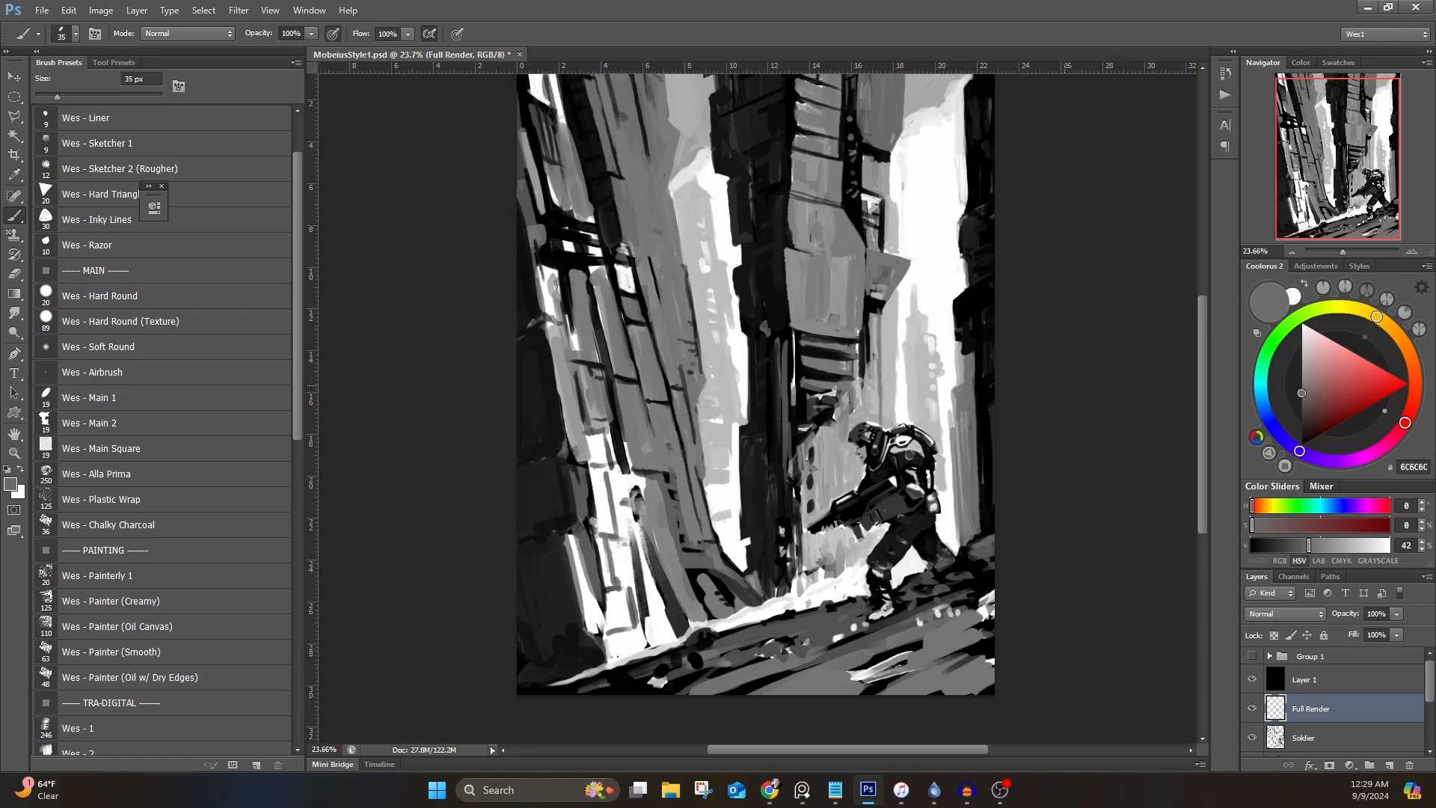
# Step: Rework the central tower block and the edges of the dark tower beside it with sampled greys, including 0D0D0D and 181818
pyautogui.keyDown('alt'); pyautogui.click(837, 257); pyautogui.keyUp('alt')
pyautogui.moveTo(792, 245); pyautogui.dragTo(726, 376)
pyautogui.keyDown('alt'); pyautogui.click(683, 331); pyautogui.keyUp('alt')
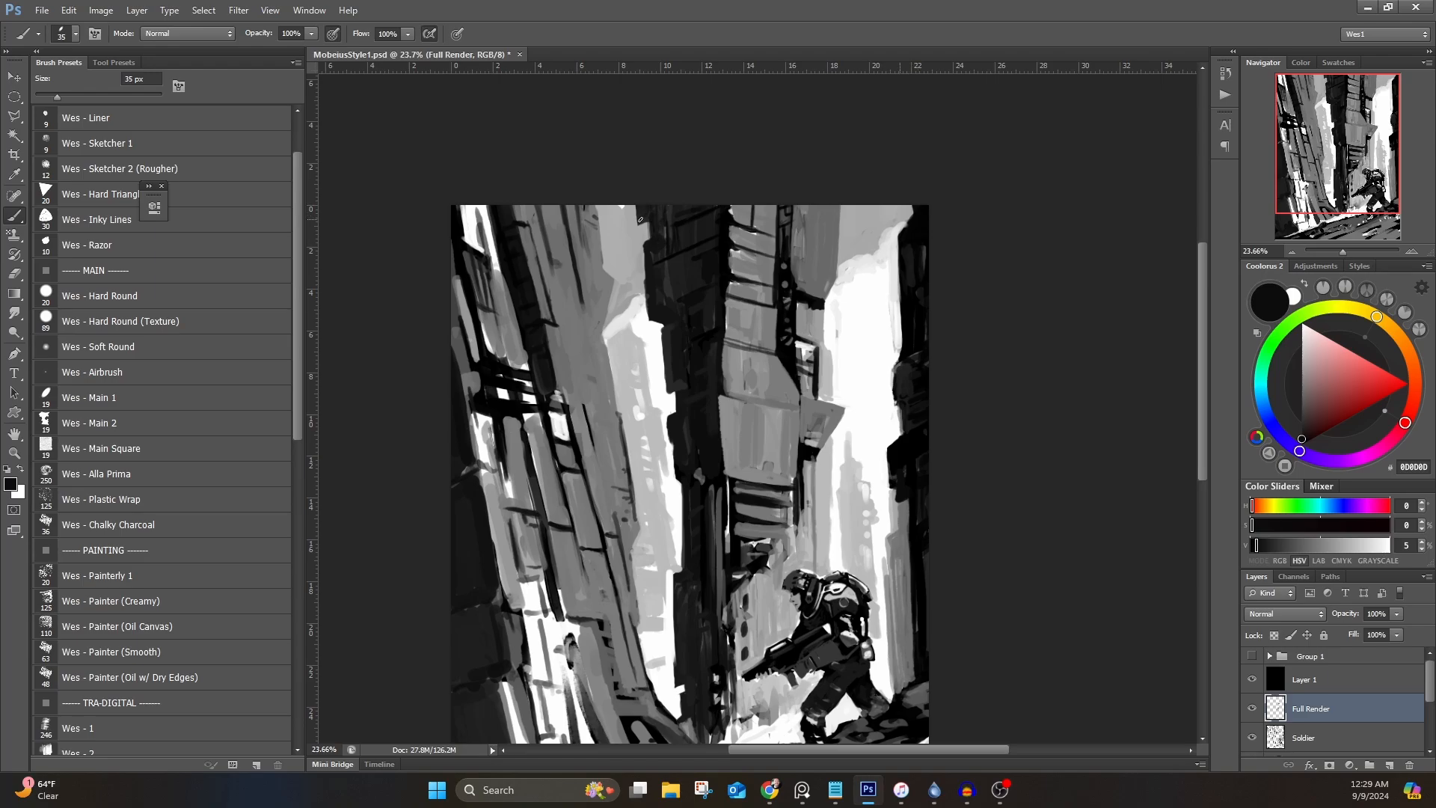
pyautogui.moveTo(686, 423); pyautogui.dragTo(653, 344)
pyautogui.keyDown('alt'); pyautogui.click(649, 618); pyautogui.keyUp('alt')
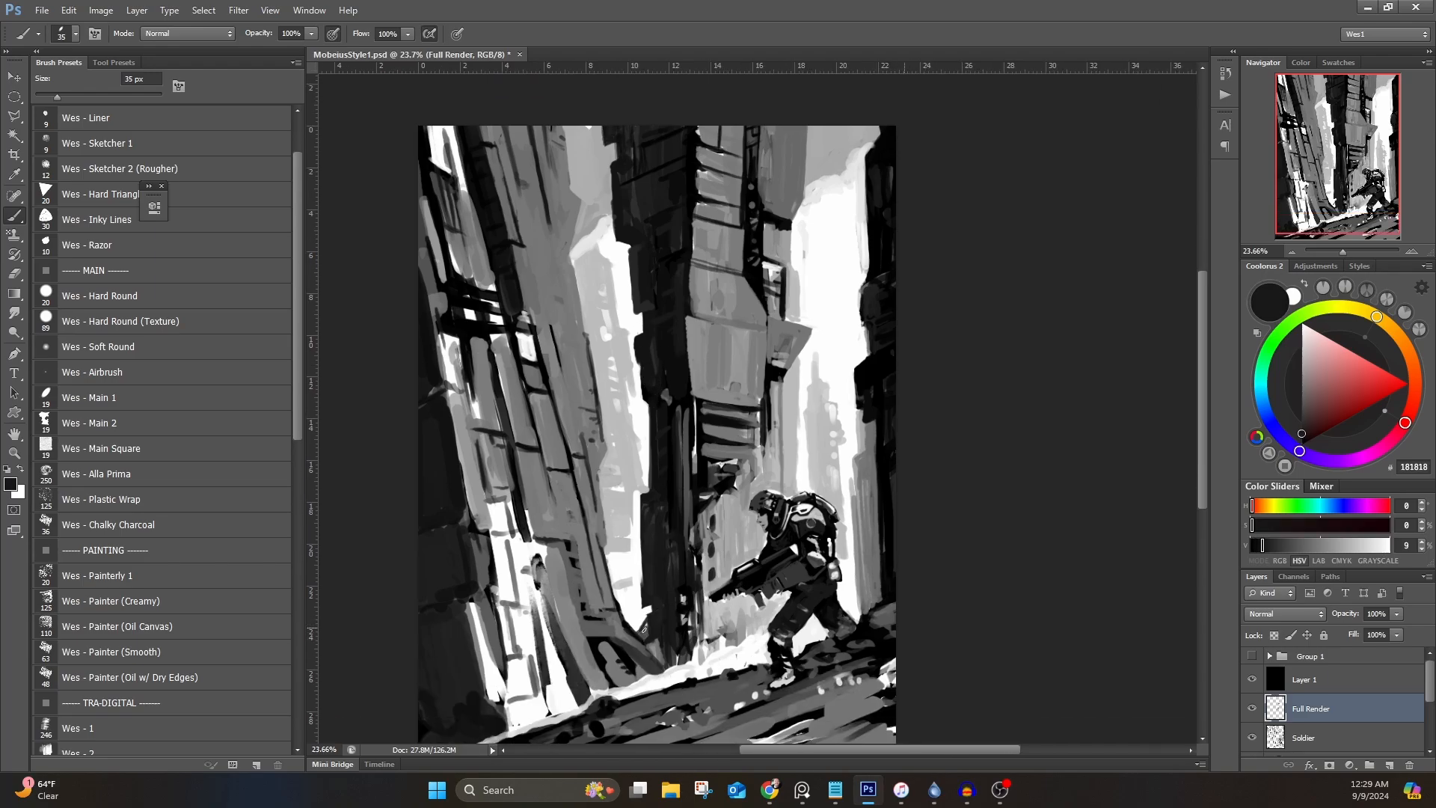
# Step: Paint the hazy distant buildings in the white gaps beside the central tower, using white and light grey sampled from the canvas
pyautogui.keyDown('alt'); pyautogui.click(642, 617); pyautogui.keyUp('alt')
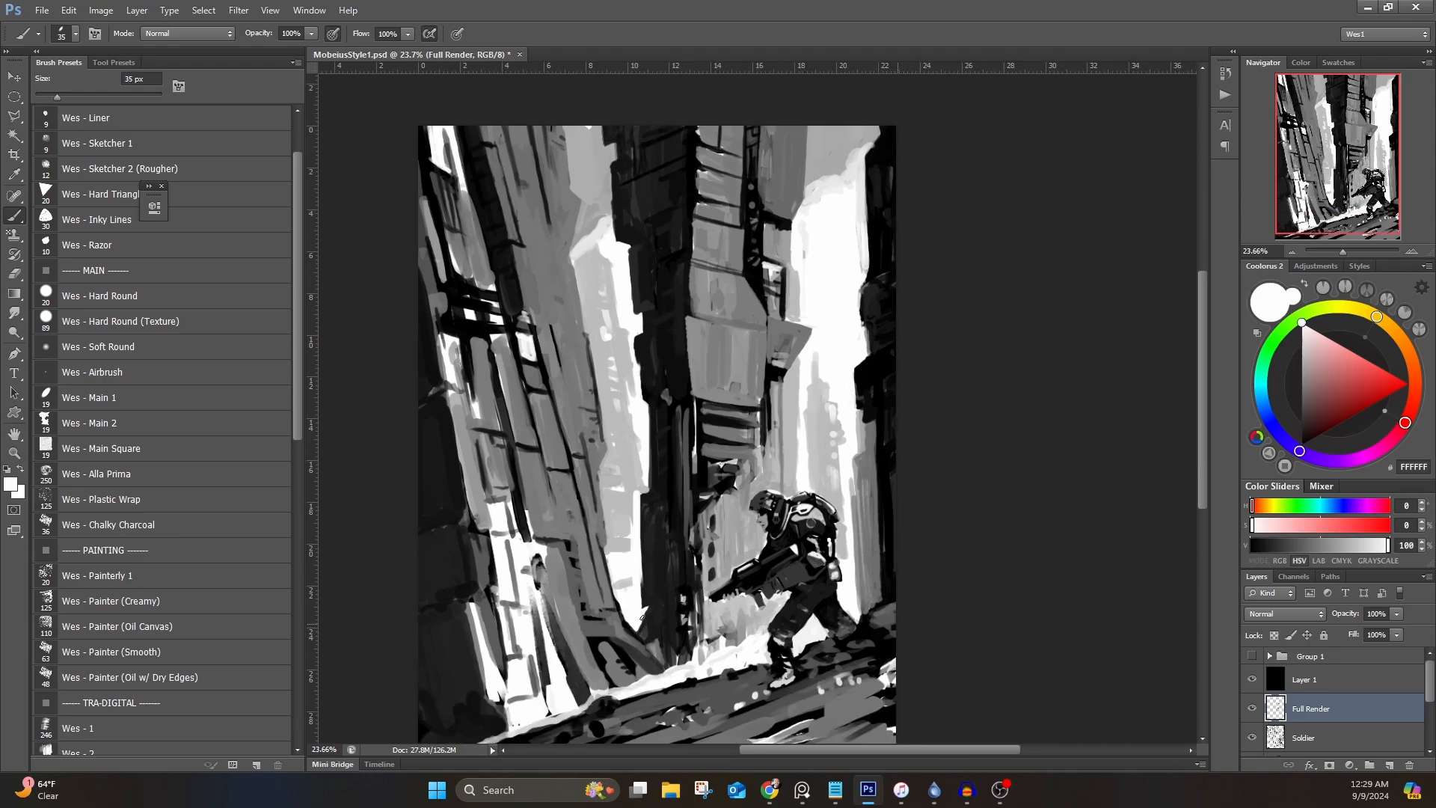
pyautogui.keyDown('alt'); pyautogui.click(638, 479); pyautogui.keyUp('alt')
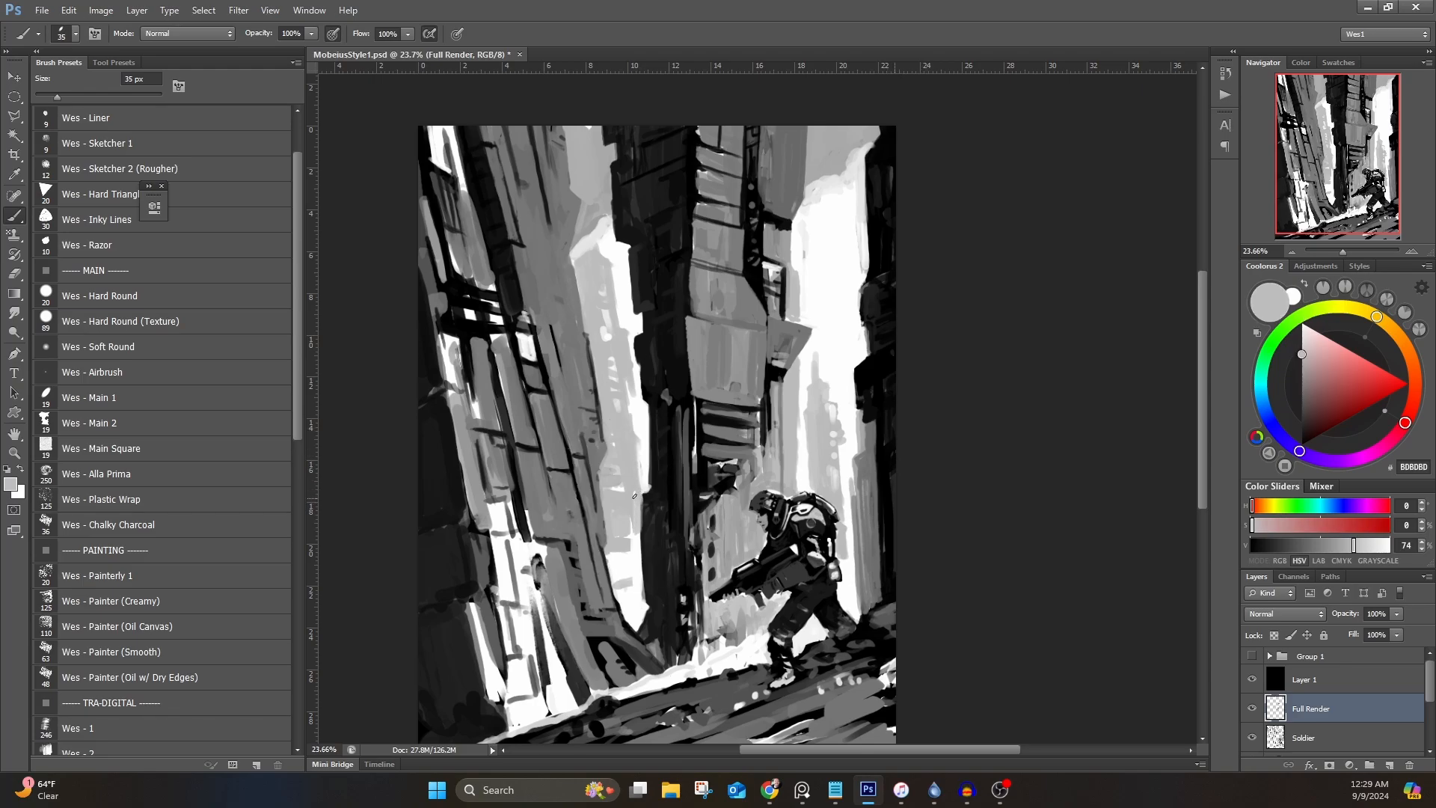
pyautogui.moveTo(619, 570); pyautogui.dragTo(642, 611)
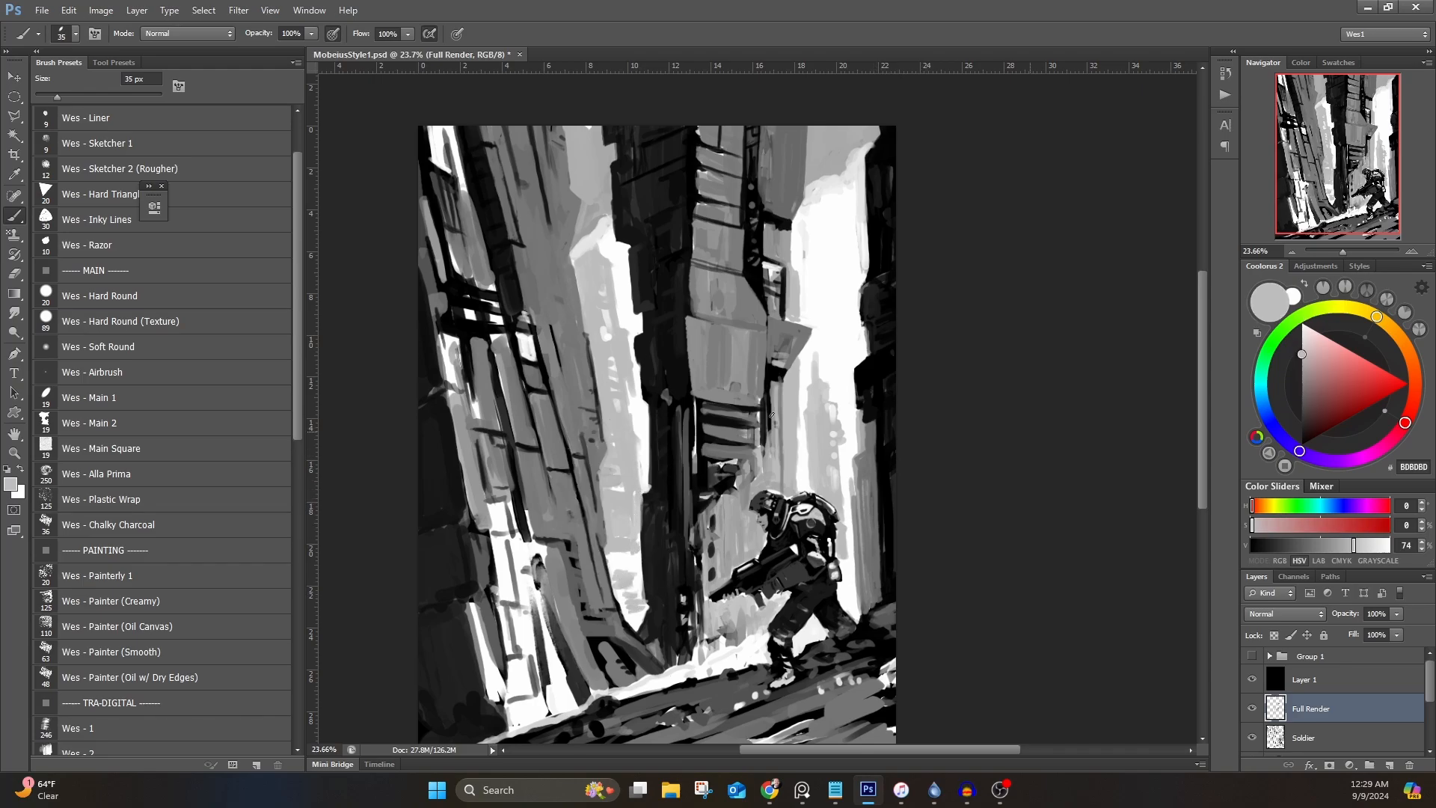
pyautogui.keyDown('alt'); pyautogui.click(821, 406); pyautogui.keyUp('alt')
pyautogui.moveTo(812, 429); pyautogui.dragTo(811, 463)
pyautogui.moveTo(834, 511); pyautogui.dragTo(808, 624)
# Step: Repaint the pointed panel jutting from the central tower's right side with sampled mid greys, trimming its outline against the sky
pyautogui.keyDown('alt'); pyautogui.click(764, 341); pyautogui.keyUp('alt')
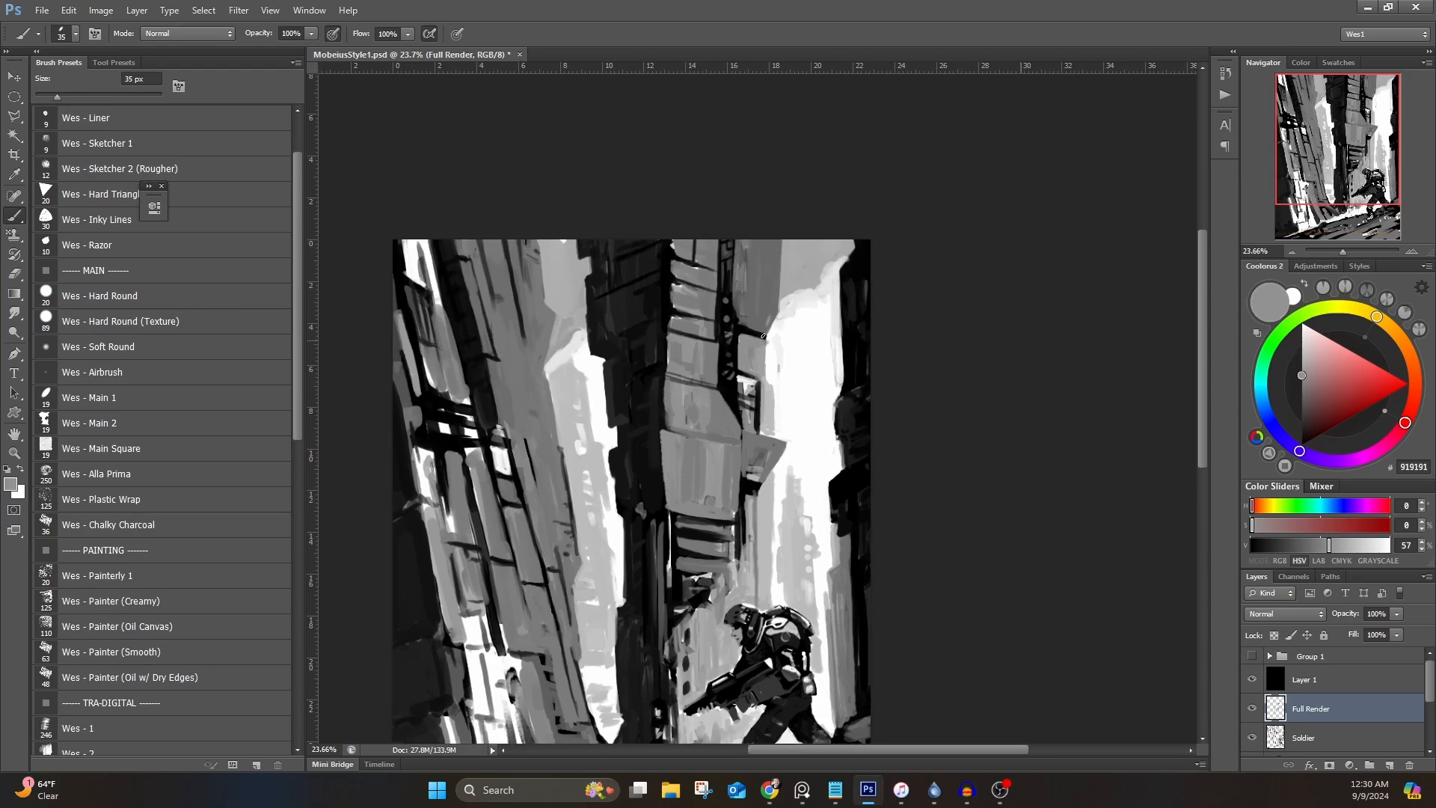
pyautogui.keyDown('alt'); pyautogui.click(772, 364); pyautogui.keyUp('alt')
pyautogui.keyDown('alt'); pyautogui.click(775, 440); pyautogui.keyUp('alt')
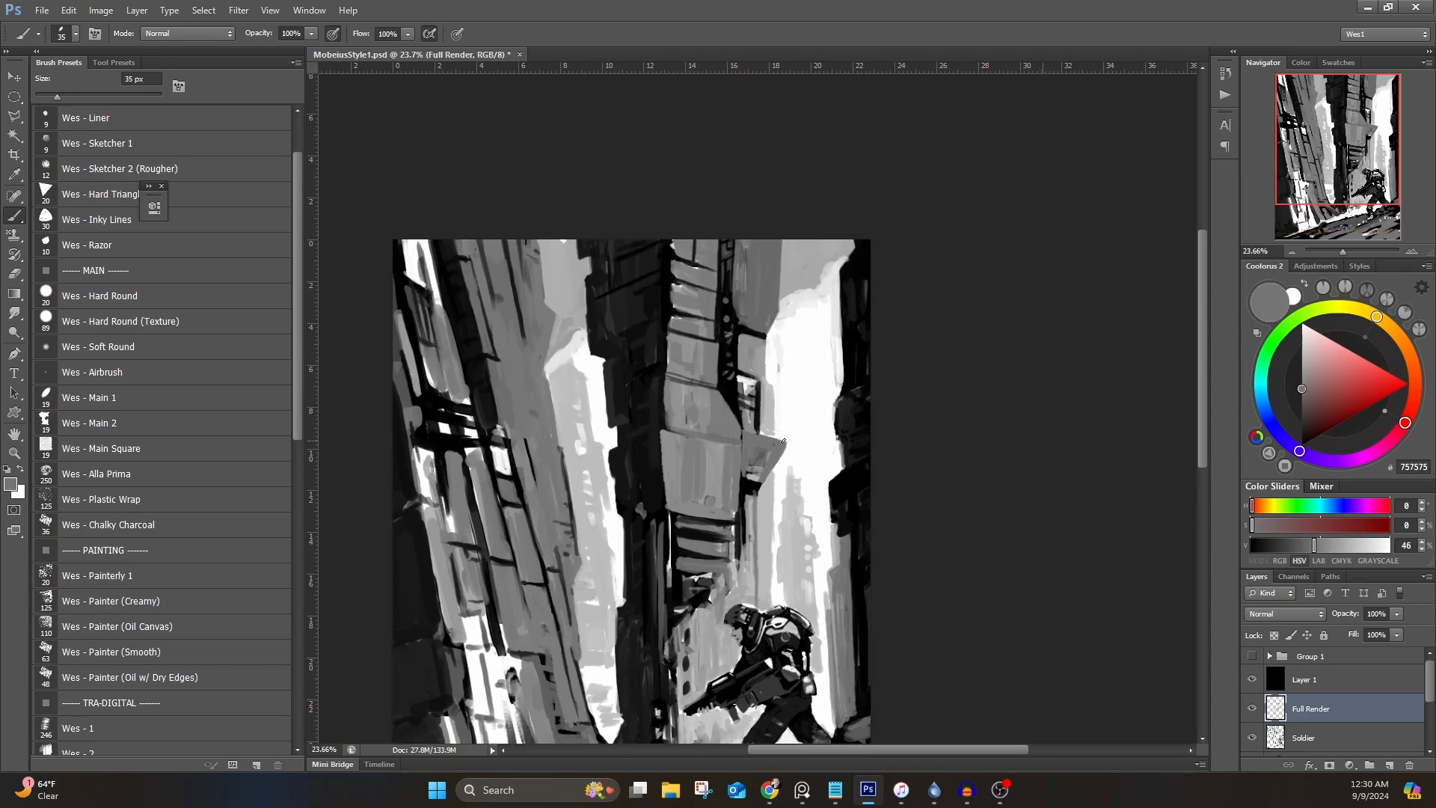
pyautogui.moveTo(777, 440)
pyautogui.mouseDown()
pyautogui.moveTo(785, 386)
pyautogui.moveTo(770, 438)
pyautogui.moveTo(763, 385)
pyautogui.moveTo(775, 389)
pyautogui.mouseUp()
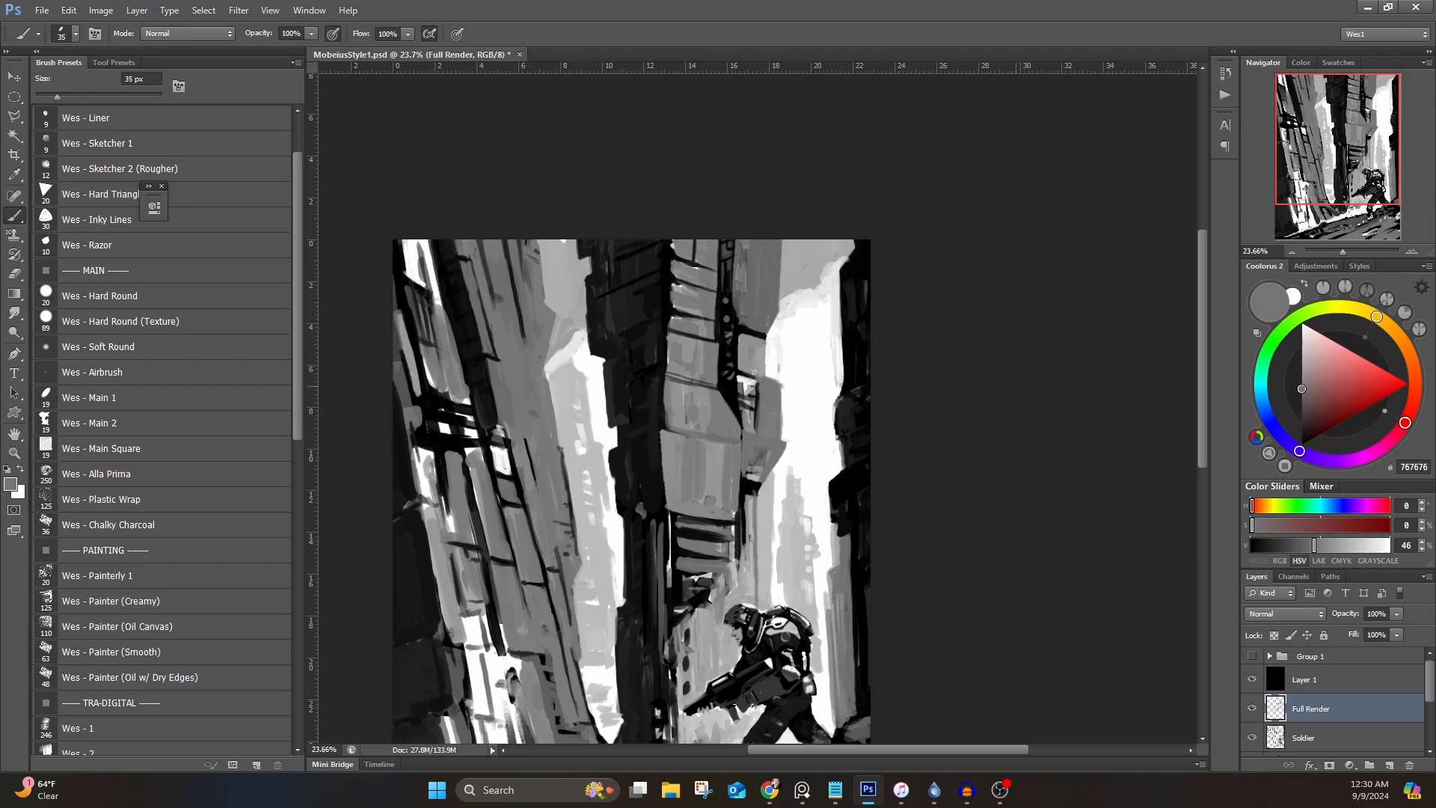
# Step: Clean up the central tower's upper panels and dark left edge with sampled greys, near-black and white
pyautogui.keyDown('alt'); pyautogui.click(752, 372); pyautogui.keyUp('alt')
pyautogui.keyDown('alt'); pyautogui.click(733, 327); pyautogui.keyUp('alt')
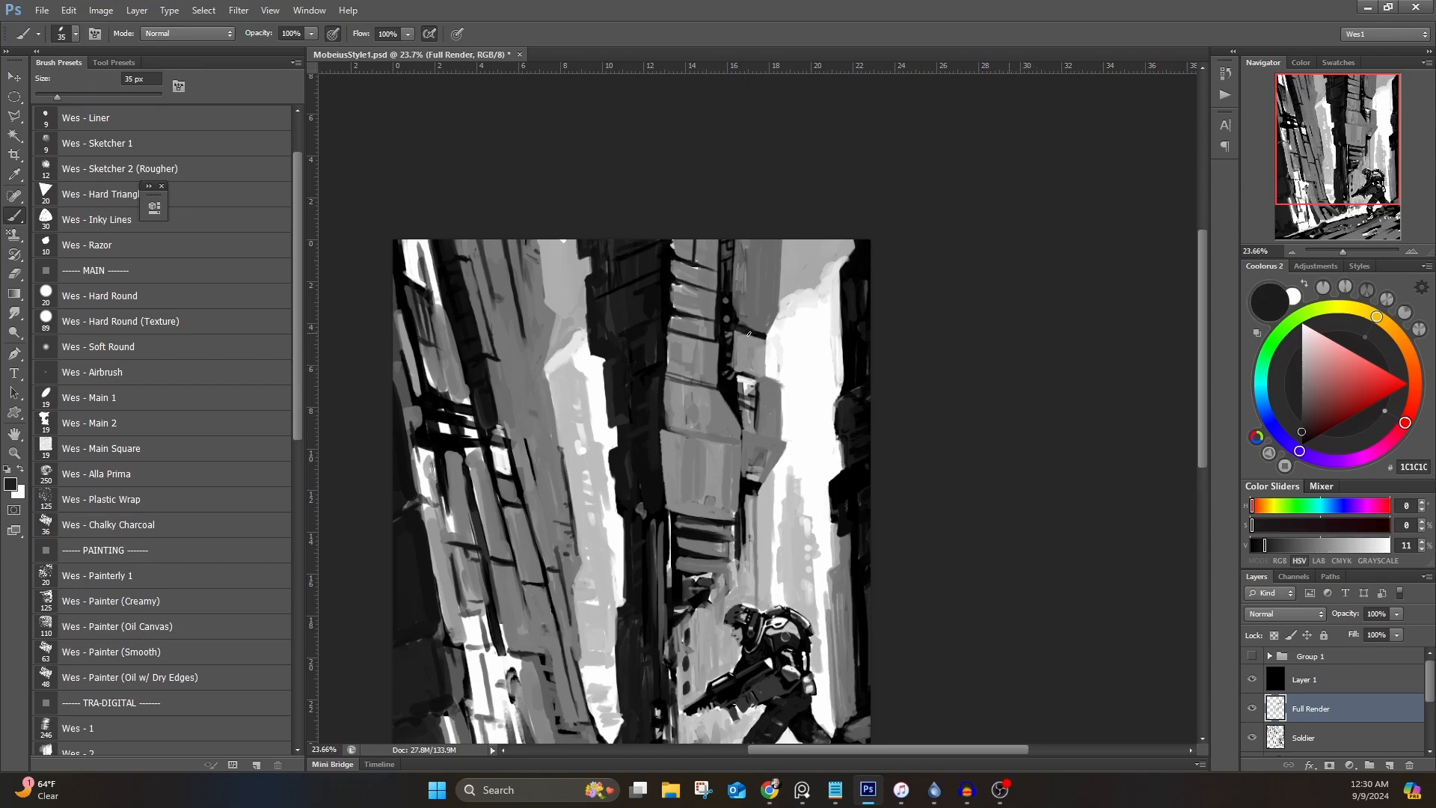
pyautogui.keyDown('alt'); pyautogui.click(760, 329); pyautogui.keyUp('alt')
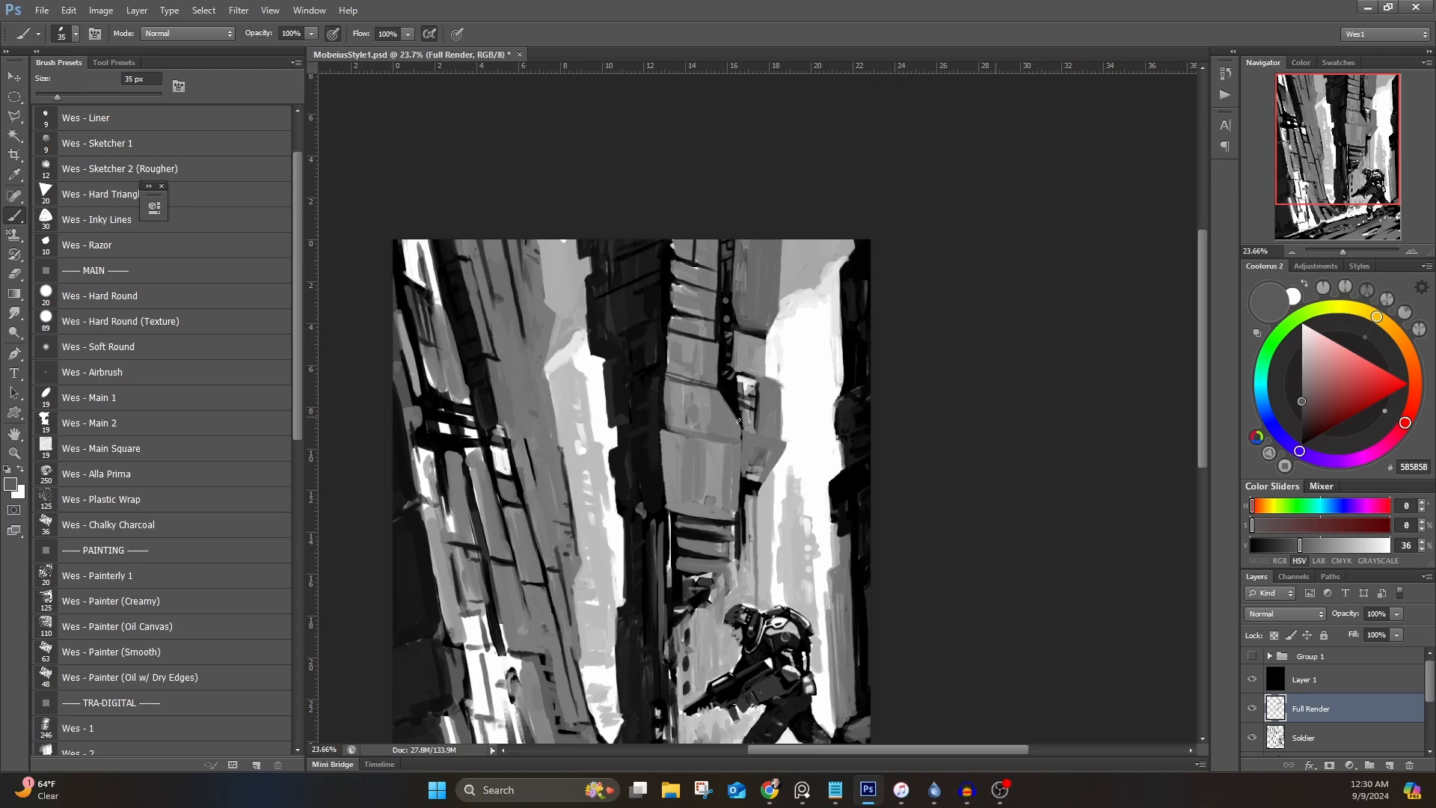
pyautogui.moveTo(738, 421); pyautogui.dragTo(701, 359)
pyautogui.keyDown('alt'); pyautogui.click(581, 256); pyautogui.keyUp('alt')
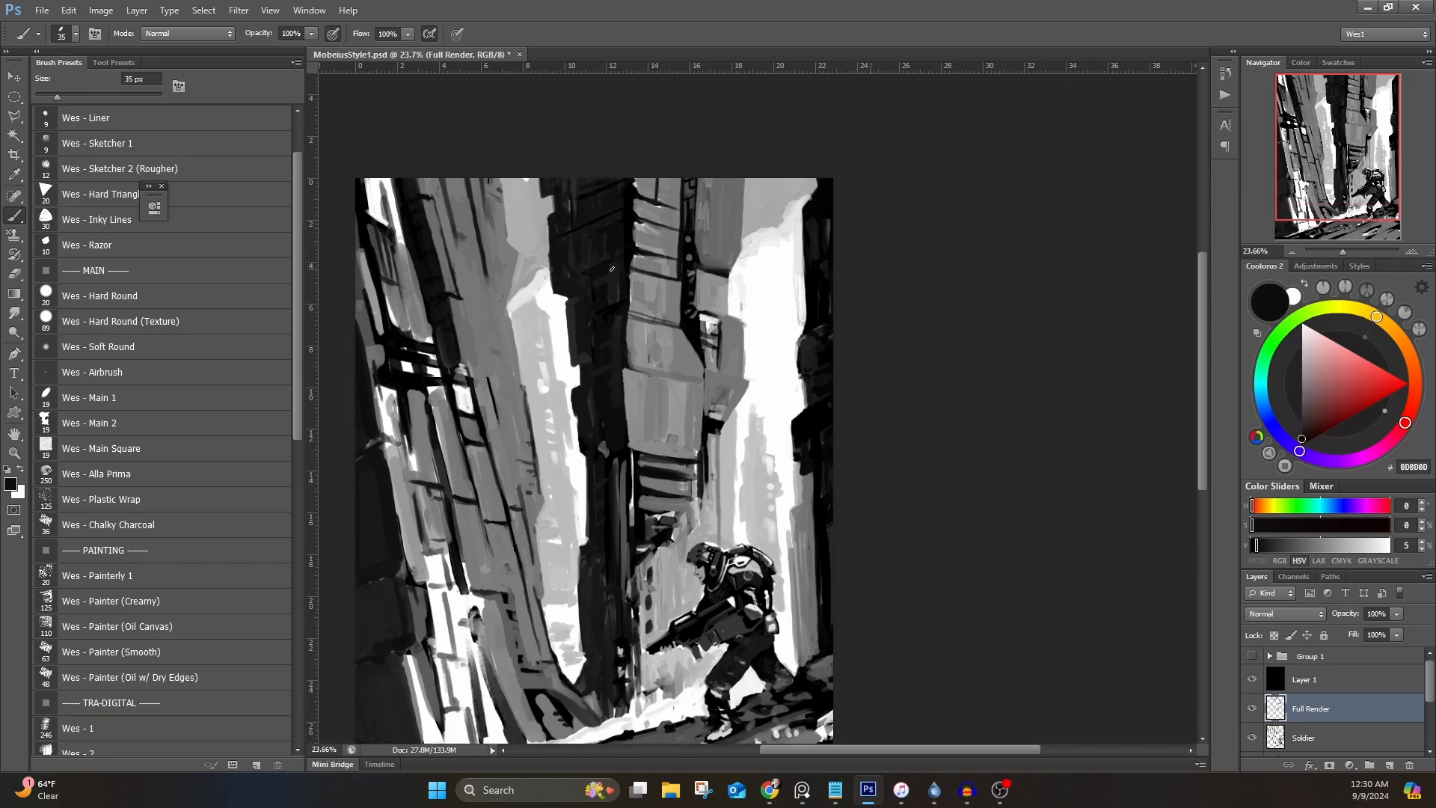
pyautogui.keyDown('alt'); pyautogui.click(575, 367); pyautogui.keyUp('alt')
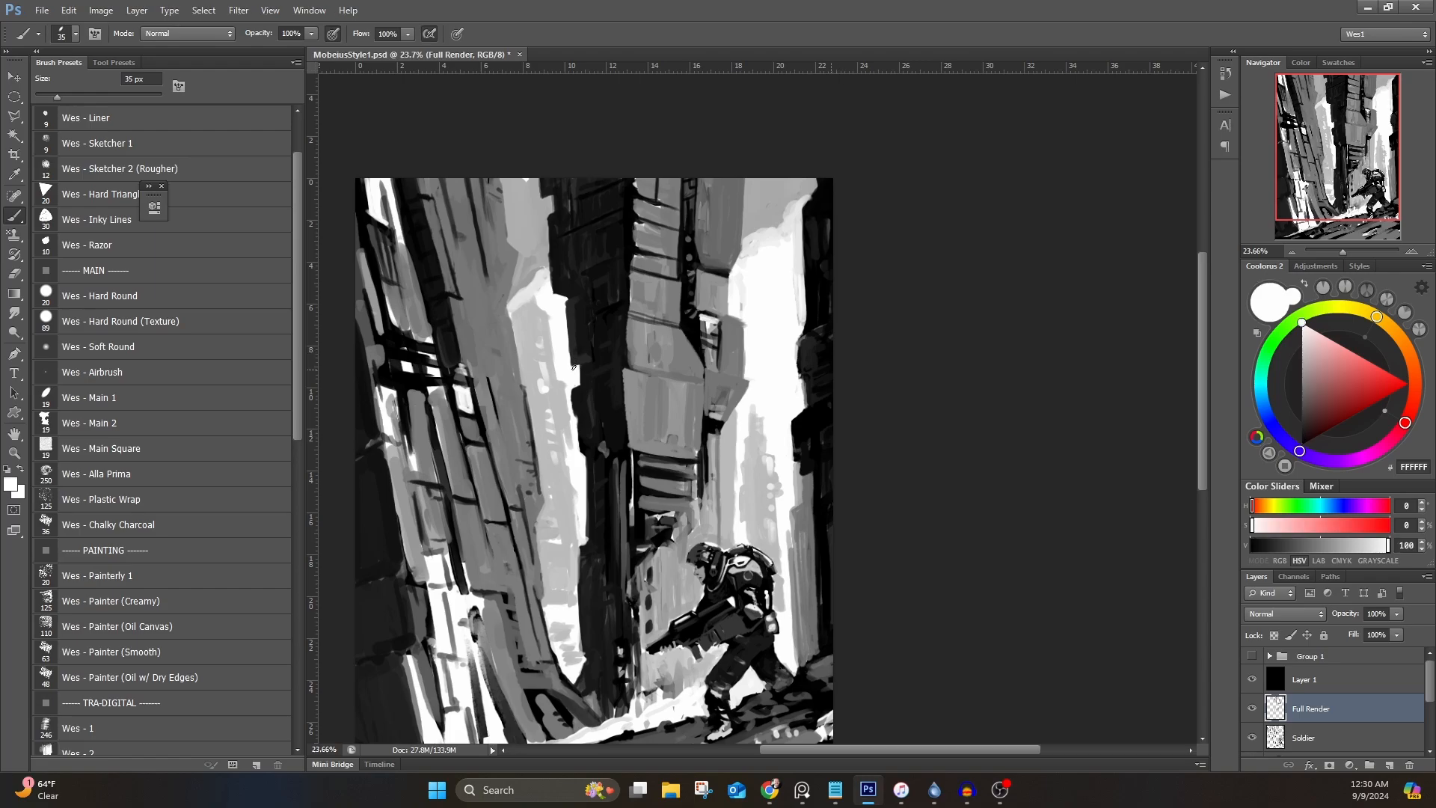
# Step: Refine the grey planes along the right edge of the left building's upper half with sampled tones
pyautogui.keyDown('alt'); pyautogui.click(532, 225); pyautogui.keyUp('alt')
pyautogui.keyDown('alt'); pyautogui.click(502, 232); pyautogui.keyUp('alt')
pyautogui.moveTo(525, 246)
pyautogui.mouseDown()
pyautogui.moveTo(517, 256)
pyautogui.moveTo(511, 207)
pyautogui.moveTo(512, 243)
pyautogui.mouseUp()
pyautogui.keyDown('alt'); pyautogui.click(522, 272); pyautogui.keyUp('alt')
pyautogui.keyDown('alt'); pyautogui.click(525, 405); pyautogui.keyUp('alt')
pyautogui.moveTo(525, 402)
pyautogui.mouseDown()
pyautogui.moveTo(504, 316)
pyautogui.moveTo(520, 258)
pyautogui.mouseUp()
pyautogui.keyDown('alt'); pyautogui.click(467, 447); pyautogui.keyUp('alt')
pyautogui.moveTo(510, 299); pyautogui.dragTo(521, 252)
pyautogui.moveTo(518, 212); pyautogui.dragTo(521, 264)
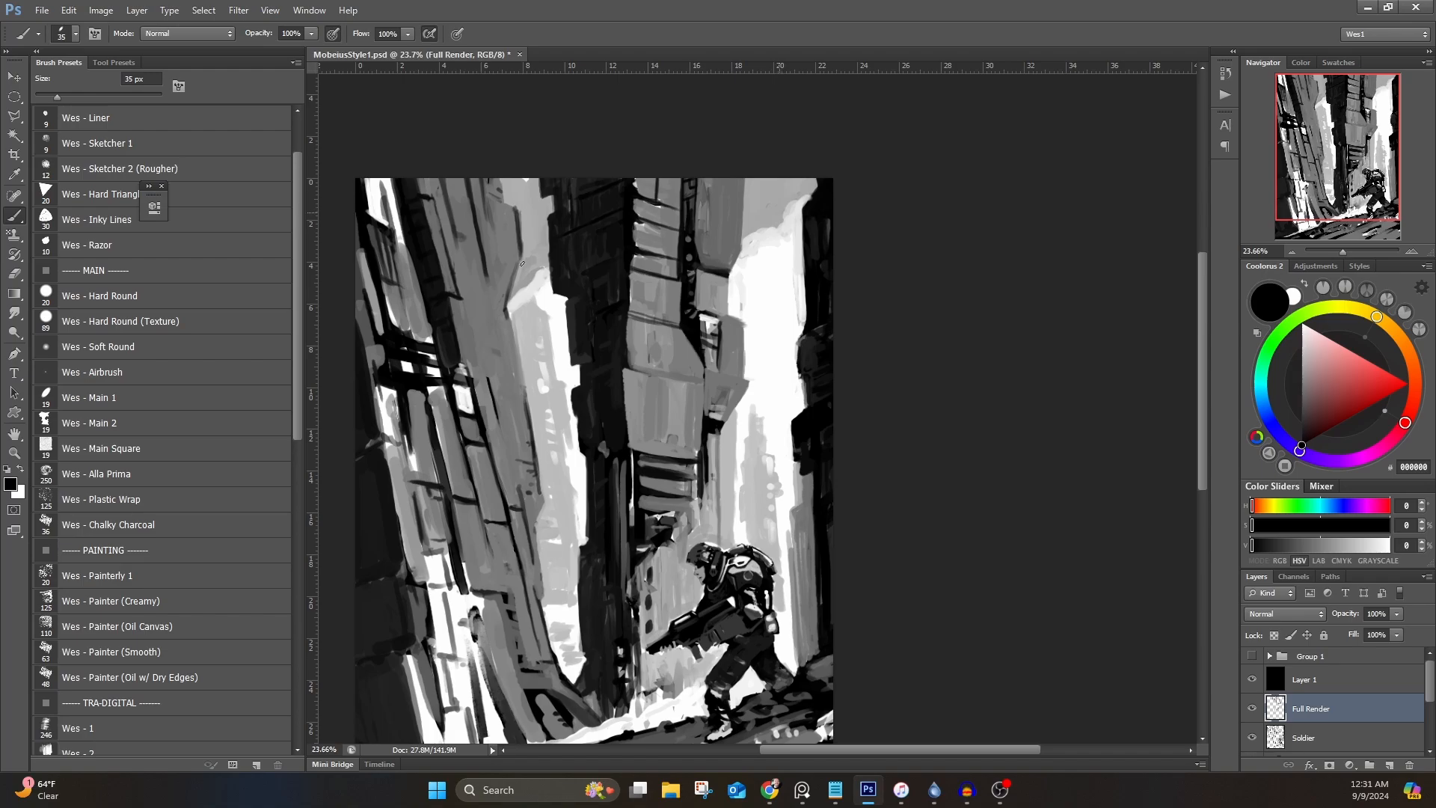
# Step: Add black panel lines near the top of the left building and sample its mid grey again
pyautogui.moveTo(486, 195); pyautogui.dragTo(490, 233)
pyautogui.moveTo(488, 200); pyautogui.dragTo(498, 260)
pyautogui.moveTo(486, 196); pyautogui.dragTo(495, 194)
pyautogui.keyDown('alt'); pyautogui.click(498, 203); pyautogui.keyUp('alt')
pyautogui.scroll(-3, 495, 430)
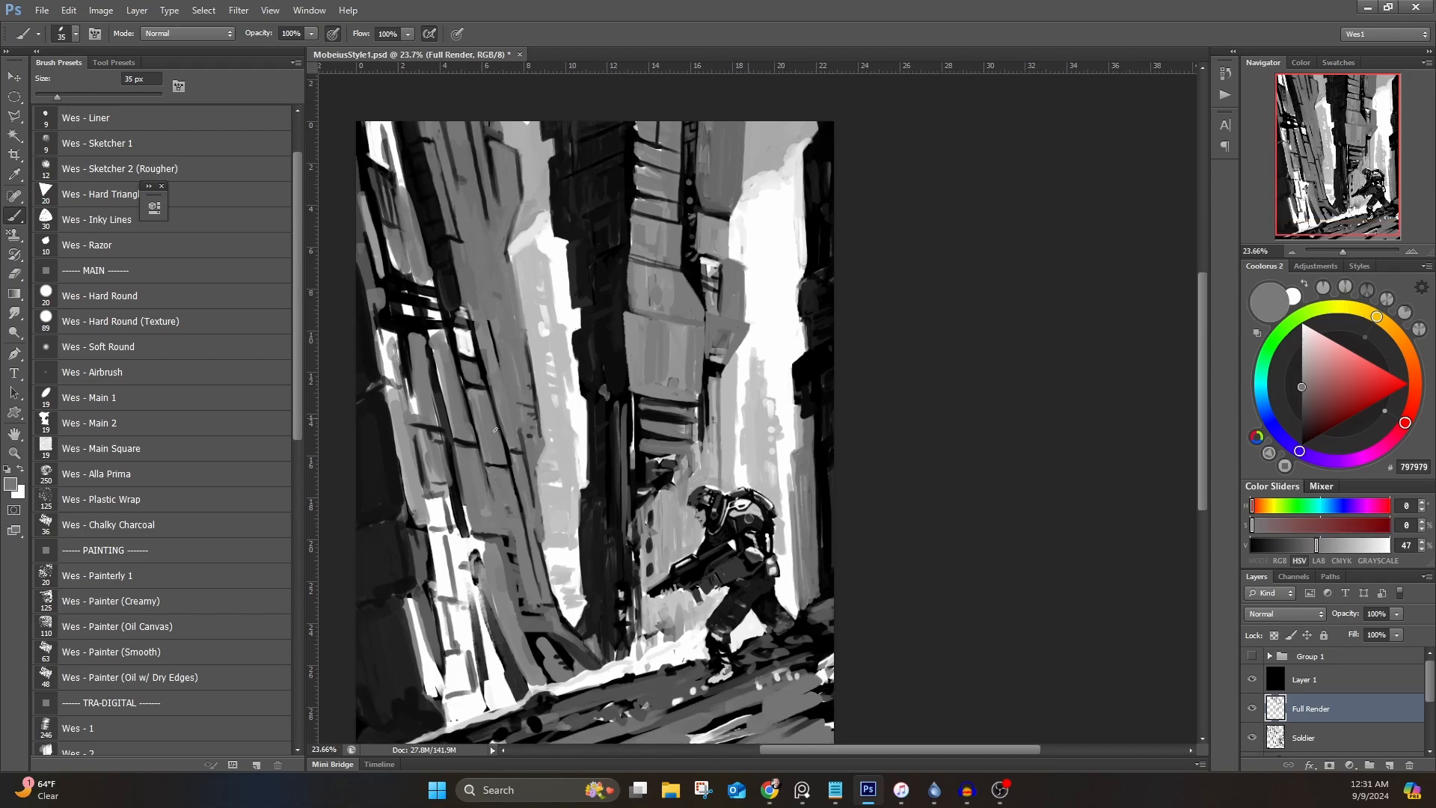
# Step: Cover the white gaps along the left building's outer edge around the dark ledge with sampled grey strokes
pyautogui.keyDown('alt'); pyautogui.click(426, 496); pyautogui.keyUp('alt')
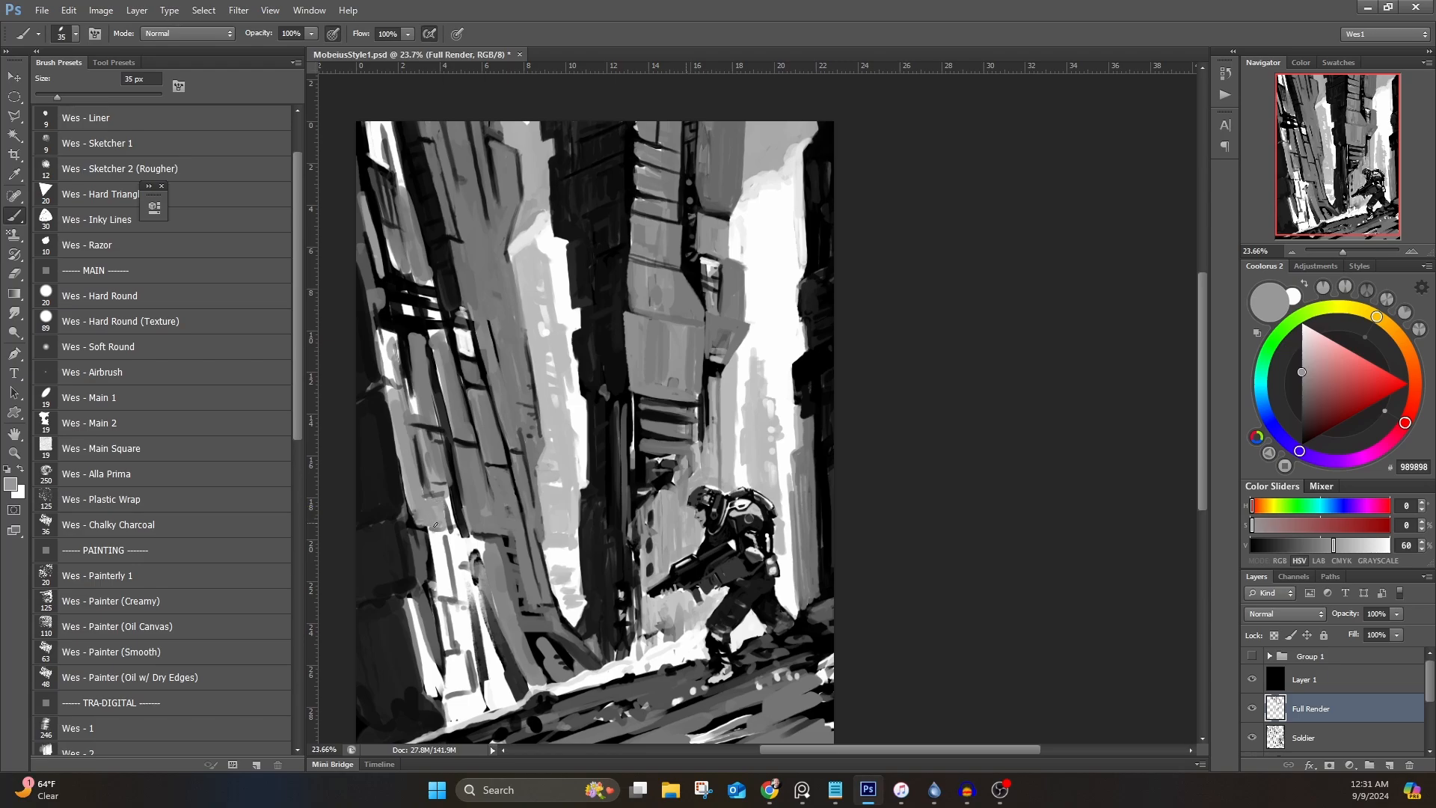
pyautogui.keyDown('alt'); pyautogui.click(430, 458); pyautogui.keyUp('alt')
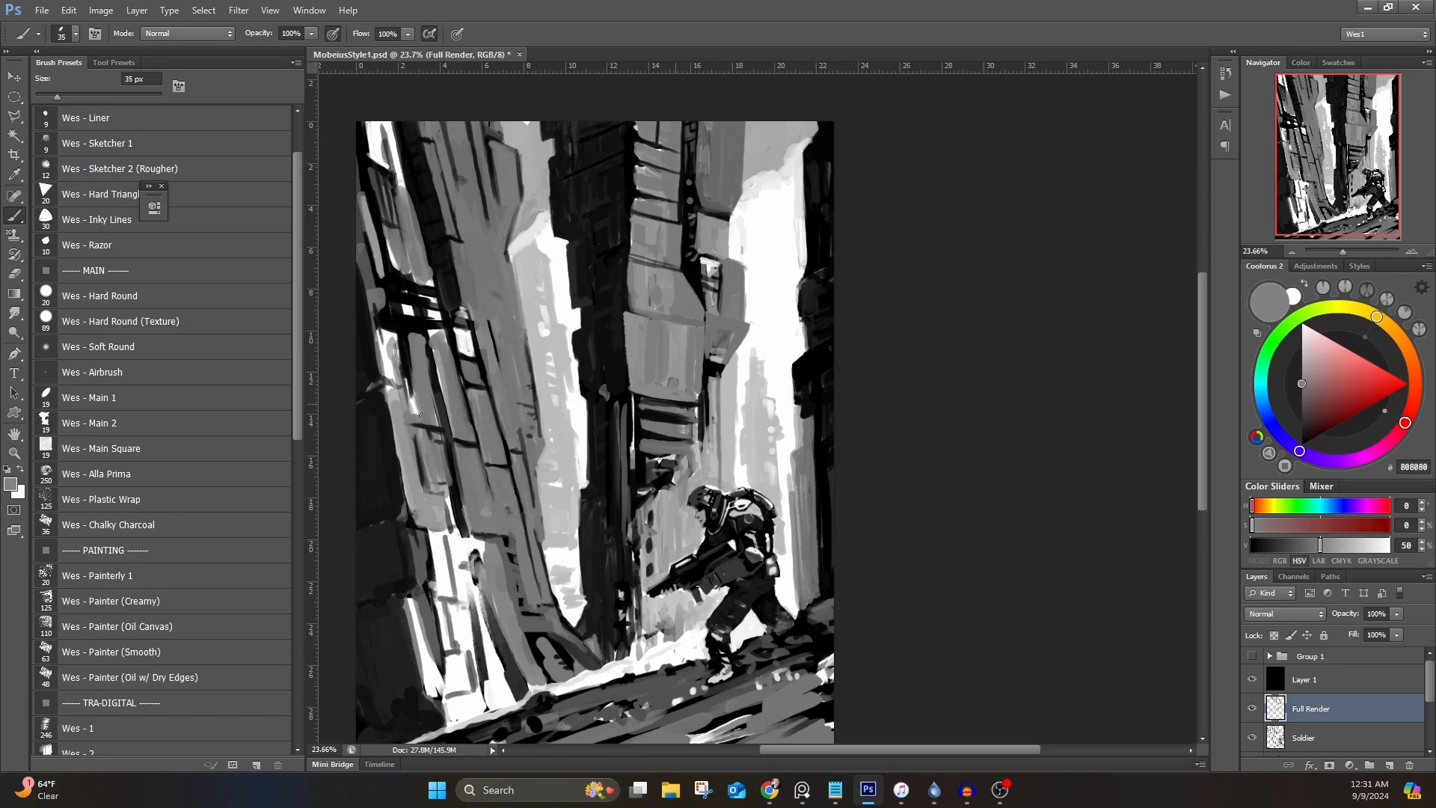
pyautogui.moveTo(419, 414); pyautogui.dragTo(410, 397)
pyautogui.moveTo(389, 343); pyautogui.dragTo(395, 381)
pyautogui.moveTo(387, 376)
pyautogui.mouseDown()
pyautogui.moveTo(378, 333)
pyautogui.moveTo(393, 332)
pyautogui.moveTo(387, 397)
pyautogui.moveTo(408, 521)
pyautogui.mouseUp()
pyautogui.moveTo(400, 457); pyautogui.dragTo(409, 518)
# Step: Fill the white slits in the left building's panels just beneath the dark ledge with sampled mid grey
pyautogui.moveTo(454, 329)
pyautogui.mouseDown()
pyautogui.moveTo(600, 378)
pyautogui.moveTo(613, 402)
pyautogui.mouseUp()
pyautogui.keyDown('alt'); pyautogui.click(604, 403); pyautogui.keyUp('alt')
pyautogui.keyDown('alt'); pyautogui.click(597, 388); pyautogui.keyUp('alt')
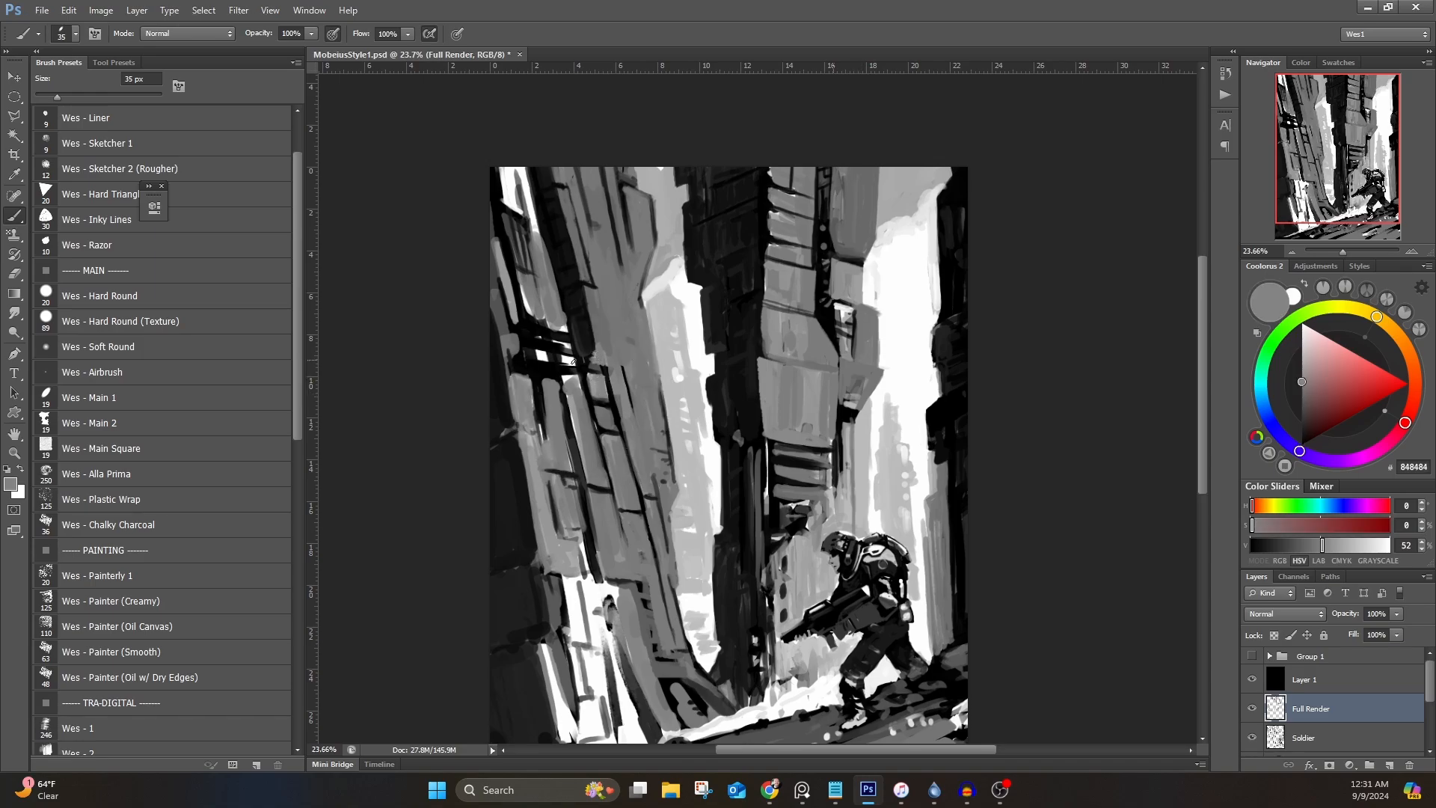
pyautogui.keyDown('alt'); pyautogui.click(537, 379); pyautogui.keyUp('alt')
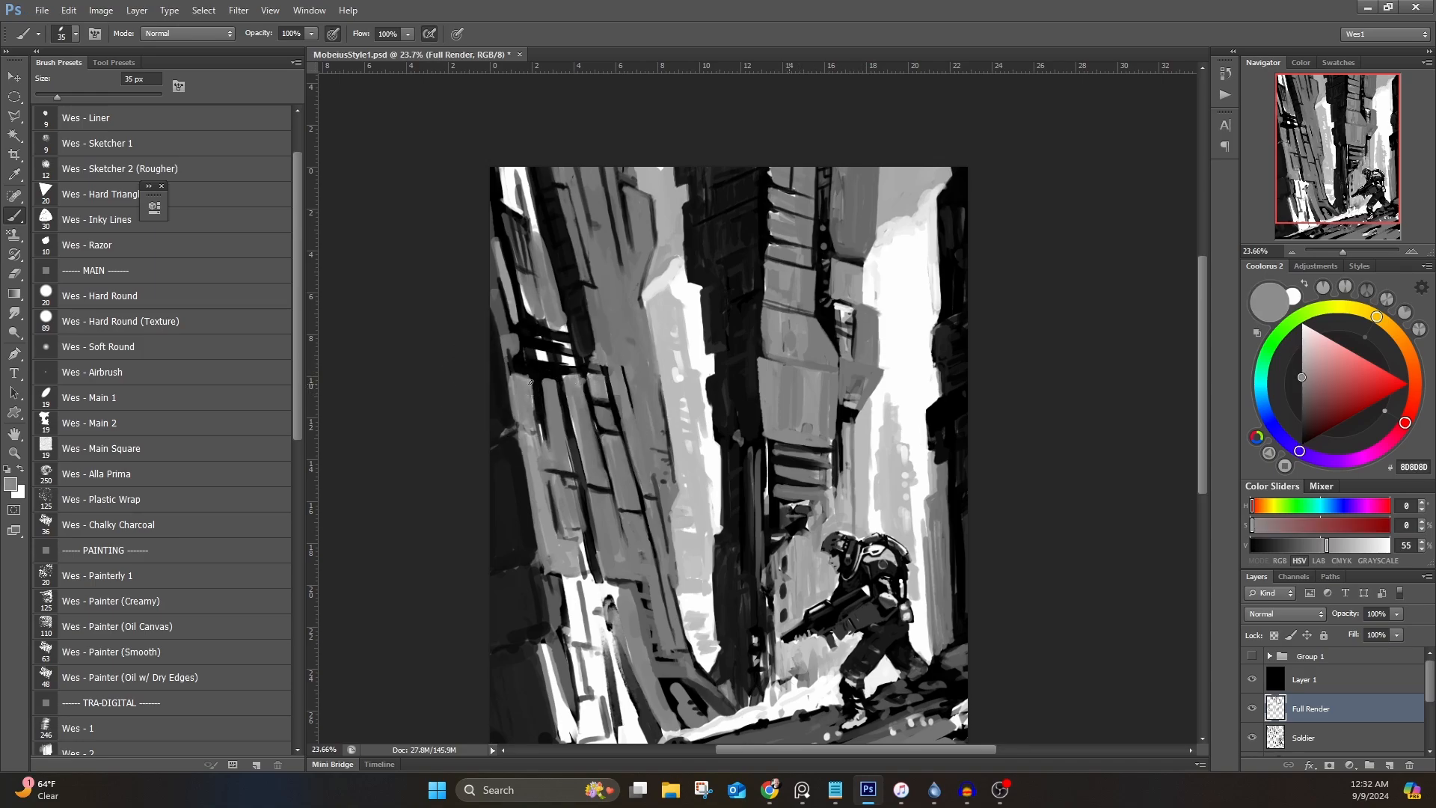
pyautogui.moveTo(537, 379); pyautogui.dragTo(539, 449)
pyautogui.moveTo(519, 377); pyautogui.dragTo(534, 380)
# Step: Touch up the left building's dark ledge in black and paint grey over the white area directly above it
pyautogui.keyDown('alt'); pyautogui.click(592, 369); pyautogui.keyUp('alt')
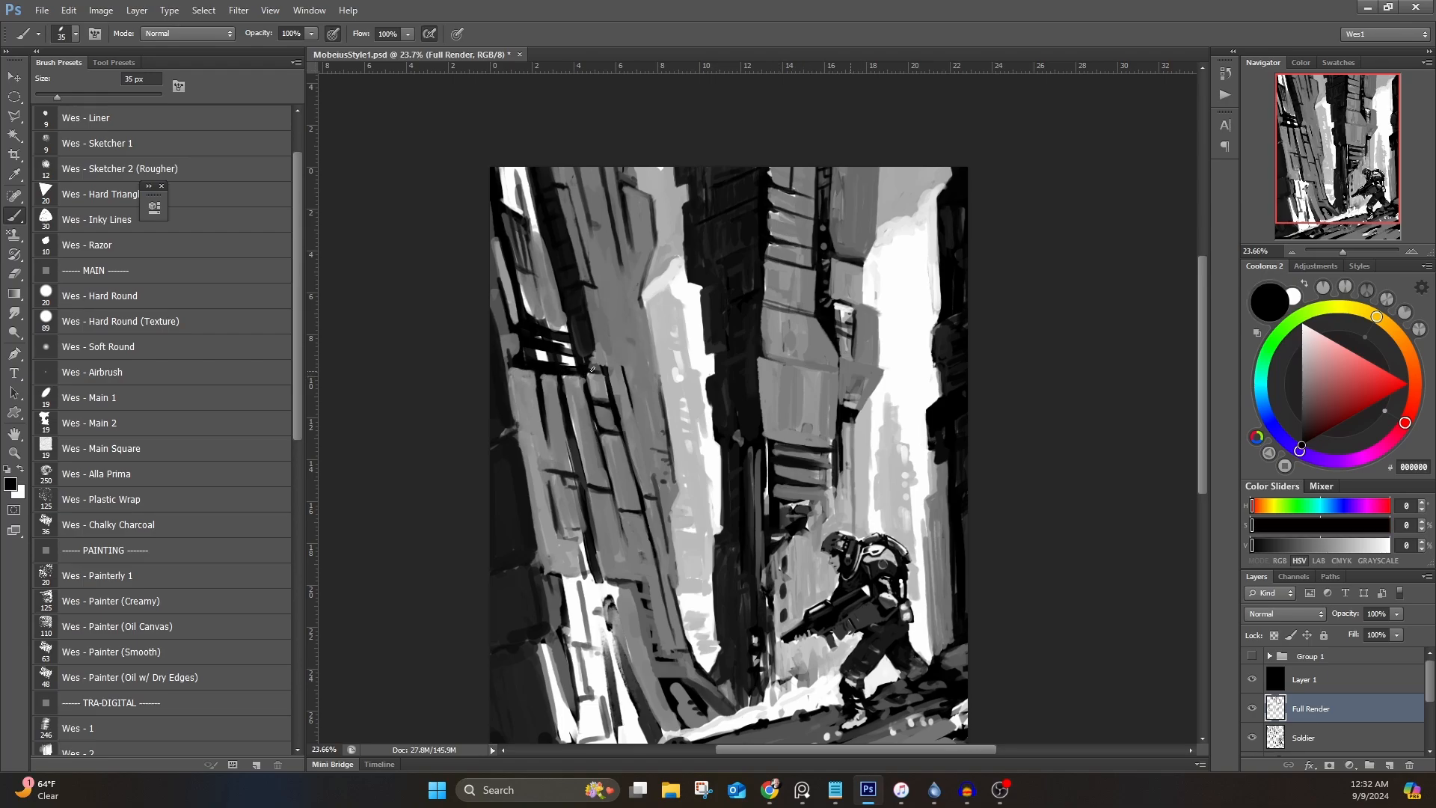
pyautogui.keyDown('alt'); pyautogui.click(563, 327); pyautogui.keyUp('alt')
pyautogui.moveTo(526, 315)
pyautogui.mouseDown()
pyautogui.moveTo(503, 228)
pyautogui.moveTo(548, 315)
pyautogui.mouseUp()
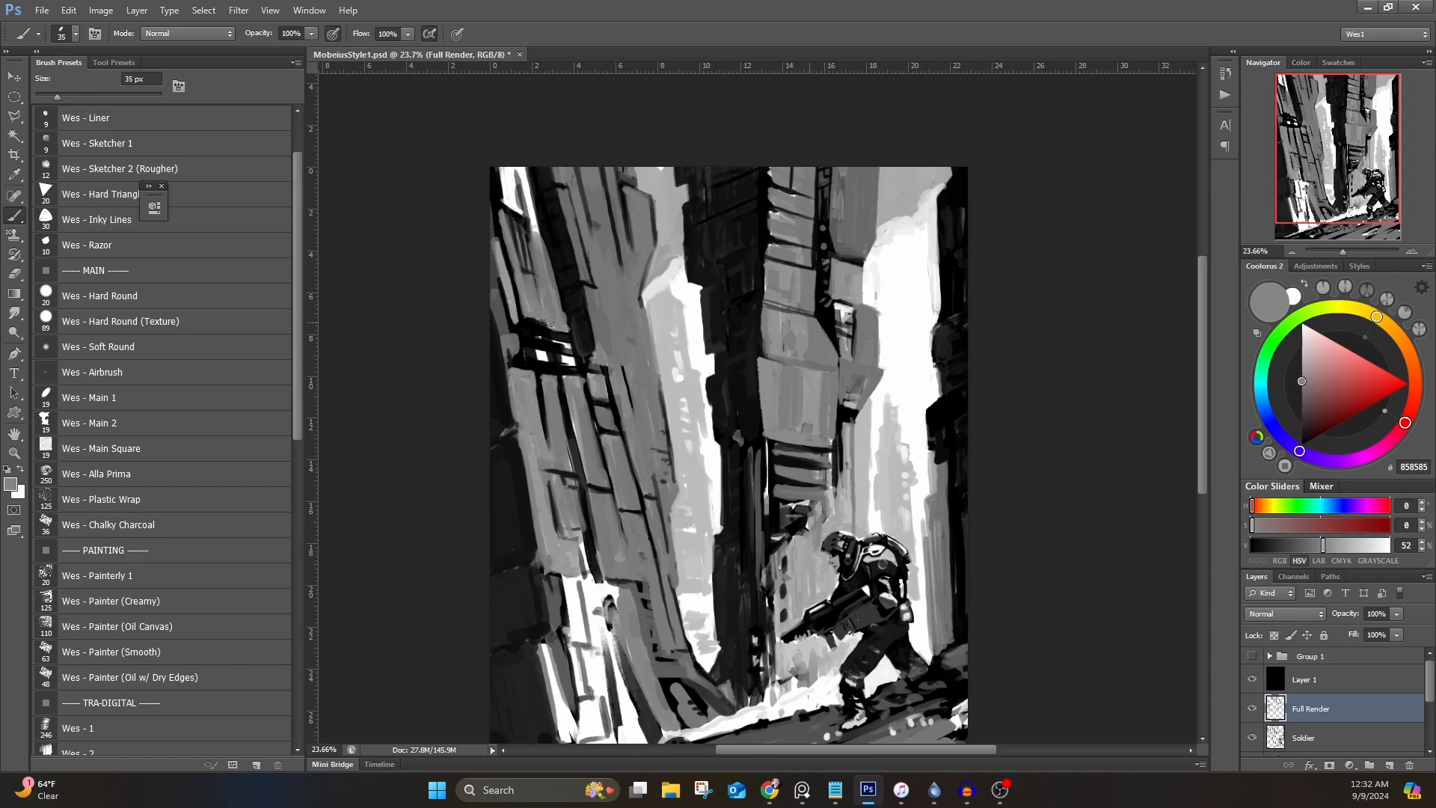
pyautogui.keyDown('alt'); pyautogui.click(564, 303); pyautogui.keyUp('alt')
pyautogui.keyDown('alt'); pyautogui.click(561, 178); pyautogui.keyUp('alt')
# Step: Paint grey over the white slits in the left building's lower panels and sample near-black from the shadowed block beside them
pyautogui.scroll(-3, 698, 292)
pyautogui.keyDown('alt'); pyautogui.click(559, 438); pyautogui.keyUp('alt')
pyautogui.moveTo(550, 442)
pyautogui.mouseDown()
pyautogui.moveTo(570, 542)
pyautogui.moveTo(552, 458)
pyautogui.mouseUp()
pyautogui.keyDown('alt'); pyautogui.click(499, 393); pyautogui.keyUp('alt')
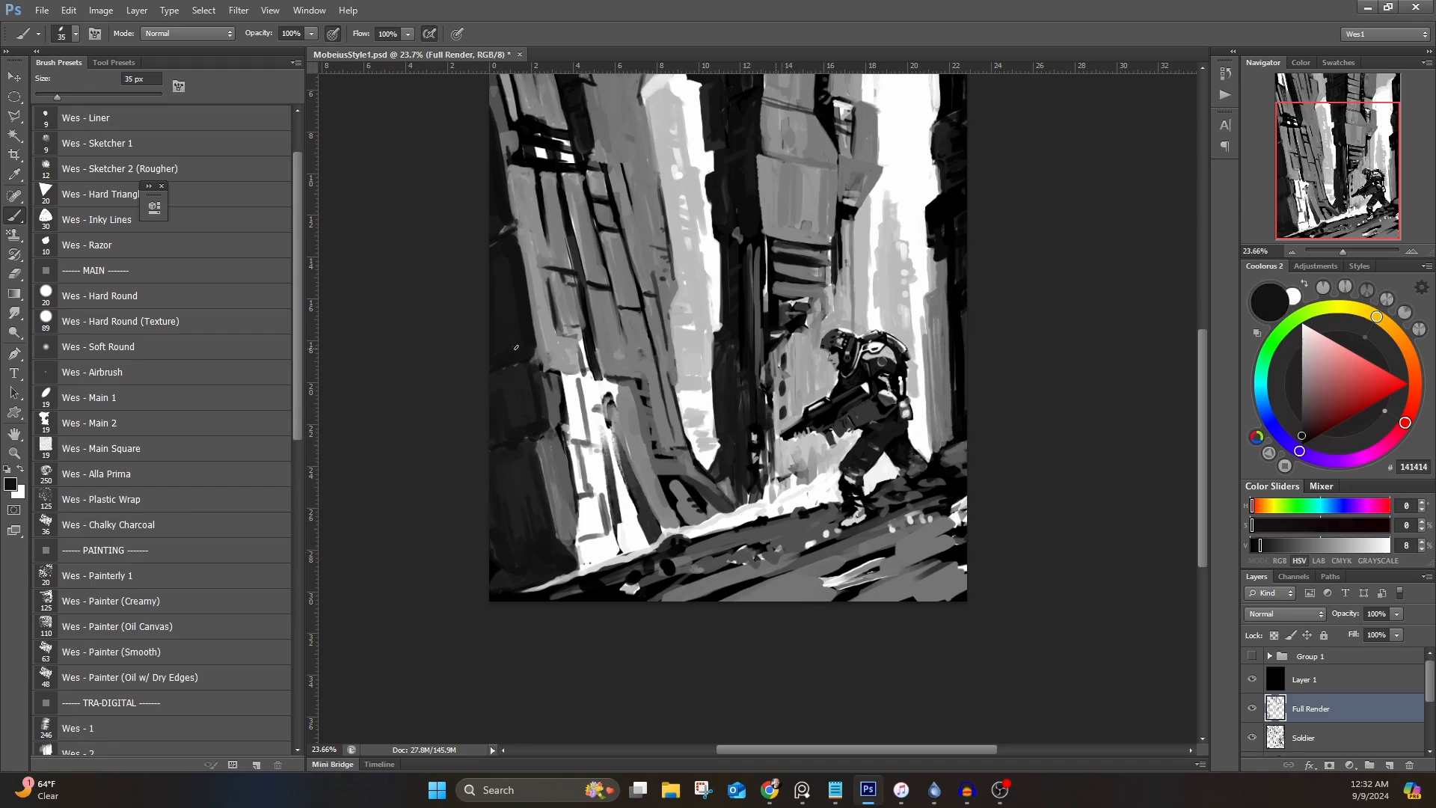
# Step: Cover most of the large white opening at the left building's base with sampled mid-grey strokes
pyautogui.keyDown('alt'); pyautogui.click(619, 430); pyautogui.keyUp('alt')
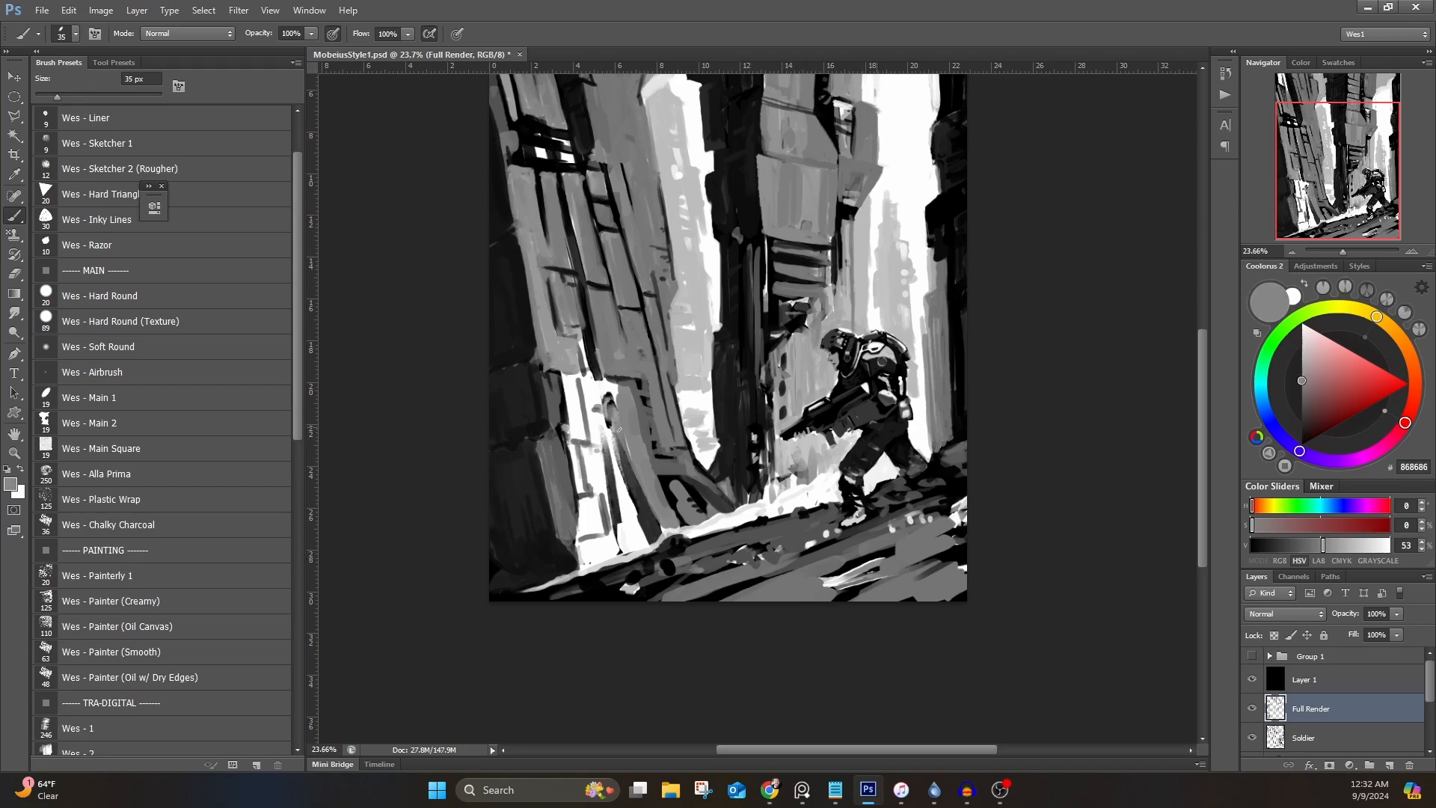
pyautogui.moveTo(605, 386)
pyautogui.mouseDown()
pyautogui.moveTo(583, 391)
pyautogui.moveTo(617, 387)
pyautogui.mouseUp()
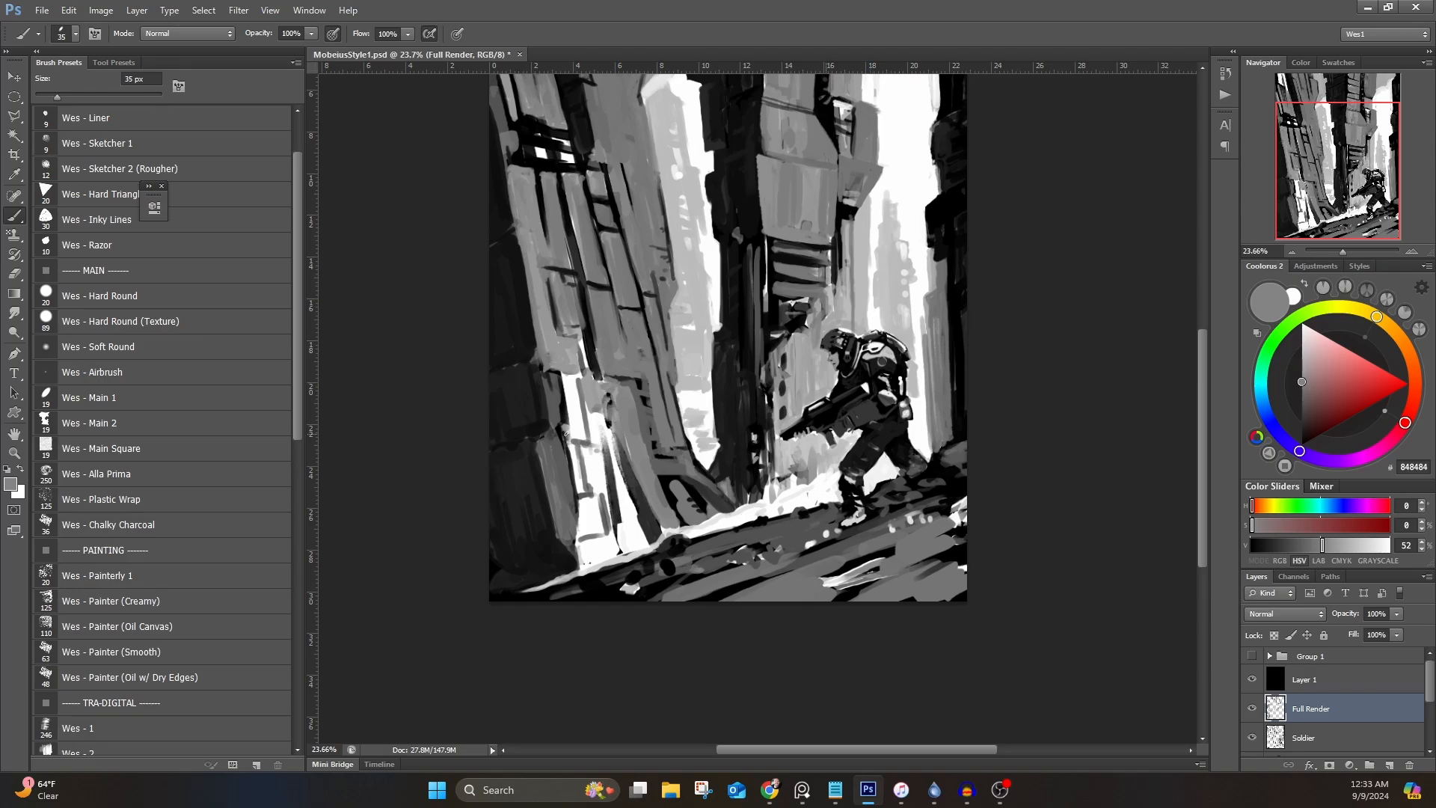
pyautogui.keyDown('alt'); pyautogui.click(631, 521); pyautogui.keyUp('alt')
pyautogui.moveTo(631, 487); pyautogui.dragTo(649, 540)
pyautogui.moveTo(619, 454)
pyautogui.mouseDown()
pyautogui.moveTo(646, 528)
pyautogui.moveTo(623, 452)
pyautogui.mouseUp()
pyautogui.keyDown('alt'); pyautogui.click(651, 516); pyautogui.keyUp('alt')
pyautogui.keyDown('alt'); pyautogui.click(657, 512); pyautogui.keyUp('alt')
pyautogui.moveTo(636, 524)
pyautogui.mouseDown()
pyautogui.moveTo(625, 550)
pyautogui.moveTo(639, 524)
pyautogui.moveTo(627, 482)
pyautogui.moveTo(621, 524)
pyautogui.moveTo(611, 433)
pyautogui.moveTo(595, 415)
pyautogui.moveTo(600, 484)
pyautogui.moveTo(568, 374)
pyautogui.moveTo(577, 486)
pyautogui.moveTo(578, 392)
pyautogui.mouseUp()
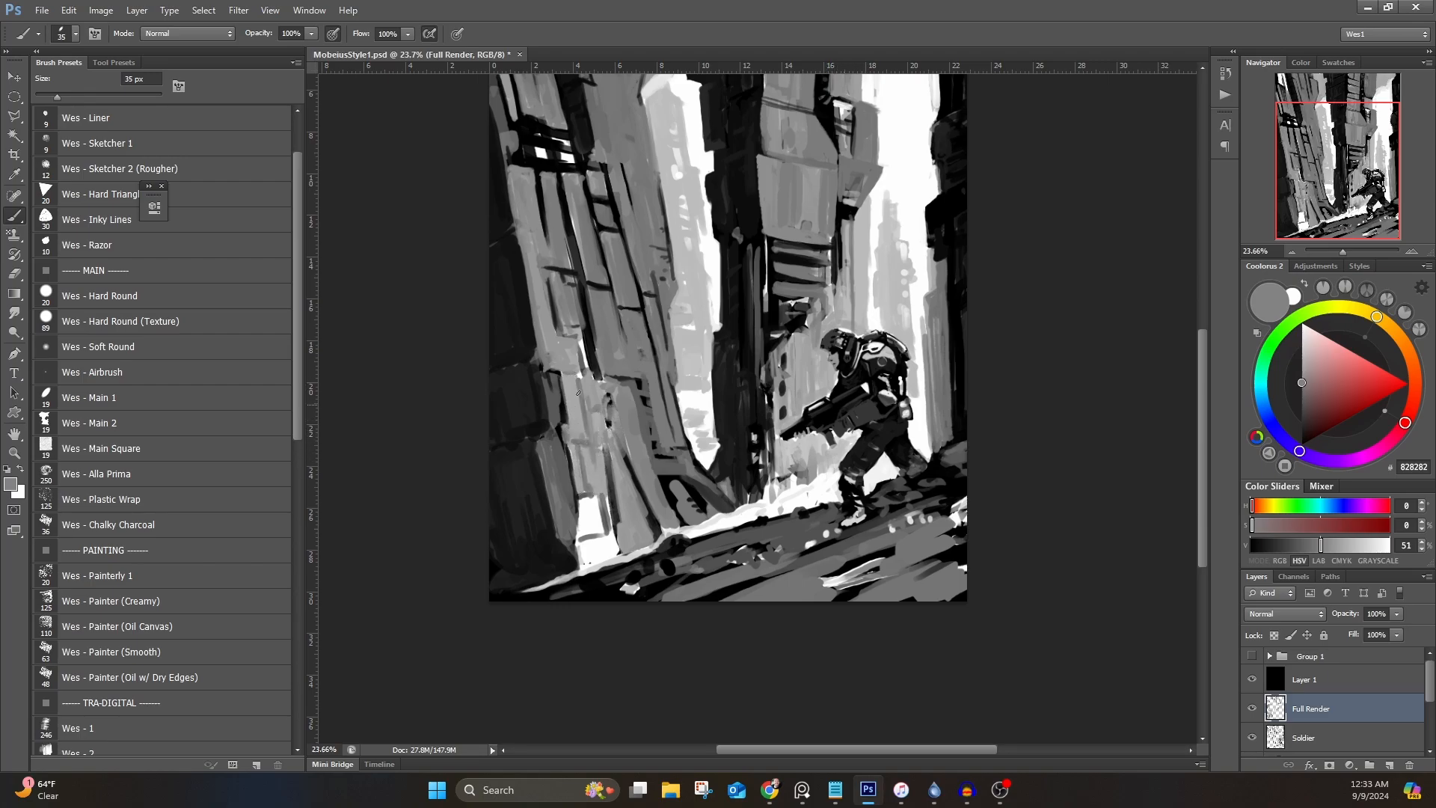
# Step: Blend the remaining white specks around the left building's lower horizontal seam with sampled light greys
pyautogui.keyDown('alt'); pyautogui.click(587, 345); pyautogui.keyUp('alt')
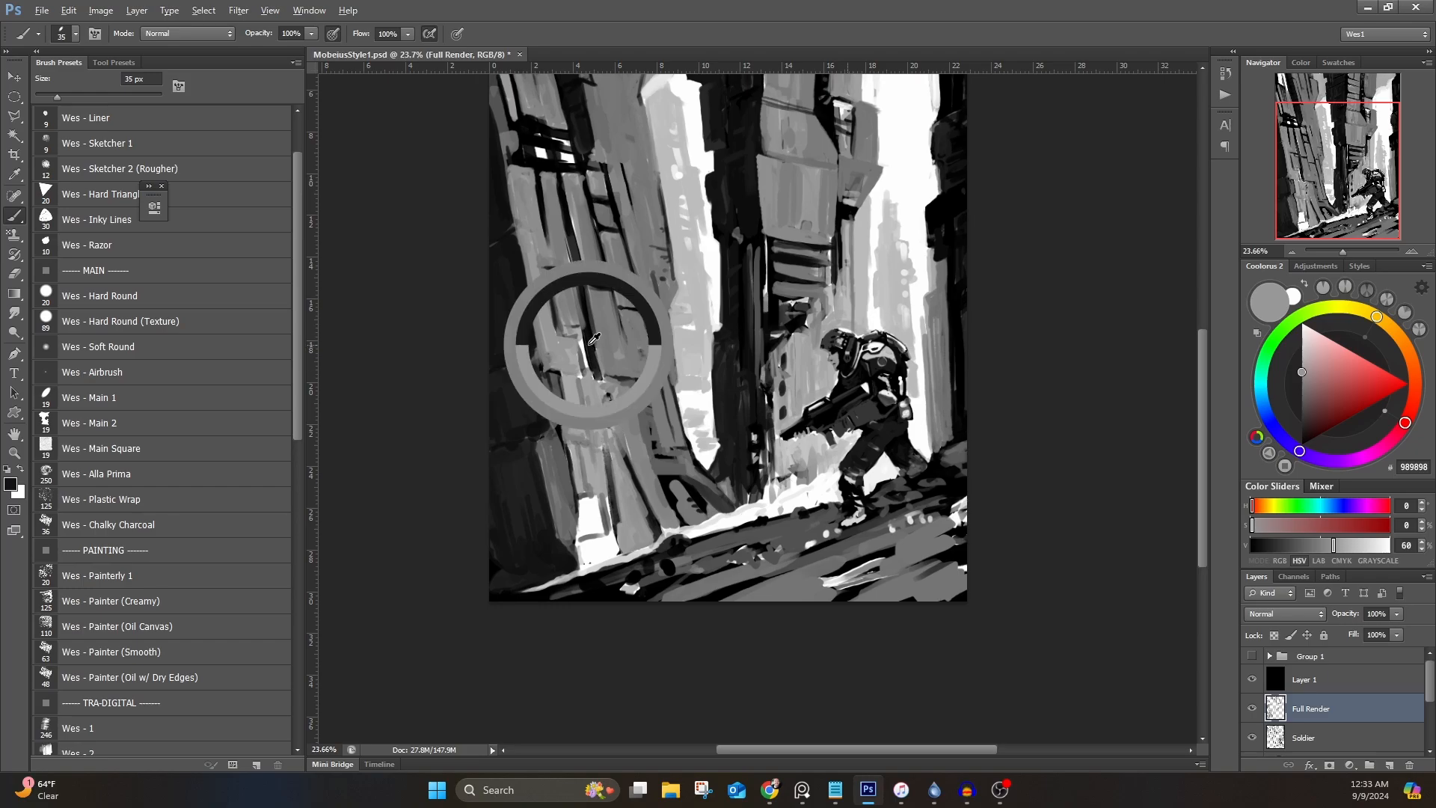
pyautogui.keyDown('alt'); pyautogui.click(578, 329); pyautogui.keyUp('alt')
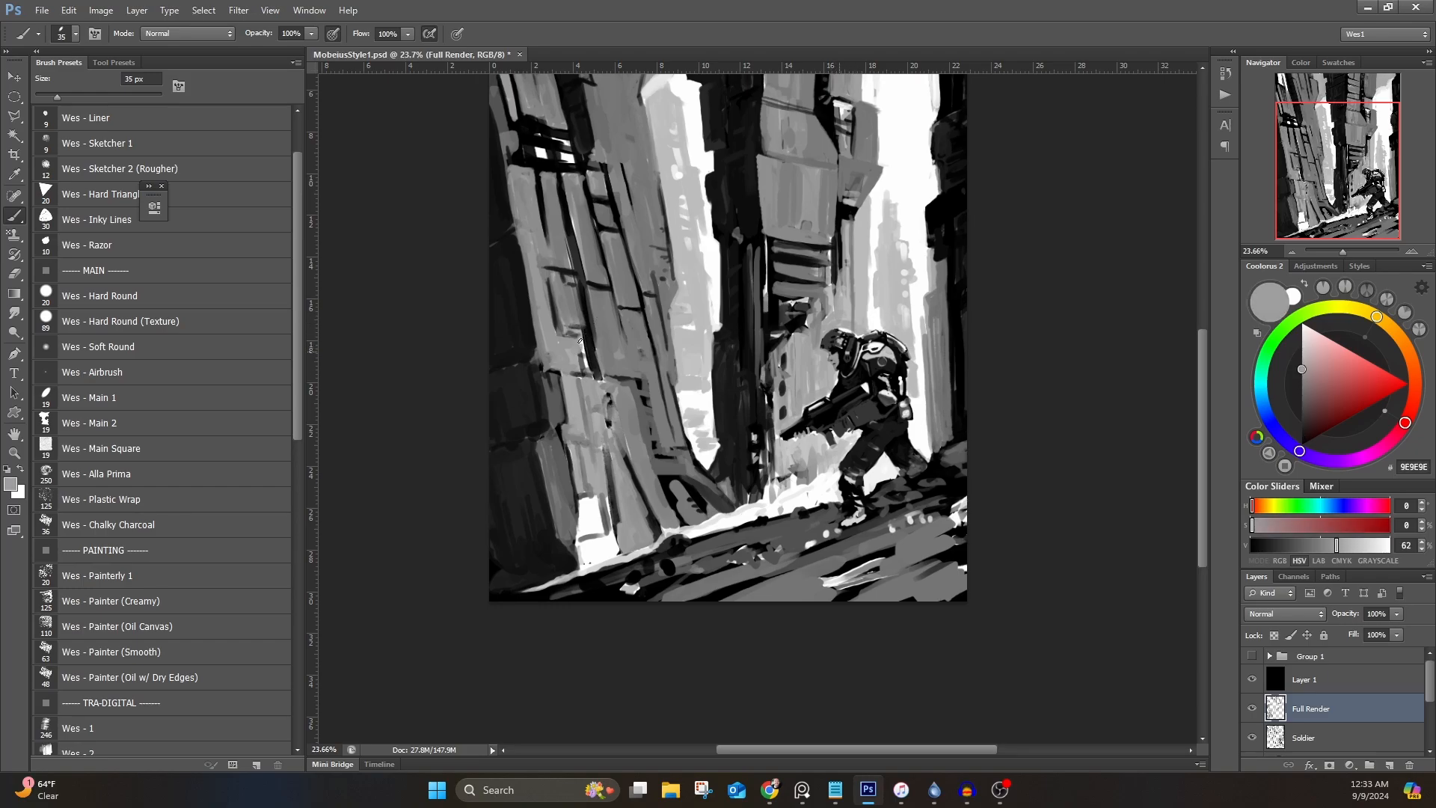
pyautogui.moveTo(554, 374); pyautogui.dragTo(560, 422)
pyautogui.keyDown('alt'); pyautogui.click(565, 426); pyautogui.keyUp('alt')
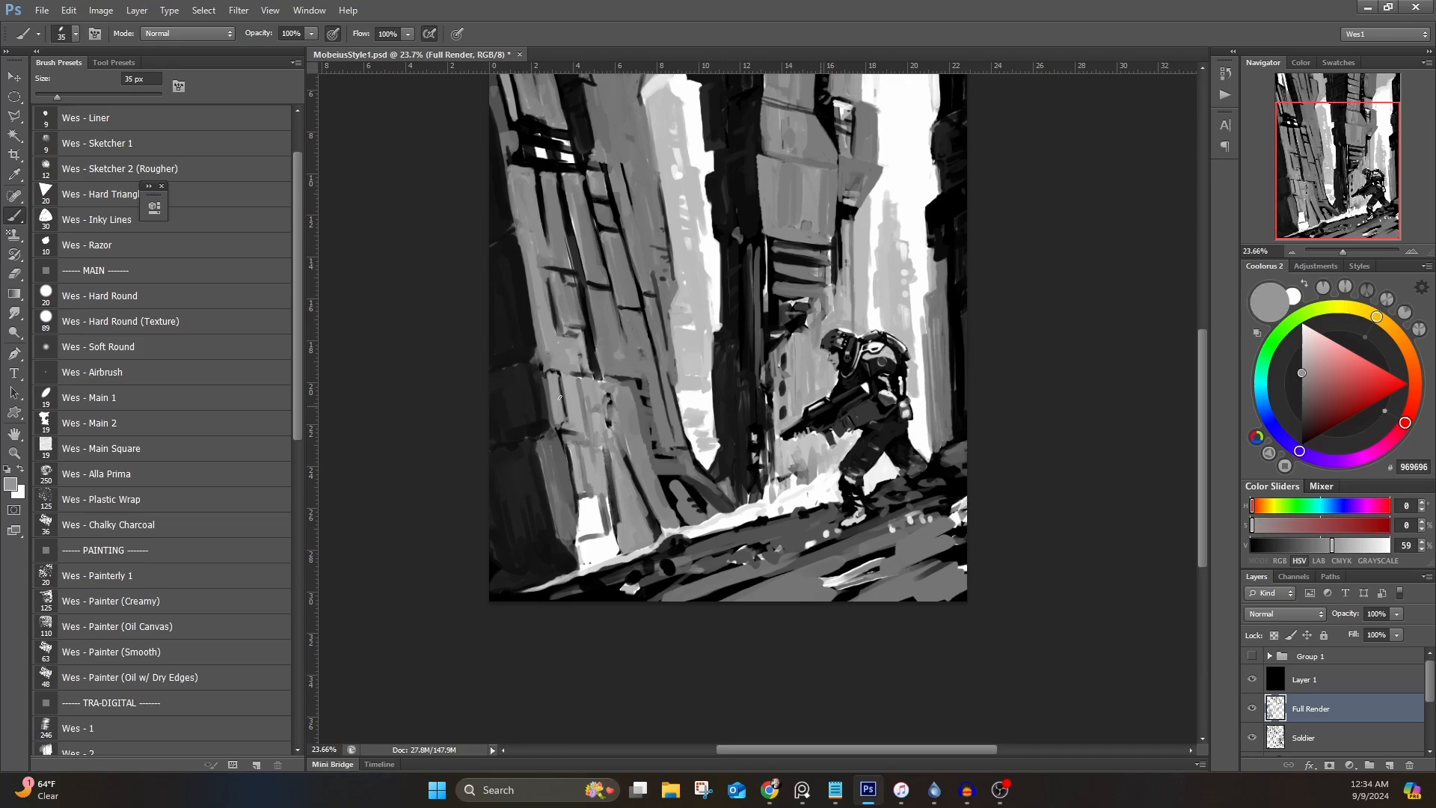
pyautogui.moveTo(555, 362); pyautogui.dragTo(554, 286)
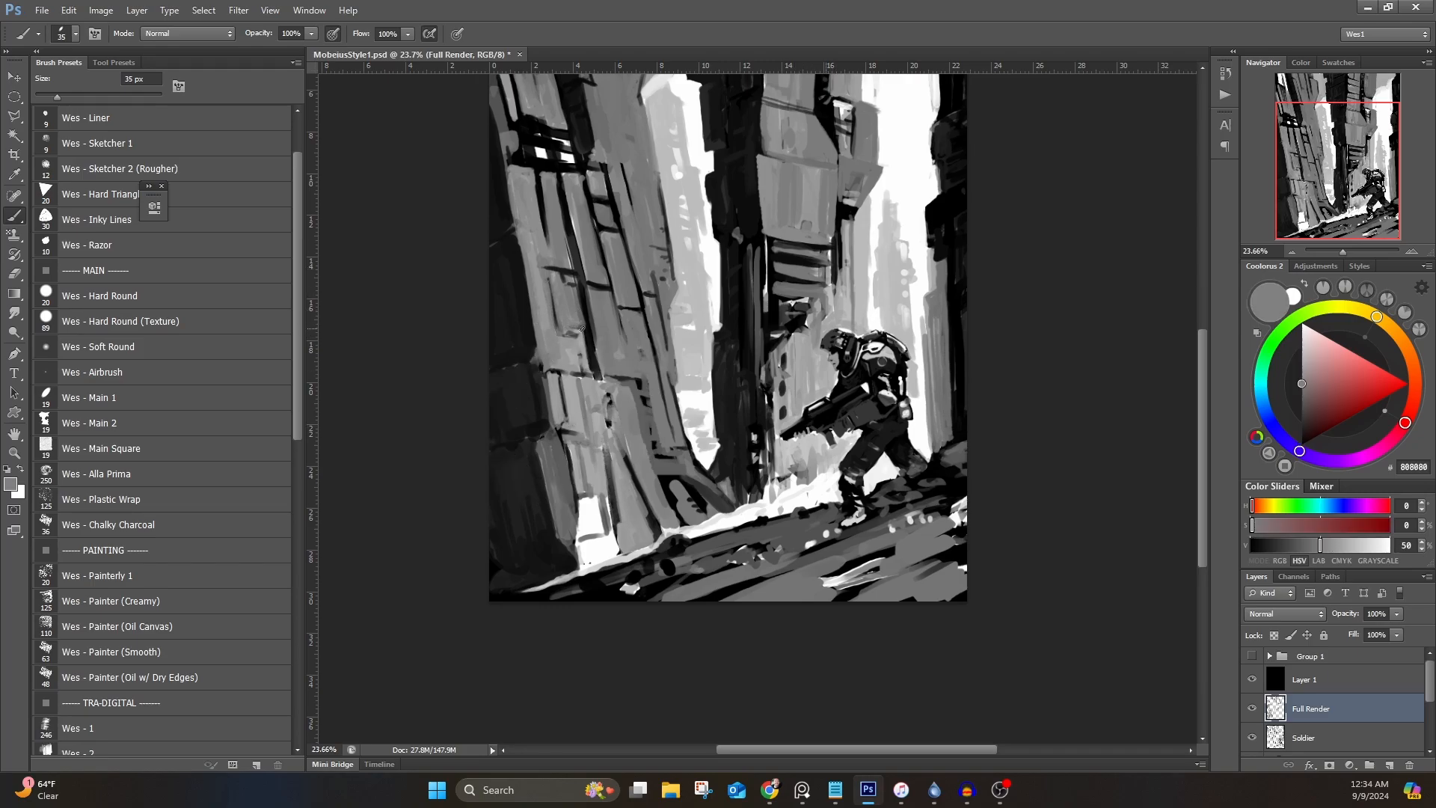
# Step: Fill the white gaps in the upper-left corner of the left building with sampled mid grey
pyautogui.keyDown('alt'); pyautogui.click(587, 336); pyautogui.keyUp('alt')
pyautogui.moveTo(658, 305); pyautogui.dragTo(704, 463)
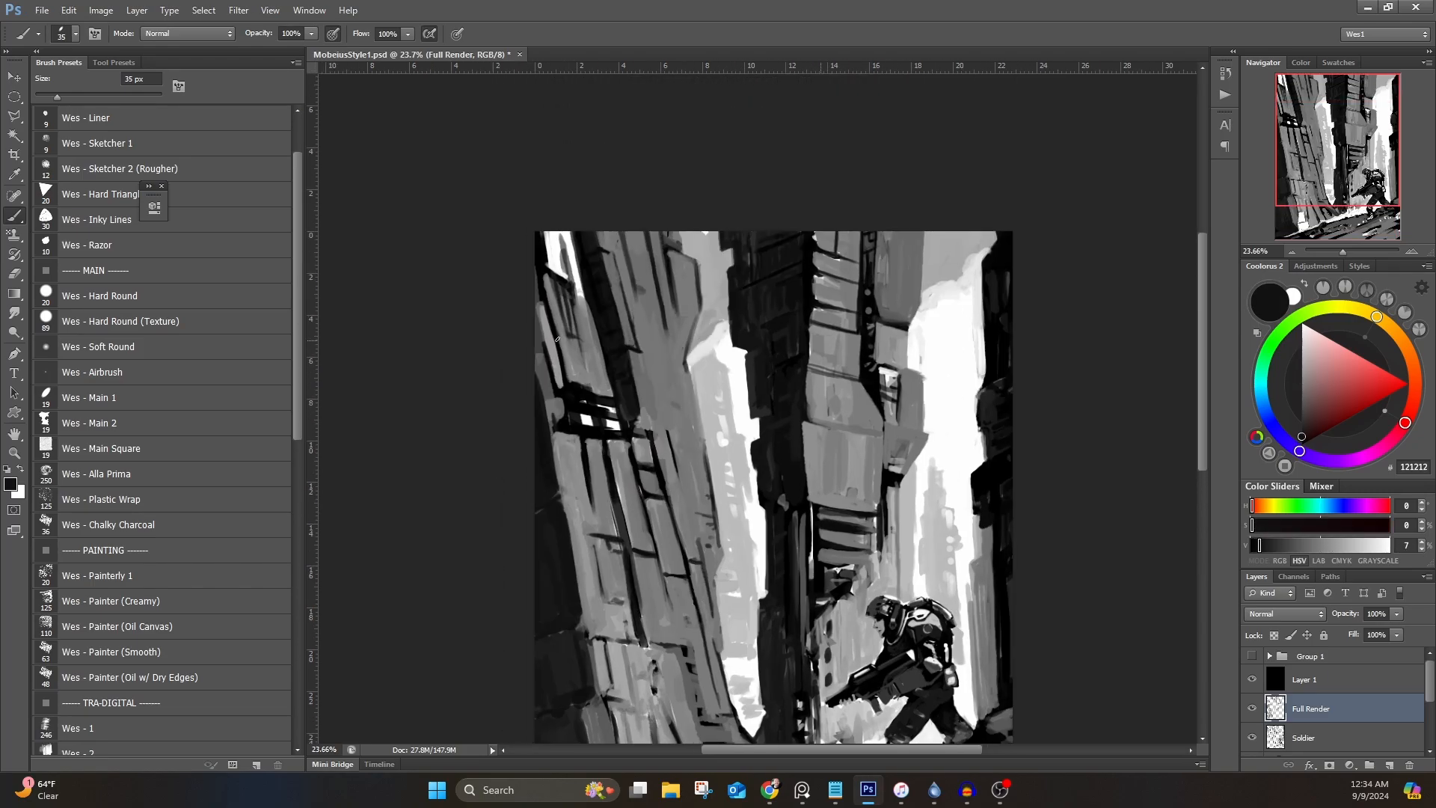
pyautogui.keyDown('alt'); pyautogui.click(571, 383); pyautogui.keyUp('alt')
pyautogui.moveTo(573, 388)
pyautogui.mouseDown()
pyautogui.moveTo(610, 394)
pyautogui.moveTo(557, 363)
pyautogui.moveTo(539, 260)
pyautogui.moveTo(554, 269)
pyautogui.moveTo(548, 232)
pyautogui.moveTo(579, 303)
pyautogui.moveTo(561, 229)
pyautogui.moveTo(551, 268)
pyautogui.mouseUp()
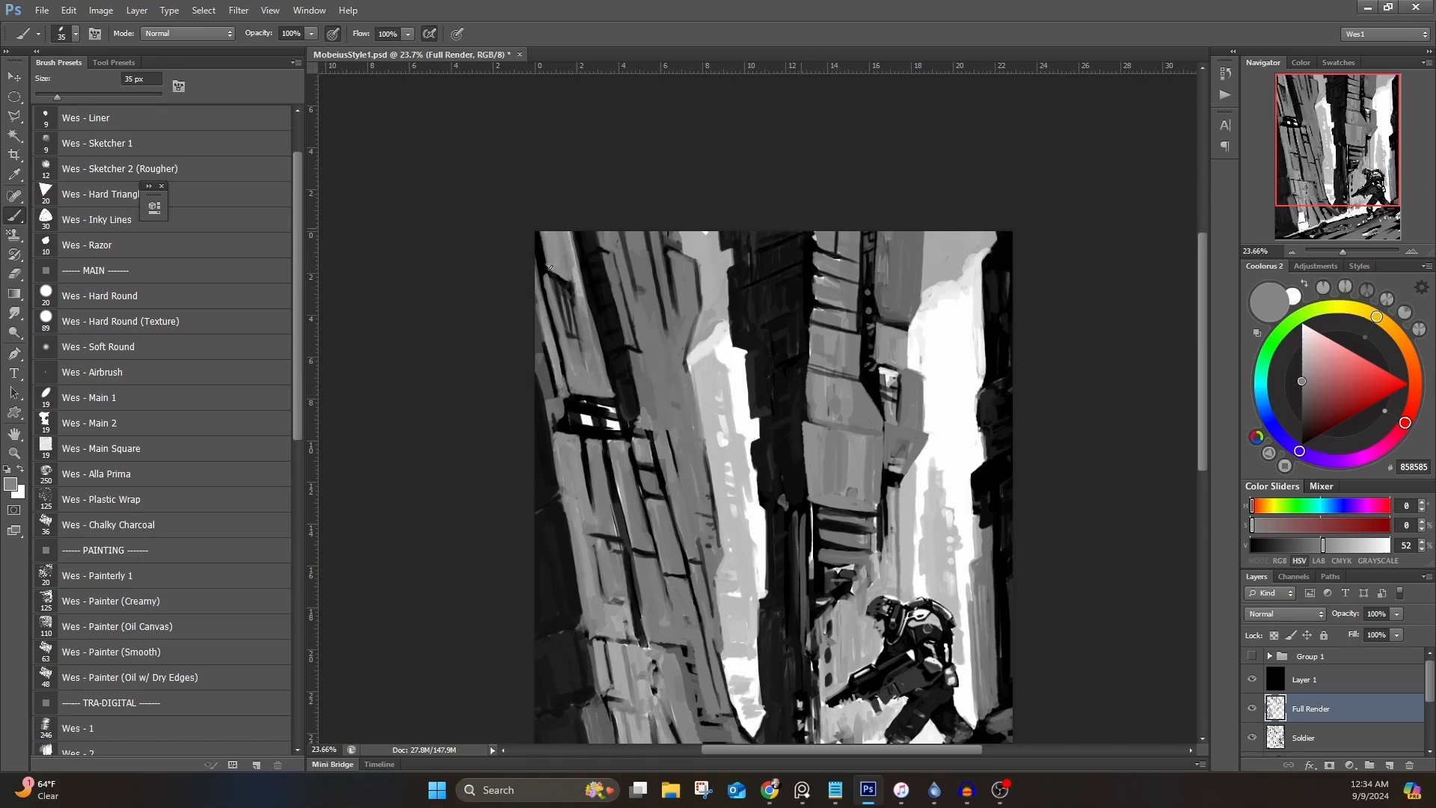
# Step: Paint sampled grey strokes over the left building's middle panels to even out their tones
pyautogui.keyDown('alt'); pyautogui.click(672, 260); pyautogui.keyUp('alt')
pyautogui.keyDown('alt'); pyautogui.click(644, 274); pyautogui.keyUp('alt')
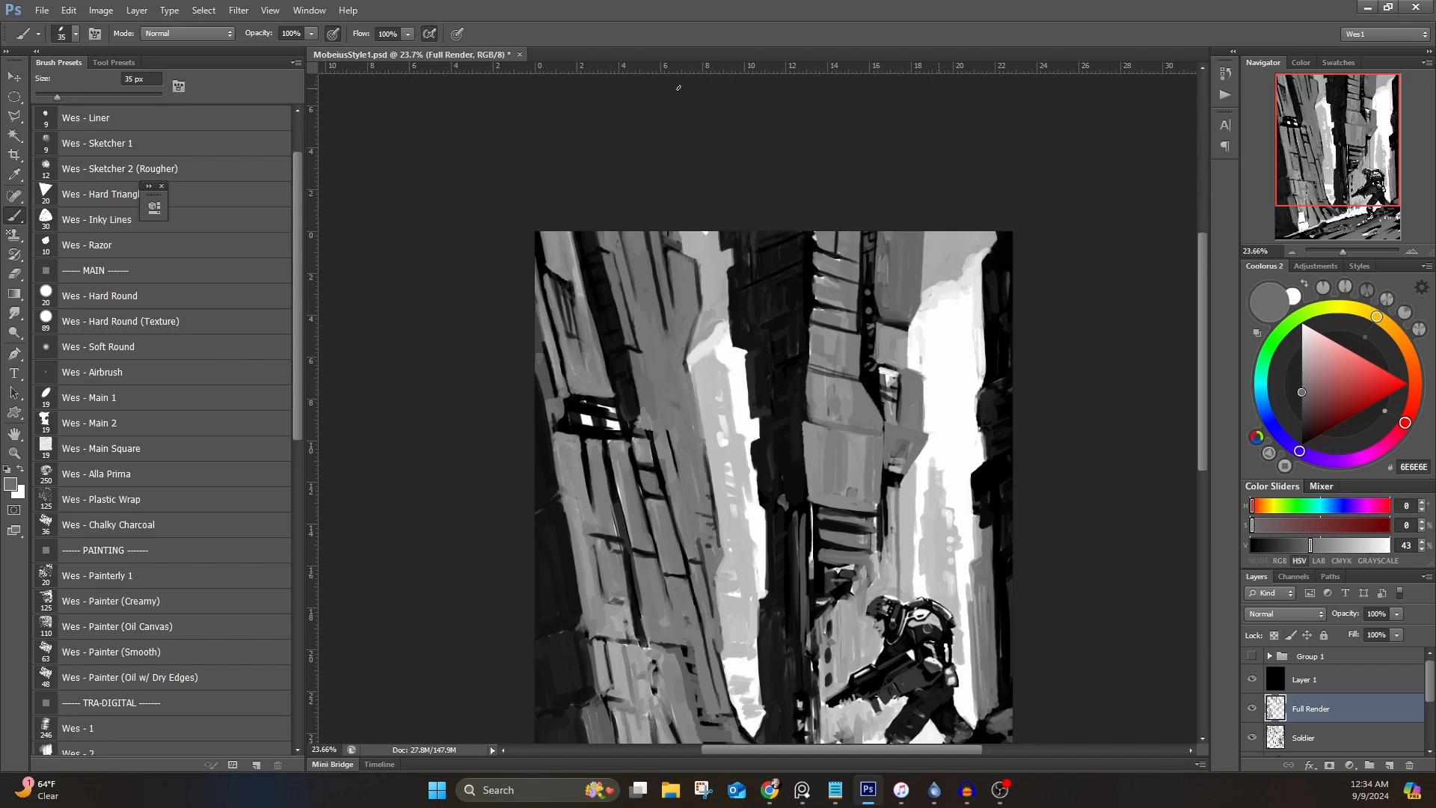
pyautogui.moveTo(717, 615)
pyautogui.mouseDown()
pyautogui.moveTo(670, 431)
pyautogui.moveTo(675, 499)
pyautogui.mouseUp()
pyautogui.keyDown('alt'); pyautogui.click(668, 428); pyautogui.keyUp('alt')
pyautogui.moveTo(664, 433); pyautogui.dragTo(670, 338)
pyautogui.keyDown('alt'); pyautogui.click(585, 305); pyautogui.keyUp('alt')
pyautogui.moveTo(573, 281); pyautogui.dragTo(582, 341)
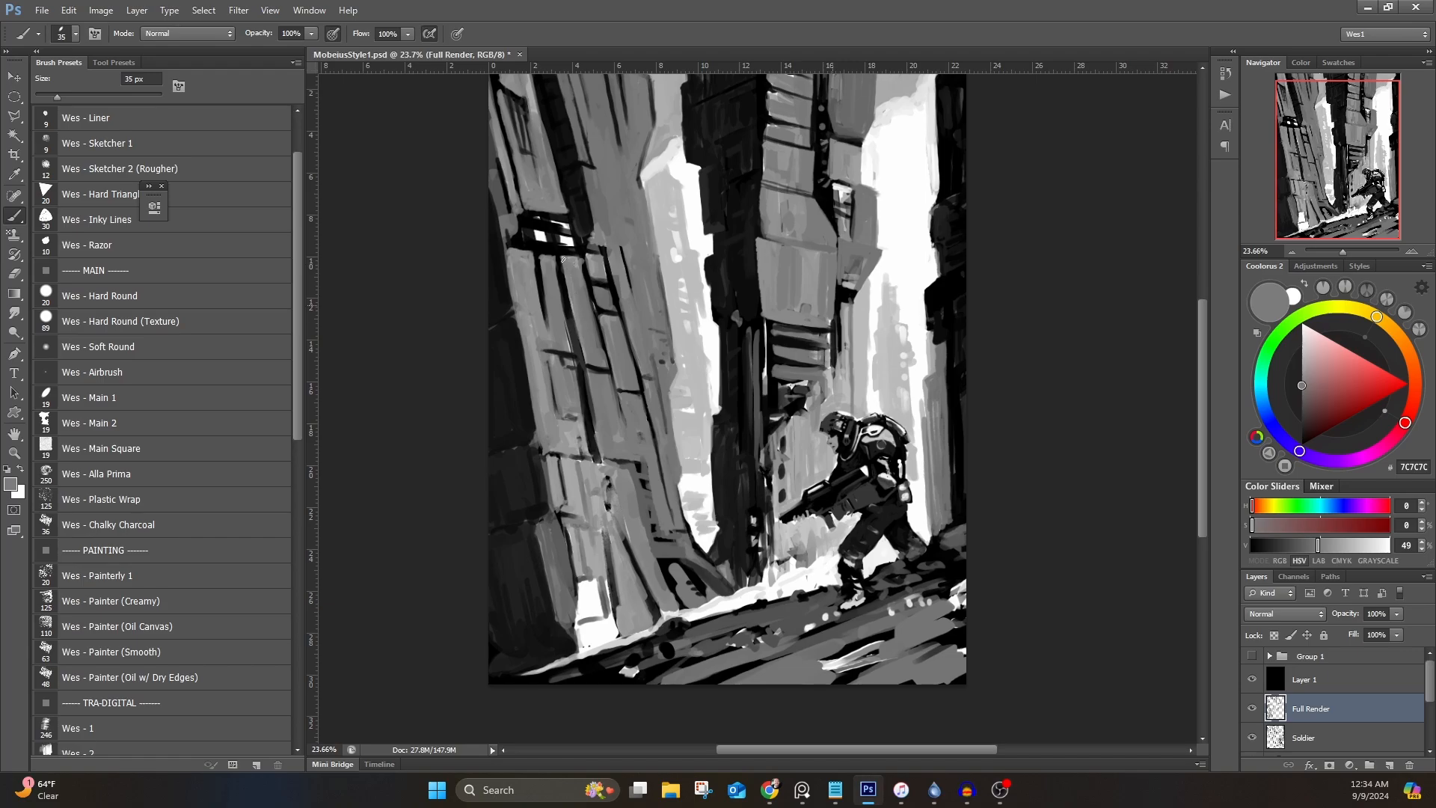
# Step: Replace the white openings in the left building's dark ledge with grey blocks, touching up the surrounding dark shapes
pyautogui.keyDown('alt'); pyautogui.click(581, 252); pyautogui.keyUp('alt')
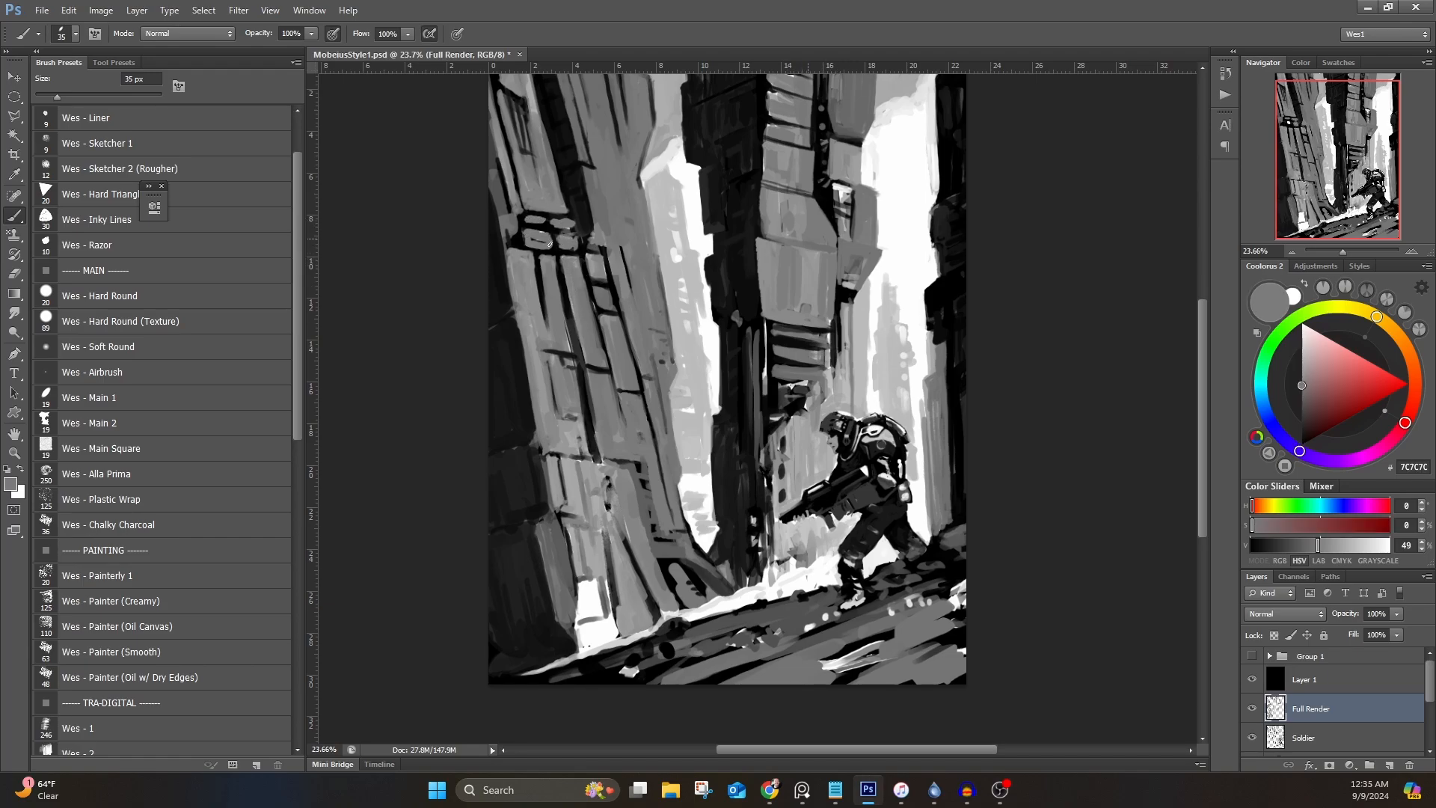
pyautogui.keyDown('alt'); pyautogui.click(585, 229); pyautogui.keyUp('alt')
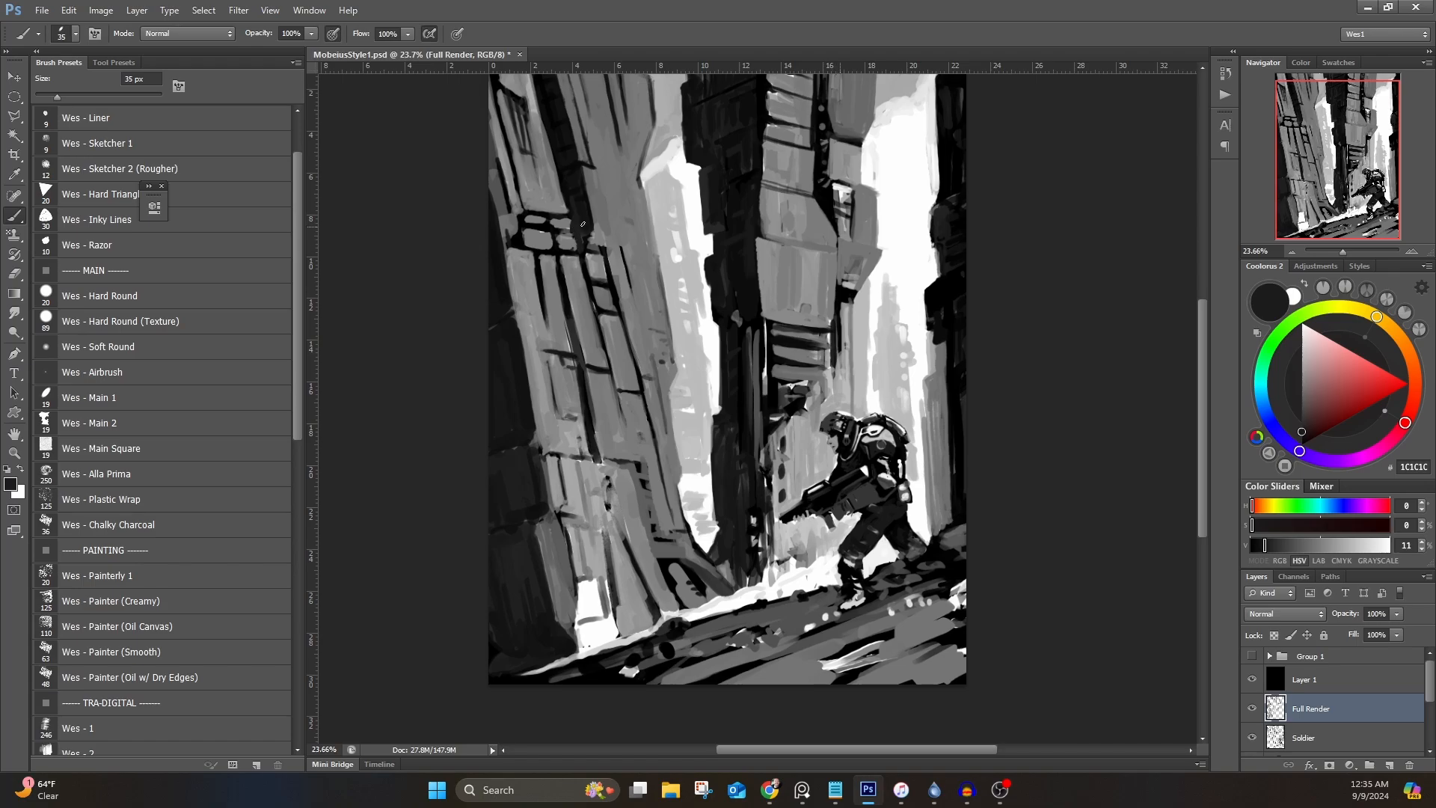
pyautogui.keyDown('alt'); pyautogui.click(548, 222); pyautogui.keyUp('alt')
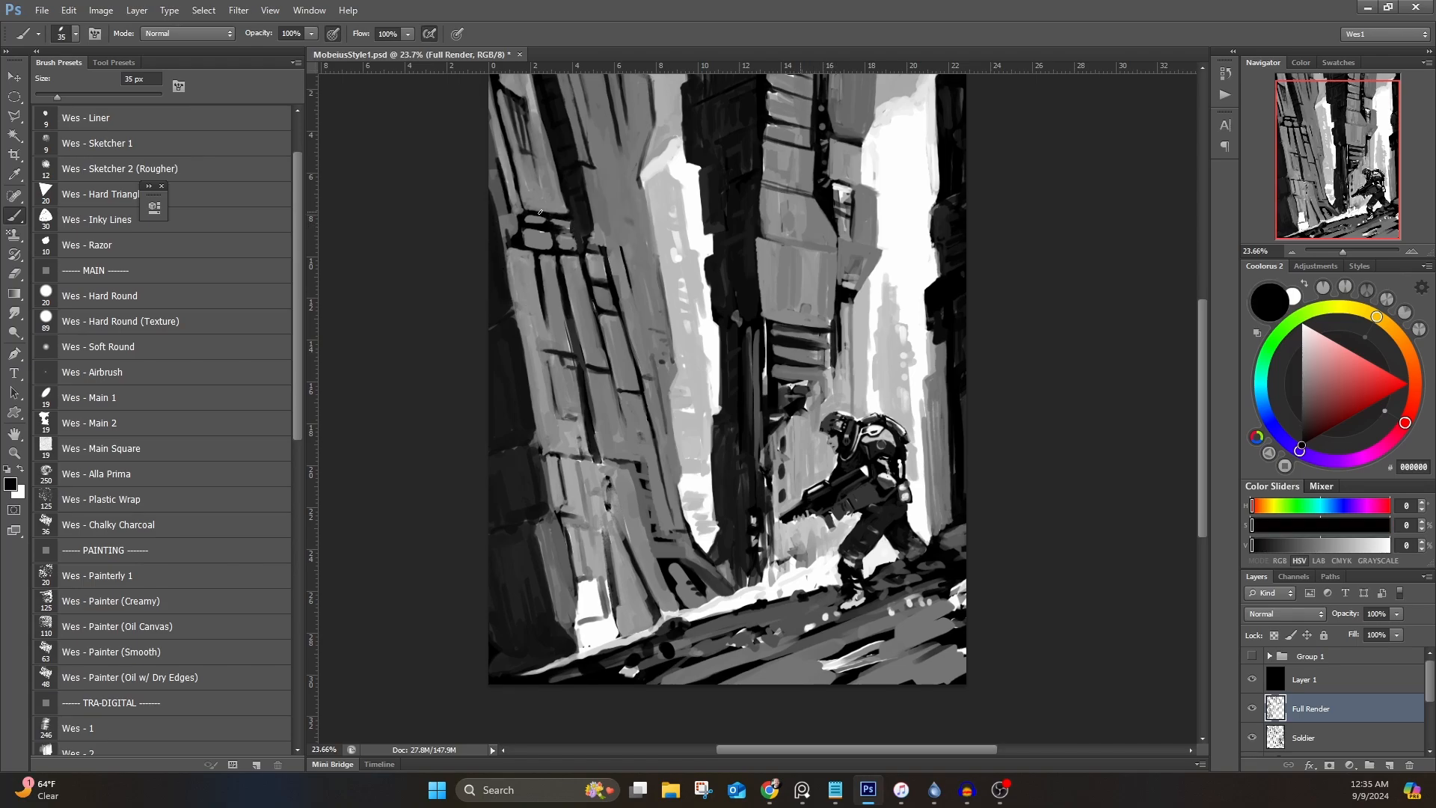
# Step: Repaint the block rows of the left building's upper ledge with sampled greys, and reshape the black outlines around them
pyautogui.keyDown('alt'); pyautogui.click(535, 218); pyautogui.keyUp('alt')
pyautogui.keyDown('alt'); pyautogui.click(581, 210); pyautogui.keyUp('alt')
pyautogui.moveTo(572, 220)
pyautogui.mouseDown()
pyautogui.moveTo(527, 212)
pyautogui.moveTo(557, 213)
pyautogui.moveTo(564, 234)
pyautogui.moveTo(526, 225)
pyautogui.moveTo(580, 231)
pyautogui.moveTo(560, 230)
pyautogui.moveTo(580, 252)
pyautogui.moveTo(575, 229)
pyautogui.moveTo(516, 248)
pyautogui.moveTo(505, 231)
pyautogui.moveTo(524, 217)
pyautogui.moveTo(504, 163)
pyautogui.moveTo(556, 197)
pyautogui.mouseUp()
pyautogui.keyDown('alt'); pyautogui.click(581, 199); pyautogui.keyUp('alt')
pyautogui.keyDown('alt'); pyautogui.click(528, 216); pyautogui.keyUp('alt')
pyautogui.keyDown('alt'); pyautogui.click(526, 225); pyautogui.keyUp('alt')
pyautogui.keyDown('alt'); pyautogui.click(580, 252); pyautogui.keyUp('alt')
pyautogui.keyDown('alt'); pyautogui.click(522, 218); pyautogui.keyUp('alt')
pyautogui.keyDown('alt'); pyautogui.click(567, 228); pyautogui.keyUp('alt')
pyautogui.moveTo(566, 203)
pyautogui.mouseDown()
pyautogui.moveTo(554, 191)
pyautogui.moveTo(560, 228)
pyautogui.mouseUp()
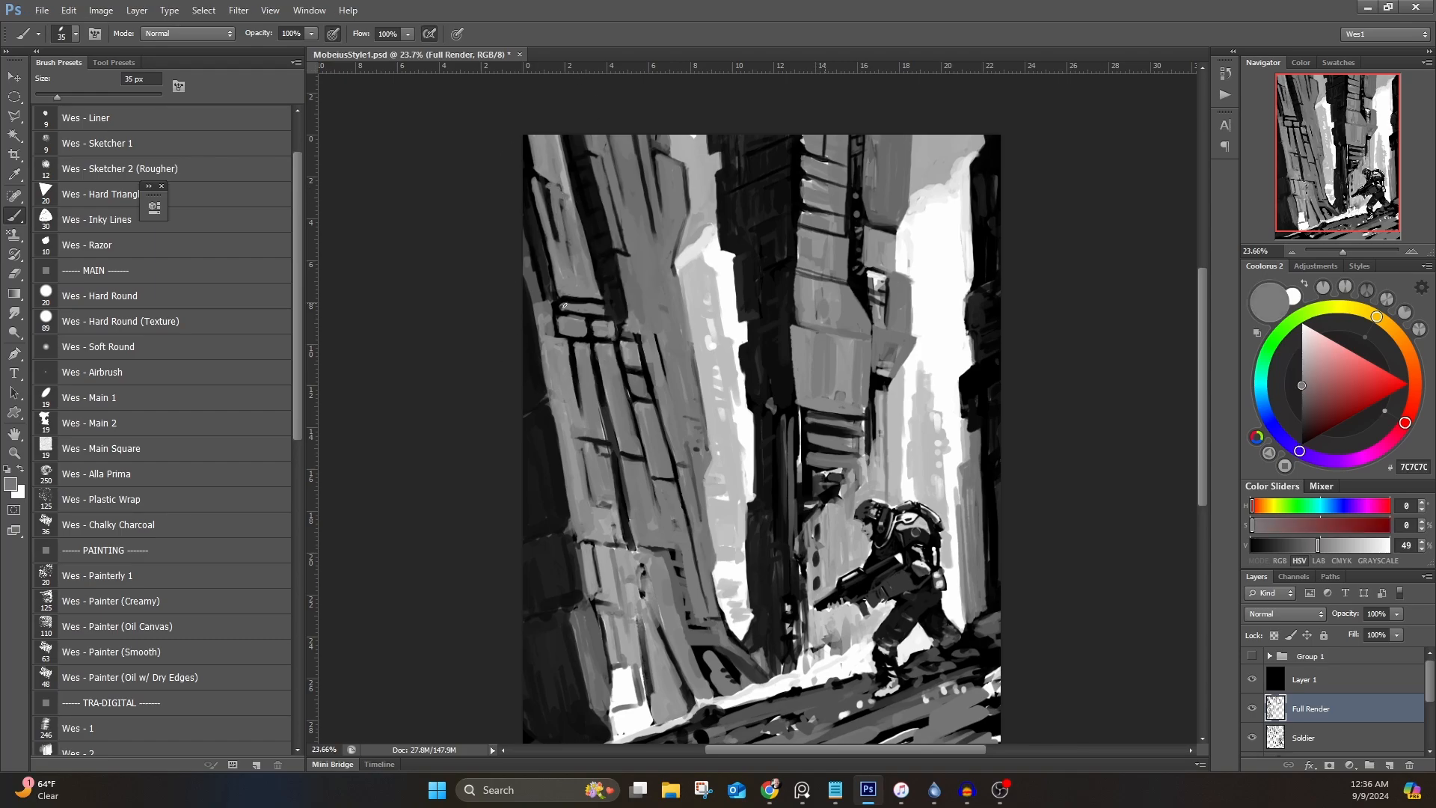
# Step: Break the narrow panel beside the left building's ledge into separate grey blocks using sampled black and mid greys
pyautogui.keyDown('alt'); pyautogui.click(565, 299); pyautogui.keyUp('alt')
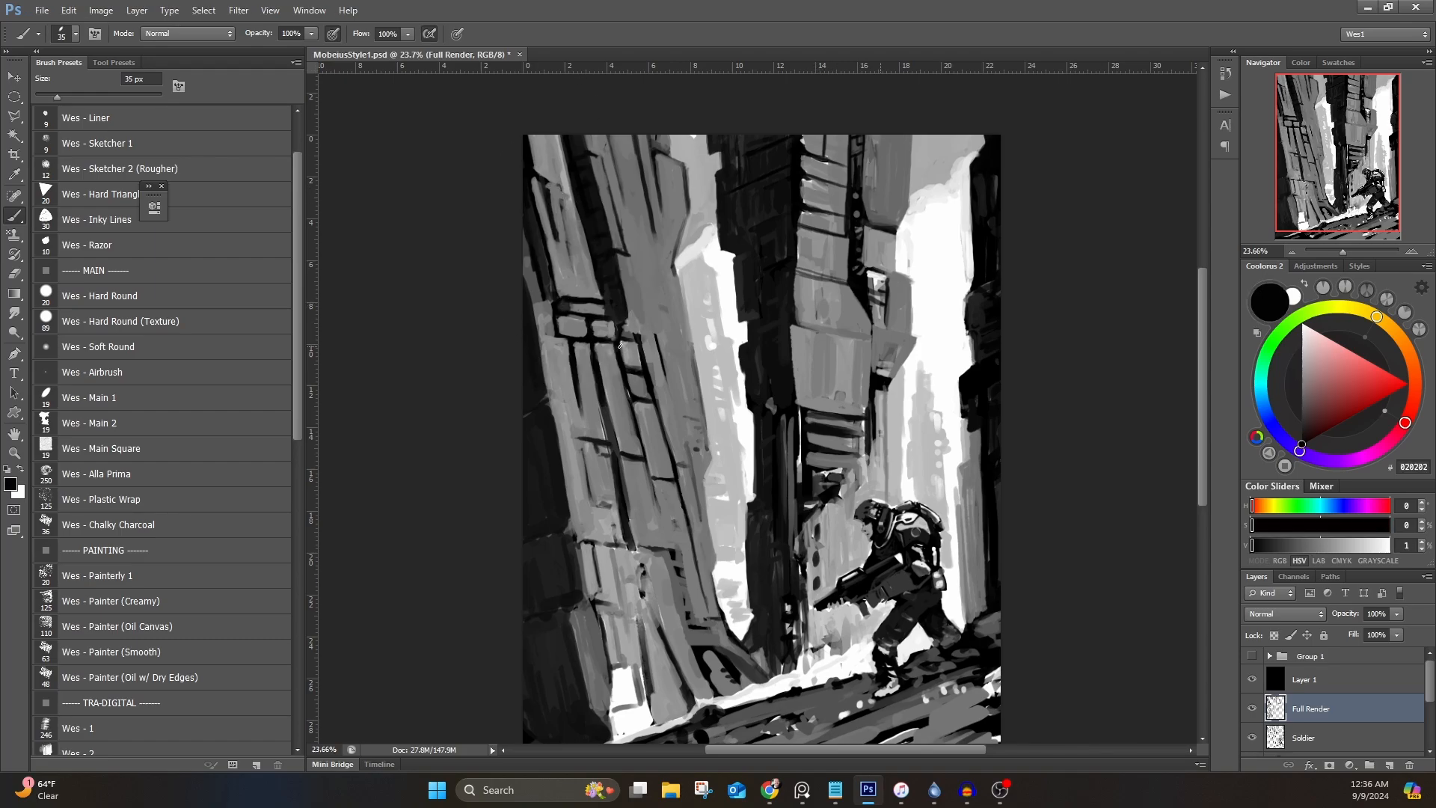
pyautogui.keyDown('alt'); pyautogui.click(621, 329); pyautogui.keyUp('alt')
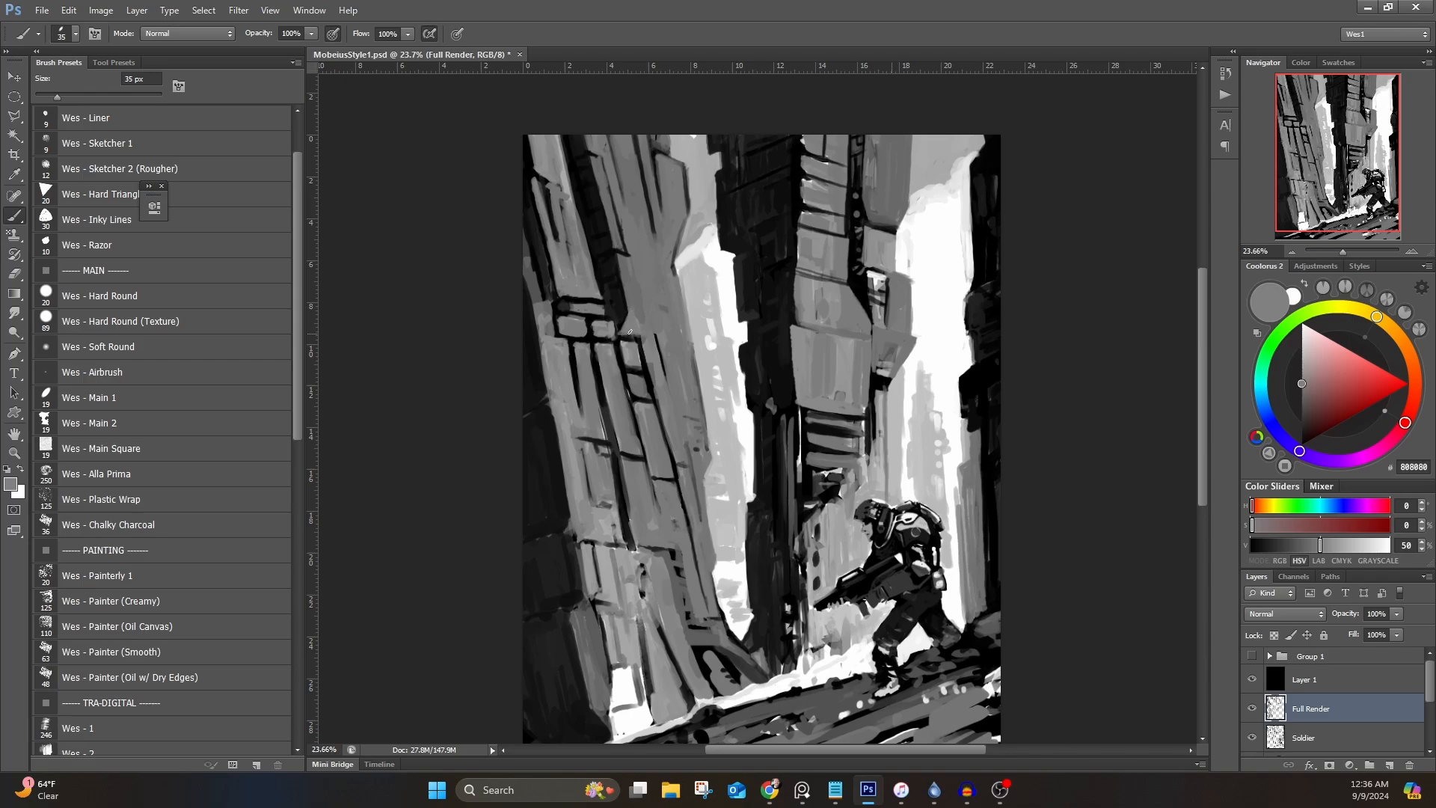
pyautogui.keyDown('alt'); pyautogui.click(618, 335); pyautogui.keyUp('alt')
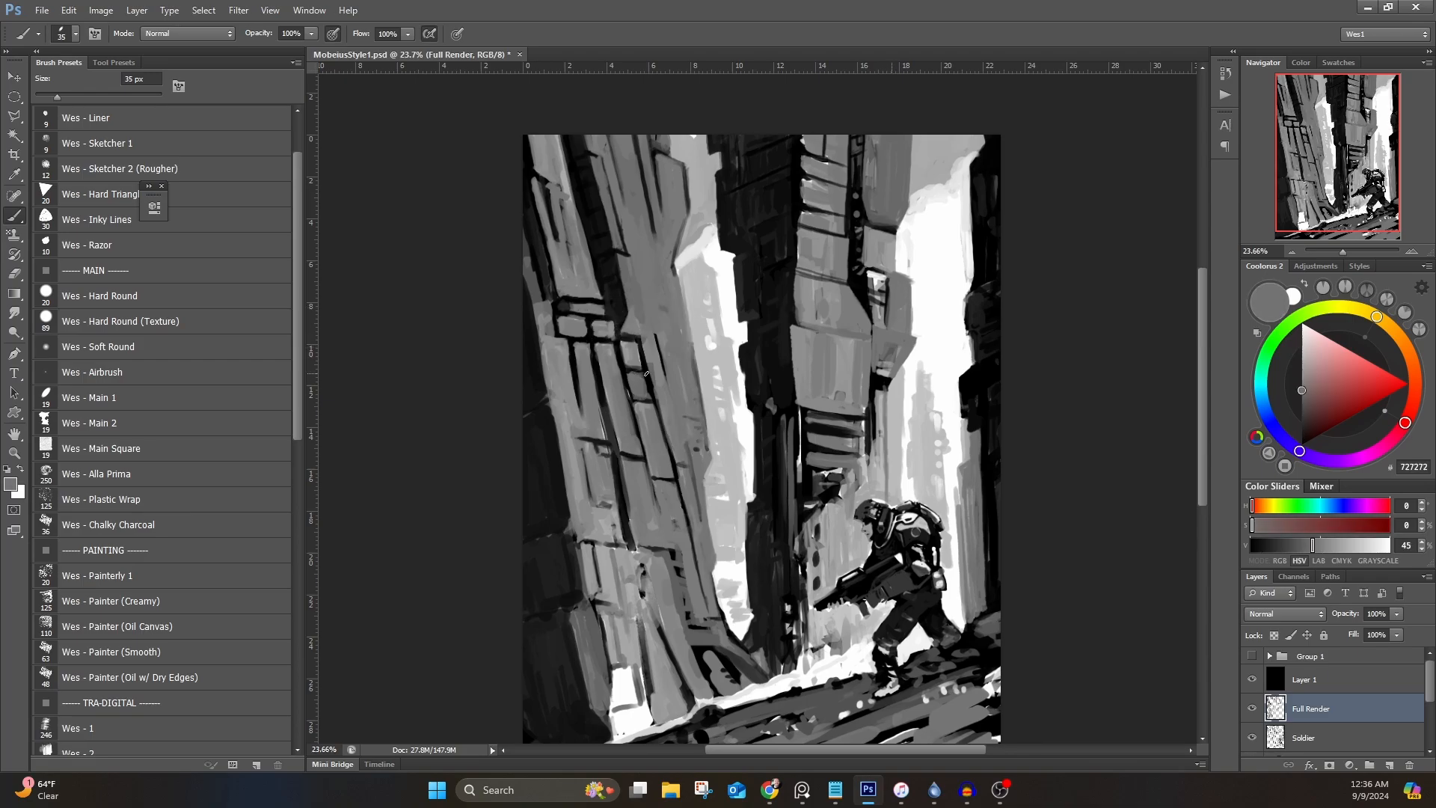
# Step: Add dark panel lines to the central tower's right side section and split a lower vent stripe into small blocks
pyautogui.moveTo(807, 543); pyautogui.dragTo(701, 501)
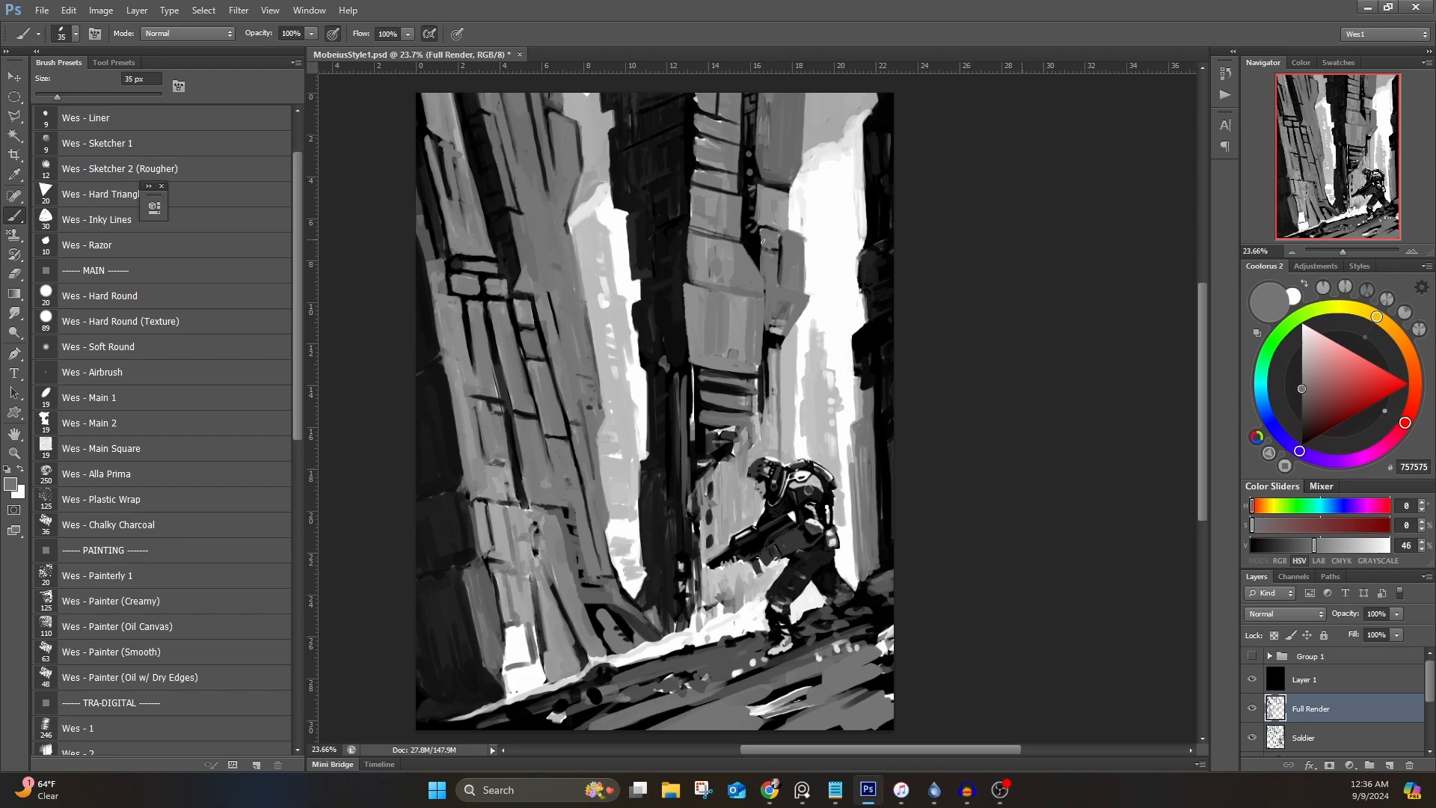
pyautogui.keyDown('alt'); pyautogui.click(765, 226); pyautogui.keyUp('alt')
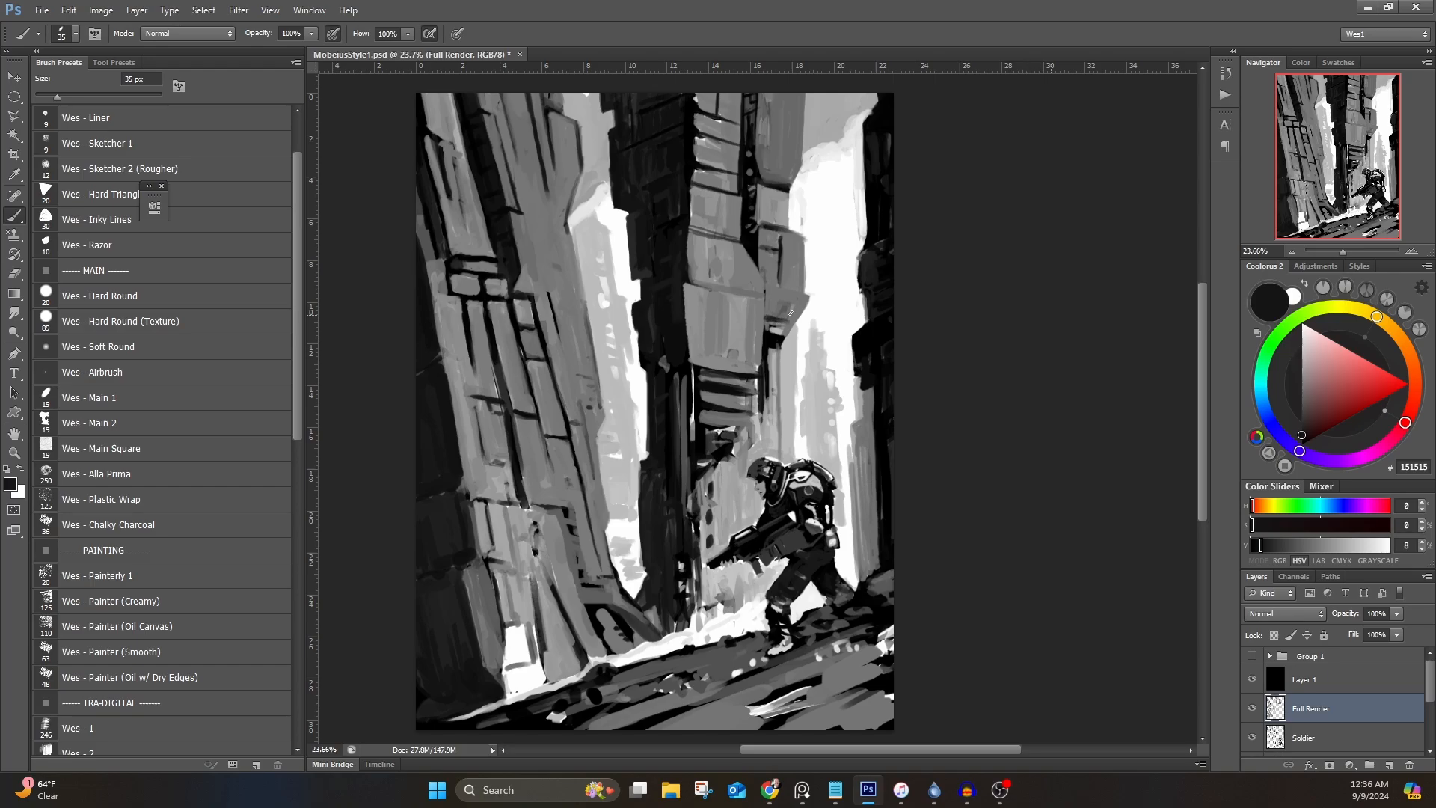
pyautogui.keyDown('alt'); pyautogui.click(712, 397); pyautogui.keyUp('alt')
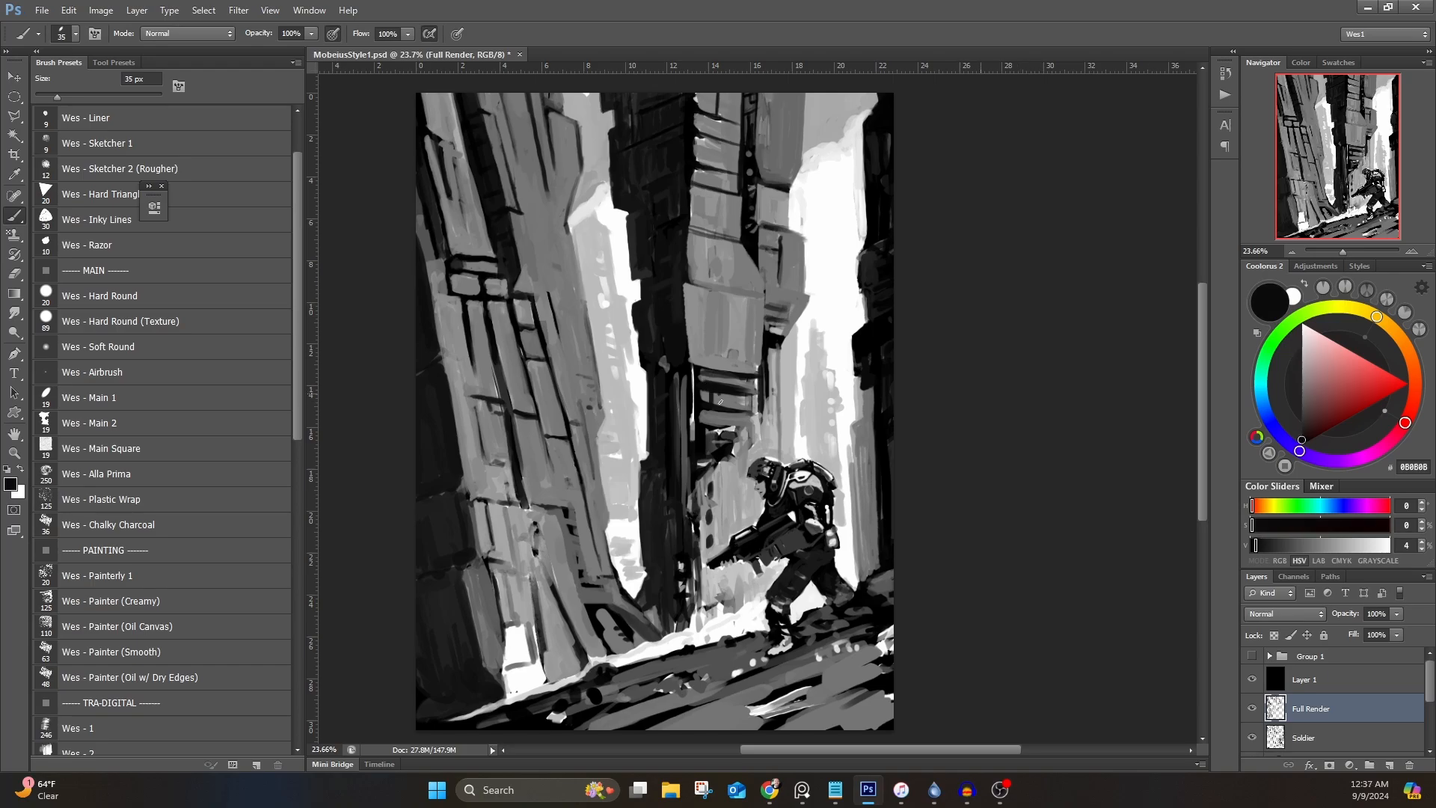
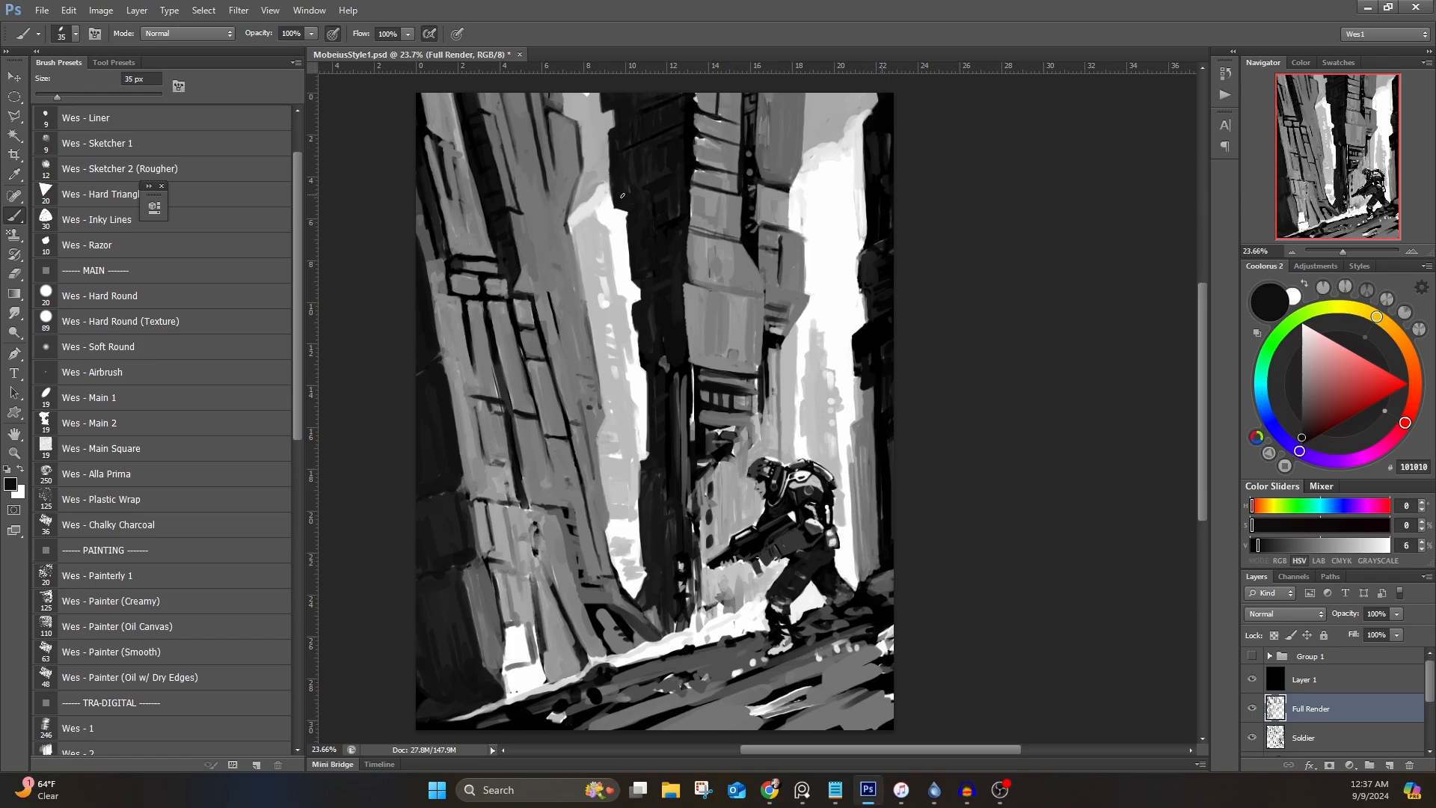
# Step: Tidy the central tower's upper panels and outer edges with sampled greys, black and near-white sky color
pyautogui.scroll(3, 681, 127)
pyautogui.keyDown('alt'); pyautogui.click(687, 192); pyautogui.keyUp('alt')
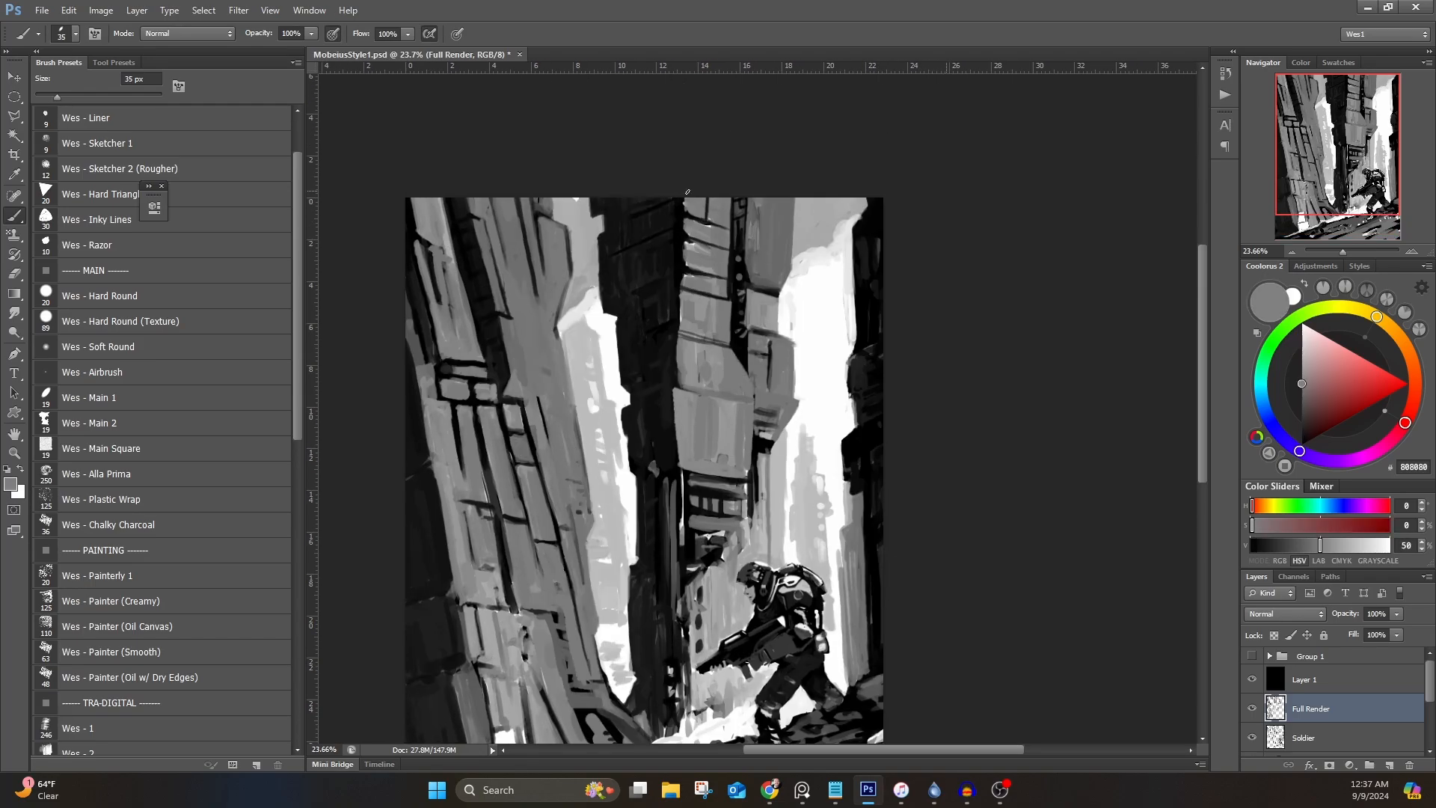
pyautogui.keyDown('alt'); pyautogui.click(688, 223); pyautogui.keyUp('alt')
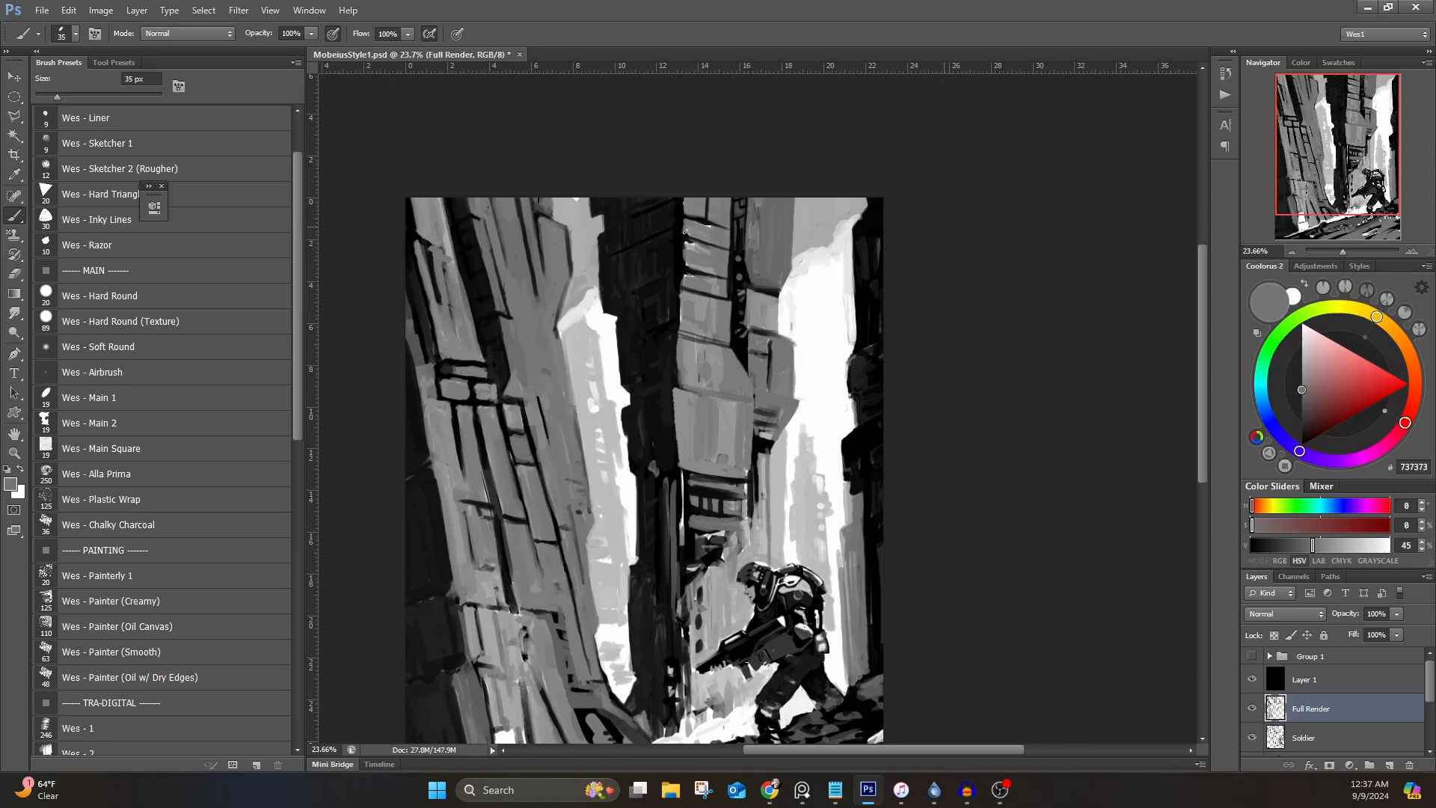
pyautogui.keyDown('alt'); pyautogui.click(746, 283); pyautogui.keyUp('alt')
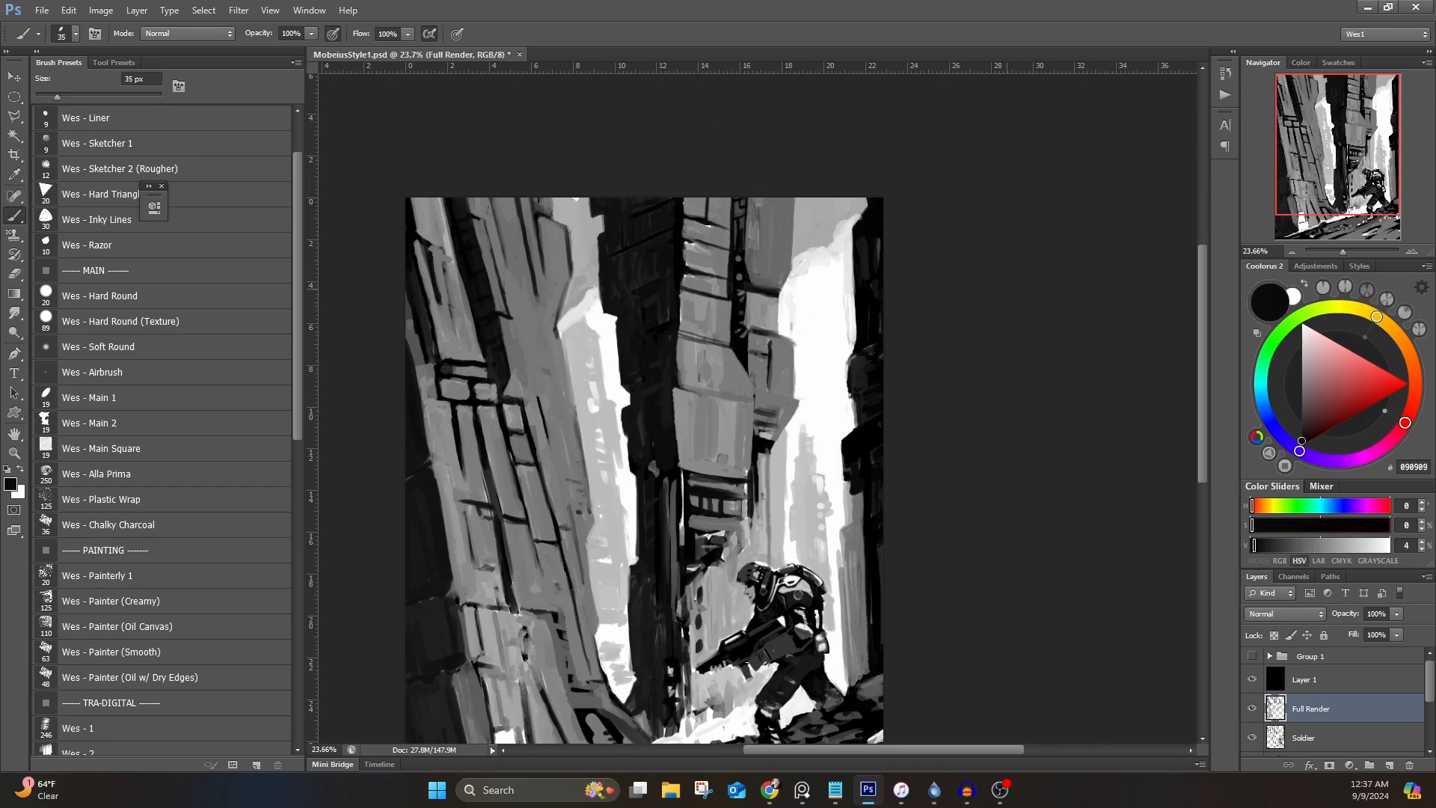
pyautogui.keyDown('alt'); pyautogui.click(782, 292); pyautogui.keyUp('alt')
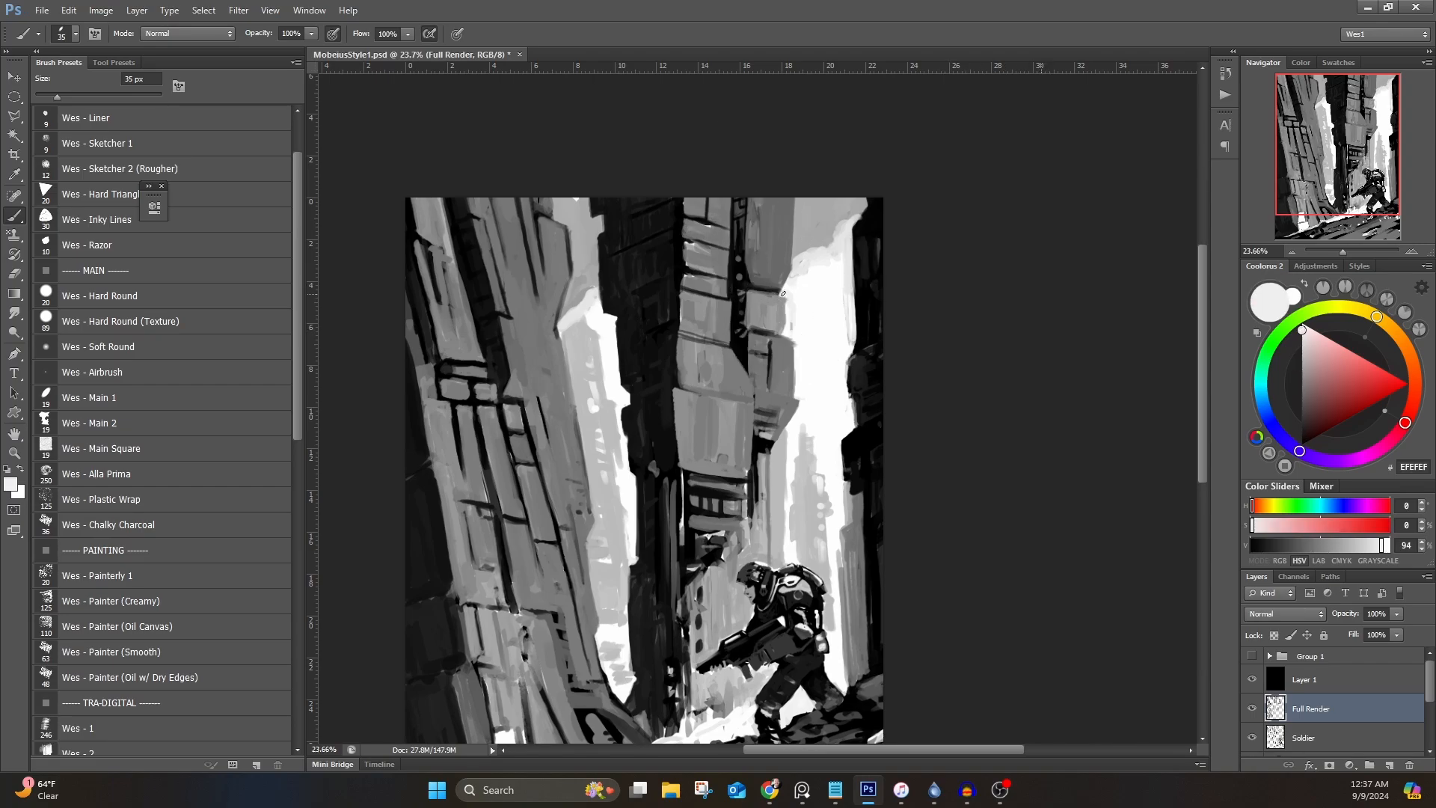
pyautogui.keyDown('alt'); pyautogui.click(763, 232); pyautogui.keyUp('alt')
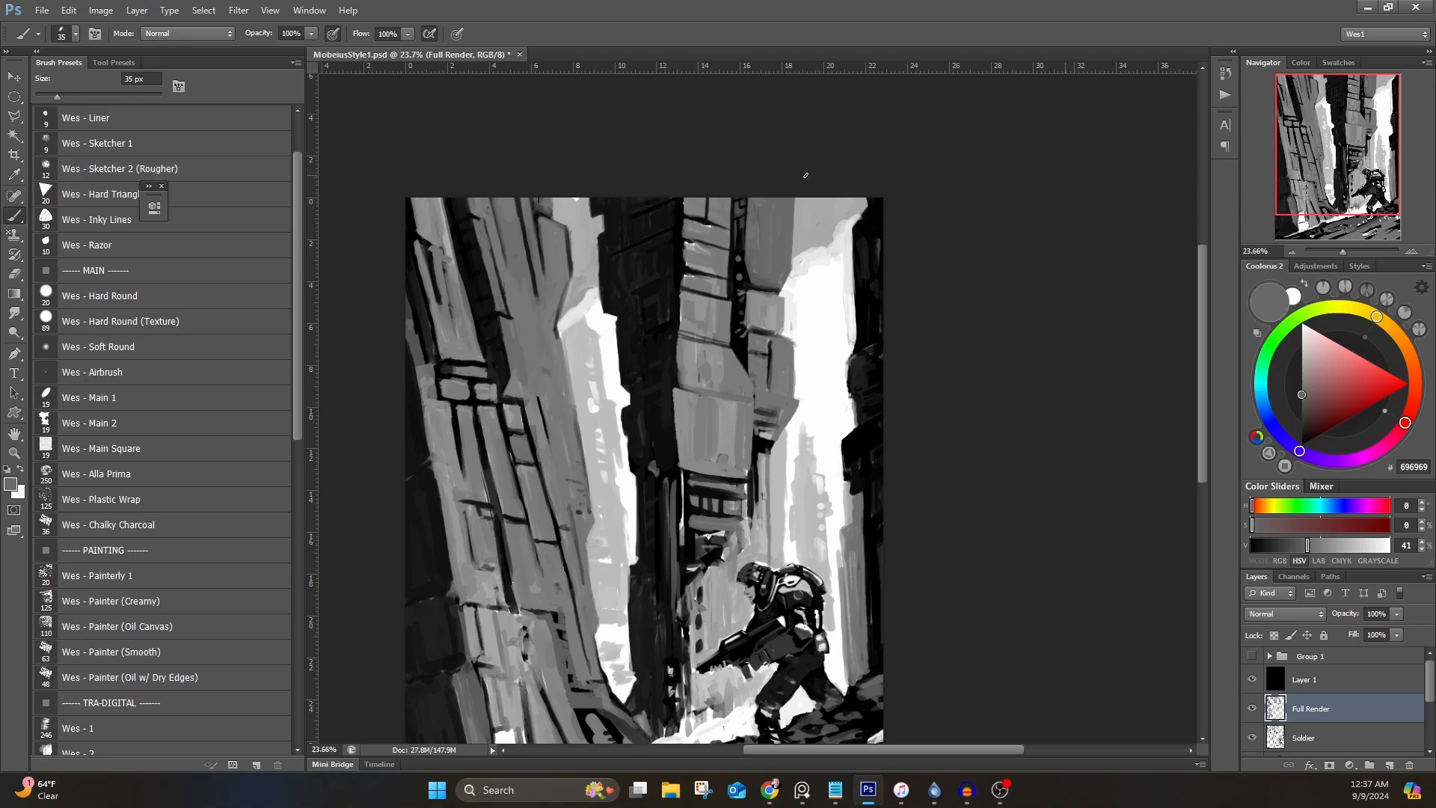
pyautogui.keyDown('alt'); pyautogui.click(684, 244); pyautogui.keyUp('alt')
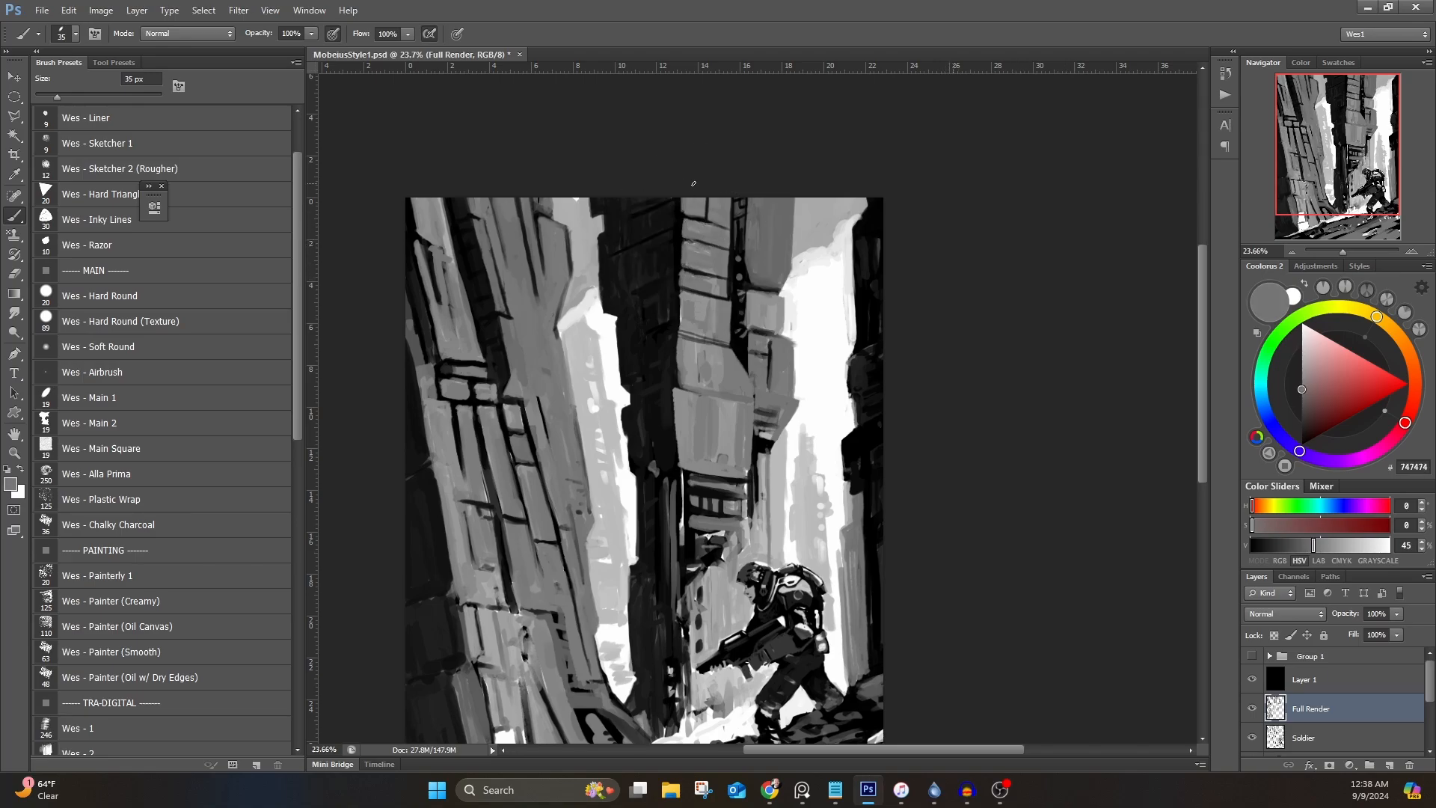
# Step: Replace the ragged dark shapes beneath the central tower's vents with sampled grey panels using a 50 px brush
pyautogui.keyDown('alt'); pyautogui.click(710, 526); pyautogui.keyUp('alt')
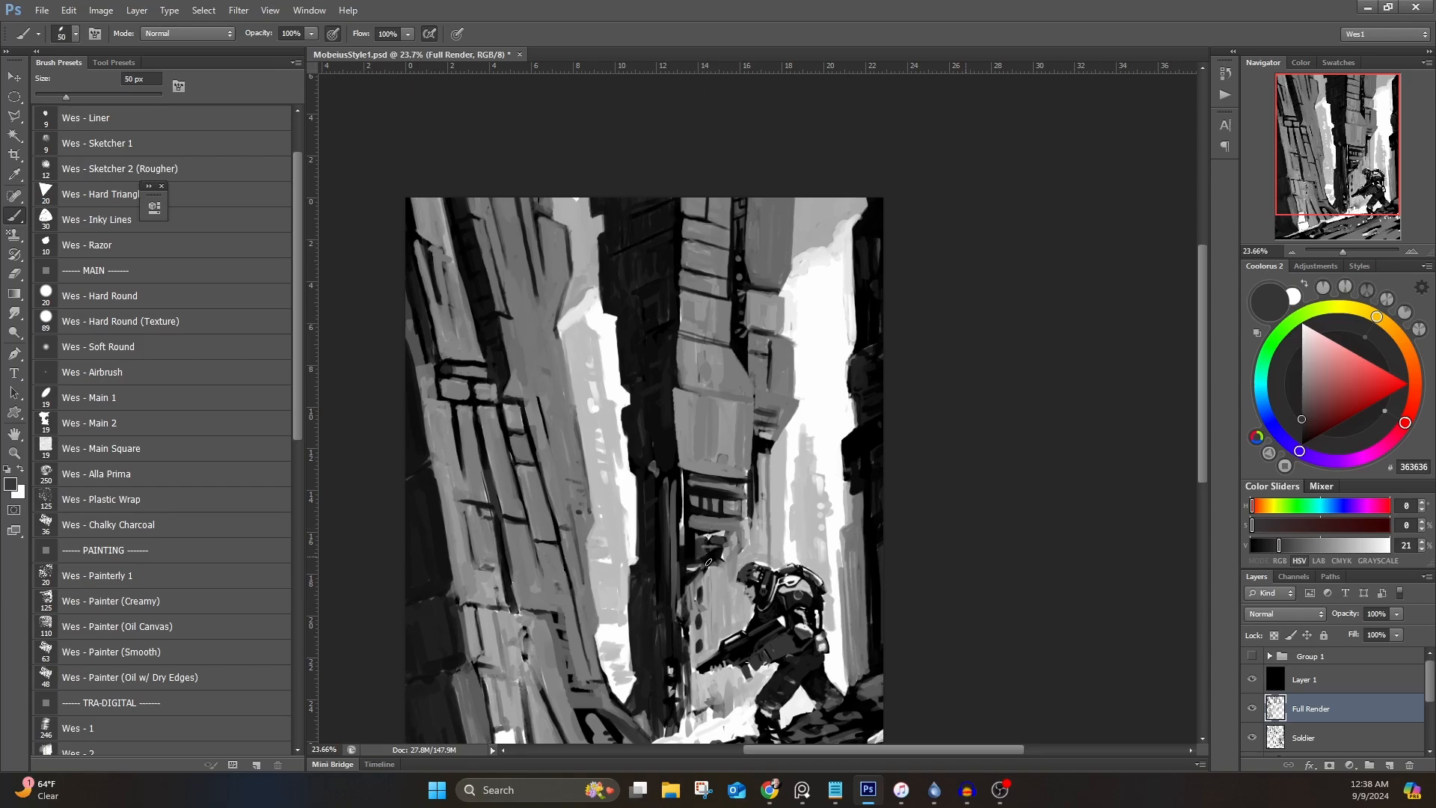
pyautogui.keyDown('alt'); pyautogui.click(694, 557); pyautogui.keyUp('alt')
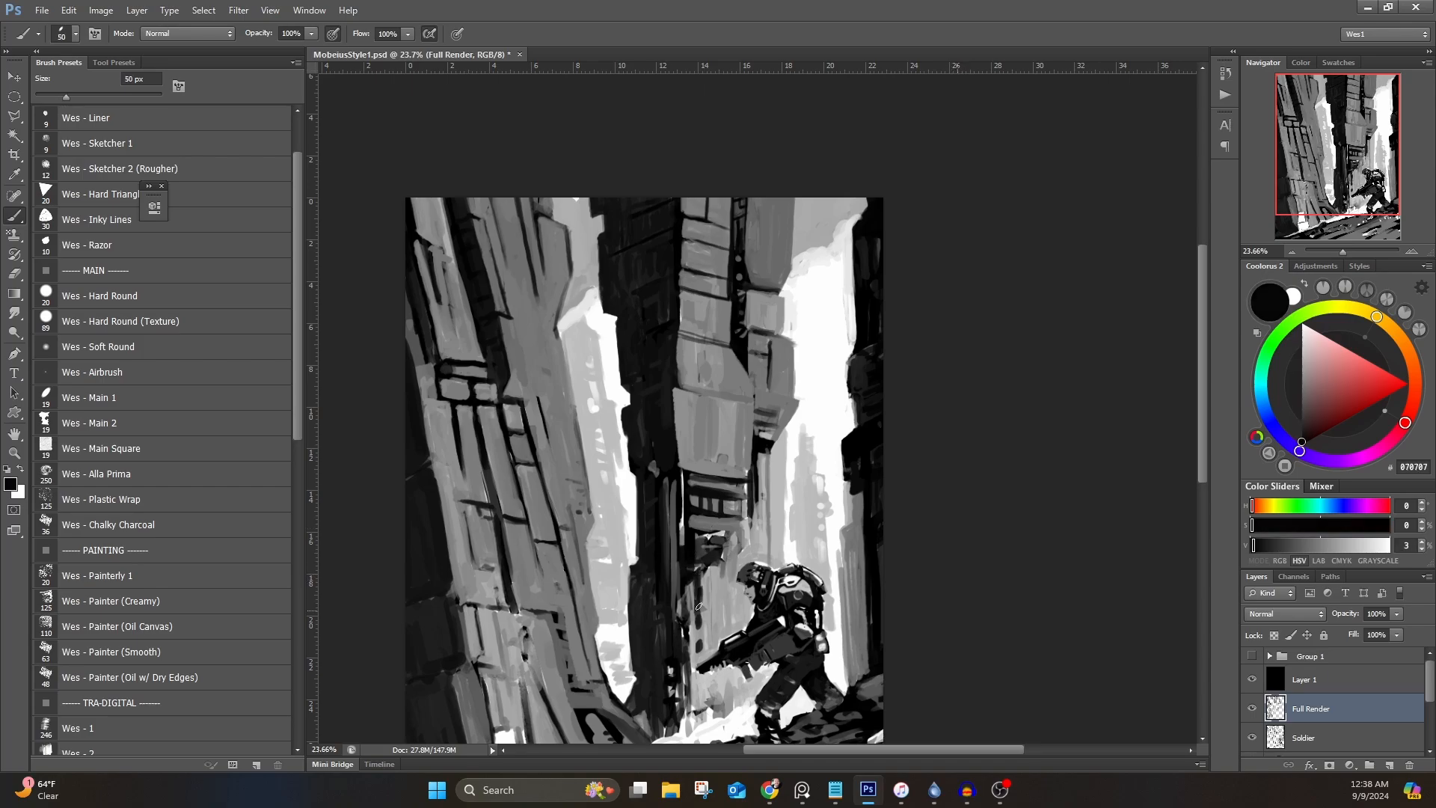
pyautogui.keyDown('alt'); pyautogui.click(702, 632); pyautogui.keyUp('alt')
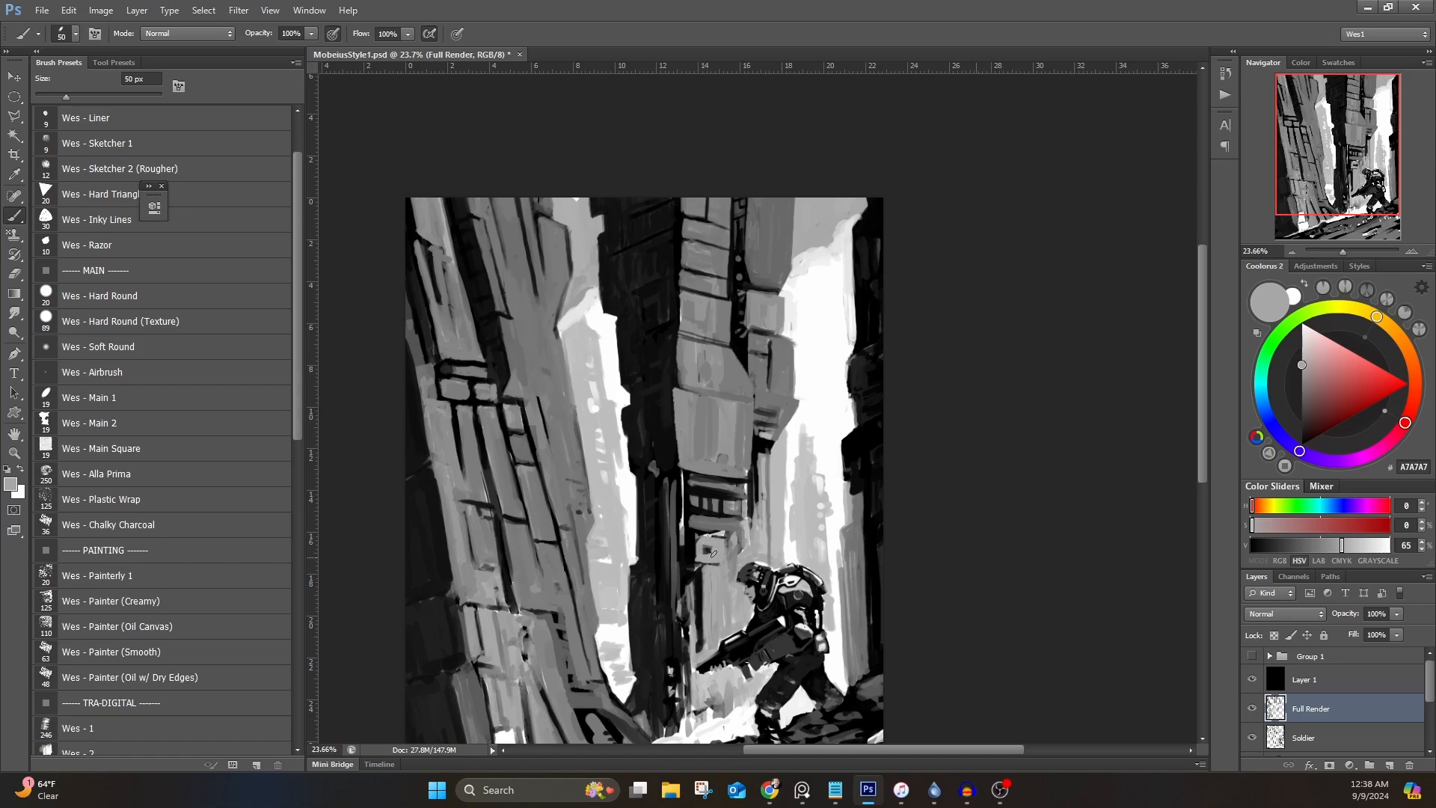
pyautogui.keyDown('alt'); pyautogui.click(714, 524); pyautogui.keyUp('alt')
pyautogui.keyDown('alt'); pyautogui.click(731, 515); pyautogui.keyUp('alt')
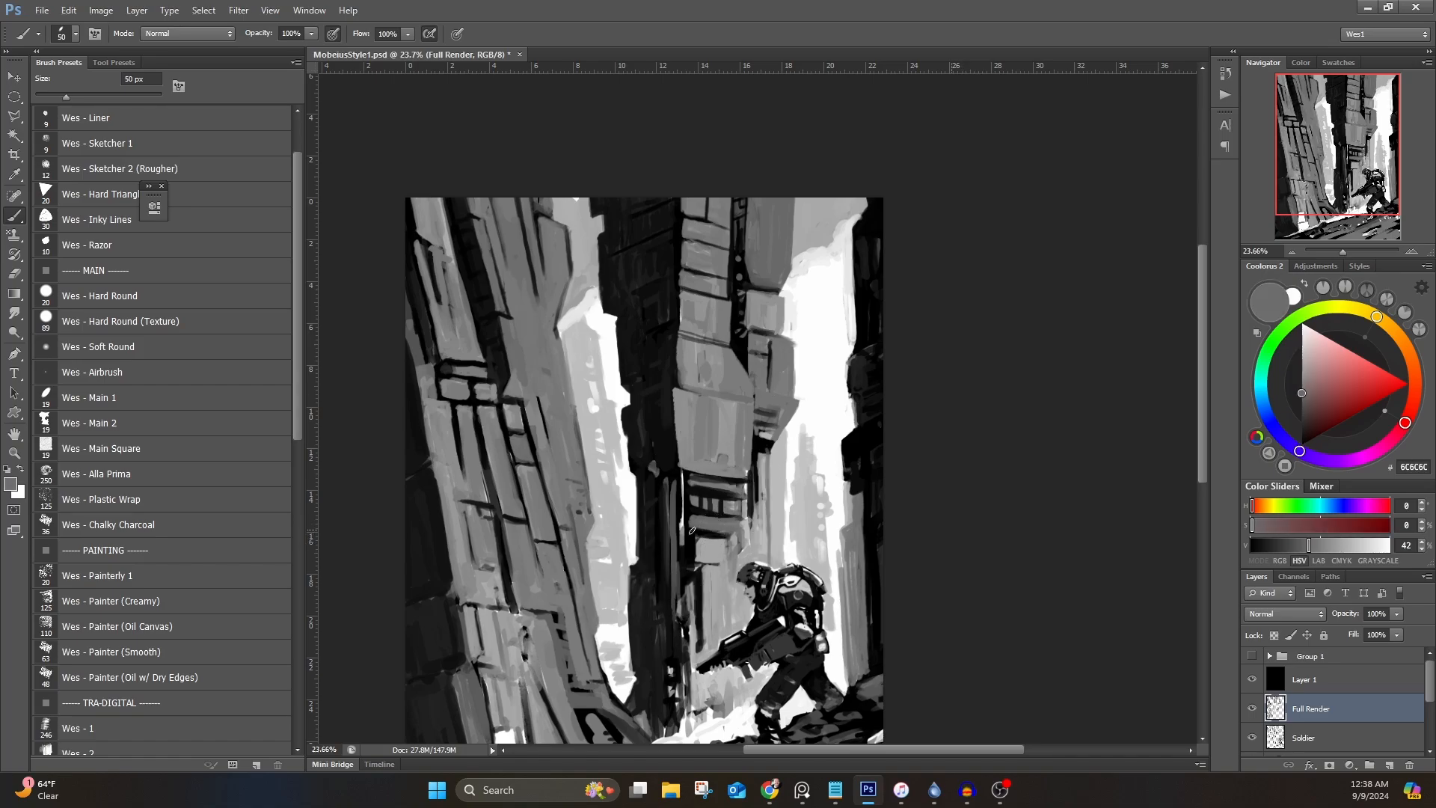
# Step: Paint grey blocks into the central tower's vents and cover the dark strip along its lower right edge with light grey
pyautogui.keyDown('alt'); pyautogui.click(703, 476); pyautogui.keyUp('alt')
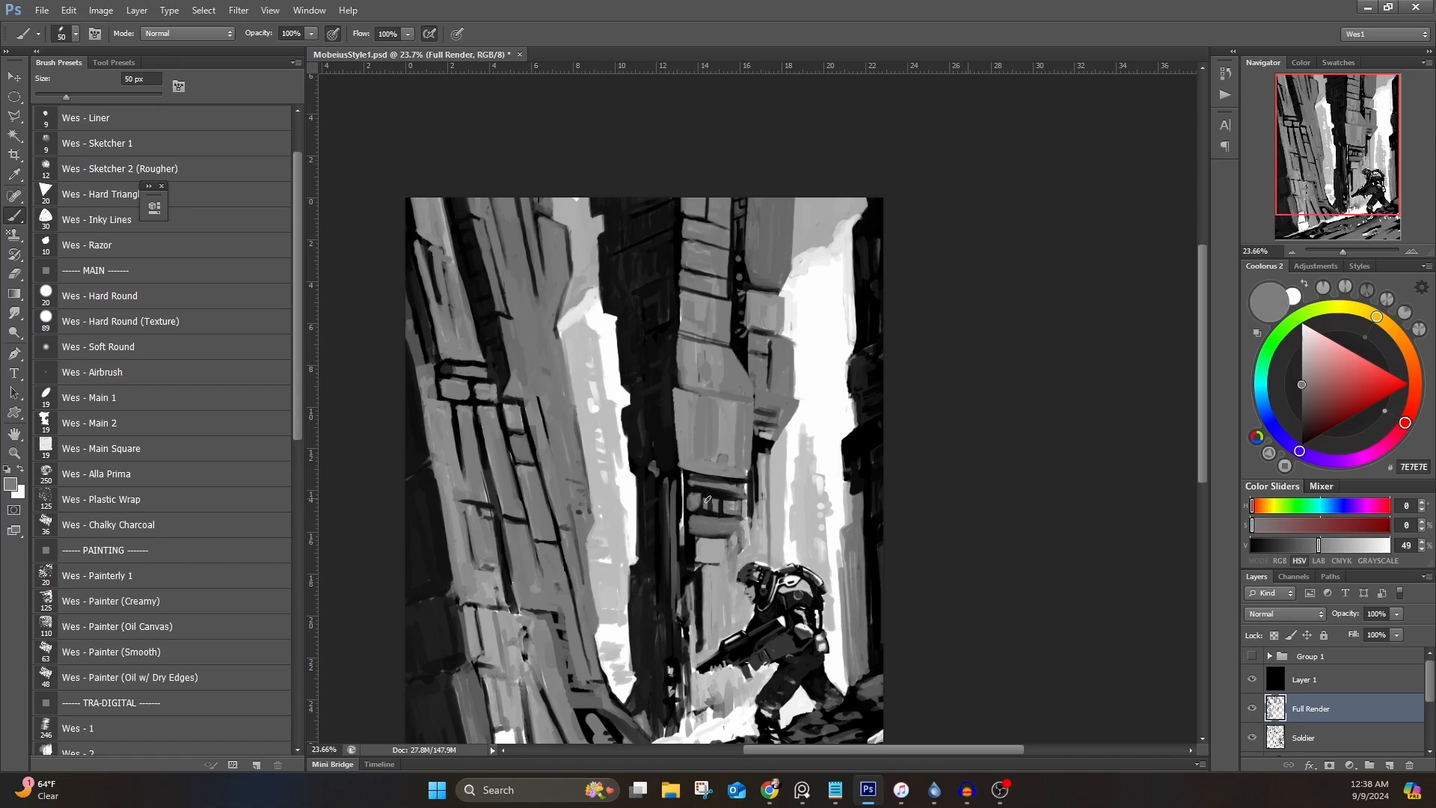
pyautogui.keyDown('alt'); pyautogui.click(720, 495); pyautogui.keyUp('alt')
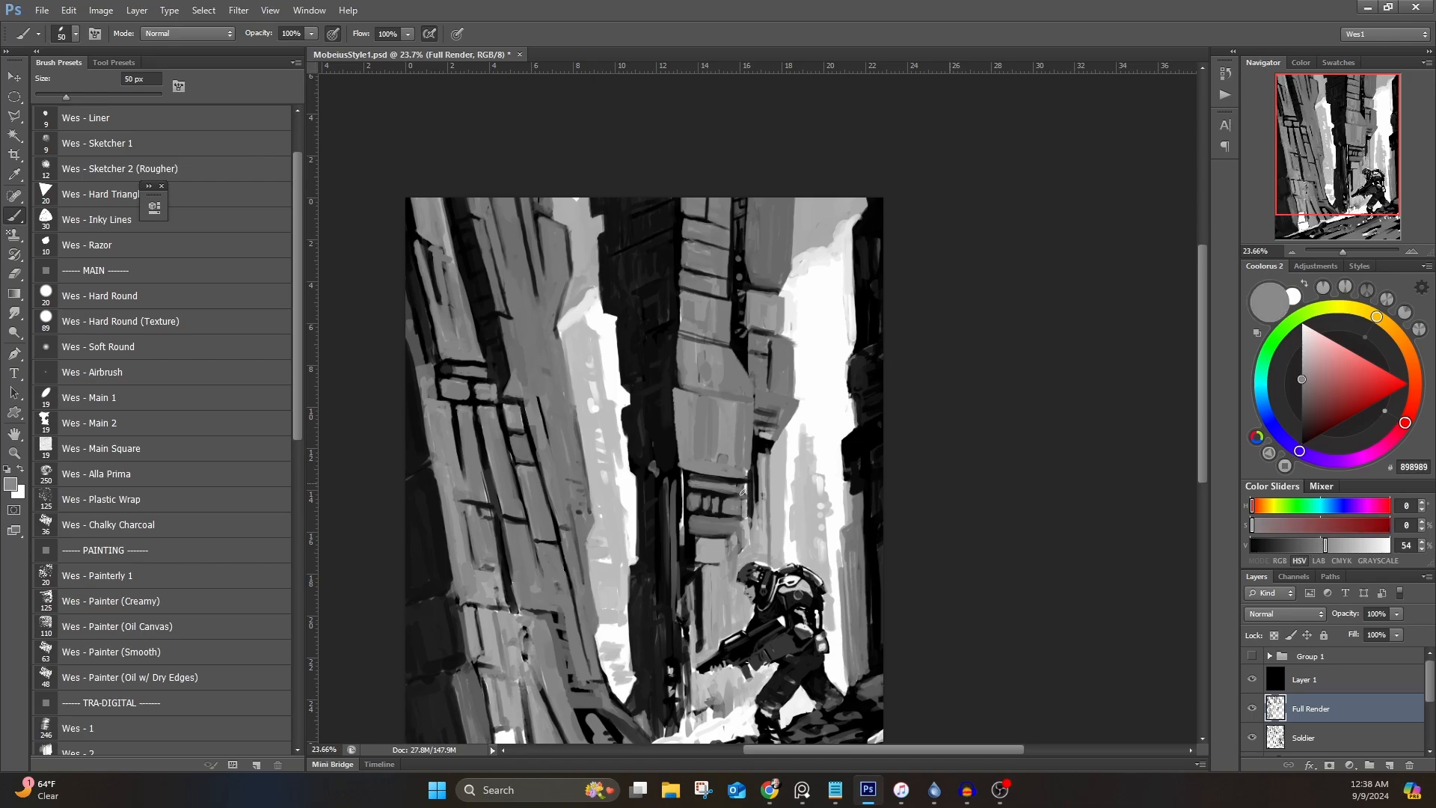
pyautogui.keyDown('alt'); pyautogui.click(751, 489); pyautogui.keyUp('alt')
pyautogui.moveTo(762, 552); pyautogui.dragTo(755, 462)
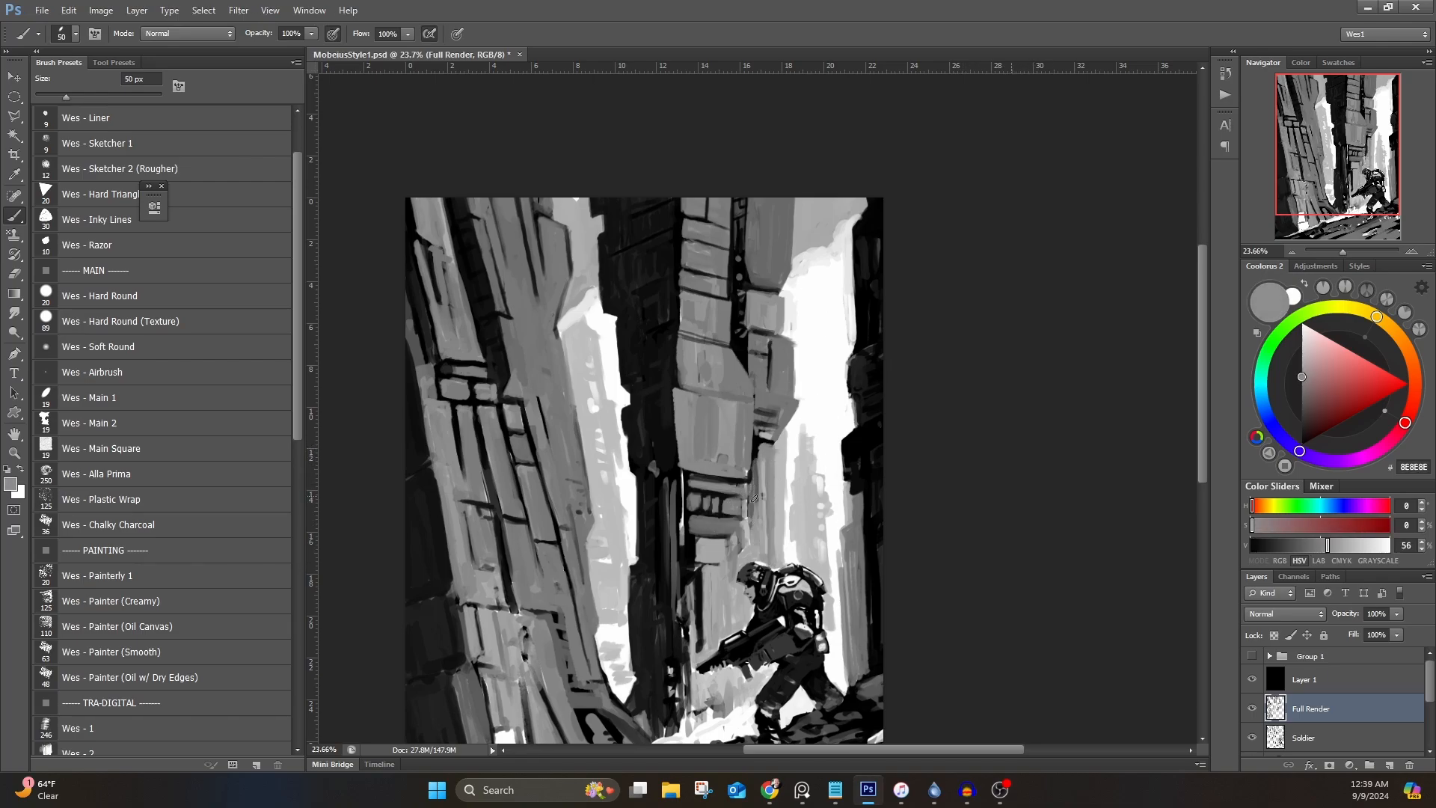
pyautogui.keyDown('alt'); pyautogui.click(748, 449); pyautogui.keyUp('alt')
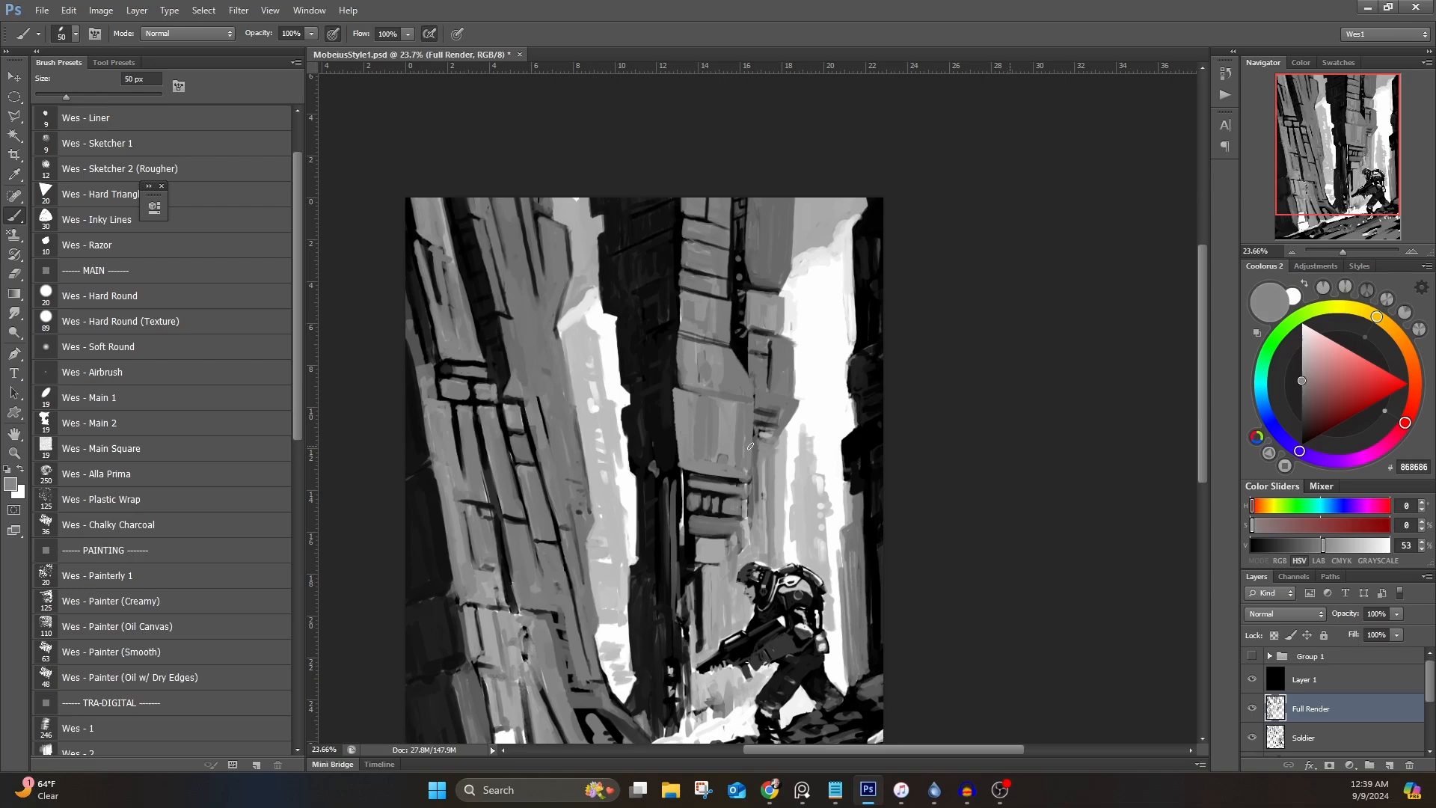
# Step: Refine the panels and dark seams just below the central tower's vents with sampled light and dark greys
pyautogui.keyDown('alt'); pyautogui.click(716, 479); pyautogui.keyUp('alt')
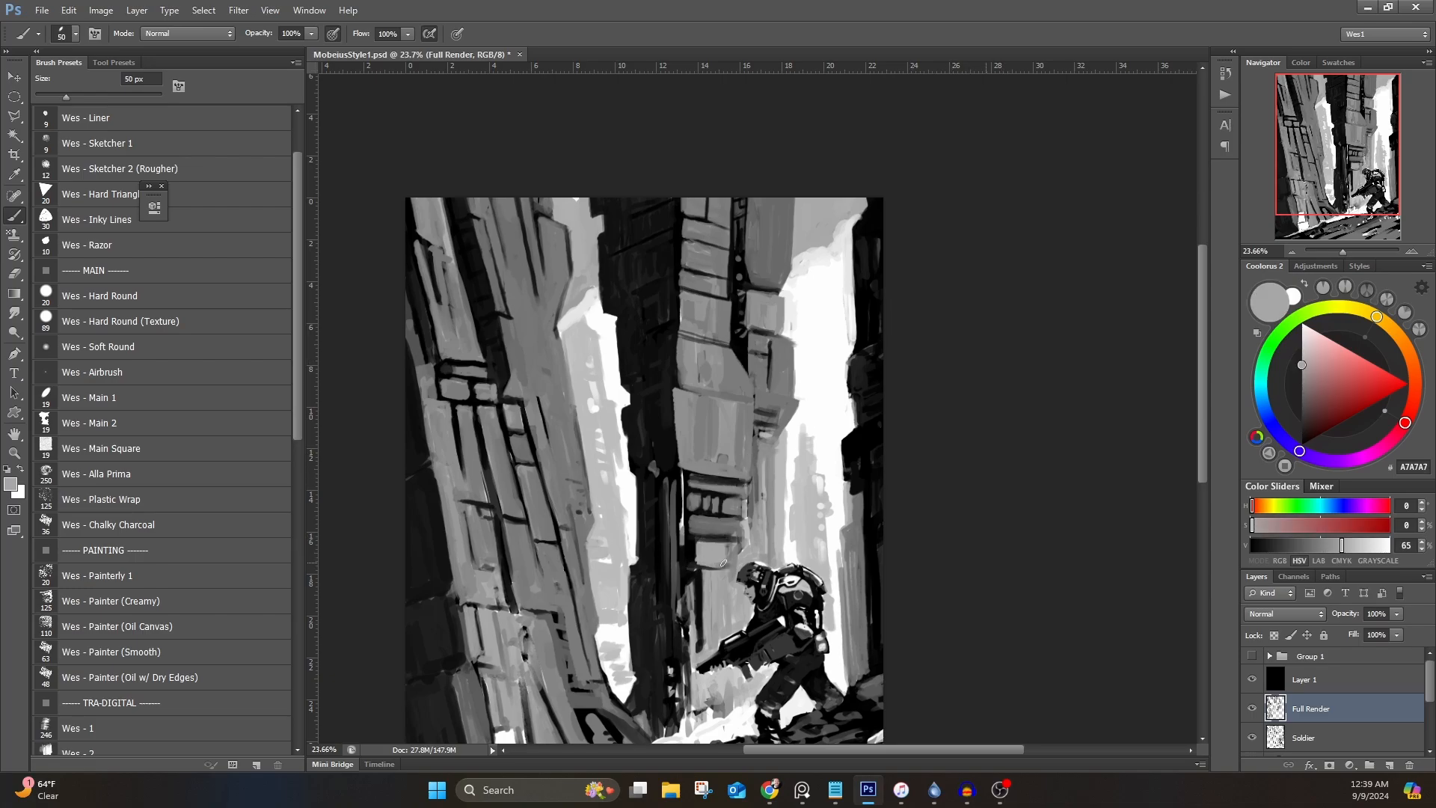
pyautogui.keyDown('alt'); pyautogui.click(734, 545); pyautogui.keyUp('alt')
pyautogui.keyDown('alt'); pyautogui.click(694, 533); pyautogui.keyUp('alt')
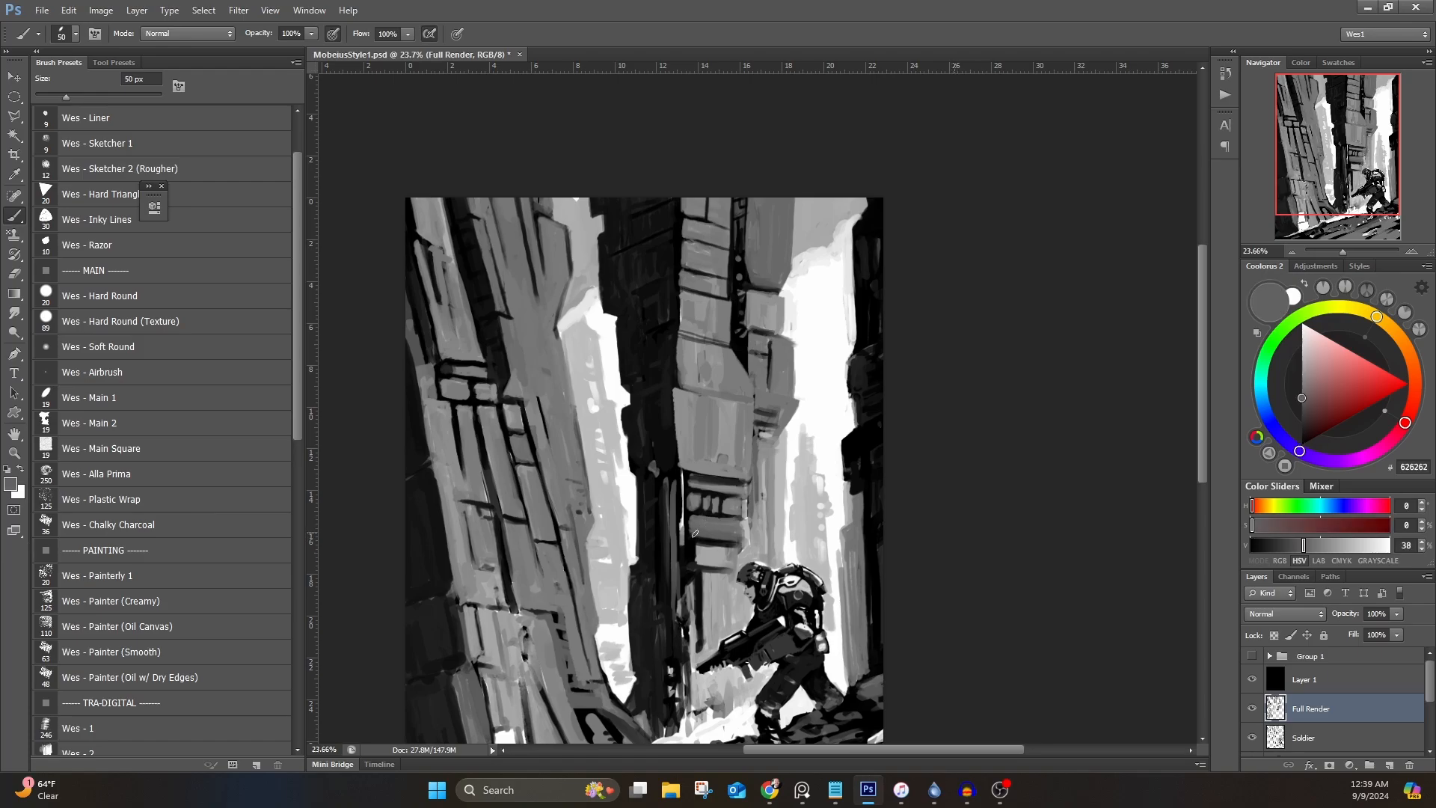
# Step: Create a new layer above Full Render, fill it with the white foreground color, and lower its opacity to 16%
pyautogui.moveTo(721, 397); pyautogui.dragTo(651, 404)
pyautogui.moveTo(696, 479); pyautogui.dragTo(709, 437)
pyautogui.click(1389, 765)
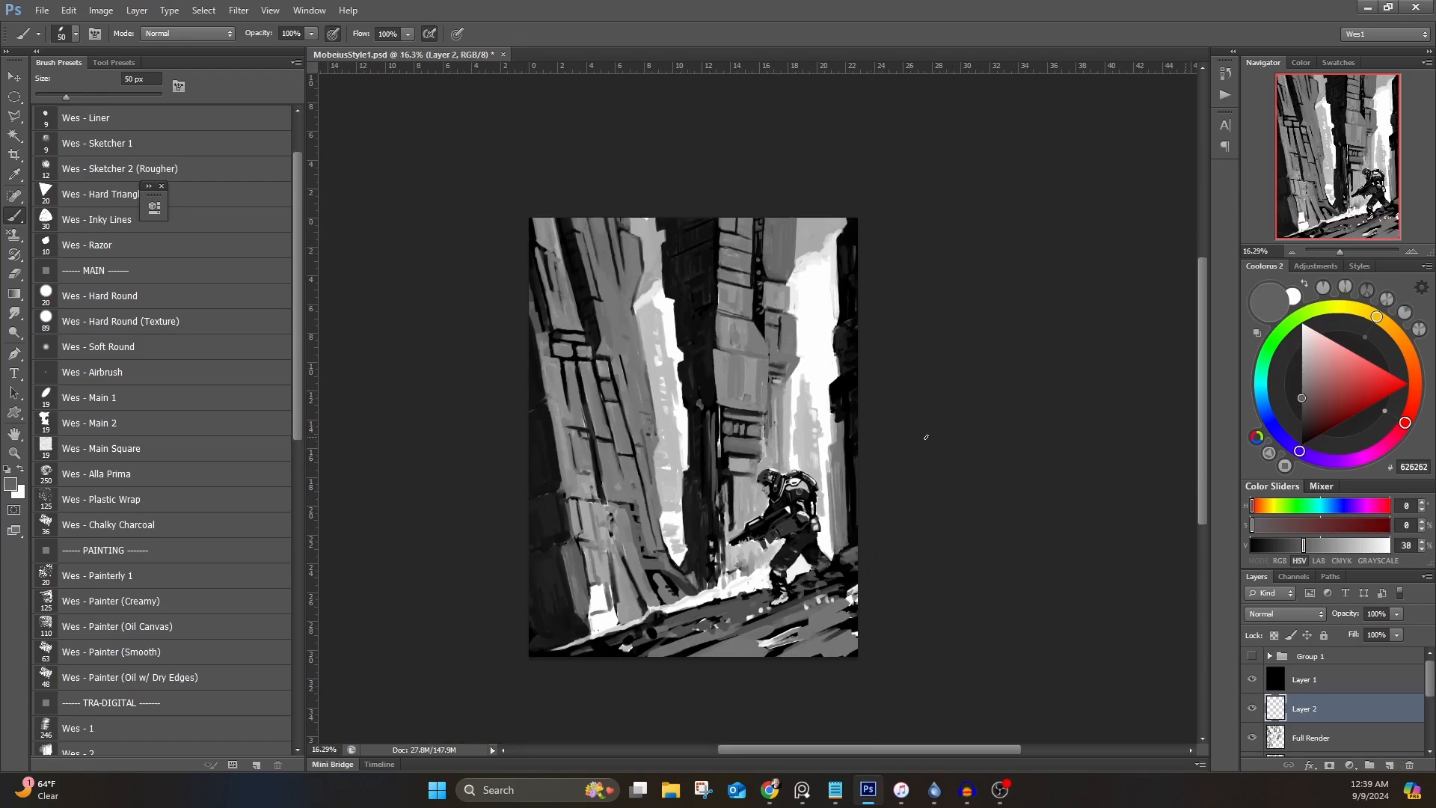
pyautogui.press('x')
pyautogui.click(68, 10)
pyautogui.click(82, 224)
pyautogui.click(744, 426)
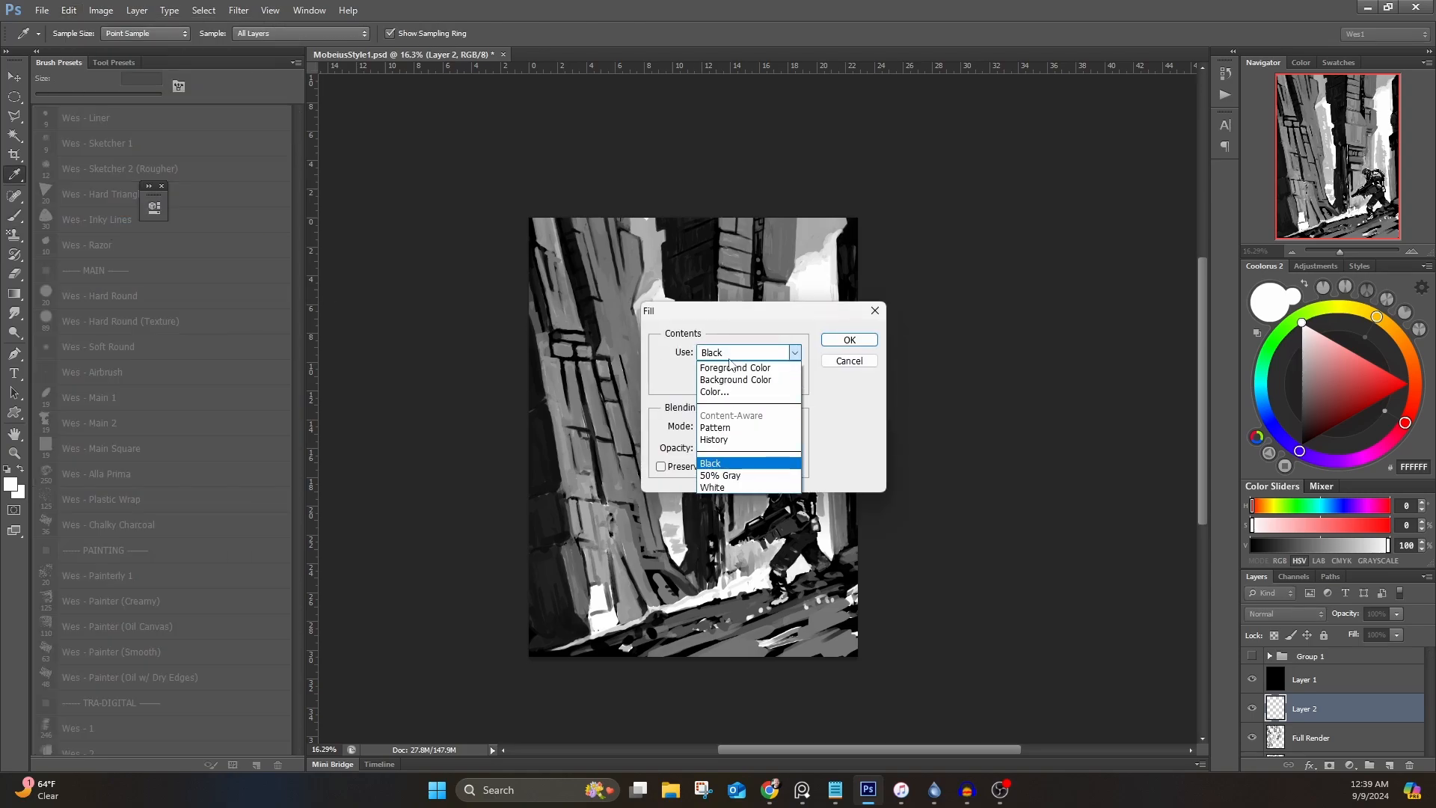
pyautogui.click(748, 366)
pyautogui.click(850, 346)
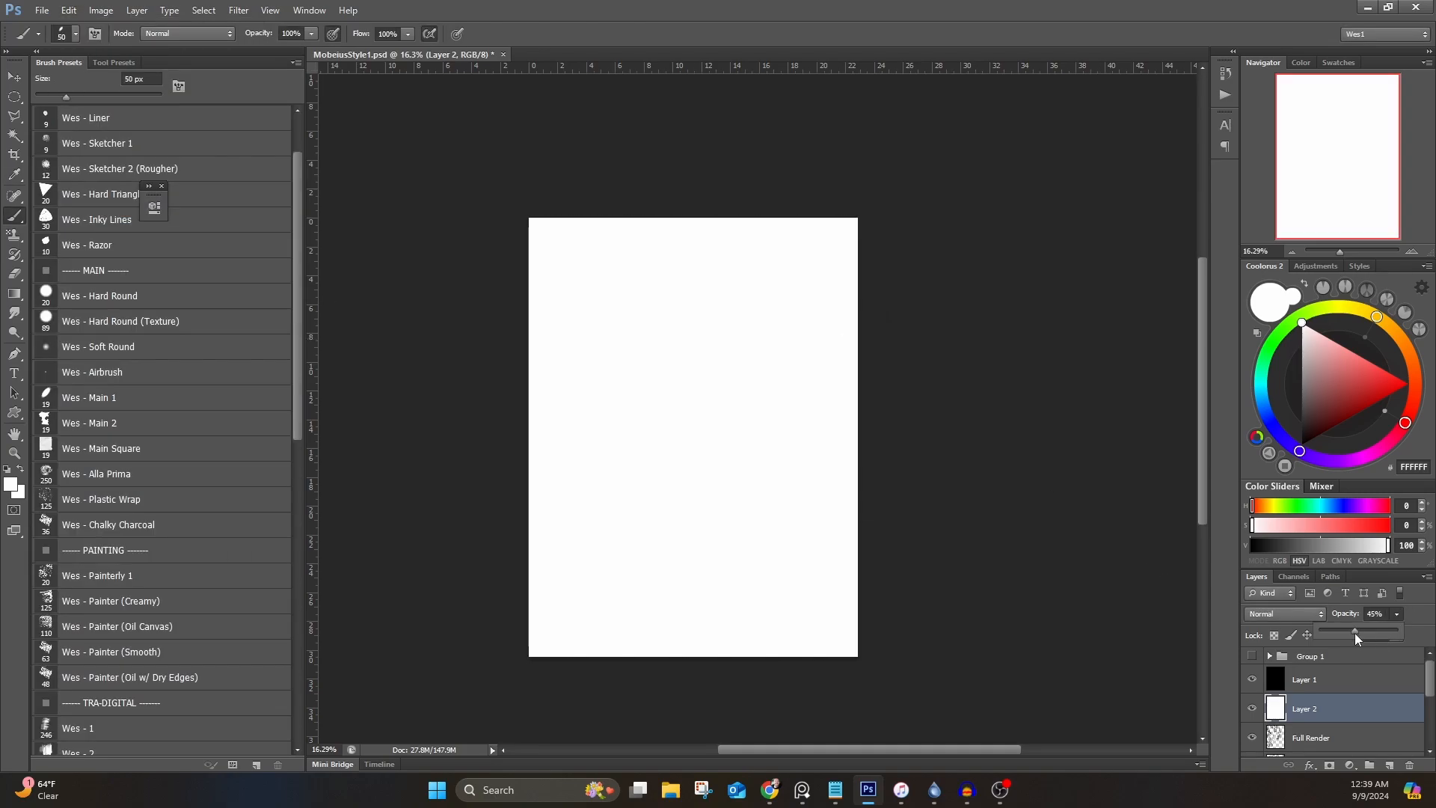
pyautogui.moveTo(1353, 632); pyautogui.dragTo(1331, 633)
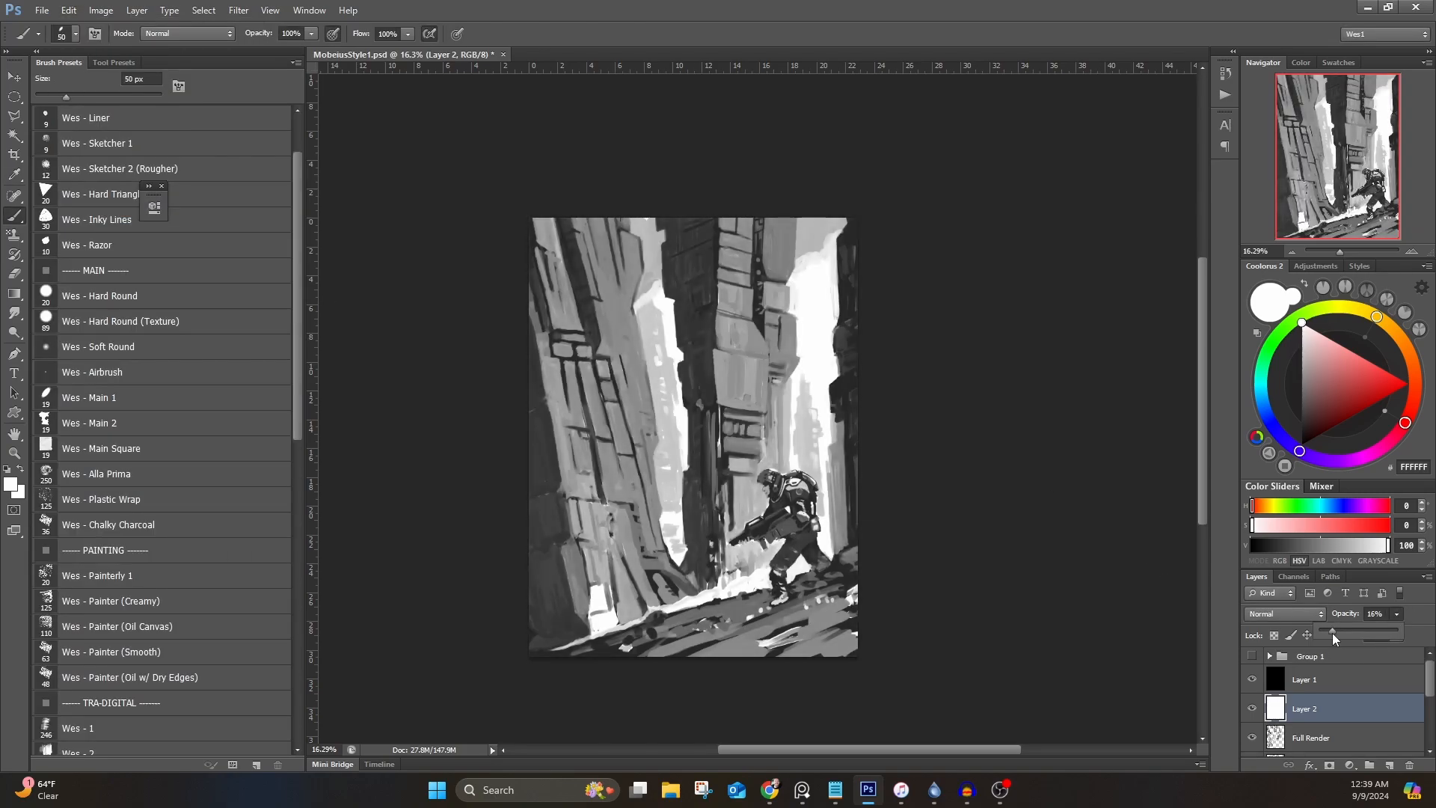
# Step: Add a layer mask to Layer 2 and paint black on it over the soldier's body, rifle and legs to remove the haze
pyautogui.click(1327, 766)
pyautogui.press('x')
pyautogui.scroll(3, 794, 416)
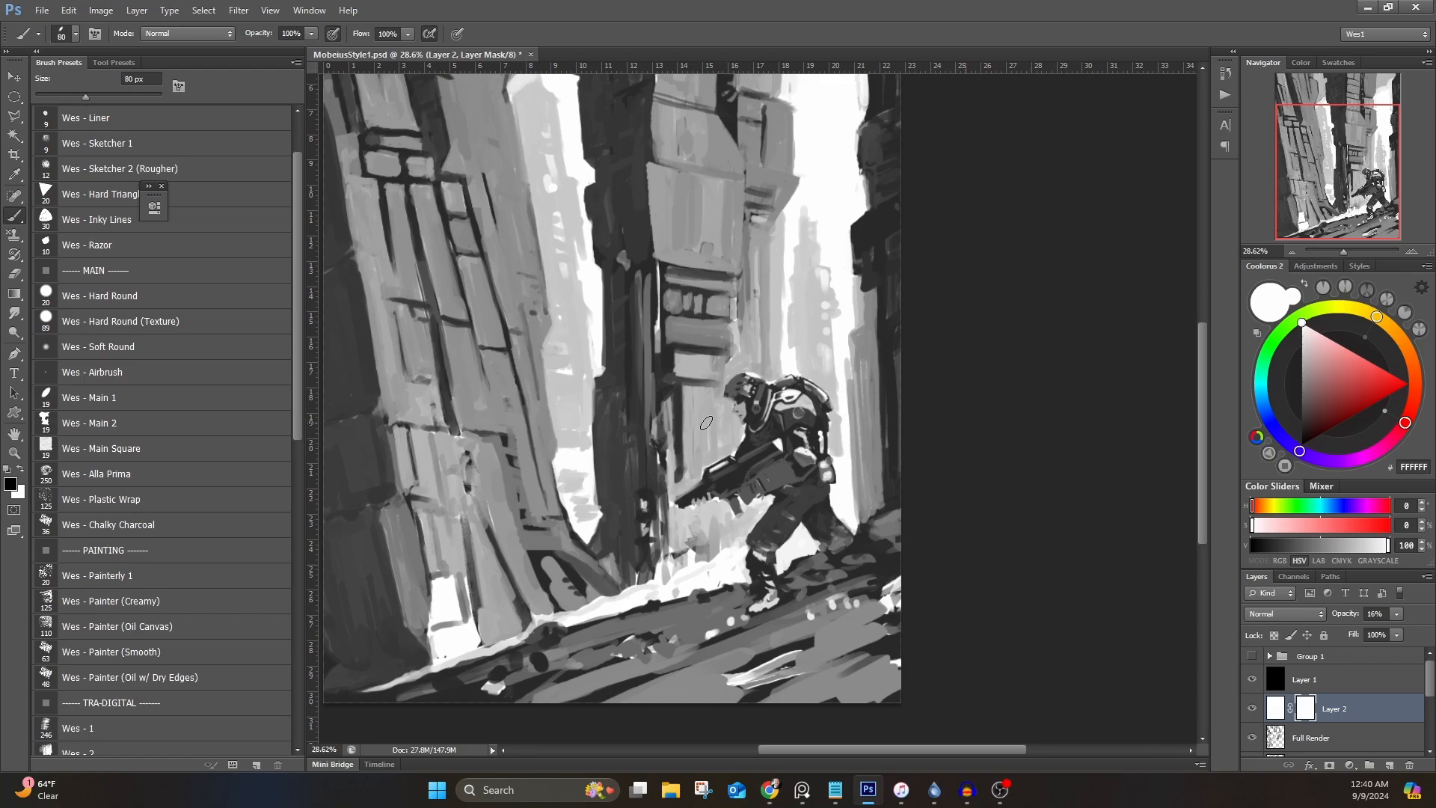
pyautogui.moveTo(757, 422)
pyautogui.mouseDown()
pyautogui.moveTo(735, 387)
pyautogui.moveTo(797, 401)
pyautogui.moveTo(789, 380)
pyautogui.moveTo(810, 411)
pyautogui.moveTo(791, 393)
pyautogui.moveTo(783, 468)
pyautogui.moveTo(758, 435)
pyautogui.moveTo(718, 484)
pyautogui.mouseUp()
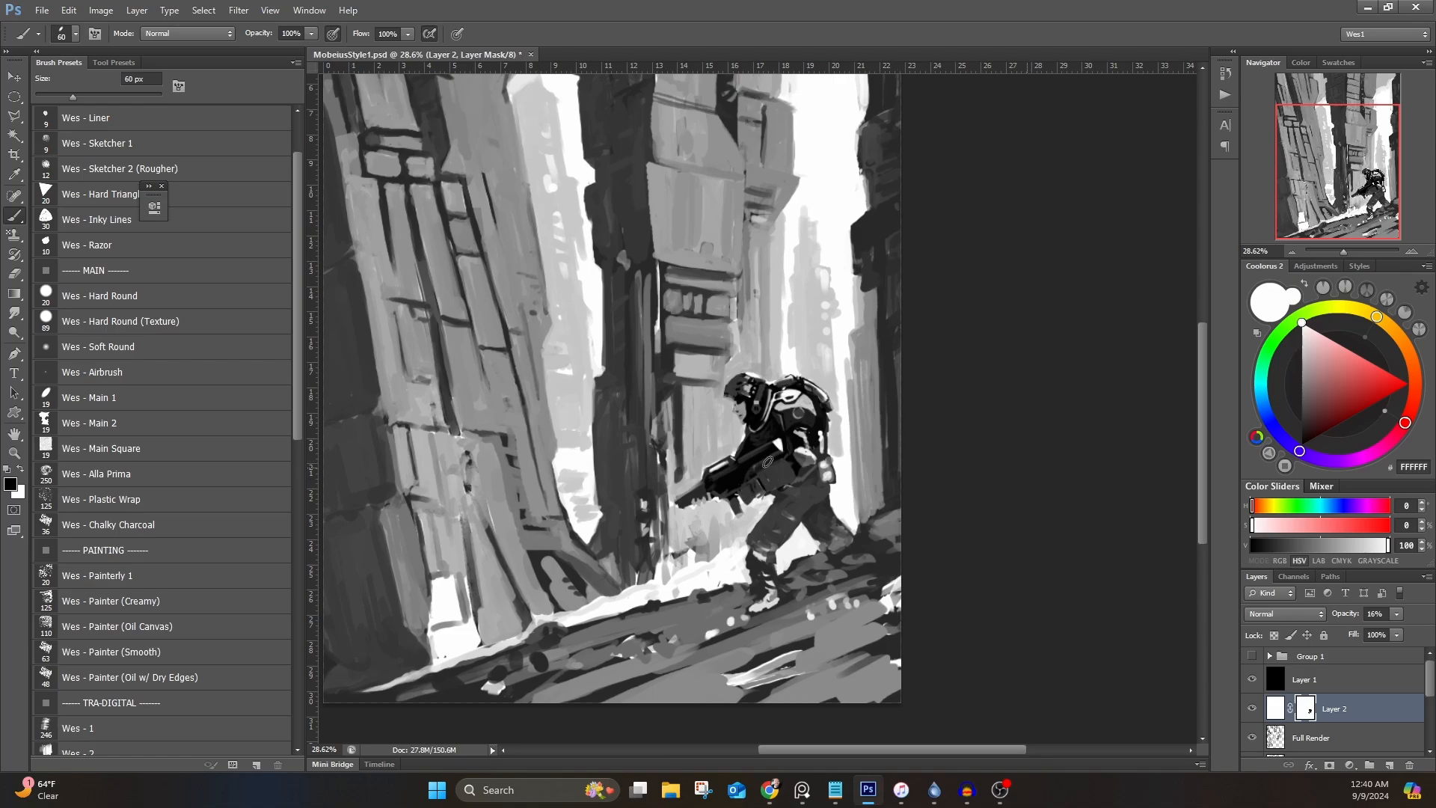
pyautogui.moveTo(805, 452)
pyautogui.mouseDown()
pyautogui.moveTo(842, 544)
pyautogui.moveTo(770, 508)
pyautogui.moveTo(757, 598)
pyautogui.moveTo(795, 517)
pyautogui.mouseUp()
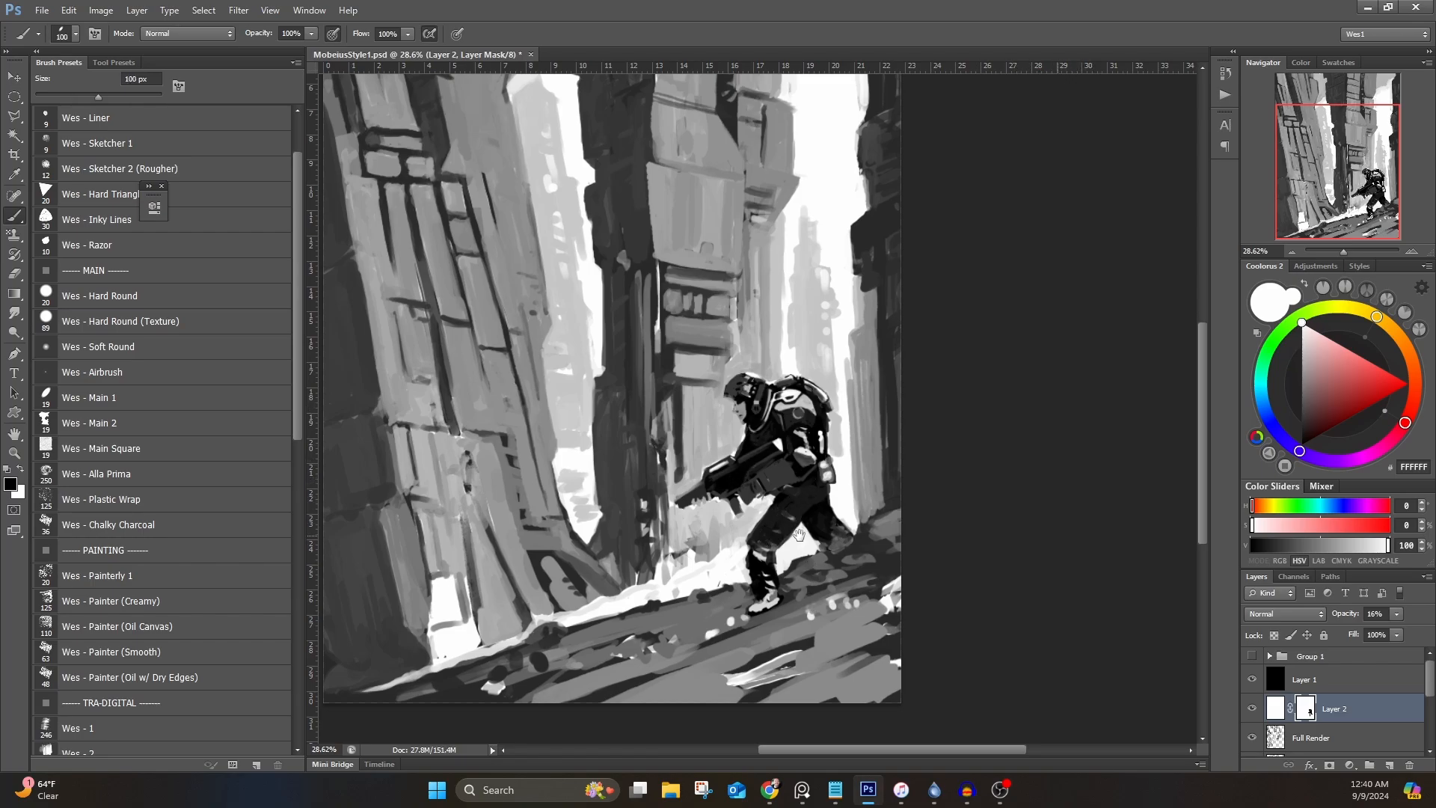
# Step: Mask the white haze off the whole foreground slope with black strokes using a 100 px brush
pyautogui.moveTo(799, 534); pyautogui.dragTo(885, 448)
pyautogui.moveTo(831, 505)
pyautogui.mouseDown()
pyautogui.moveTo(419, 631)
pyautogui.moveTo(784, 541)
pyautogui.mouseUp()
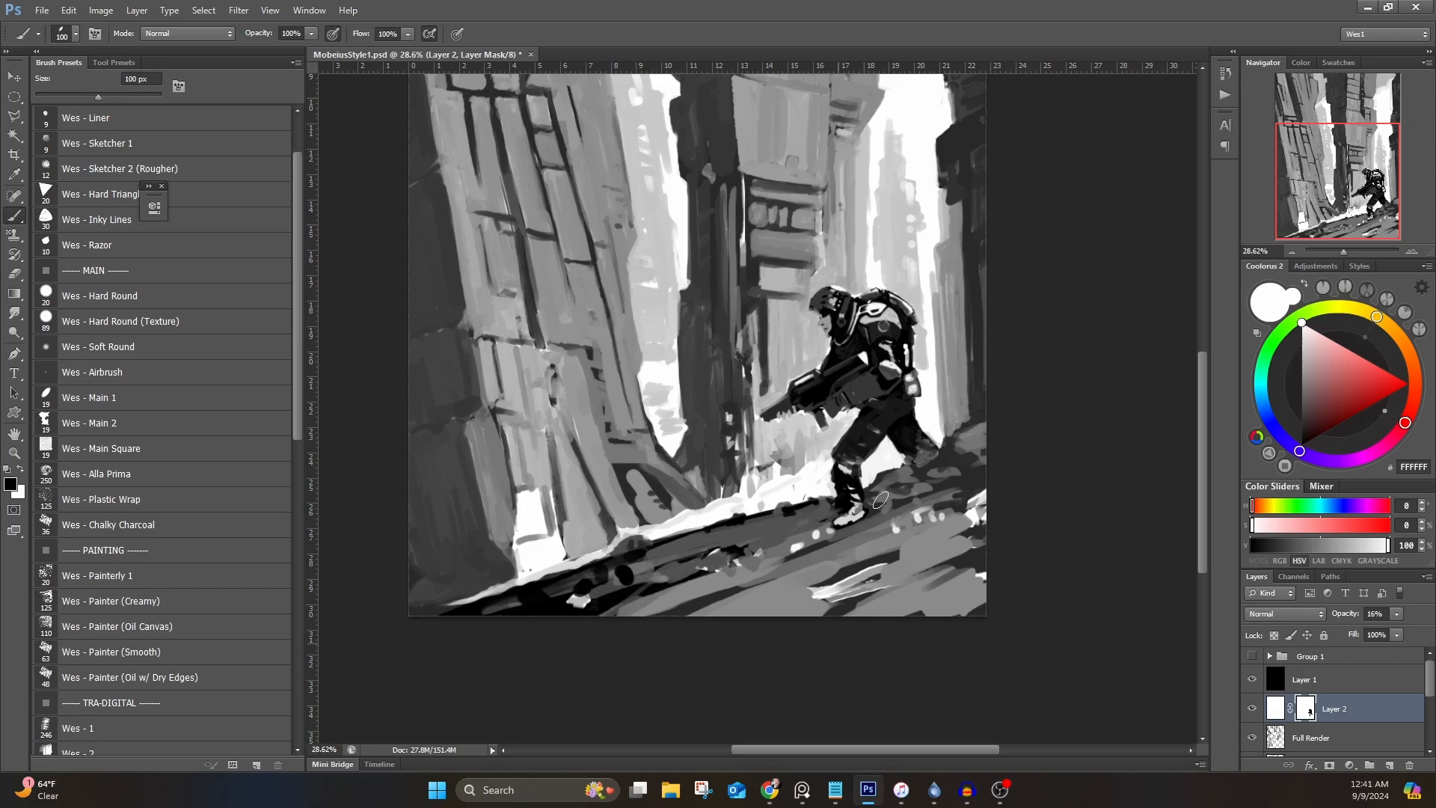
pyautogui.moveTo(881, 500)
pyautogui.mouseDown()
pyautogui.moveTo(932, 506)
pyautogui.moveTo(810, 574)
pyautogui.moveTo(752, 642)
pyautogui.moveTo(946, 587)
pyautogui.moveTo(1003, 605)
pyautogui.mouseUp()
pyautogui.moveTo(925, 500)
pyautogui.mouseDown()
pyautogui.moveTo(996, 456)
pyautogui.moveTo(877, 490)
pyautogui.moveTo(976, 423)
pyautogui.mouseUp()
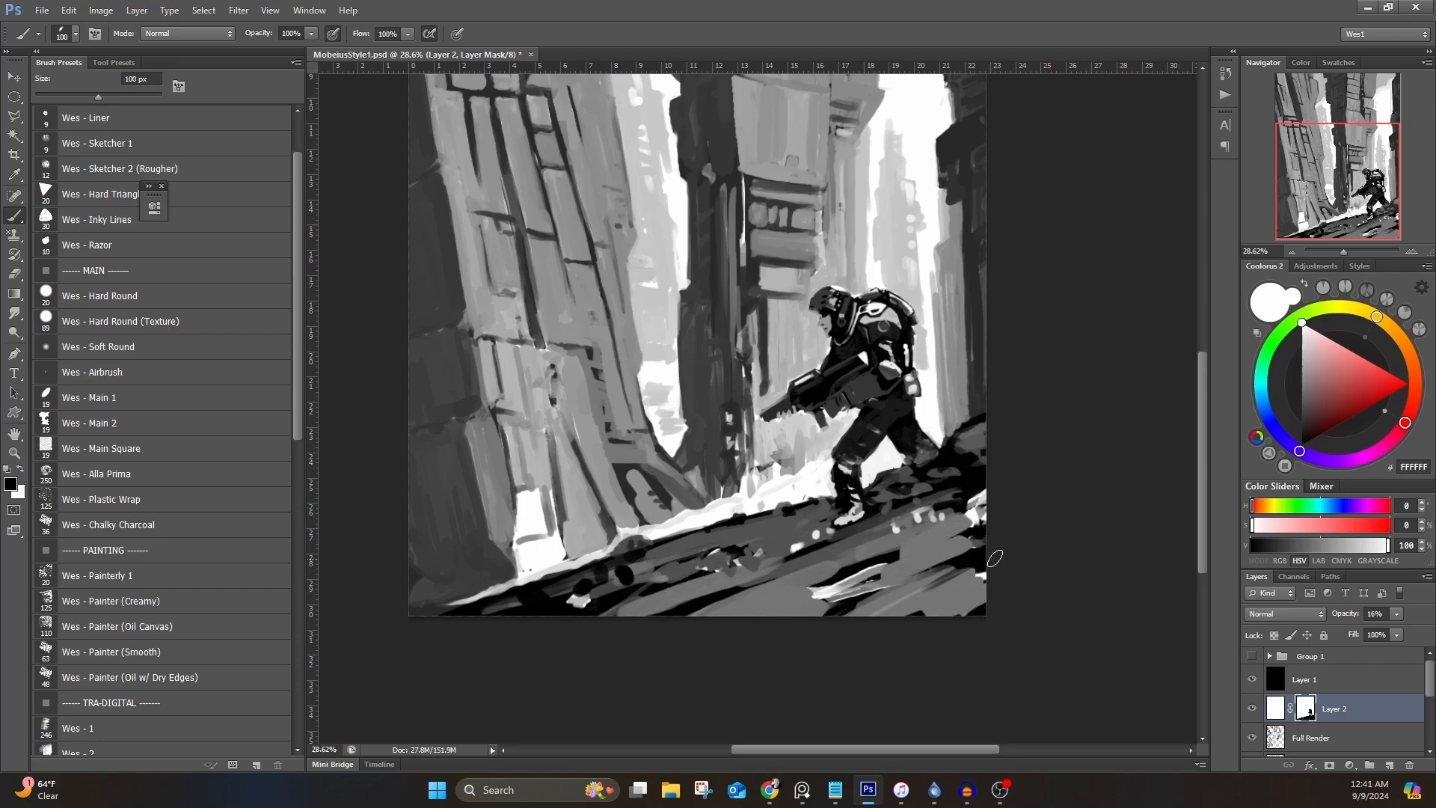
pyautogui.moveTo(458, 614); pyautogui.dragTo(414, 635)
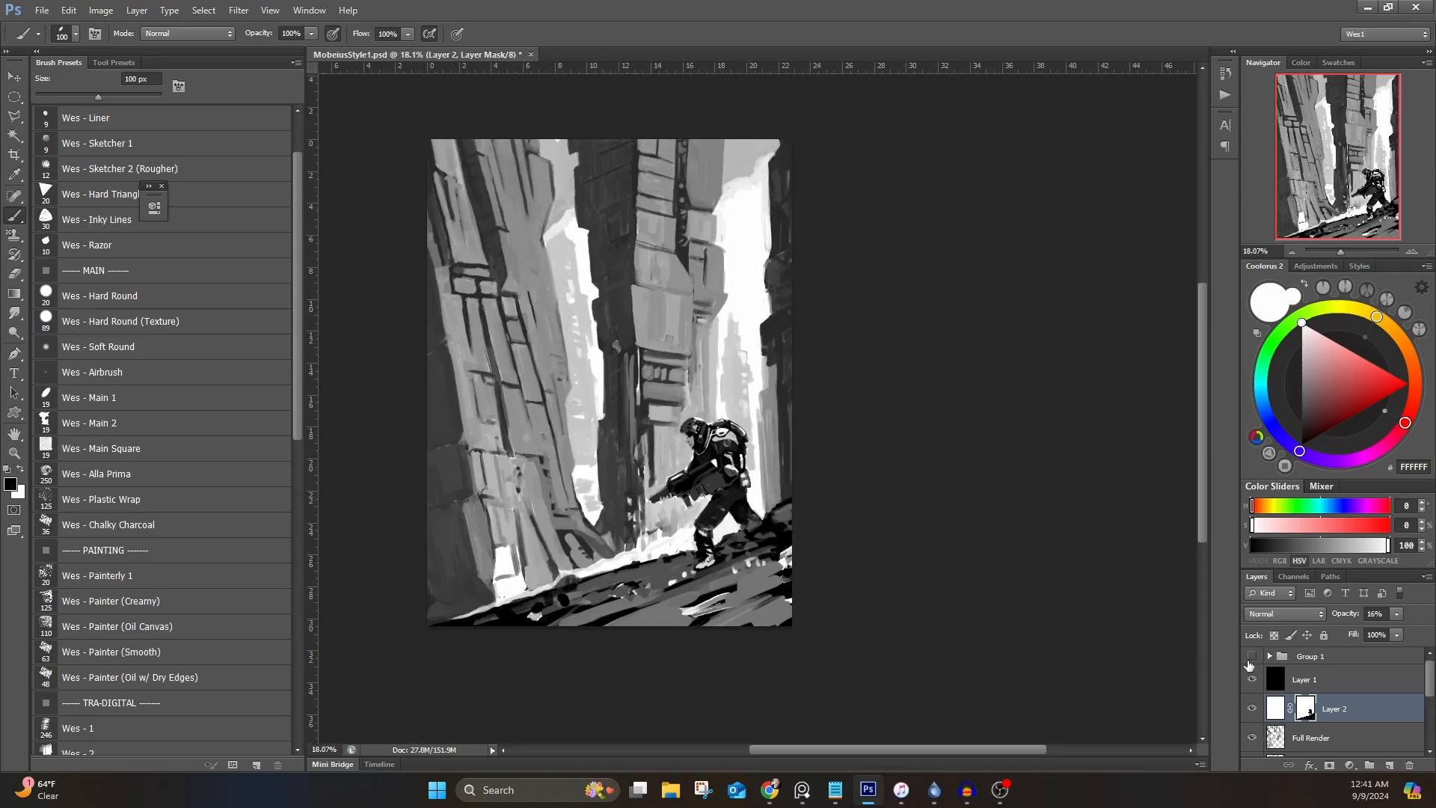
pyautogui.moveTo(577, 155); pyautogui.dragTo(722, 228)
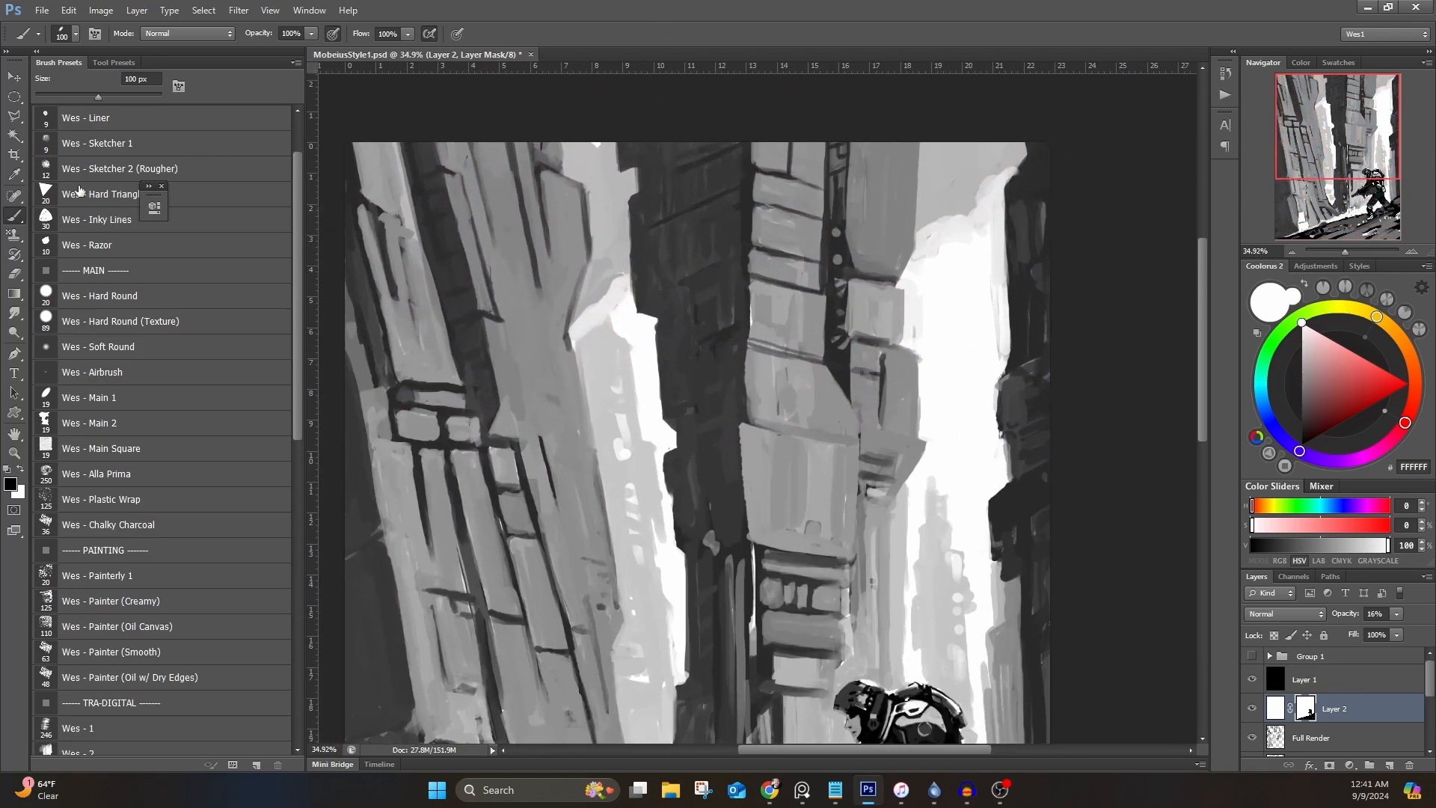
# Step: Add the white text "08" in the BN Machine font on the dark building beside the central tower
pyautogui.click(18, 371)
pyautogui.click(159, 38)
pyautogui.scroll(-2, 243, 256)
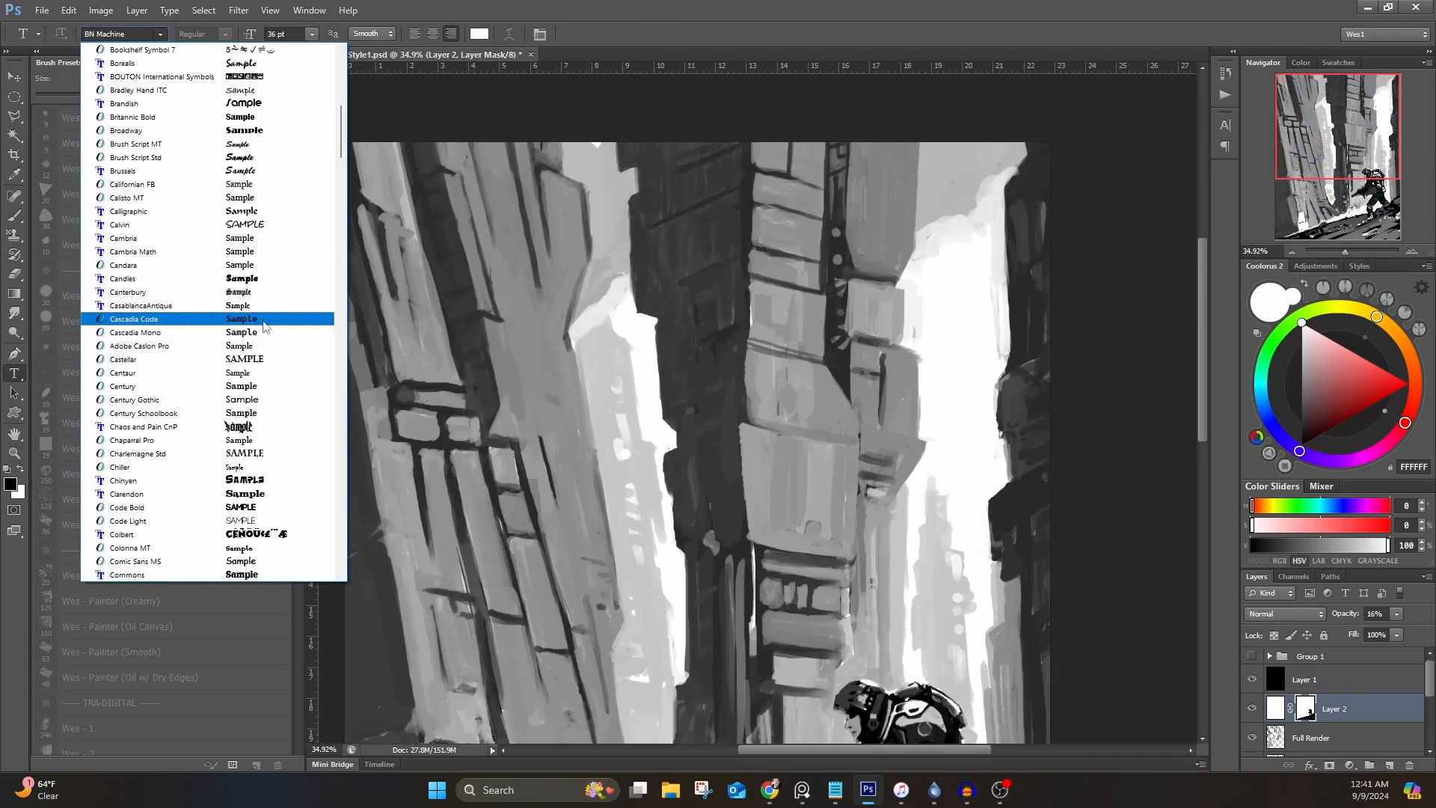
pyautogui.click(425, 9)
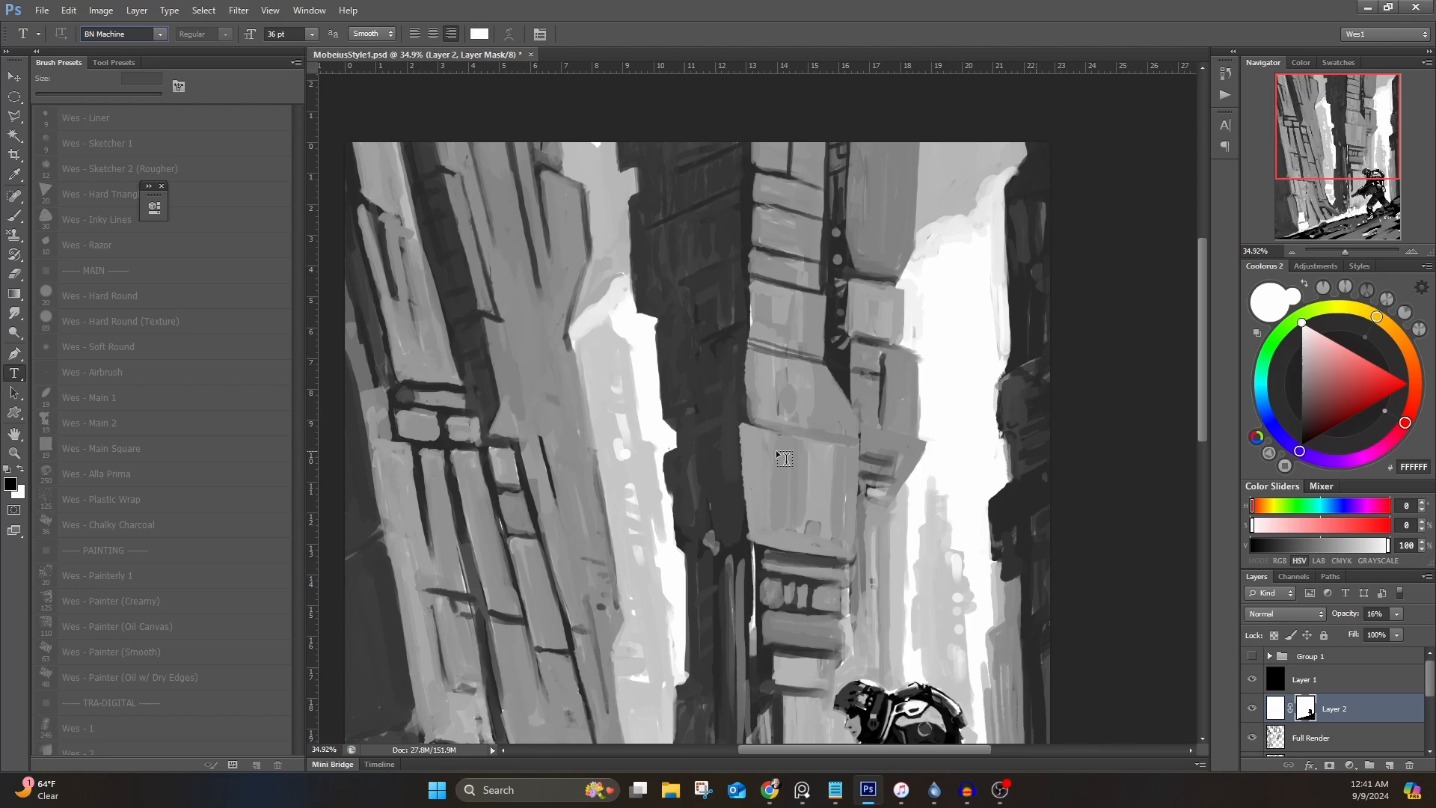
pyautogui.click(716, 379)
pyautogui.write('08')
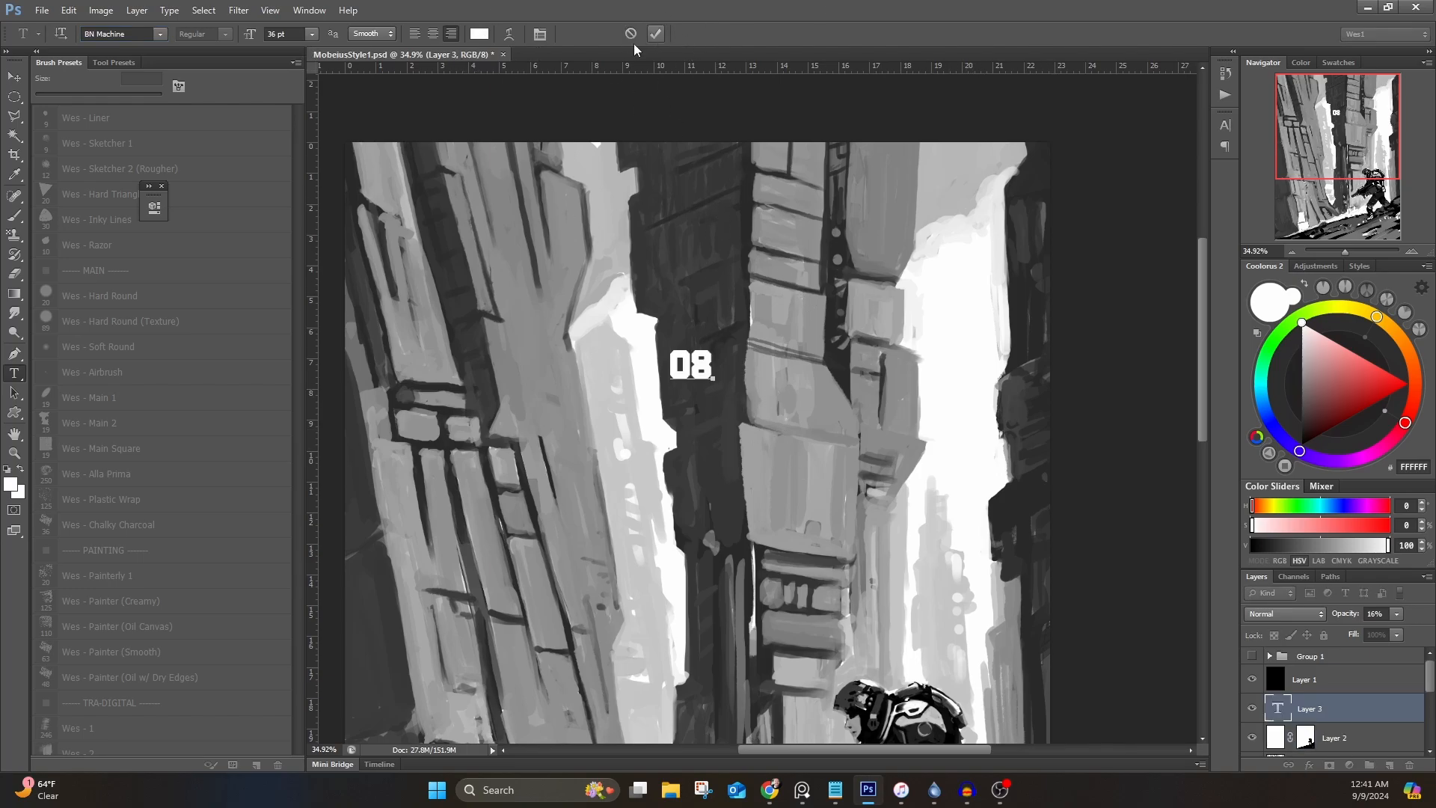
# Step: Set the 08 text's font size to 72 pt
pyautogui.moveTo(658, 364); pyautogui.dragTo(719, 367)
pyautogui.click(311, 33)
pyautogui.click(303, 255)
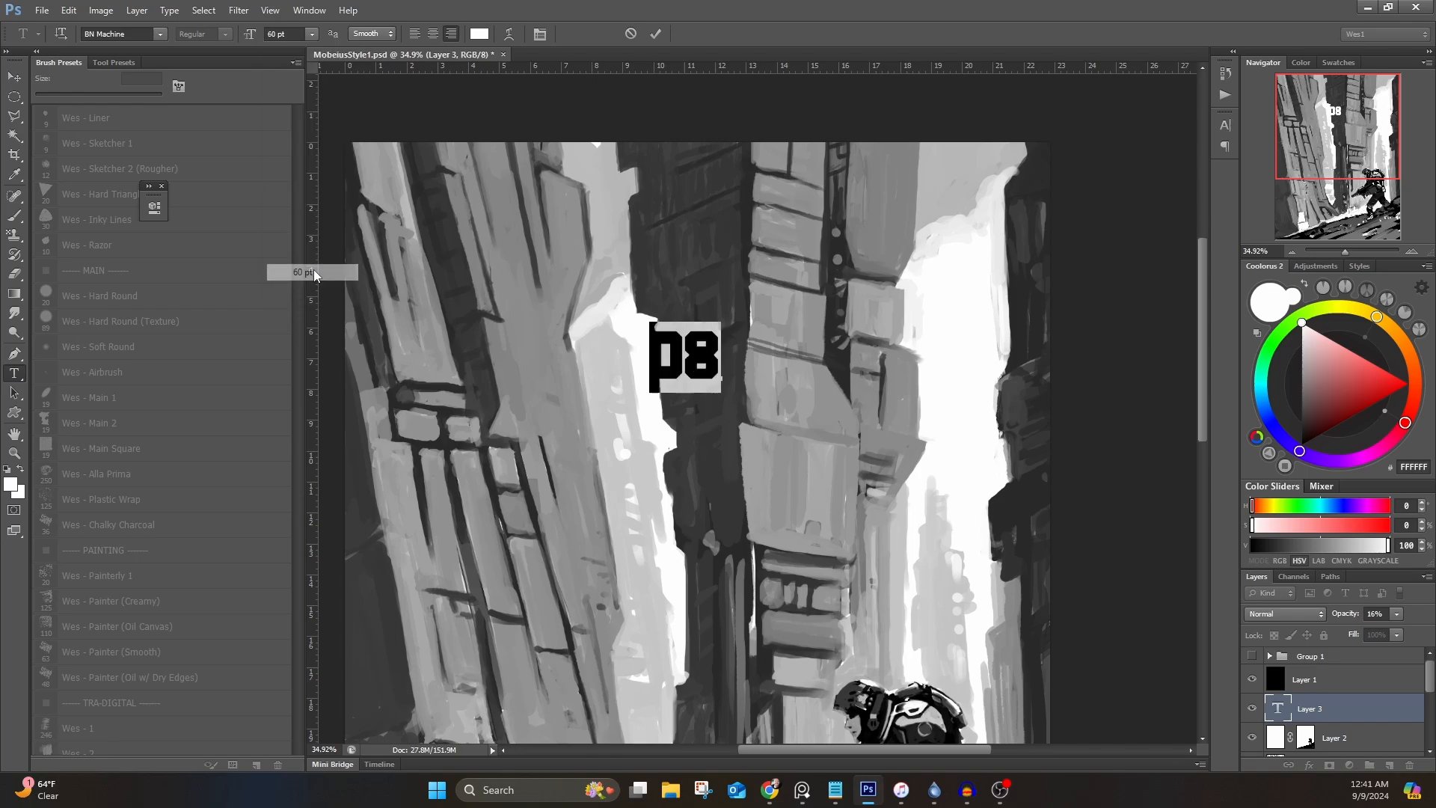
pyautogui.click(311, 33)
pyautogui.click(303, 288)
pyautogui.click(655, 34)
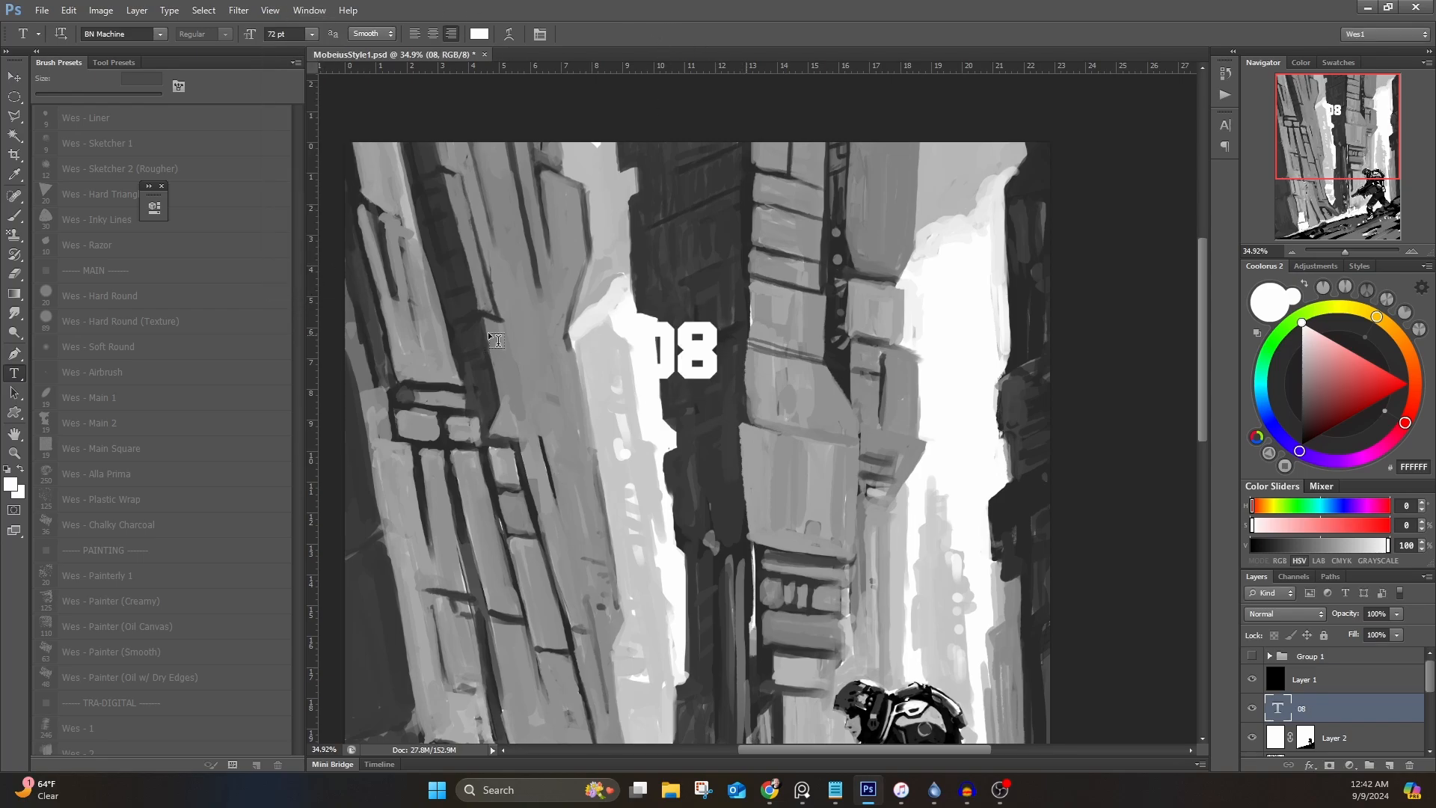
# Step: Scale the 08 text to about 140%, place it on the central tower's blank panel, and rasterize it
pyautogui.hotkey('ctrl', 't')
pyautogui.moveTo(720, 311); pyautogui.dragTo(826, 481)
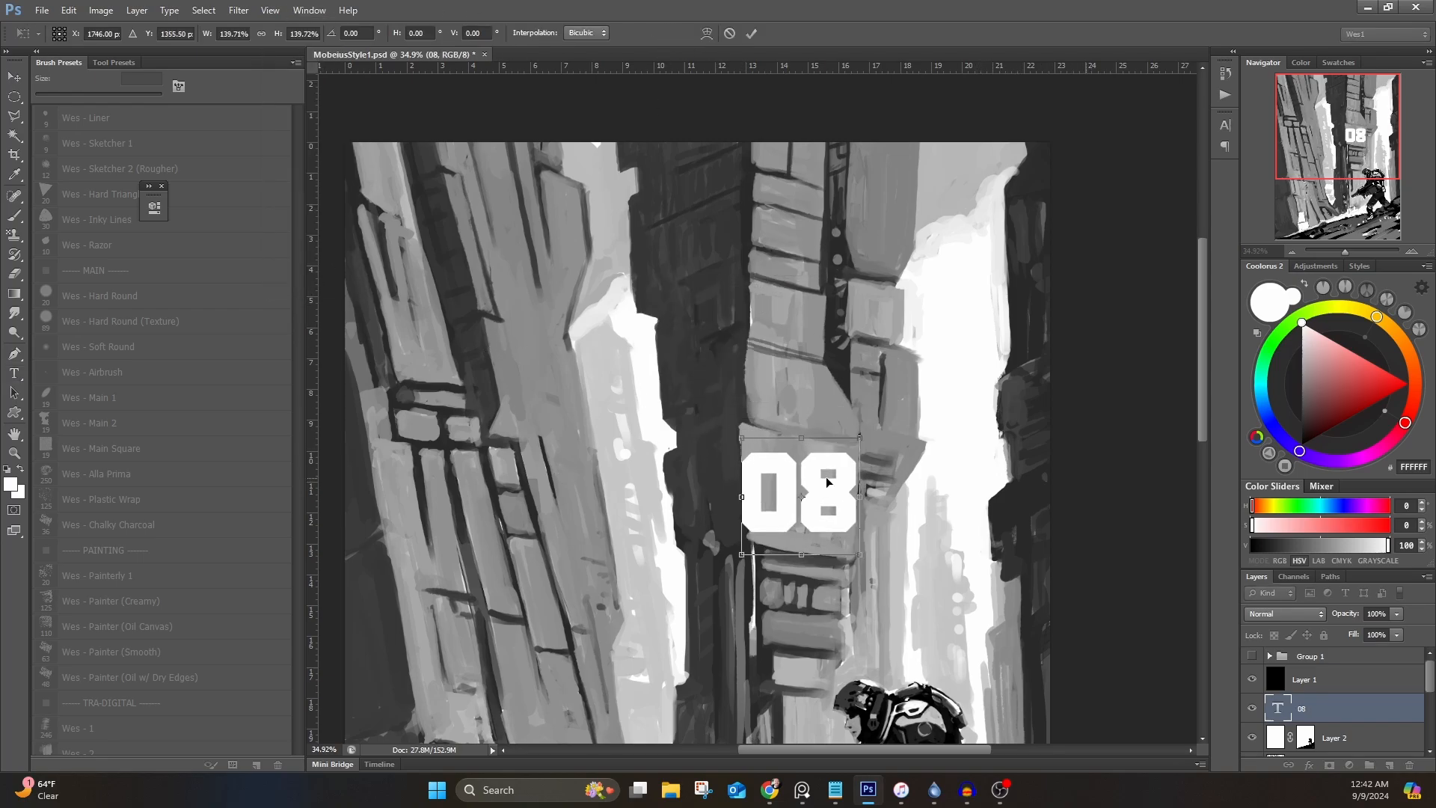
pyautogui.click(751, 33)
pyautogui.rightClick(1316, 716)
pyautogui.click(1316, 275)
# Step: Distort and slightly rotate the 08 graphic to fit inside the slanted panel and match its perspective
pyautogui.hotkey('ctrl', 't')
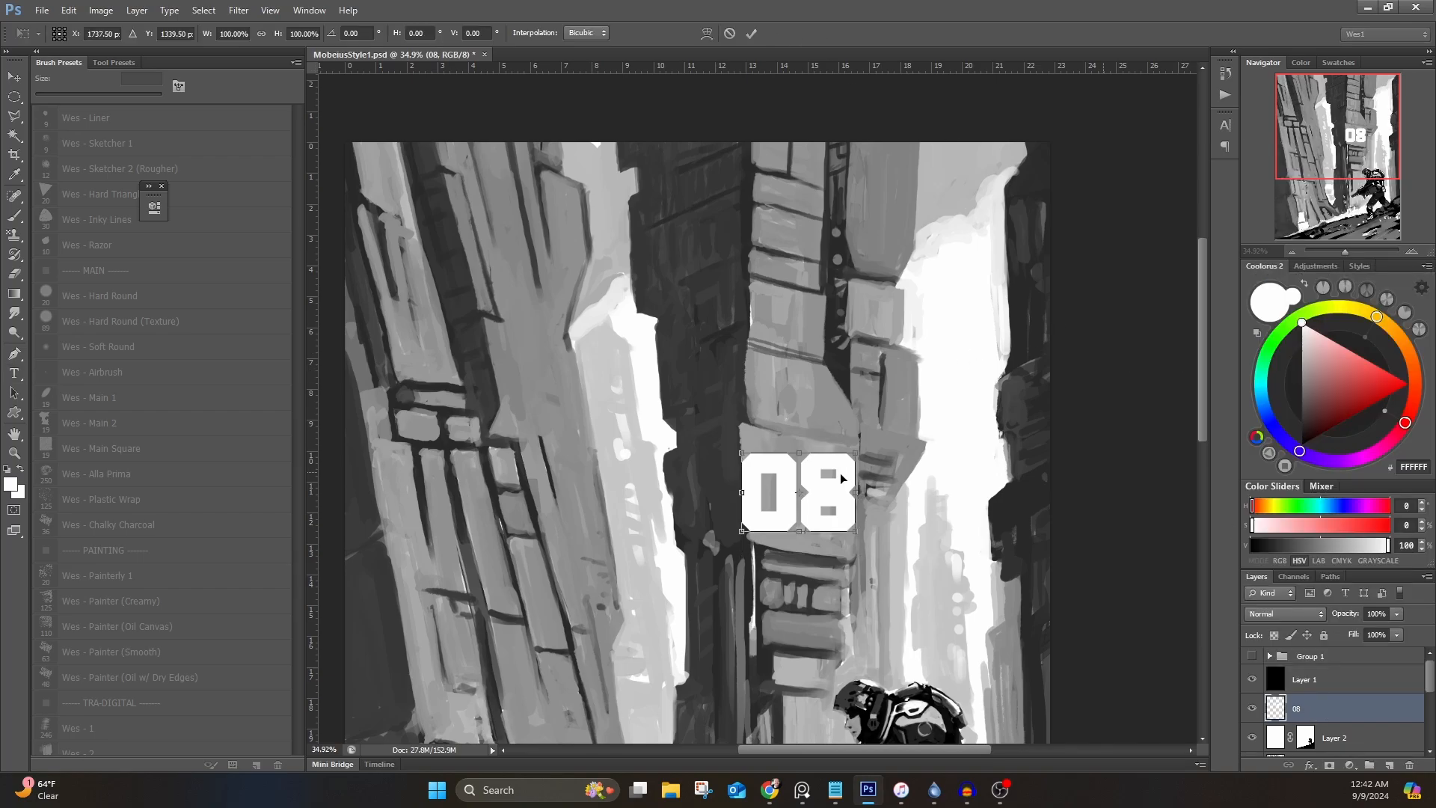
pyautogui.moveTo(743, 452); pyautogui.dragTo(744, 433)
pyautogui.moveTo(855, 453); pyautogui.dragTo(854, 462)
pyautogui.moveTo(856, 532); pyautogui.dragTo(855, 552)
pyautogui.moveTo(746, 532); pyautogui.dragTo(760, 523)
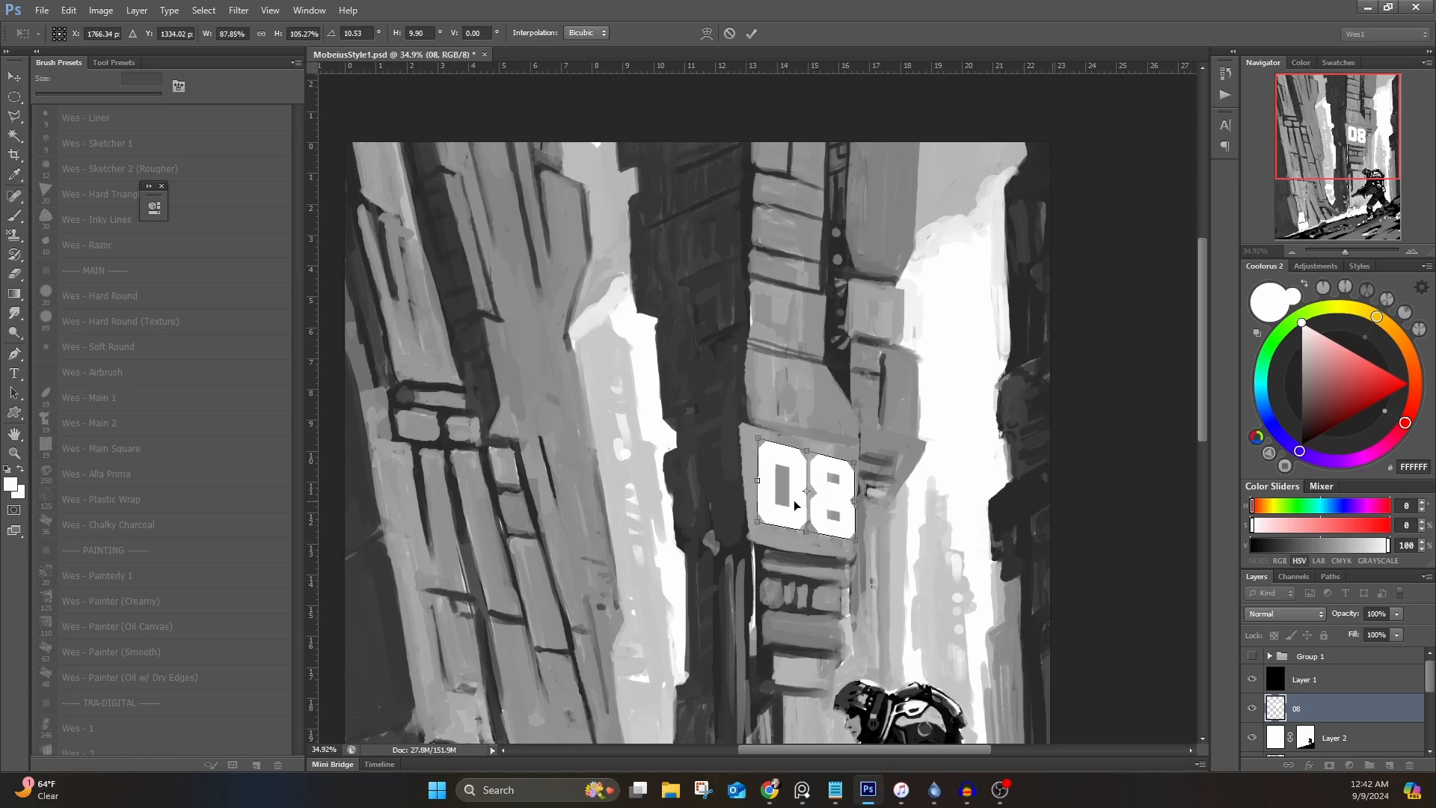
pyautogui.moveTo(830, 487); pyautogui.dragTo(824, 490)
pyautogui.moveTo(875, 448); pyautogui.dragTo(870, 446)
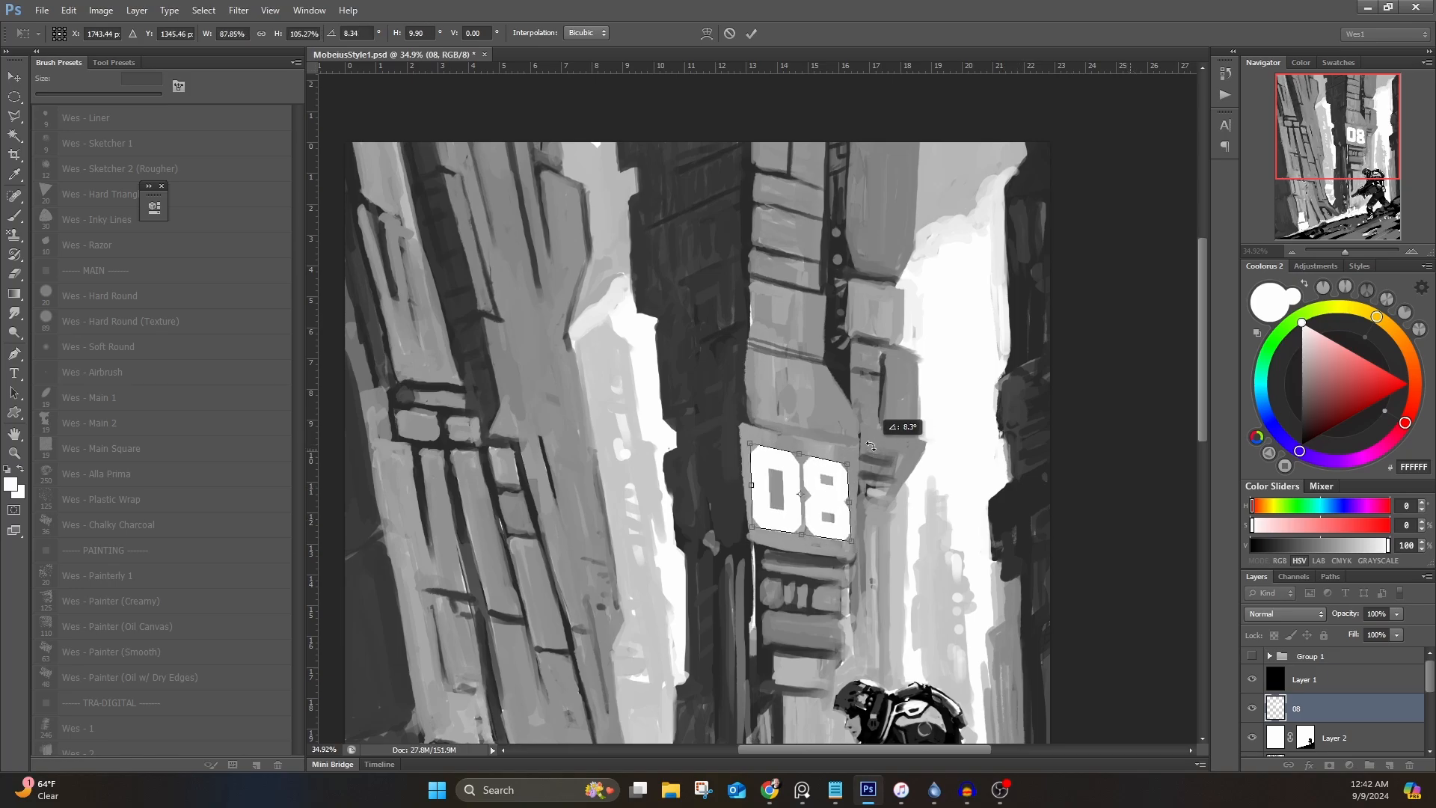
pyautogui.moveTo(851, 541); pyautogui.dragTo(851, 539)
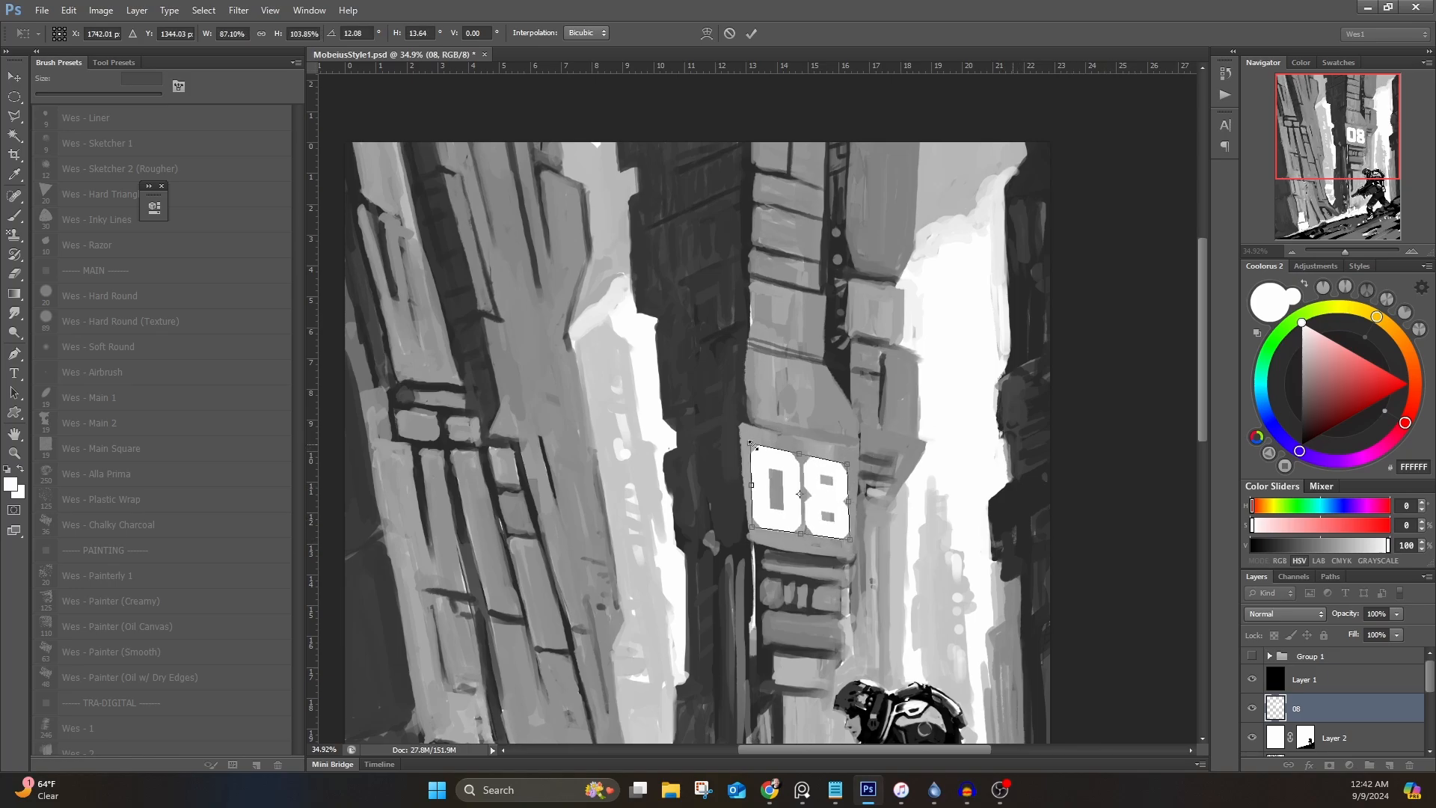
pyautogui.click(751, 33)
# Step: Add a layer mask to the 08 layer and wear down the digits in black with the Wes - Canvas (Old Stamp) brush at 400 px
pyautogui.scroll(-3, 905, 376)
pyautogui.scroll(2, 904, 375)
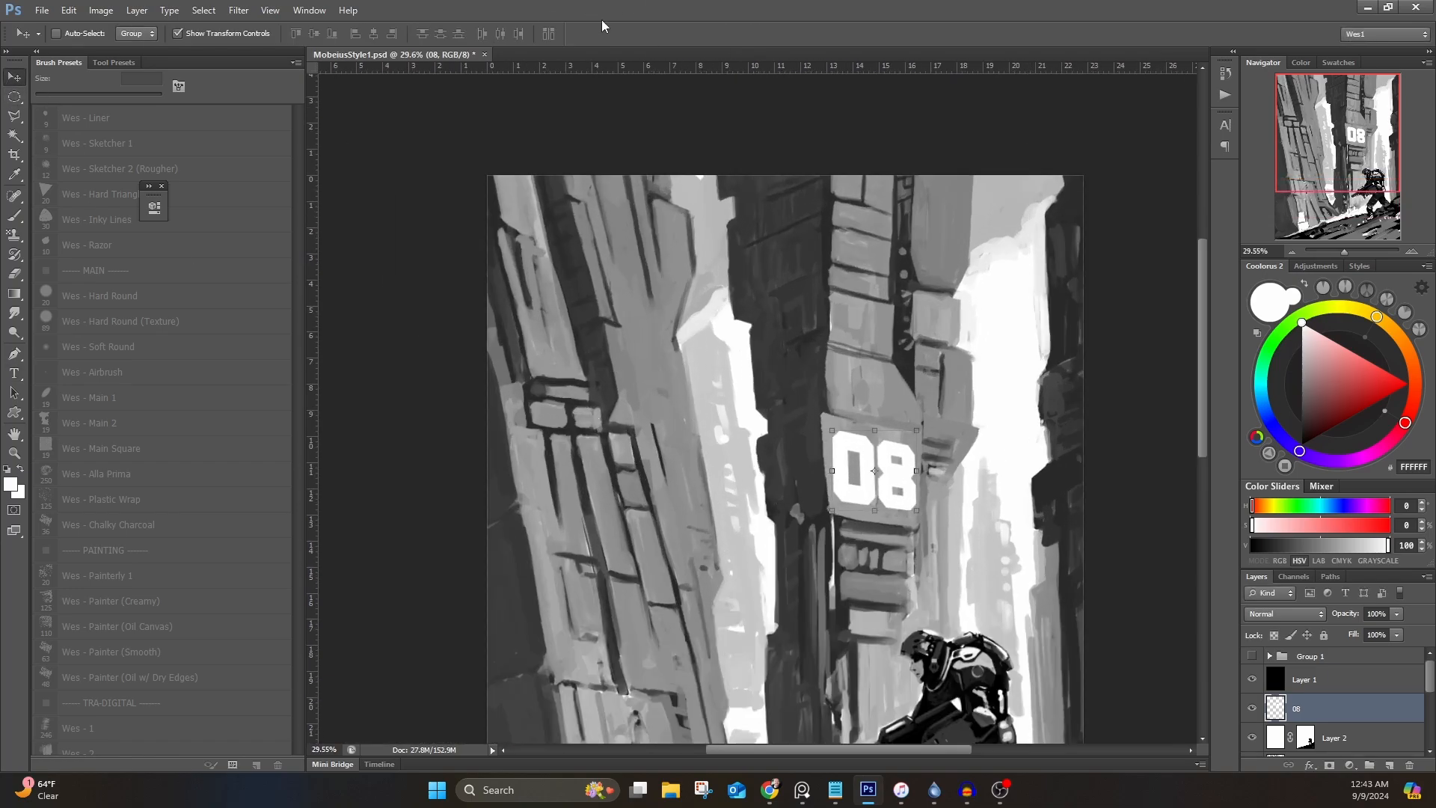
pyautogui.click(1329, 765)
pyautogui.press('b')
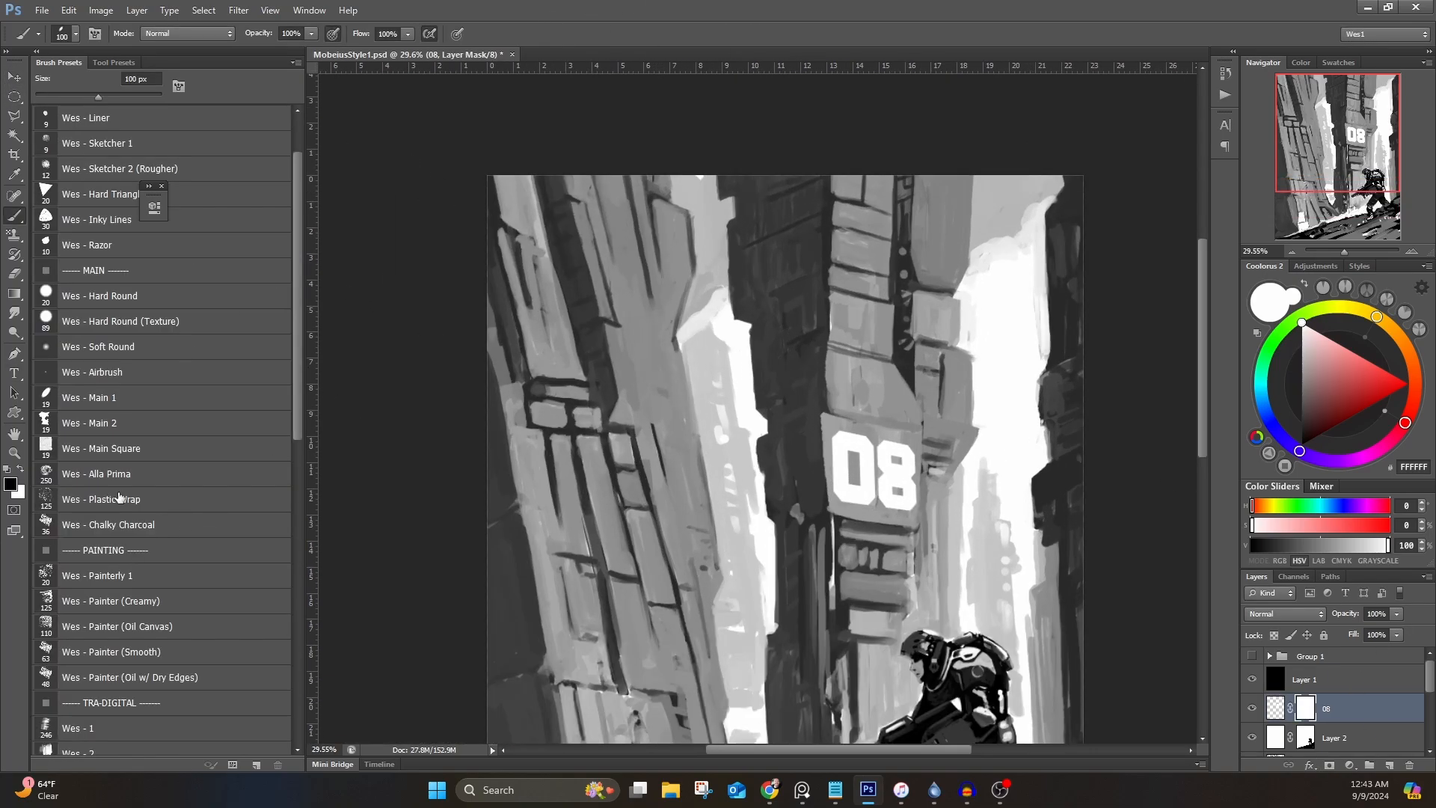
pyautogui.scroll(-8, 283, 623)
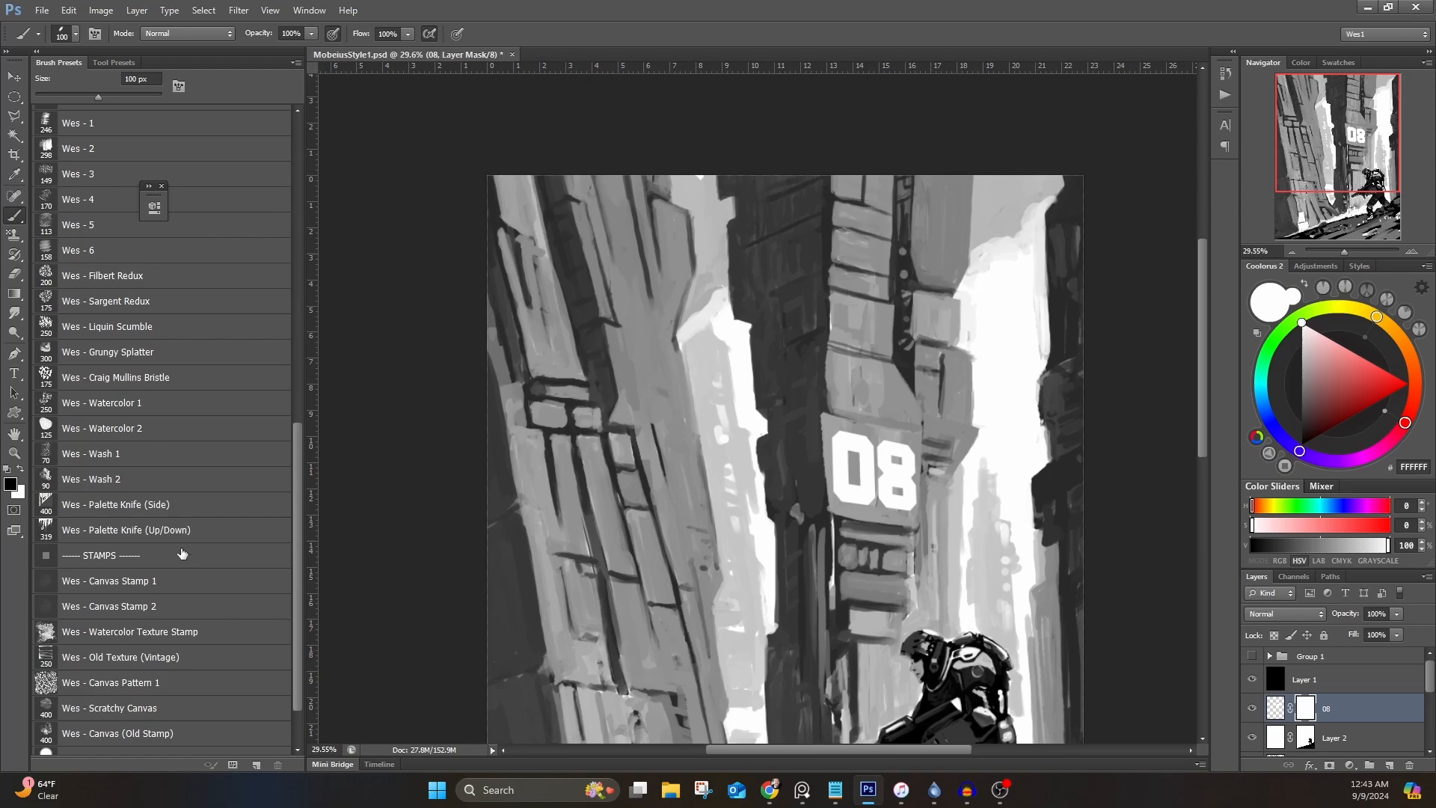
pyautogui.scroll(-2, 183, 568)
pyautogui.click(172, 678)
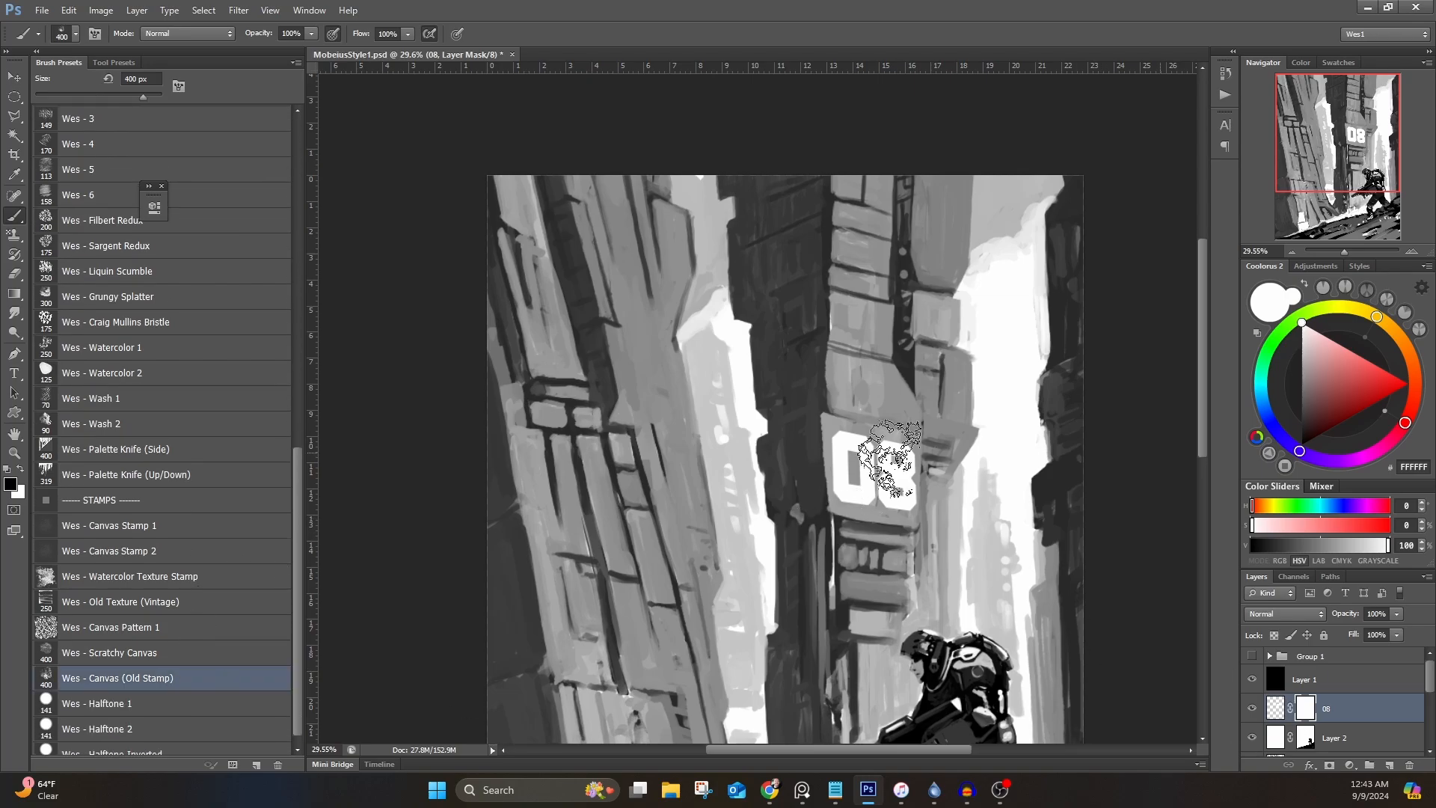
pyautogui.moveTo(867, 467)
pyautogui.mouseDown()
pyautogui.moveTo(878, 494)
pyautogui.moveTo(898, 448)
pyautogui.mouseUp()
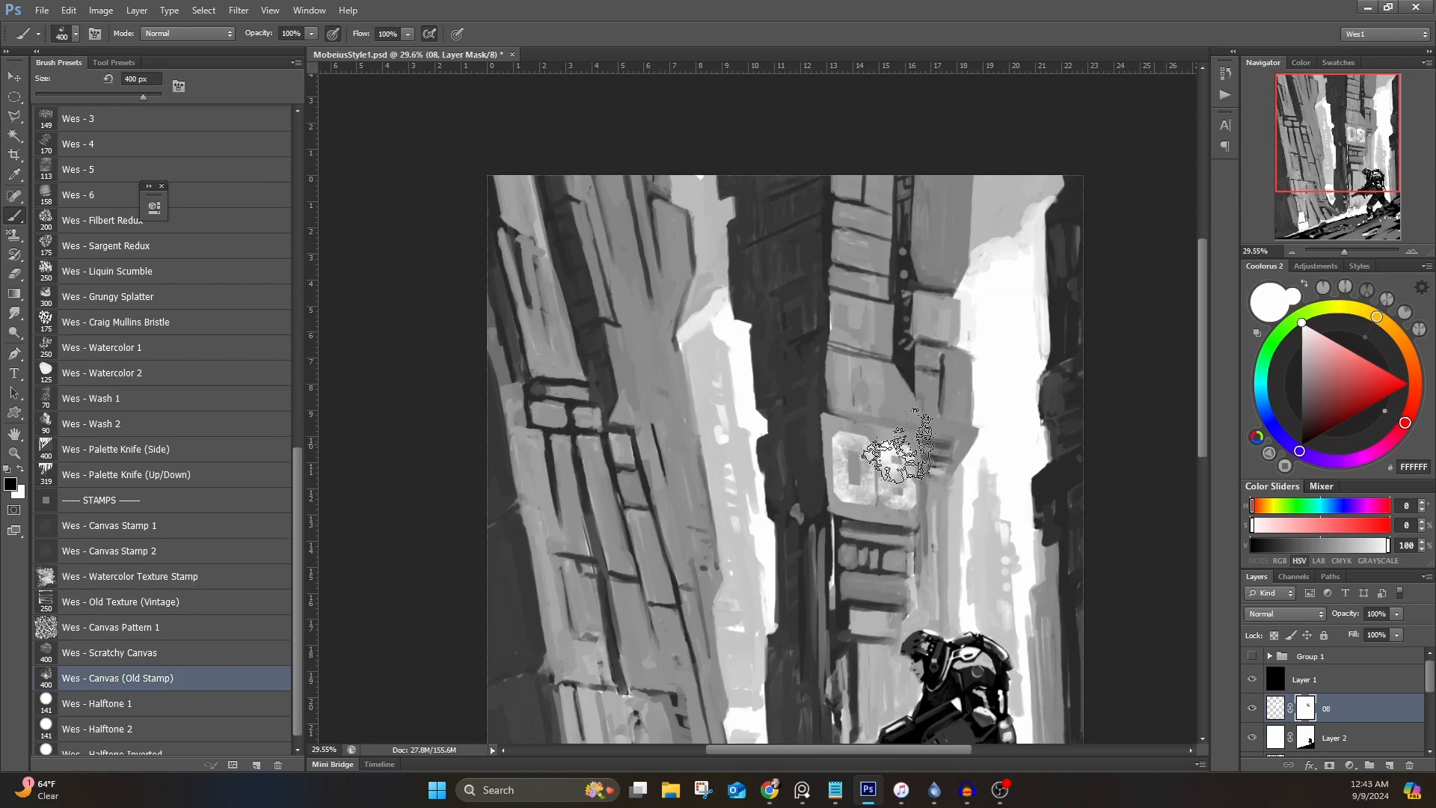
# Step: Refine the worn texture of the 08 digits on the mask with the Wes - Scratchy Canvas brush reduced to 250 px
pyautogui.click(173, 652)
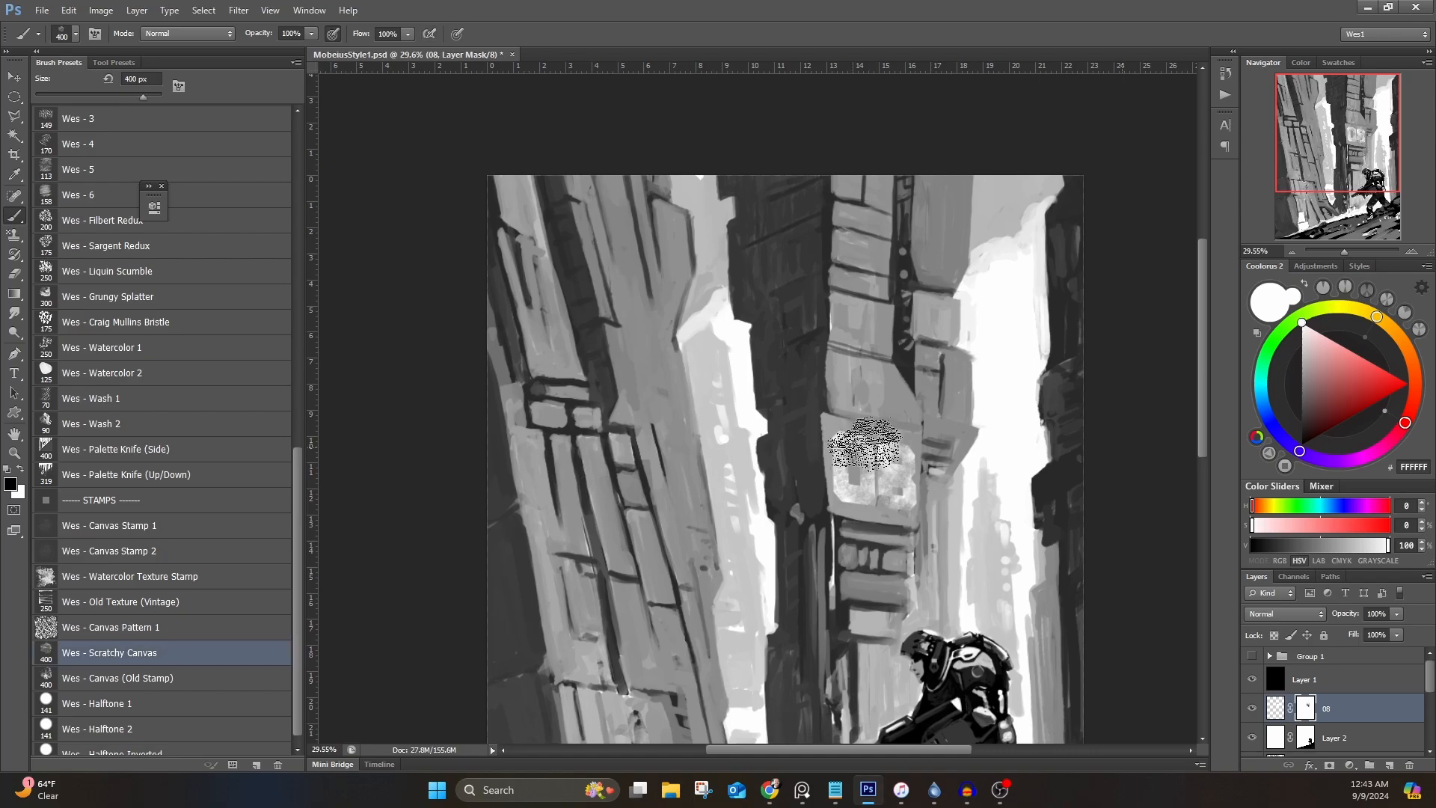
pyautogui.press('[')
pyautogui.press('[')
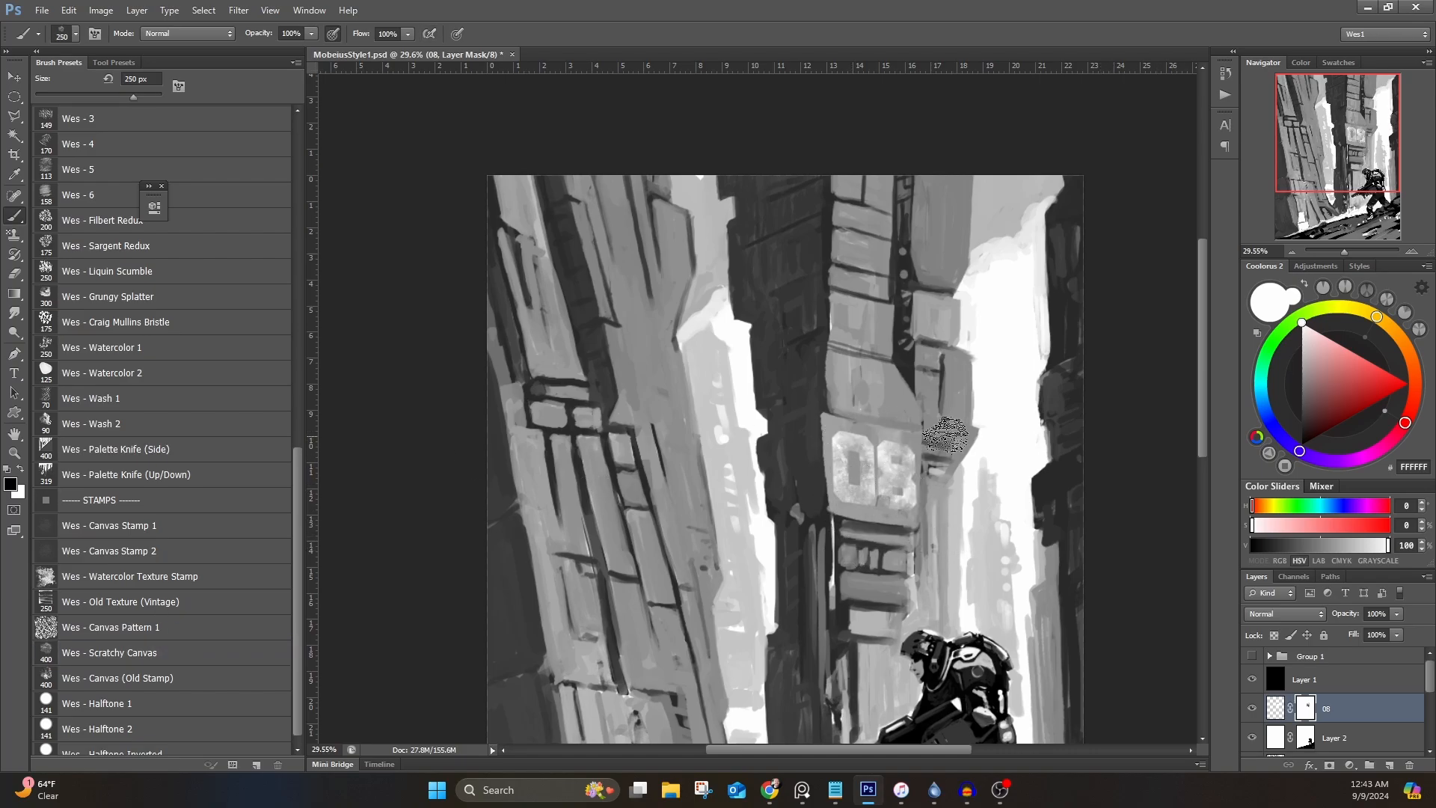
# Step: Apply the 08 layer's mask and lower the layer's opacity to 76%
pyautogui.rightClick(1305, 708)
pyautogui.click(1307, 593)
pyautogui.moveTo(1395, 630); pyautogui.dragTo(1379, 631)
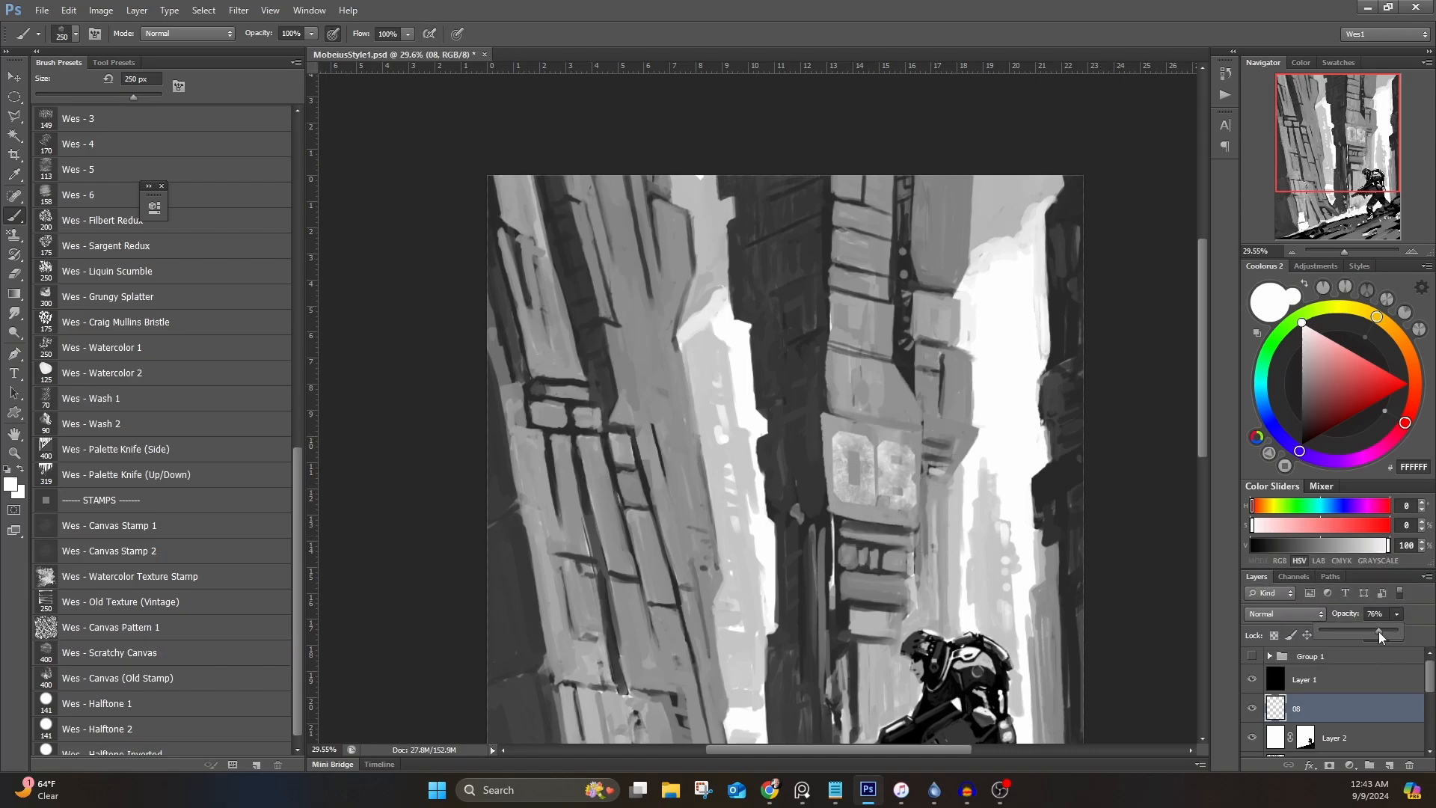
pyautogui.click(948, 4)
# Step: Show the Group 1 colour layers, select the whole canvas, and copy it merged
pyautogui.scroll(-5, 914, 326)
pyautogui.scroll(2, 882, 340)
pyautogui.click(1251, 657)
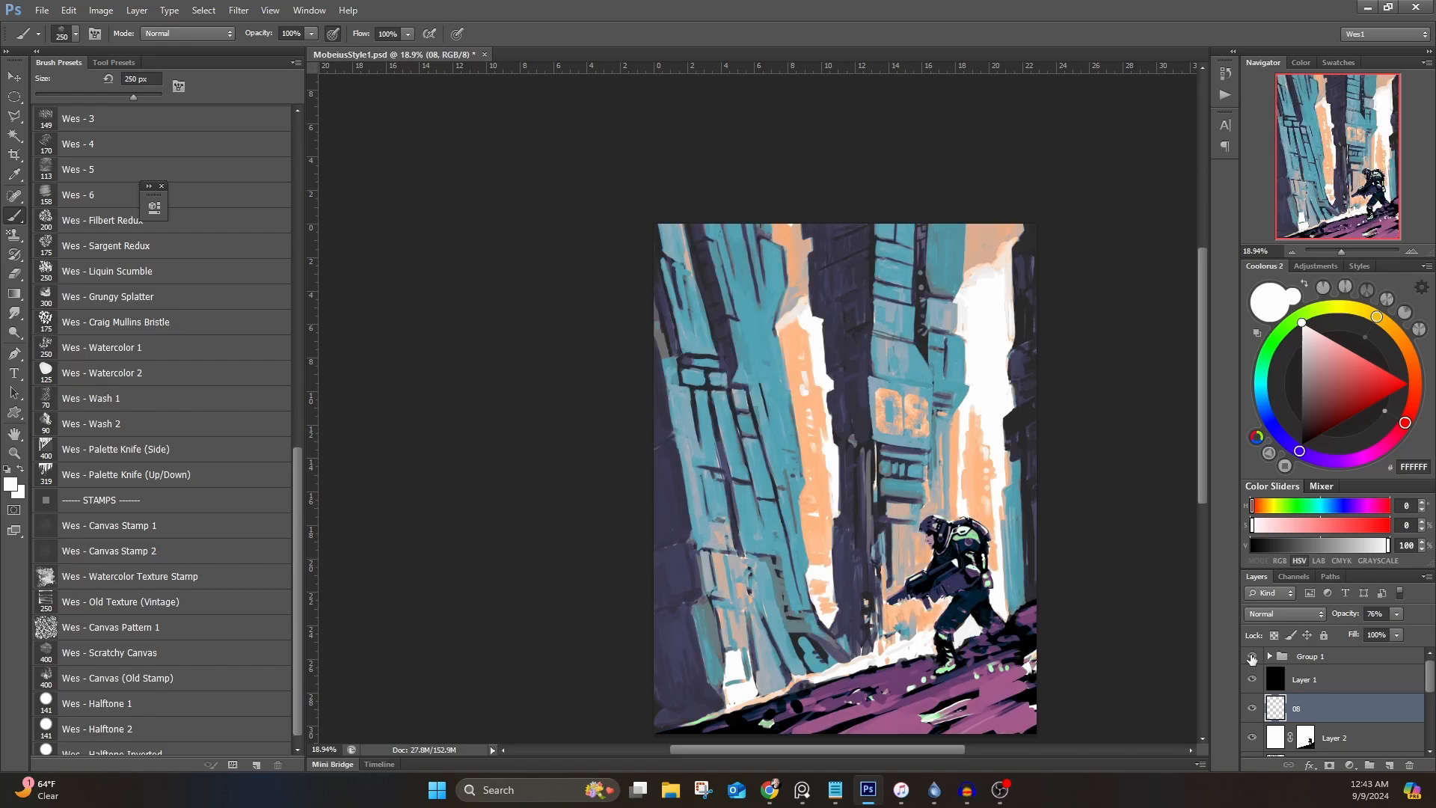
pyautogui.click(208, 10)
pyautogui.click(213, 27)
pyautogui.click(69, 11)
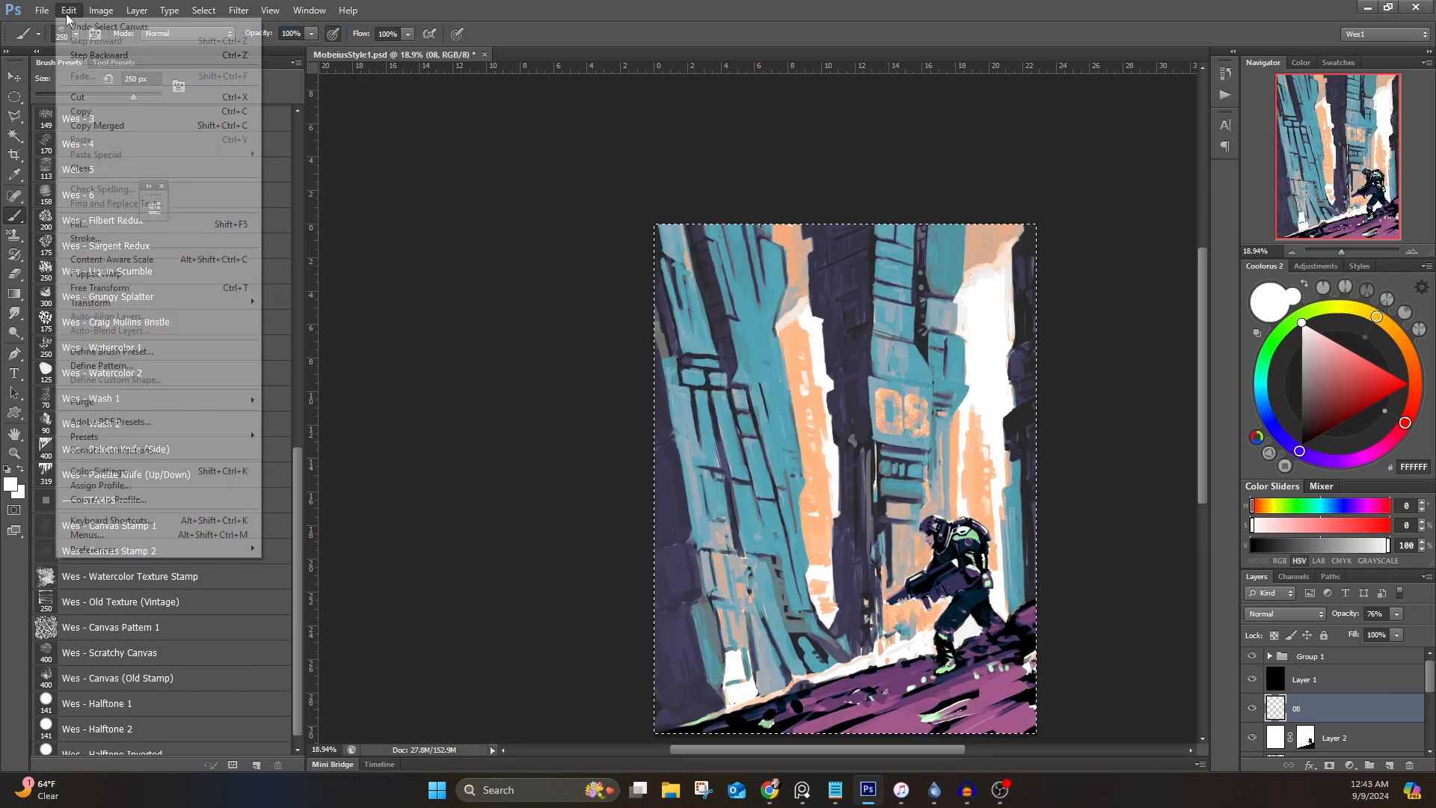
pyautogui.click(98, 125)
# Step: Create a new layer above Group 1 and paste the merged colour image into it
pyautogui.click(1310, 656)
pyautogui.click(1391, 765)
pyautogui.click(65, 14)
pyautogui.click(81, 140)
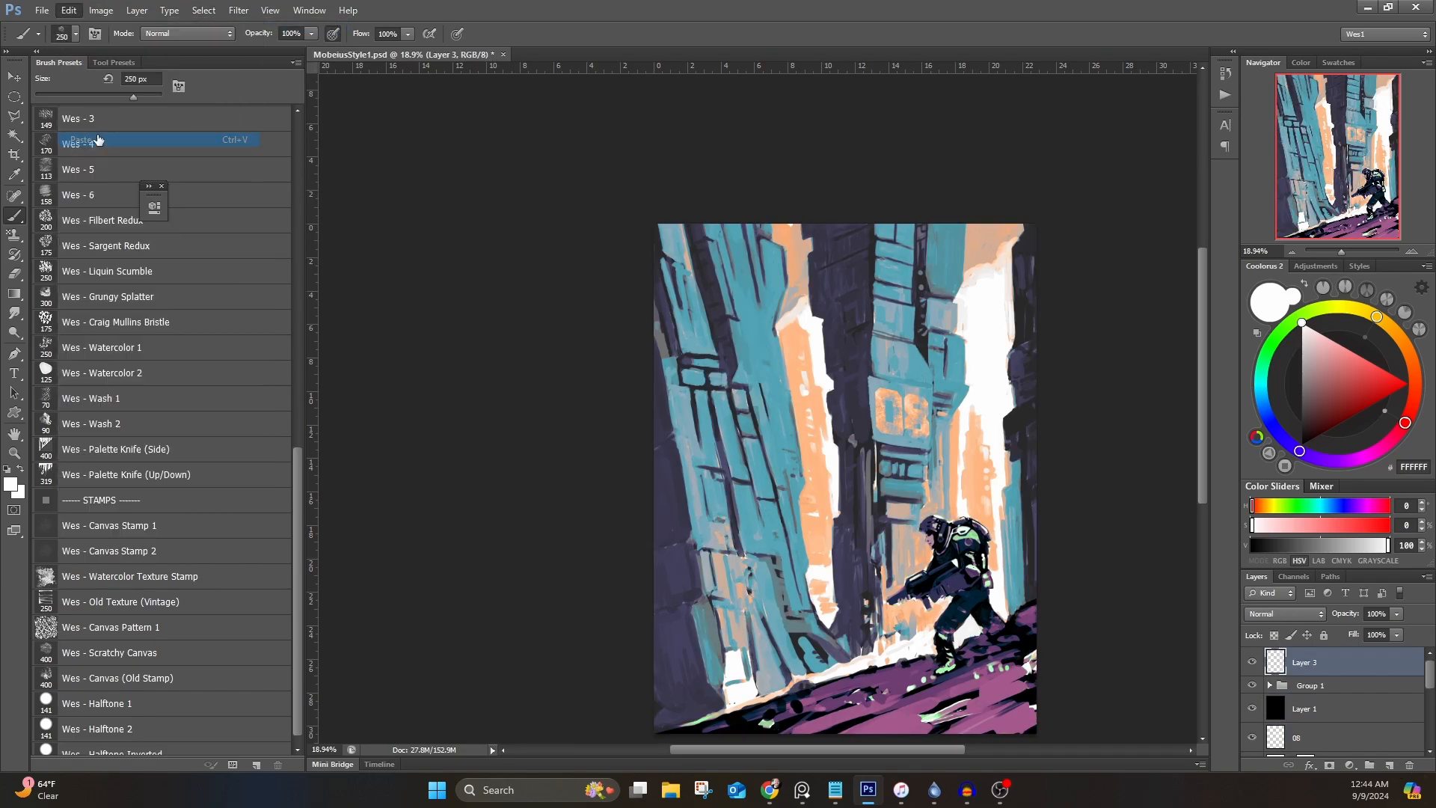
# Step: Blend sampled peach into the upper sky and teal into the central tower's upper block with Wes - Painter (Creamy) at 125 px
pyautogui.scroll(3, 730, 251)
pyautogui.scroll(3, 202, 336)
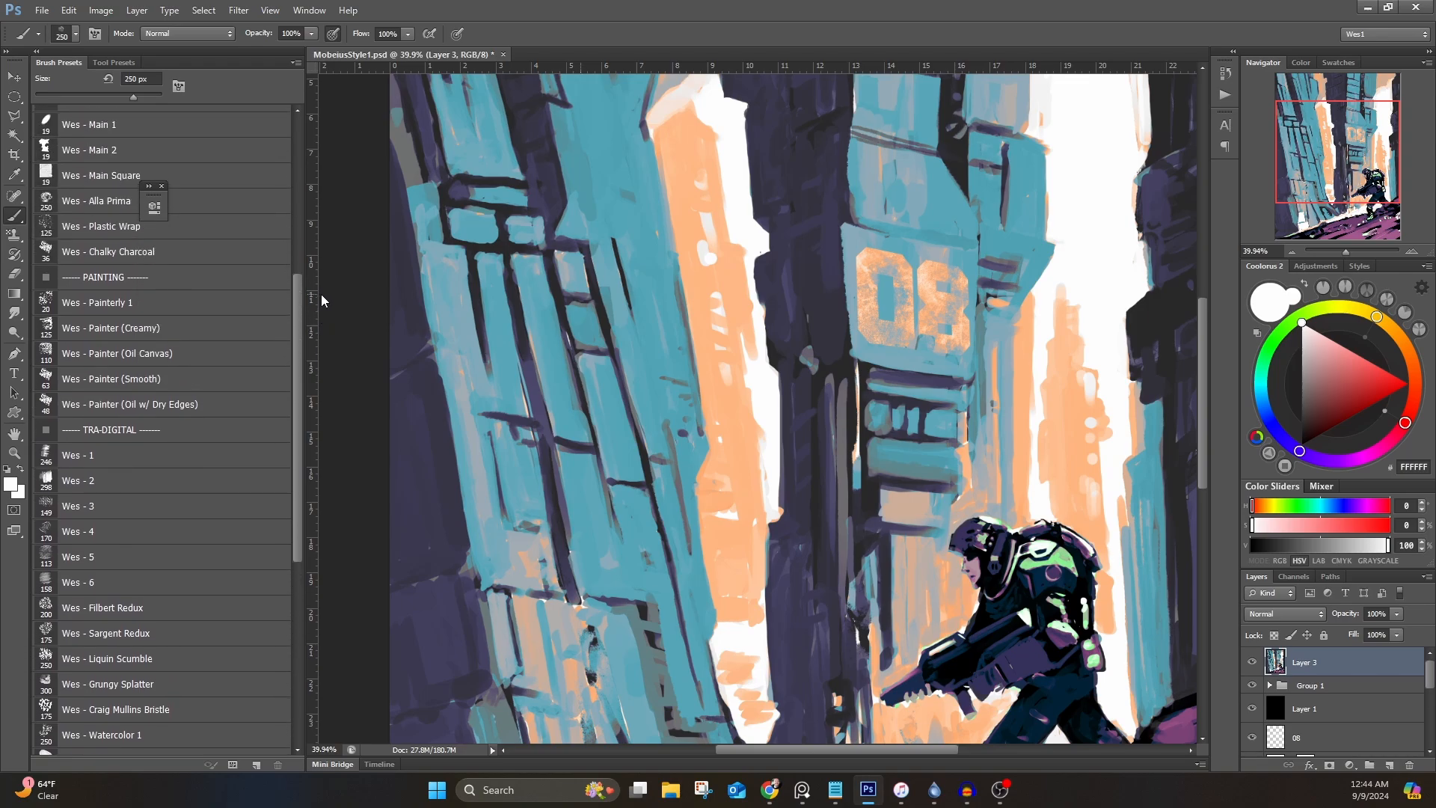
pyautogui.click(202, 335)
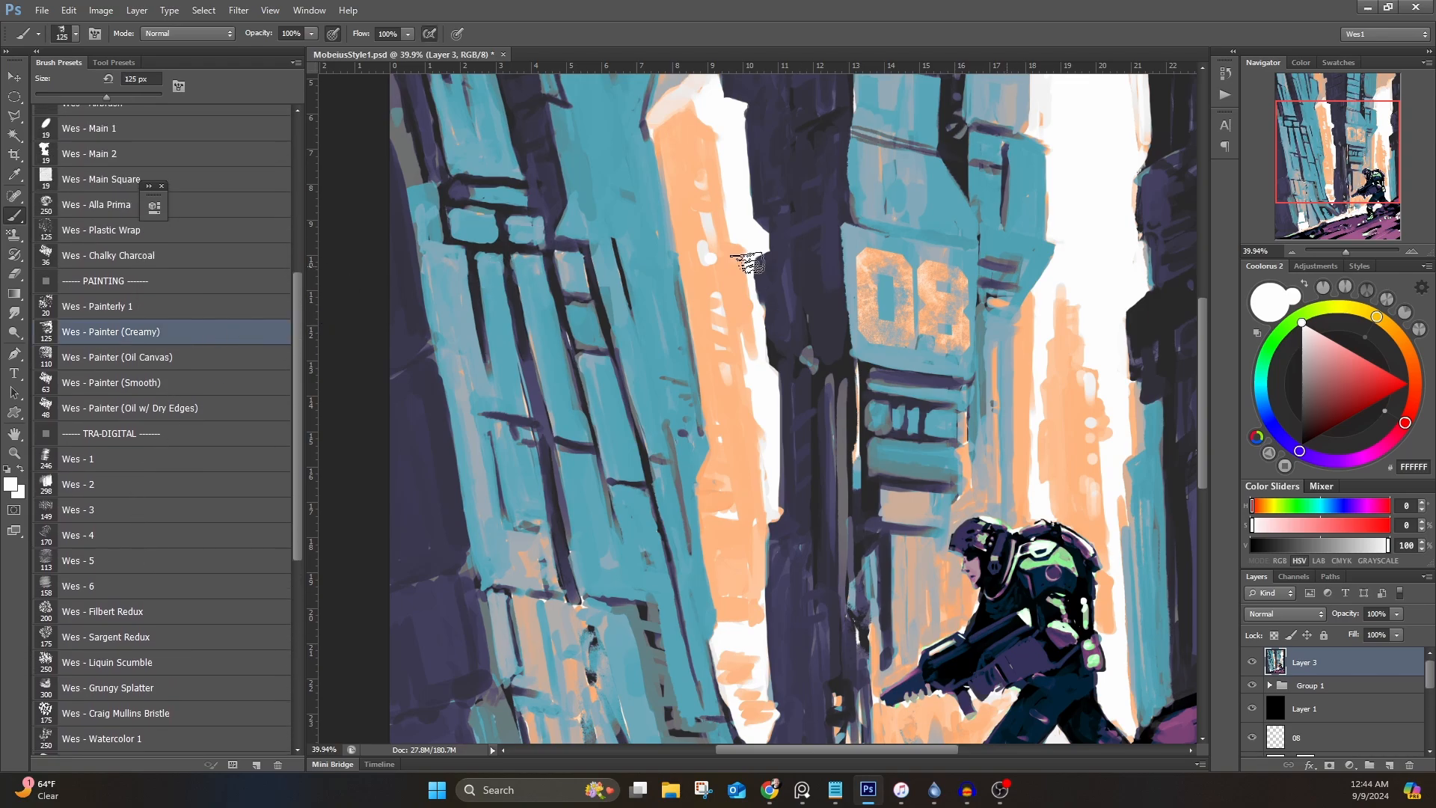
pyautogui.moveTo(747, 262); pyautogui.dragTo(719, 457)
pyautogui.keyDown('alt'); pyautogui.click(652, 98); pyautogui.keyUp('alt')
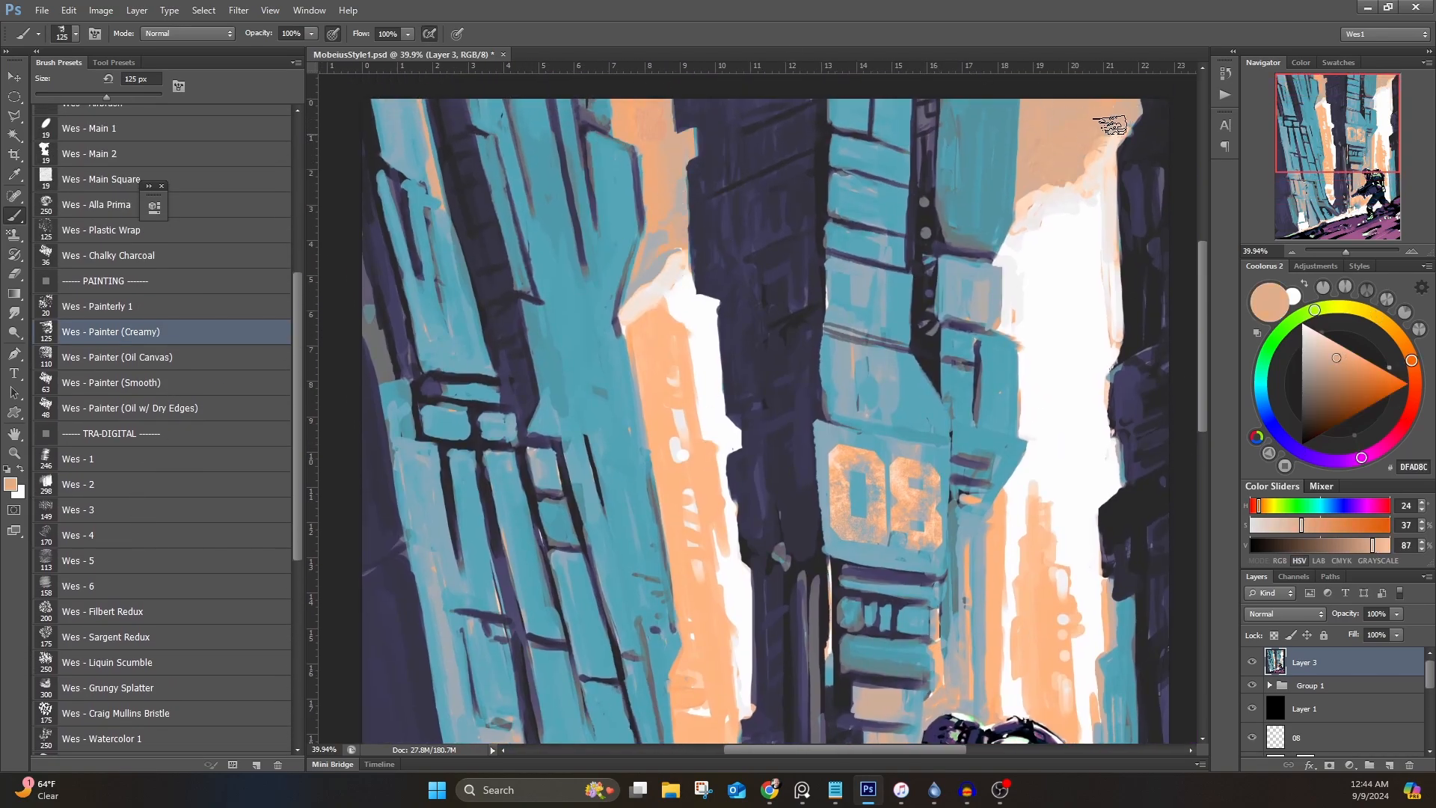
pyautogui.keyDown('alt'); pyautogui.click(1088, 186); pyautogui.keyUp('alt')
pyautogui.keyDown('alt'); pyautogui.click(958, 152); pyautogui.keyUp('alt')
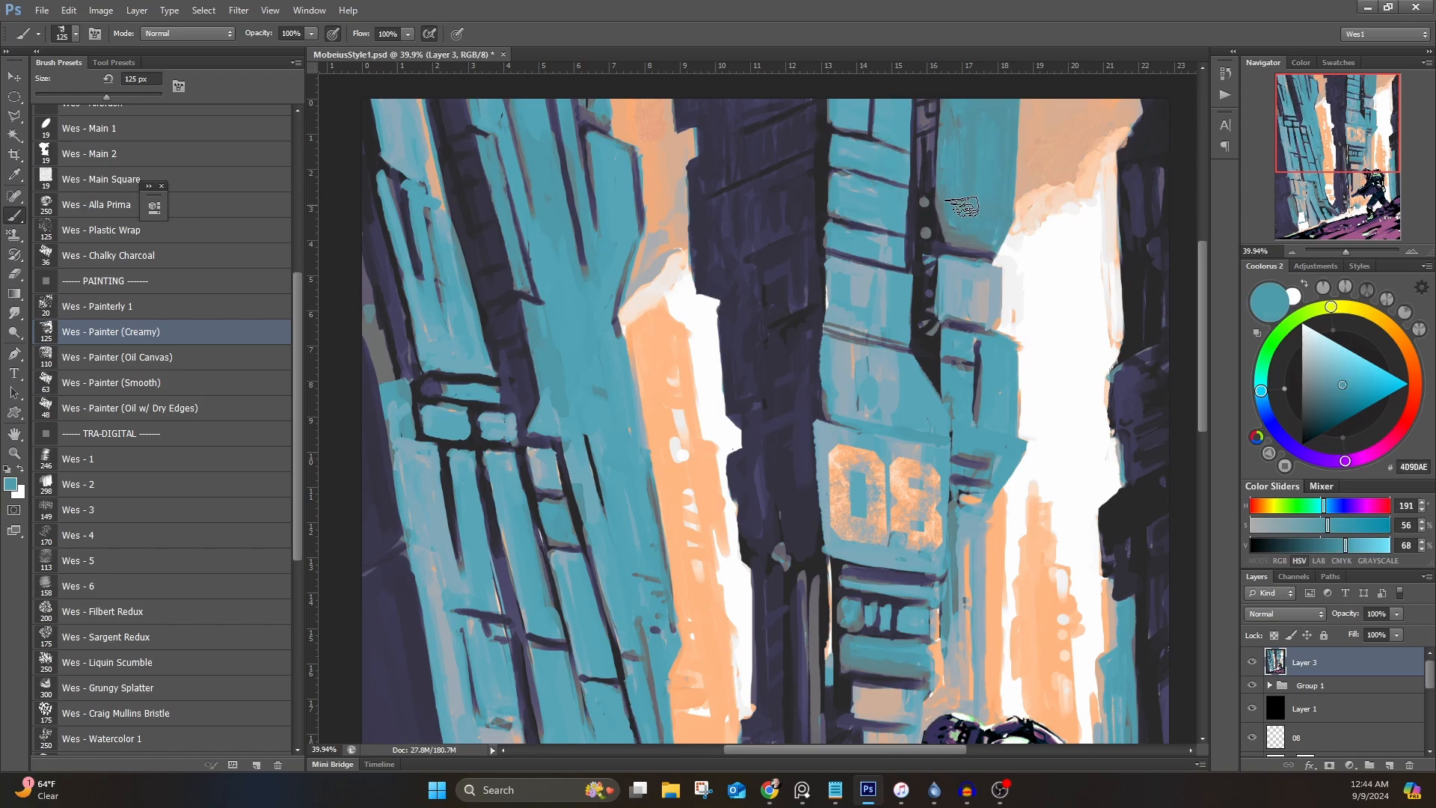
# Step: Smooth the left tower's upper faces with sampled teals, using the Wes - Painter (Creamy) and 110 px Wes - Painter (Oil Canvas) brushes
pyautogui.keyDown('alt'); pyautogui.click(569, 287); pyautogui.keyUp('alt')
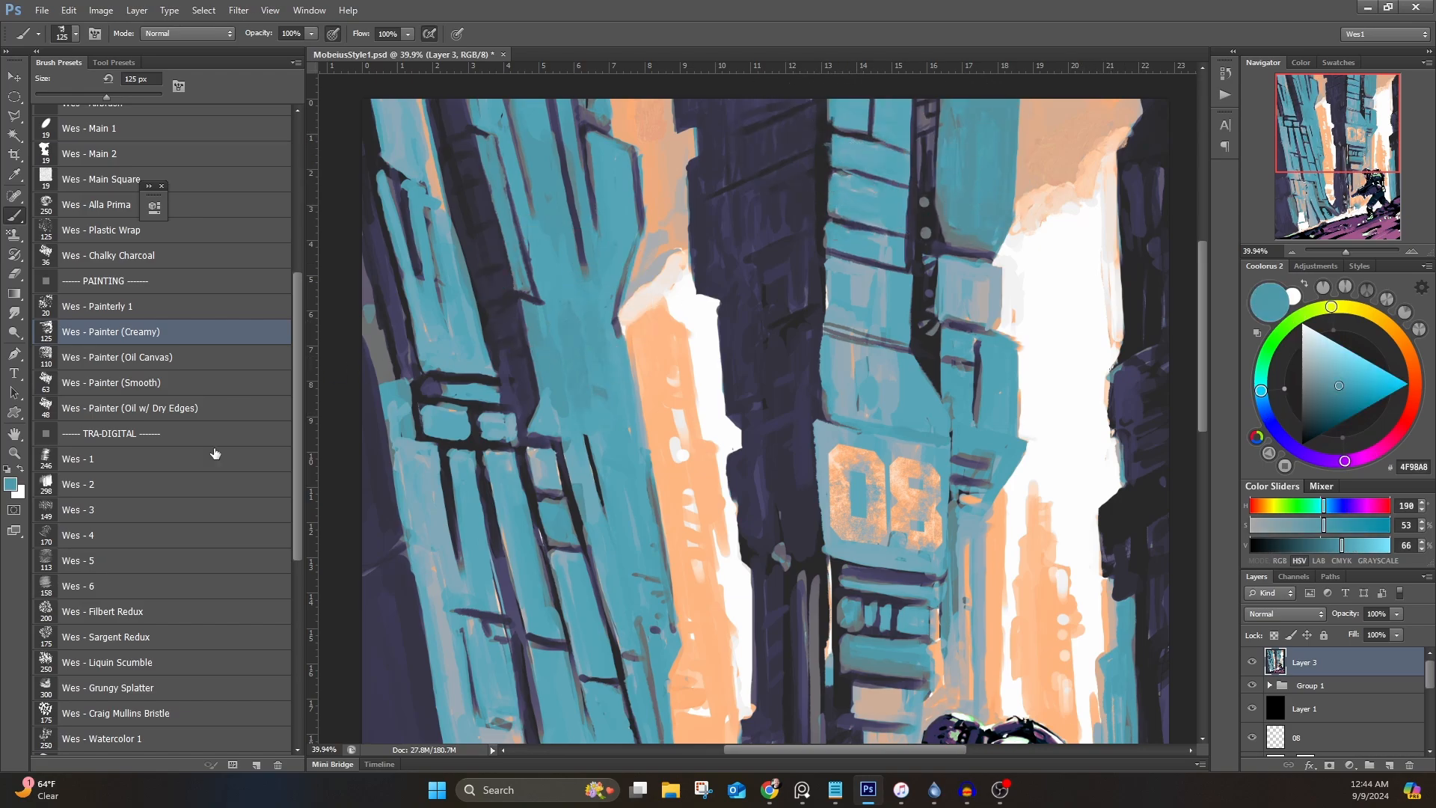
pyautogui.press('.')
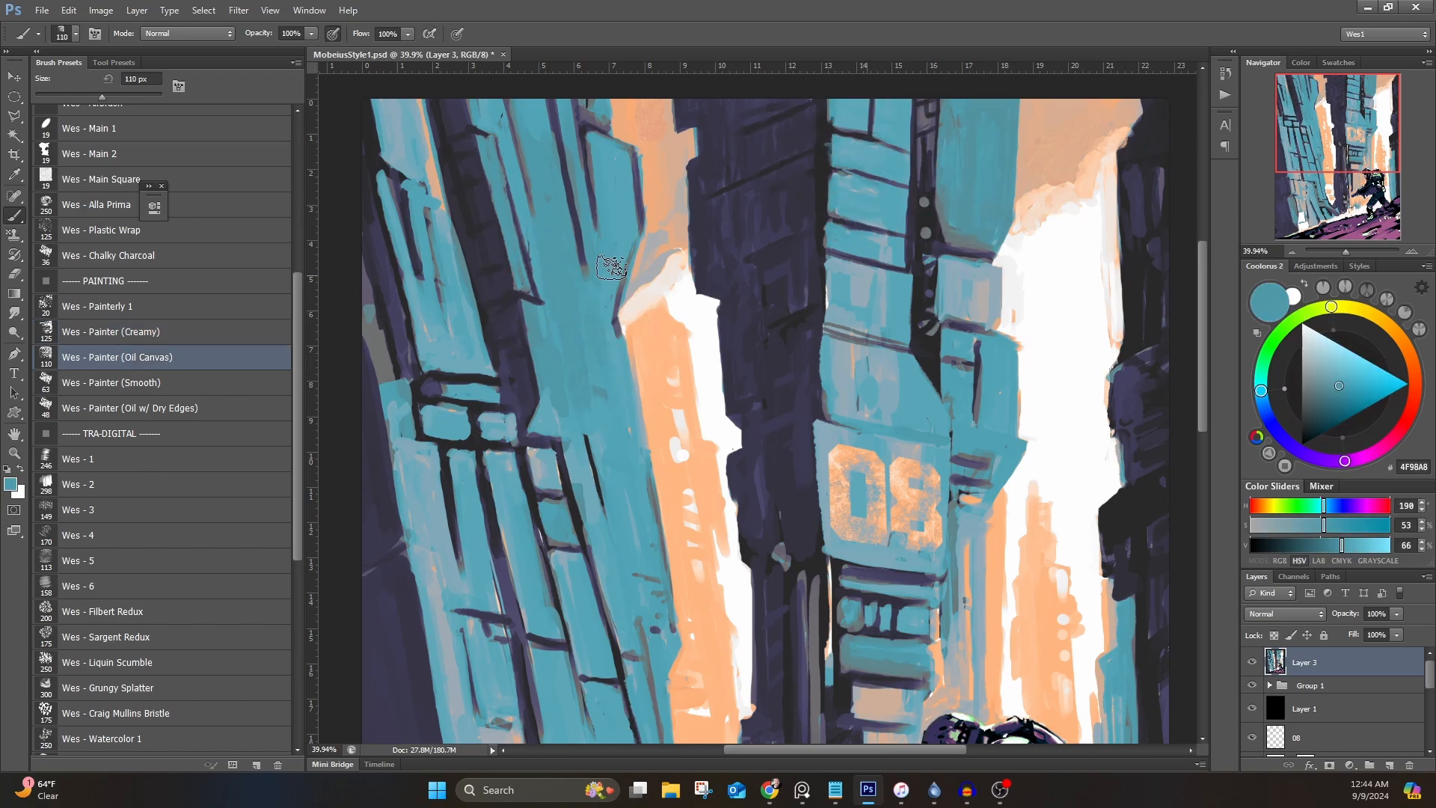
pyautogui.keyDown('alt'); pyautogui.click(415, 148); pyautogui.keyUp('alt')
pyautogui.click(171, 329)
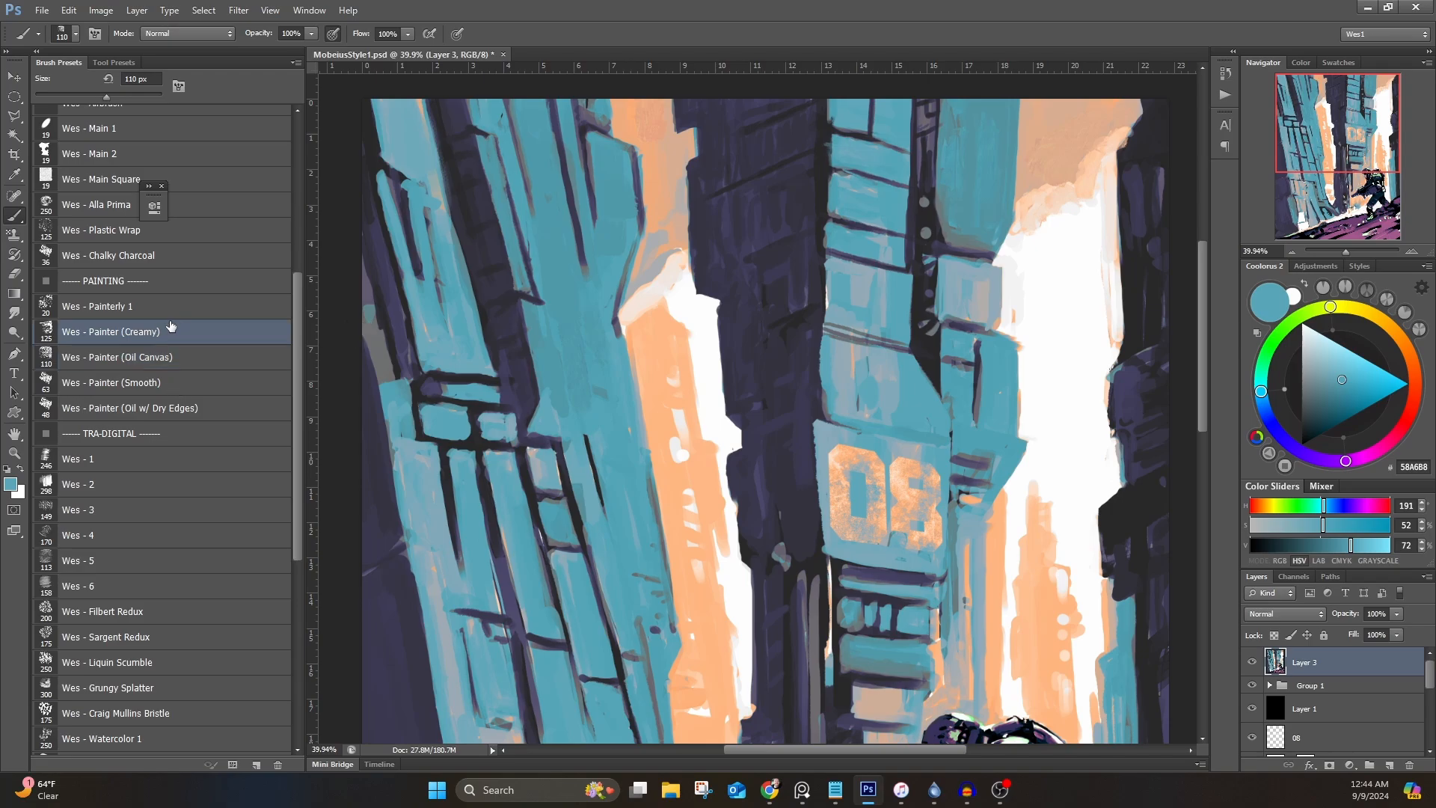
# Step: Paint sampled grey-blue and teal over the left tower's lower panels with the Wes - Painter (Creamy) brush at 125 px
pyautogui.moveTo(498, 540); pyautogui.dragTo(508, 355)
pyautogui.keyDown('alt'); pyautogui.click(464, 485); pyautogui.keyUp('alt')
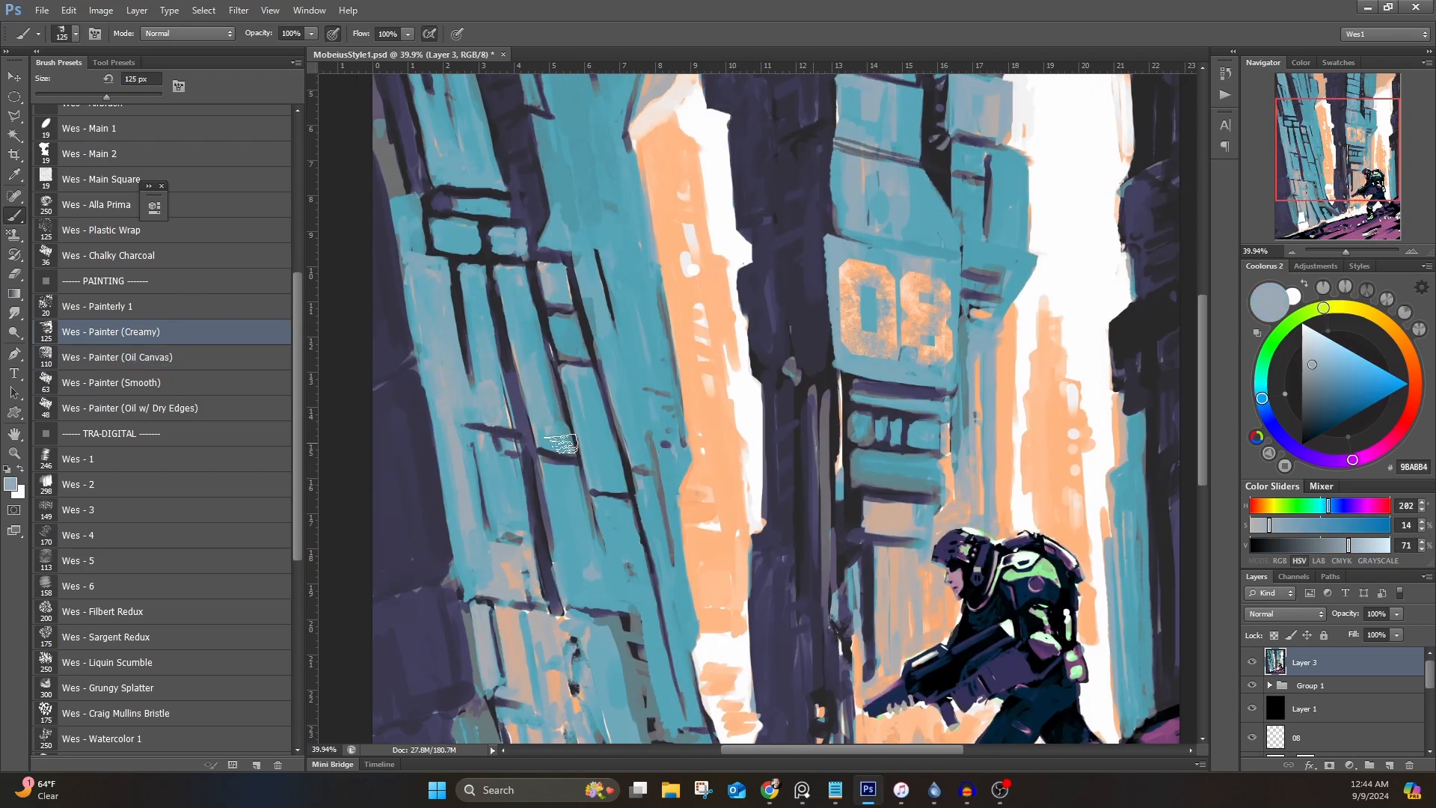
pyautogui.keyDown('alt'); pyautogui.click(591, 410); pyautogui.keyUp('alt')
pyautogui.moveTo(555, 293); pyautogui.dragTo(527, 136)
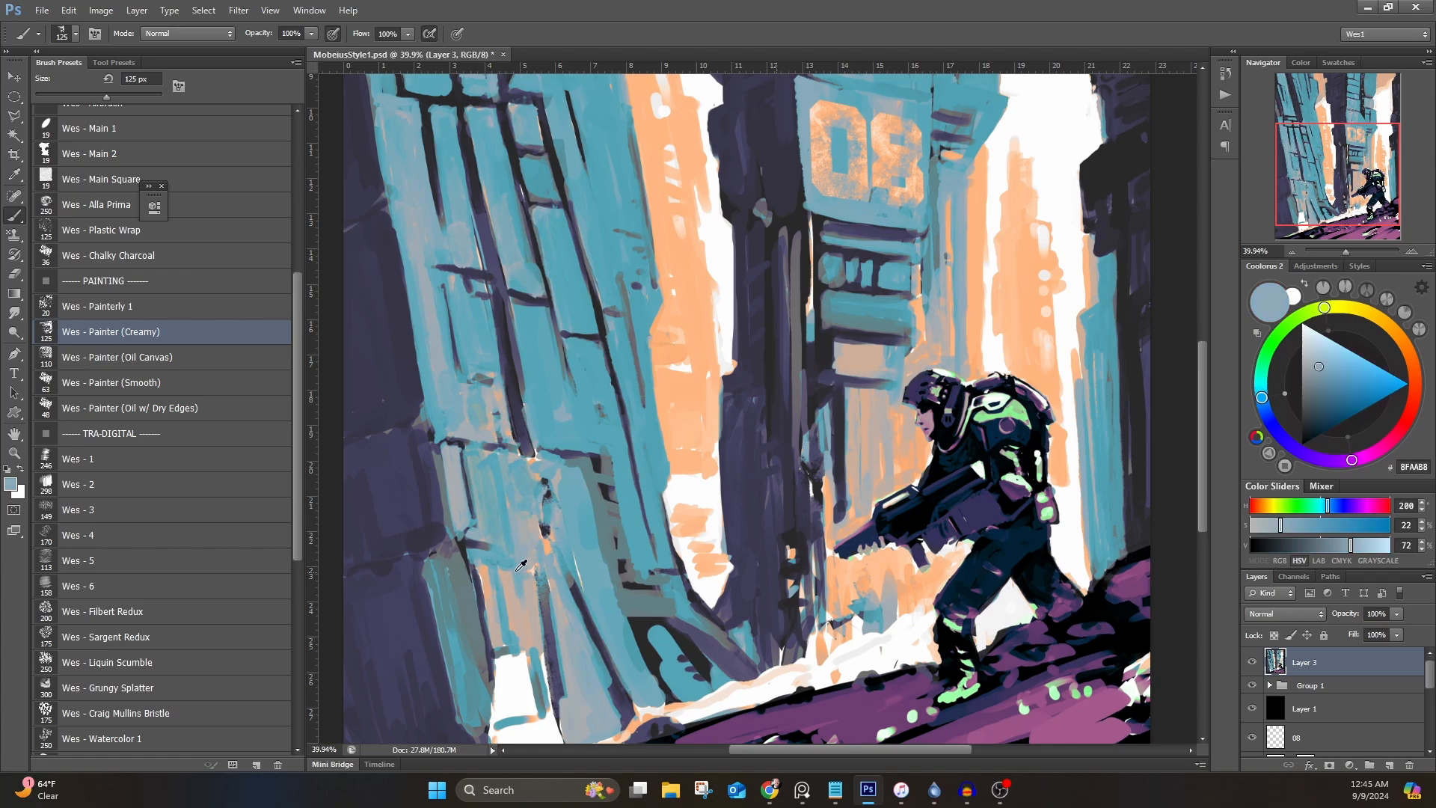
# Step: Paint sampled peach accents on the central tower around the narrow strip beside the 08 panel
pyautogui.moveTo(651, 178); pyautogui.dragTo(506, 349)
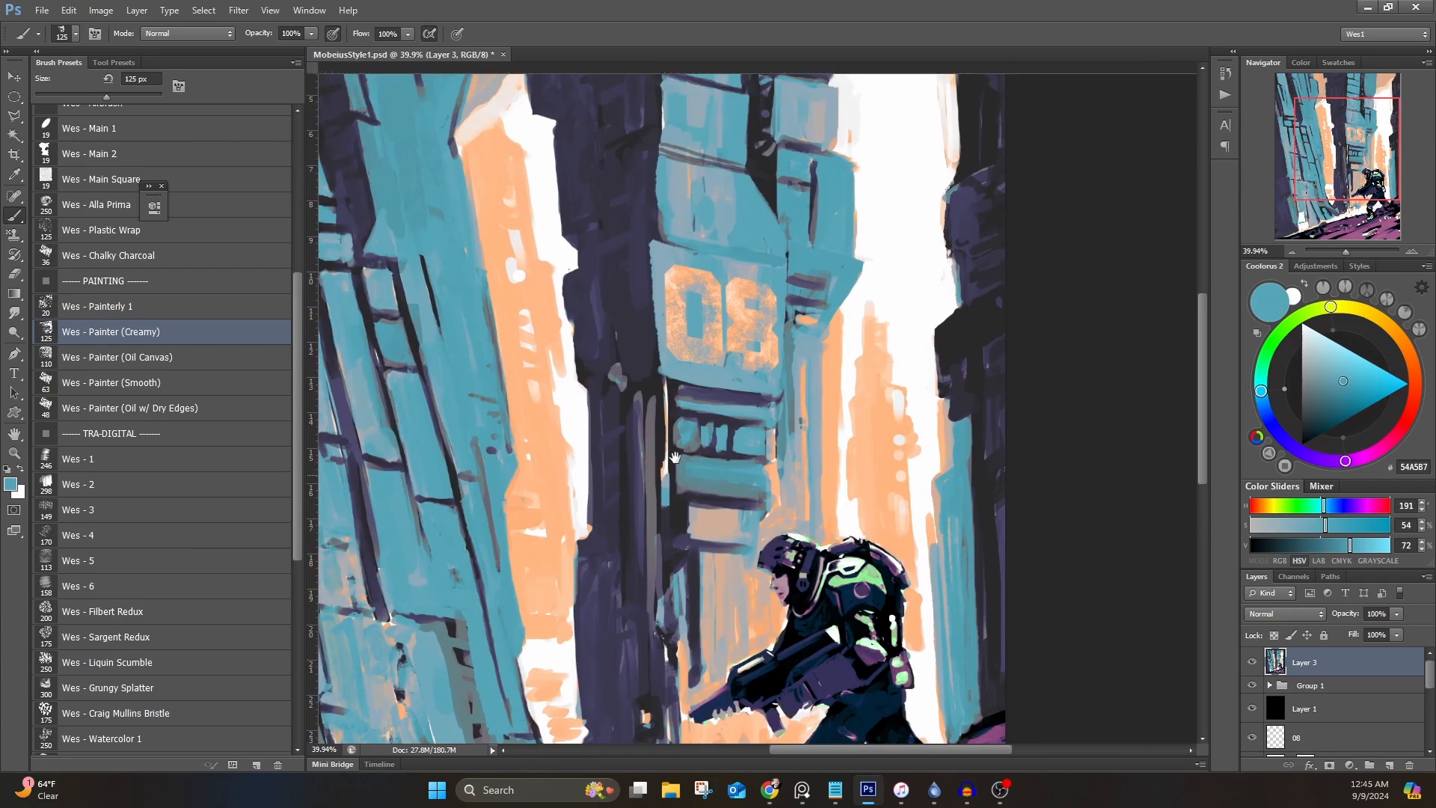
pyautogui.keyDown('alt'); pyautogui.click(749, 521); pyautogui.keyUp('alt')
pyautogui.keyDown('alt'); pyautogui.click(810, 321); pyautogui.keyUp('alt')
# Step: Texture the central tower's uppermost block with sampled peach, using the 175 px Wes - Sargent Redux and 300 px Wes - Grungy Splatter brushes
pyautogui.moveTo(809, 308); pyautogui.dragTo(772, 507)
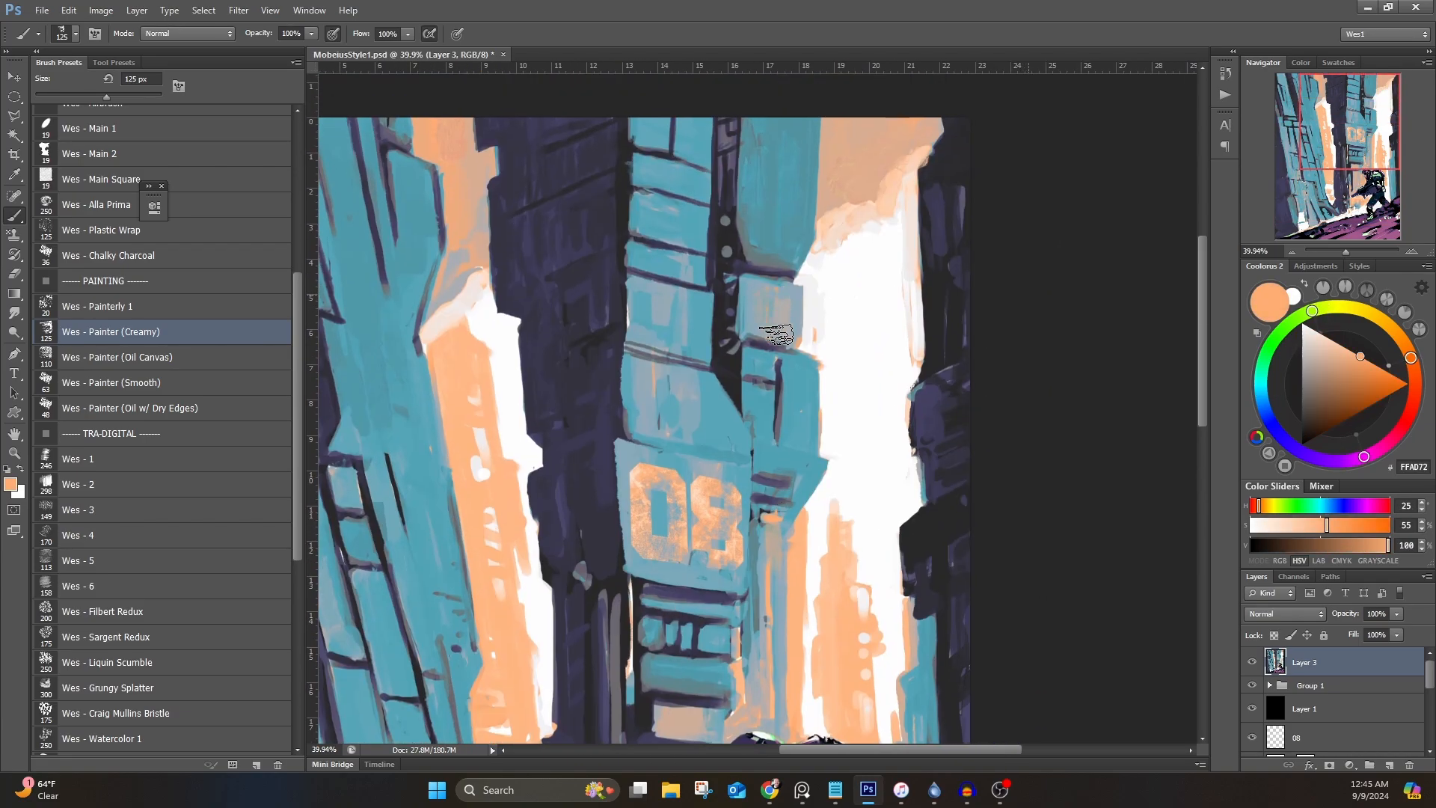
pyautogui.click(207, 408)
pyautogui.click(198, 383)
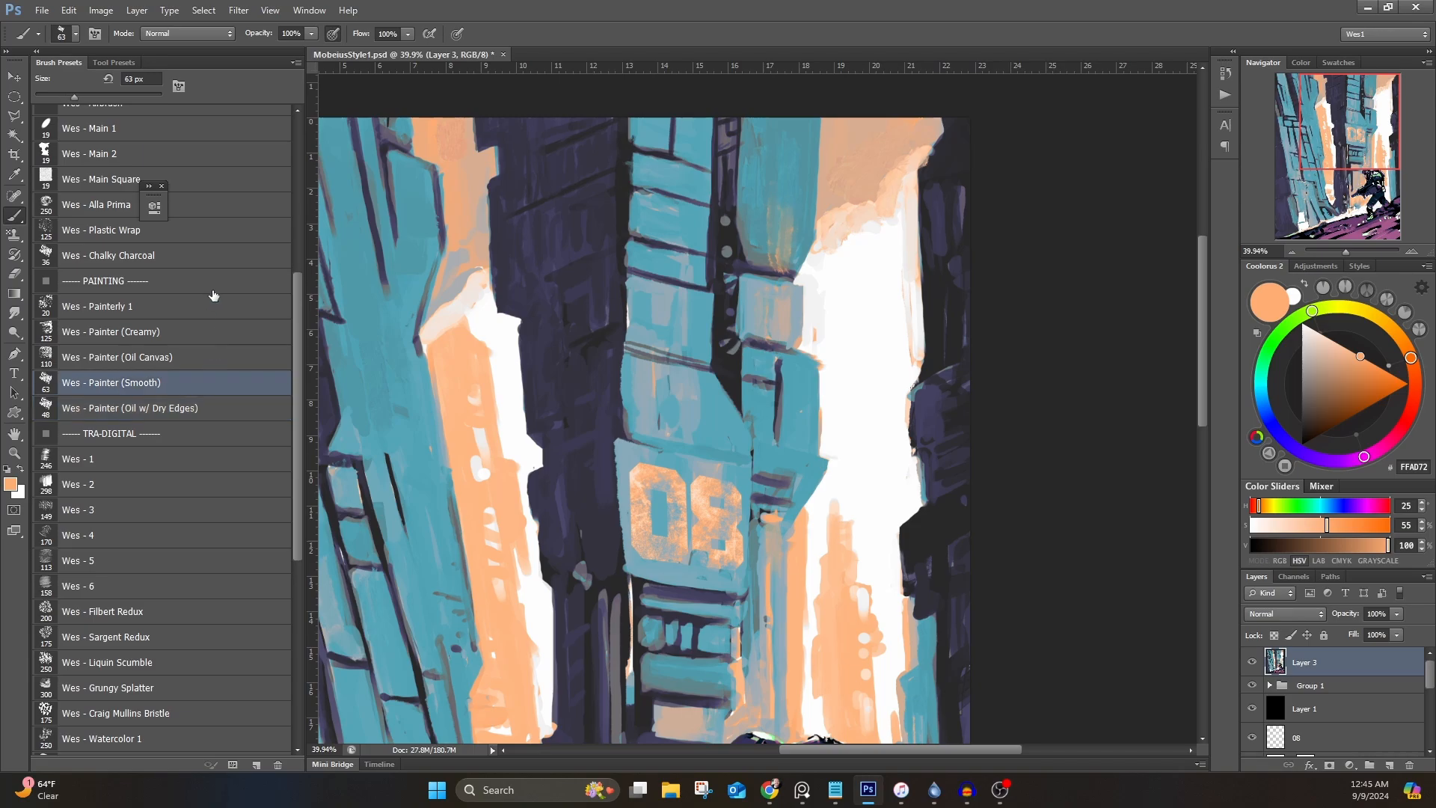
pyautogui.click(171, 636)
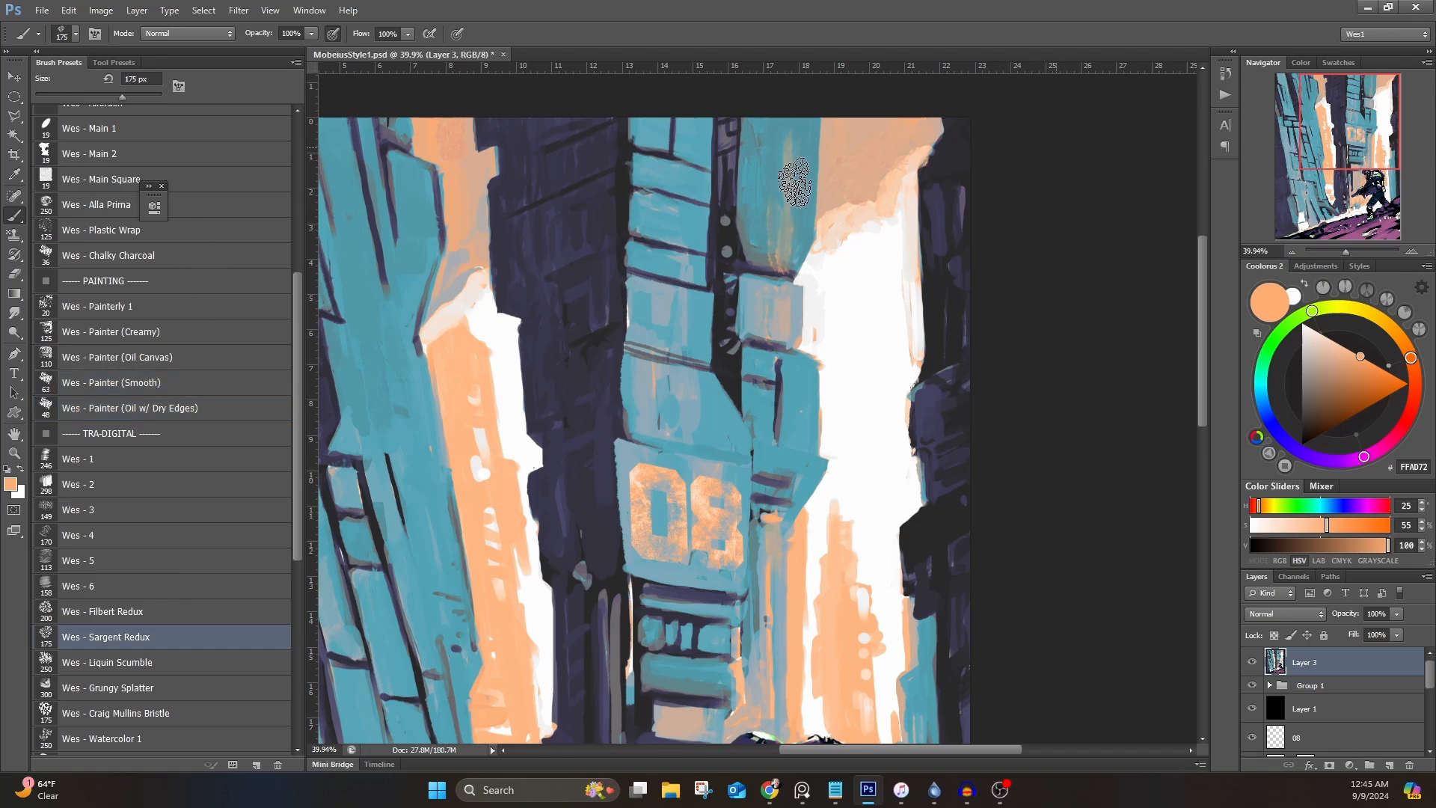
pyautogui.click(169, 687)
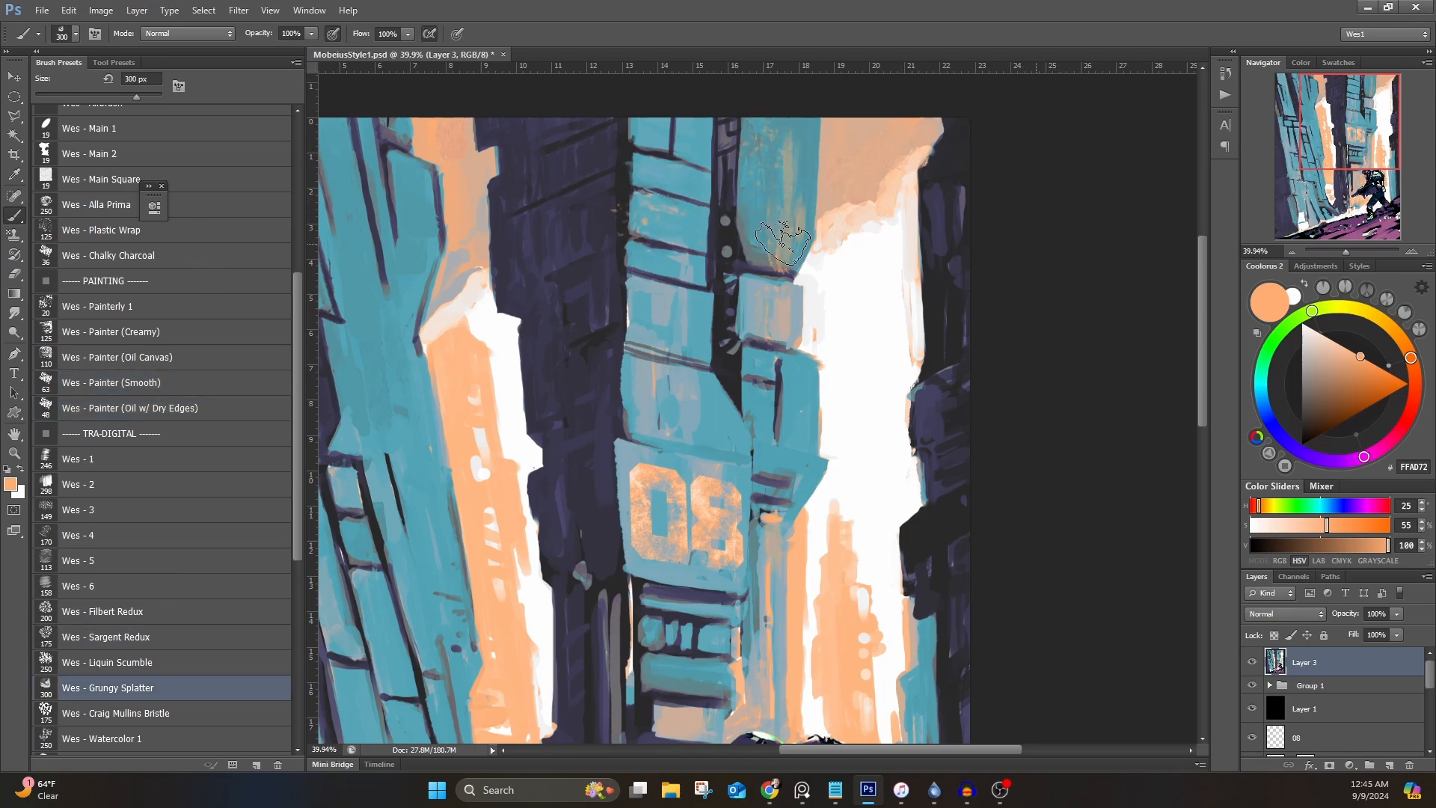
# Step: Splatter sampled grey and teal texture over the left tower's upper faces with the Wes - Grungy Splatter brush at 300 px
pyautogui.moveTo(786, 250); pyautogui.dragTo(1017, 273)
pyautogui.keyDown('alt'); pyautogui.click(471, 247); pyautogui.keyUp('alt')
pyautogui.moveTo(644, 233); pyautogui.dragTo(657, 294)
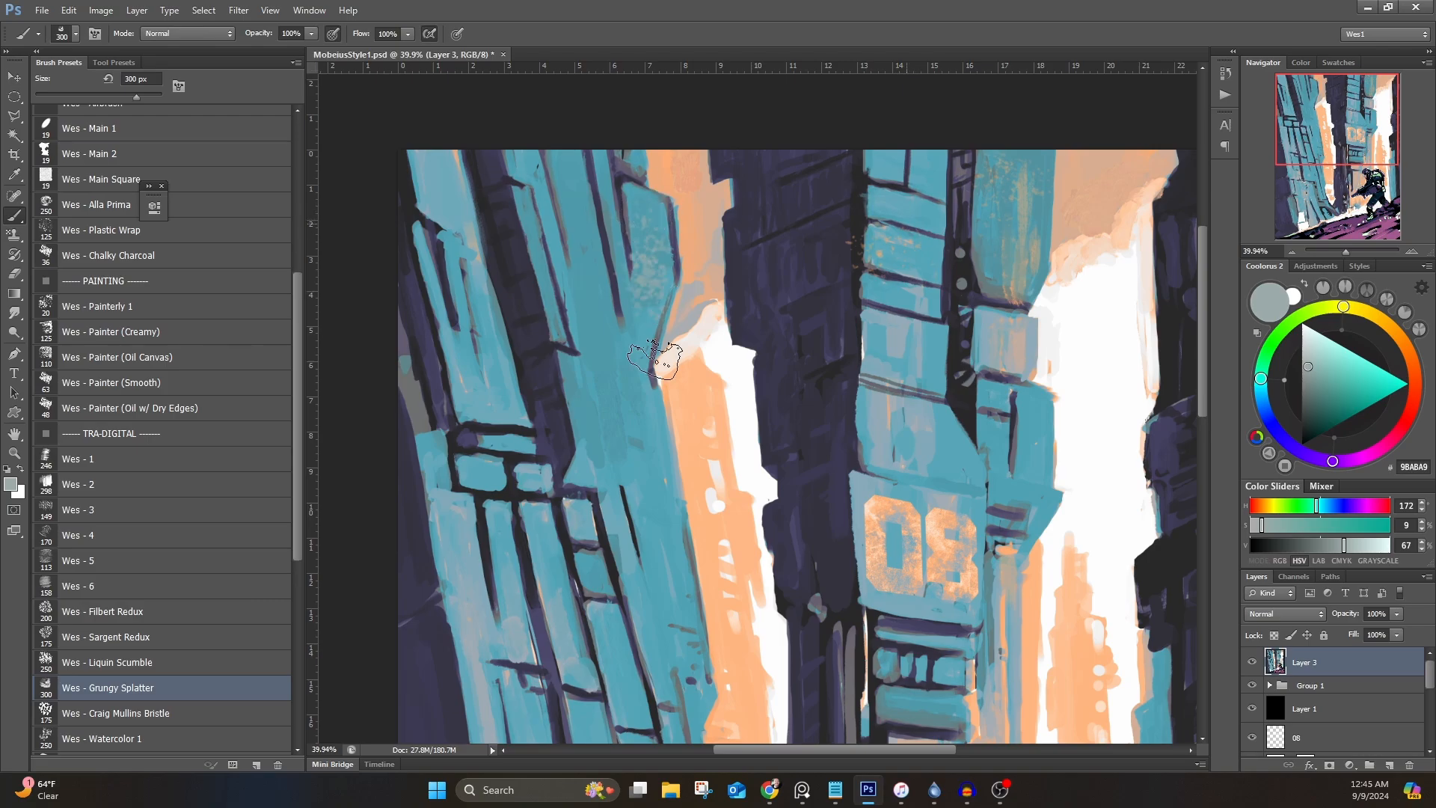
pyautogui.keyDown('alt'); pyautogui.click(595, 268); pyautogui.keyUp('alt')
pyautogui.keyDown('alt'); pyautogui.click(460, 530); pyautogui.keyUp('alt')
pyautogui.moveTo(632, 456); pyautogui.dragTo(626, 407)
pyautogui.keyDown('alt'); pyautogui.click(619, 457); pyautogui.keyUp('alt')
pyautogui.moveTo(649, 527); pyautogui.dragTo(665, 586)
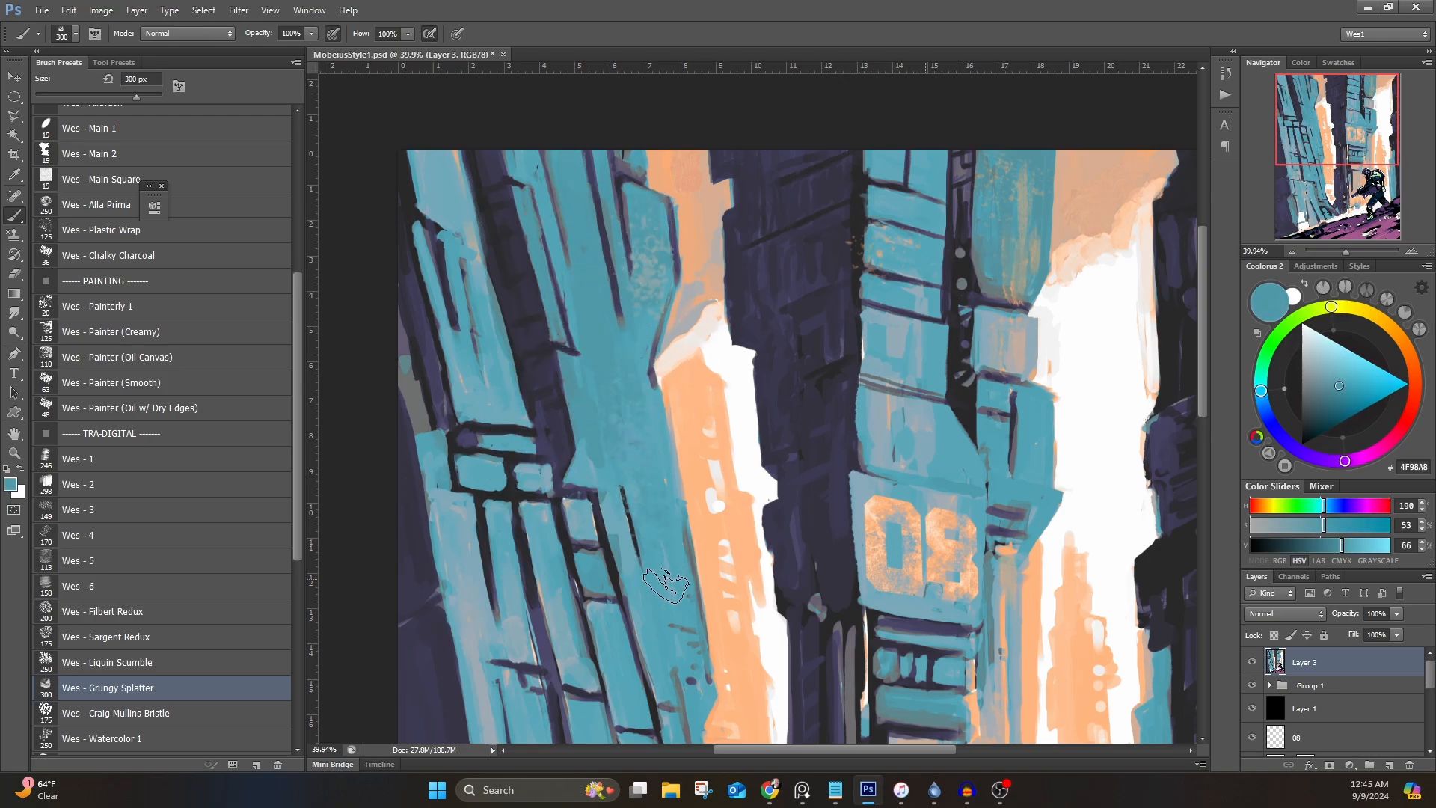
# Step: Add sampled dark purple bristle texture along the left tower's lower panels with the Wes - Craig Mullins Bristle brush at 175 px
pyautogui.click(215, 707)
pyautogui.moveTo(608, 644); pyautogui.dragTo(570, 503)
pyautogui.keyDown('alt'); pyautogui.click(500, 483); pyautogui.keyUp('alt')
pyautogui.moveTo(500, 474); pyautogui.dragTo(517, 546)
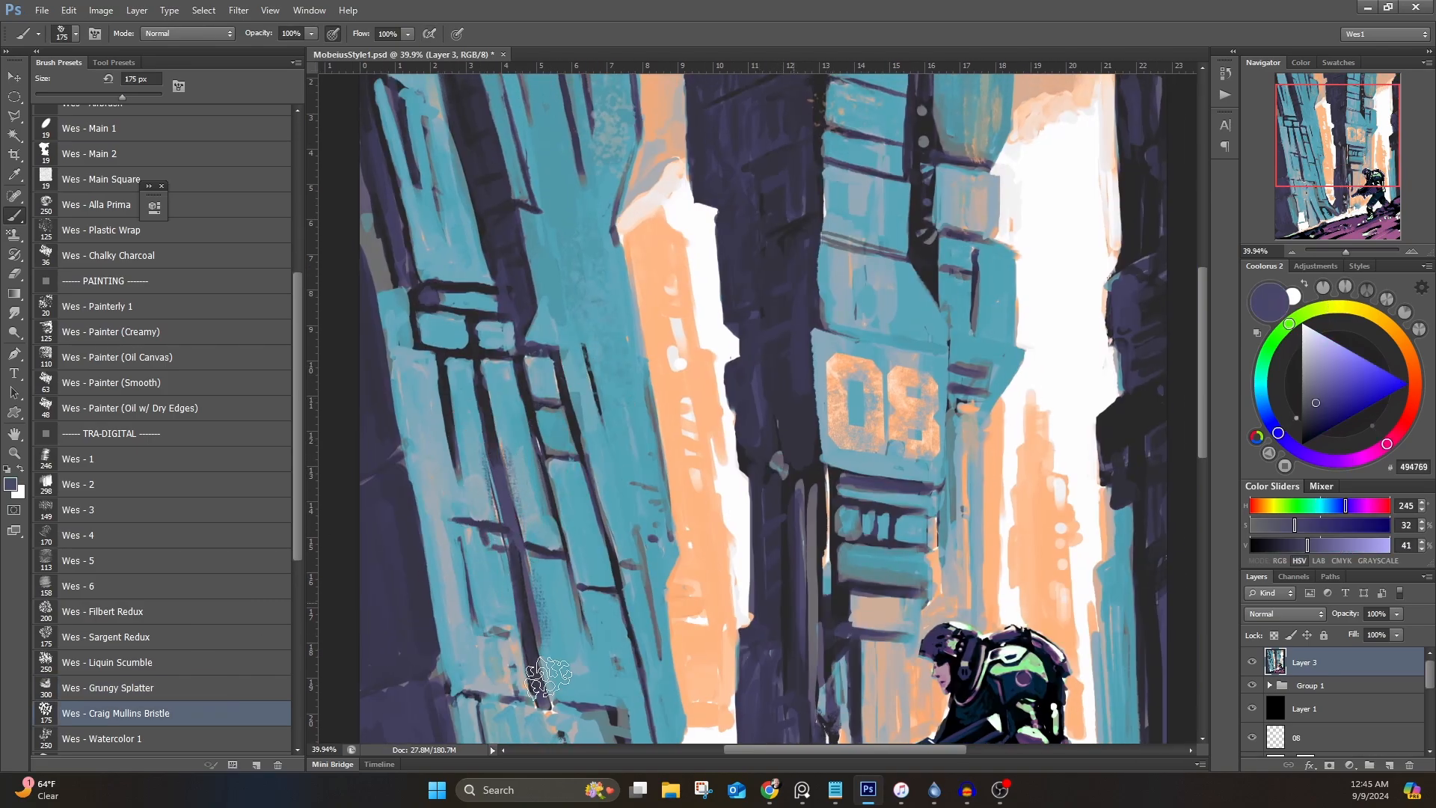
pyautogui.moveTo(548, 678); pyautogui.dragTo(545, 650)
pyautogui.moveTo(613, 640); pyautogui.dragTo(597, 471)
pyautogui.moveTo(602, 512); pyautogui.dragTo(640, 596)
pyautogui.moveTo(646, 543); pyautogui.dragTo(683, 641)
# Step: Texture the dark building at the canvas's left edge with sampled purples, using the Wes - Craig Mullins Bristle and 300 px Wes - Grungy Splatter brushes
pyautogui.moveTo(700, 310)
pyautogui.mouseDown()
pyautogui.moveTo(688, 499)
pyautogui.moveTo(761, 126)
pyautogui.mouseUp()
pyautogui.keyDown('alt'); pyautogui.click(504, 535); pyautogui.keyUp('alt')
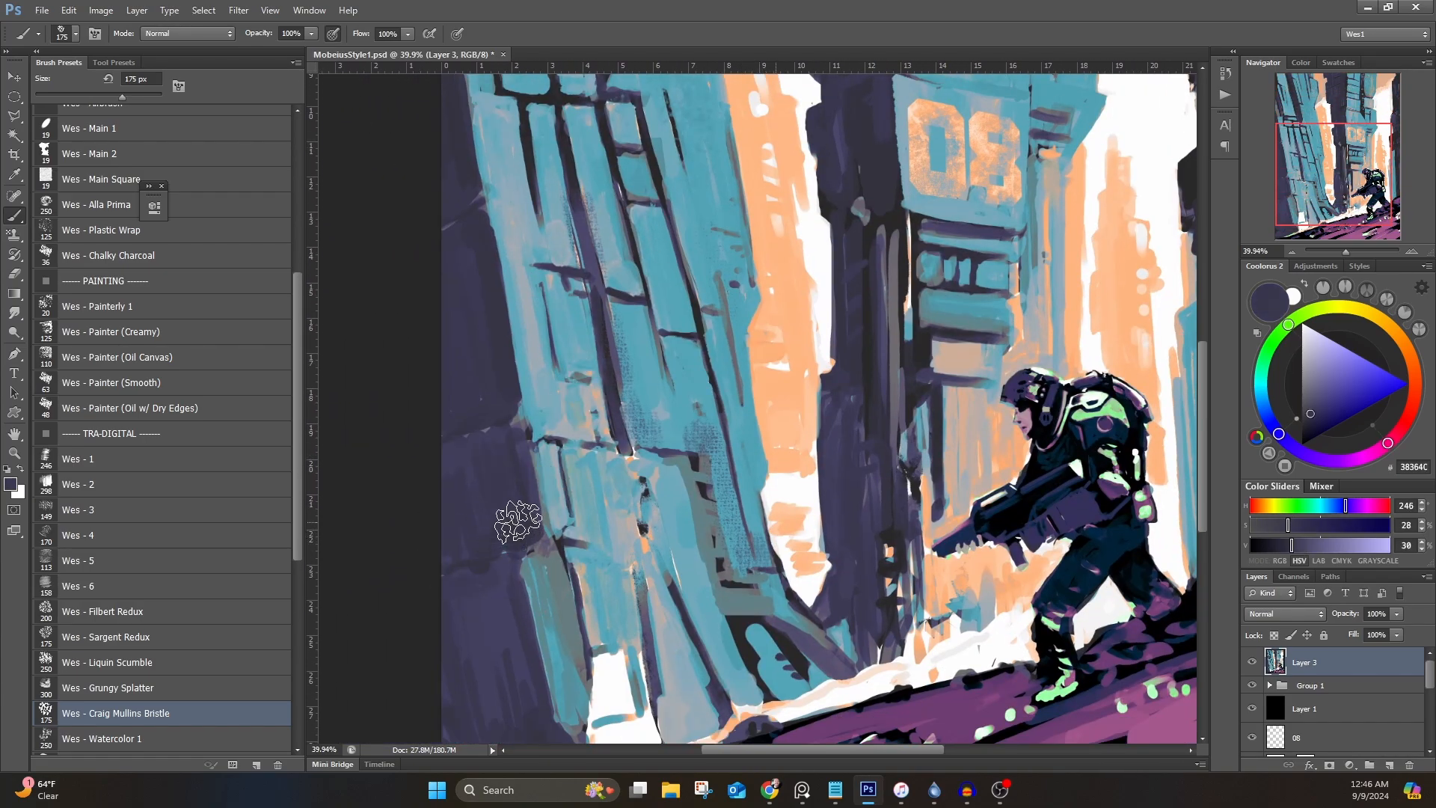
pyautogui.keyDown('alt'); pyautogui.click(472, 238); pyautogui.keyUp('alt')
pyautogui.moveTo(506, 601); pyautogui.dragTo(480, 487)
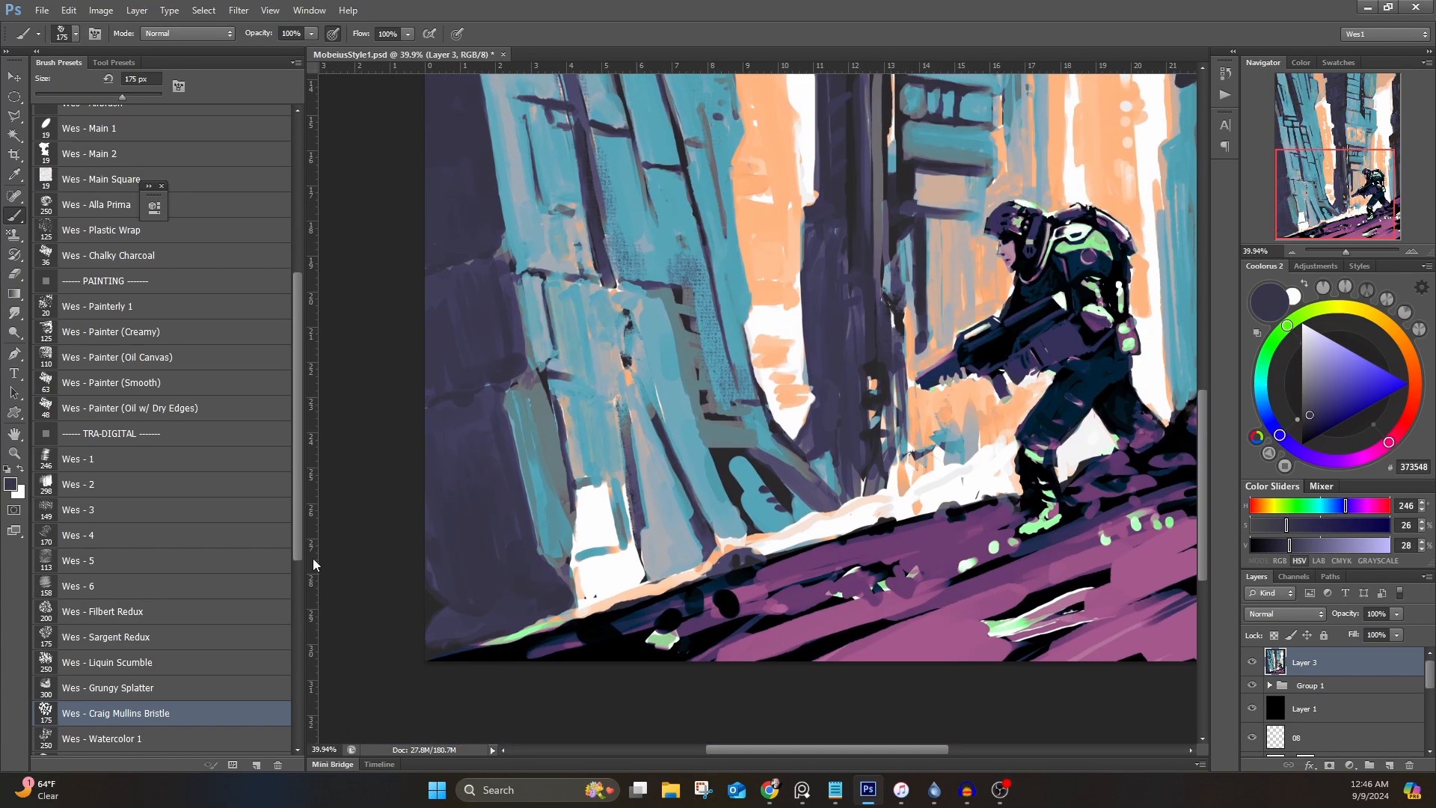
pyautogui.press(',')
pyautogui.keyDown('alt'); pyautogui.click(475, 609); pyautogui.keyUp('alt')
pyautogui.moveTo(459, 224); pyautogui.dragTo(471, 458)
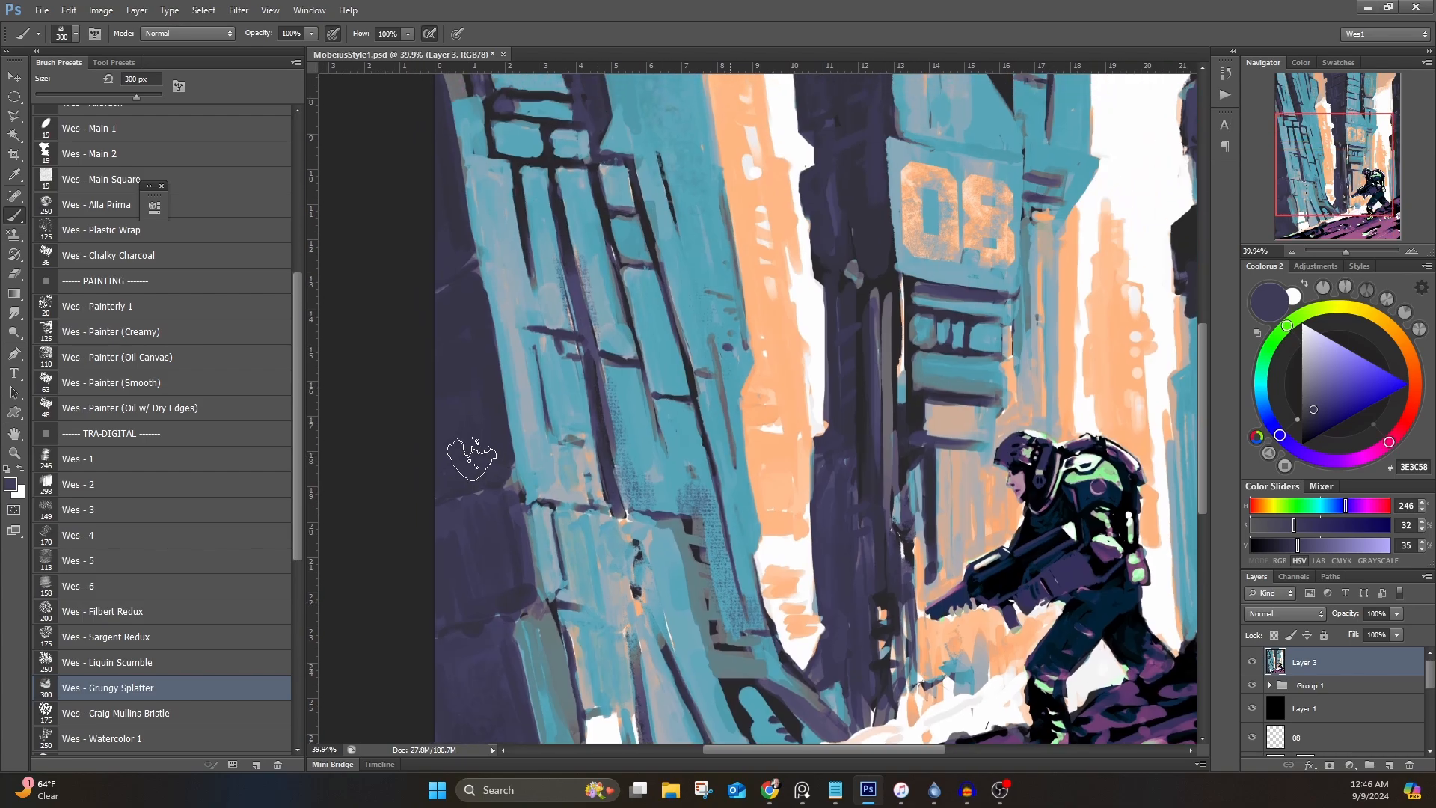
pyautogui.moveTo(479, 268); pyautogui.dragTo(501, 534)
# Step: Splatter sampled grey on the left tower, and soften the central tower's panels with sampled grey-blue using Wes - Watercolor 2 at 125 px
pyautogui.keyDown('alt'); pyautogui.click(542, 540); pyautogui.keyUp('alt')
pyautogui.moveTo(675, 321); pyautogui.dragTo(536, 545)
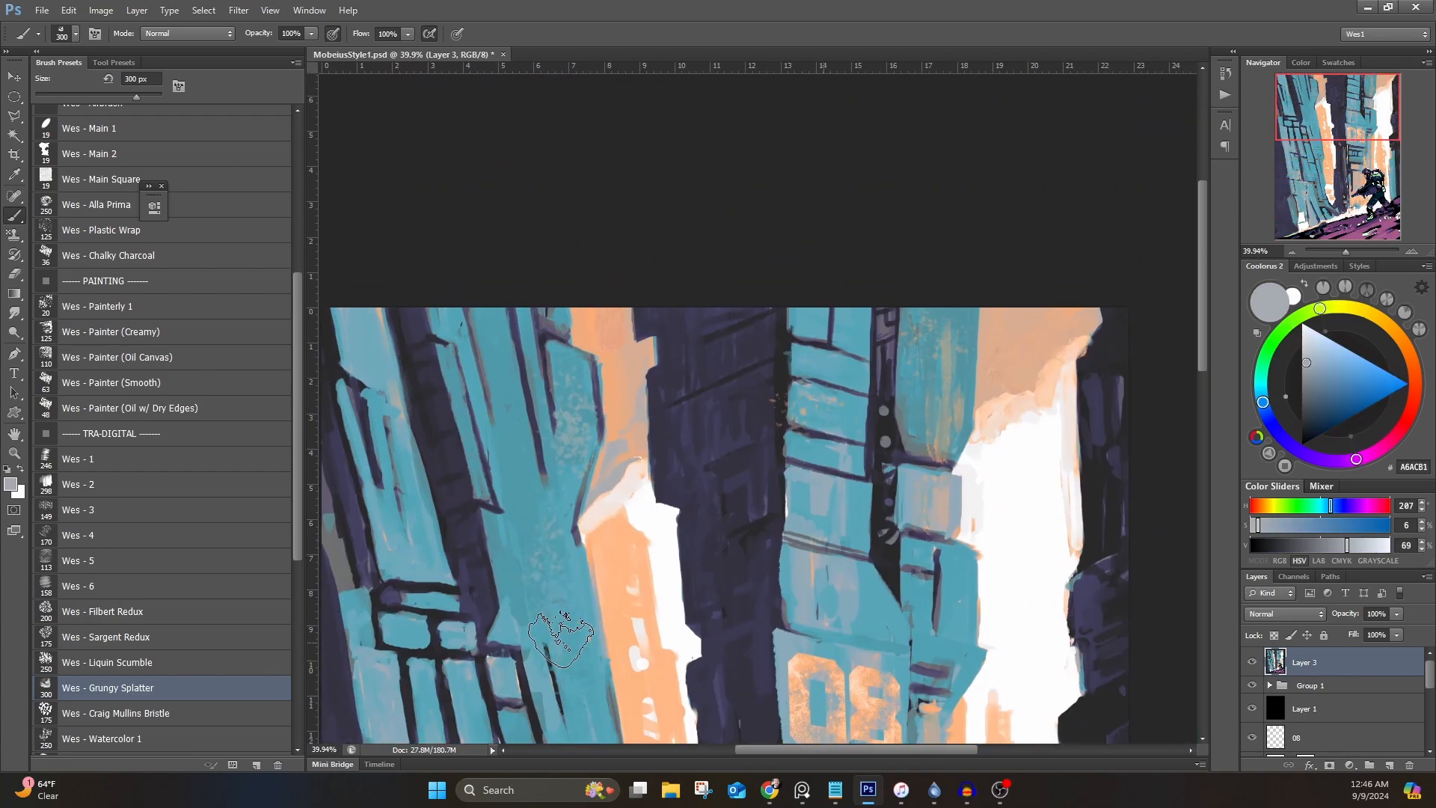
pyautogui.moveTo(864, 380)
pyautogui.mouseDown()
pyautogui.moveTo(722, 238)
pyautogui.moveTo(697, 111)
pyautogui.mouseUp()
pyautogui.keyDown('alt'); pyautogui.click(692, 338); pyautogui.keyUp('alt')
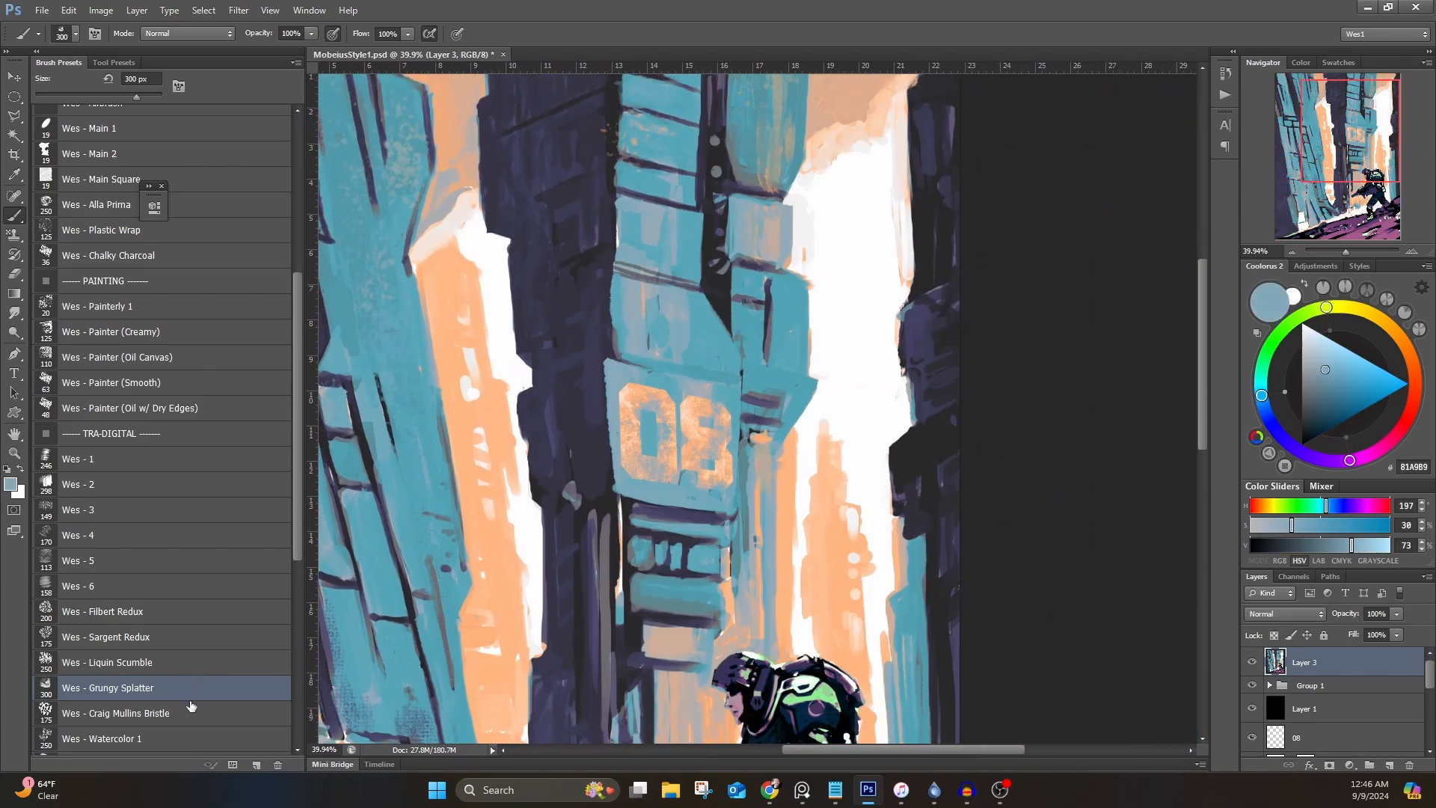
pyautogui.moveTo(296, 476); pyautogui.dragTo(297, 537)
pyautogui.click(228, 626)
pyautogui.keyDown('alt'); pyautogui.click(681, 326); pyautogui.keyUp('alt')
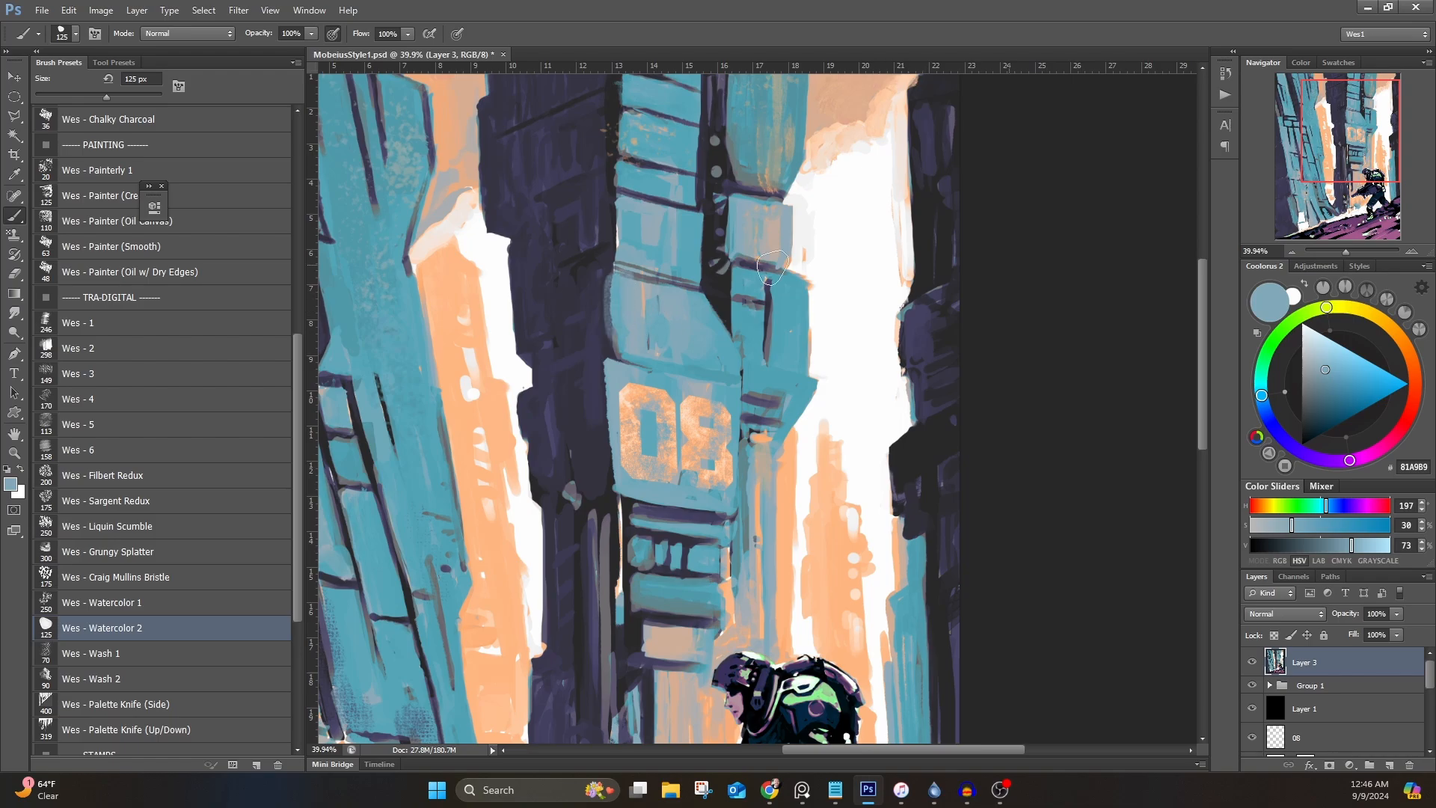
# Step: Retouch the skyline behind the soldier with sampled peach and paint pale haze at the right building's base, using Wes - Watercolor 2 at 40 px
pyautogui.moveTo(682, 609); pyautogui.dragTo(636, 415)
pyautogui.moveTo(815, 271)
pyautogui.mouseDown()
pyautogui.moveTo(783, 186)
pyautogui.moveTo(703, 193)
pyautogui.mouseUp()
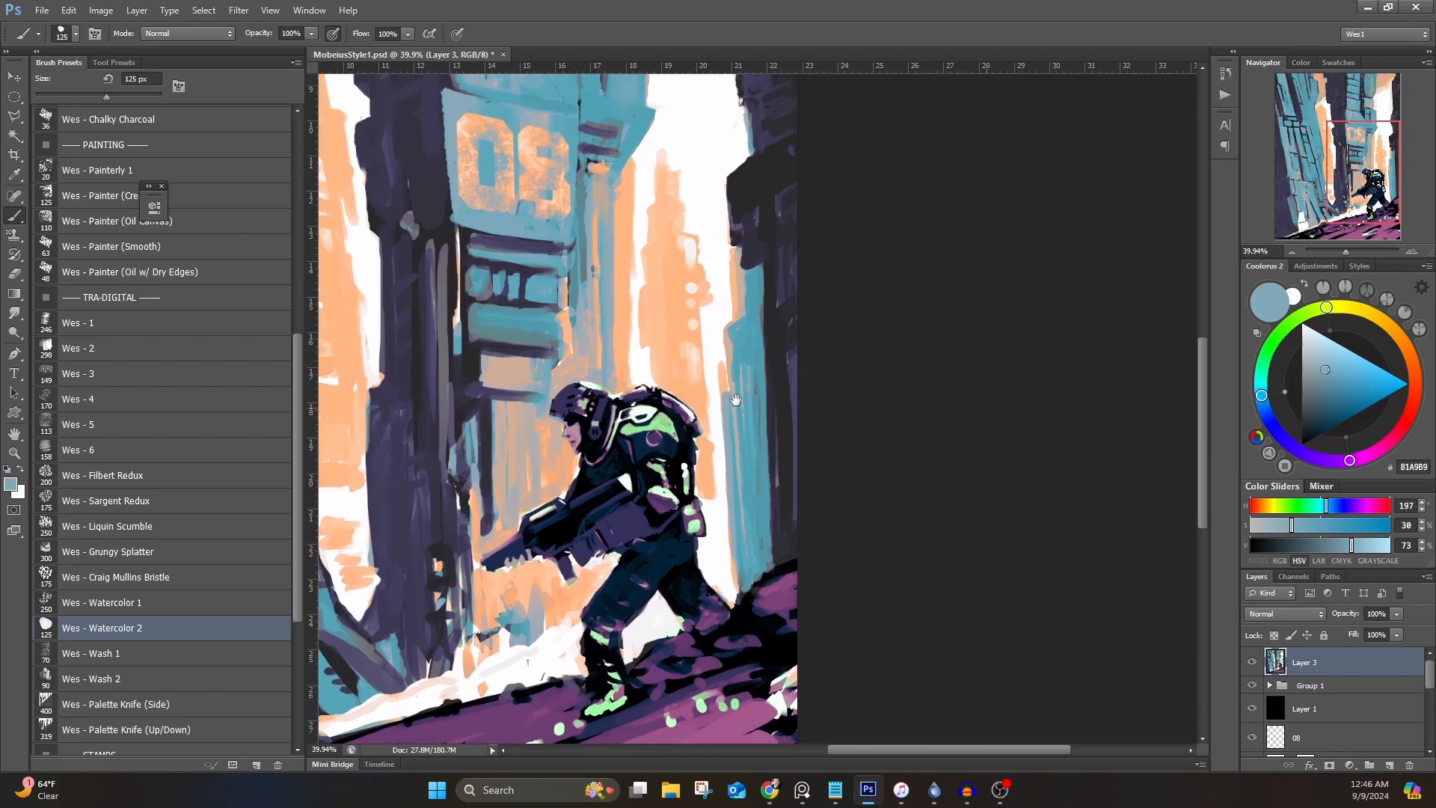
pyautogui.keyDown('alt'); pyautogui.click(712, 475); pyautogui.keyUp('alt')
pyautogui.press('[')
pyautogui.press('[')
pyautogui.press('[')
pyautogui.press('[')
pyautogui.press('[')
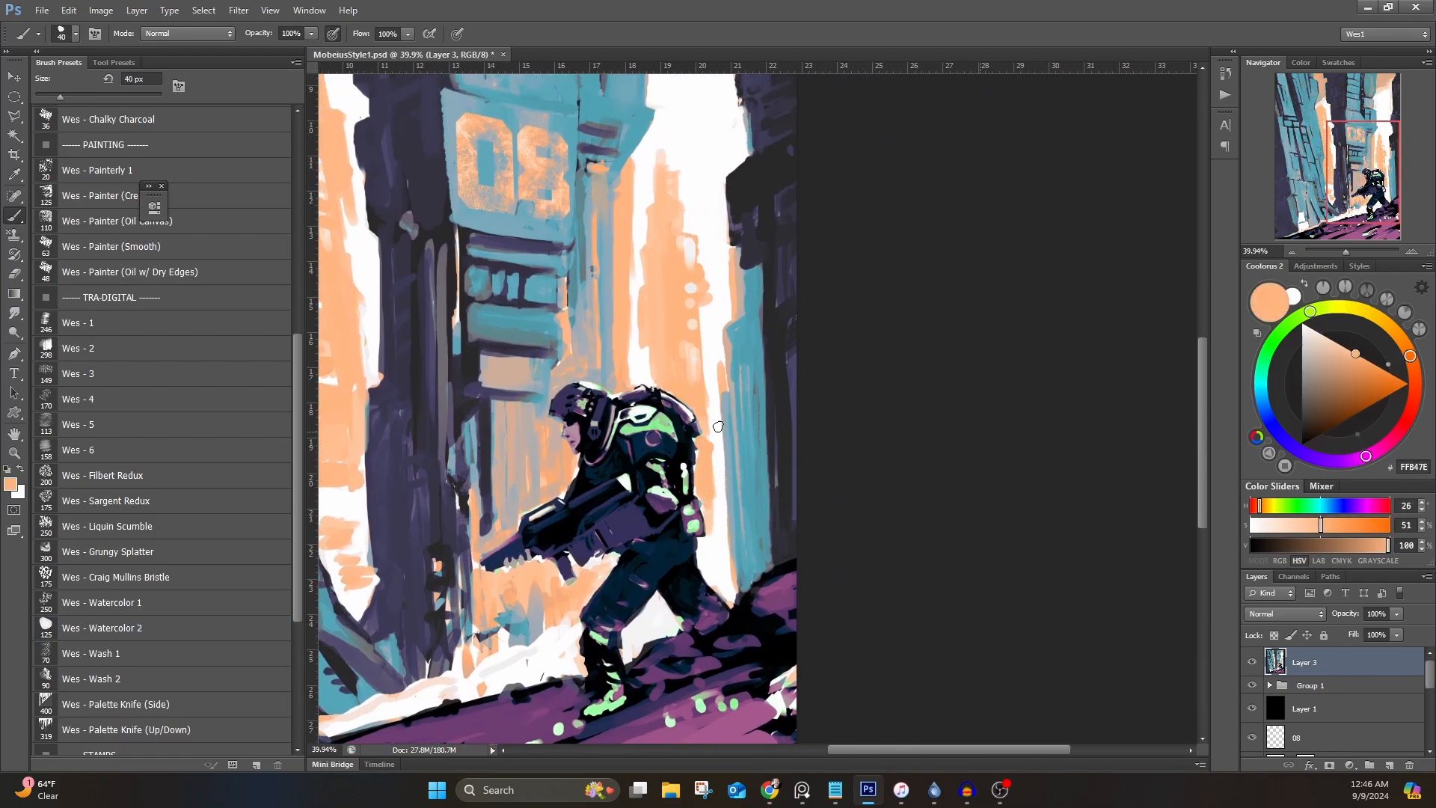
pyautogui.keyDown('alt'); pyautogui.click(558, 639); pyautogui.keyUp('alt')
pyautogui.moveTo(725, 548)
pyautogui.mouseDown()
pyautogui.moveTo(773, 525)
pyautogui.moveTo(768, 564)
pyautogui.moveTo(734, 565)
pyautogui.moveTo(742, 546)
pyautogui.moveTo(774, 561)
pyautogui.mouseUp()
pyautogui.keyDown('alt'); pyautogui.click(777, 546); pyautogui.keyUp('alt')
# Step: Dab sampled slope colours and black marks across the purple slope below the soldier with the 40 px Wes - Watercolor 2 brush
pyautogui.moveTo(772, 548)
pyautogui.mouseDown()
pyautogui.moveTo(767, 500)
pyautogui.moveTo(768, 554)
pyautogui.moveTo(816, 352)
pyautogui.moveTo(959, 351)
pyautogui.mouseUp()
pyautogui.keyDown('alt'); pyautogui.click(764, 511); pyautogui.keyUp('alt')
pyautogui.keyDown('alt'); pyautogui.click(774, 558); pyautogui.keyUp('alt')
pyautogui.keyDown('alt'); pyautogui.click(761, 512); pyautogui.keyUp('alt')
pyautogui.keyDown('alt'); pyautogui.click(776, 551); pyautogui.keyUp('alt')
pyautogui.keyDown('alt'); pyautogui.click(669, 553); pyautogui.keyUp('alt')
pyautogui.moveTo(666, 550); pyautogui.dragTo(649, 555)
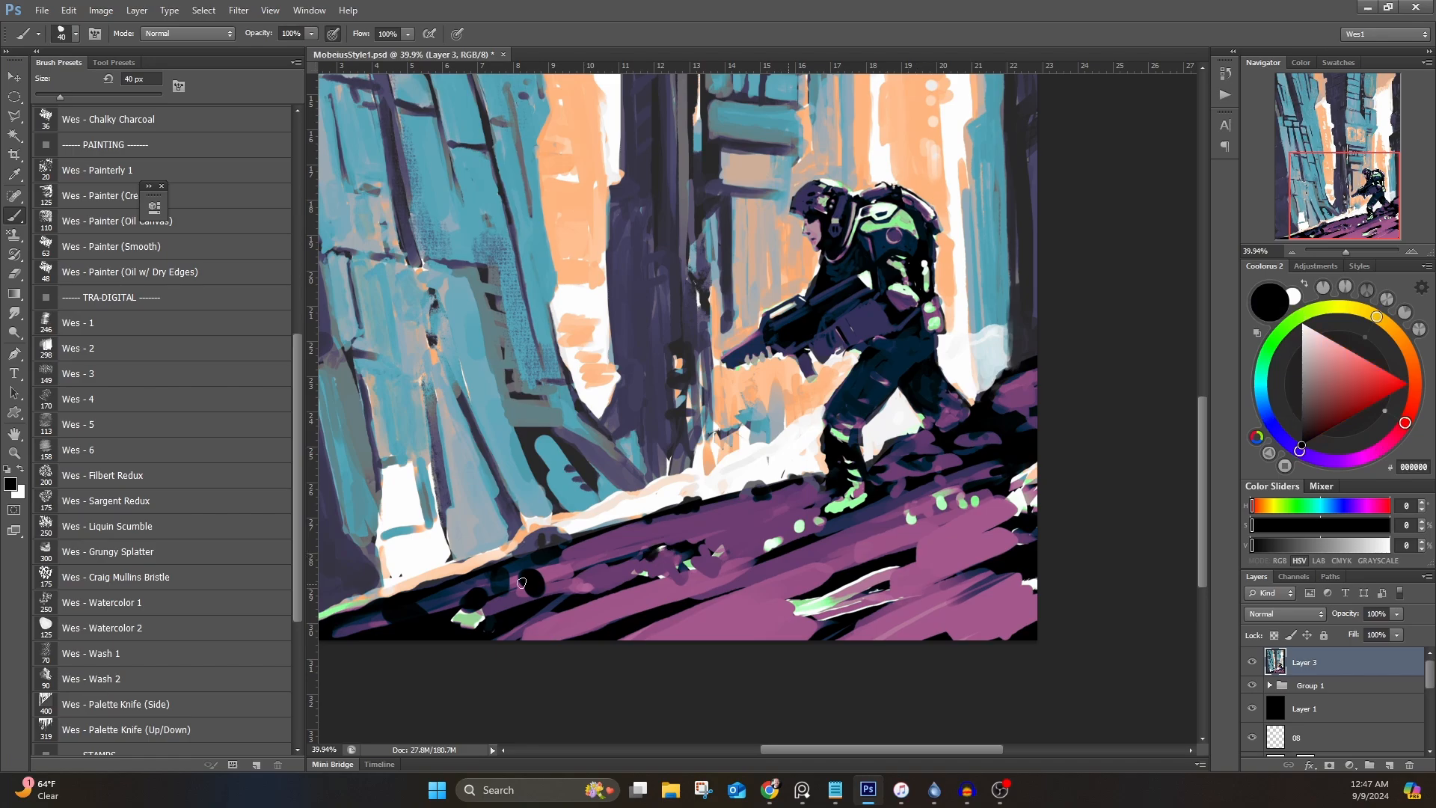
# Step: Rework the green spots scattered along the purple slope with colours sampled from the painting
pyautogui.keyDown('alt'); pyautogui.click(469, 619); pyautogui.keyUp('alt')
pyautogui.moveTo(471, 608); pyautogui.dragTo(480, 603)
pyautogui.keyDown('alt'); pyautogui.click(692, 562); pyautogui.keyUp('alt')
pyautogui.click(684, 552)
pyautogui.keyDown('alt'); pyautogui.click(815, 531); pyautogui.keyUp('alt')
pyautogui.moveTo(781, 548)
pyautogui.mouseDown()
pyautogui.moveTo(814, 531)
pyautogui.moveTo(782, 539)
pyautogui.mouseUp()
# Step: Add finer sampled purple and dark blue strokes to the slope behind the soldier's feet with the brush at 20 px
pyautogui.press('[')
pyautogui.press('[')
pyautogui.moveTo(851, 504)
pyautogui.mouseDown()
pyautogui.moveTo(935, 494)
pyautogui.moveTo(1011, 519)
pyautogui.mouseUp()
pyautogui.keyDown('alt'); pyautogui.click(1015, 395); pyautogui.keyUp('alt')
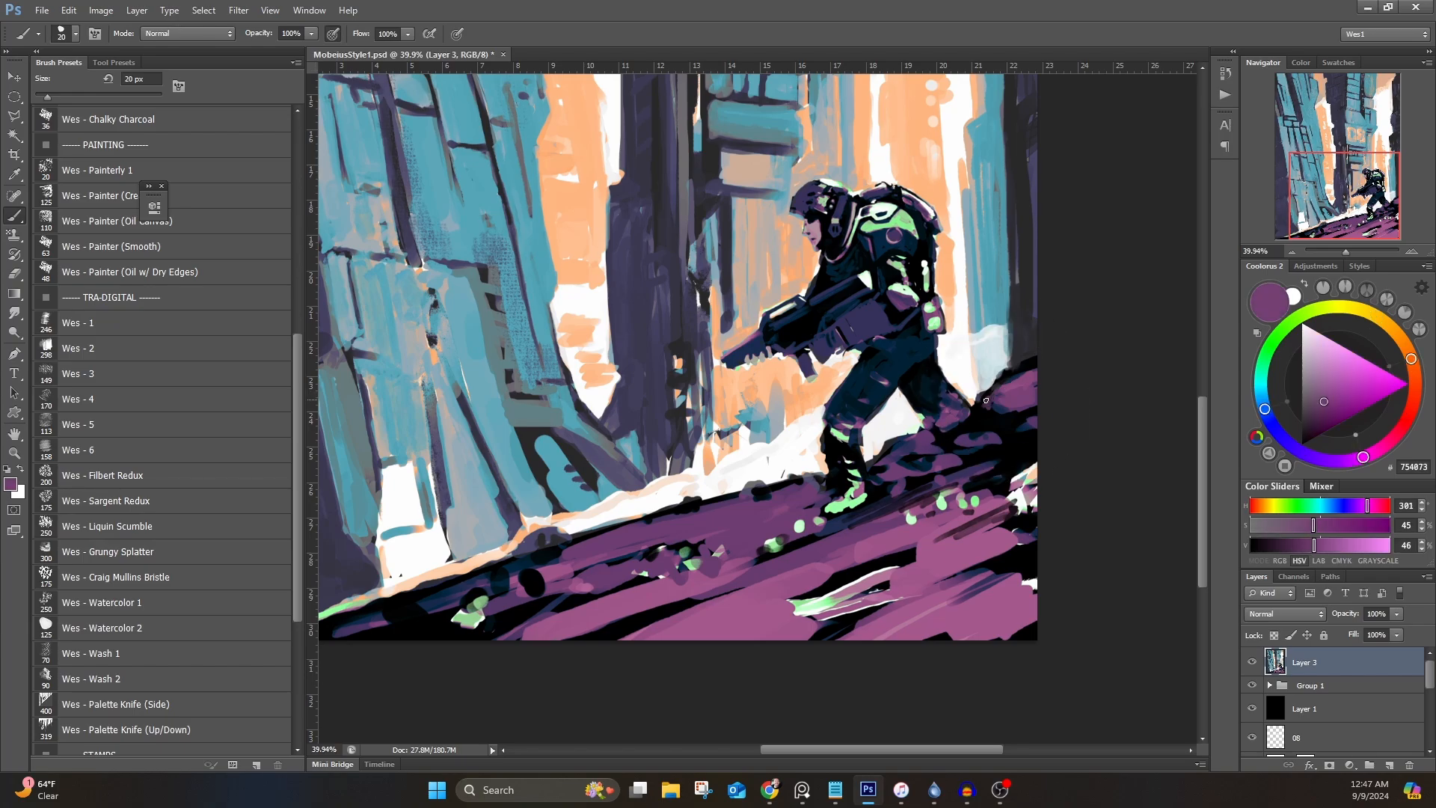
pyautogui.moveTo(987, 399); pyautogui.dragTo(1040, 362)
pyautogui.keyDown('alt'); pyautogui.click(1003, 408); pyautogui.keyUp('alt')
# Step: Refine the soldier's backpack and shoulder armour with sampled black and dark teal at 20 px
pyautogui.moveTo(841, 417); pyautogui.dragTo(776, 583)
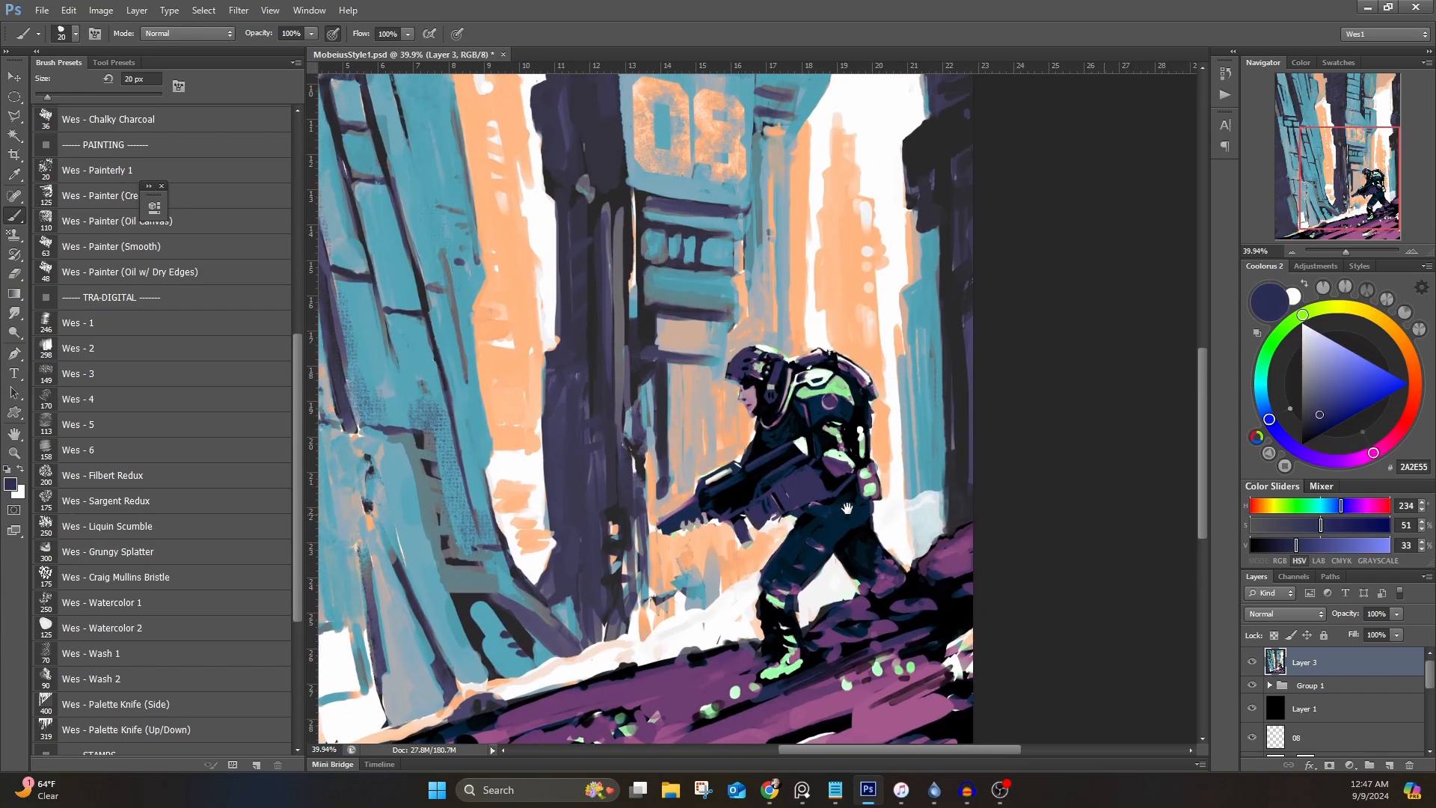
pyautogui.keyDown('alt'); pyautogui.click(853, 399); pyautogui.keyUp('alt')
pyautogui.keyDown('alt'); pyautogui.click(837, 376); pyautogui.keyUp('alt')
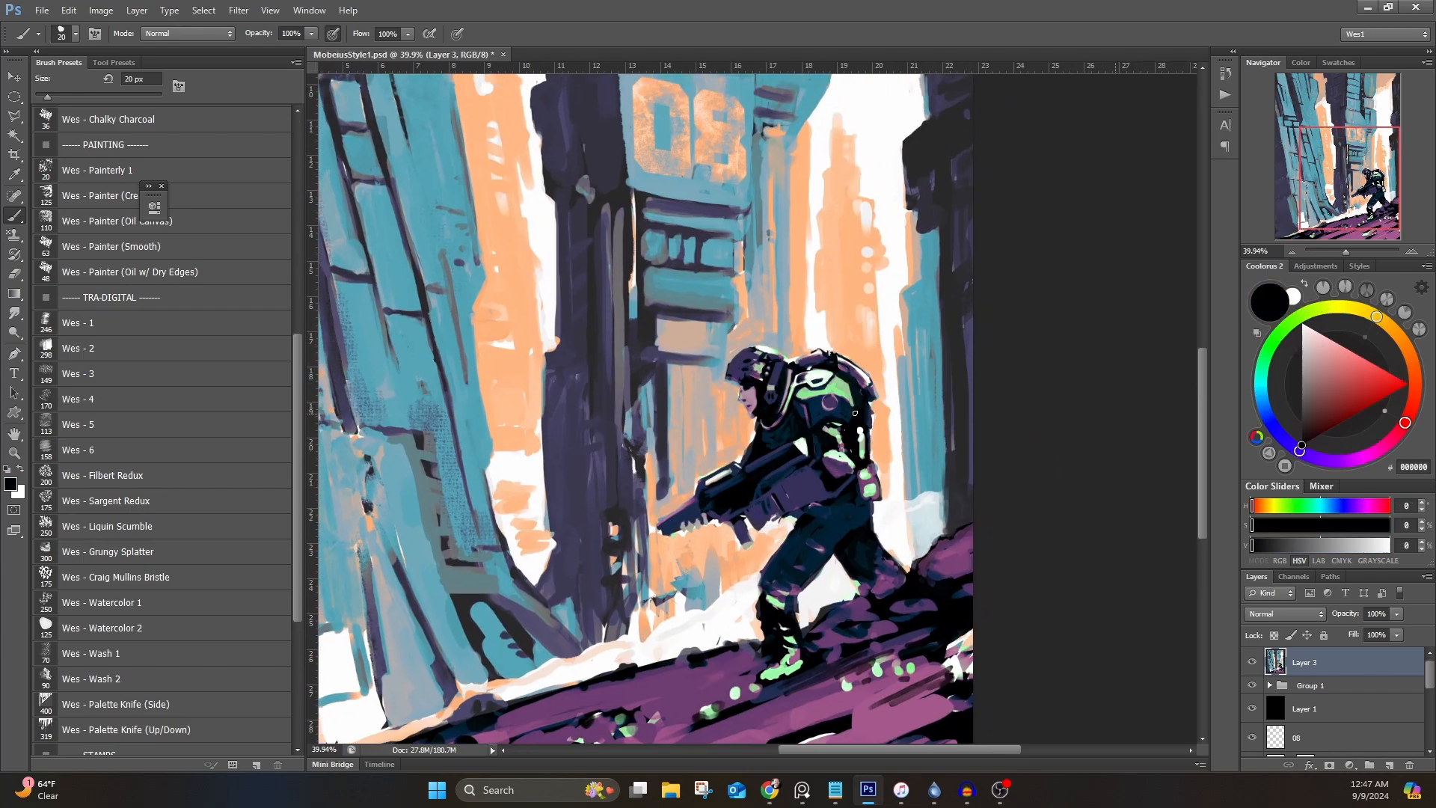
pyautogui.keyDown('alt'); pyautogui.click(815, 387); pyautogui.keyUp('alt')
pyautogui.keyDown('alt'); pyautogui.click(856, 401); pyautogui.keyUp('alt')
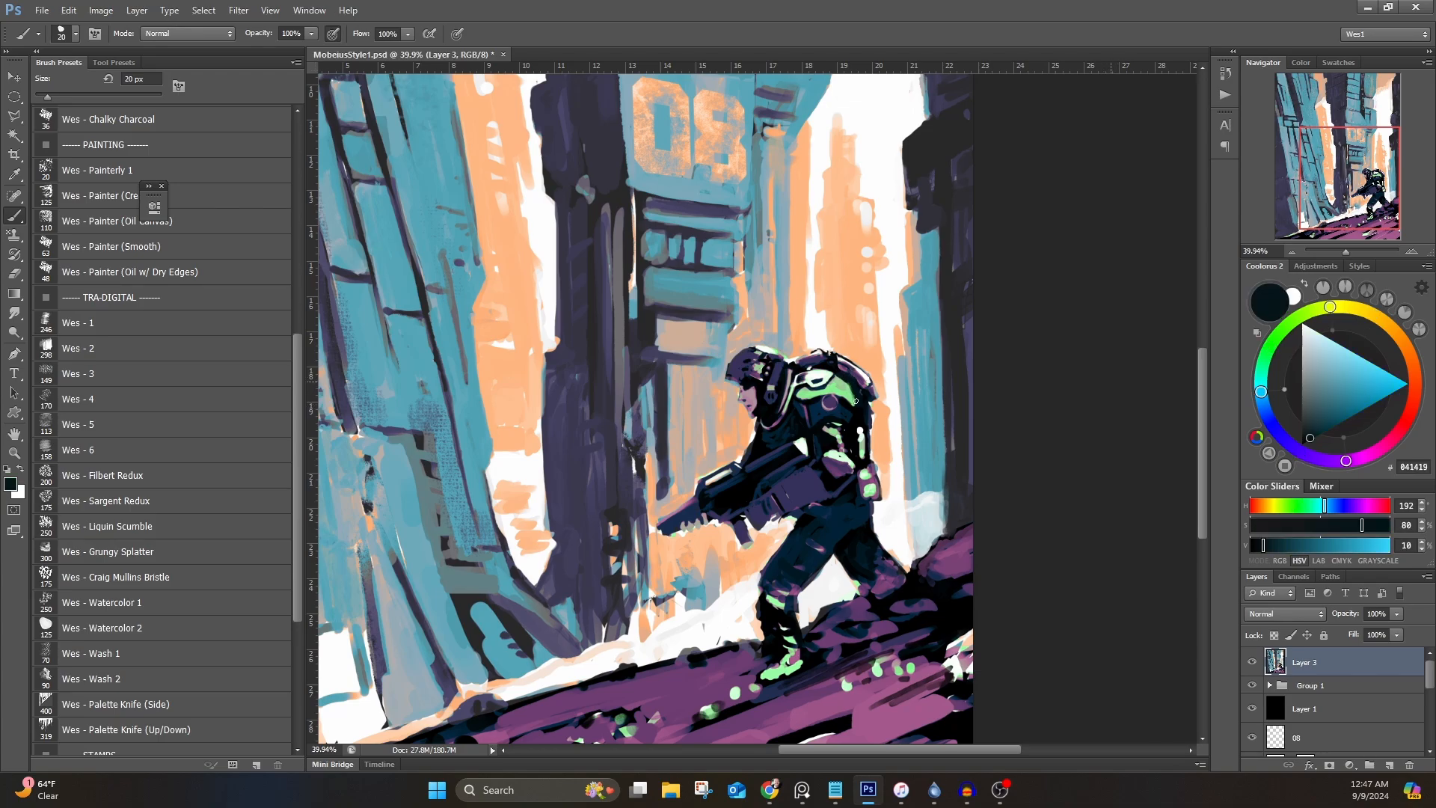
# Step: Retouch the areas around the soldier's helmet and rifle with sampled dark purple and peach at 20 px
pyautogui.keyDown('alt'); pyautogui.click(763, 345); pyautogui.keyUp('alt')
pyautogui.keyDown('alt'); pyautogui.click(753, 301); pyautogui.keyUp('alt')
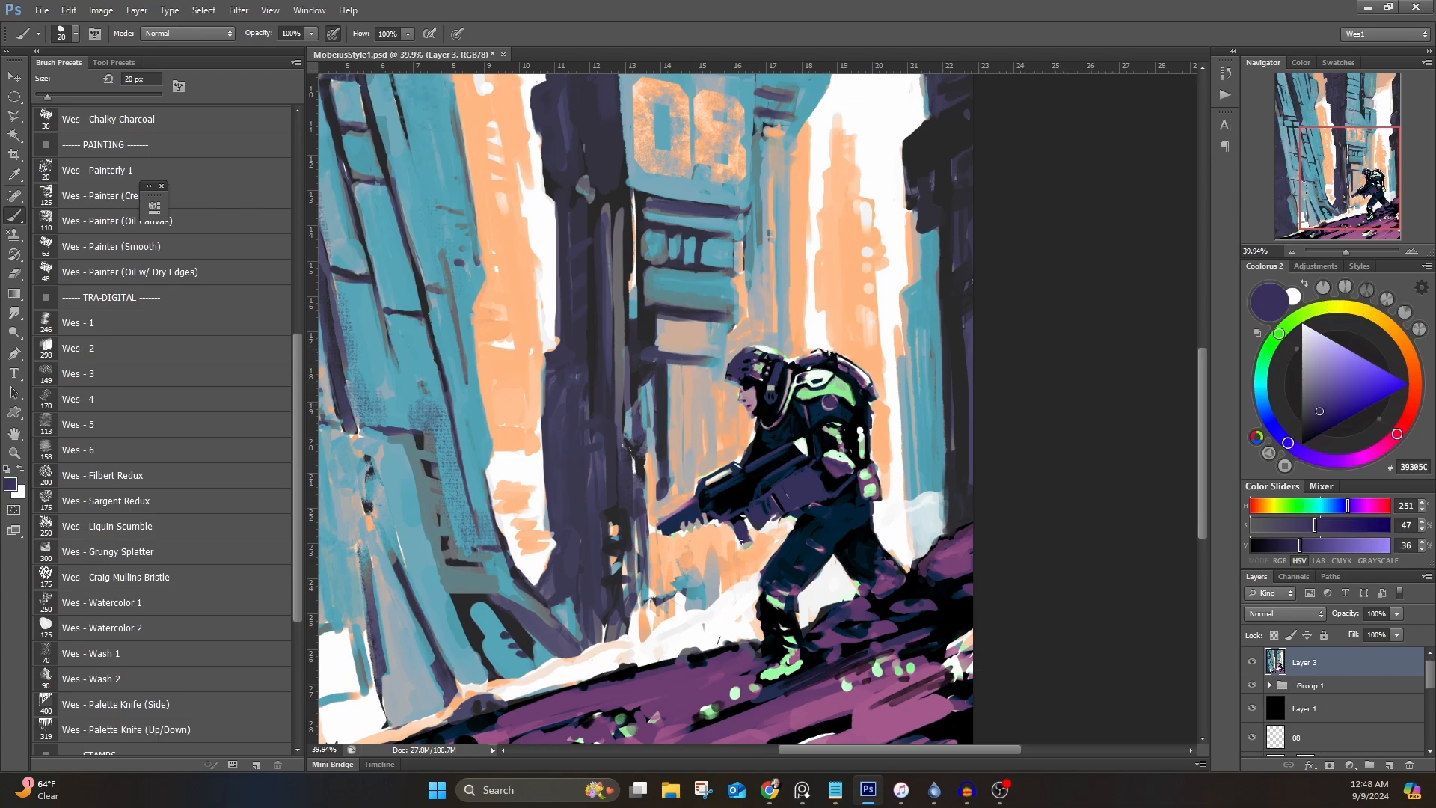
pyautogui.keyDown('alt'); pyautogui.click(733, 540); pyautogui.keyUp('alt')
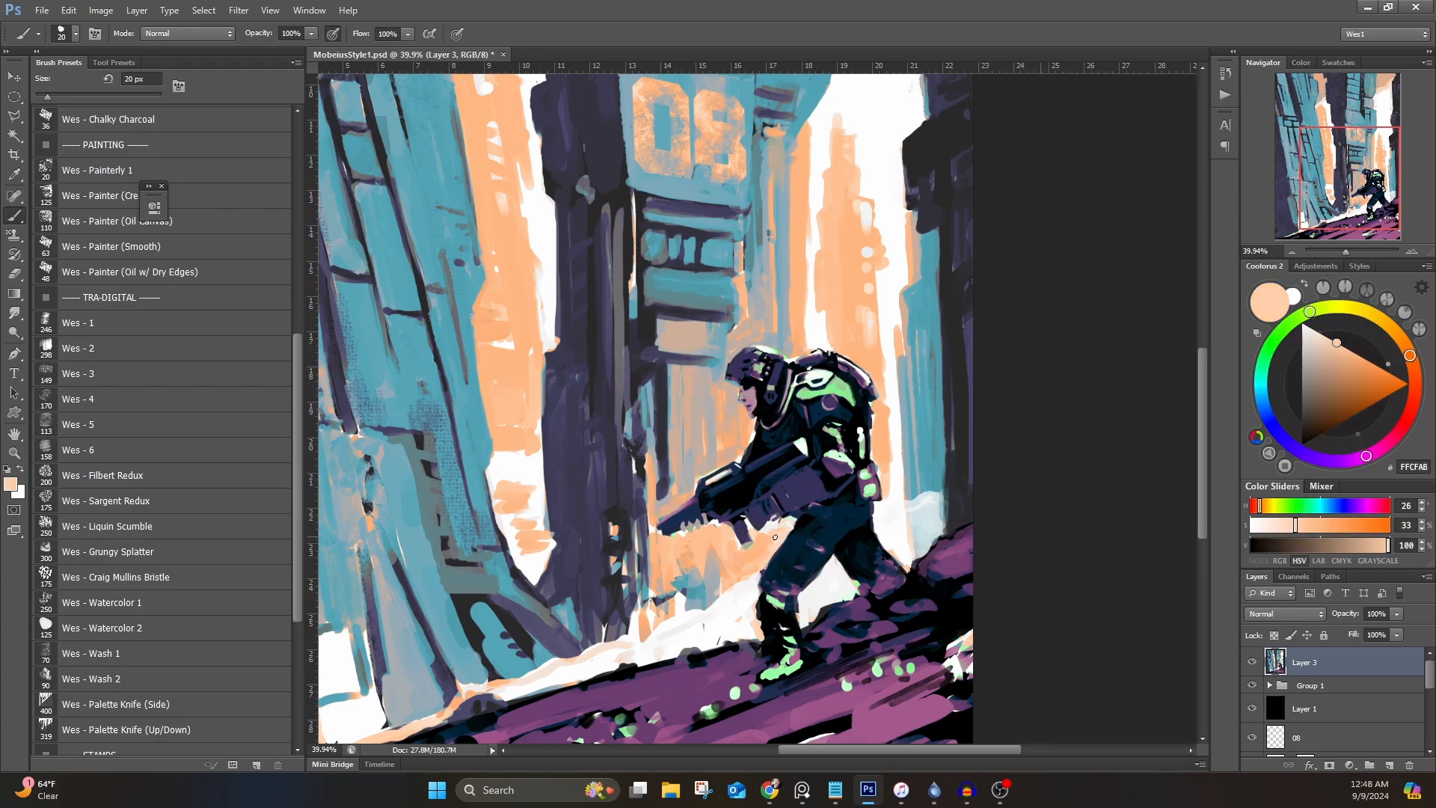
pyautogui.keyDown('alt'); pyautogui.click(654, 539); pyautogui.keyUp('alt')
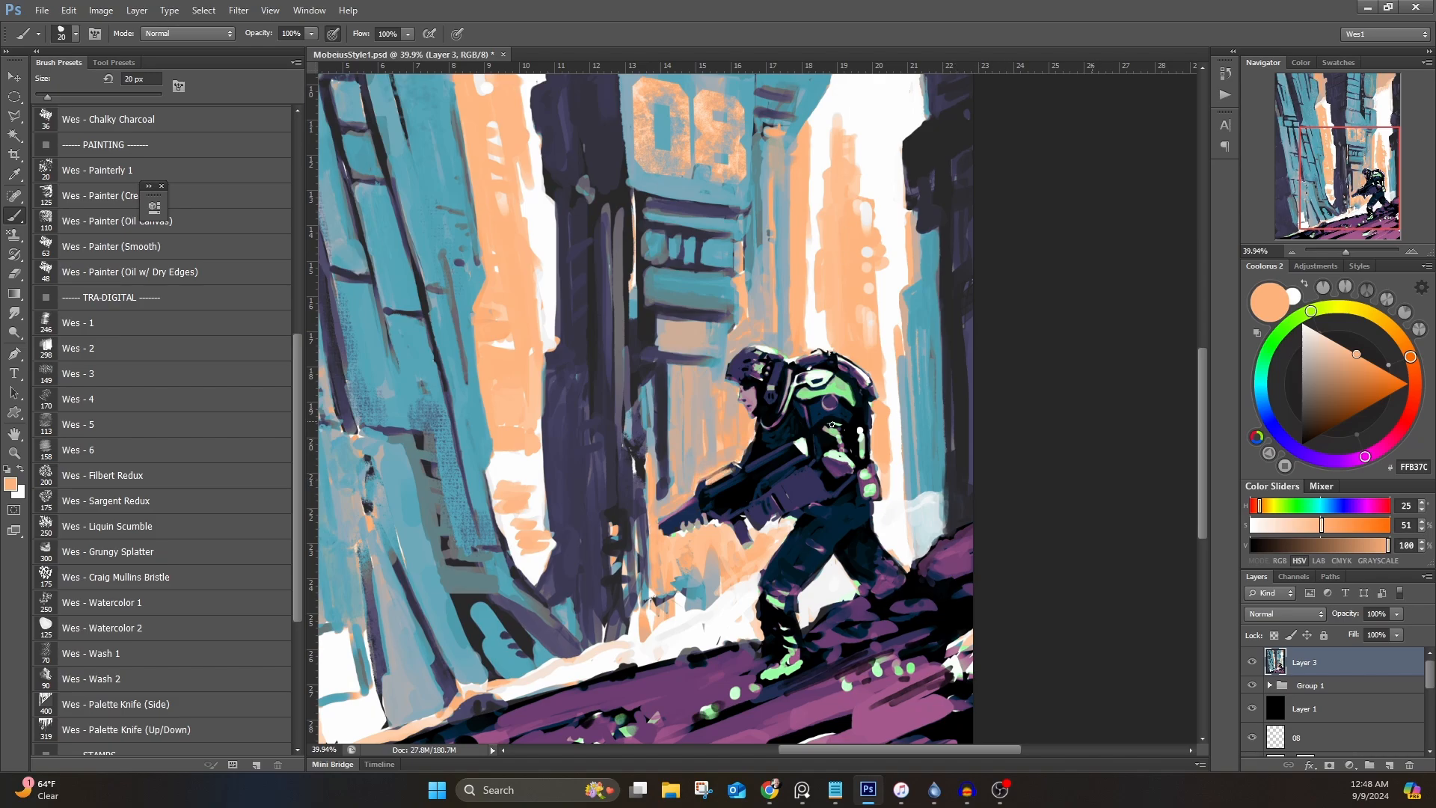
# Step: Detail the backpack with dark ribs across its green panel, a curved hose and an antenna, using sampled green, navy and purple at 10 px
pyautogui.keyDown('alt'); pyautogui.click(803, 447); pyautogui.keyUp('alt')
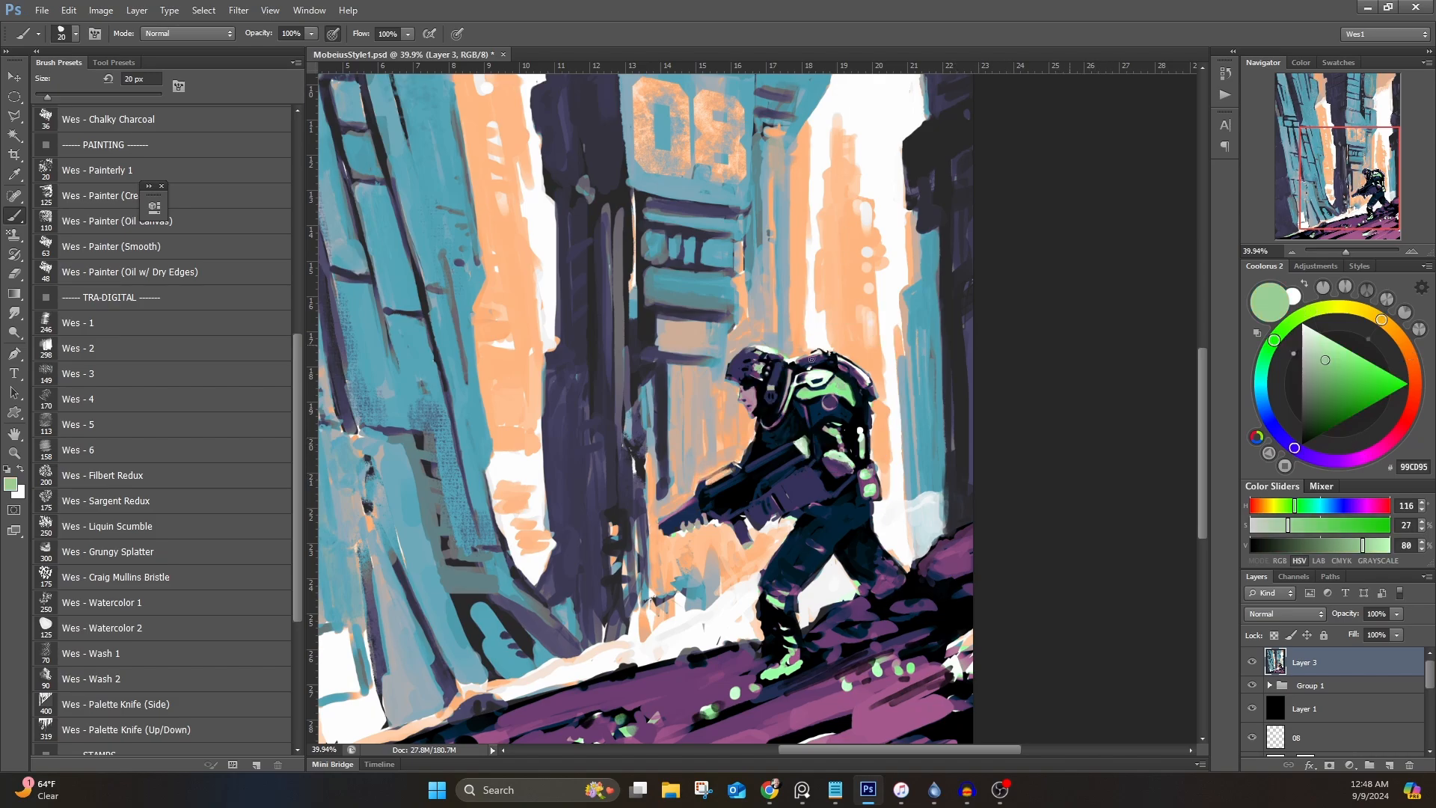
pyautogui.keyDown('alt'); pyautogui.click(792, 417); pyautogui.keyUp('alt')
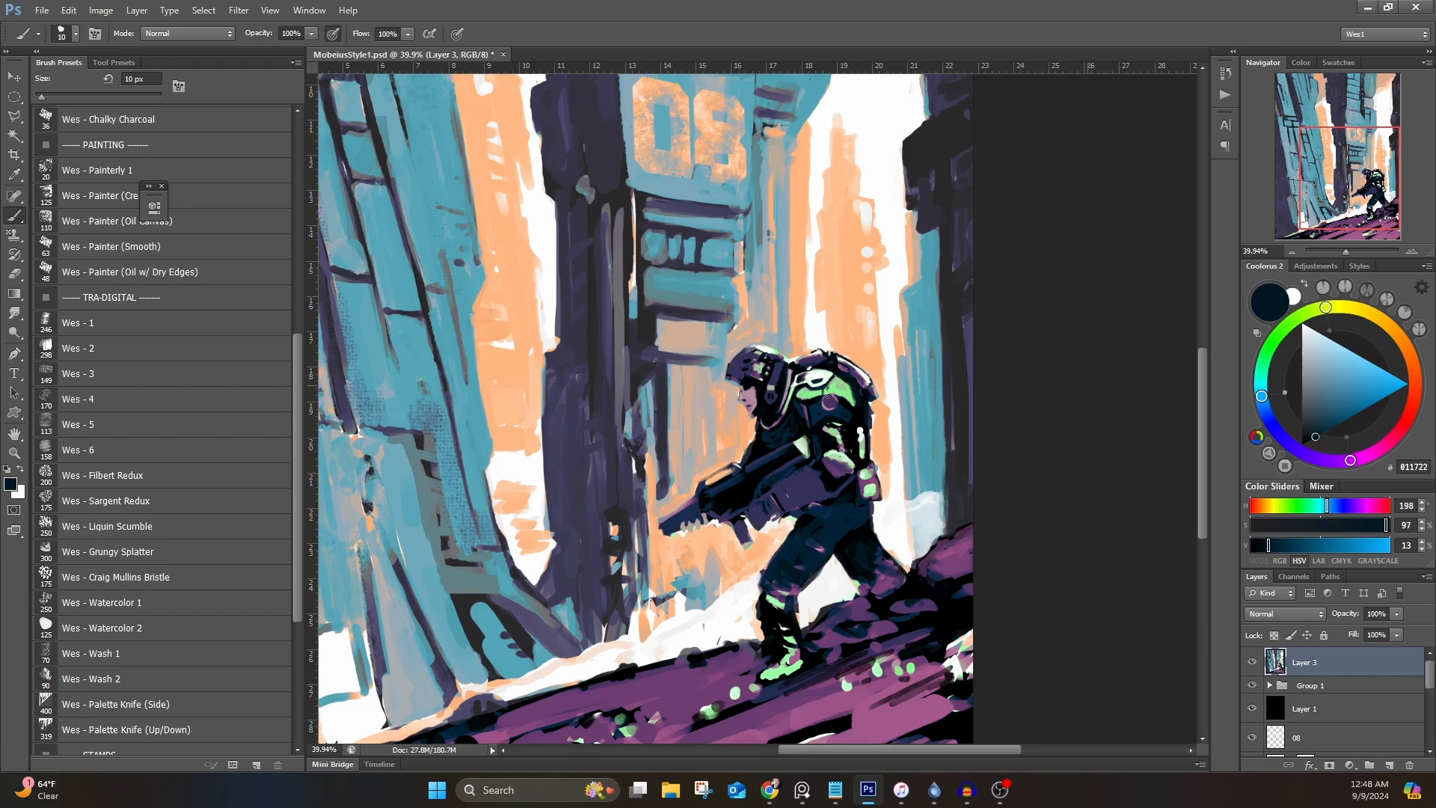
pyautogui.keyDown('alt'); pyautogui.click(858, 434); pyautogui.keyUp('alt')
pyautogui.keyDown('alt'); pyautogui.click(862, 488); pyautogui.keyUp('alt')
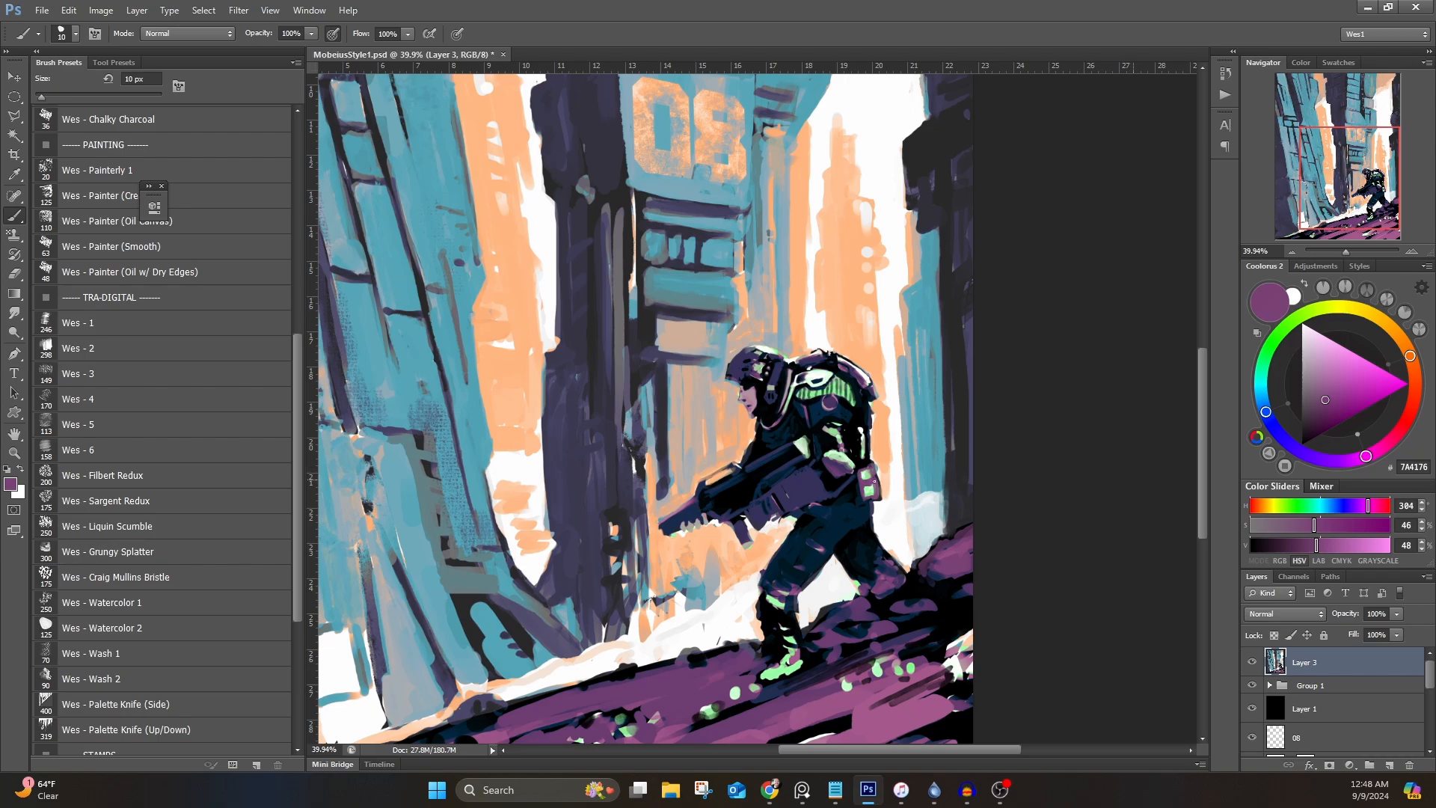
pyautogui.keyDown('alt'); pyautogui.click(875, 396); pyautogui.keyUp('alt')
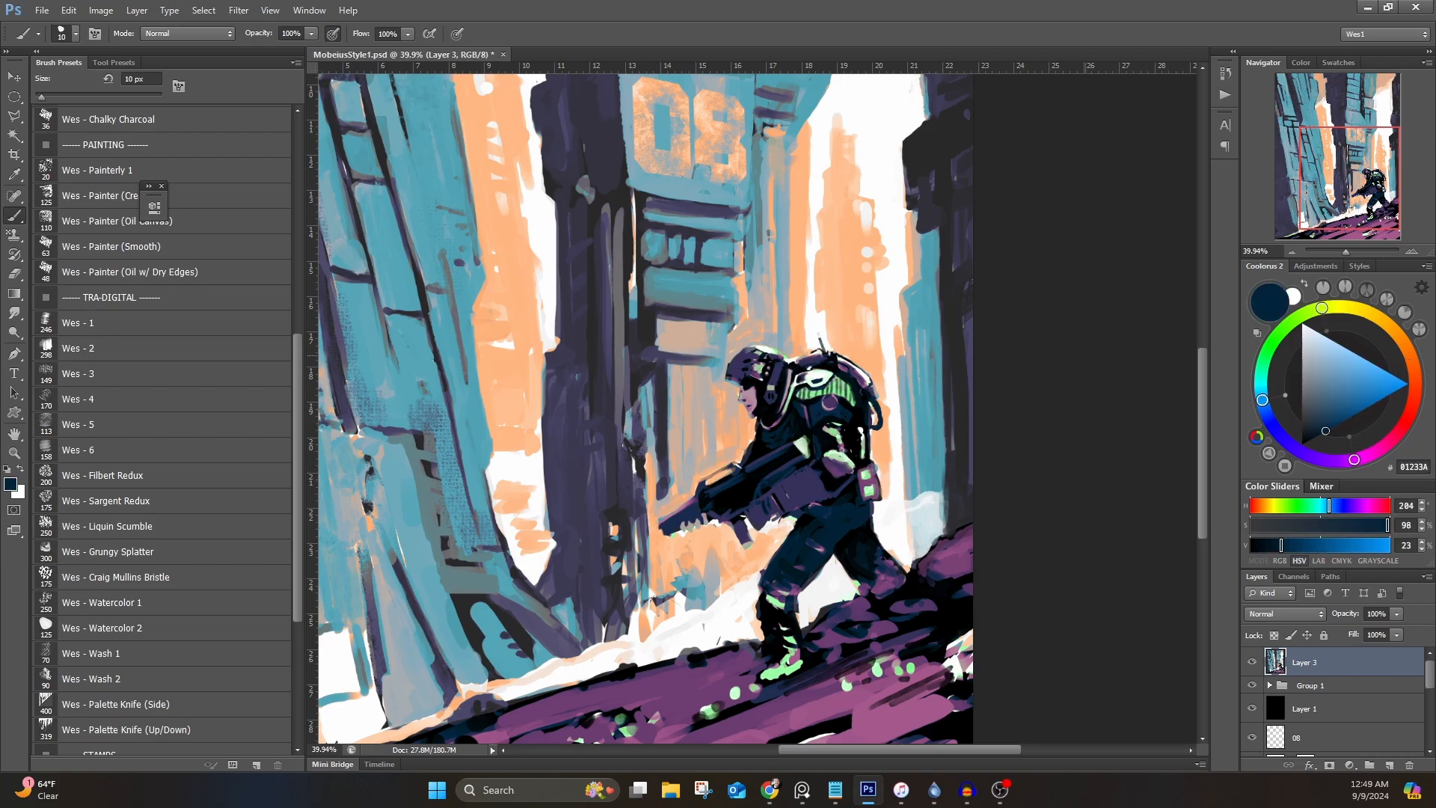
pyautogui.moveTo(825, 351); pyautogui.dragTo(815, 323)
# Step: Add small highlights to the soldier's helmet with sampled green and muted purple at 10 px
pyautogui.moveTo(767, 281); pyautogui.dragTo(763, 426)
pyautogui.keyDown('alt'); pyautogui.click(756, 508); pyautogui.keyUp('alt')
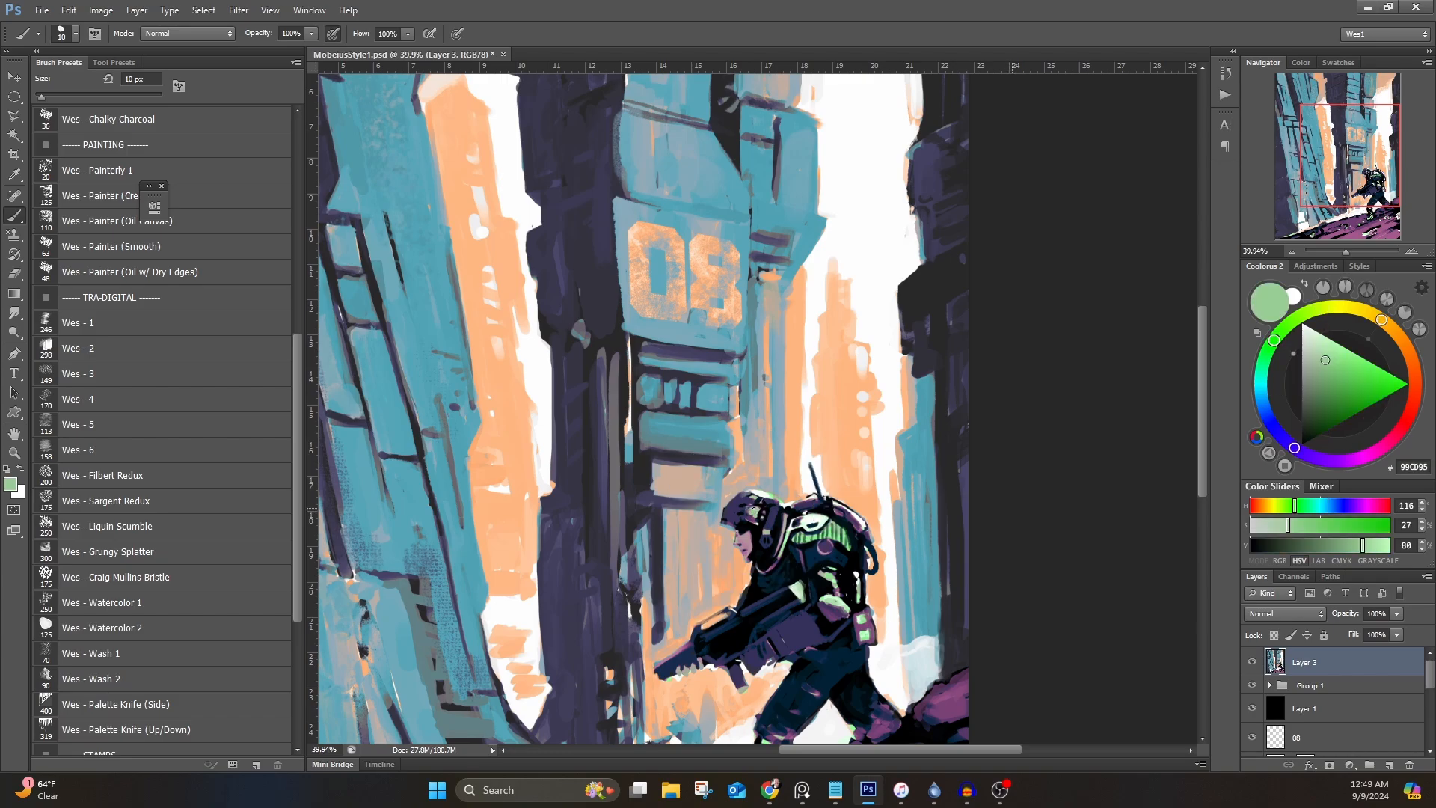
pyautogui.keyDown('alt'); pyautogui.click(754, 499); pyautogui.keyUp('alt')
pyautogui.keyDown('alt'); pyautogui.click(761, 492); pyautogui.keyUp('alt')
pyautogui.keyDown('alt'); pyautogui.click(764, 501); pyautogui.keyUp('alt')
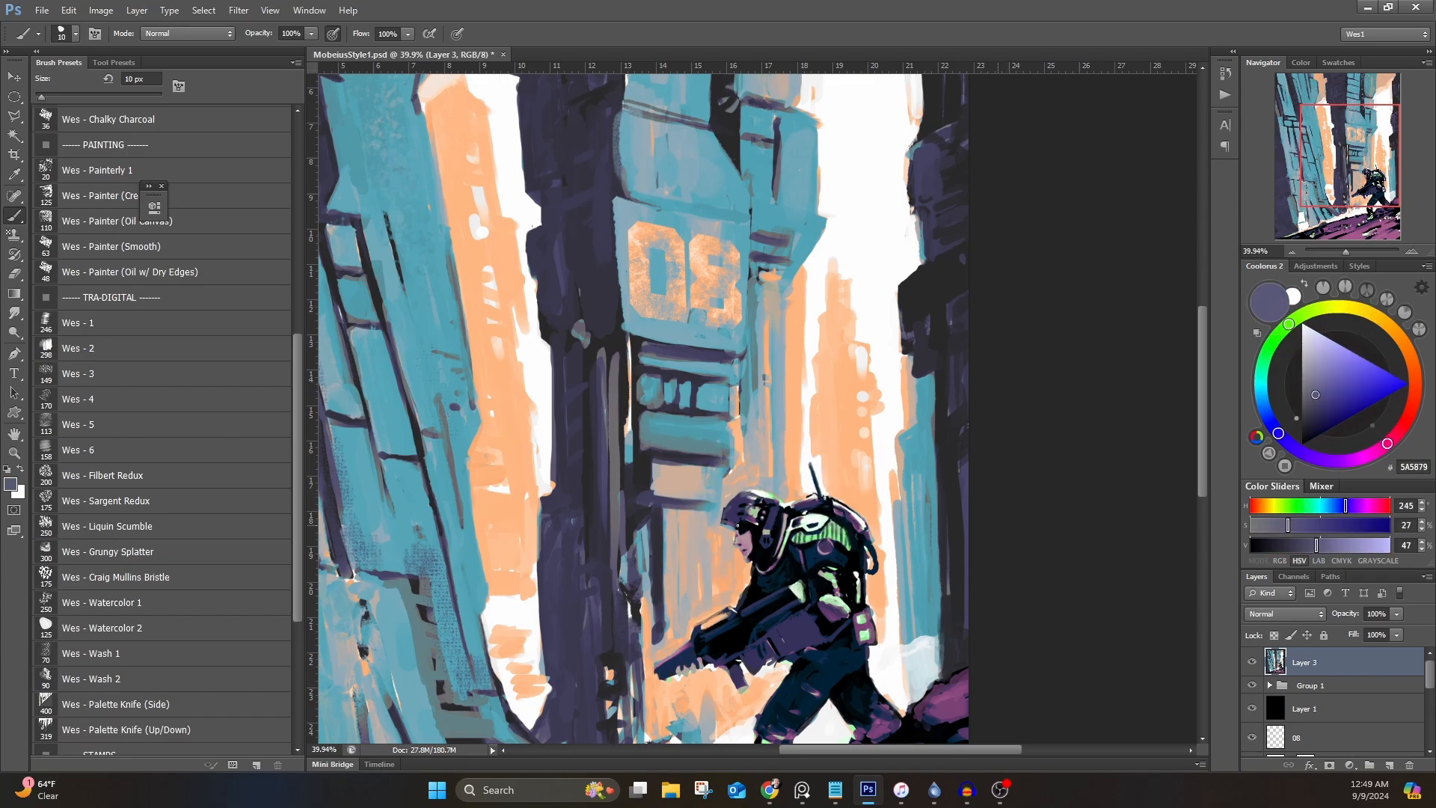
# Step: Clean up the helmet's front edge and the background around it with sampled colours at 10 px
pyautogui.moveTo(745, 511); pyautogui.dragTo(758, 329)
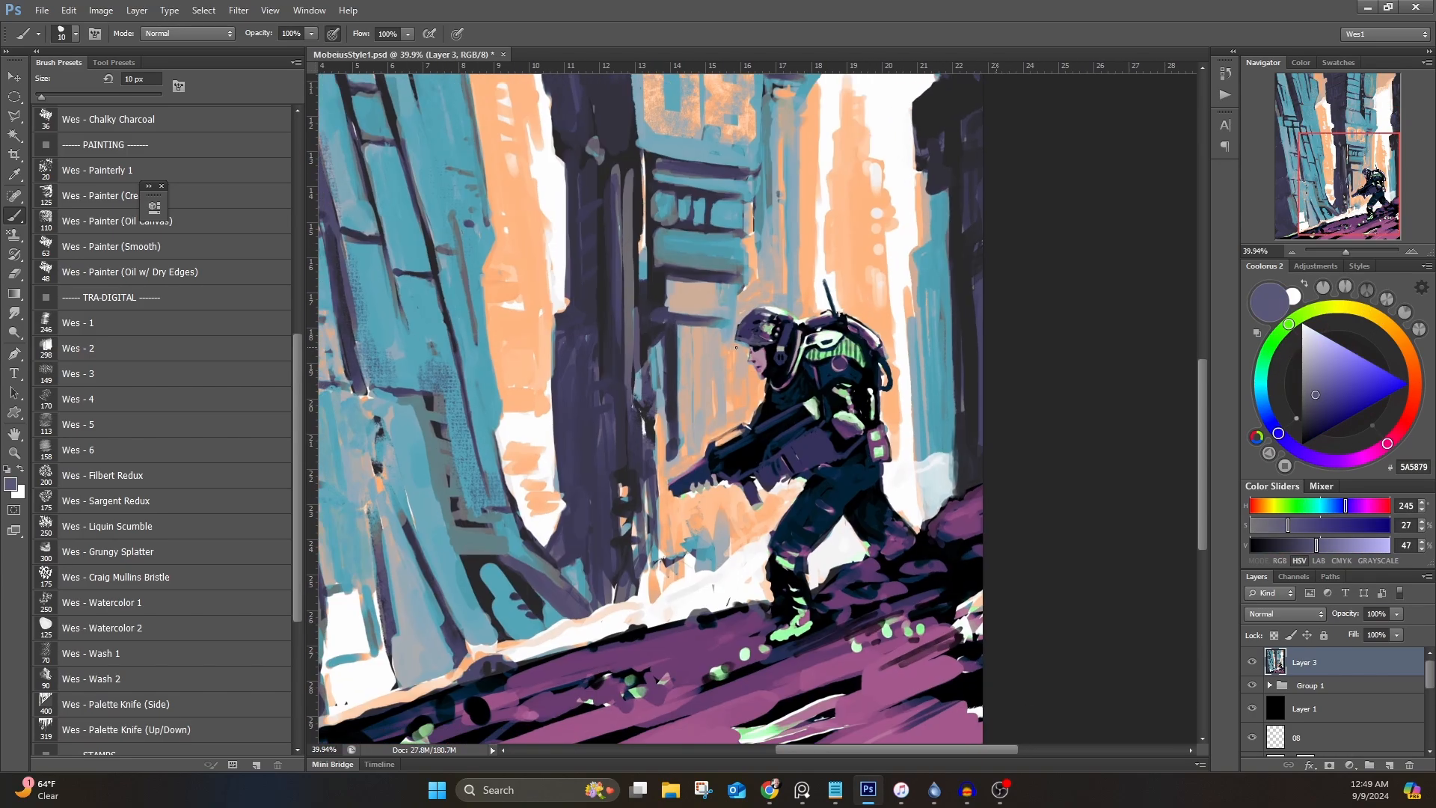
pyautogui.keyDown('alt'); pyautogui.click(732, 334); pyautogui.keyUp('alt')
pyautogui.keyDown('alt'); pyautogui.click(733, 324); pyautogui.keyUp('alt')
# Step: Shape the rifle's upper body with sampled dark navy and paint a muted green highlight along its top edge
pyautogui.moveTo(722, 461)
pyautogui.mouseDown()
pyautogui.moveTo(729, 478)
pyautogui.moveTo(743, 447)
pyautogui.mouseUp()
pyautogui.keyDown('alt'); pyautogui.click(721, 458); pyautogui.keyUp('alt')
pyautogui.keyDown('alt'); pyautogui.click(806, 423); pyautogui.keyUp('alt')
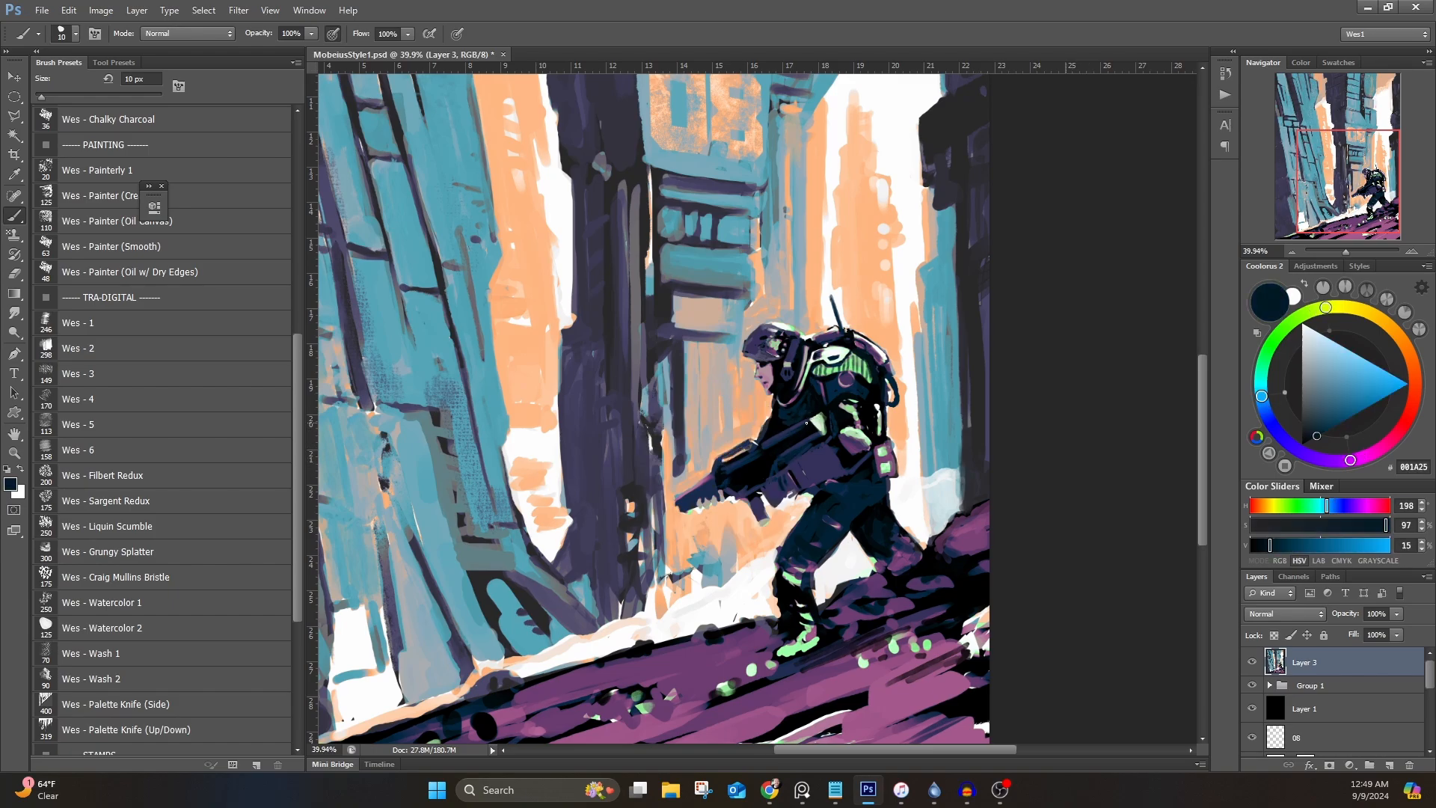
pyautogui.keyDown('alt'); pyautogui.click(858, 358); pyautogui.keyUp('alt')
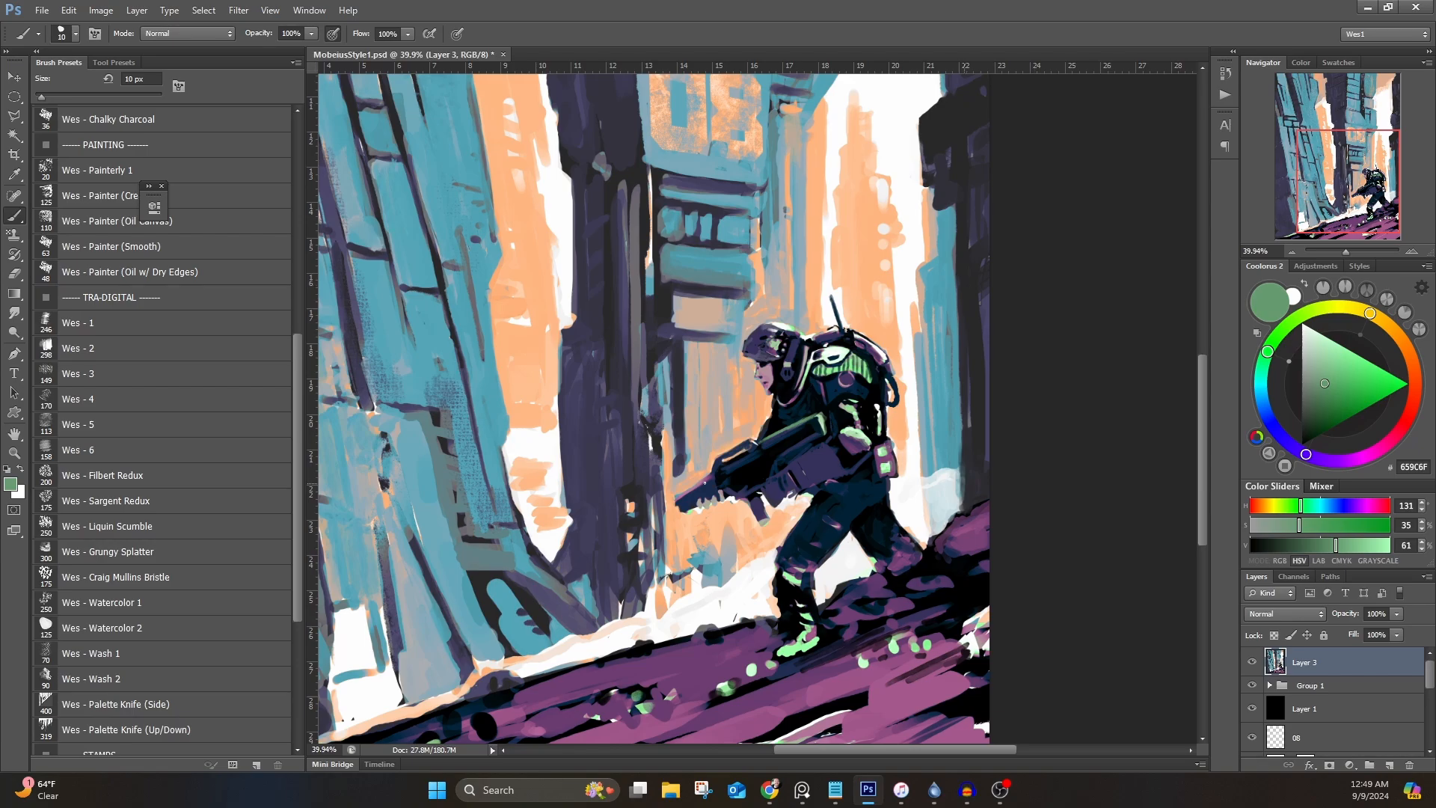
# Step: Rework the rifle's muzzle and the underside of its barrel with sampled dark blue, black and peach at 10 px
pyautogui.keyDown('alt'); pyautogui.click(682, 496); pyautogui.keyUp('alt')
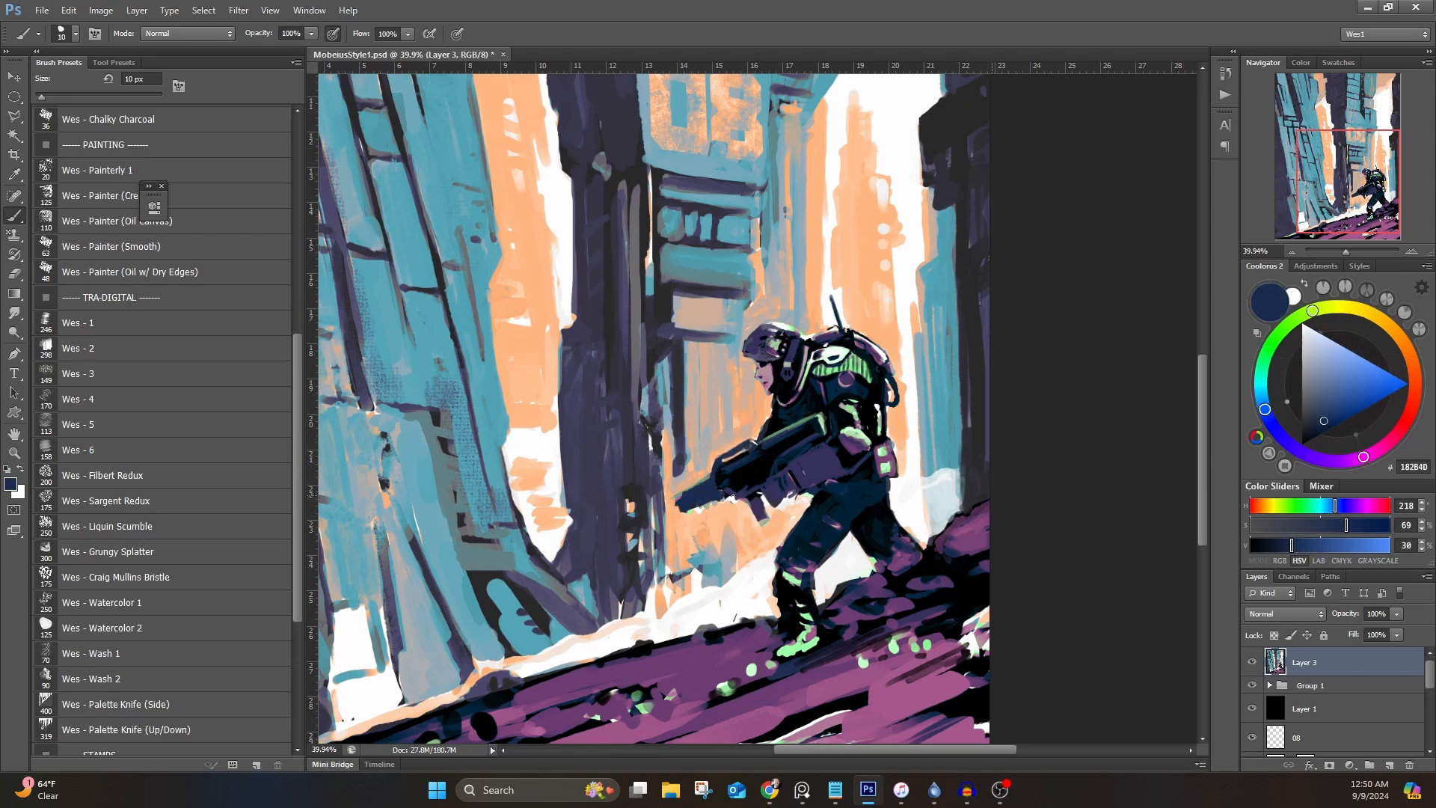
pyautogui.keyDown('alt'); pyautogui.click(762, 484); pyautogui.keyUp('alt')
pyautogui.keyDown('alt'); pyautogui.click(701, 503); pyautogui.keyUp('alt')
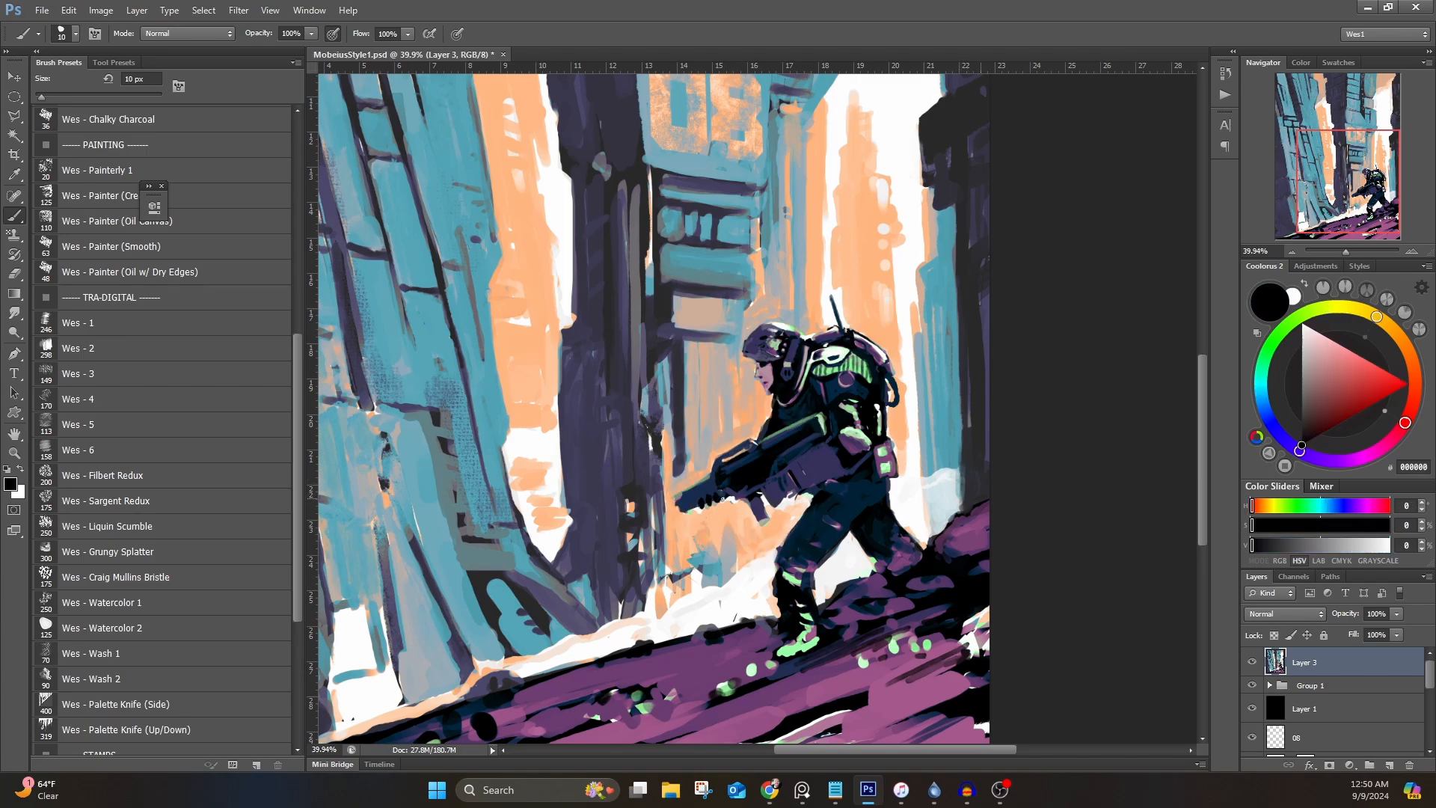
pyautogui.keyDown('alt'); pyautogui.click(775, 397); pyautogui.keyUp('alt')
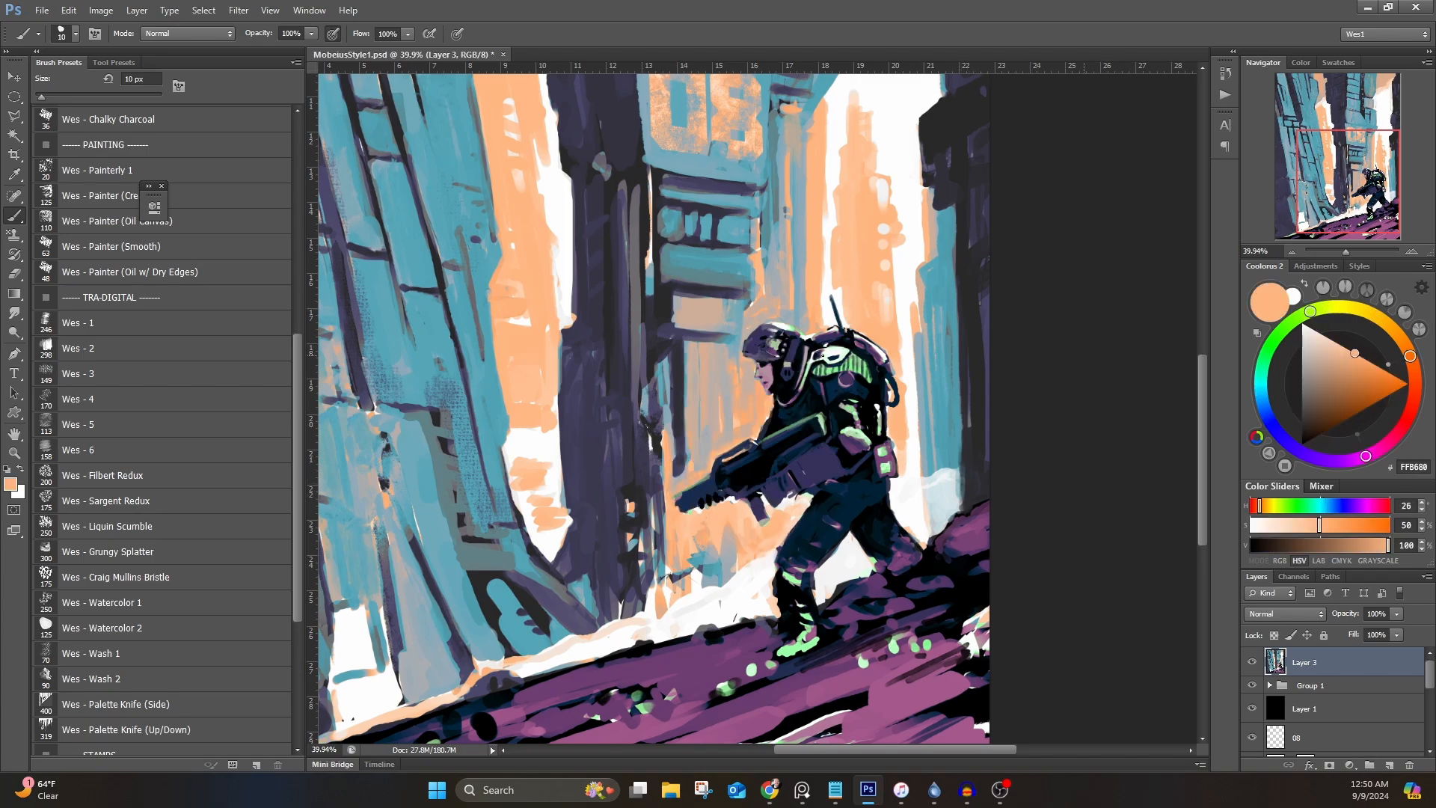
# Step: Touch up the shoulder highlight, the soldier's legs and the nearby background with sampled white and surrounding colours at 10 px
pyautogui.keyDown('alt'); pyautogui.click(823, 348); pyautogui.keyUp('alt')
pyautogui.moveTo(844, 411); pyautogui.dragTo(833, 329)
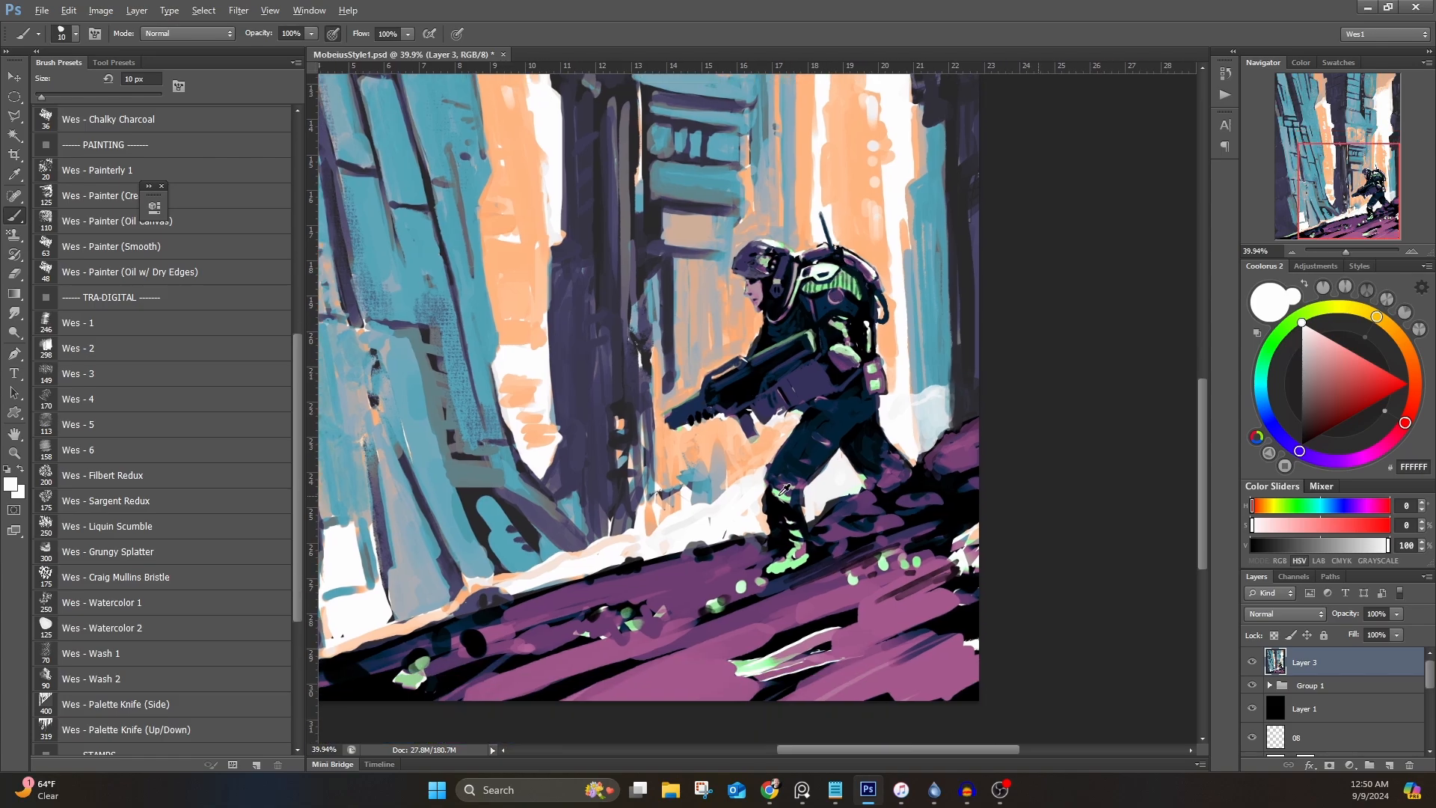
pyautogui.keyDown('alt'); pyautogui.click(776, 500); pyautogui.keyUp('alt')
pyautogui.keyDown('alt'); pyautogui.click(882, 445); pyautogui.keyUp('alt')
pyautogui.moveTo(875, 477)
pyautogui.mouseDown()
pyautogui.moveTo(864, 485)
pyautogui.moveTo(851, 439)
pyautogui.mouseUp()
pyautogui.keyDown('alt'); pyautogui.click(658, 450); pyautogui.keyUp('alt')
pyautogui.moveTo(674, 477); pyautogui.dragTo(756, 364)
# Step: Texture the foreground slope in black with the Palette Knife (Side) brush at 400 px
pyautogui.moveTo(299, 471); pyautogui.dragTo(300, 518)
pyautogui.click(187, 599)
pyautogui.keyDown('alt'); pyautogui.click(683, 541); pyautogui.keyUp('alt')
pyautogui.moveTo(717, 535)
pyautogui.mouseDown()
pyautogui.moveTo(770, 550)
pyautogui.moveTo(982, 513)
pyautogui.moveTo(1109, 510)
pyautogui.moveTo(912, 551)
pyautogui.mouseUp()
pyautogui.moveTo(528, 519); pyautogui.dragTo(605, 489)
pyautogui.moveTo(978, 156); pyautogui.dragTo(845, 284)
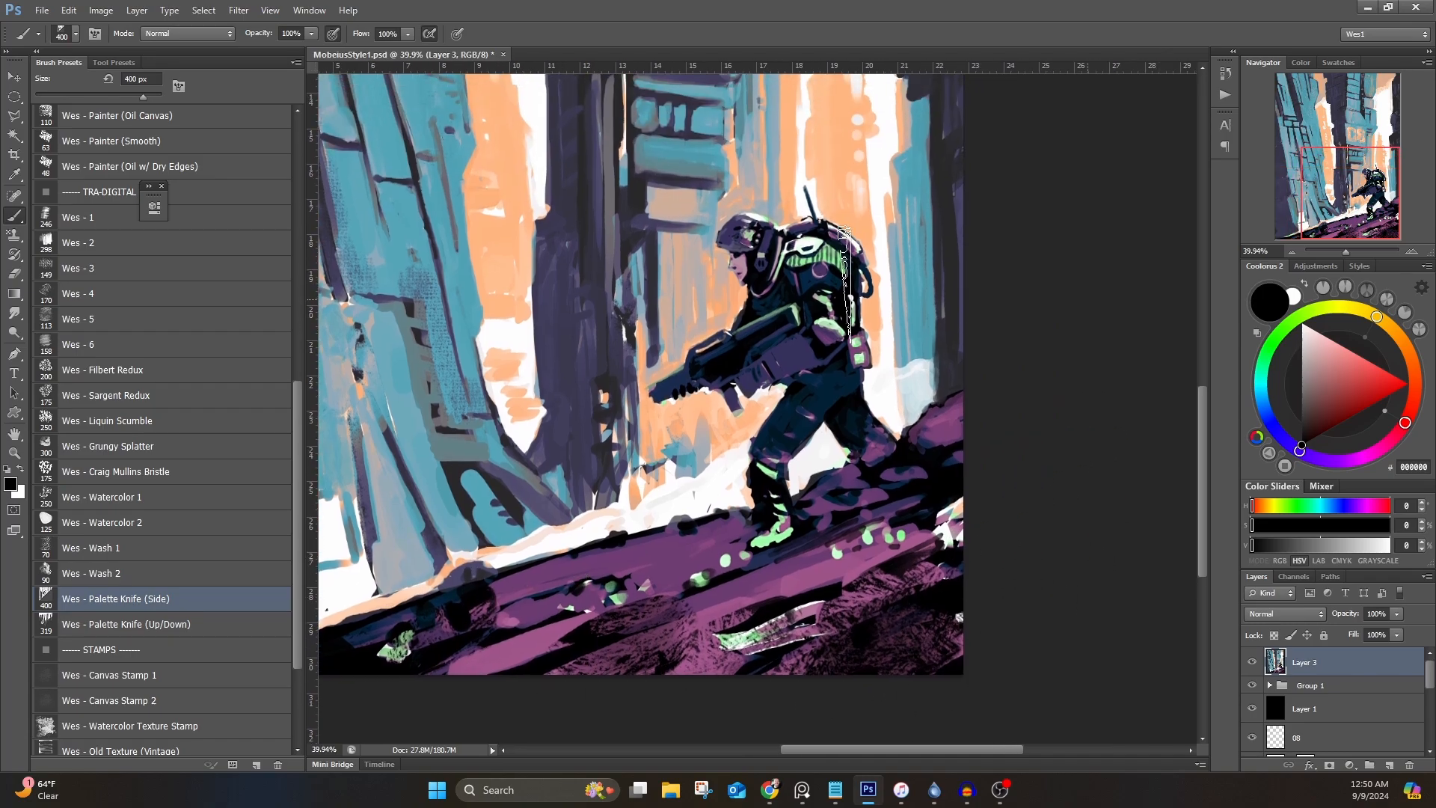
# Step: Reduce the palette knife to 70 px and rework the soldier's rear leg with sampled dark navy
pyautogui.press('[')
pyautogui.press('[')
pyautogui.press('[')
pyautogui.press('[')
pyautogui.press('[')
pyautogui.press('[')
pyautogui.press('[')
pyautogui.press('[')
pyautogui.press('[')
pyautogui.press('[')
pyautogui.keyDown('alt'); pyautogui.click(884, 442); pyautogui.keyUp('alt')
pyautogui.moveTo(885, 454); pyautogui.dragTo(868, 448)
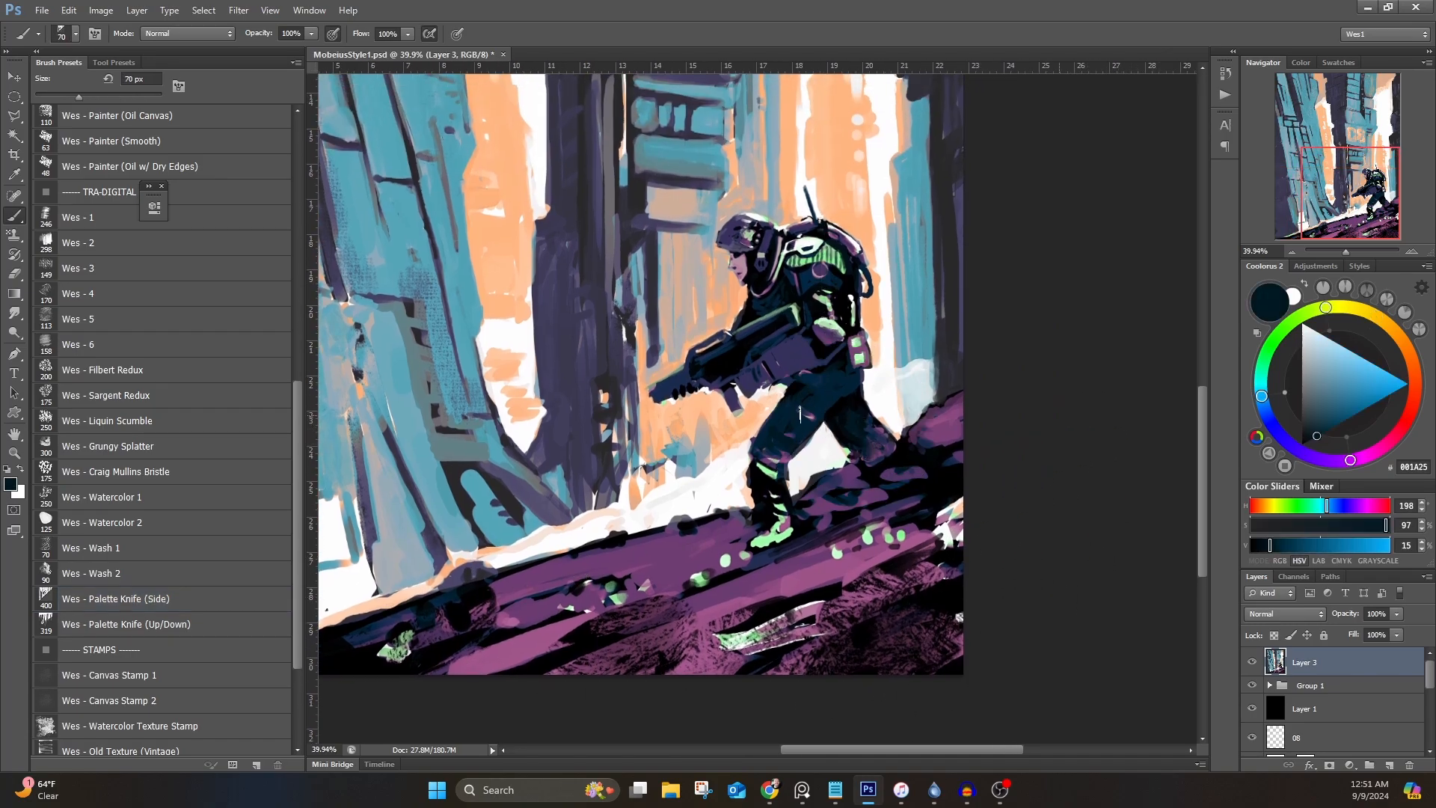
# Step: Add subtle knife texture to the soldier's front leg down to the knee with sampled dark navy tones
pyautogui.keyDown('alt'); pyautogui.click(832, 371); pyautogui.keyUp('alt')
pyautogui.moveTo(817, 386); pyautogui.dragTo(752, 445)
pyautogui.keyDown('alt'); pyautogui.click(741, 458); pyautogui.keyUp('alt')
pyautogui.keyDown('alt'); pyautogui.click(767, 456); pyautogui.keyUp('alt')
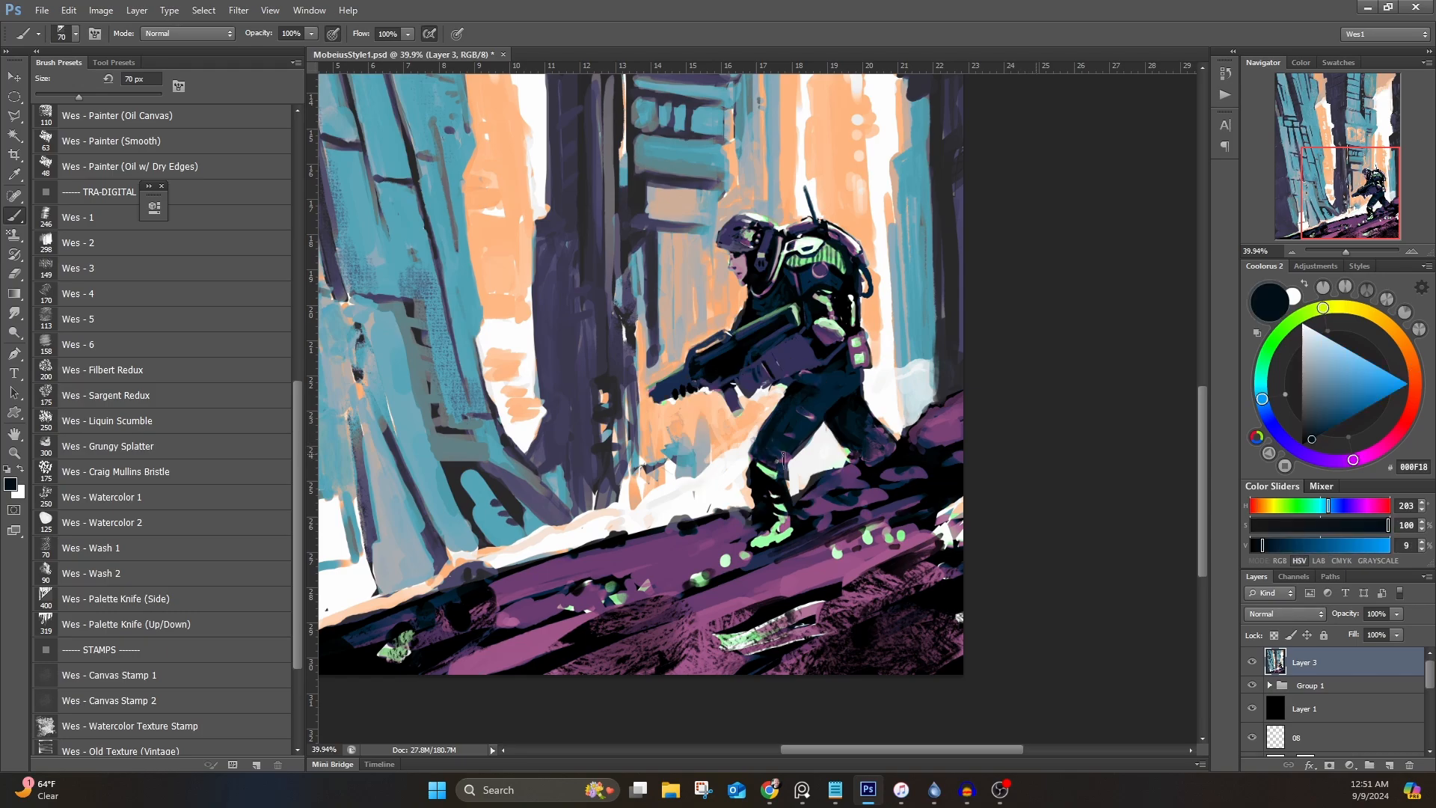
# Step: Paint a pale green highlight on the rifle's lower body and blend it with sampled purples using Soft Round at 35 px
pyautogui.keyDown('alt'); pyautogui.click(826, 322); pyautogui.keyUp('alt')
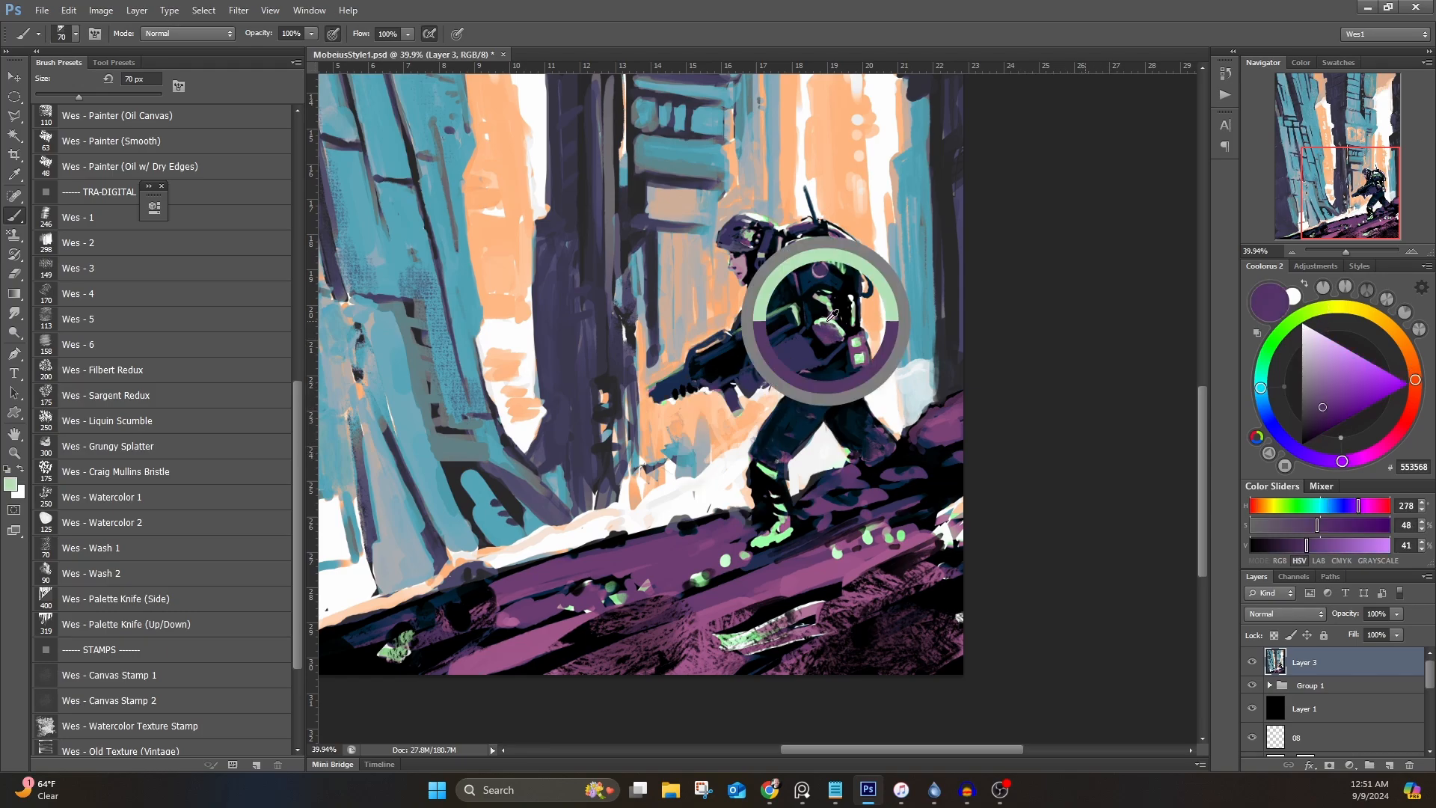
pyautogui.moveTo(792, 343)
pyautogui.mouseDown()
pyautogui.moveTo(774, 359)
pyautogui.moveTo(802, 329)
pyautogui.mouseUp()
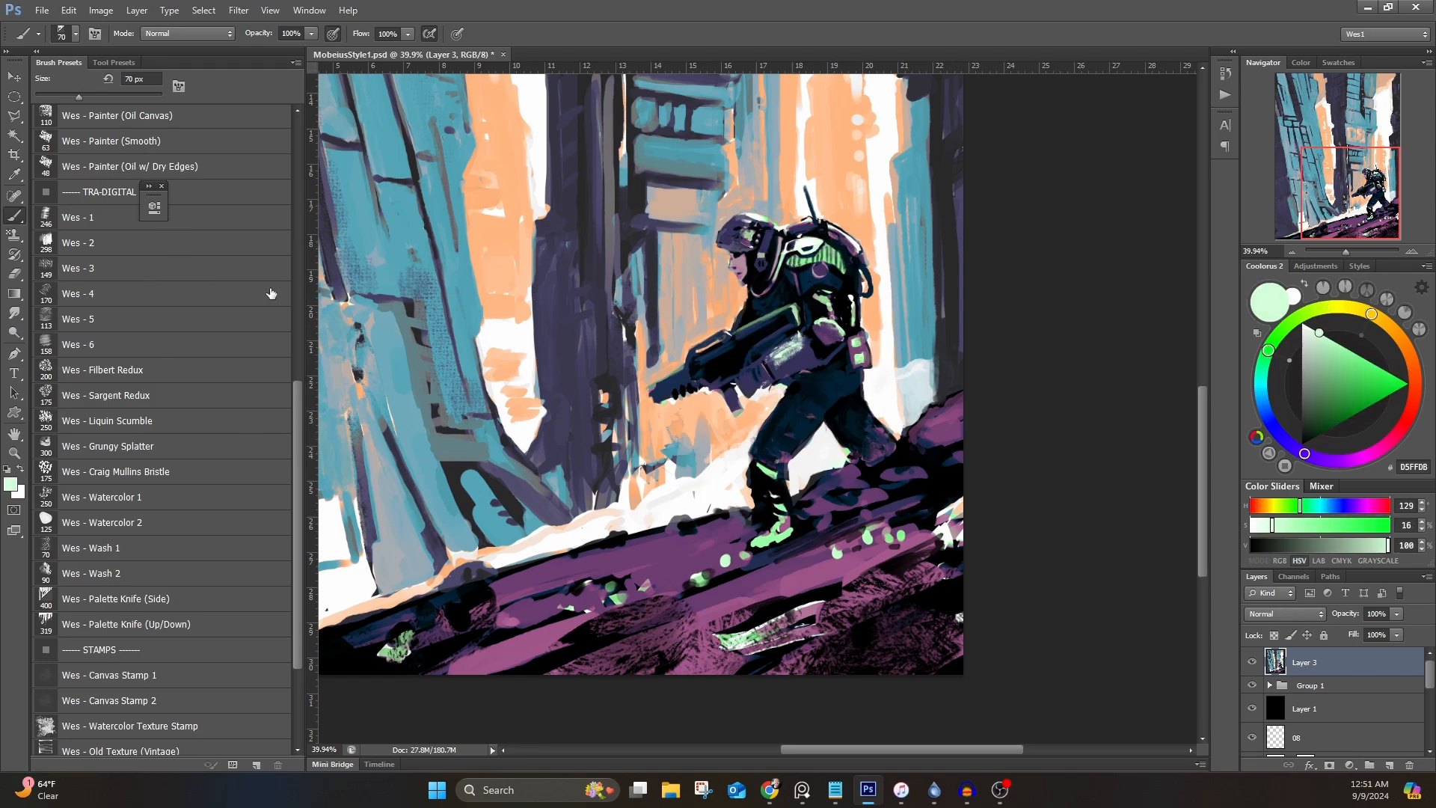
pyautogui.scroll(7, 169, 329)
pyautogui.click(169, 364)
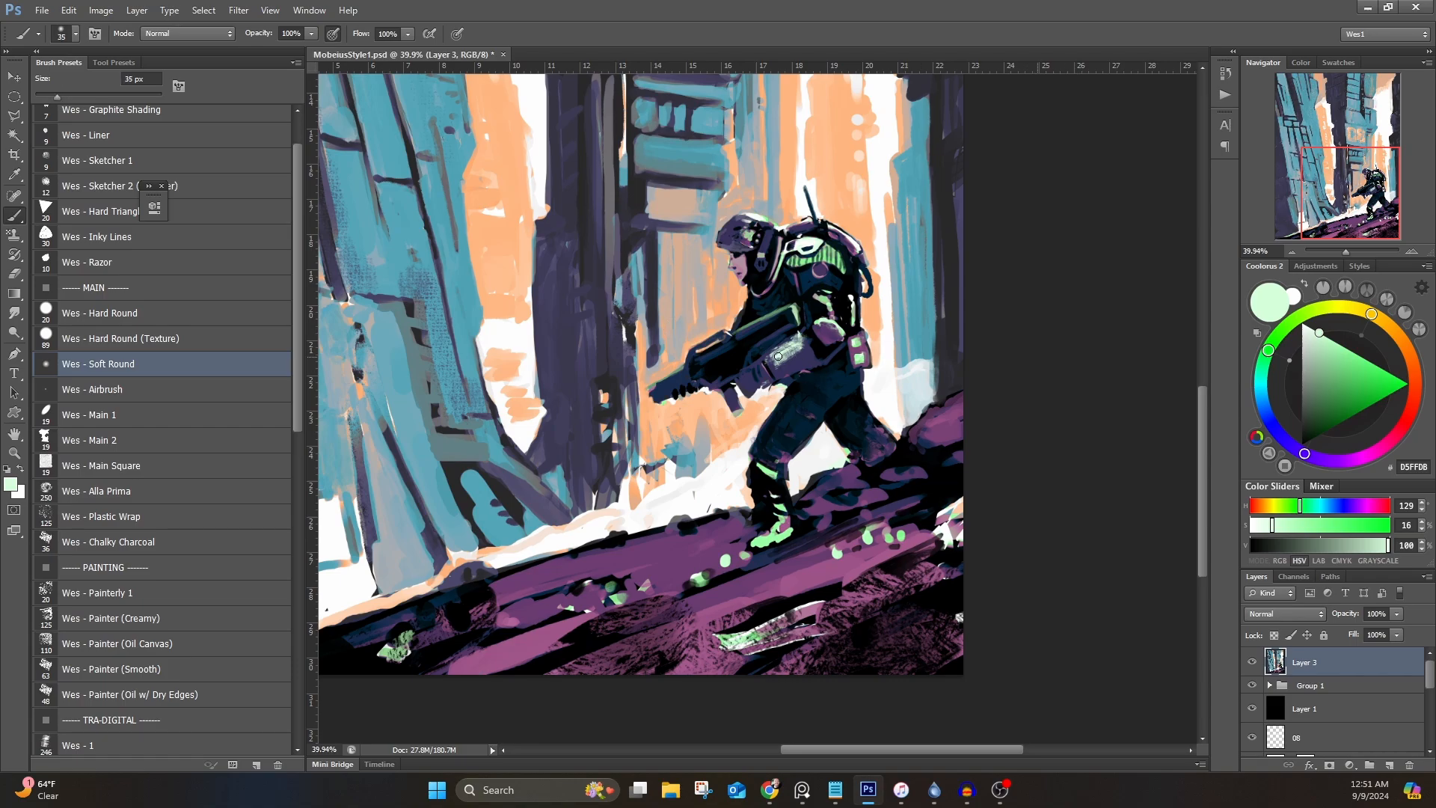
pyautogui.press('[')
pyautogui.press('[')
pyautogui.press('[')
pyautogui.press('[')
pyautogui.press('[')
pyautogui.keyDown('alt'); pyautogui.click(826, 329); pyautogui.keyUp('alt')
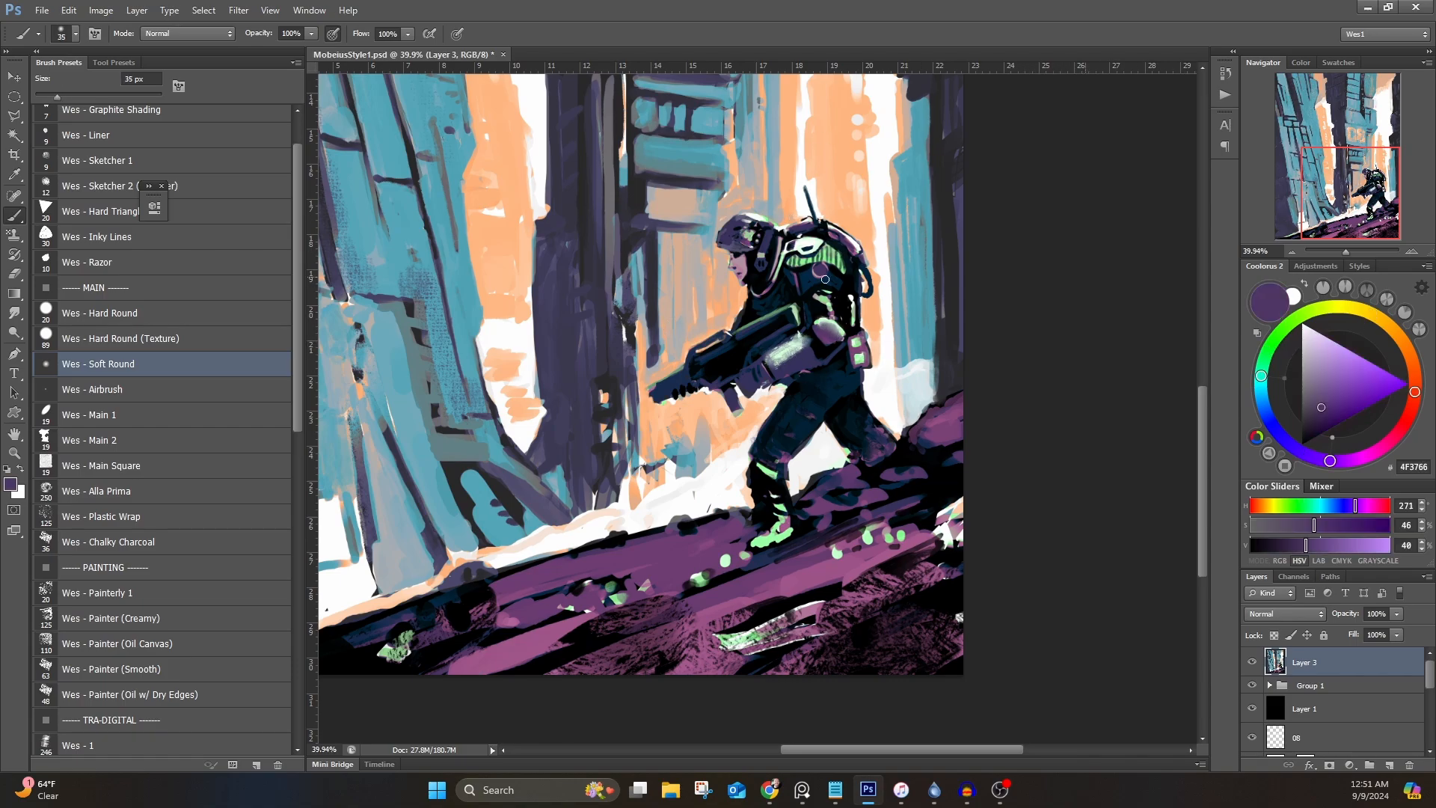
pyautogui.keyDown('alt'); pyautogui.click(785, 344); pyautogui.keyUp('alt')
pyautogui.keyDown('alt'); pyautogui.click(786, 352); pyautogui.keyUp('alt')
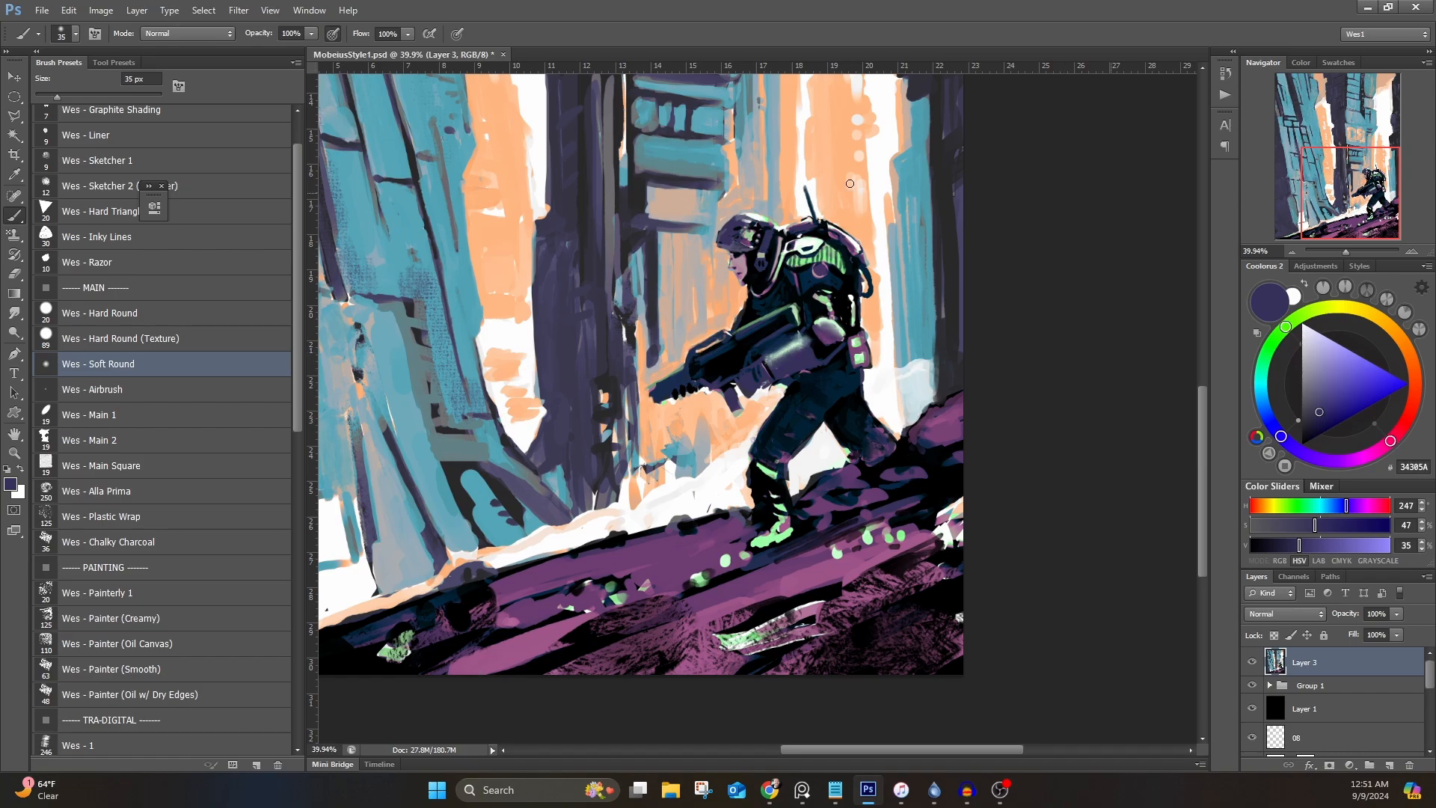
# Step: Softly shade the soldier's knee pad and the rifle's upper body with sampled black at 35 px
pyautogui.keyDown('alt'); pyautogui.click(768, 462); pyautogui.keyUp('alt')
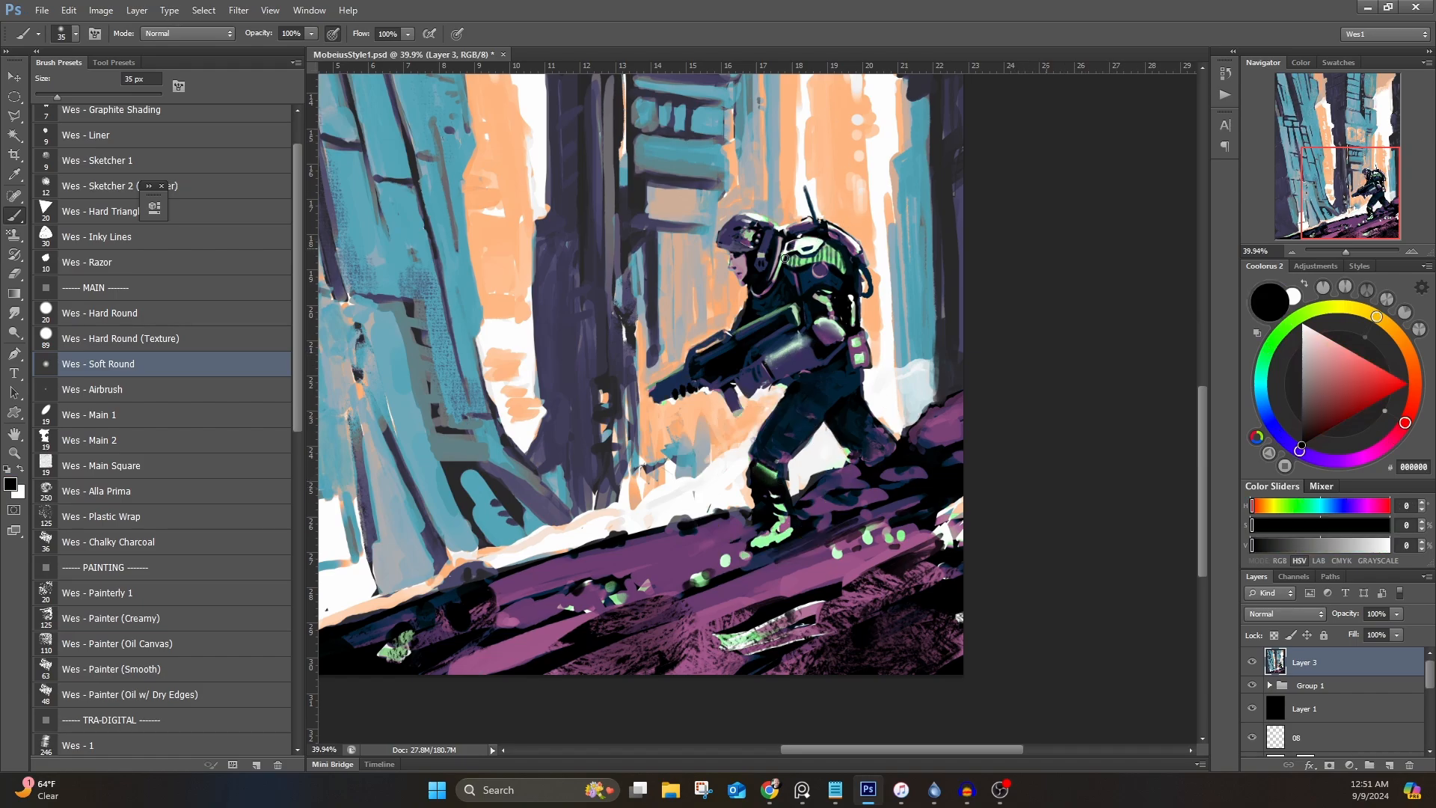
pyautogui.keyDown('alt'); pyautogui.click(765, 317); pyautogui.keyUp('alt')
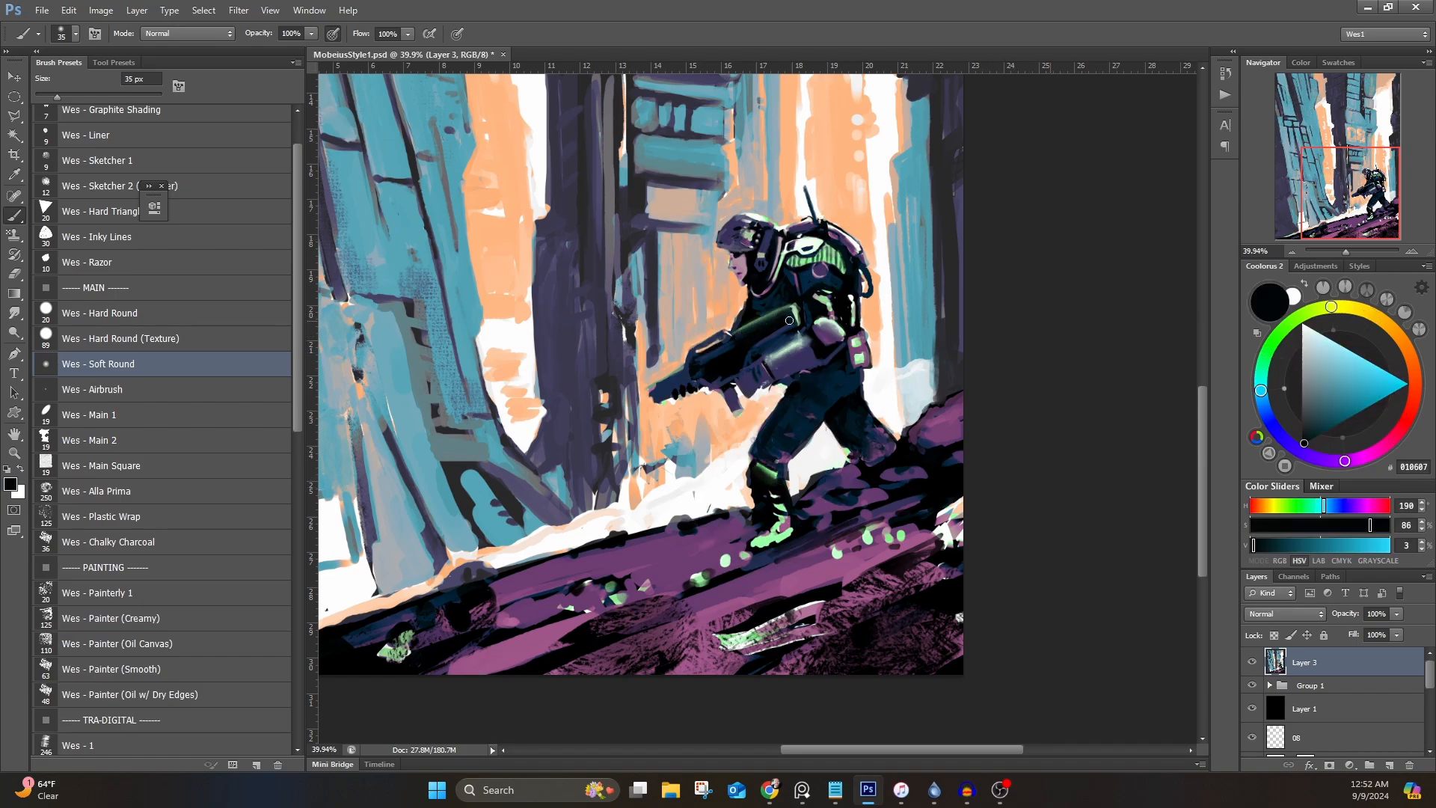
pyautogui.moveTo(731, 344); pyautogui.dragTo(700, 360)
# Step: Highlight the backpack's upper edge with sampled white using Soft Round at 15 px
pyautogui.keyDown('alt'); pyautogui.click(833, 256); pyautogui.keyUp('alt')
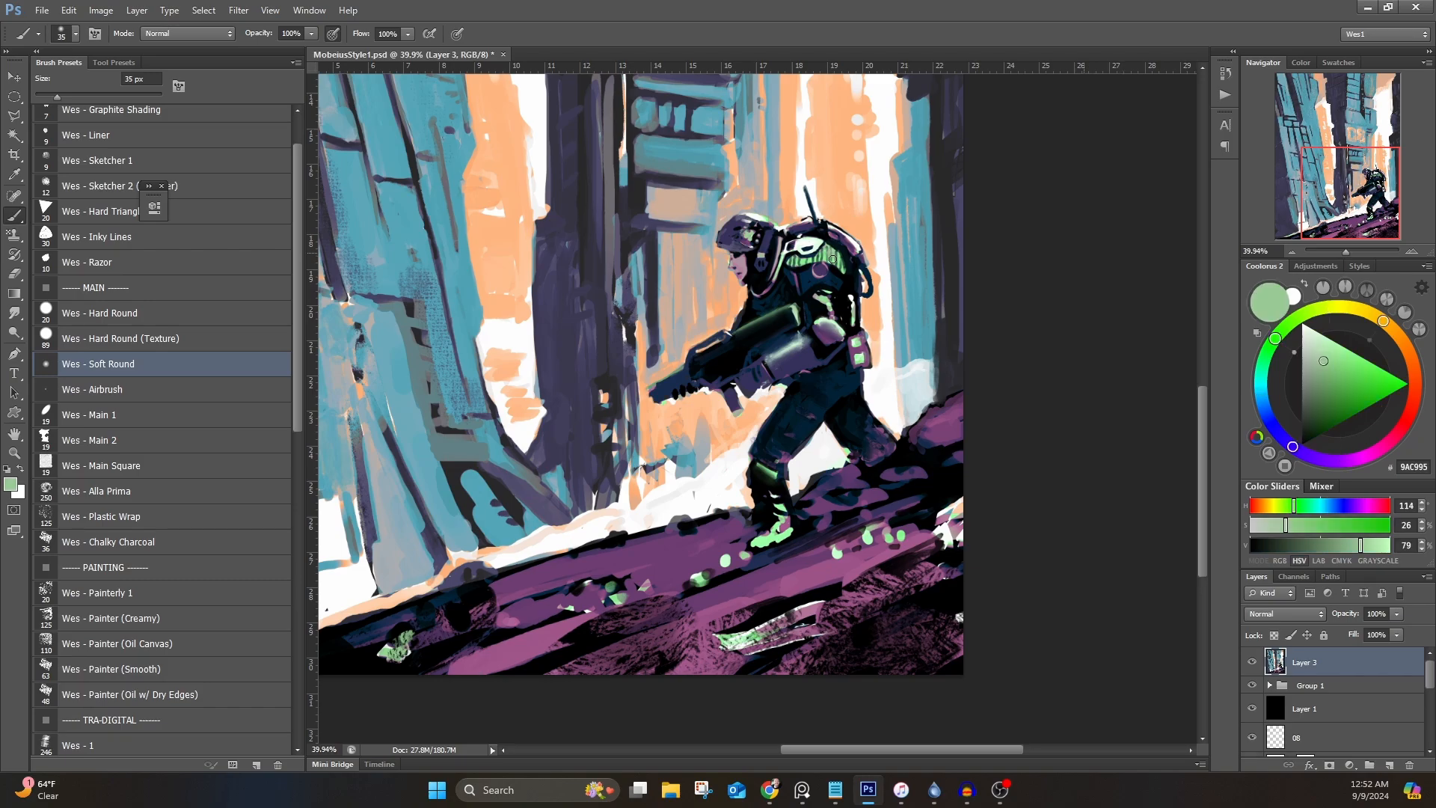
pyautogui.keyDown('alt'); pyautogui.click(843, 198); pyautogui.keyUp('alt')
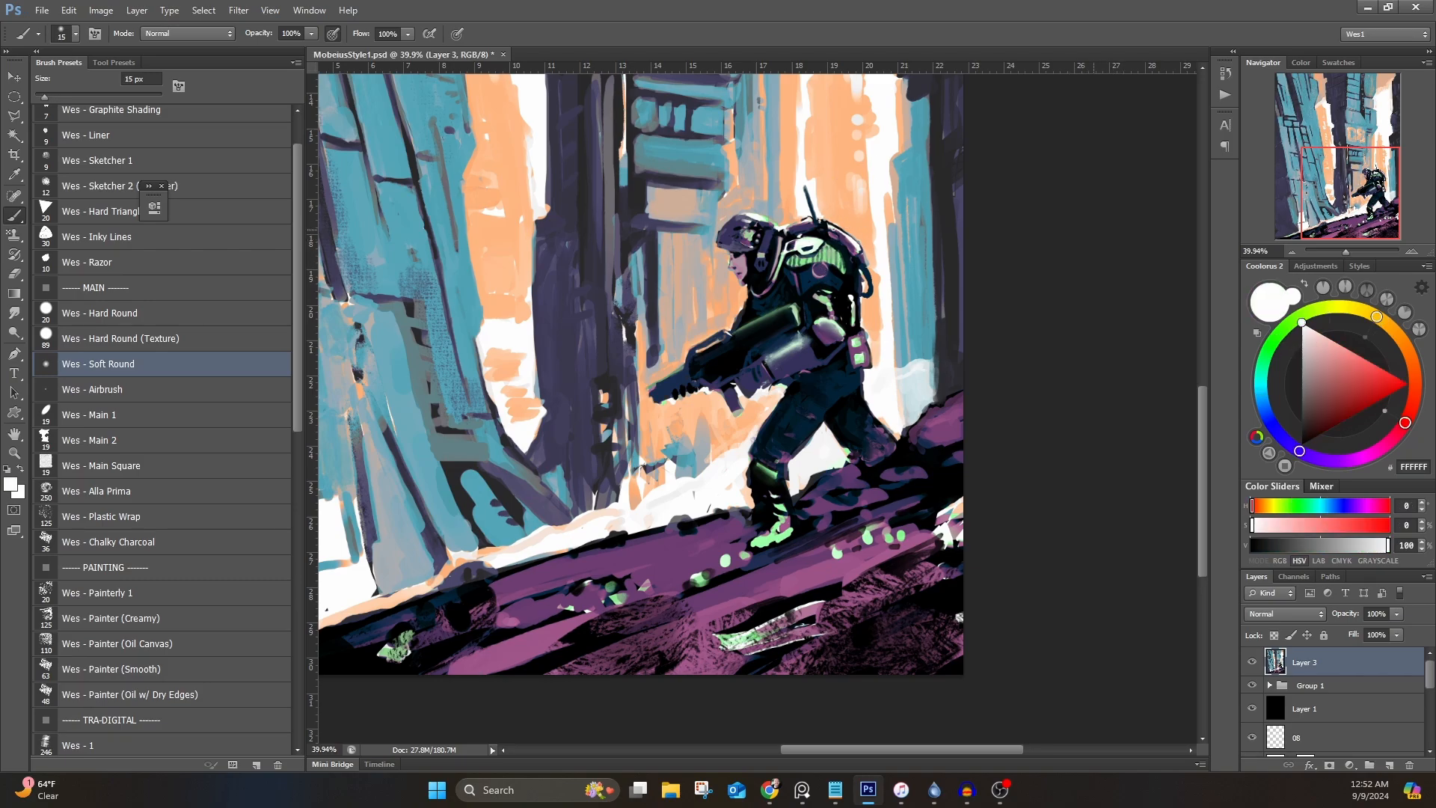
pyautogui.moveTo(833, 230)
pyautogui.mouseDown()
pyautogui.moveTo(855, 250)
pyautogui.moveTo(847, 238)
pyautogui.mouseUp()
# Step: Paint dark bands over the green highlights on the soldier's front boot with sampled black and dark navy at 15 px
pyautogui.moveTo(880, 82); pyautogui.dragTo(934, 113)
pyautogui.keyDown('alt'); pyautogui.click(817, 539); pyautogui.keyUp('alt')
pyautogui.moveTo(810, 568); pyautogui.dragTo(828, 559)
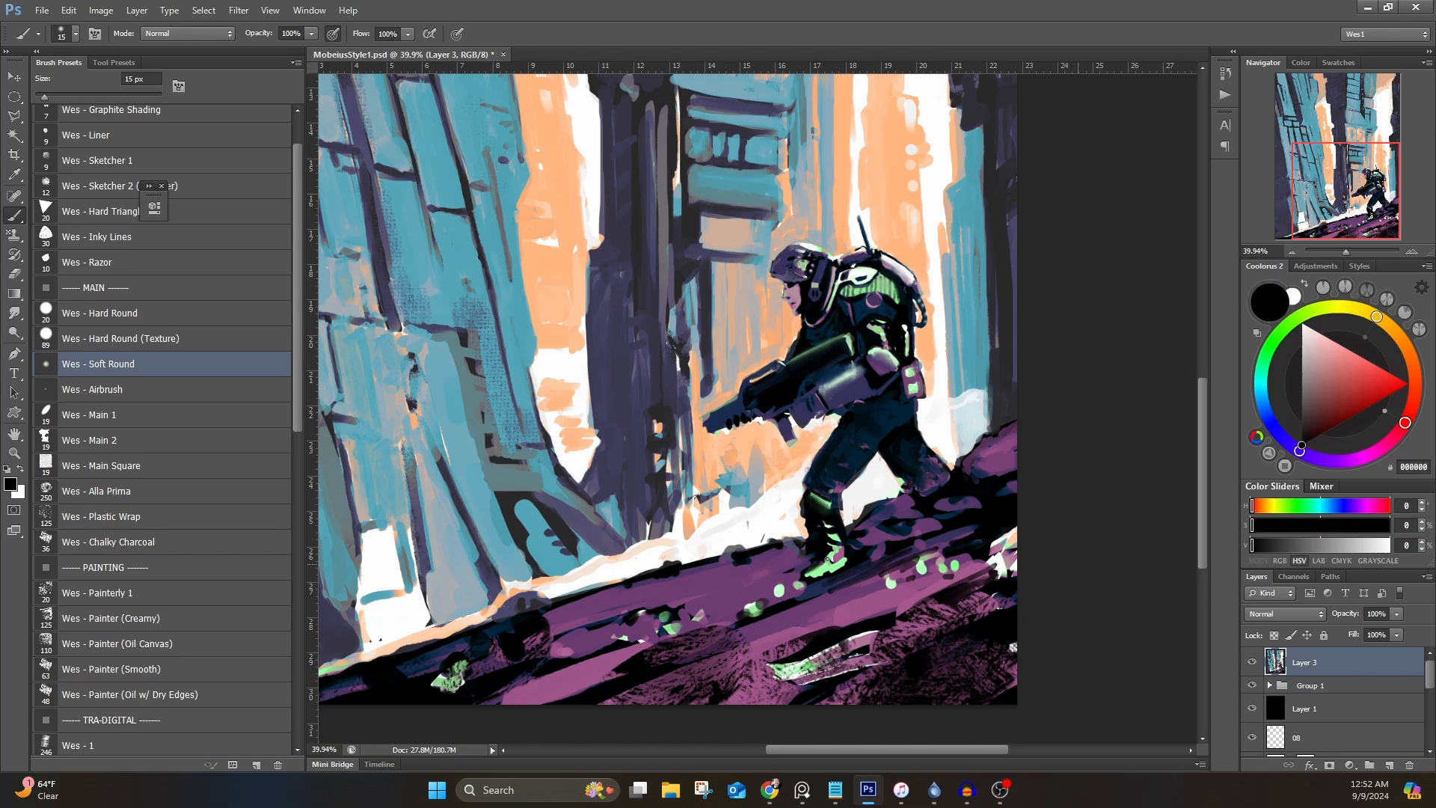
pyautogui.keyDown('alt'); pyautogui.click(821, 549); pyautogui.keyUp('alt')
pyautogui.keyDown('alt'); pyautogui.click(900, 477); pyautogui.keyUp('alt')
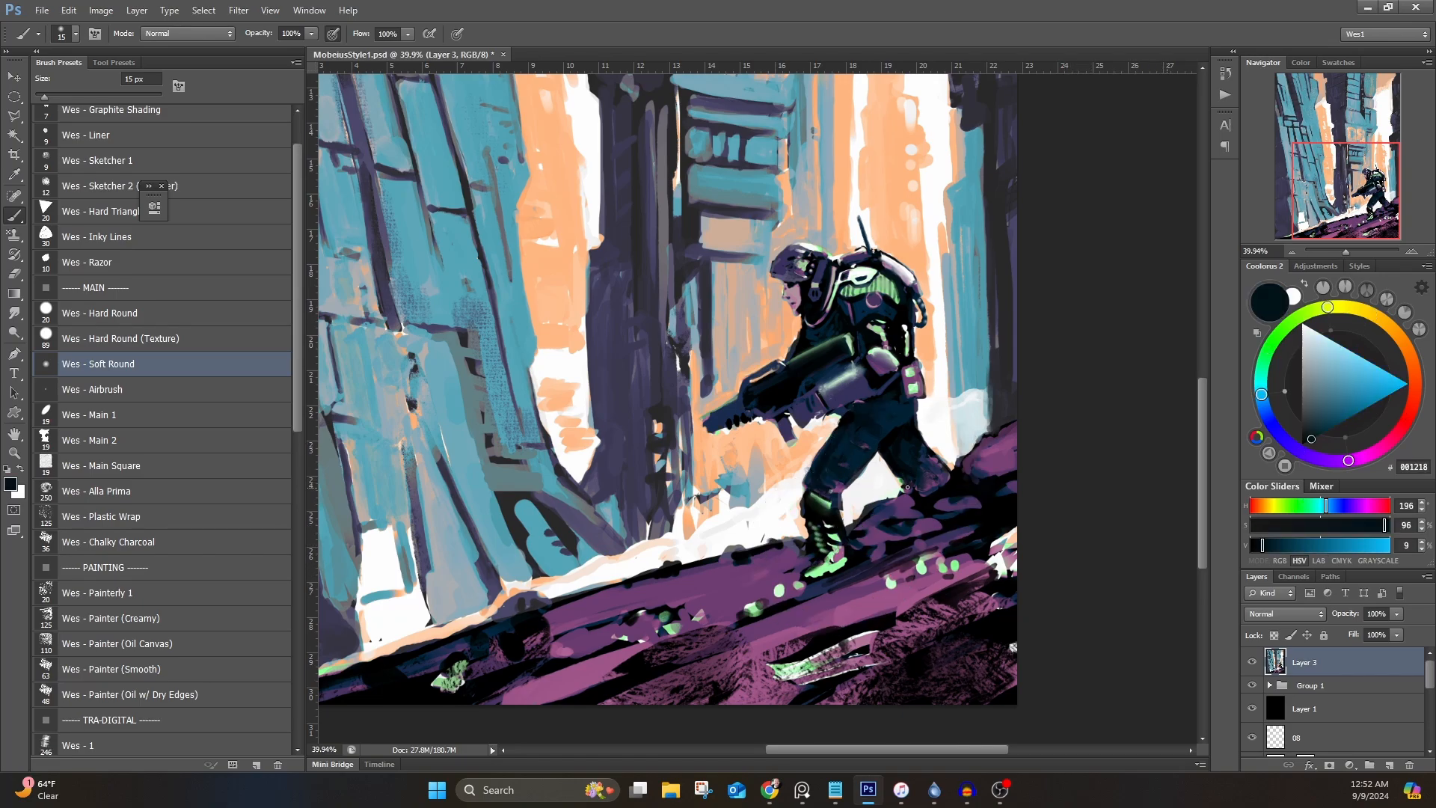
# Step: Clean up the slope's upper edge and tone down the green patch on its lower part with sampled colours at 15 px
pyautogui.keyDown('alt'); pyautogui.click(783, 525); pyautogui.keyUp('alt')
pyautogui.keyDown('alt'); pyautogui.click(747, 550); pyautogui.keyUp('alt')
pyautogui.moveTo(786, 537)
pyautogui.mouseDown()
pyautogui.moveTo(735, 551)
pyautogui.moveTo(938, 463)
pyautogui.mouseUp()
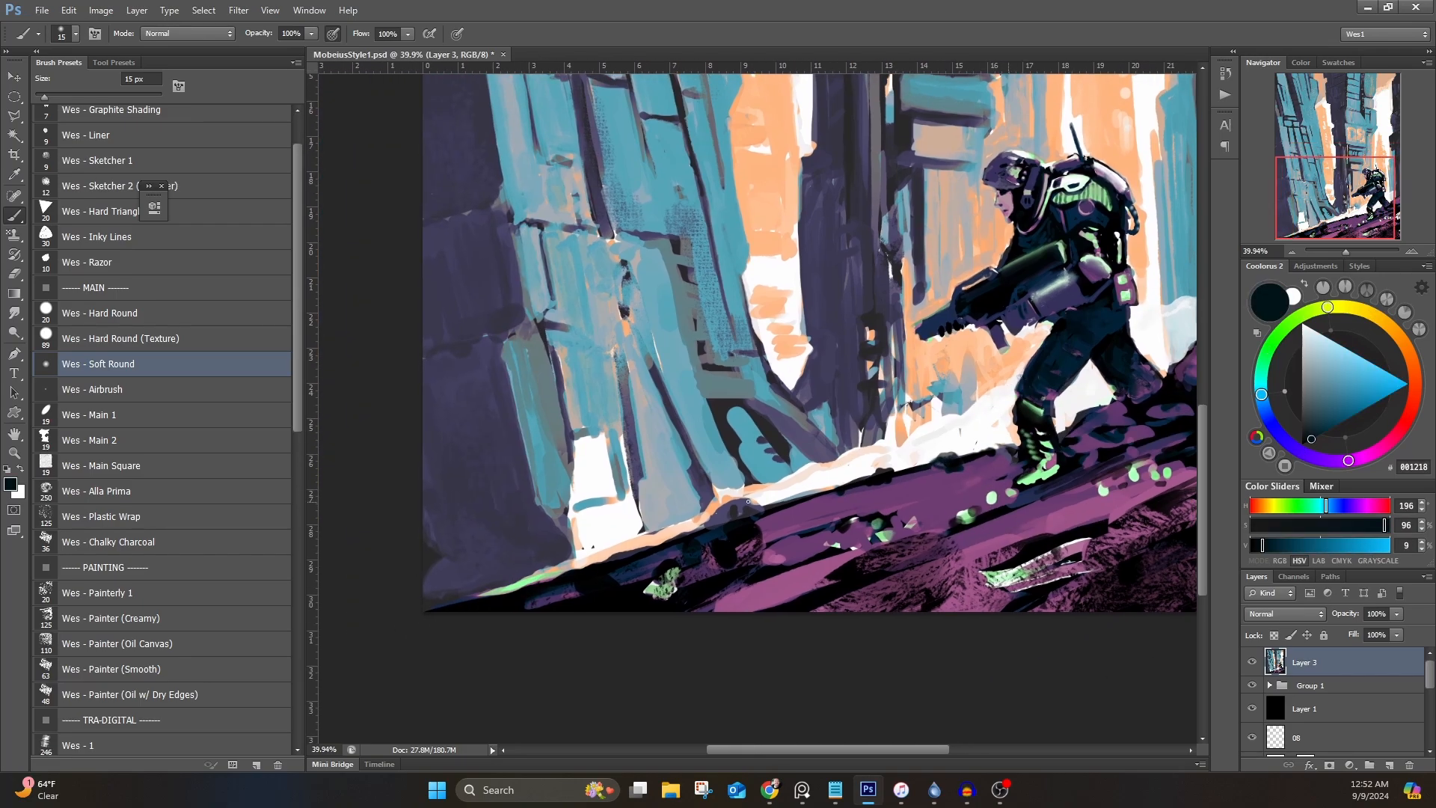
pyautogui.keyDown('alt'); pyautogui.click(717, 490); pyautogui.keyUp('alt')
pyautogui.keyDown('alt'); pyautogui.click(673, 599); pyautogui.keyUp('alt')
pyautogui.moveTo(669, 586)
pyautogui.mouseDown()
pyautogui.moveTo(644, 592)
pyautogui.moveTo(672, 582)
pyautogui.mouseUp()
# Step: Fill the white gap at the teal tower's base with sampled pale blue and warm grey using Hard Round (Texture) at 89 px
pyautogui.click(192, 344)
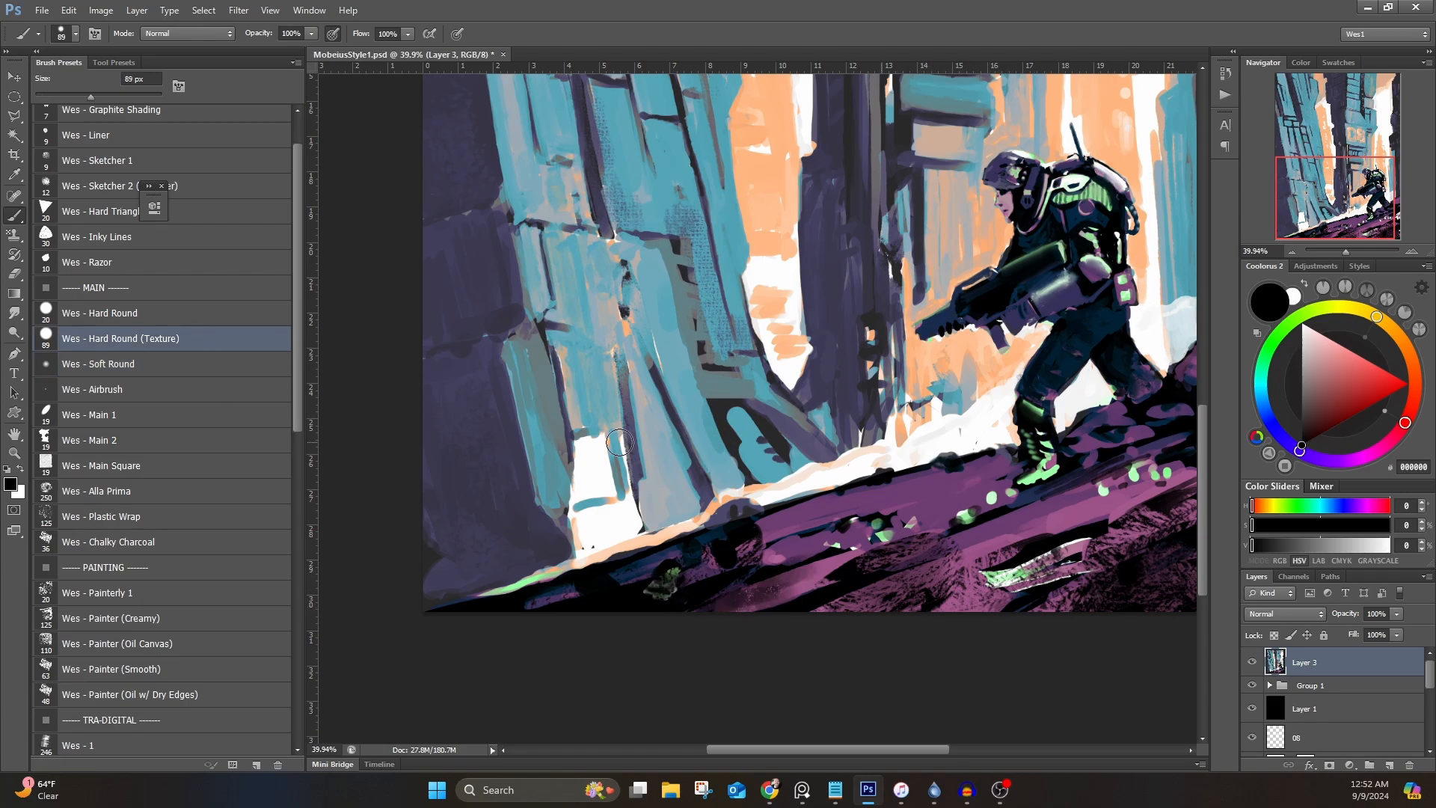
pyautogui.keyDown('alt'); pyautogui.click(620, 443); pyautogui.keyUp('alt')
pyautogui.moveTo(590, 493); pyautogui.dragTo(596, 446)
pyautogui.keyDown('alt'); pyautogui.click(598, 491); pyautogui.keyUp('alt')
pyautogui.keyDown('alt'); pyautogui.click(580, 512); pyautogui.keyUp('alt')
pyautogui.moveTo(584, 522)
pyautogui.mouseDown()
pyautogui.moveTo(619, 529)
pyautogui.moveTo(587, 546)
pyautogui.mouseUp()
# Step: Rework the grey strip on the tower's lower section with sampled teal using the Painter (Oil Canvas) brush at 60 px
pyautogui.moveTo(688, 267); pyautogui.dragTo(693, 404)
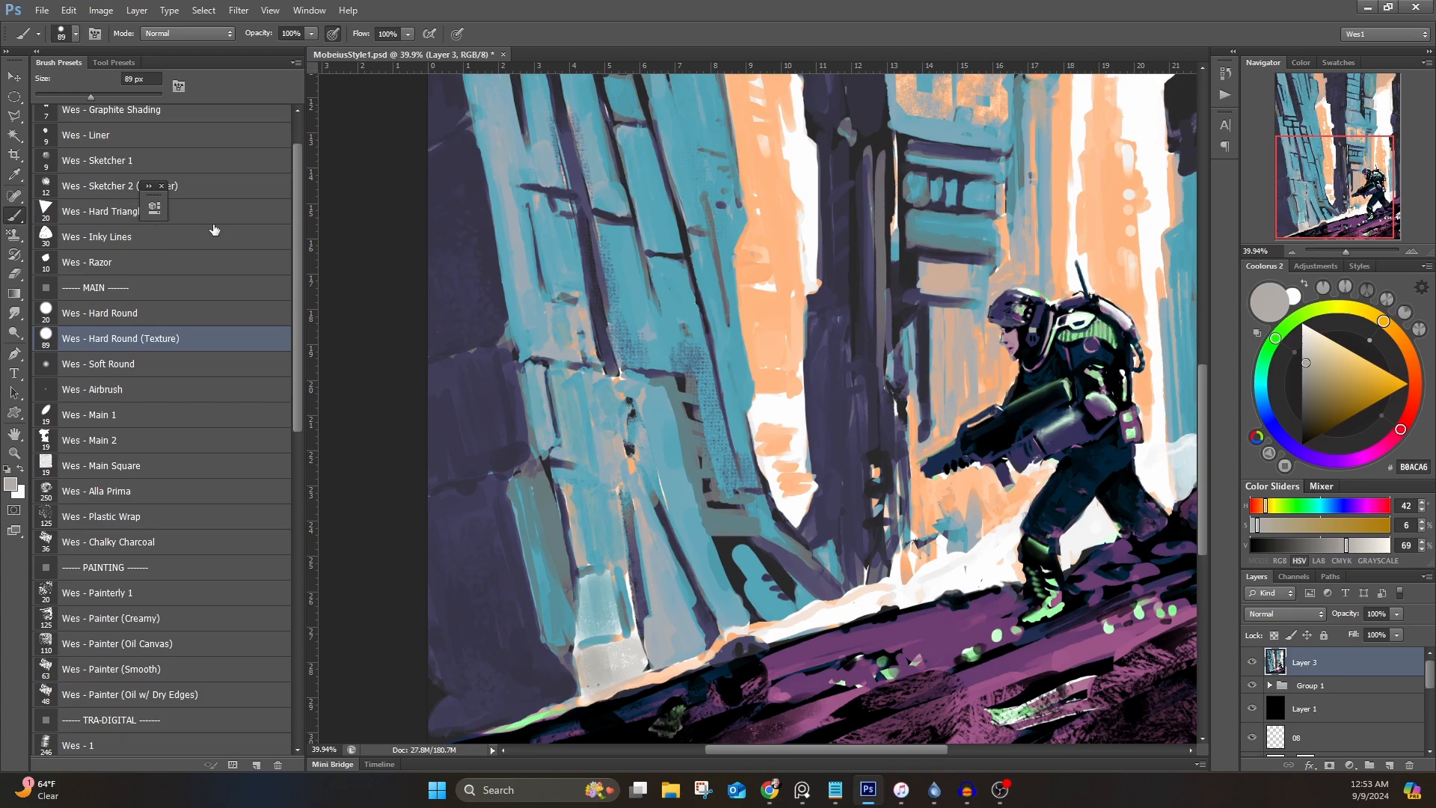
pyautogui.scroll(-3, 216, 232)
pyautogui.click(198, 506)
pyautogui.press('[')
pyautogui.press('[')
pyautogui.press('[')
pyautogui.press('[')
pyautogui.press('[')
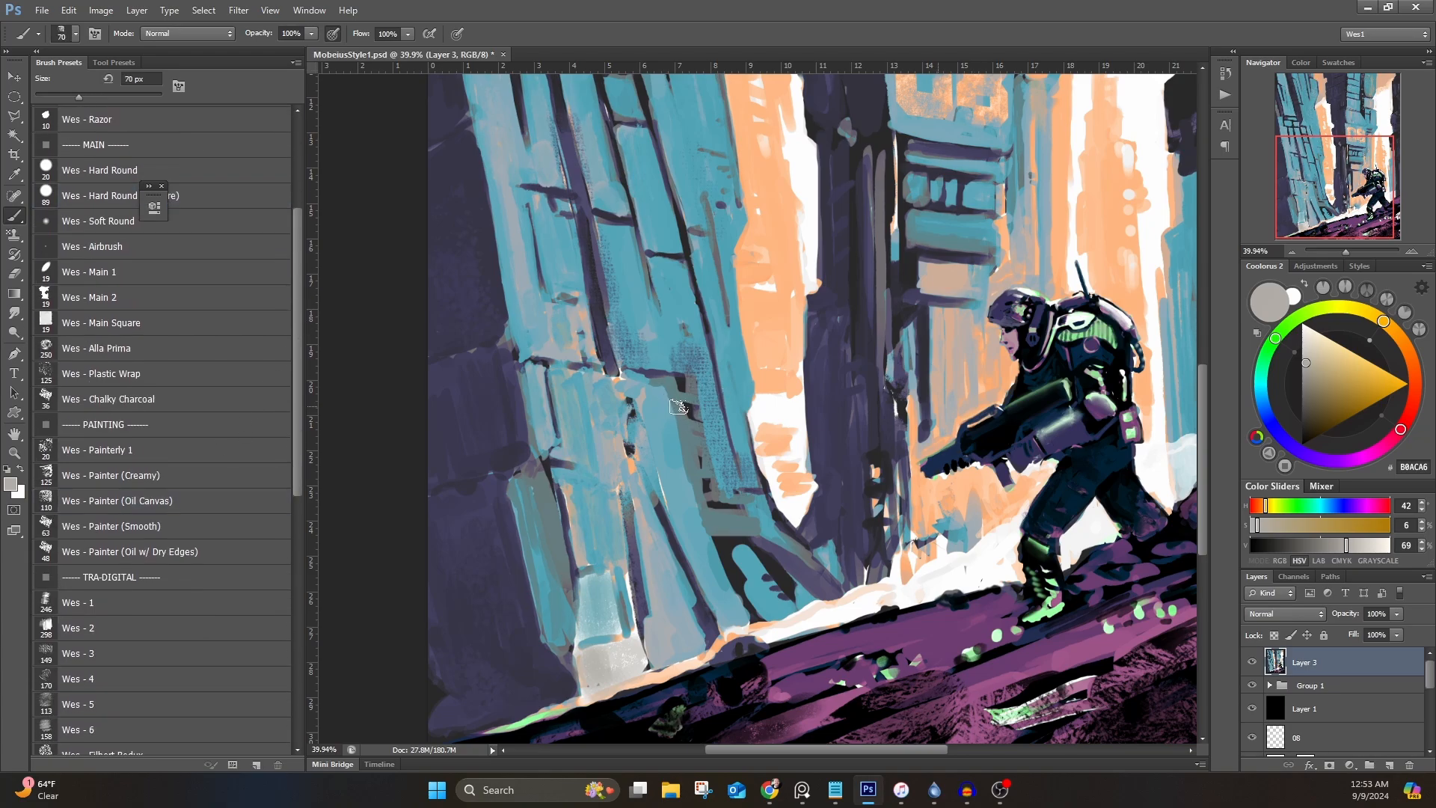
pyautogui.keyDown('alt'); pyautogui.click(703, 524); pyautogui.keyUp('alt')
pyautogui.press('[')
pyautogui.press('[')
# Step: Touch up the teal tower's horizontal seam and boxed panels with sampled dark purple and teal at 40 px
pyautogui.moveTo(655, 388); pyautogui.dragTo(686, 537)
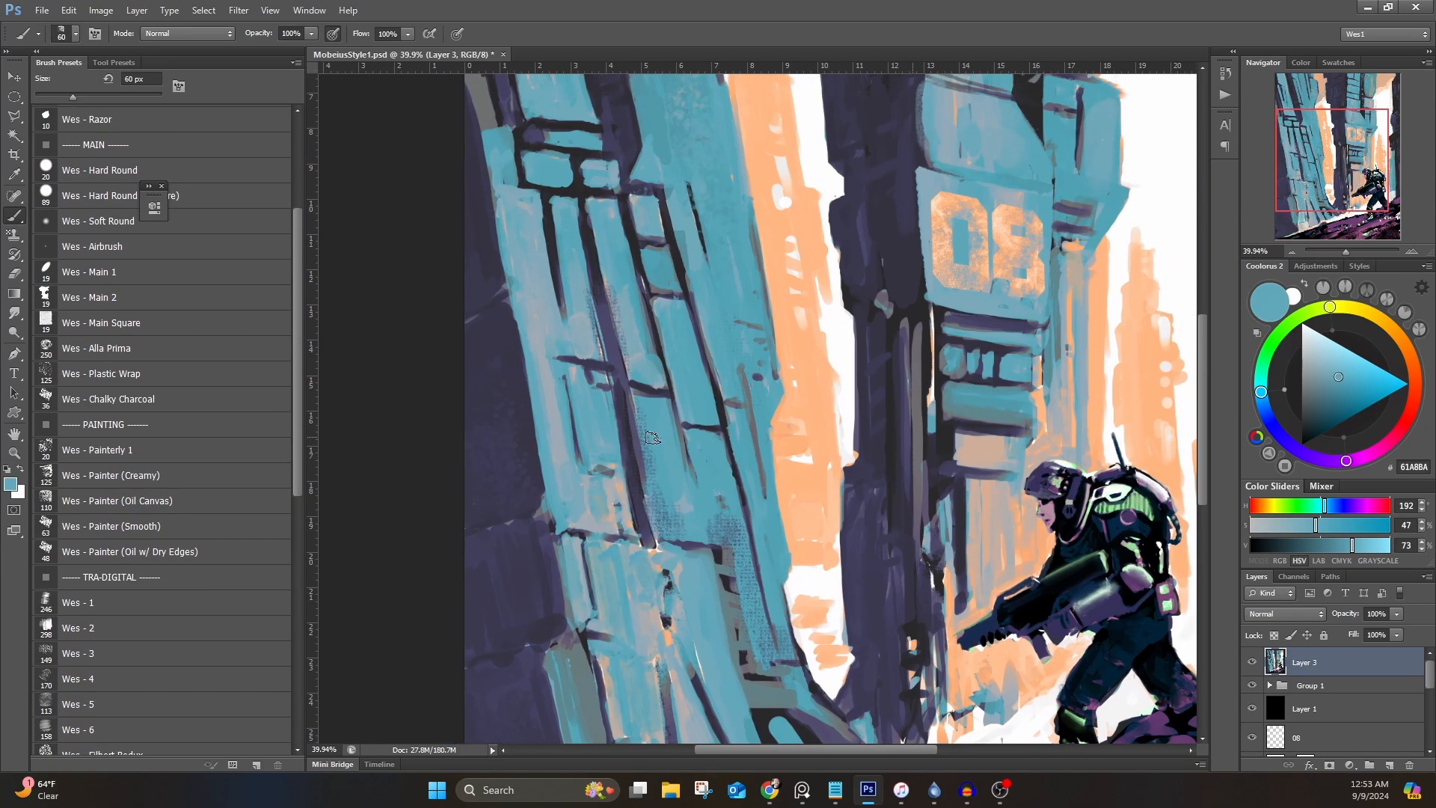
pyautogui.keyDown('alt'); pyautogui.click(684, 542); pyautogui.keyUp('alt')
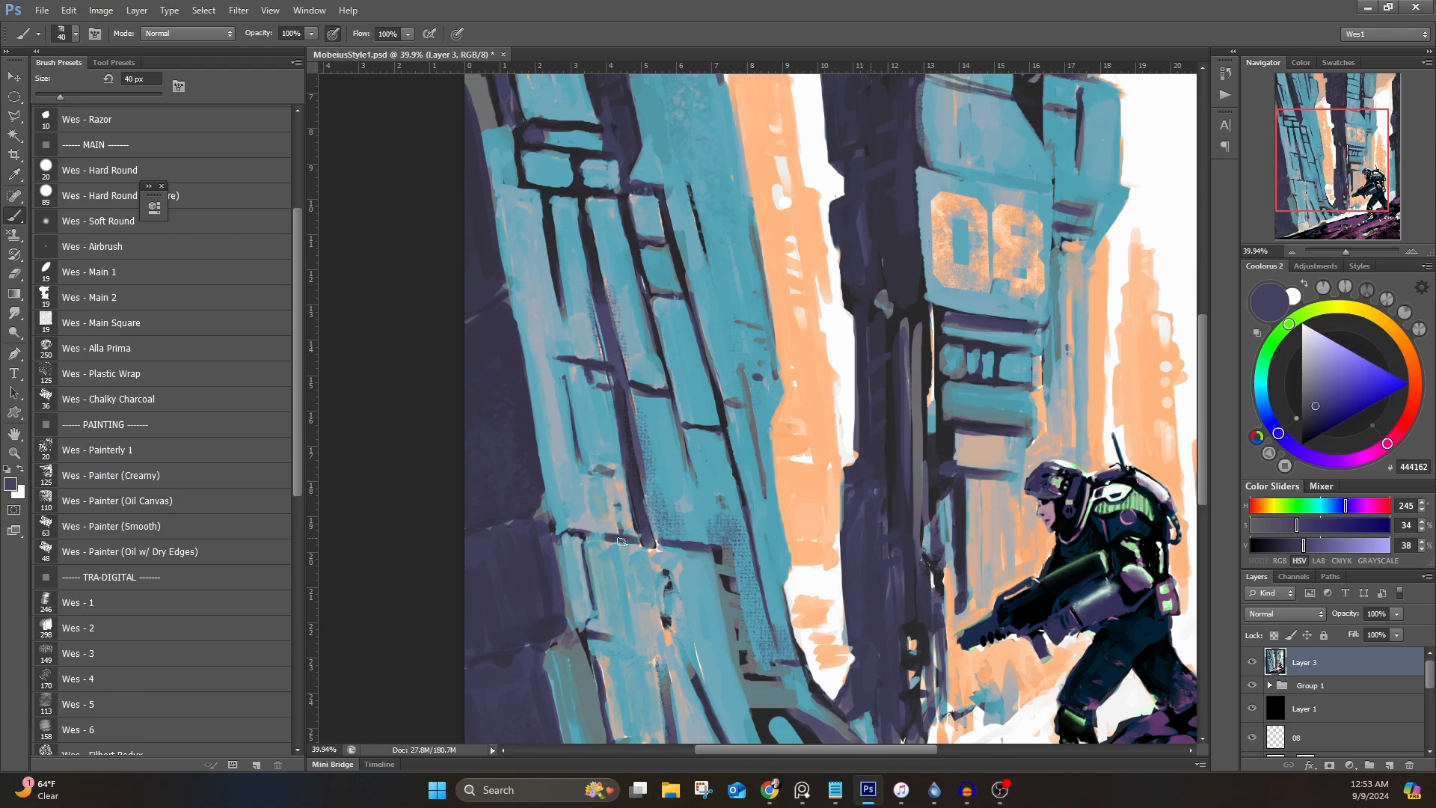
pyautogui.moveTo(570, 231); pyautogui.dragTo(596, 432)
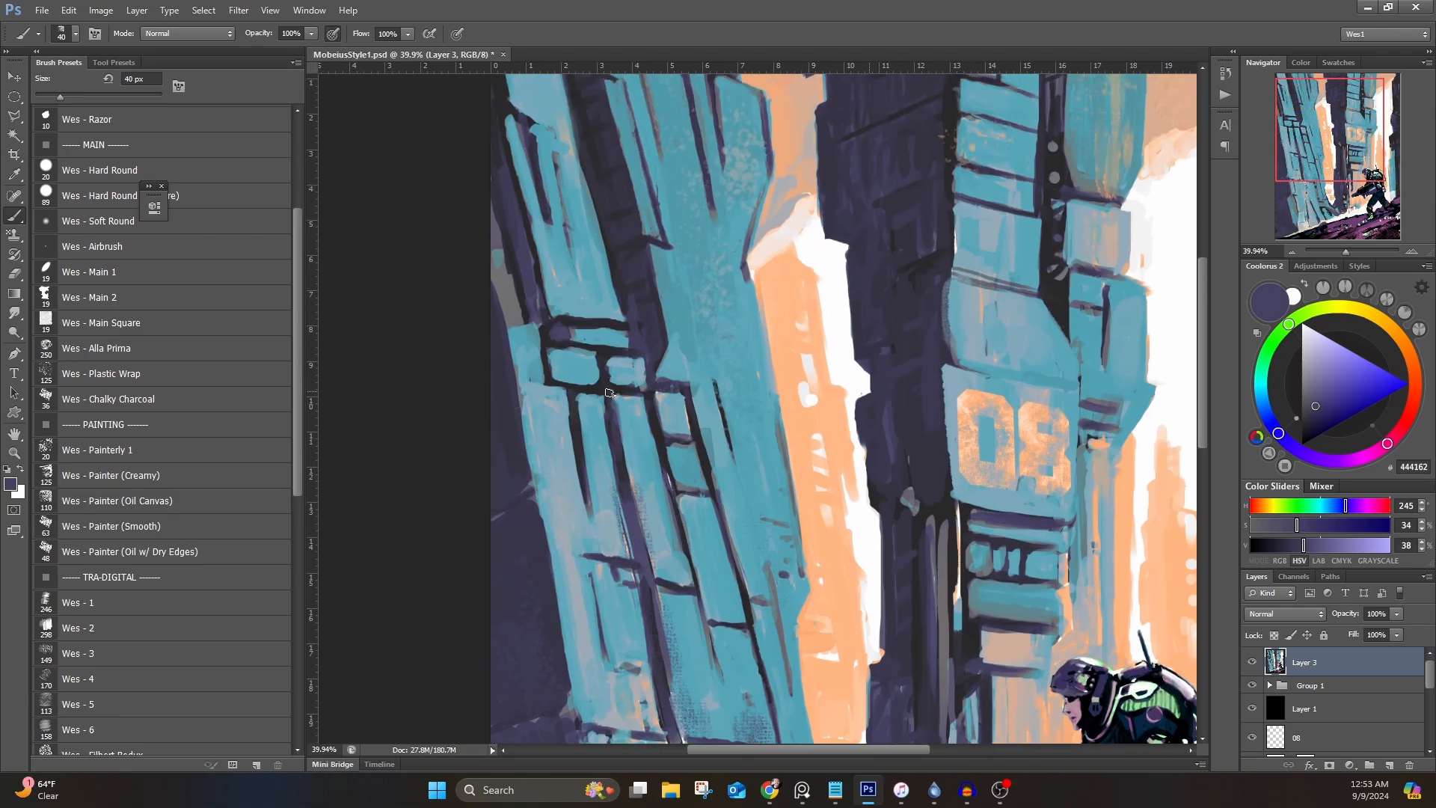
pyautogui.keyDown('alt'); pyautogui.click(628, 336); pyautogui.keyUp('alt')
# Step: Refine the slabs and vertical slits at the top of the teal tower with sampled teal shades at 40 px
pyautogui.moveTo(628, 336); pyautogui.dragTo(645, 495)
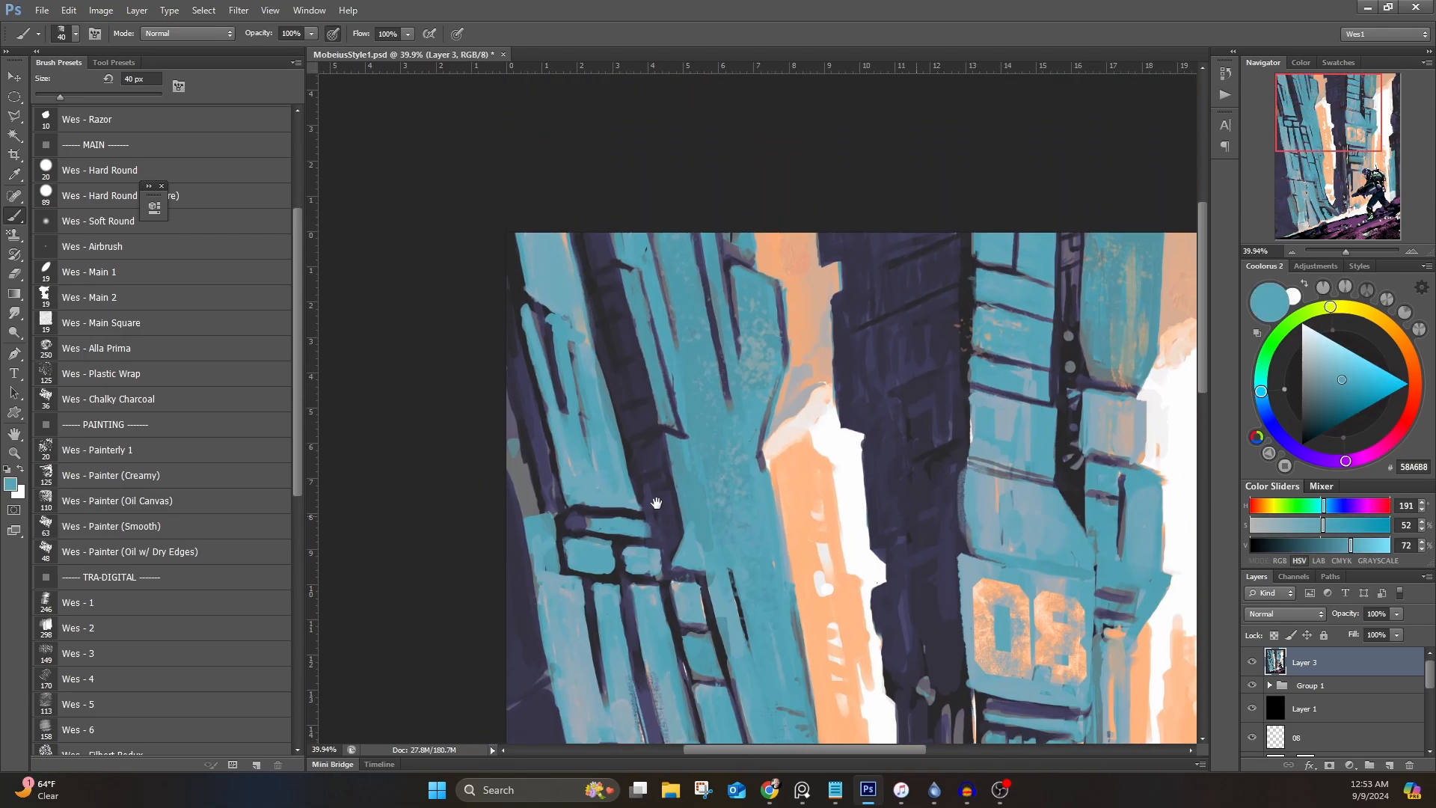
pyautogui.keyDown('alt'); pyautogui.click(550, 318); pyautogui.keyUp('alt')
pyautogui.keyDown('alt'); pyautogui.click(554, 350); pyautogui.keyUp('alt')
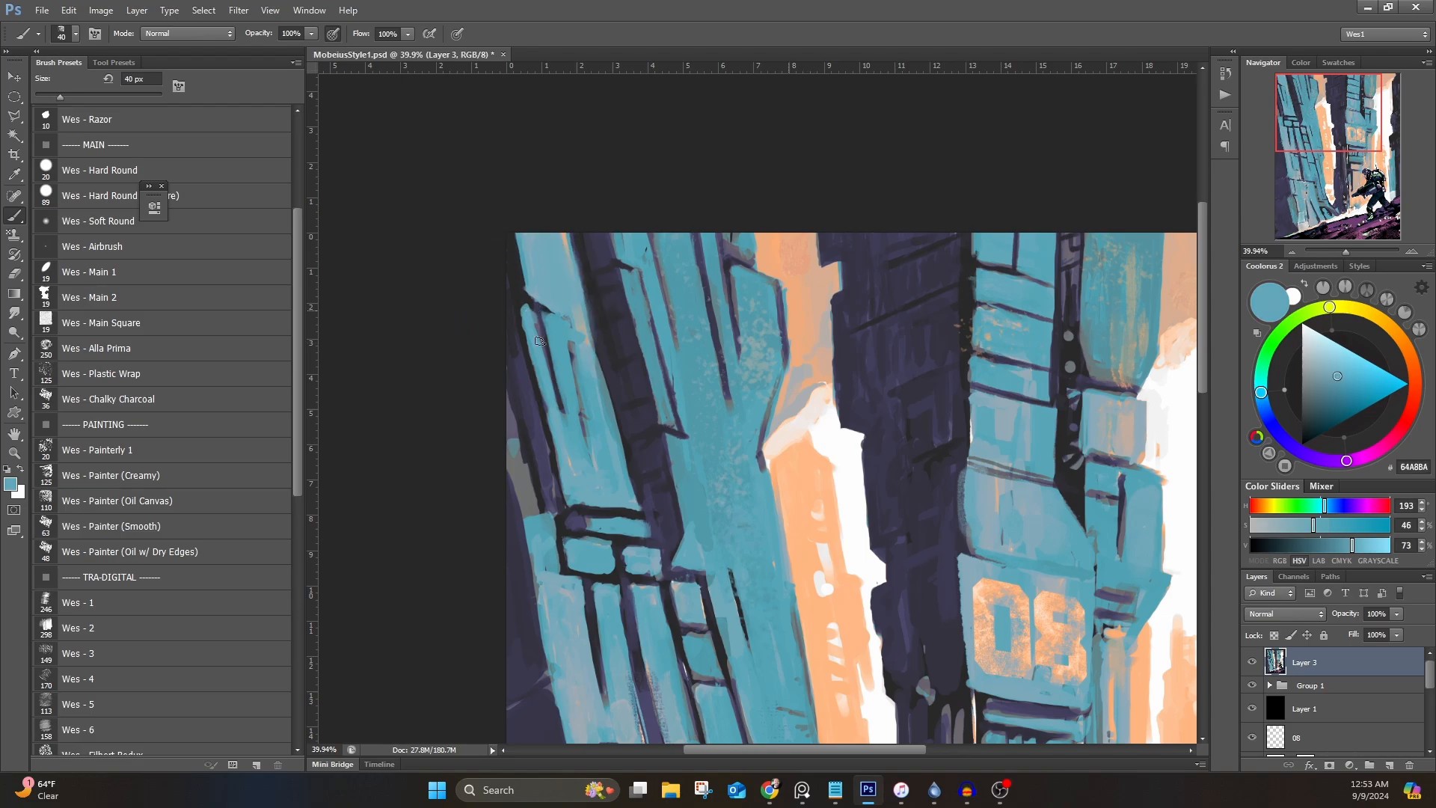
pyautogui.moveTo(540, 323)
pyautogui.mouseDown()
pyautogui.moveTo(557, 406)
pyautogui.moveTo(530, 348)
pyautogui.mouseUp()
pyautogui.keyDown('alt'); pyautogui.click(522, 297); pyautogui.keyUp('alt')
pyautogui.keyDown('alt'); pyautogui.click(630, 290); pyautogui.keyUp('alt')
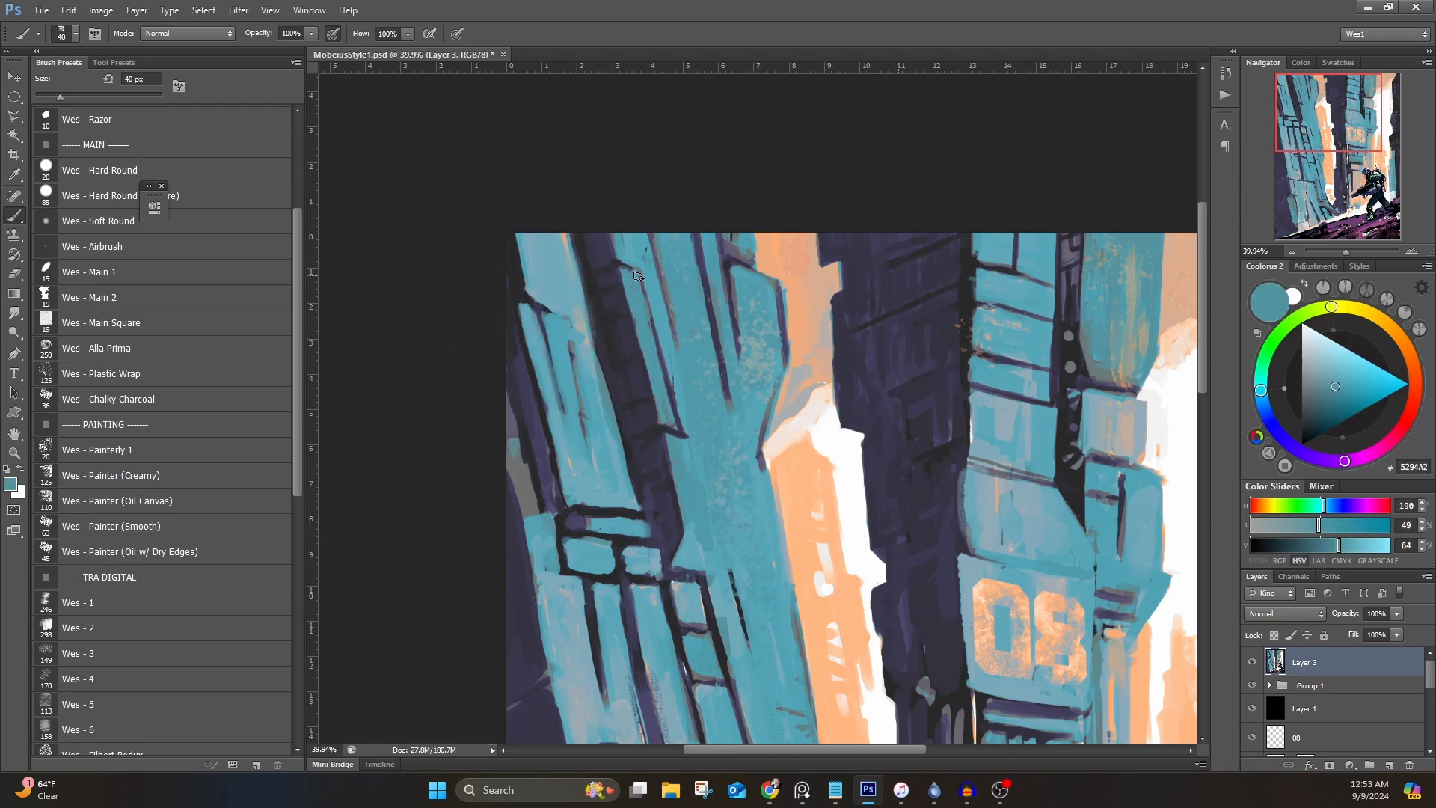
pyautogui.moveTo(638, 277); pyautogui.dragTo(622, 267)
# Step: Clean up the edges of the dark recess running down the upper teal tower with sampled dark purple and teal
pyautogui.keyDown('alt'); pyautogui.click(614, 272); pyautogui.keyUp('alt')
pyautogui.keyDown('alt'); pyautogui.click(653, 335); pyautogui.keyUp('alt')
pyautogui.moveTo(660, 418)
pyautogui.mouseDown()
pyautogui.moveTo(678, 428)
pyautogui.moveTo(664, 436)
pyautogui.moveTo(685, 552)
pyautogui.mouseUp()
pyautogui.keyDown('alt'); pyautogui.click(660, 435); pyautogui.keyUp('alt')
pyautogui.moveTo(660, 434); pyautogui.dragTo(664, 449)
pyautogui.keyDown('alt'); pyautogui.click(676, 479); pyautogui.keyUp('alt')
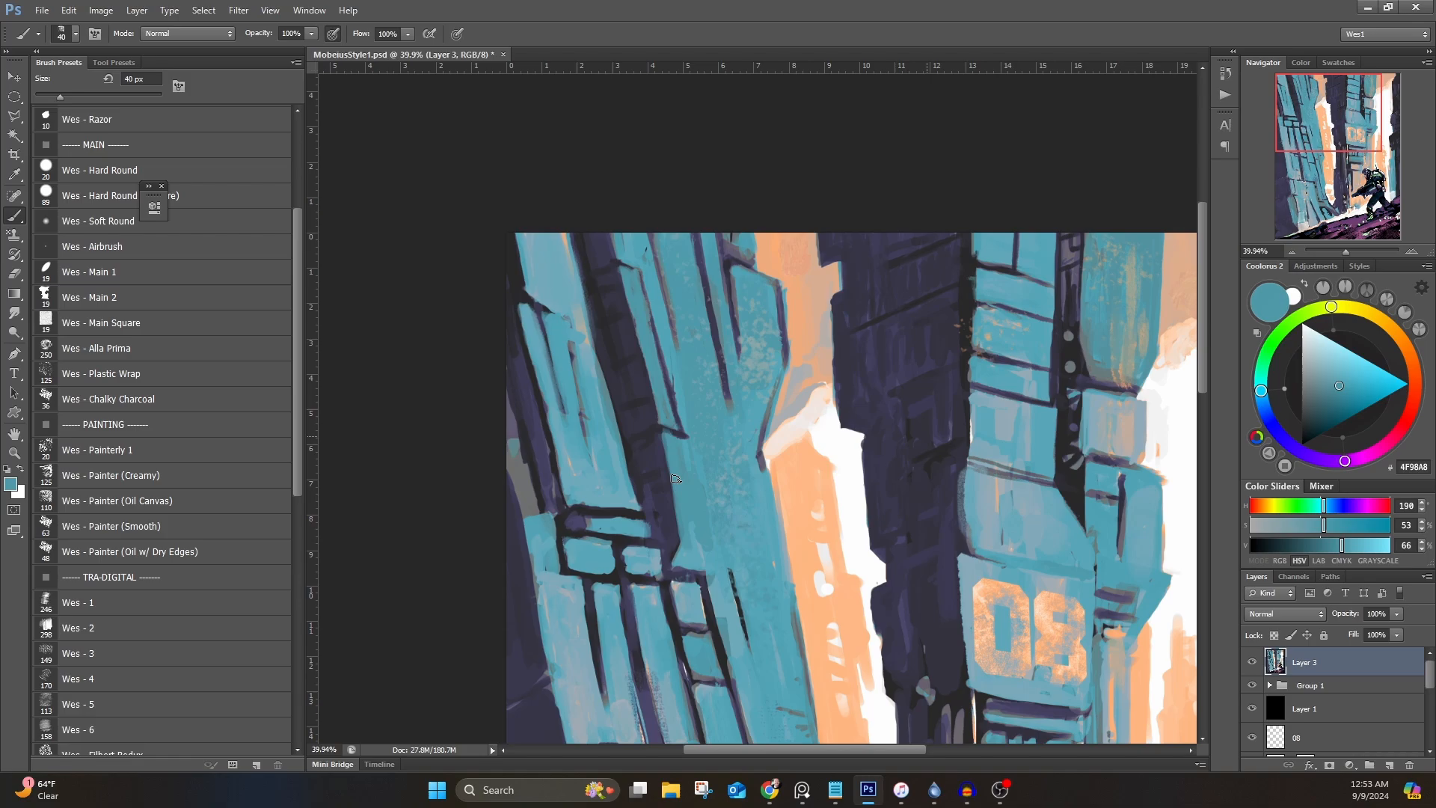
# Step: Adjust the vertical grooves on the upper tower beside the peach skyline with sampled colours at 40 px
pyautogui.keyDown('alt'); pyautogui.click(723, 385); pyautogui.keyUp('alt')
pyautogui.moveTo(724, 396)
pyautogui.mouseDown()
pyautogui.moveTo(690, 236)
pyautogui.moveTo(704, 307)
pyautogui.mouseUp()
pyautogui.keyDown('alt'); pyautogui.click(748, 247); pyautogui.keyUp('alt')
pyautogui.moveTo(748, 256)
pyautogui.mouseDown()
pyautogui.moveTo(724, 238)
pyautogui.moveTo(728, 258)
pyautogui.moveTo(751, 264)
pyautogui.mouseUp()
# Step: Sharpen the boxed panels on the teal tower and their dark outlines with sampled colours at 40 px
pyautogui.moveTo(558, 445)
pyautogui.mouseDown()
pyautogui.moveTo(554, 419)
pyautogui.moveTo(576, 469)
pyautogui.mouseUp()
pyautogui.keyDown('alt'); pyautogui.click(604, 525); pyautogui.keyUp('alt')
pyautogui.moveTo(599, 525); pyautogui.dragTo(580, 518)
pyautogui.moveTo(580, 517)
pyautogui.mouseDown()
pyautogui.moveTo(654, 520)
pyautogui.moveTo(607, 537)
pyautogui.mouseUp()
pyautogui.keyDown('alt'); pyautogui.click(614, 513); pyautogui.keyUp('alt')
pyautogui.keyDown('alt'); pyautogui.click(620, 573); pyautogui.keyUp('alt')
# Step: Rework the shadowed outer edge of the teal tower beside the boxed panels with sampled colours at 40 px
pyautogui.keyDown('alt'); pyautogui.click(521, 457); pyautogui.keyUp('alt')
pyautogui.moveTo(522, 455); pyautogui.dragTo(521, 431)
pyautogui.keyDown('alt'); pyautogui.click(530, 417); pyautogui.keyUp('alt')
pyautogui.moveTo(534, 506); pyautogui.dragTo(525, 458)
# Step: Rework the vertical lines below the tower's boxed panels with sampled colours at 40 px
pyautogui.moveTo(593, 646); pyautogui.dragTo(519, 433)
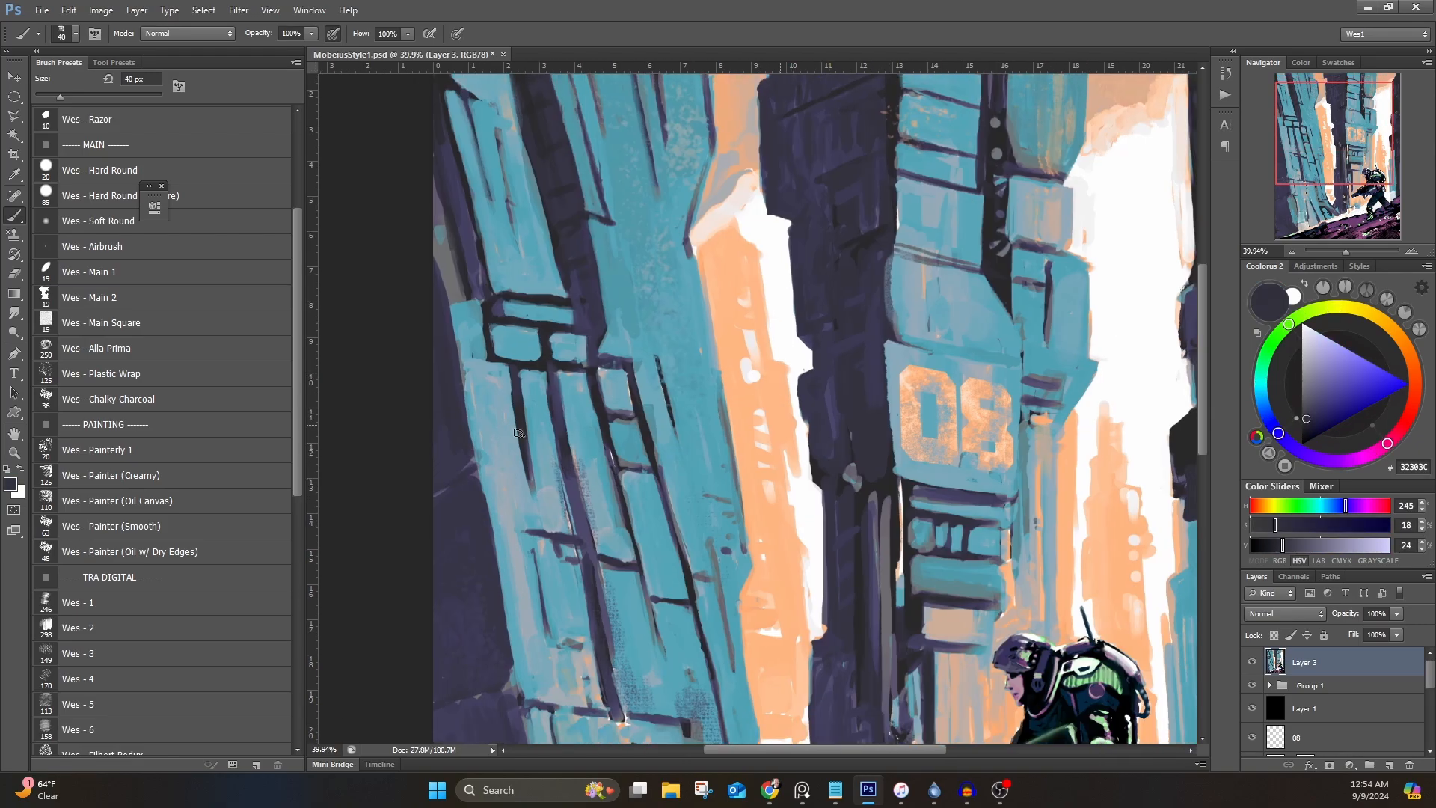
pyautogui.keyDown('alt'); pyautogui.click(506, 431); pyautogui.keyUp('alt')
pyautogui.moveTo(509, 376); pyautogui.dragTo(525, 490)
pyautogui.keyDown('alt'); pyautogui.click(564, 464); pyautogui.keyUp('alt')
# Step: Outline a tall rectangular panel on the tower's middle section and touch up the neighbouring seam with sampled dark purple
pyautogui.moveTo(574, 646); pyautogui.dragTo(556, 514)
pyautogui.keyDown('alt'); pyautogui.click(561, 516); pyautogui.keyUp('alt')
pyautogui.keyDown('alt'); pyautogui.click(587, 517); pyautogui.keyUp('alt')
pyautogui.moveTo(521, 424)
pyautogui.mouseDown()
pyautogui.moveTo(536, 513)
pyautogui.moveTo(532, 489)
pyautogui.mouseUp()
pyautogui.moveTo(523, 440)
pyautogui.mouseDown()
pyautogui.moveTo(516, 403)
pyautogui.moveTo(535, 519)
pyautogui.mouseUp()
pyautogui.moveTo(526, 414); pyautogui.dragTo(538, 500)
pyautogui.moveTo(642, 468); pyautogui.dragTo(673, 471)
# Step: Refine the tower's lower edge and the area around its arched opening with sampled dark purple at 40 px
pyautogui.moveTo(716, 551); pyautogui.dragTo(644, 427)
pyautogui.keyDown('alt'); pyautogui.click(684, 584); pyautogui.keyUp('alt')
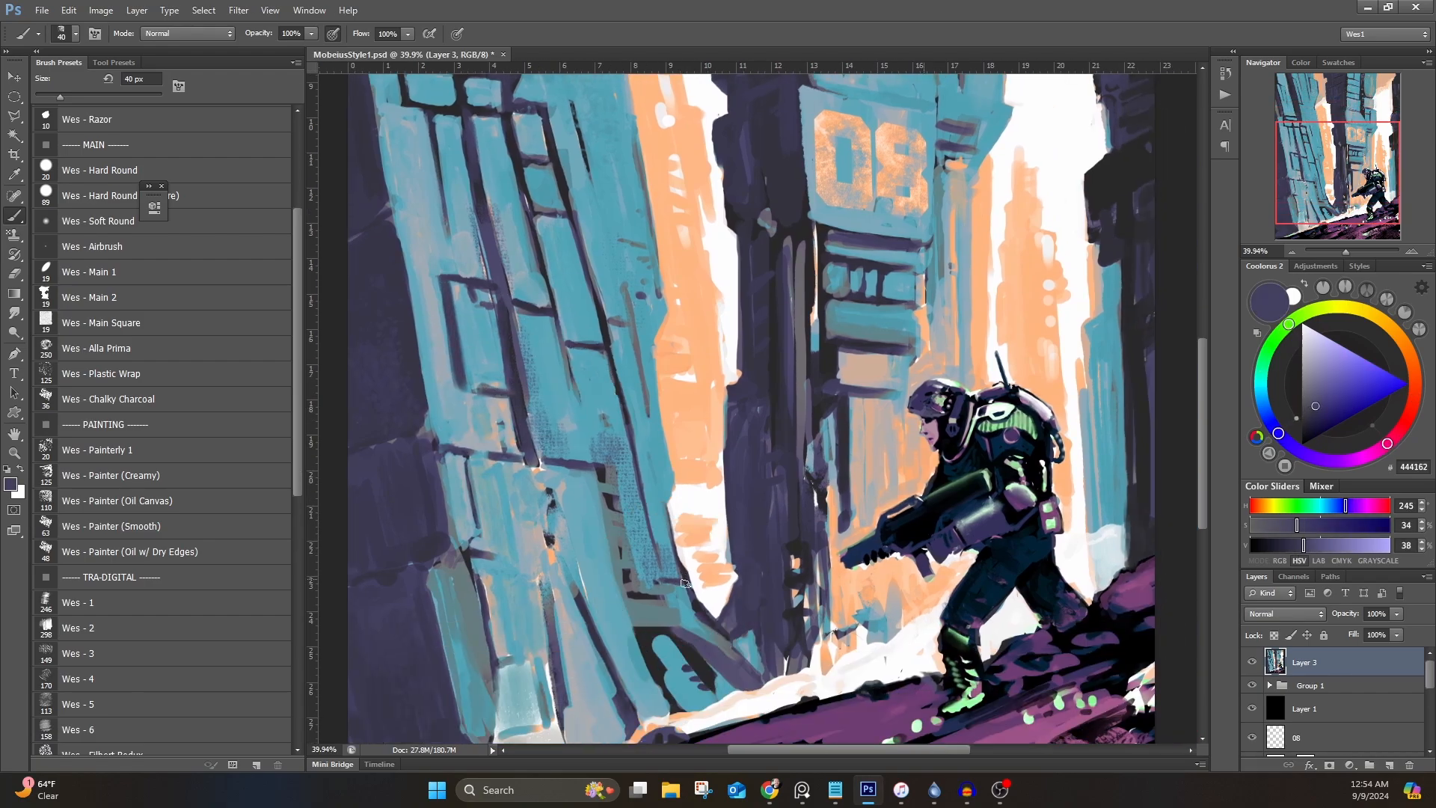
pyautogui.keyDown('alt'); pyautogui.click(695, 612); pyautogui.keyUp('alt')
pyautogui.moveTo(646, 665)
pyautogui.mouseDown()
pyautogui.moveTo(637, 583)
pyautogui.moveTo(620, 657)
pyautogui.mouseUp()
pyautogui.moveTo(577, 632)
pyautogui.mouseDown()
pyautogui.moveTo(607, 583)
pyautogui.moveTo(593, 632)
pyautogui.mouseUp()
# Step: Outline the wedge-shaped panel at the tower's base with sampled muted purple at 40 px
pyautogui.keyDown('alt'); pyautogui.click(584, 572); pyautogui.keyUp('alt')
pyautogui.moveTo(569, 459); pyautogui.dragTo(595, 464)
pyautogui.moveTo(599, 619); pyautogui.dragTo(591, 468)
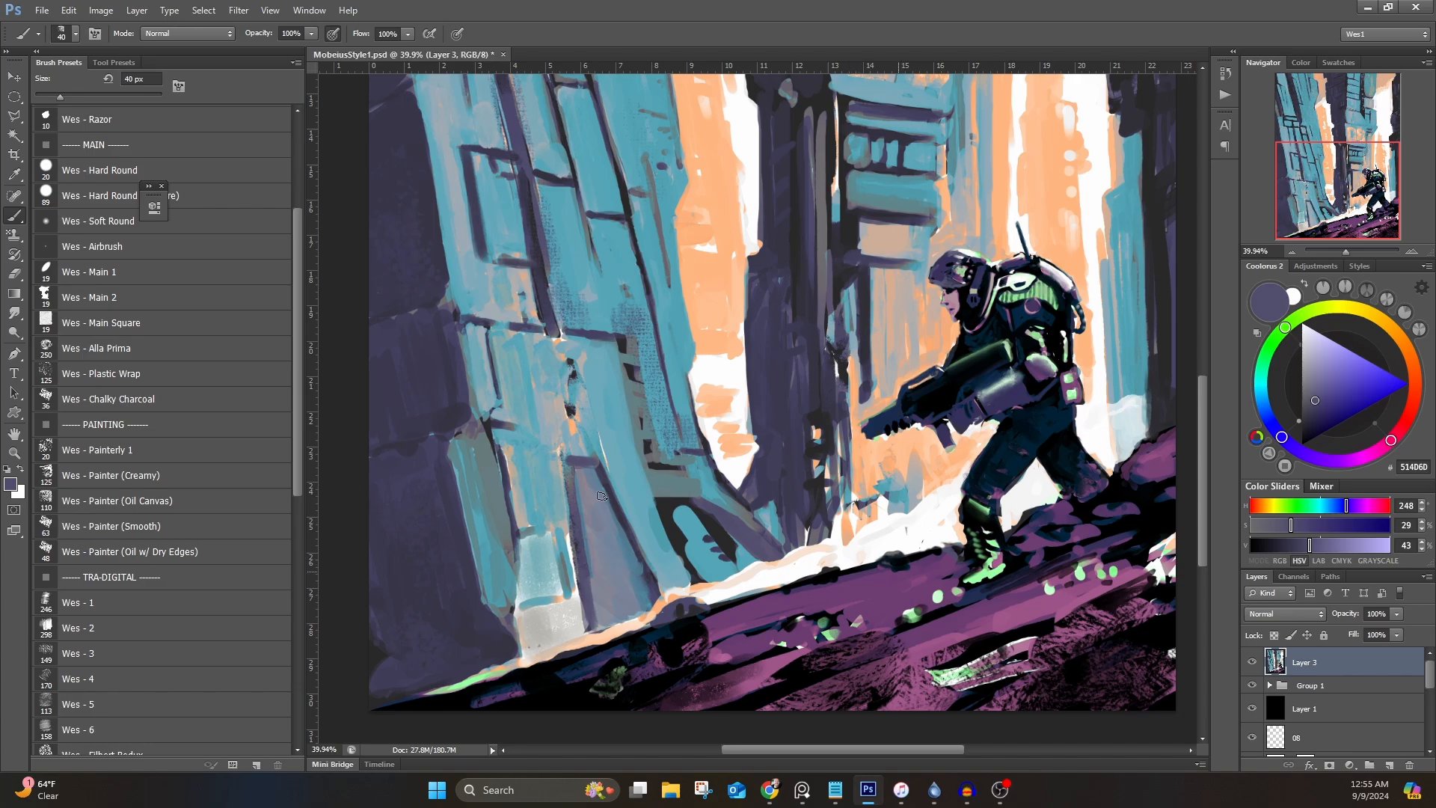
# Step: Draw a ringed symbol with branching lines on the wedge-shaped panel using the Main 1 brush at 15 px
pyautogui.click(190, 283)
pyautogui.scroll(3, 189, 284)
pyautogui.click(98, 193)
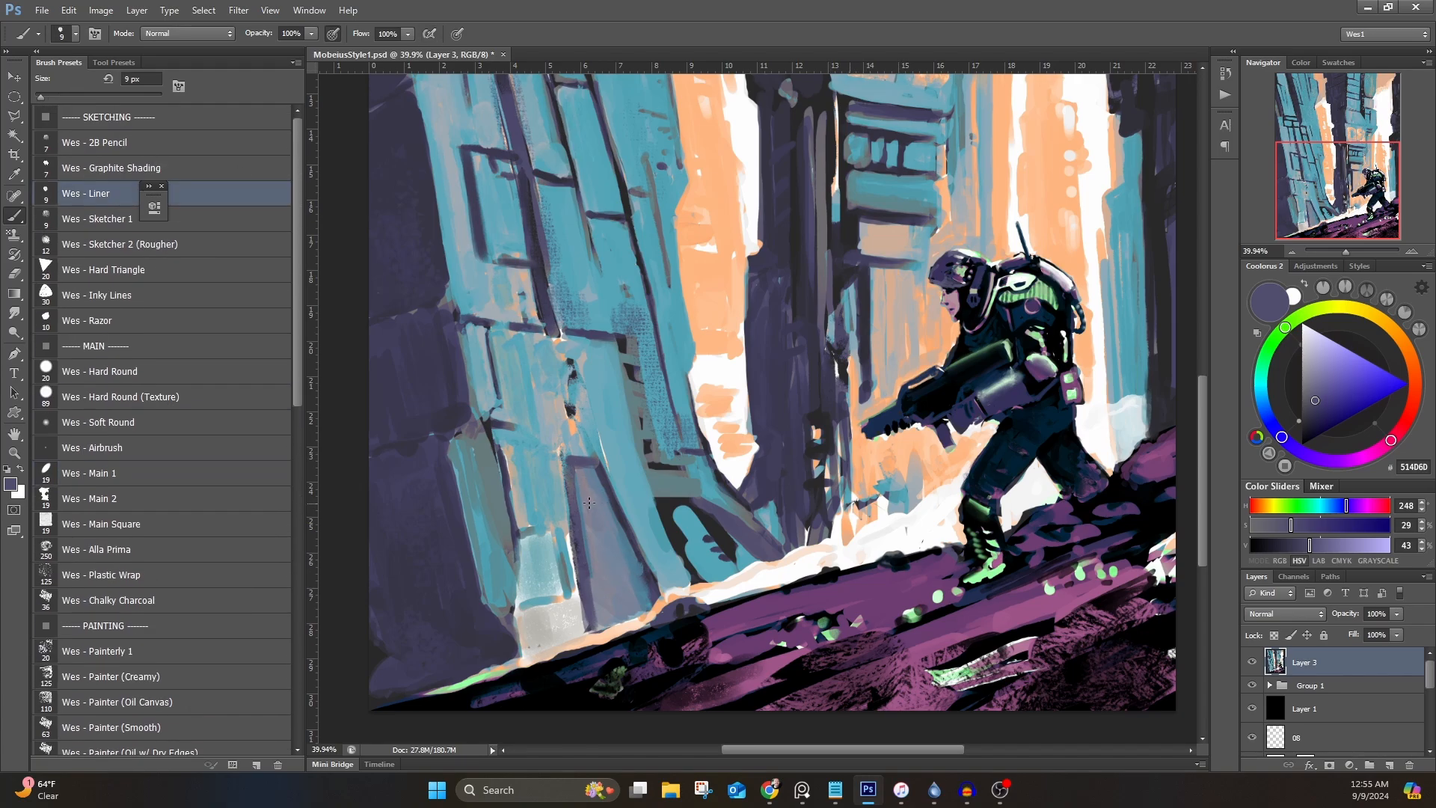
pyautogui.click(82, 473)
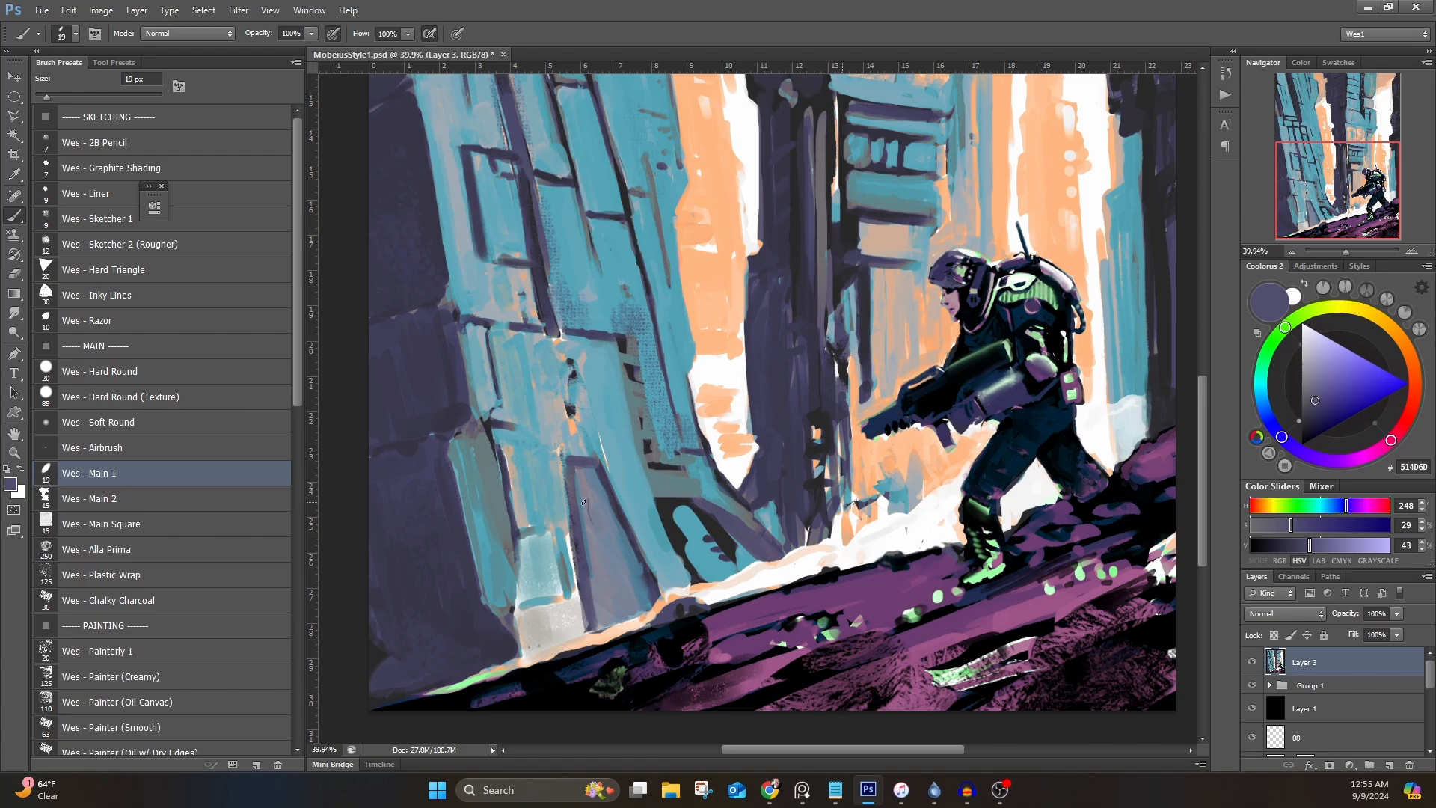
pyautogui.press('[')
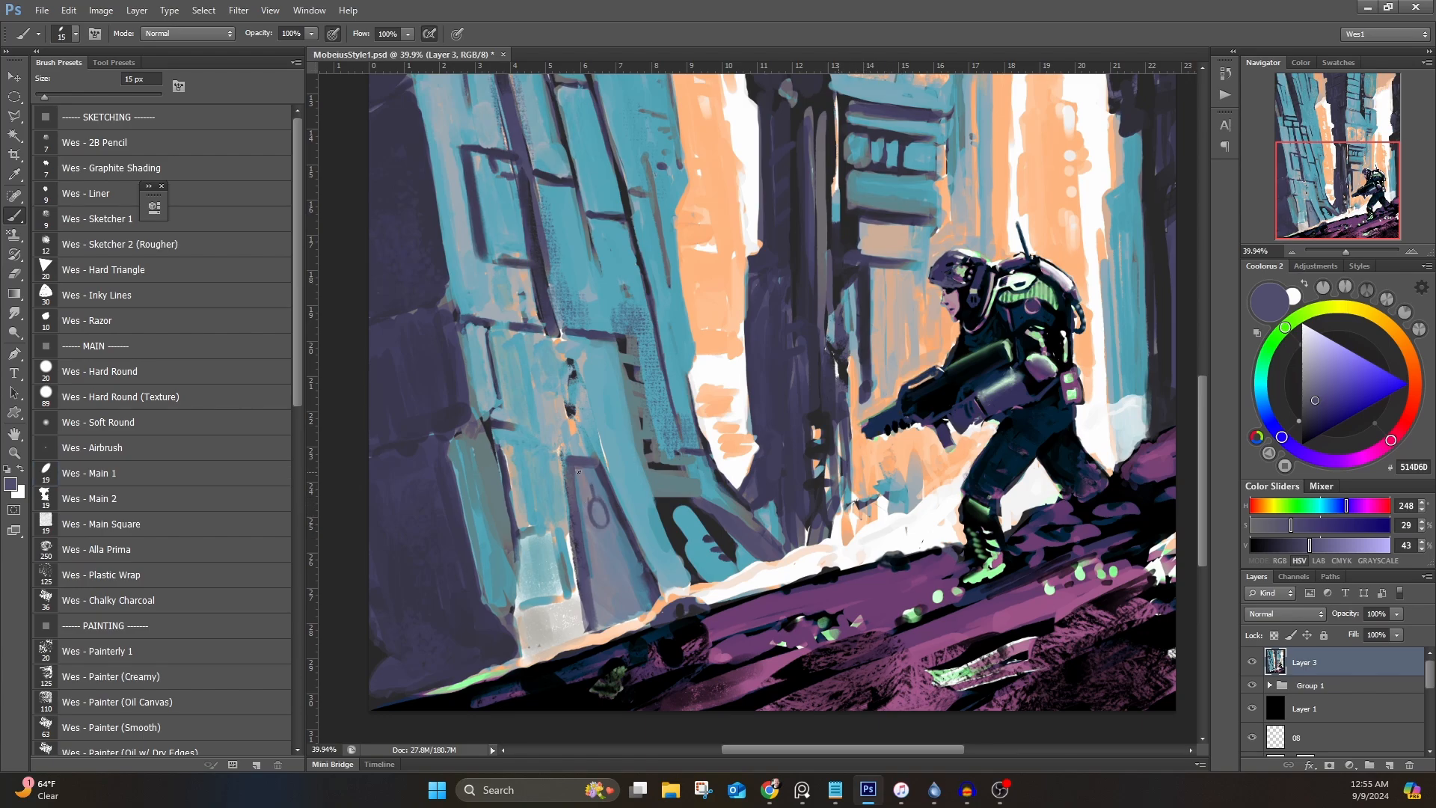
pyautogui.moveTo(605, 531); pyautogui.dragTo(621, 585)
# Step: Define the dark notches along the tower's recessed strip with sampled near-black and teal at 15 px
pyautogui.keyDown('alt'); pyautogui.click(638, 329); pyautogui.keyUp('alt')
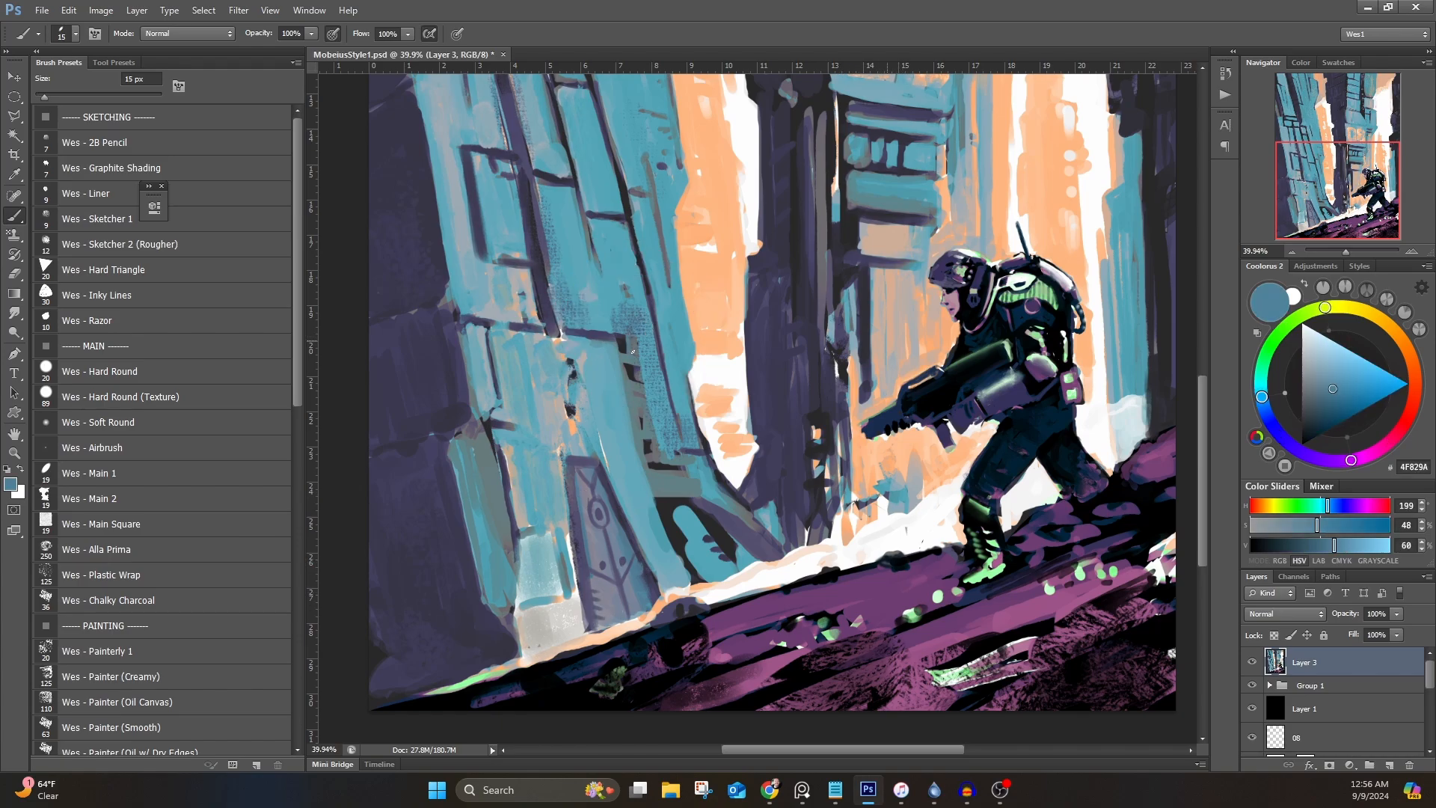
pyautogui.keyDown('alt'); pyautogui.click(626, 368); pyautogui.keyUp('alt')
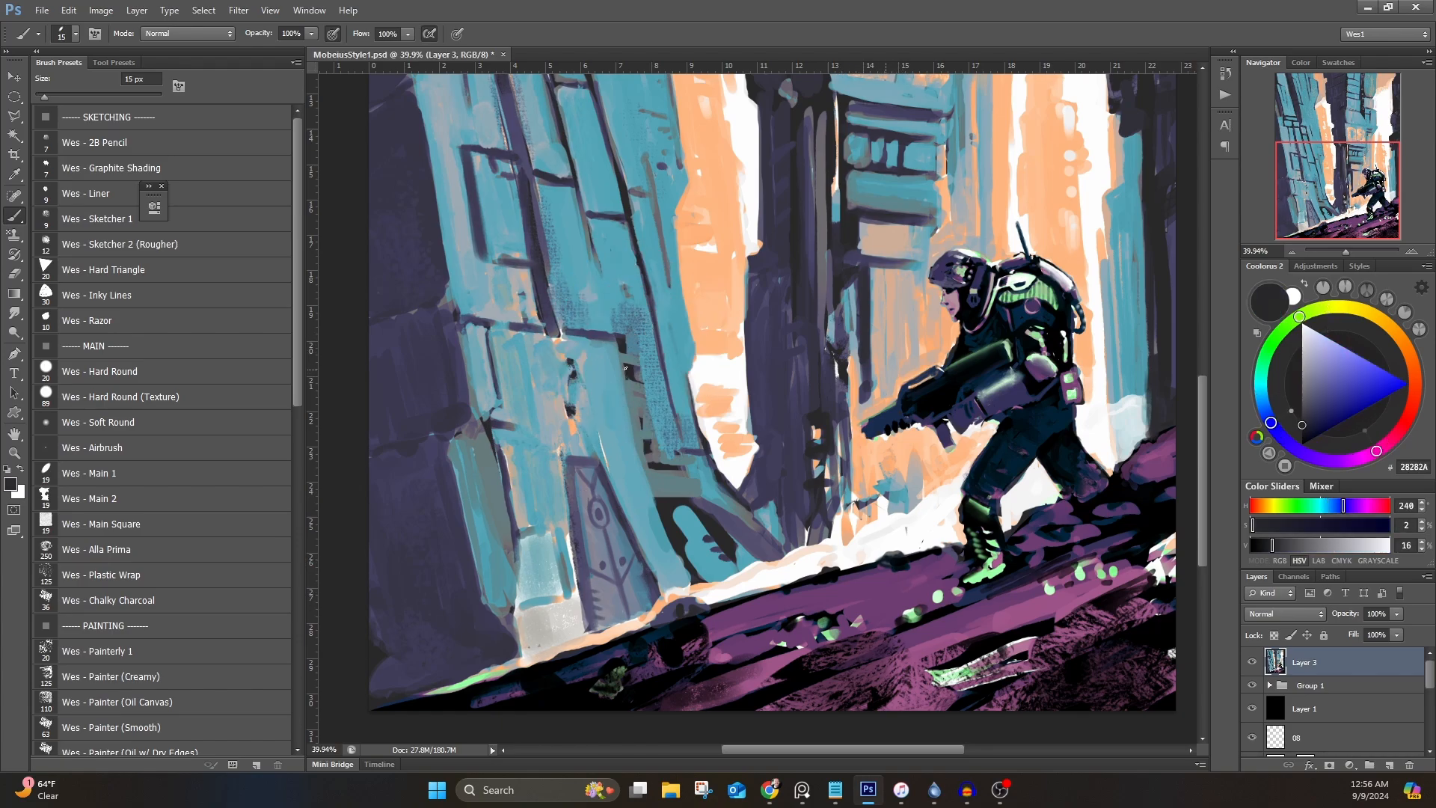
pyautogui.keyDown('alt'); pyautogui.click(648, 450); pyautogui.keyUp('alt')
pyautogui.keyDown('alt'); pyautogui.click(631, 370); pyautogui.keyUp('alt')
pyautogui.keyDown('alt'); pyautogui.click(639, 403); pyautogui.keyUp('alt')
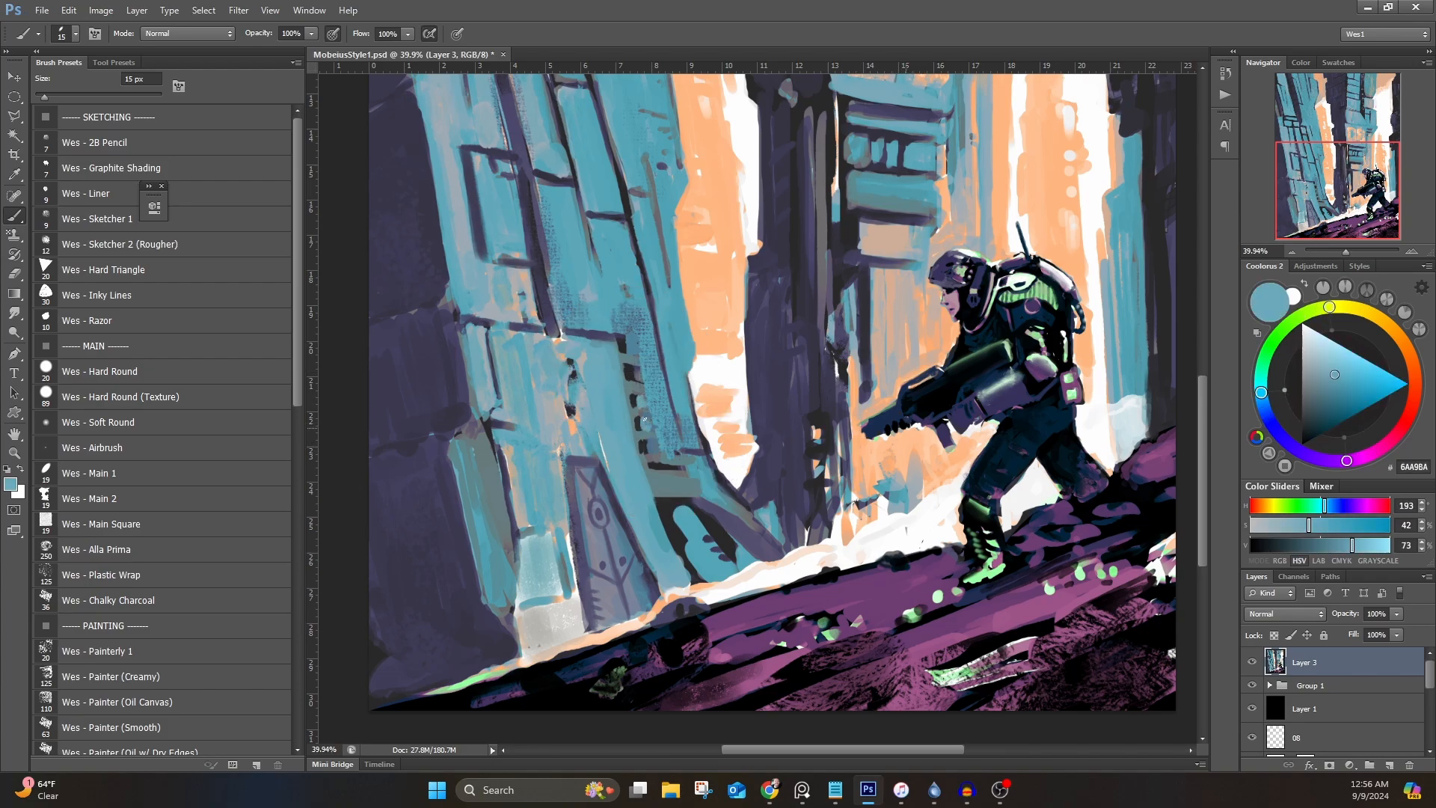
# Step: Touch up the notched strip and panels on the teal tower's lower half with sampled teals at 15 px
pyautogui.keyDown('alt'); pyautogui.click(627, 364); pyautogui.keyUp('alt')
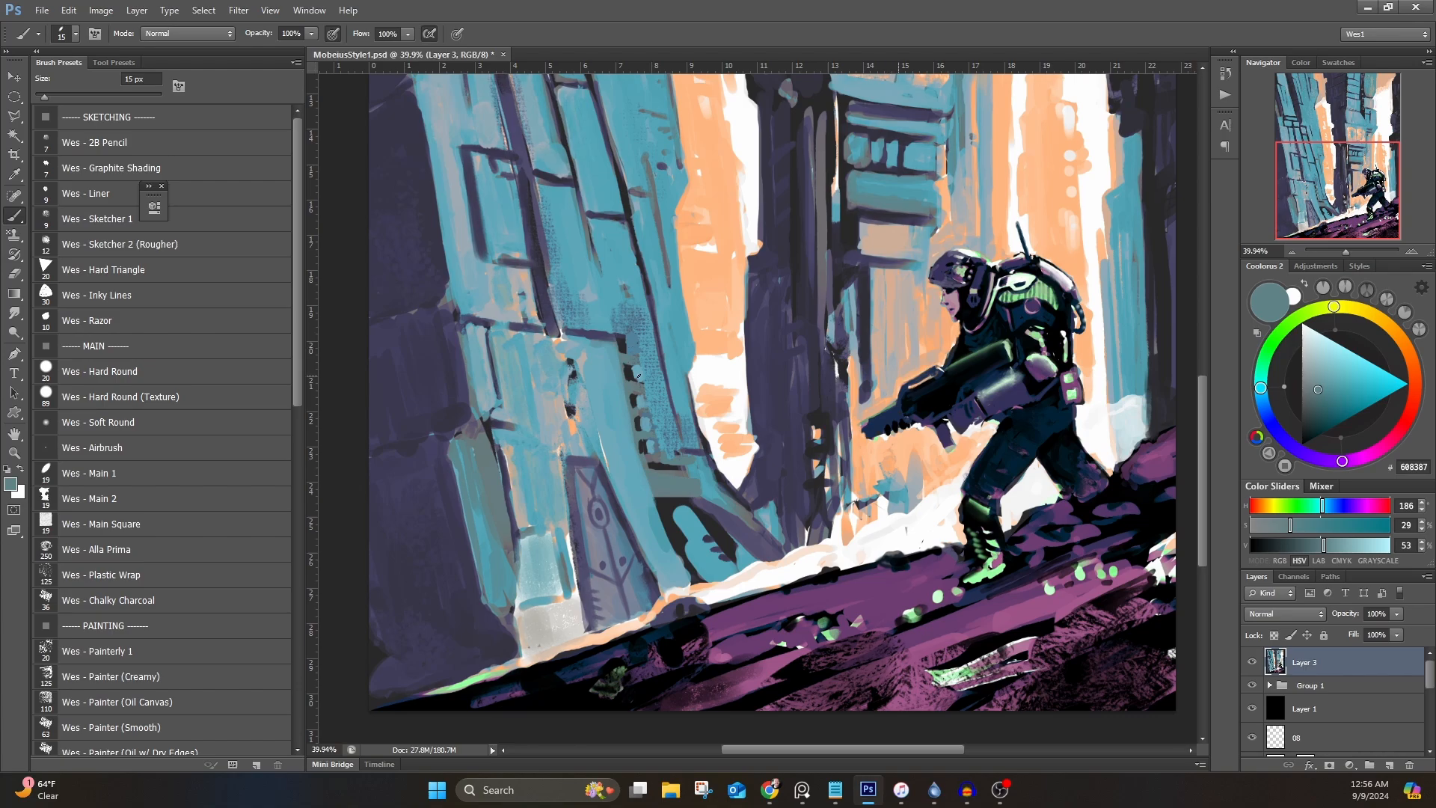
pyautogui.keyDown('alt'); pyautogui.click(580, 327); pyautogui.keyUp('alt')
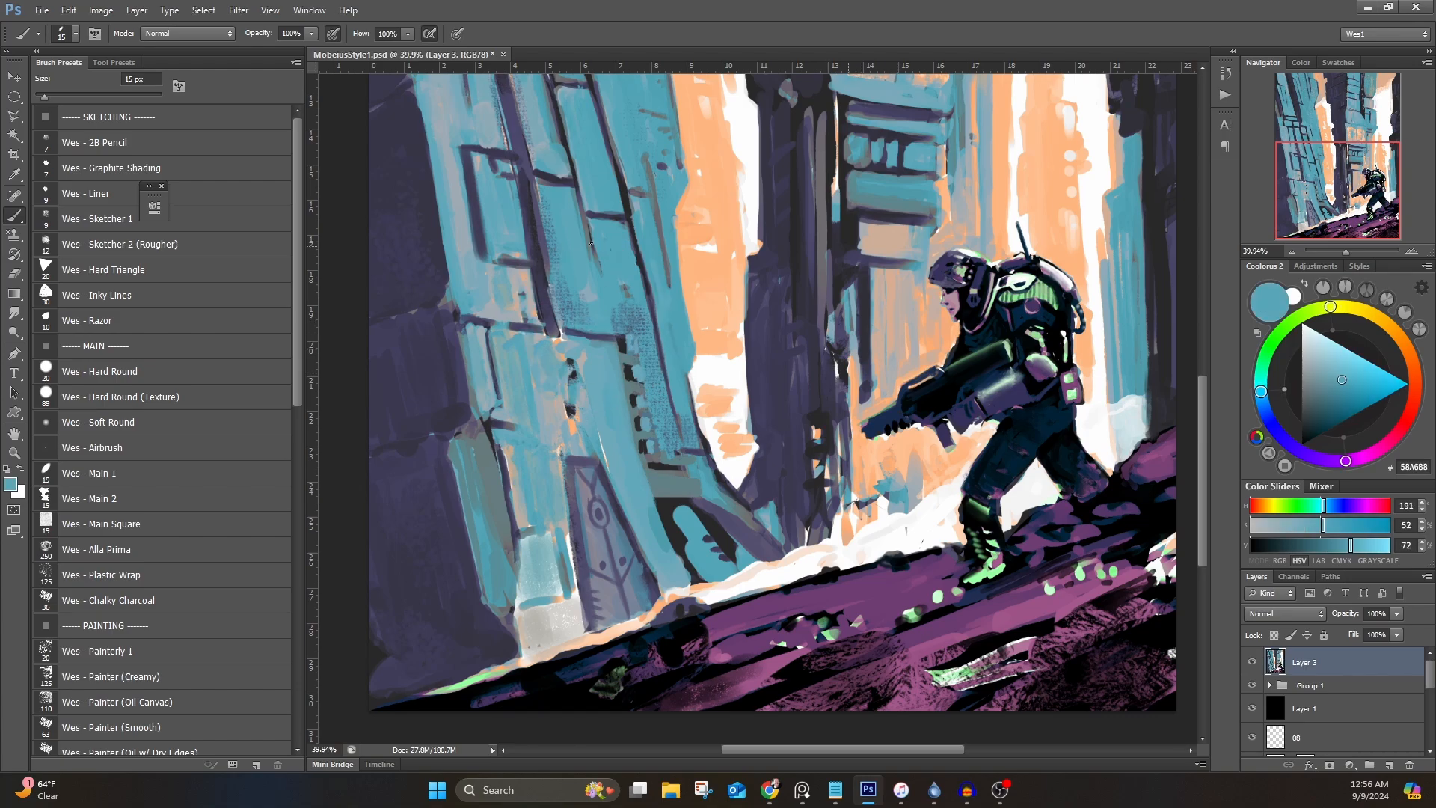
pyautogui.moveTo(590, 243); pyautogui.dragTo(579, 410)
pyautogui.keyDown('alt'); pyautogui.click(579, 410); pyautogui.keyUp('alt')
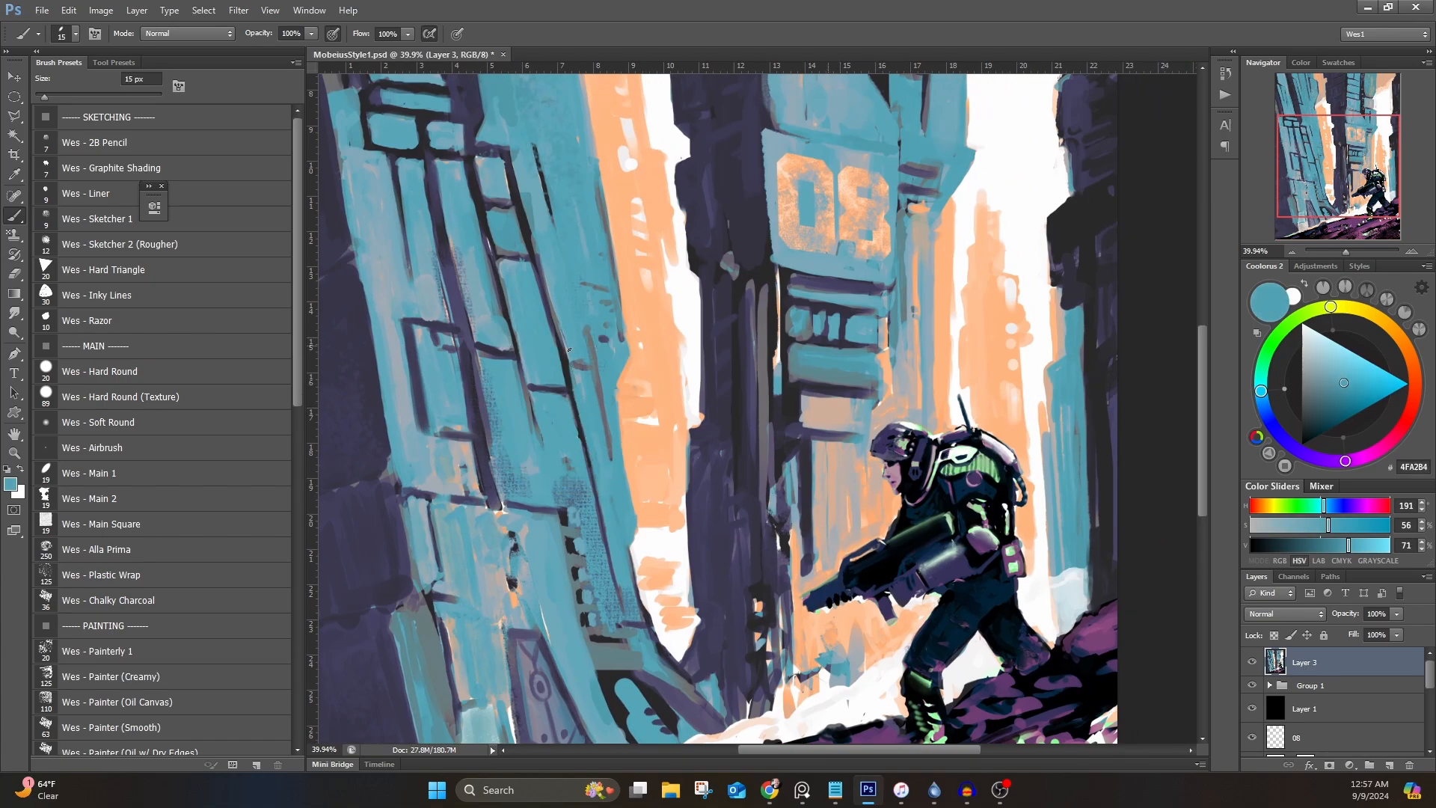
pyautogui.moveTo(539, 258)
pyautogui.mouseDown()
pyautogui.moveTo(574, 416)
pyautogui.moveTo(543, 300)
pyautogui.mouseUp()
pyautogui.keyDown('alt'); pyautogui.click(575, 417); pyautogui.keyUp('alt')
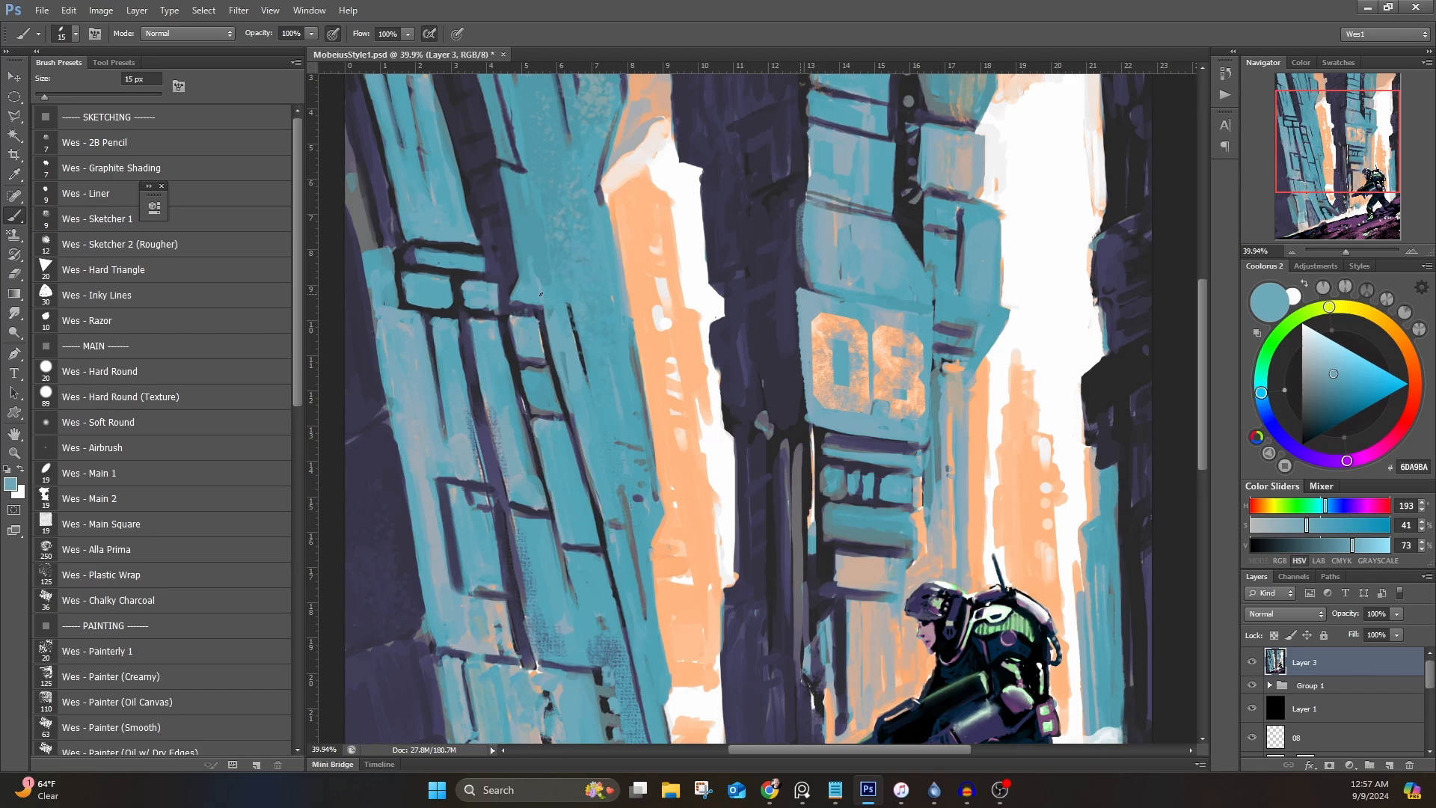
# Step: Refine the panels and edges on the teal tower's upper half with sampled teal and near-black at 15 px
pyautogui.keyDown('alt'); pyautogui.click(542, 306); pyautogui.keyUp('alt')
pyautogui.keyDown('alt'); pyautogui.click(635, 360); pyautogui.keyUp('alt')
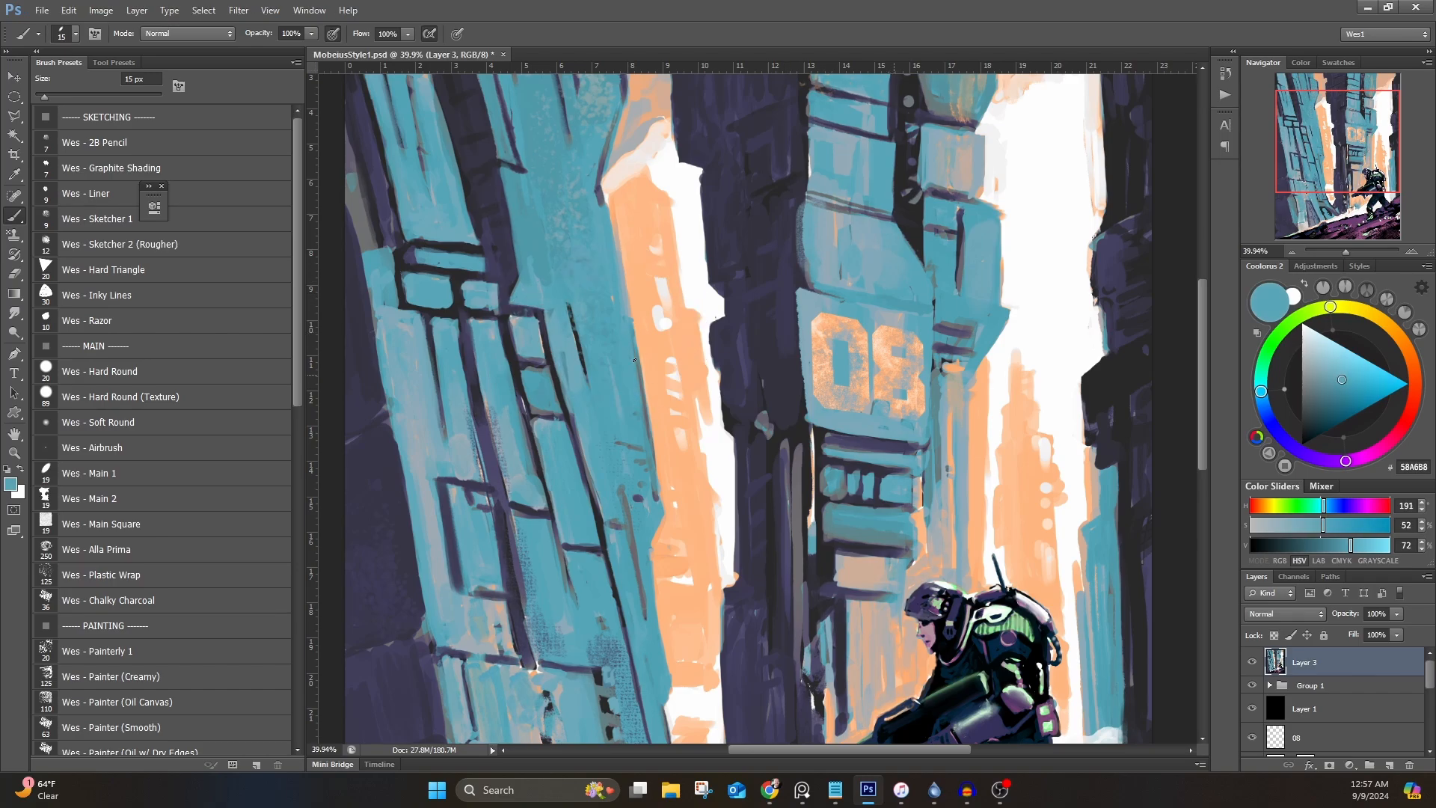
pyautogui.moveTo(600, 195); pyautogui.dragTo(592, 452)
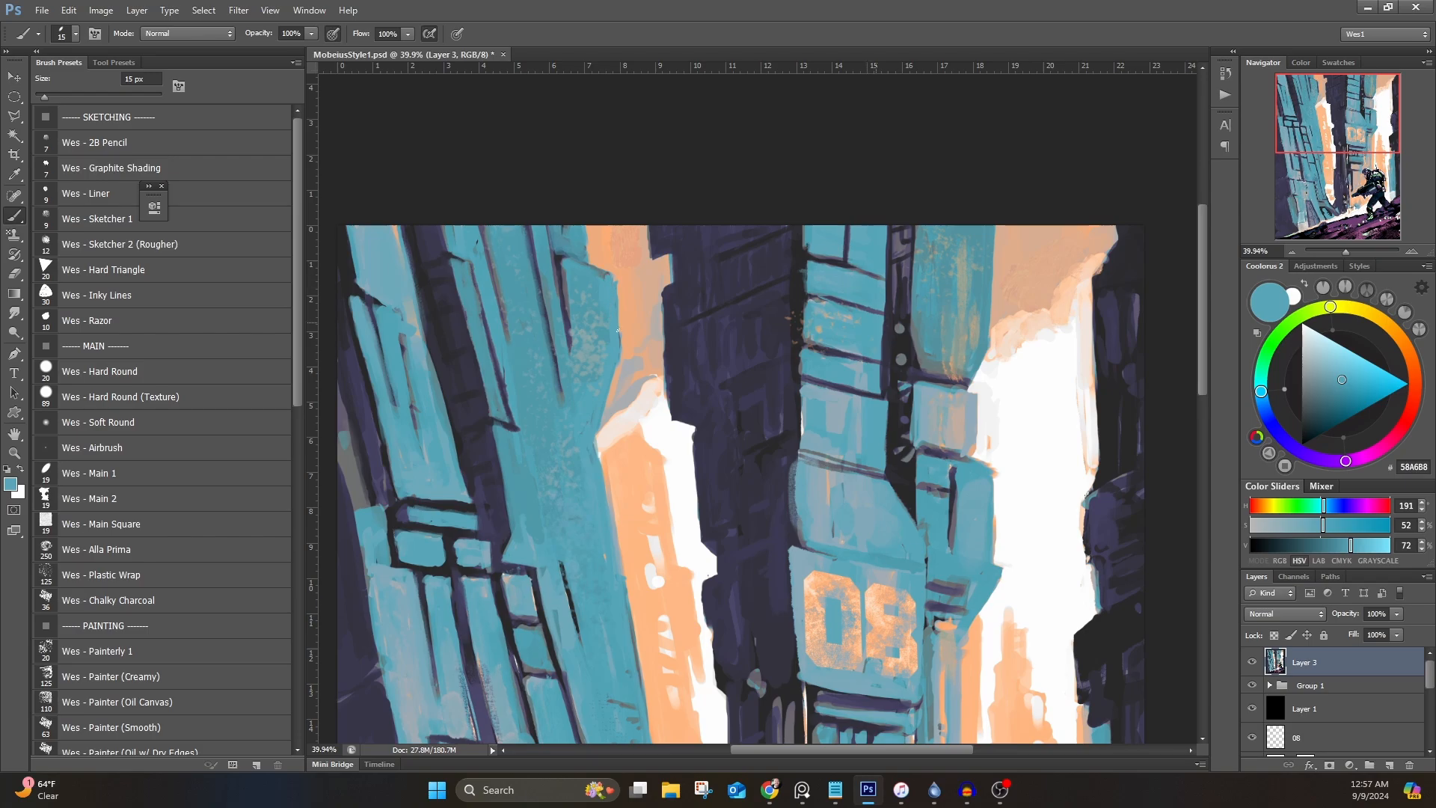
pyautogui.keyDown('alt'); pyautogui.click(624, 353); pyautogui.keyUp('alt')
pyautogui.keyDown('alt'); pyautogui.click(602, 270); pyautogui.keyUp('alt')
pyautogui.keyDown('alt'); pyautogui.click(563, 240); pyautogui.keyUp('alt')
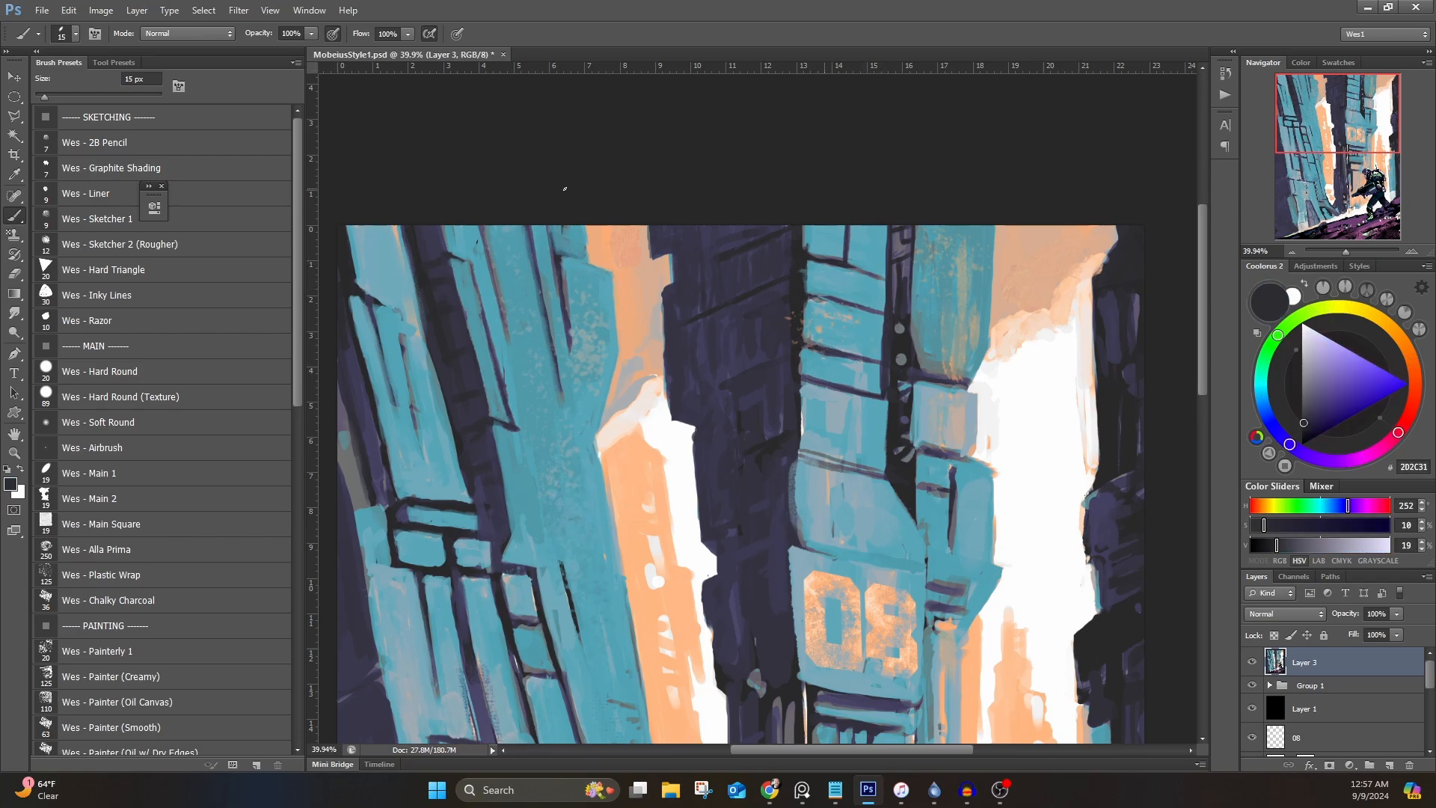
# Step: Open fg-light-grunge-texture-3.jpg and copy its entire image
pyautogui.scroll(-4, 565, 188)
pyautogui.scroll(8, 778, 479)
pyautogui.scroll(-6, 783, 451)
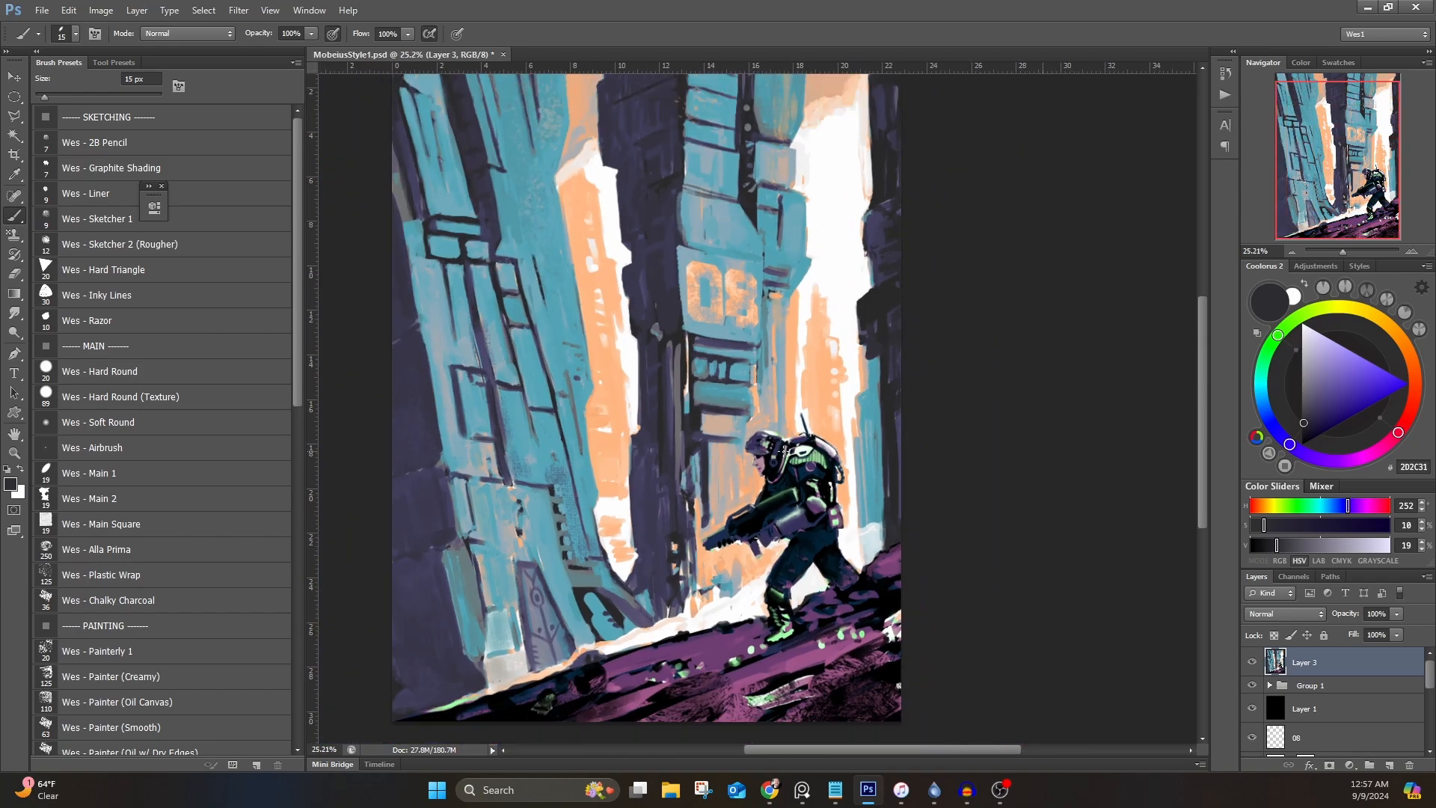
pyautogui.click(42, 12)
pyautogui.click(71, 43)
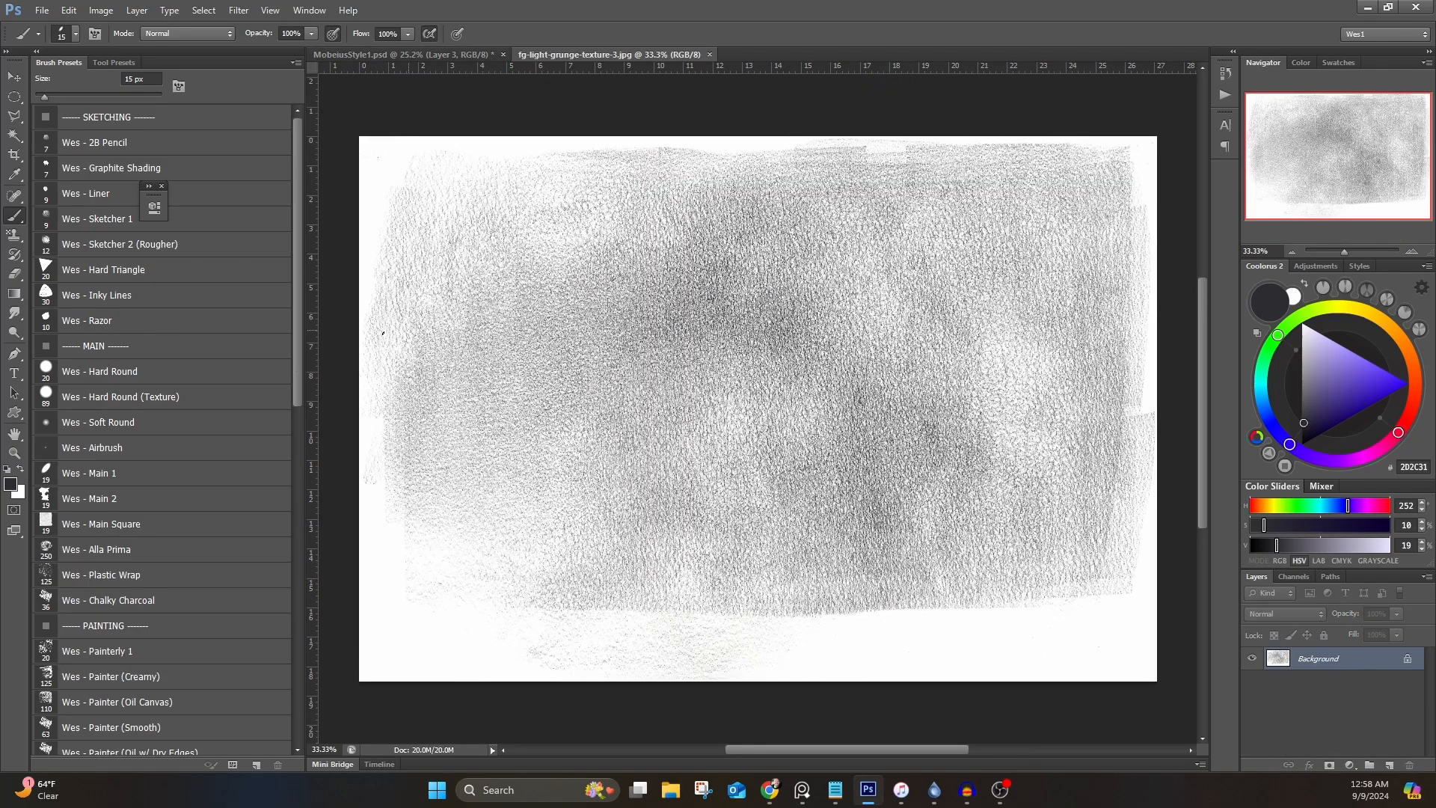
pyautogui.click(203, 10)
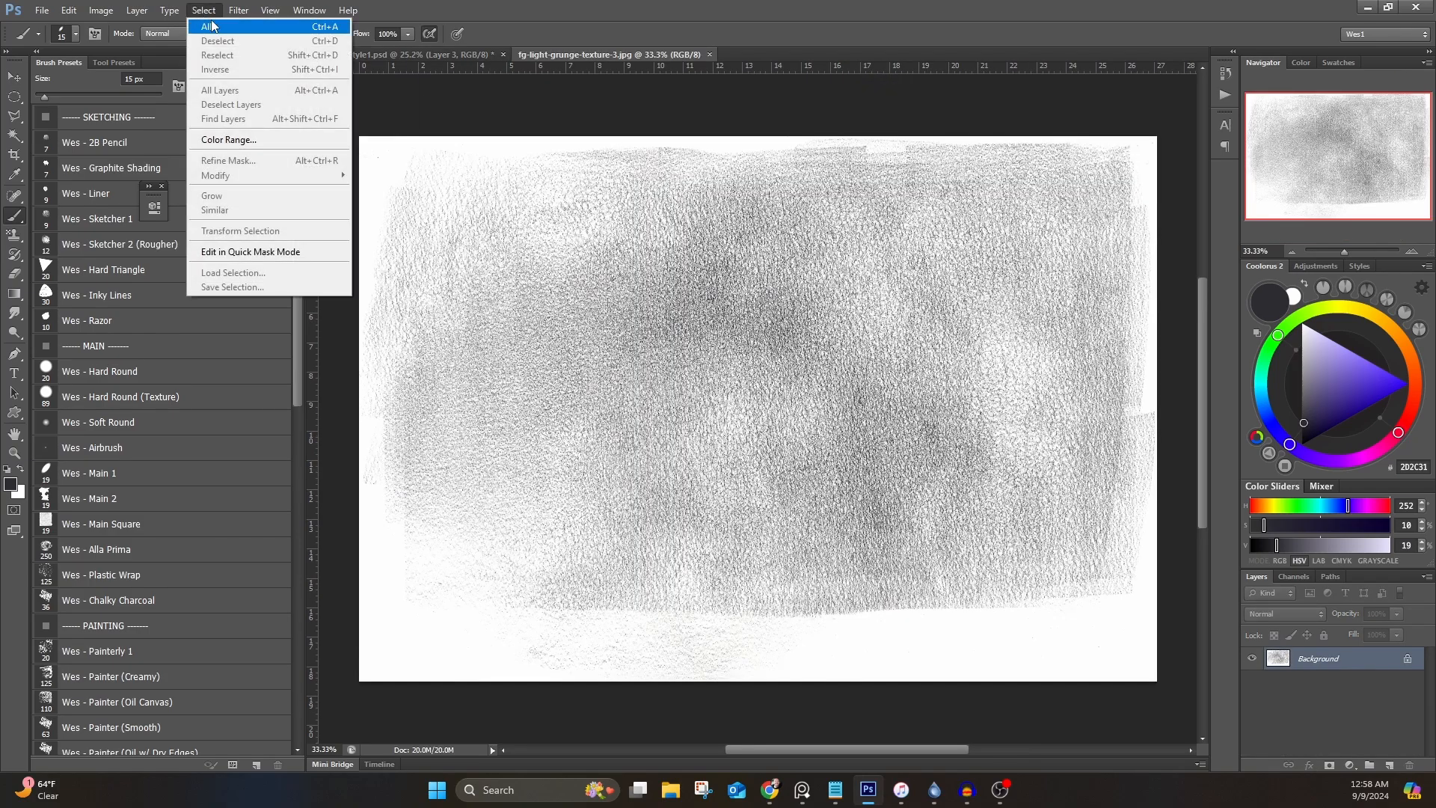
pyautogui.click(212, 26)
pyautogui.click(69, 10)
pyautogui.click(86, 110)
# Step: Paste the grunge texture into the MobeiusStyle1.psd painting as a new layer and rotate it 90 degrees
pyautogui.click(411, 54)
pyautogui.click(69, 10)
pyautogui.click(122, 139)
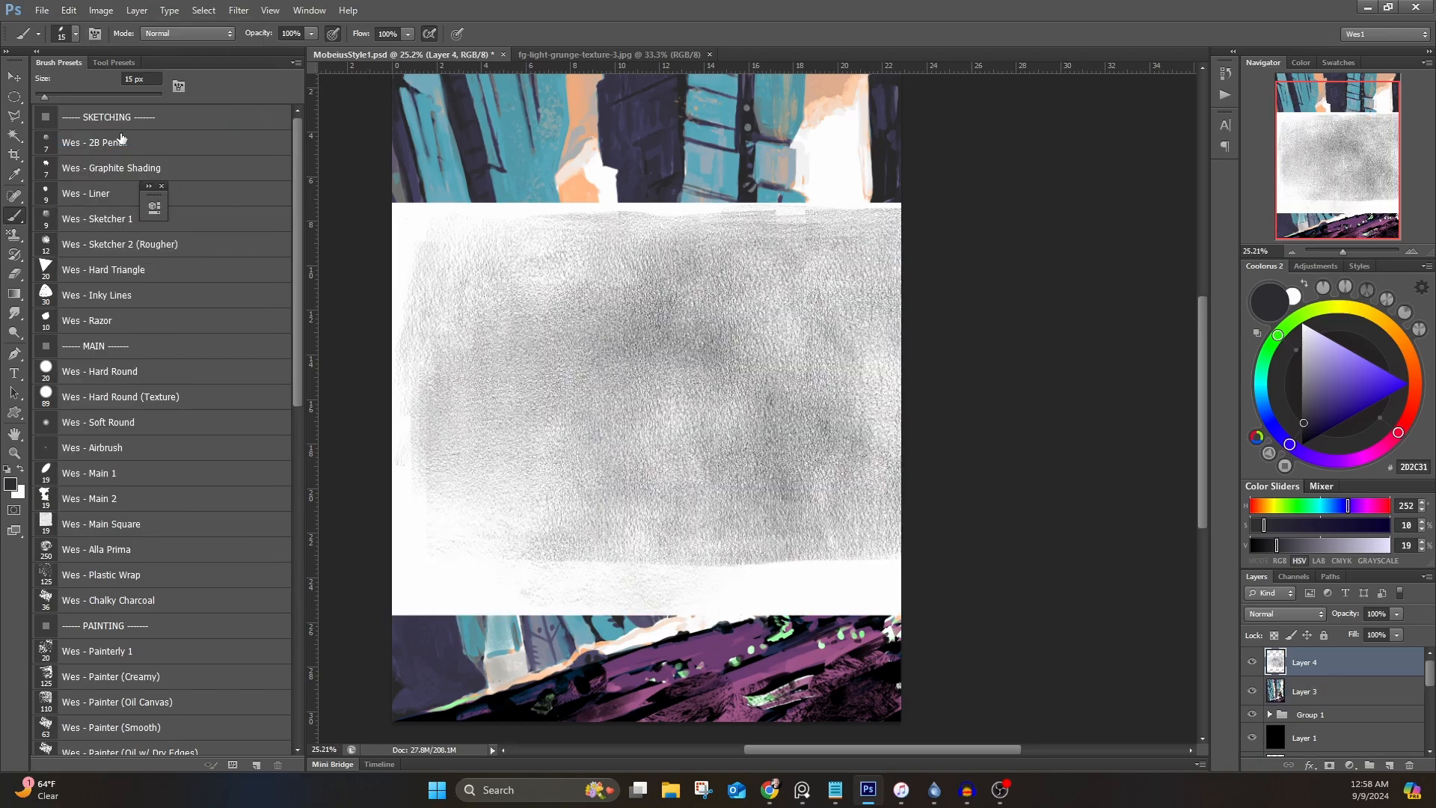
pyautogui.hotkey('ctrl', 't')
pyautogui.moveTo(1021, 189); pyautogui.dragTo(829, 635)
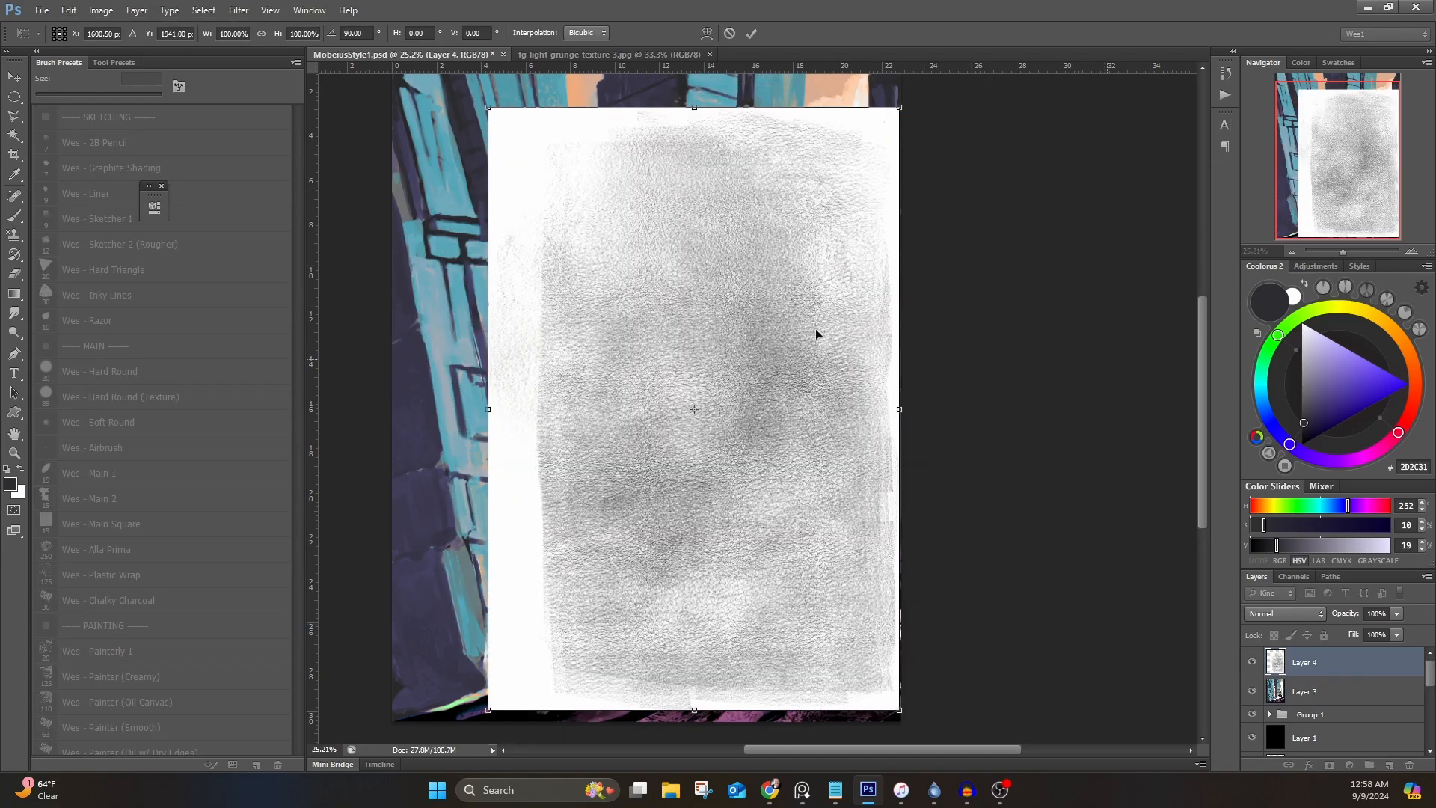
pyautogui.scroll(-3, 806, 352)
pyautogui.moveTo(767, 342); pyautogui.dragTo(769, 349)
pyautogui.click(754, 33)
# Step: Set the grunge texture layer to Multiply and move it over the upper-left towers
pyautogui.click(1270, 614)
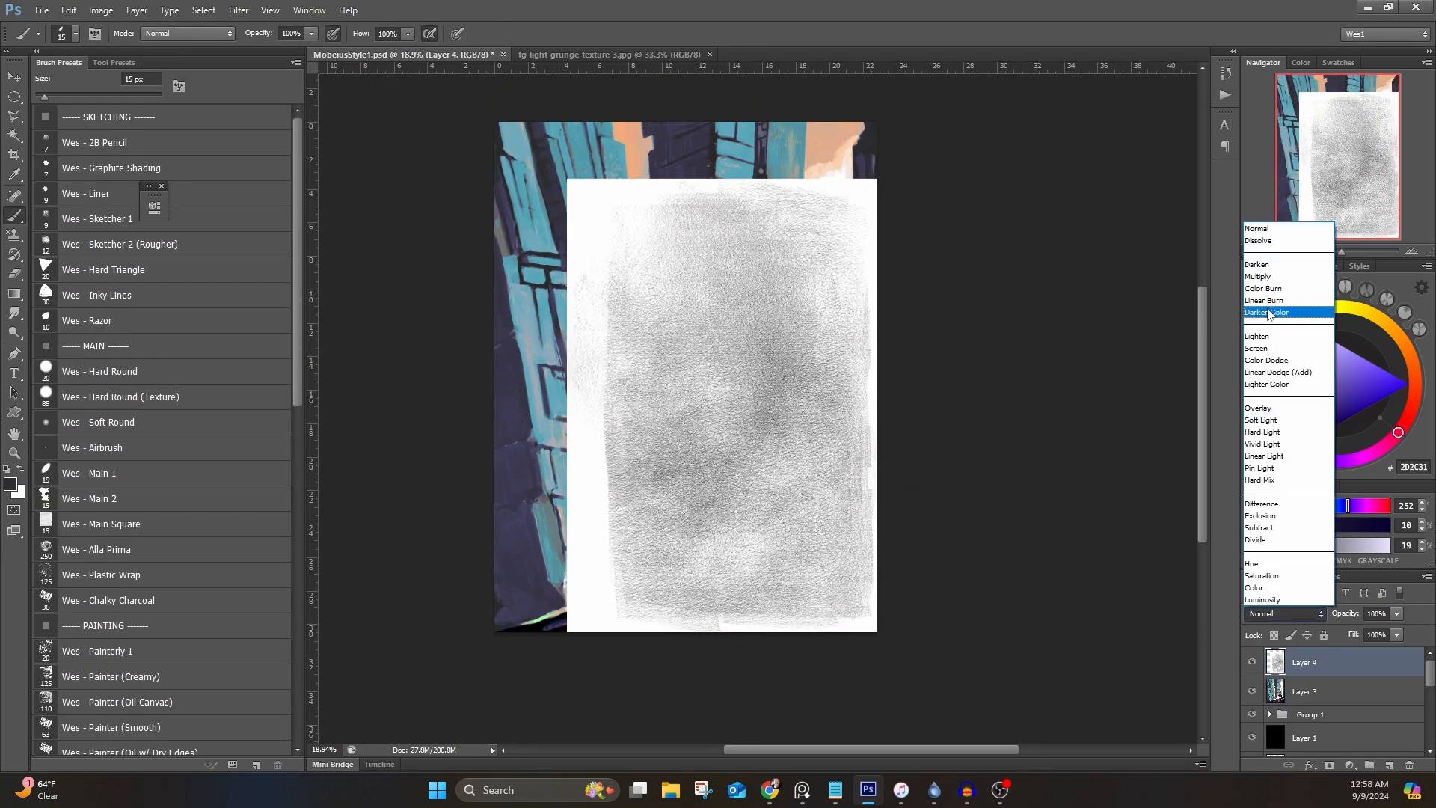
pyautogui.click(1272, 276)
pyautogui.scroll(1, 733, 392)
pyautogui.scroll(5, 736, 392)
pyautogui.scroll(-5, 754, 430)
pyautogui.press('v')
pyautogui.moveTo(699, 363); pyautogui.dragTo(541, 179)
pyautogui.scroll(2, 614, 382)
pyautogui.scroll(-6, 627, 372)
pyautogui.moveTo(621, 306)
pyautogui.mouseDown()
pyautogui.moveTo(619, 268)
pyautogui.moveTo(614, 300)
pyautogui.mouseUp()
# Step: Add a layer mask to the grunge texture and fade parts of it with the black Airbrush at 1100 px
pyautogui.click(14, 98)
pyautogui.click(1329, 765)
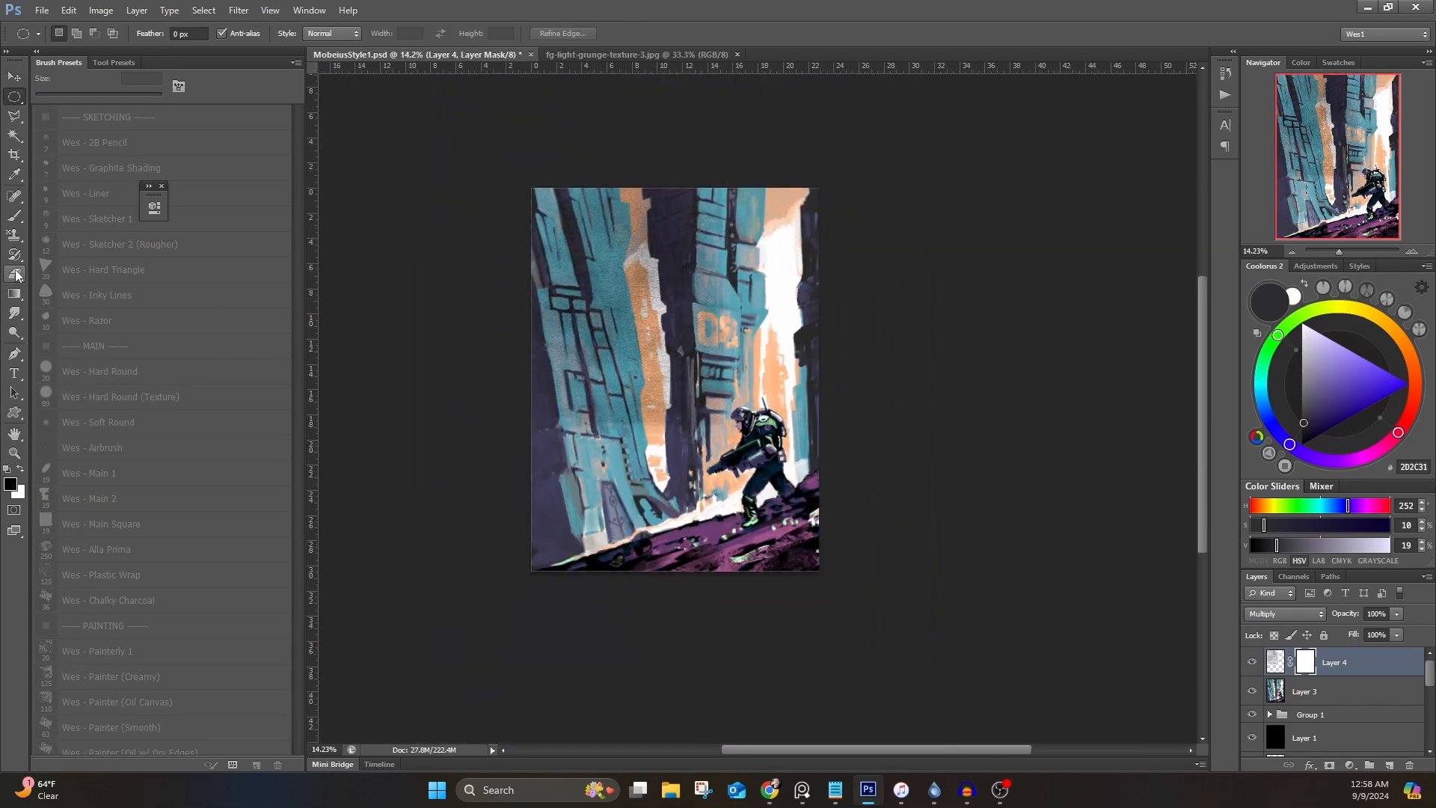
pyautogui.click(14, 215)
pyautogui.click(133, 447)
pyautogui.scroll(2, 685, 372)
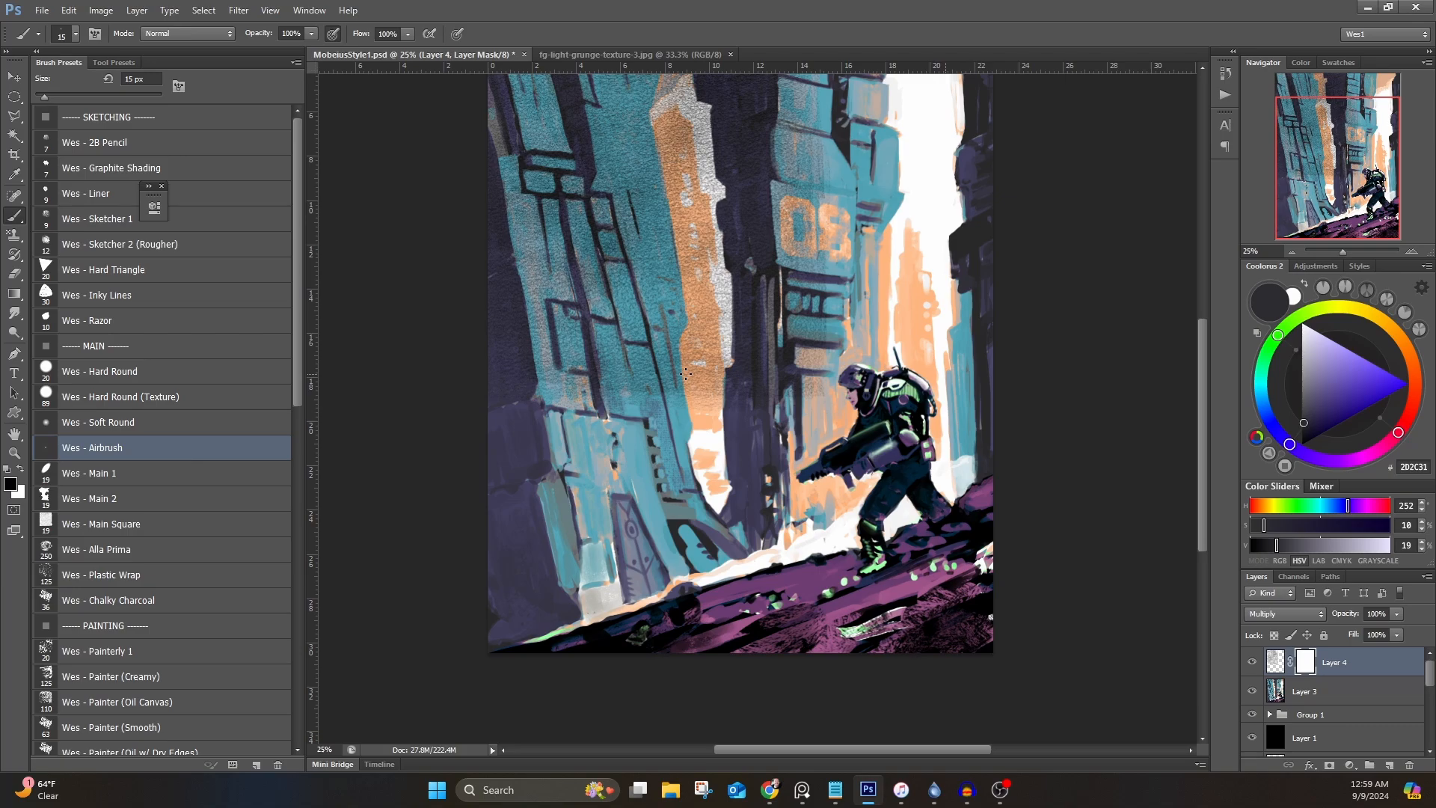
pyautogui.moveTo(658, 452)
pyautogui.mouseDown()
pyautogui.moveTo(767, 231)
pyautogui.moveTo(722, 462)
pyautogui.mouseUp()
pyautogui.moveTo(748, 314); pyautogui.dragTo(605, 616)
# Step: Lower the grunge texture layer's opacity to 61%
pyautogui.click(1397, 613)
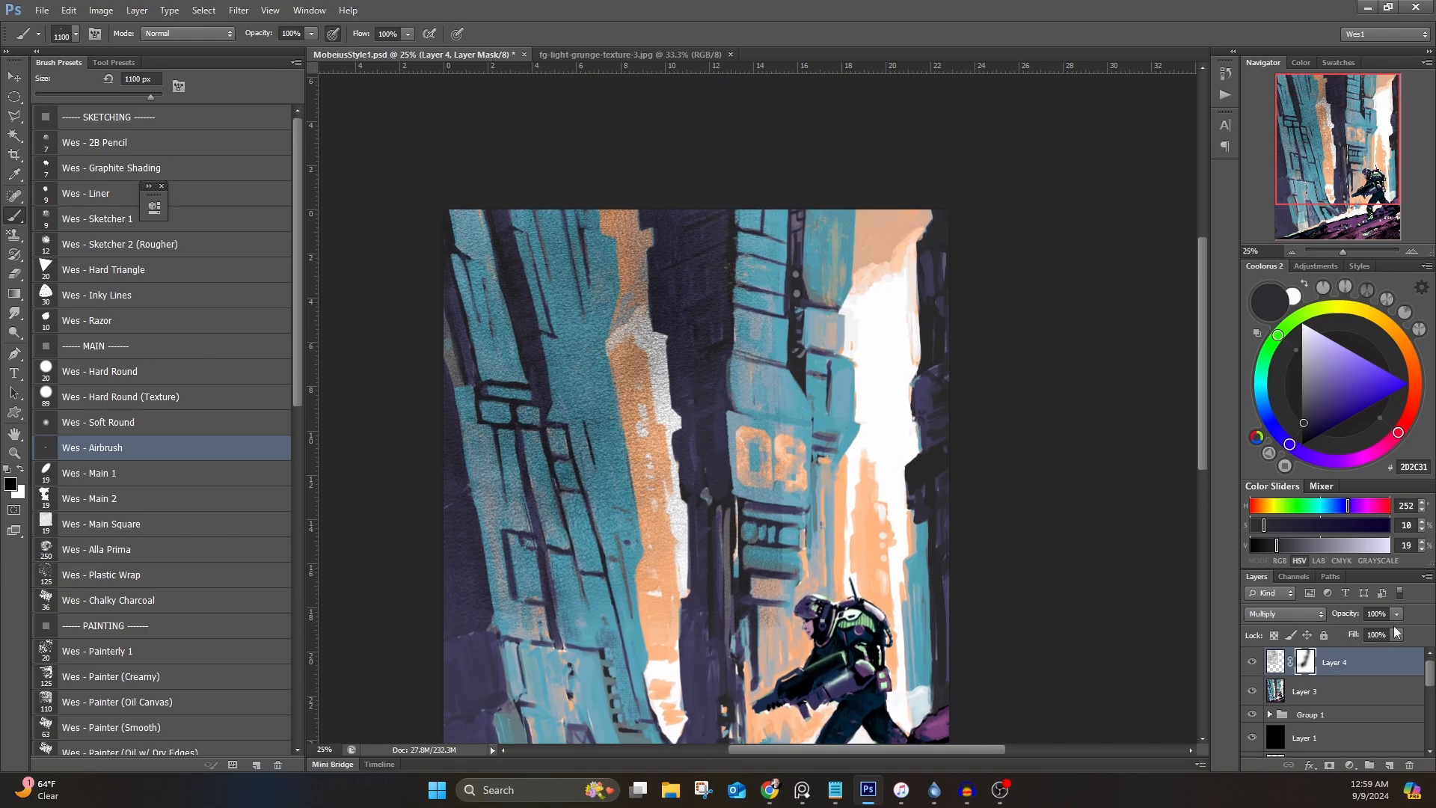
pyautogui.moveTo(1397, 630); pyautogui.dragTo(1366, 628)
pyautogui.click(1030, 514)
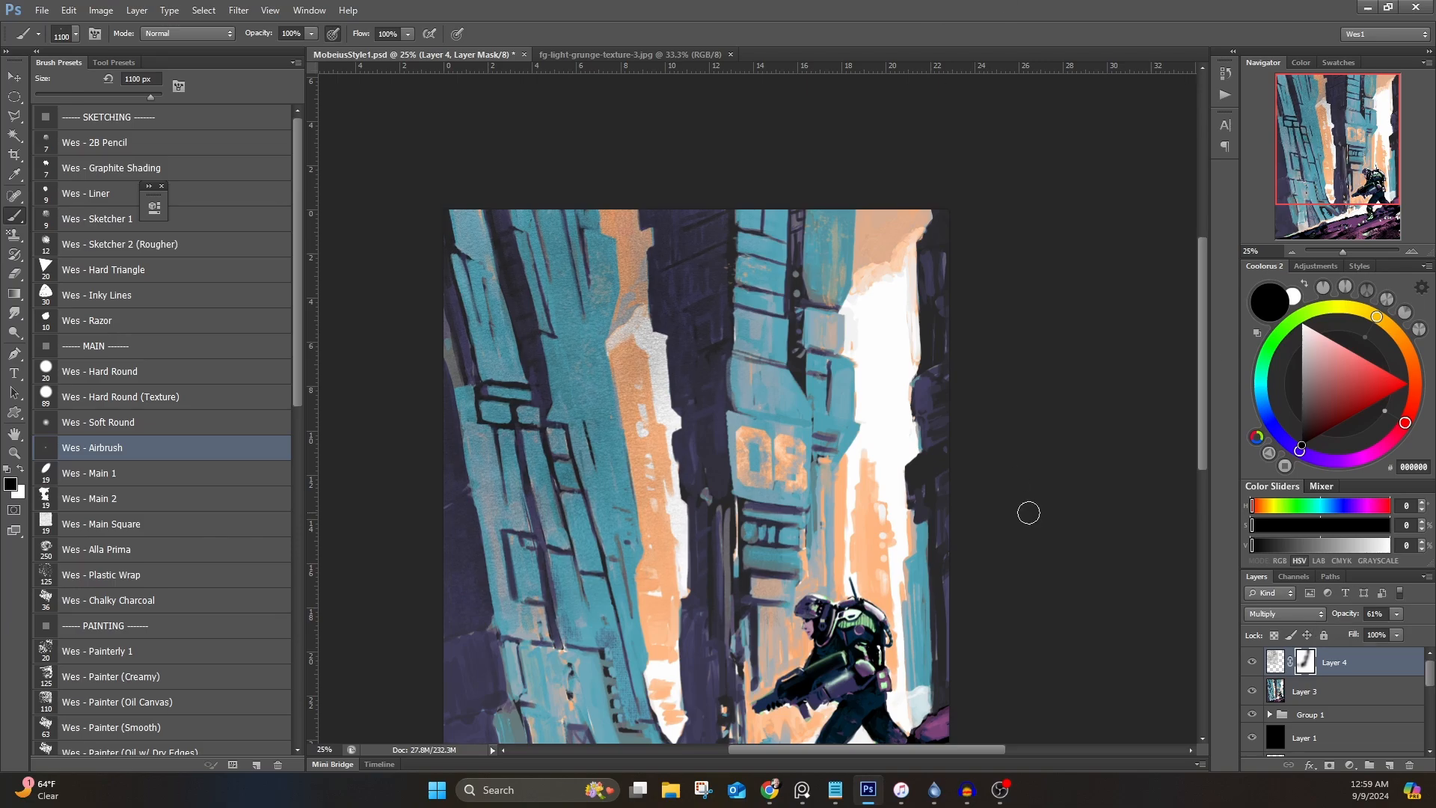
# Step: Open fg-light-grunge-texture-10.jpg, copy its entire image, and close the first texture file
pyautogui.scroll(-1, 1036, 519)
pyautogui.click(42, 10)
pyautogui.click(66, 41)
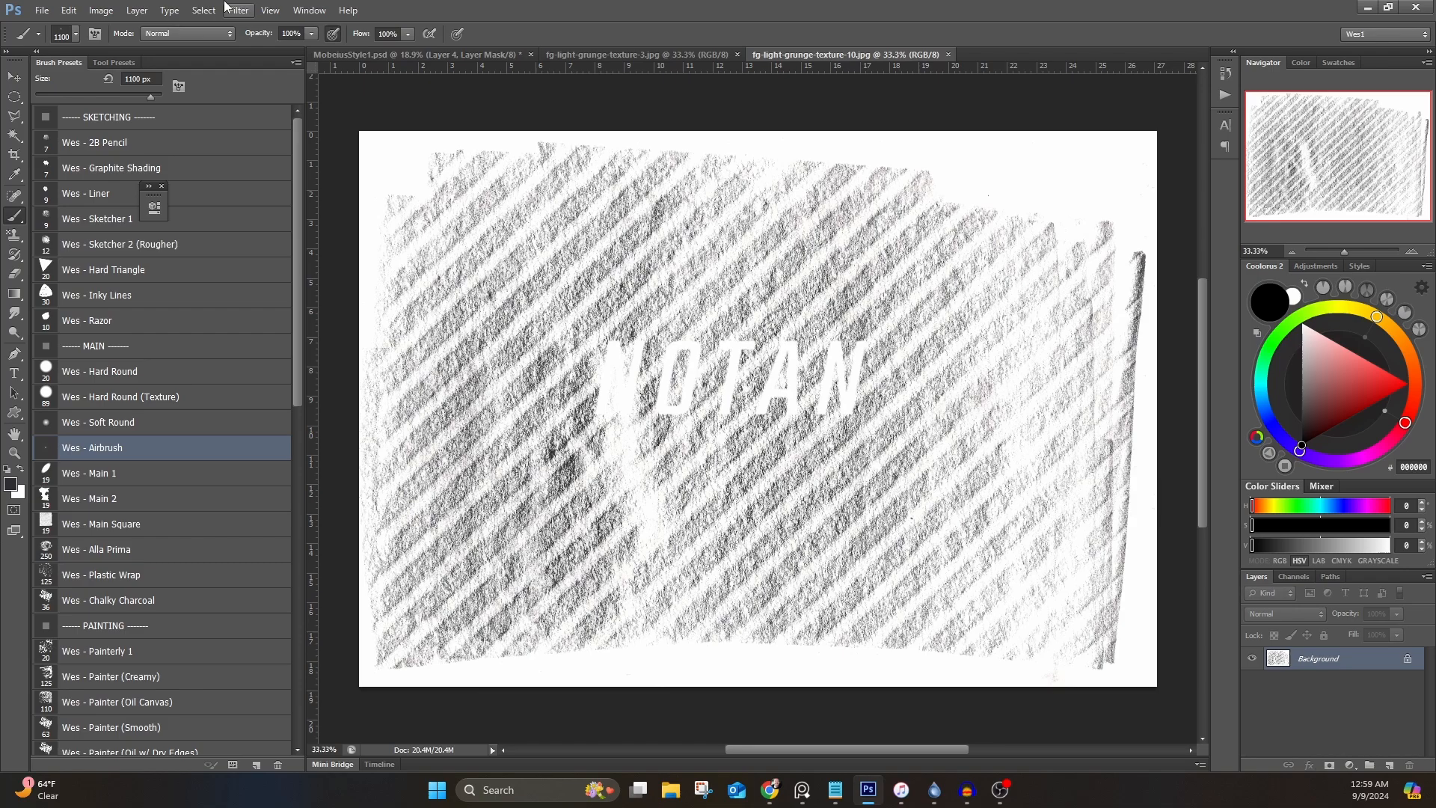
pyautogui.click(203, 11)
pyautogui.click(213, 26)
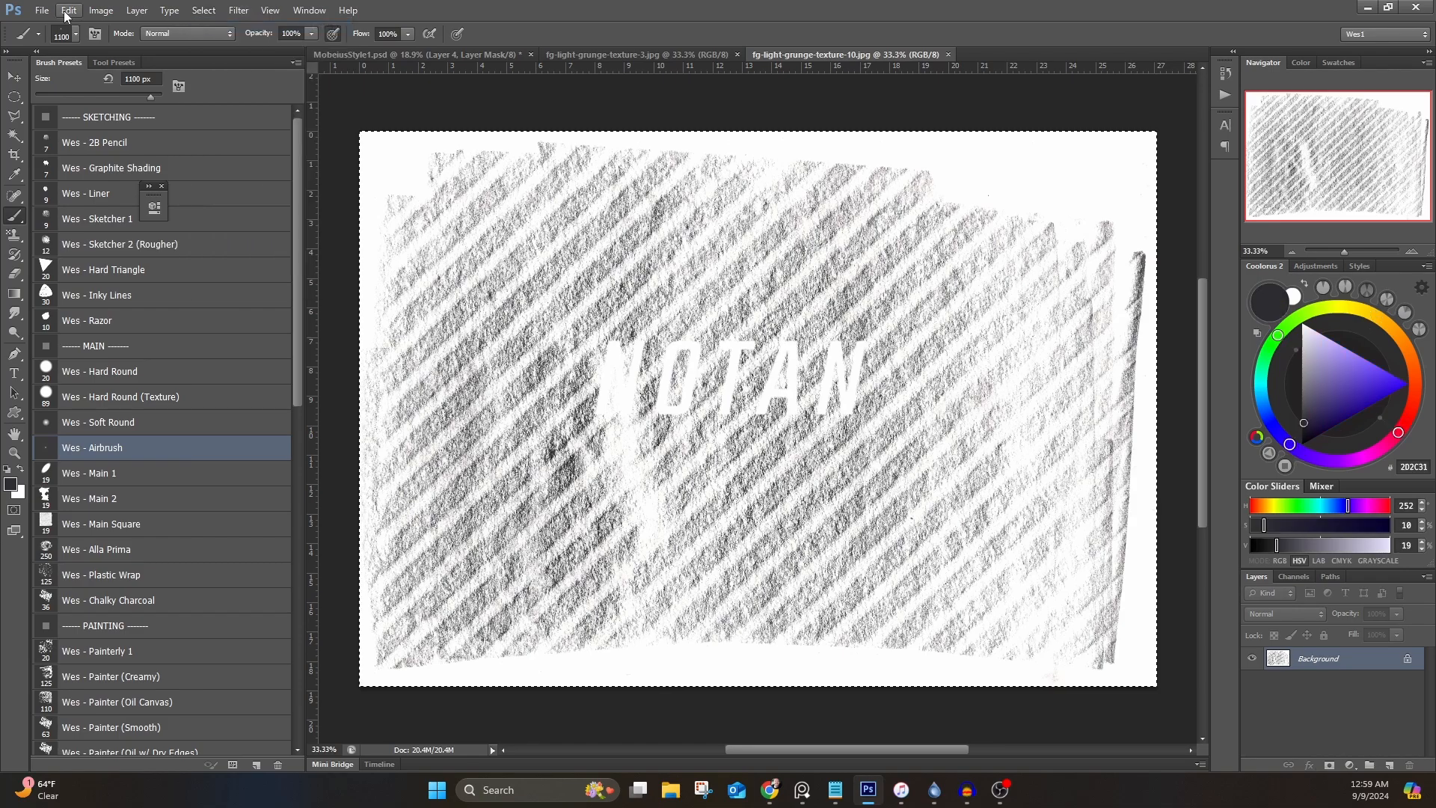
pyautogui.click(69, 10)
pyautogui.click(79, 110)
pyautogui.click(736, 55)
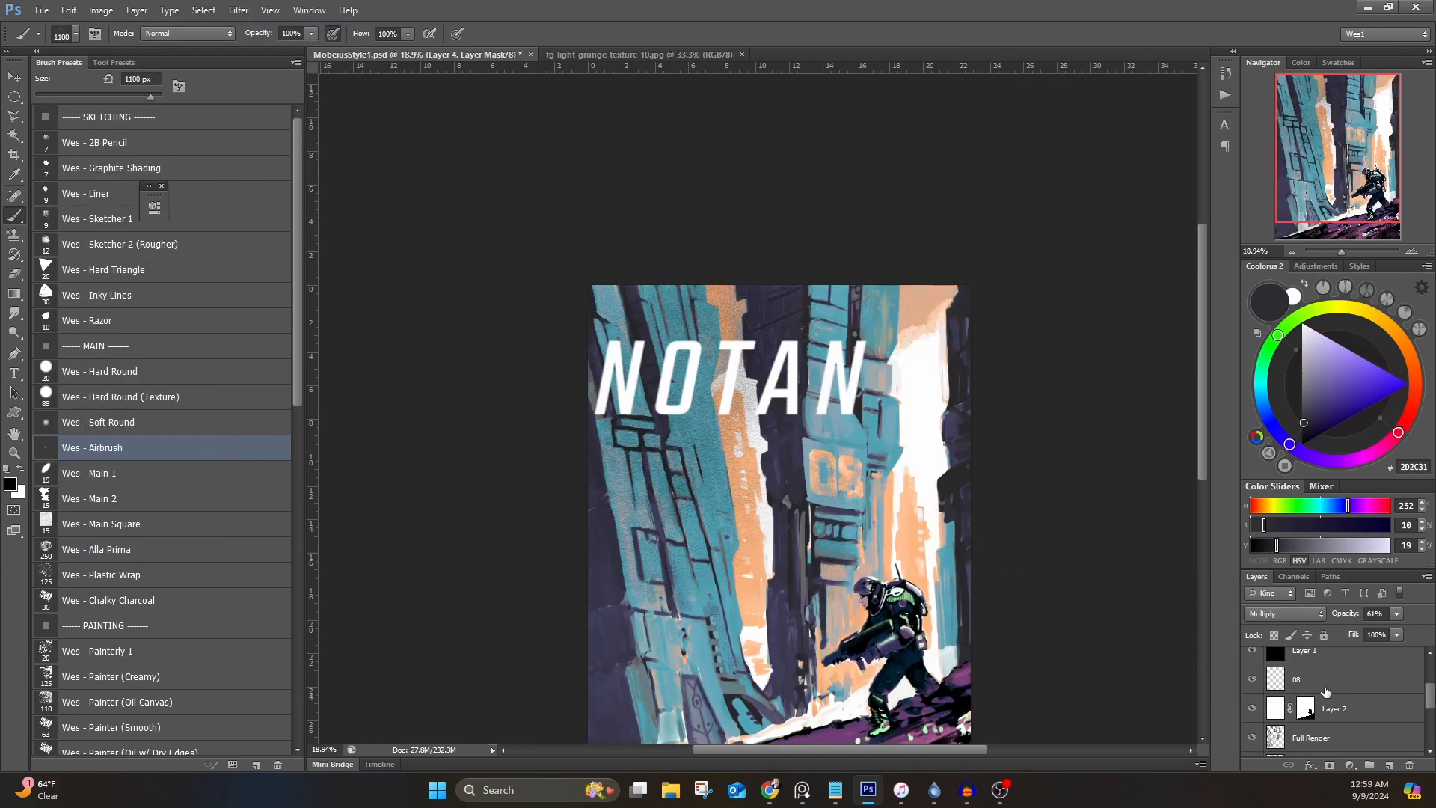
# Step: Paste the striped texture into the painting as a new layer and set its blend mode to Multiply
pyautogui.click(69, 11)
pyautogui.click(82, 144)
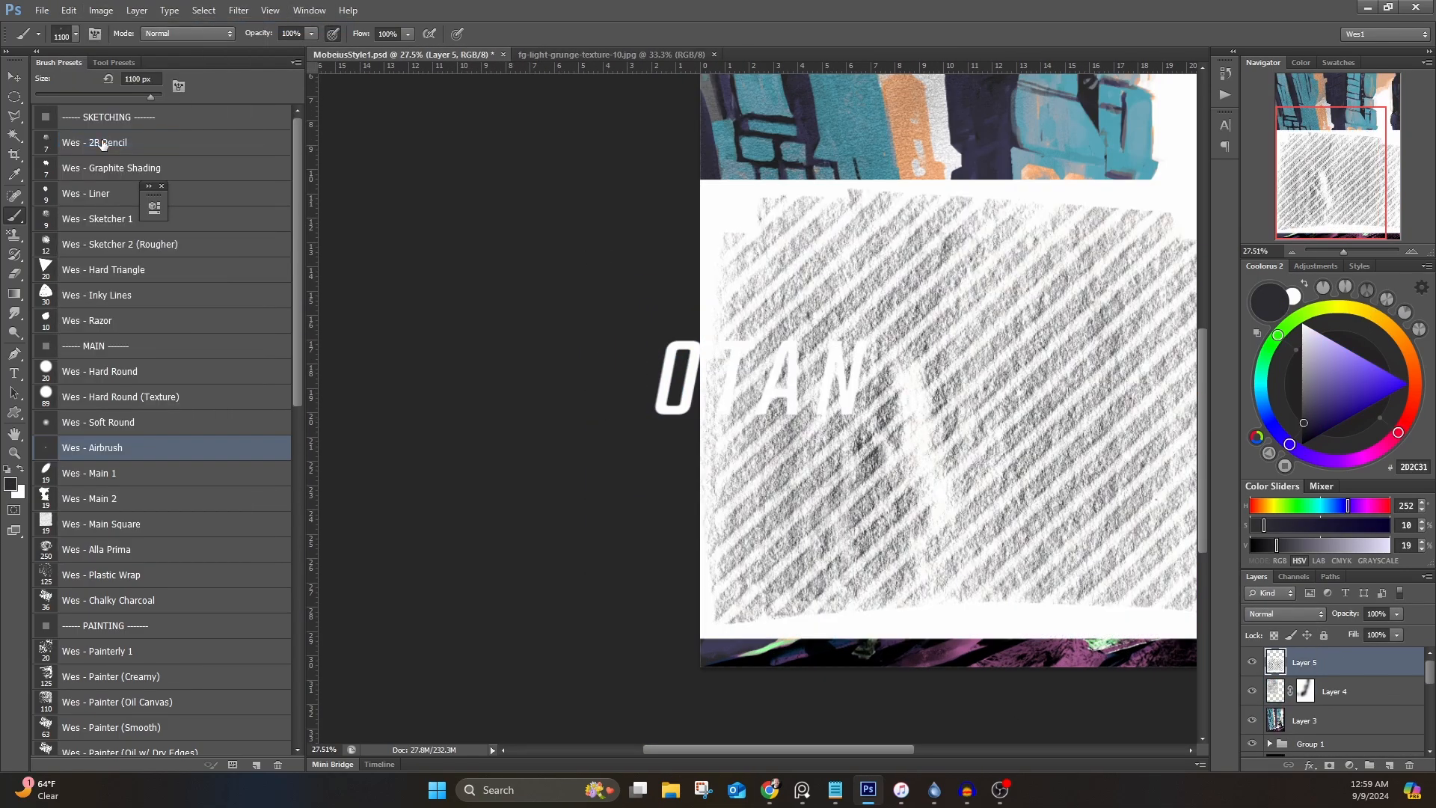
pyautogui.click(1284, 613)
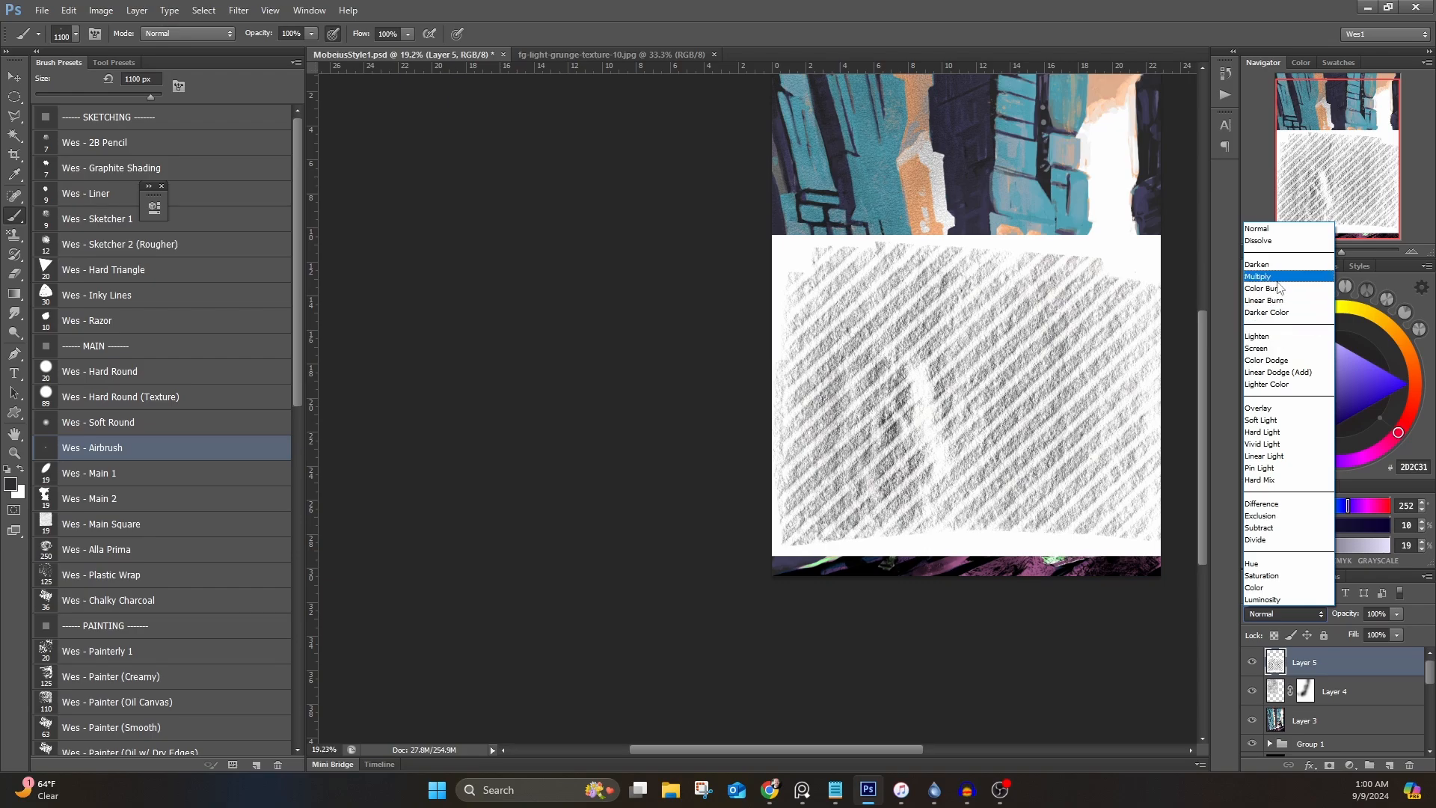
pyautogui.click(1272, 282)
# Step: Scale the striped texture down, rotate its stripes nearly level, and fit it over the lower part of the teal tower
pyautogui.hotkey('ctrl', 't')
pyautogui.scroll(2, 1063, 420)
pyautogui.scroll(-2, 1063, 419)
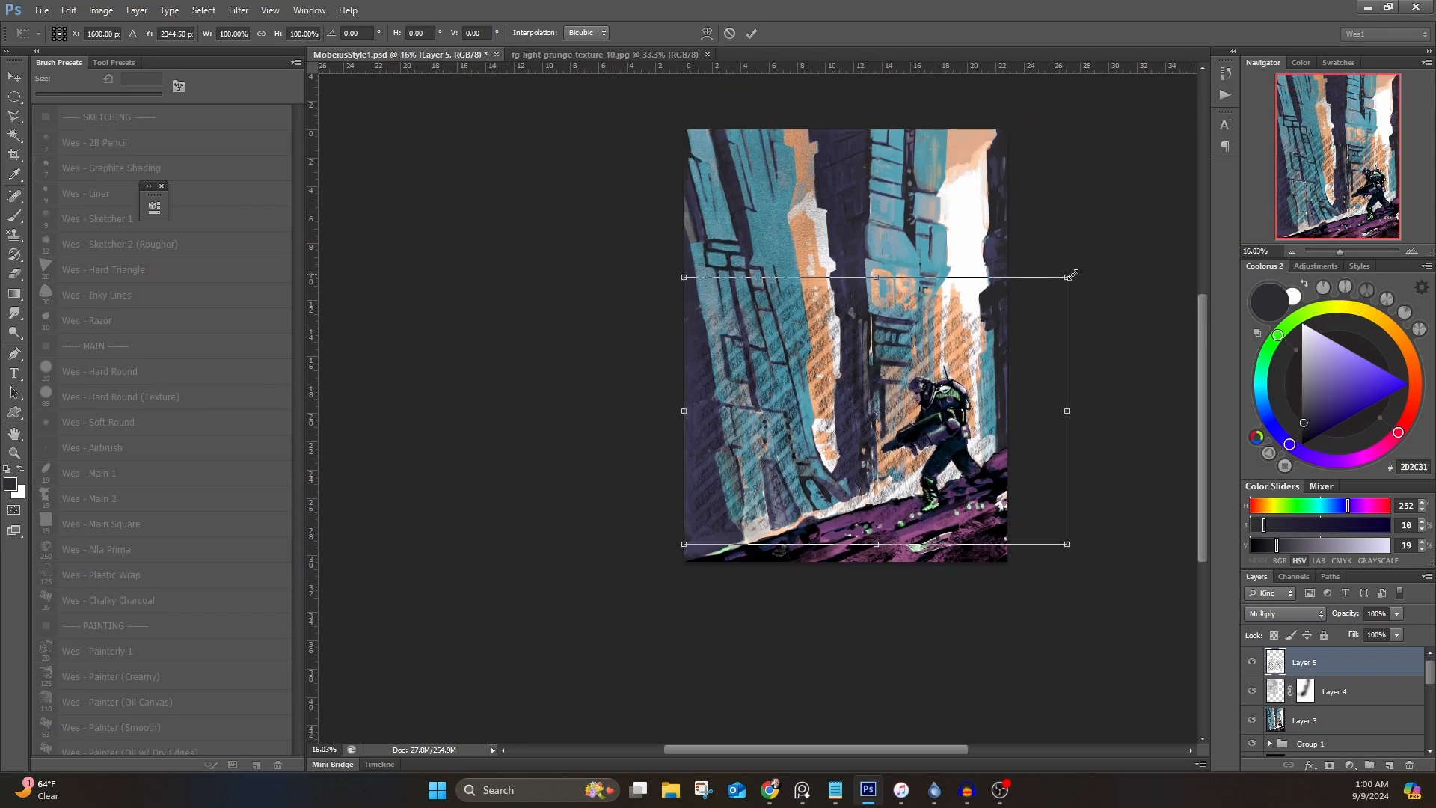
pyautogui.moveTo(1067, 272); pyautogui.dragTo(847, 404)
pyautogui.moveTo(844, 453); pyautogui.dragTo(835, 487)
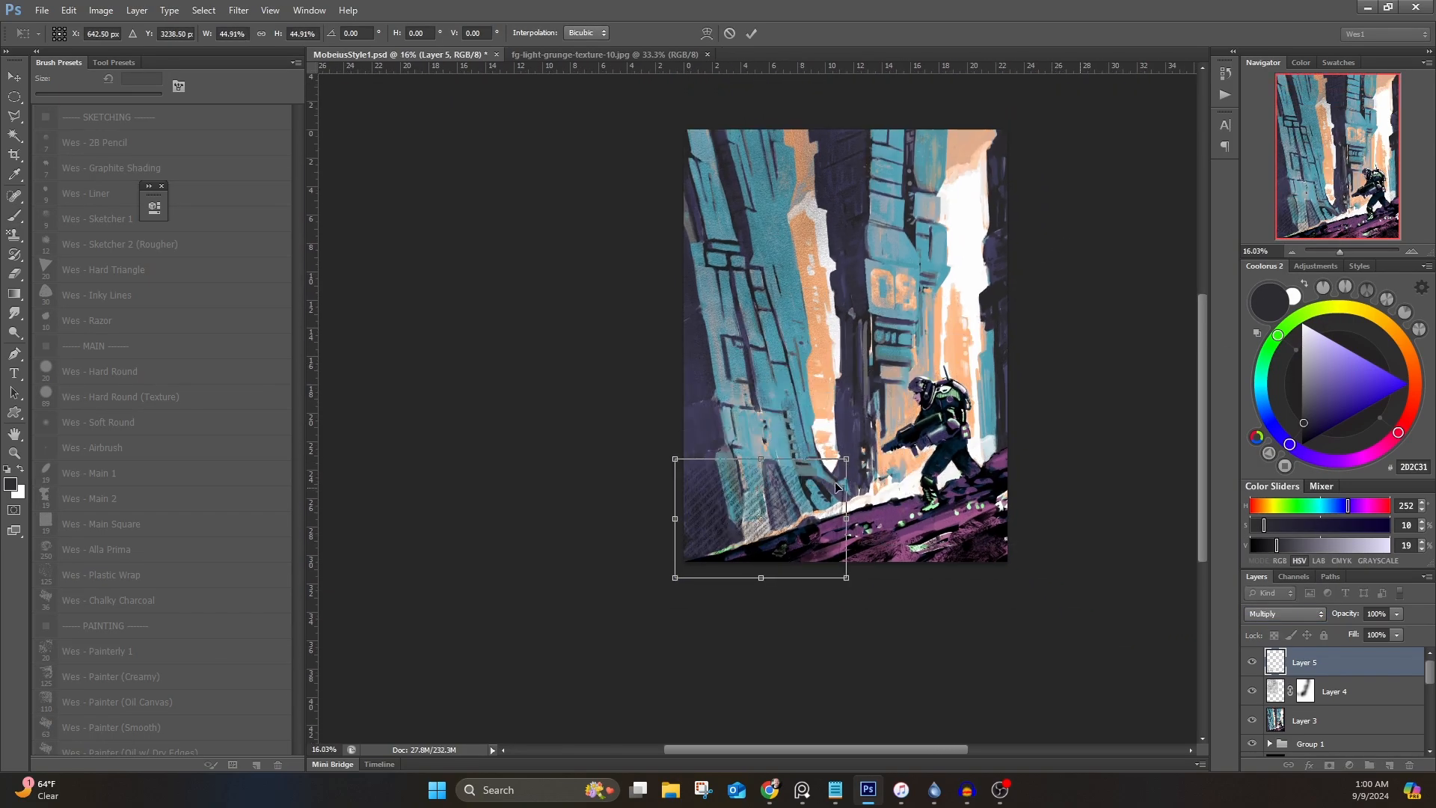
pyautogui.moveTo(860, 418); pyautogui.dragTo(902, 516)
pyautogui.moveTo(760, 408); pyautogui.dragTo(748, 326)
pyautogui.moveTo(777, 474); pyautogui.dragTo(753, 494)
pyautogui.click(752, 34)
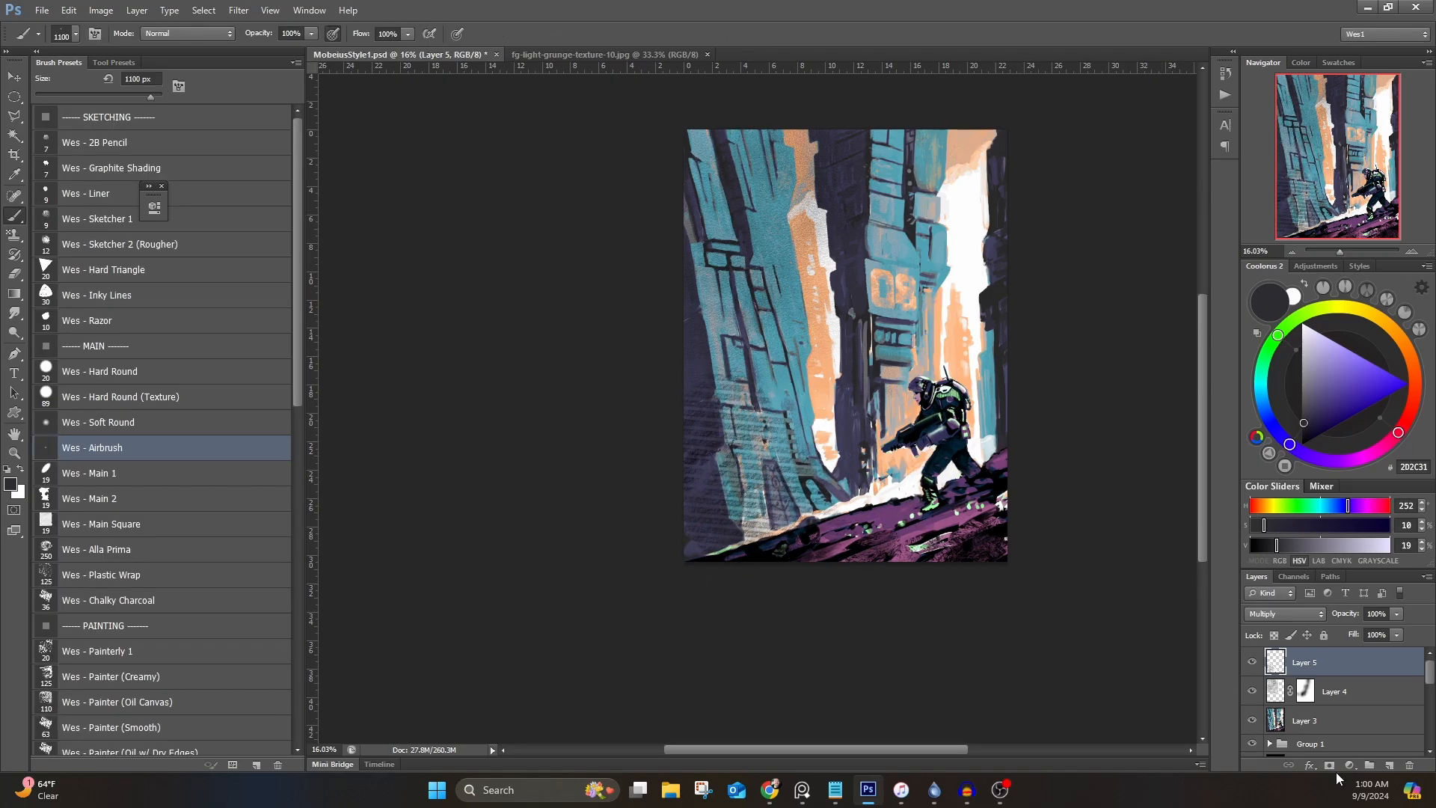
# Step: Mask parts of the striped texture with the black Airbrush at 1100 px and lower its layer opacity to 37%
pyautogui.click(1329, 765)
pyautogui.moveTo(771, 364)
pyautogui.mouseDown()
pyautogui.moveTo(723, 465)
pyautogui.moveTo(700, 468)
pyautogui.moveTo(755, 566)
pyautogui.moveTo(755, 361)
pyautogui.moveTo(766, 544)
pyautogui.mouseUp()
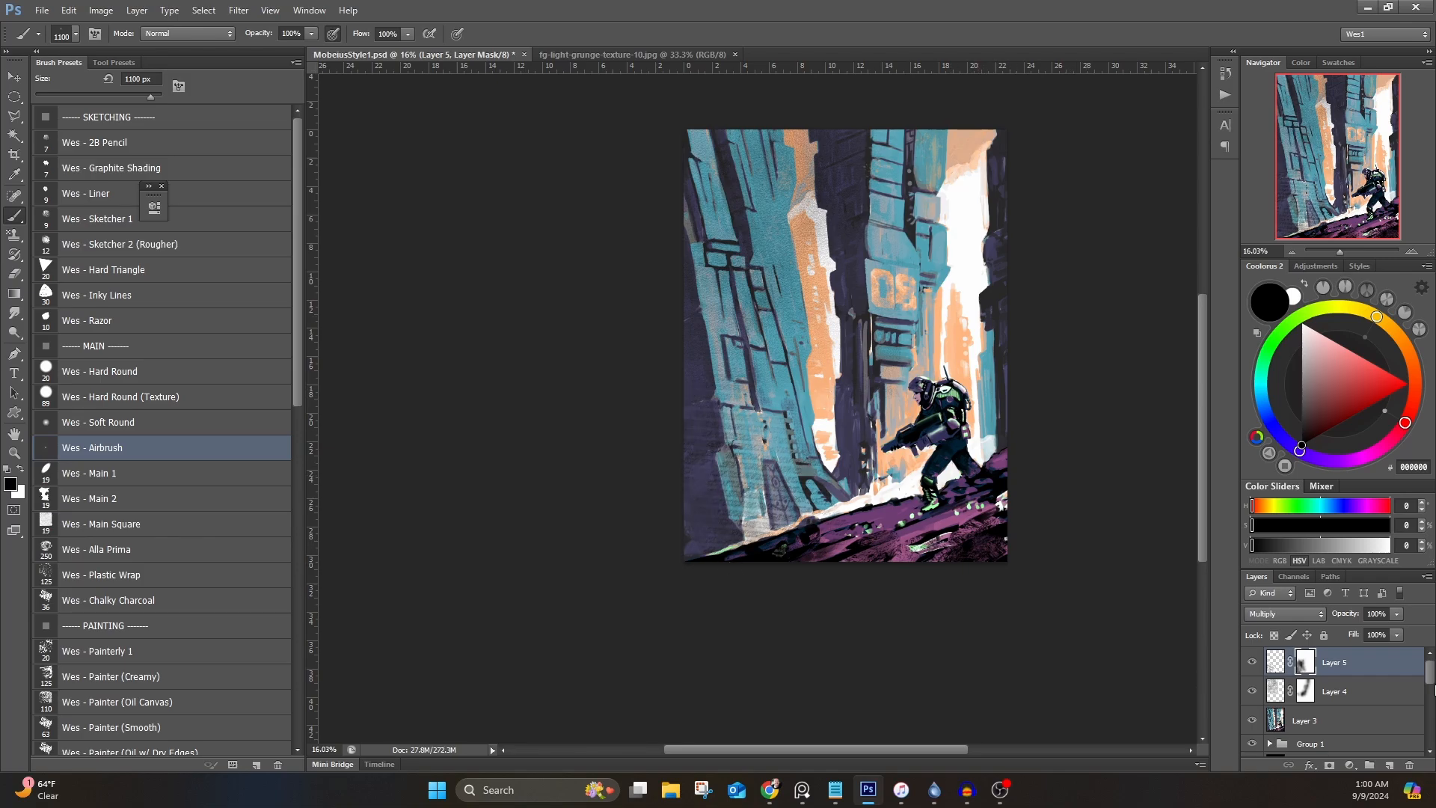
pyautogui.moveTo(1396, 614); pyautogui.dragTo(1358, 634)
pyautogui.scroll(7, 926, 542)
pyautogui.scroll(-3, 926, 542)
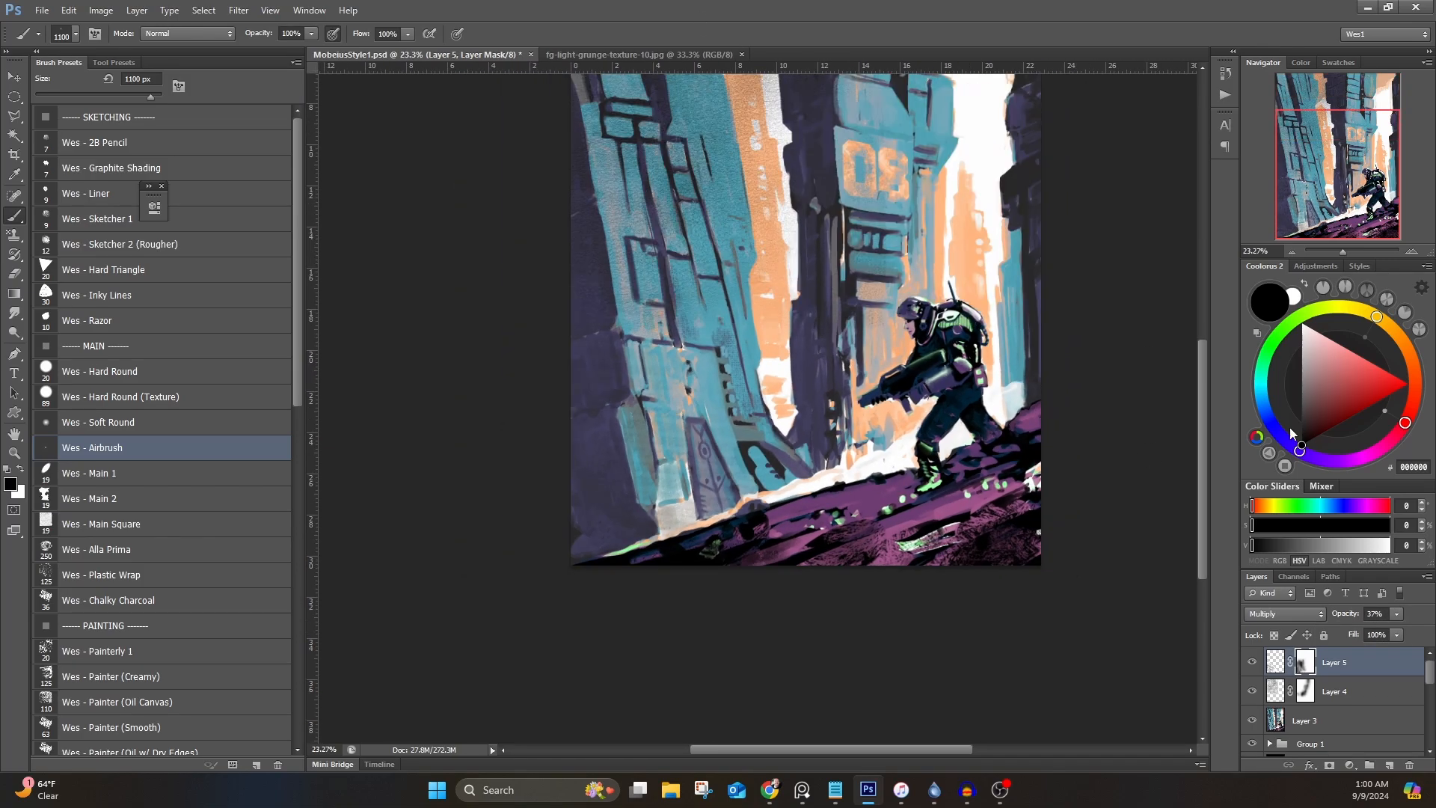
# Step: Open White Paper (1).jpg and copy its entire image
pyautogui.moveTo(1204, 423); pyautogui.dragTo(1209, 363)
pyautogui.scroll(-1, 792, 273)
pyautogui.click(42, 12)
pyautogui.click(66, 50)
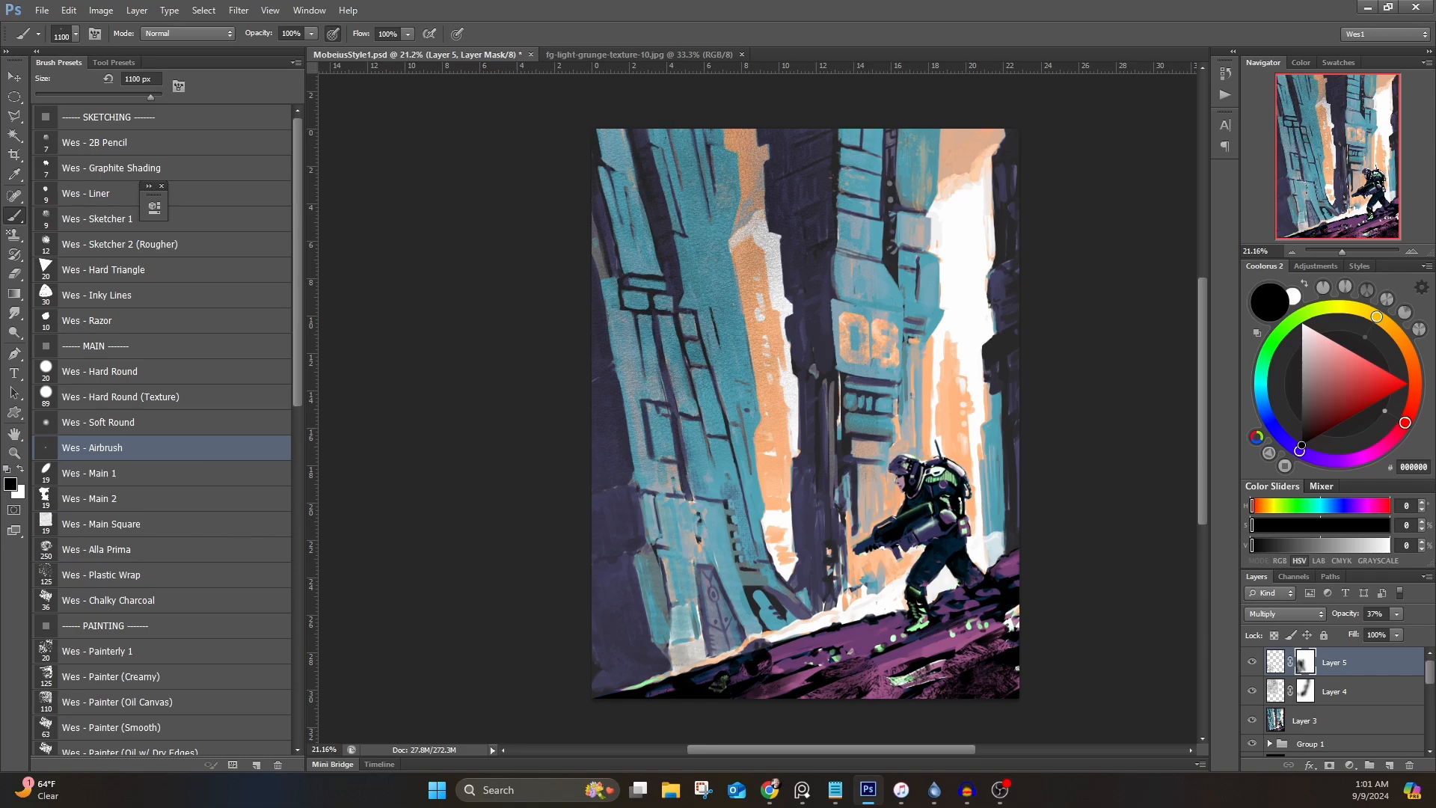
pyautogui.click(171, 11)
pyautogui.click(213, 25)
pyautogui.click(73, 12)
pyautogui.click(79, 104)
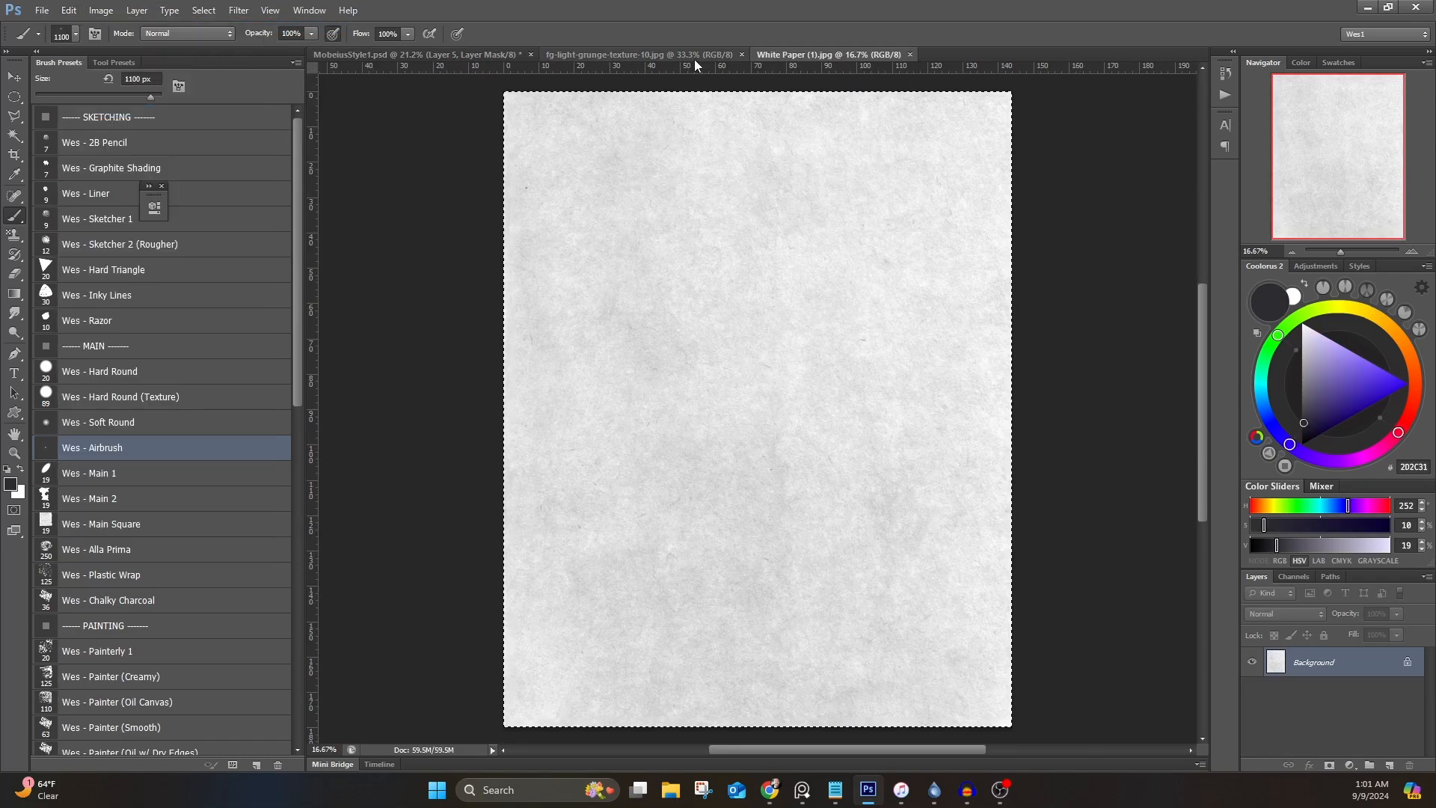
# Step: Paste the white paper texture into the painting and scale it to about 68% wide and 72% high to cover the canvas
pyautogui.click(471, 55)
pyautogui.click(68, 11)
pyautogui.click(97, 138)
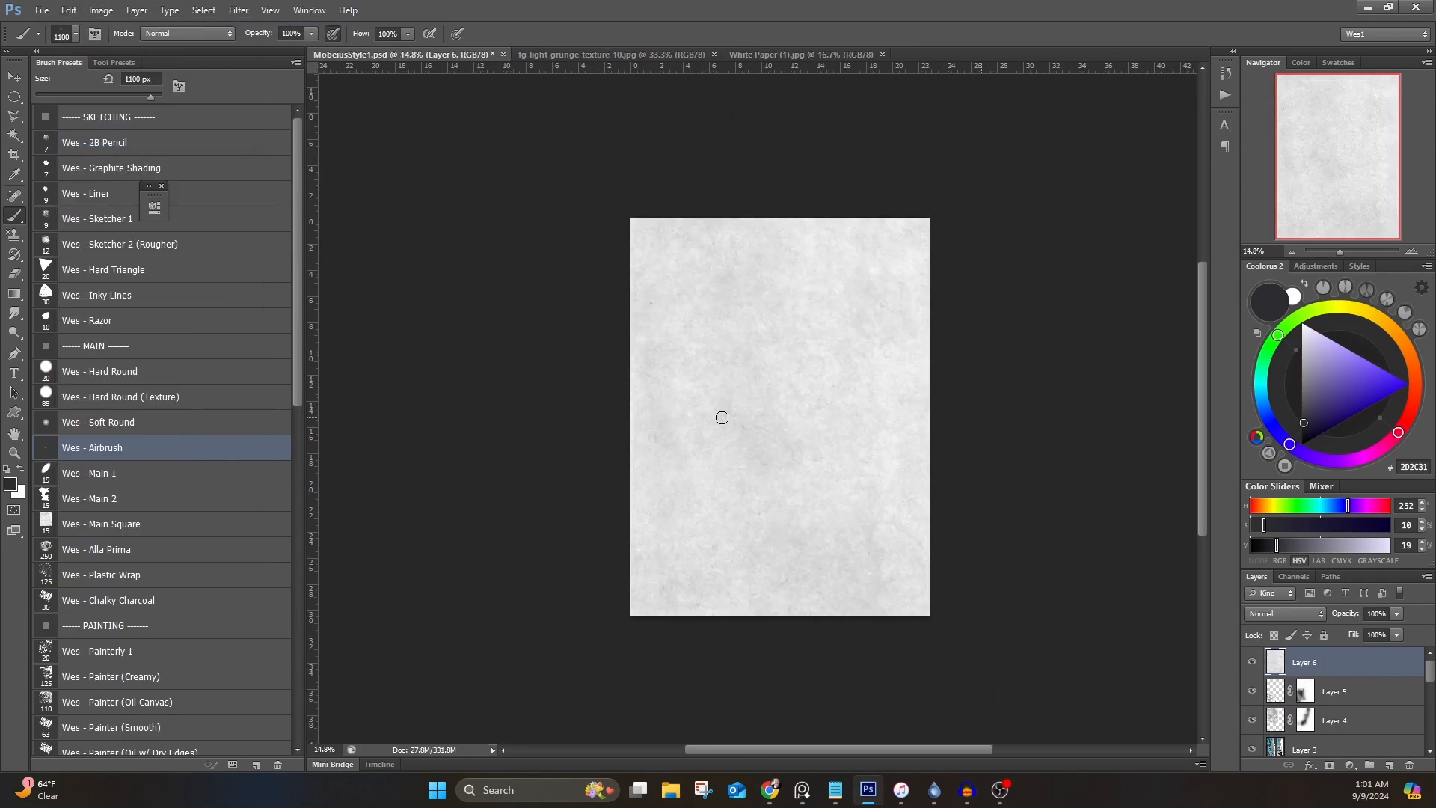
pyautogui.hotkey('ctrl', 't')
pyautogui.scroll(-3, 852, 465)
pyautogui.moveTo(984, 649); pyautogui.dragTo(905, 561)
pyautogui.scroll(3, 894, 470)
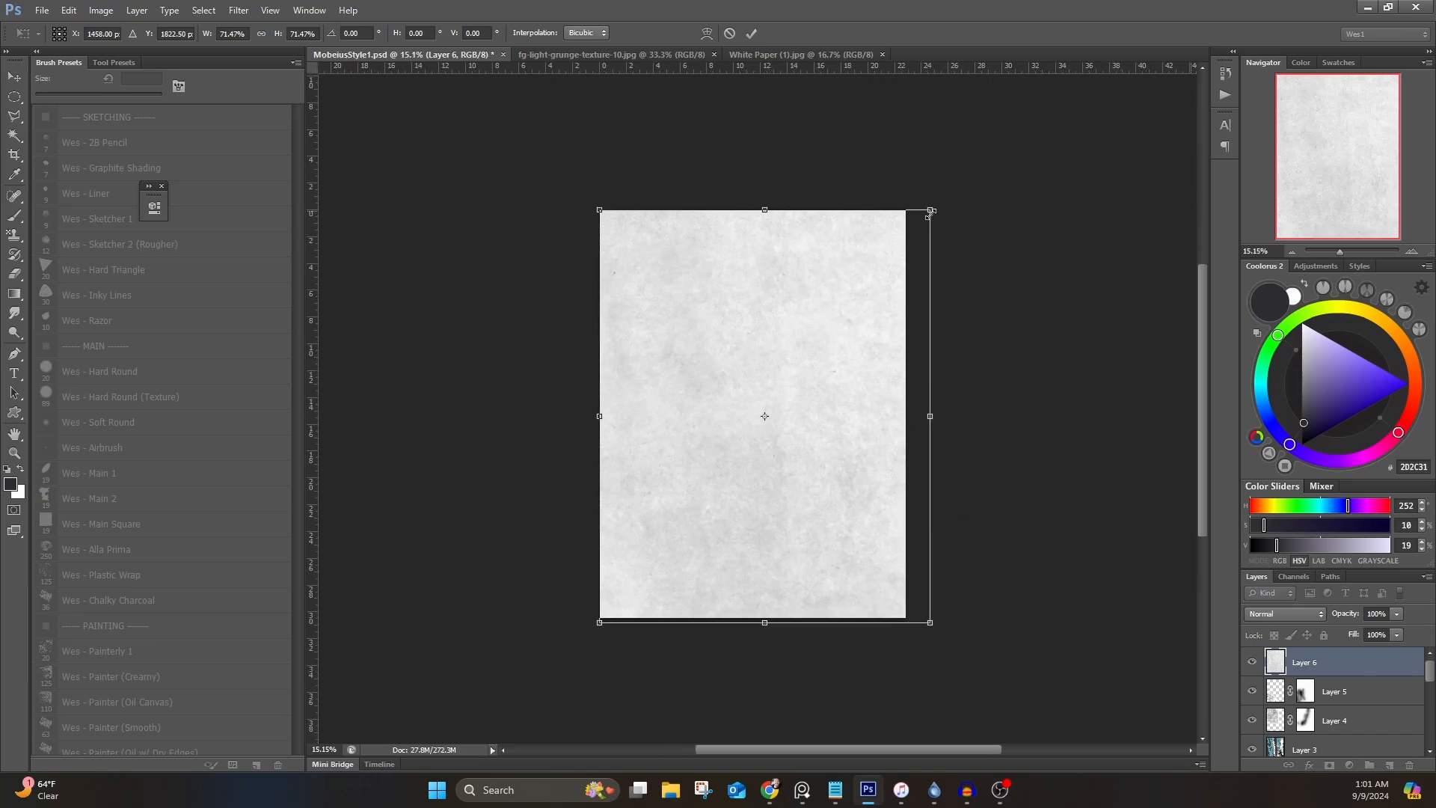
pyautogui.moveTo(932, 424); pyautogui.dragTo(912, 423)
pyautogui.moveTo(599, 212); pyautogui.dragTo(595, 206)
pyautogui.moveTo(599, 624); pyautogui.dragTo(595, 624)
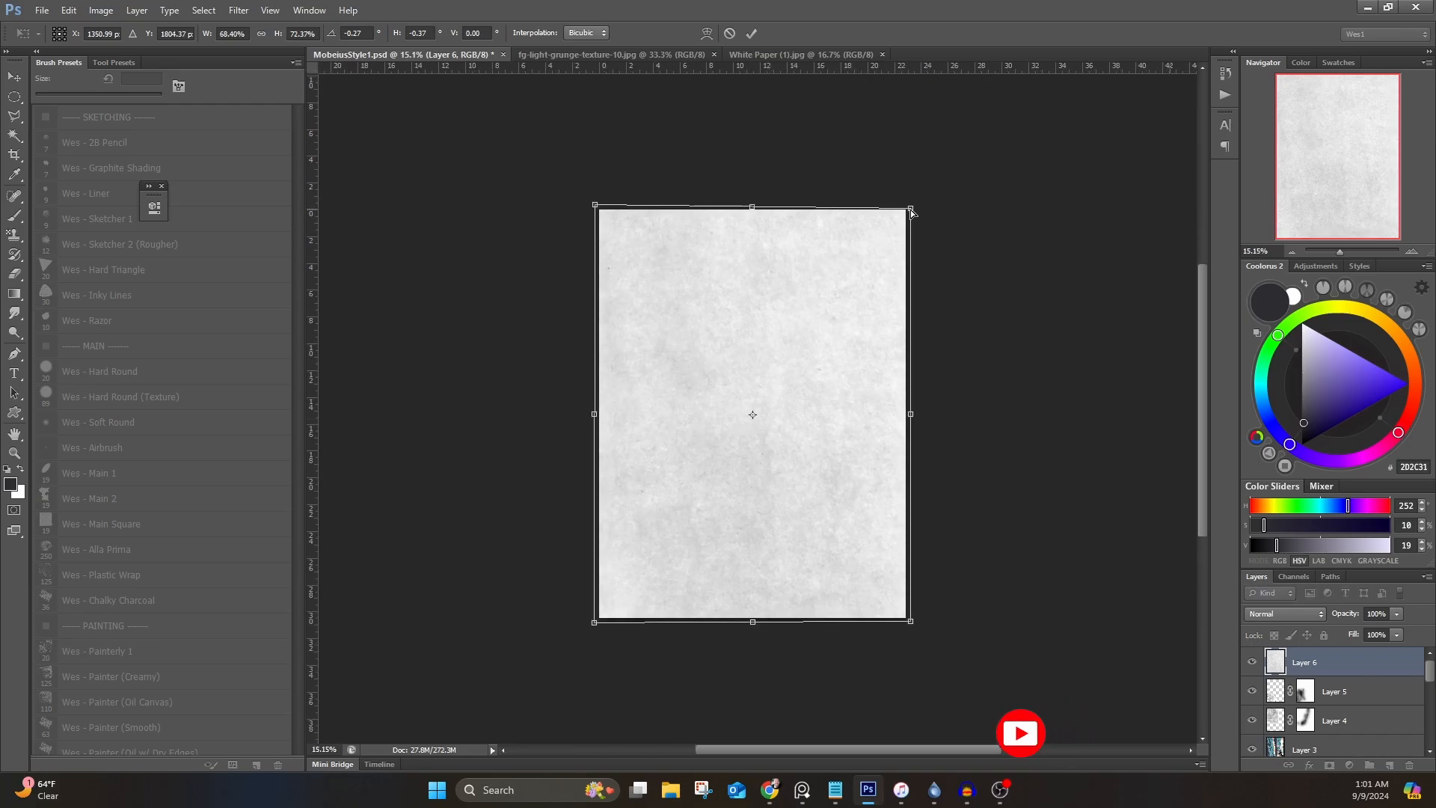
pyautogui.press('Return')
pyautogui.press('b')
# Step: Set the white paper layer's blend mode to Multiply and check the texture across the painting
pyautogui.click(1281, 612)
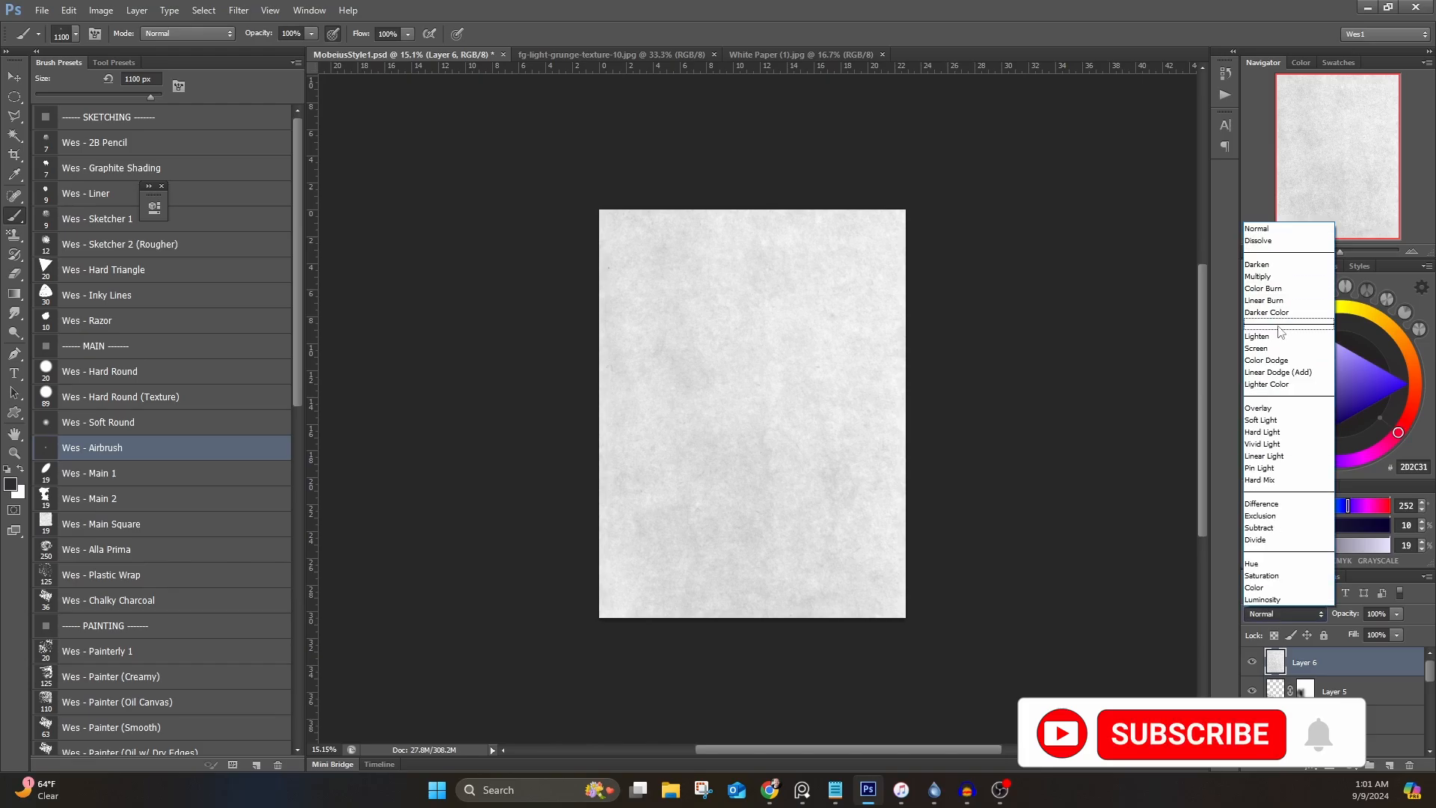
pyautogui.click(1271, 281)
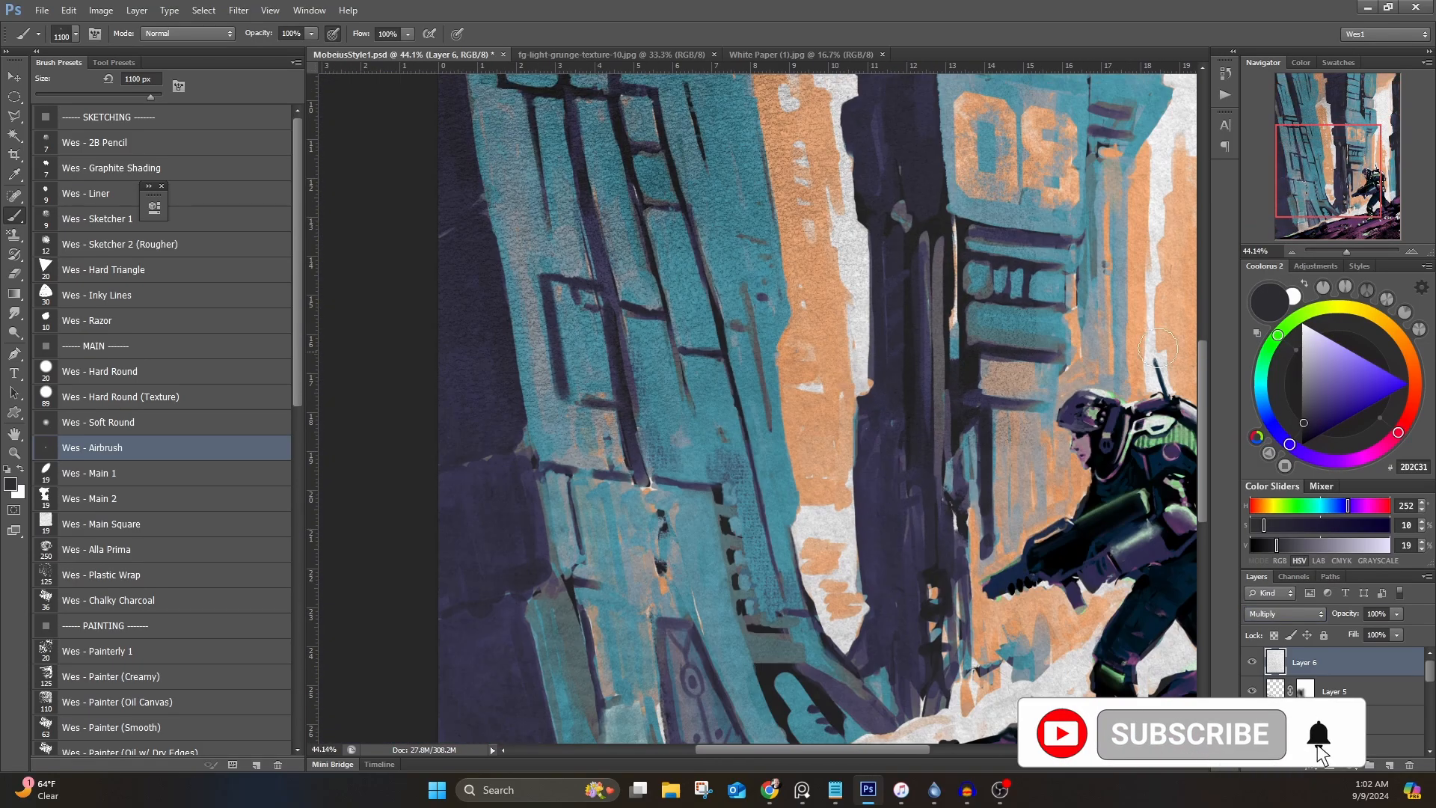
pyautogui.moveTo(1201, 383); pyautogui.dragTo(1202, 220)
pyautogui.scroll(5, 1077, 449)
pyautogui.scroll(-3, 883, 345)
pyautogui.scroll(-3, 883, 345)
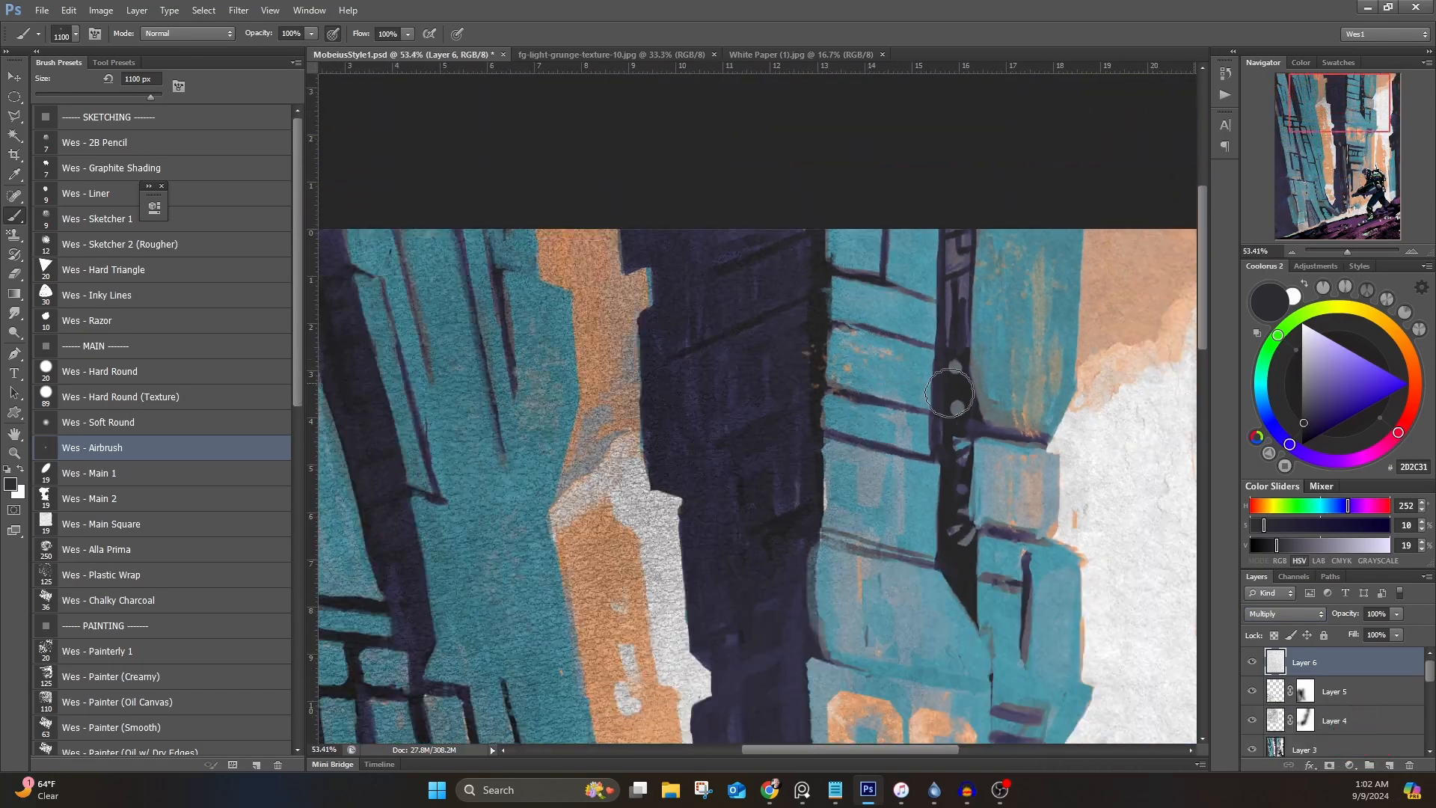
# Step: Examine the paper texture across the towers, soldier and foreground, comparing the painting with the white paper layer hidden and shown
pyautogui.moveTo(1202, 334); pyautogui.dragTo(1217, 531)
pyautogui.scroll(4, 1115, 458)
pyautogui.scroll(-3, 1115, 459)
pyautogui.scroll(-2, 948, 570)
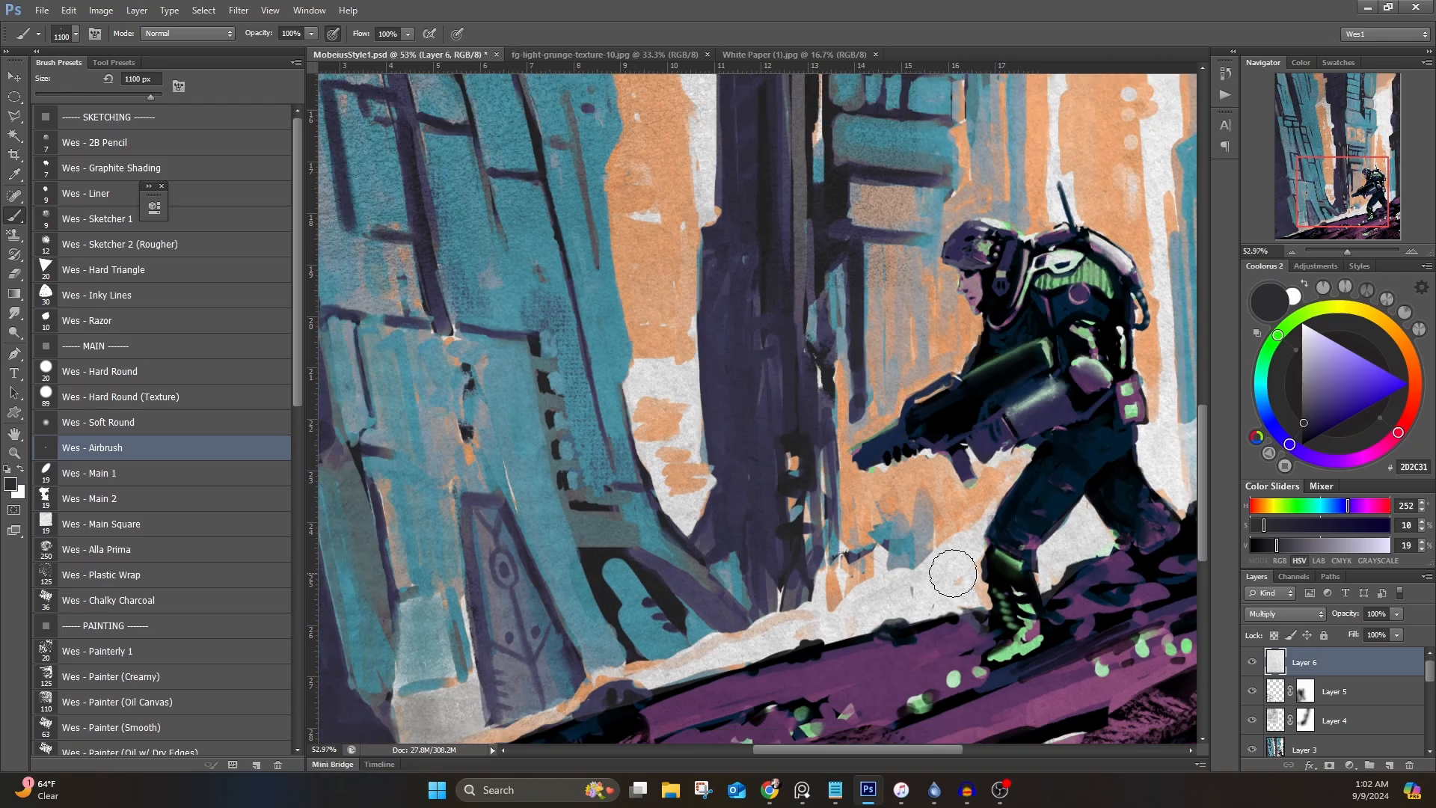
pyautogui.scroll(4, 1050, 647)
pyautogui.scroll(-4, 1050, 647)
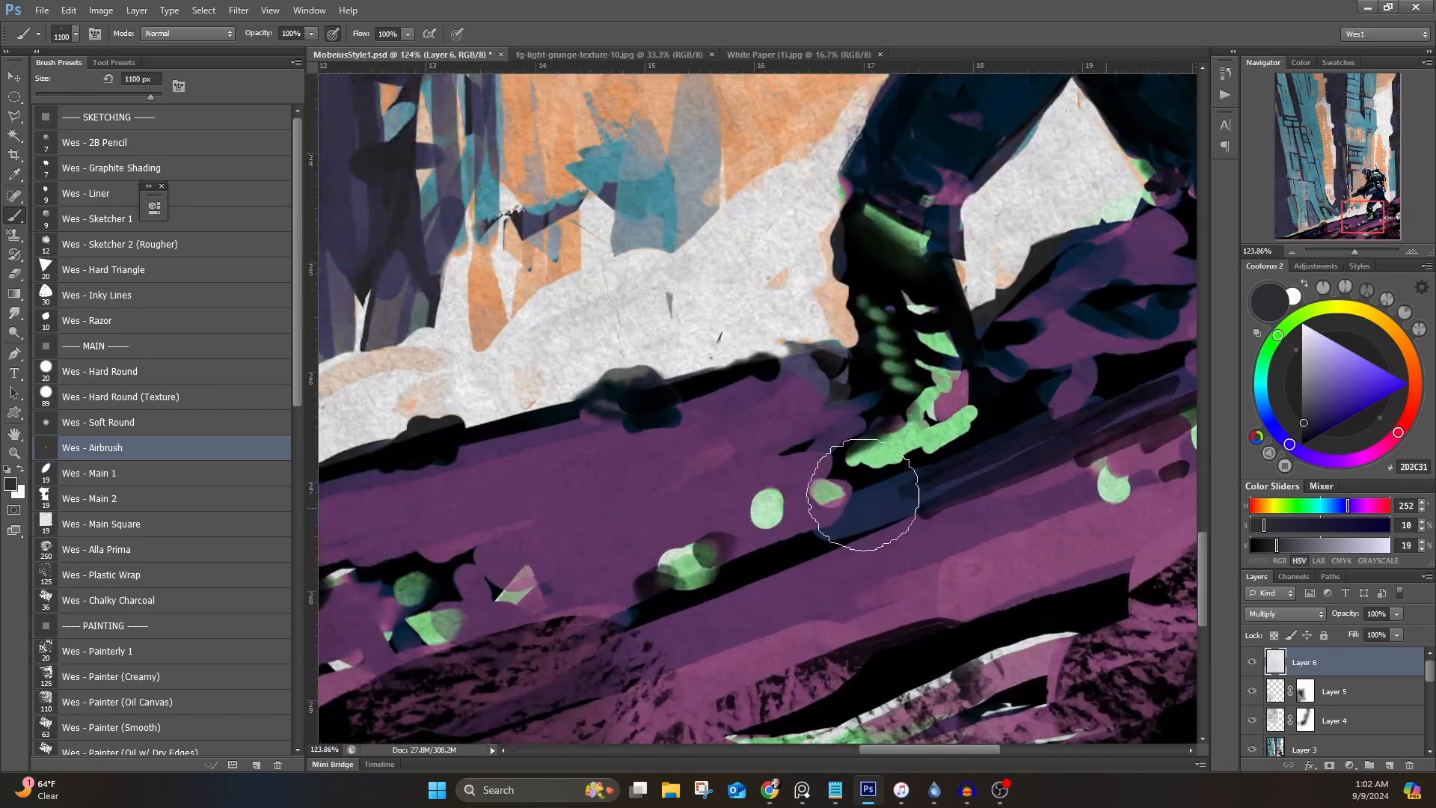
pyautogui.scroll(1, 1189, 458)
pyautogui.scroll(-3, 1189, 458)
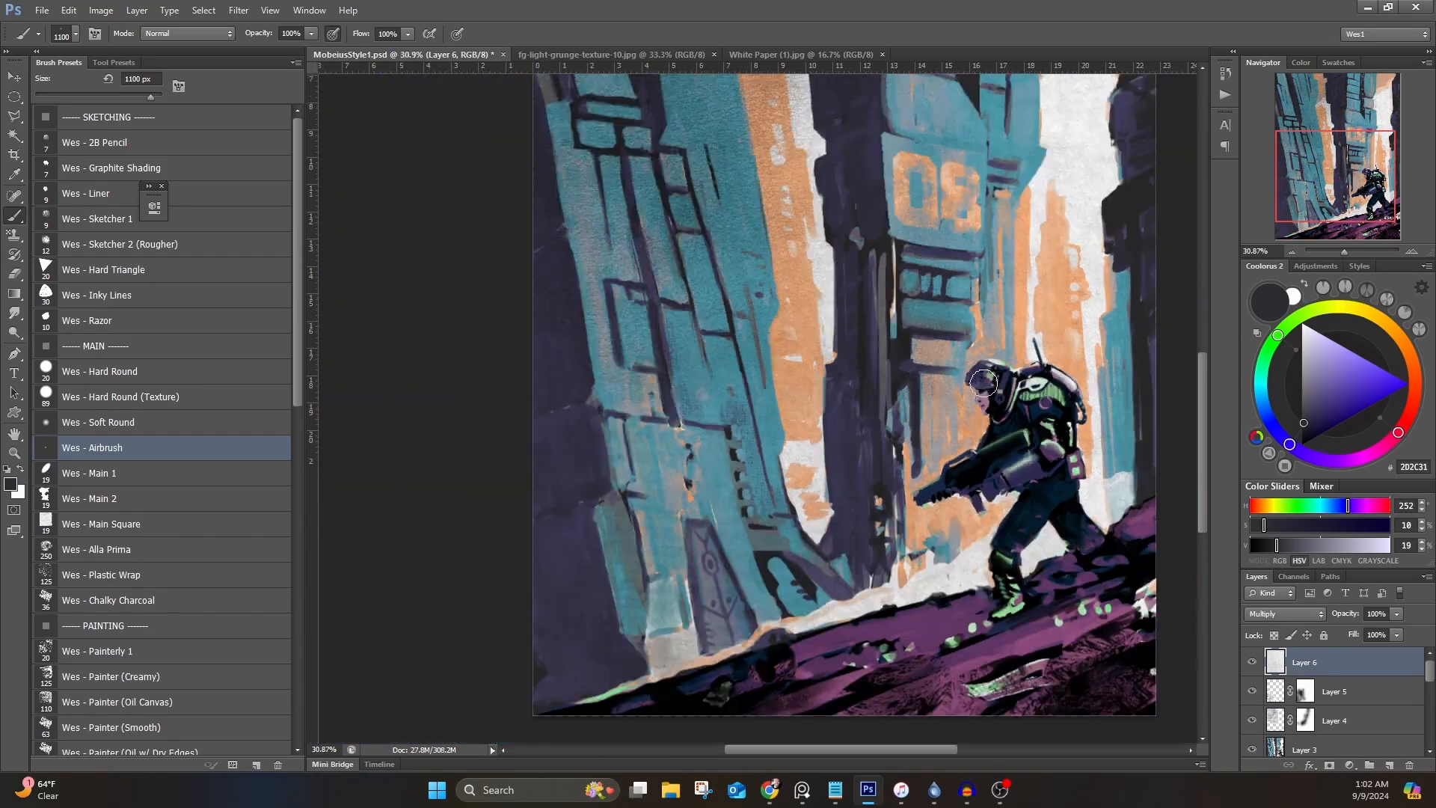
pyautogui.click(1254, 662)
pyautogui.click(1253, 662)
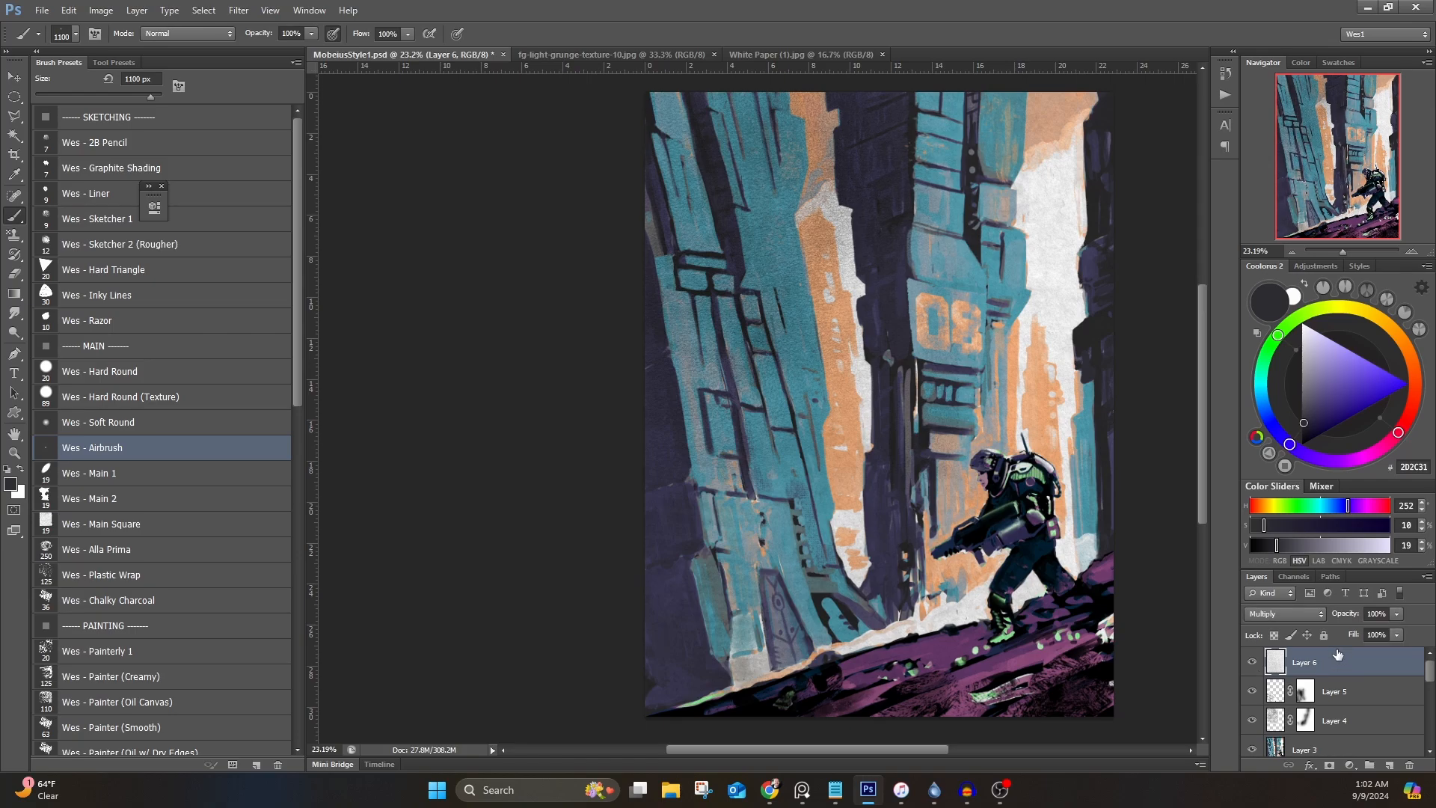
# Step: Lower the white paper layer's opacity to 85%, then mask it with the black Airbrush over the soldier, ground and bright gaps between towers
pyautogui.moveTo(1372, 632); pyautogui.dragTo(1385, 626)
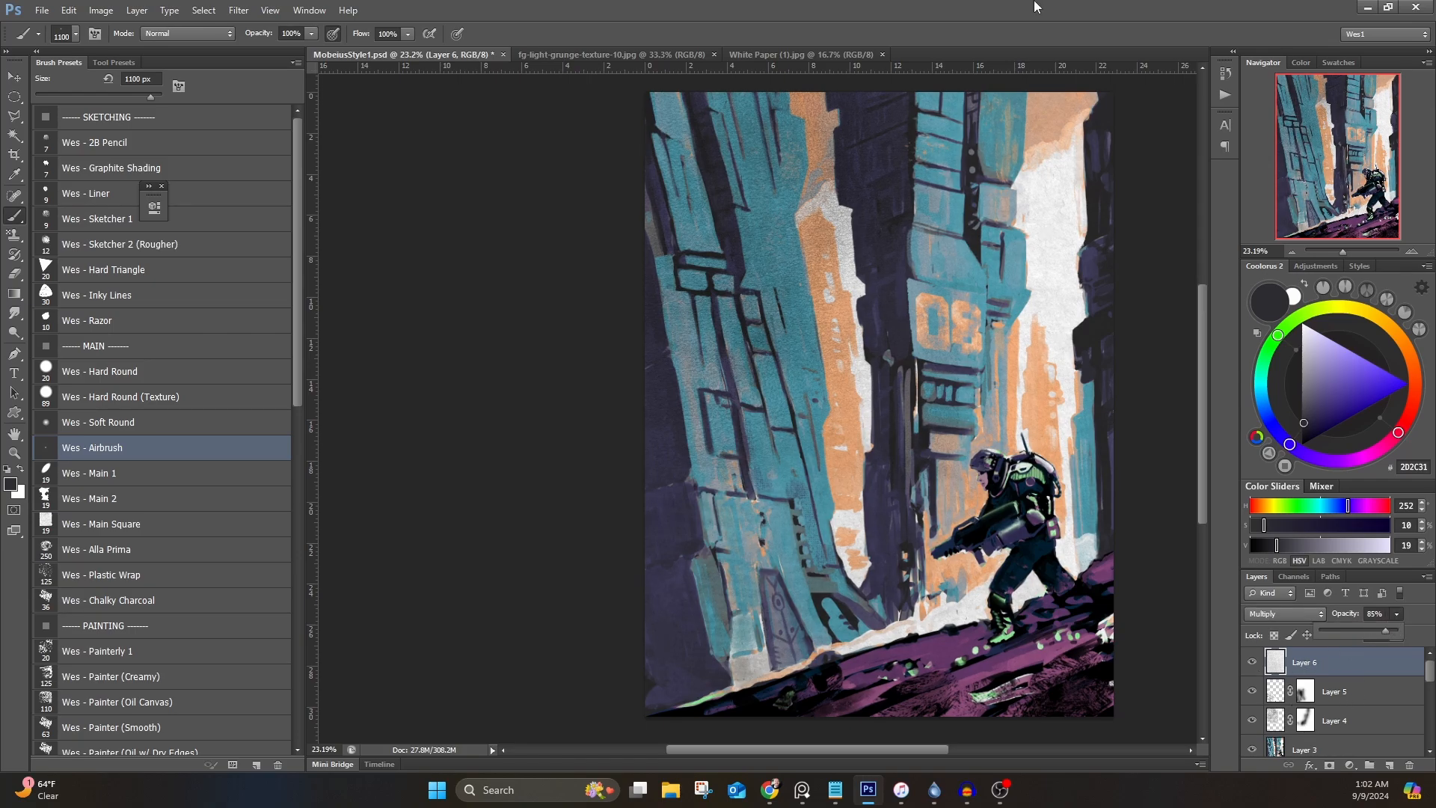
pyautogui.click(1328, 765)
pyautogui.moveTo(1000, 474)
pyautogui.mouseDown()
pyautogui.moveTo(942, 561)
pyautogui.moveTo(1014, 623)
pyautogui.mouseUp()
pyautogui.moveTo(1015, 539)
pyautogui.mouseDown()
pyautogui.moveTo(889, 619)
pyautogui.moveTo(742, 682)
pyautogui.mouseUp()
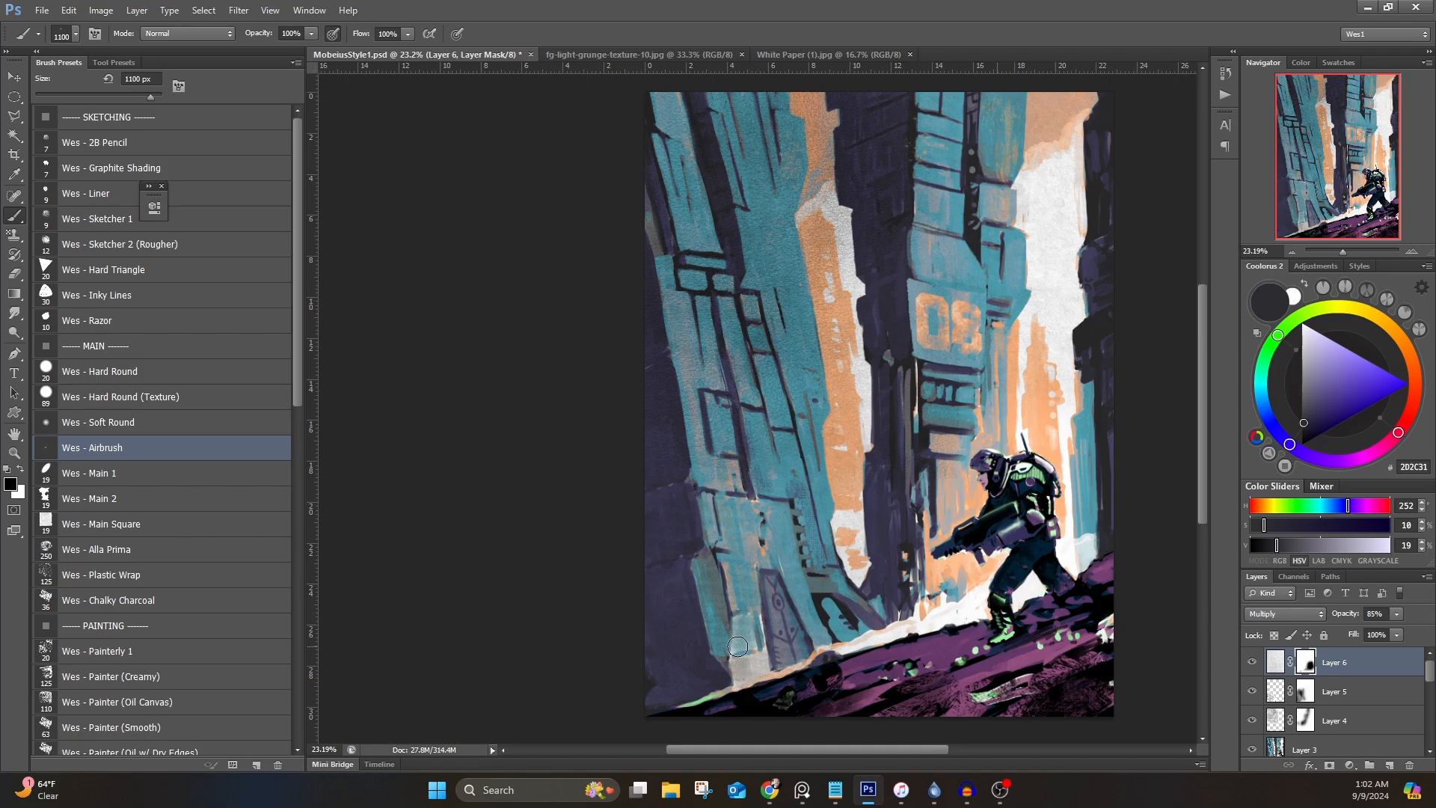
pyautogui.moveTo(1042, 235); pyautogui.dragTo(1048, 327)
pyautogui.moveTo(833, 282); pyautogui.dragTo(865, 373)
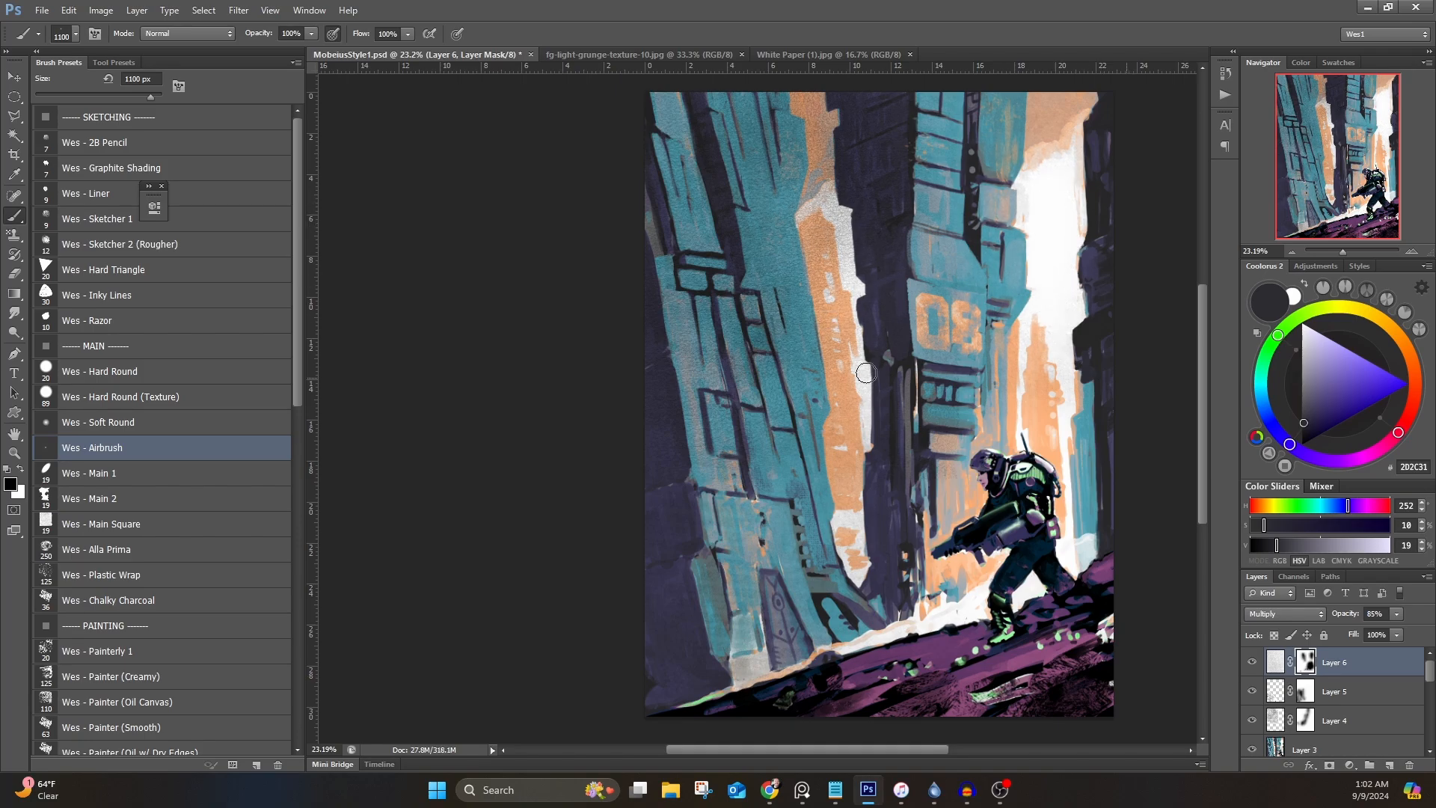
# Step: Save MobeiusStyle1.psd and close the White Paper and grunge texture documents
pyautogui.scroll(-1, 854, 469)
pyautogui.click(42, 10)
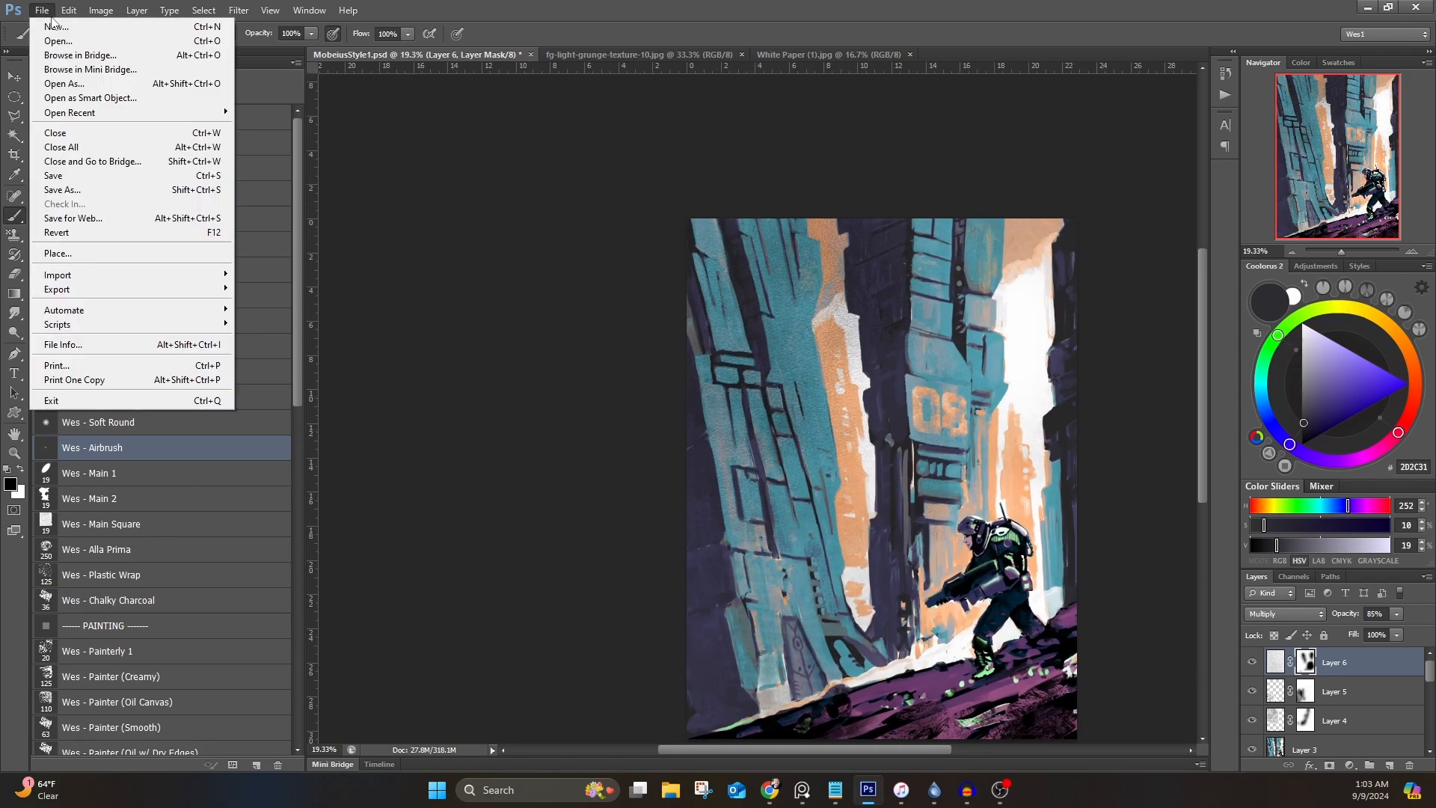
pyautogui.click(67, 178)
pyautogui.scroll(2, 1077, 584)
pyautogui.click(904, 55)
pyautogui.click(736, 54)
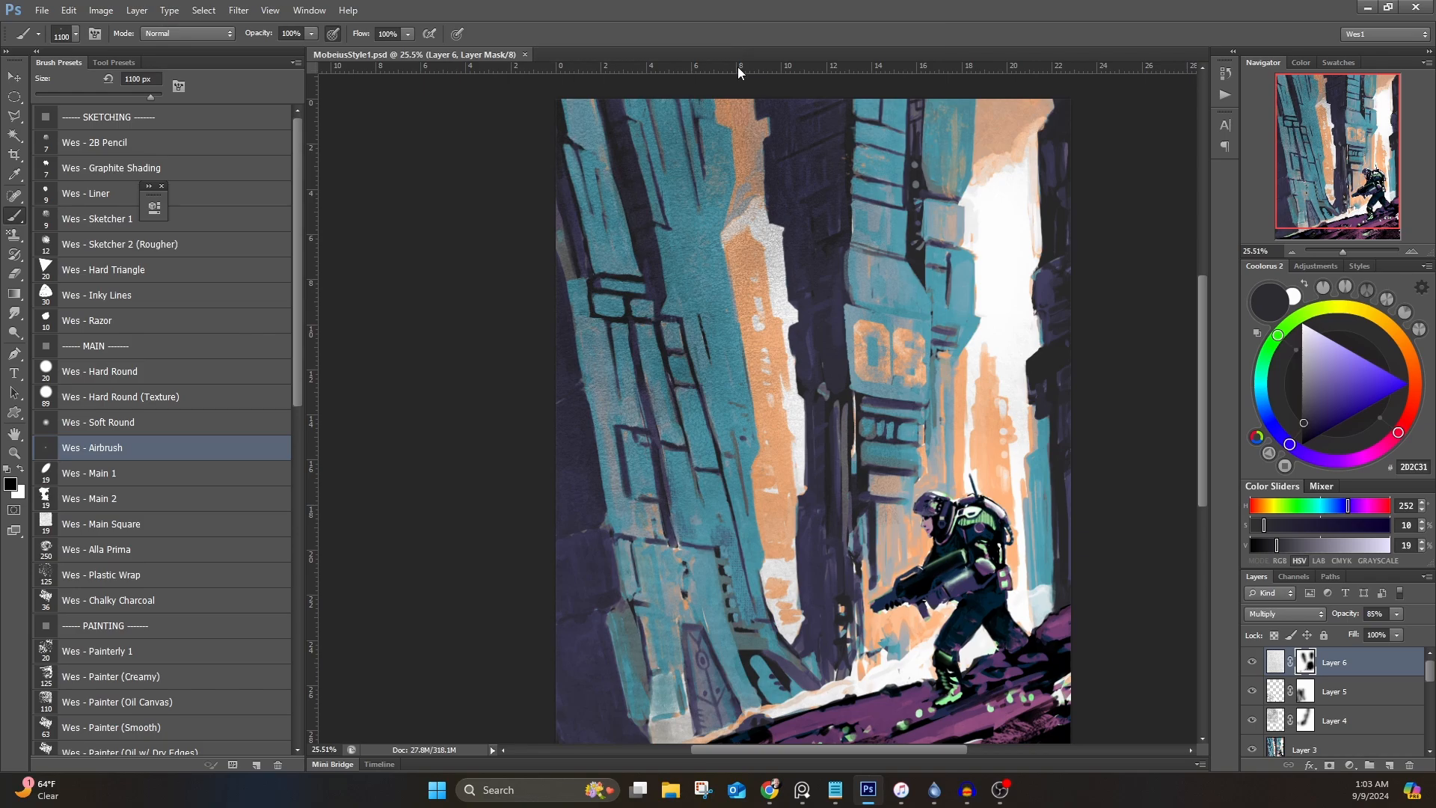
# Step: Reset the foreground colour to default black and review the whole painting with all panels hidden
pyautogui.scroll(5, 1079, 367)
pyautogui.scroll(-5, 1080, 366)
pyautogui.press('d')
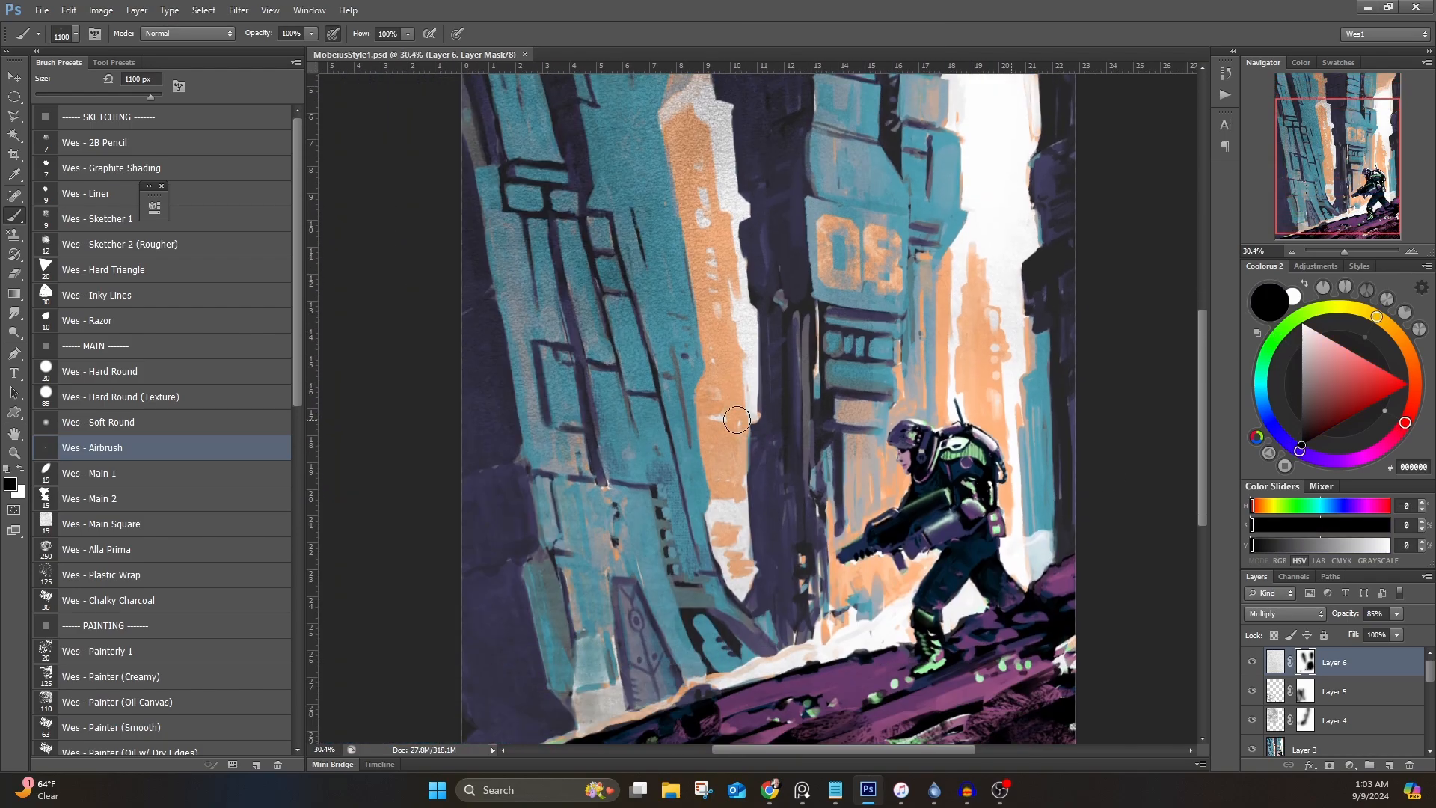
pyautogui.scroll(2, 679, 355)
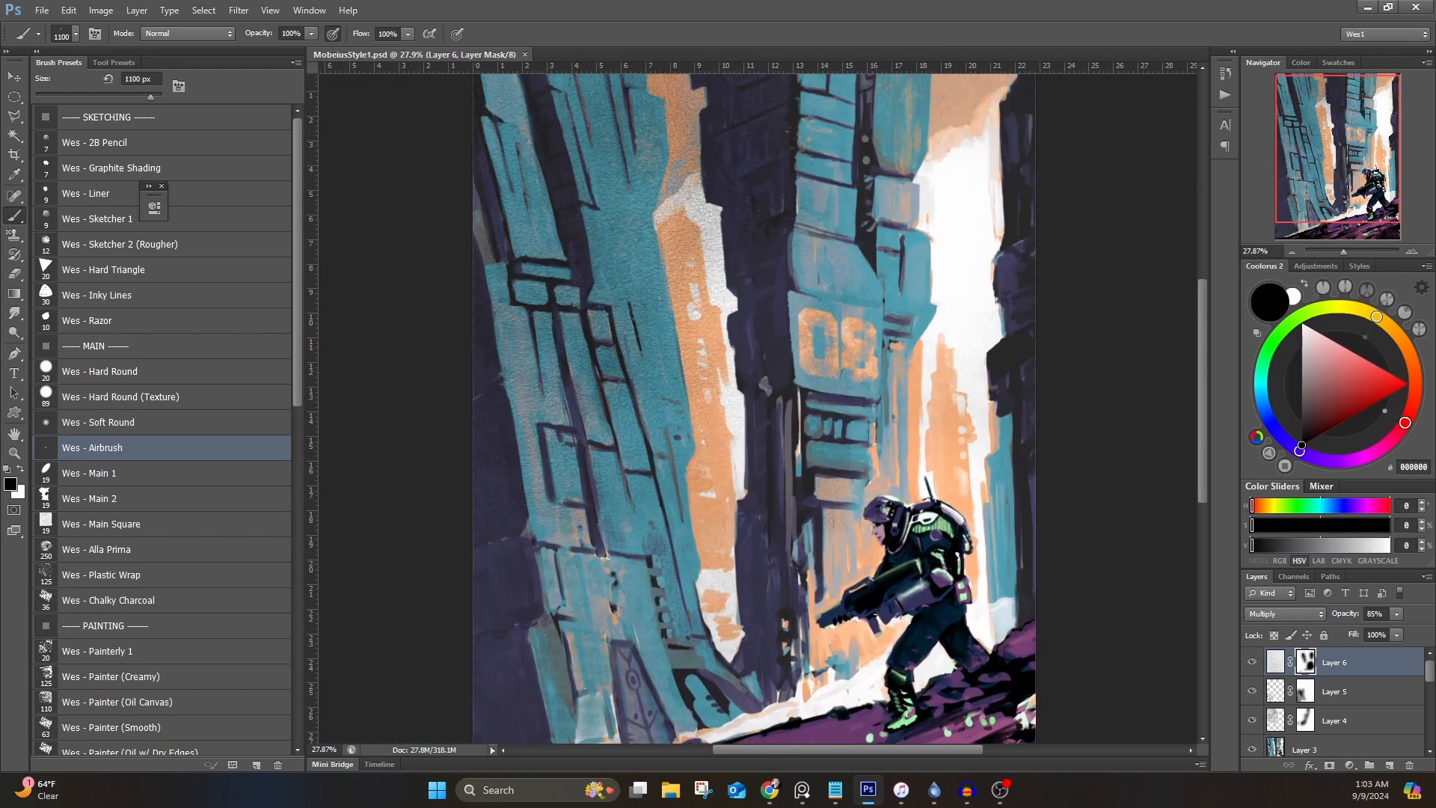
pyautogui.scroll(-1, 701, 245)
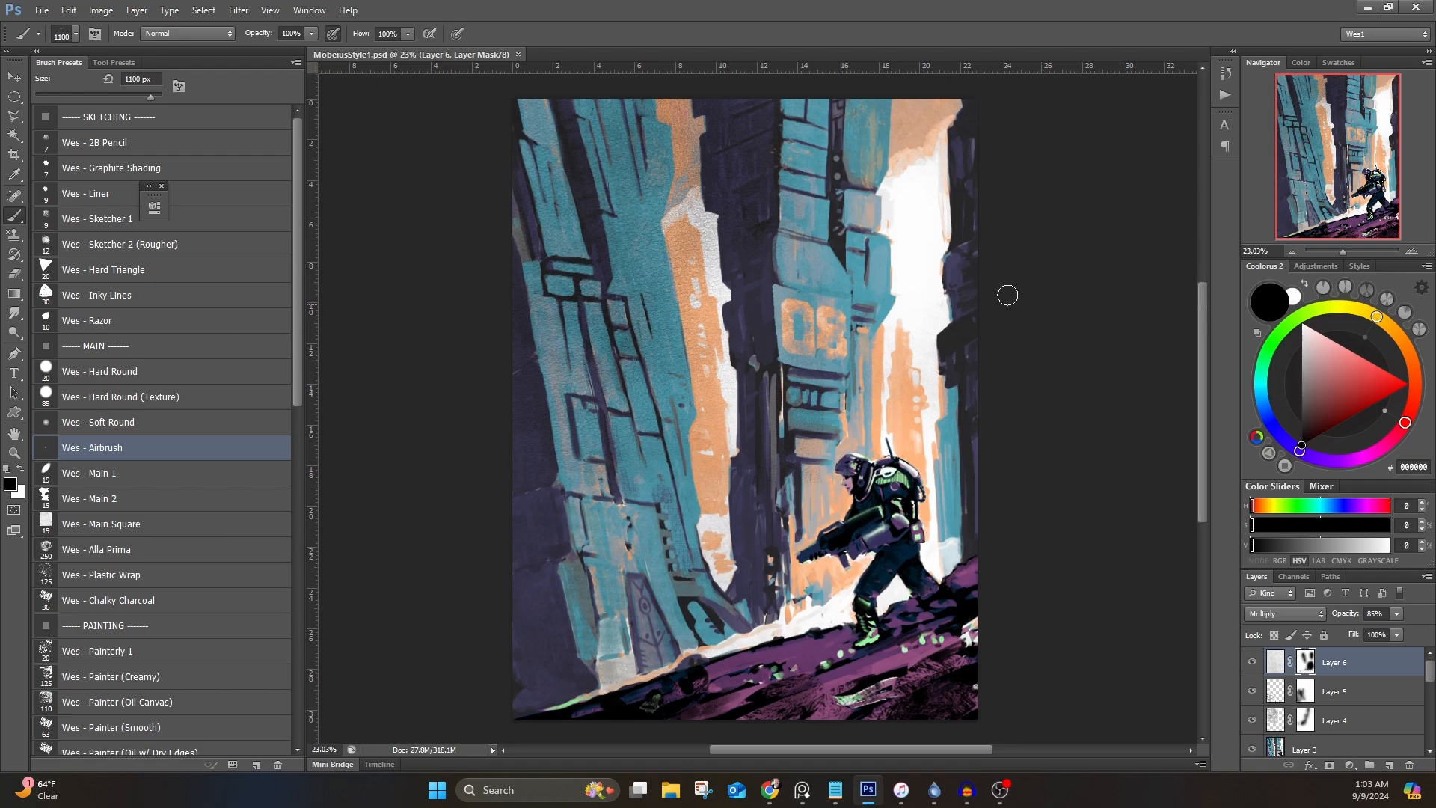
pyautogui.press('Tab')
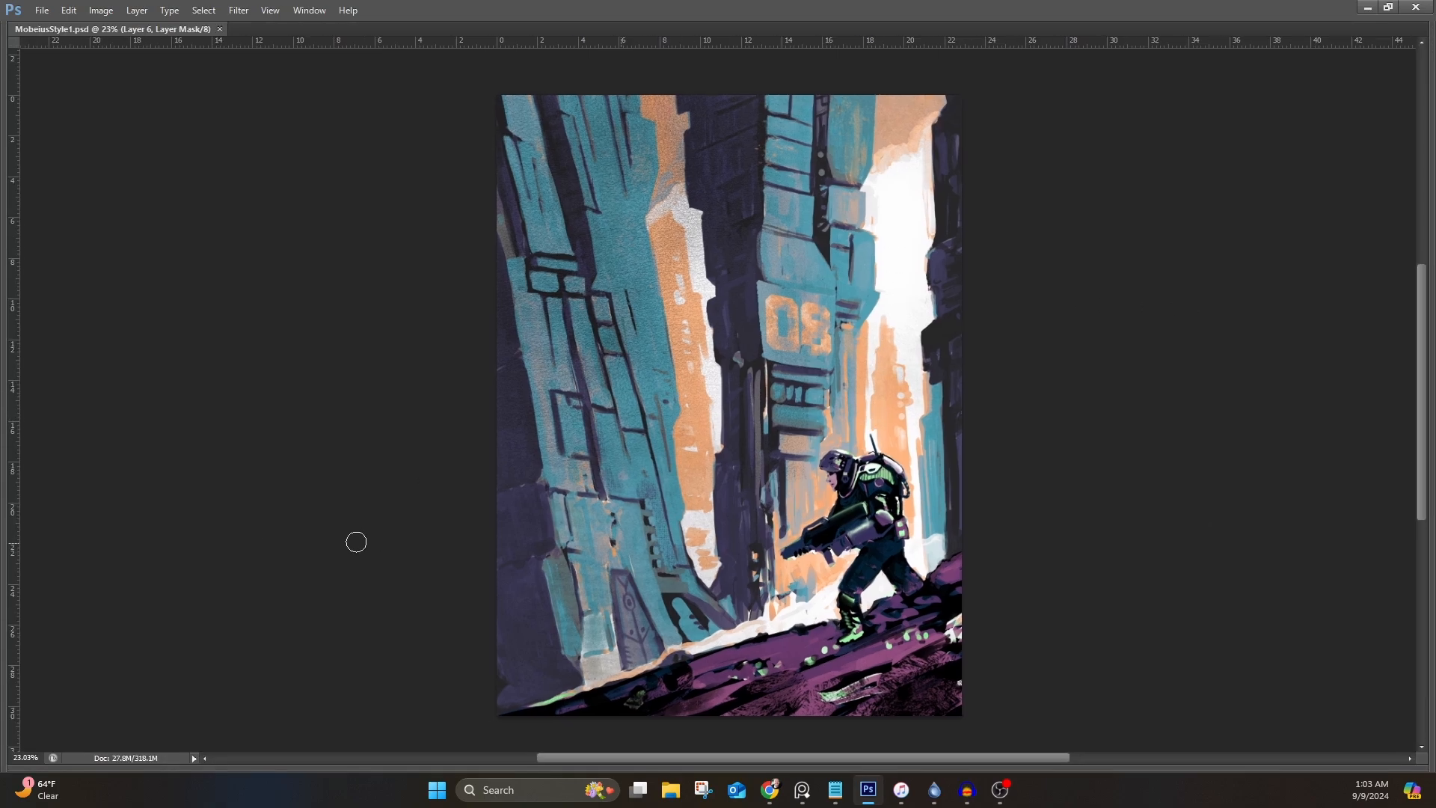